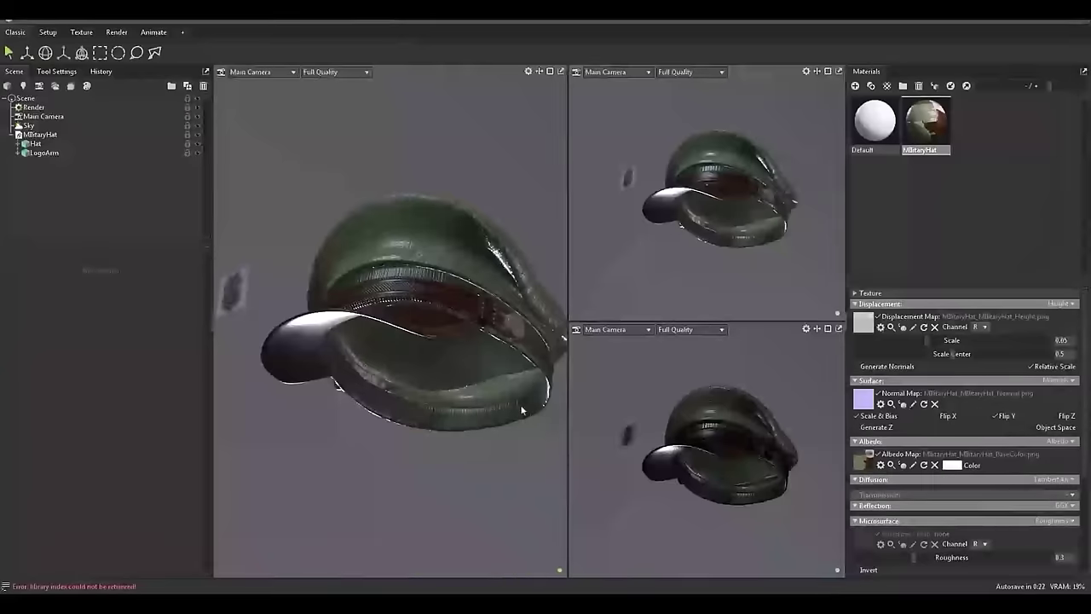
right_click_drag(520, 404, 454, 344, "alt")
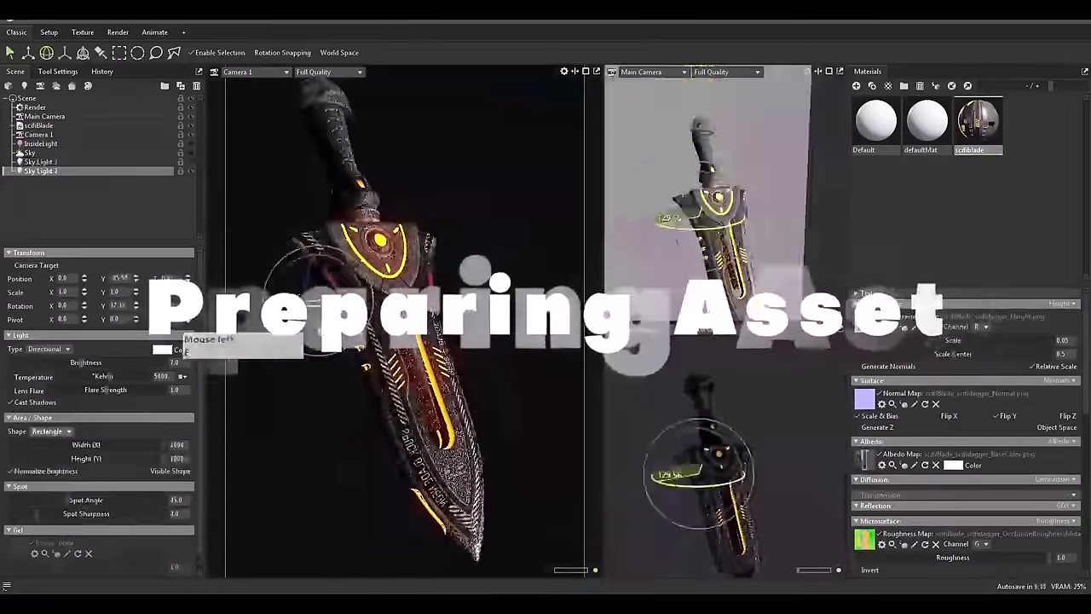
left_click(190, 145)
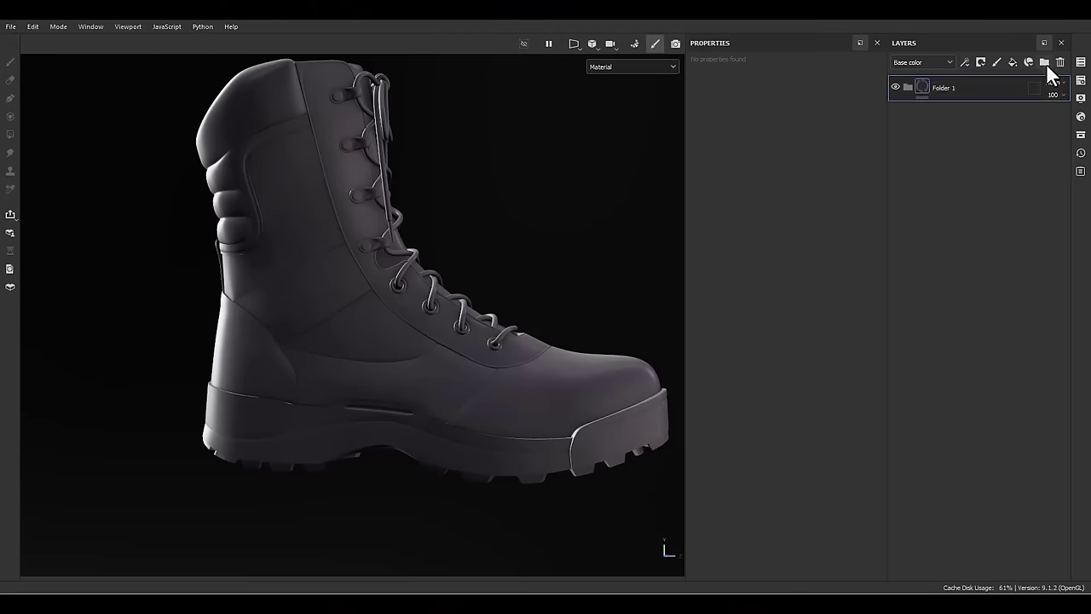
- Build a stack of three layer folders named Fabric, PLastic and Metal
left_click(1044, 62)
double_click(945, 114)
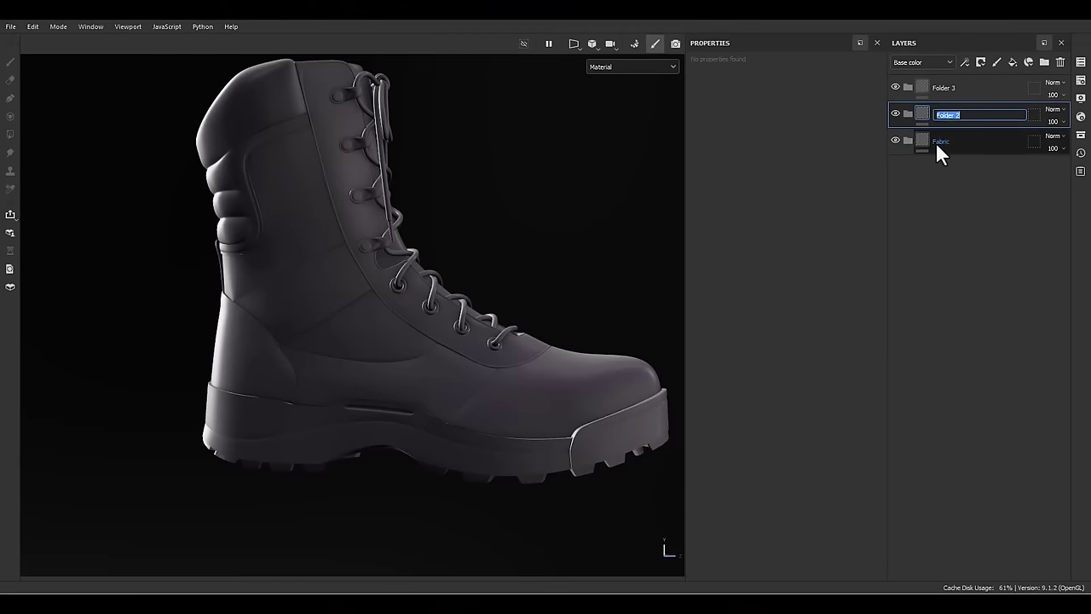
type("PLastic")
double_click(945, 88)
type("Metal")
- Add a black mask to the Metal folder and polygon-fill the boot's lace hooks and eyelets area into it
right_click(922, 85)
left_click(947, 113)
key("4")
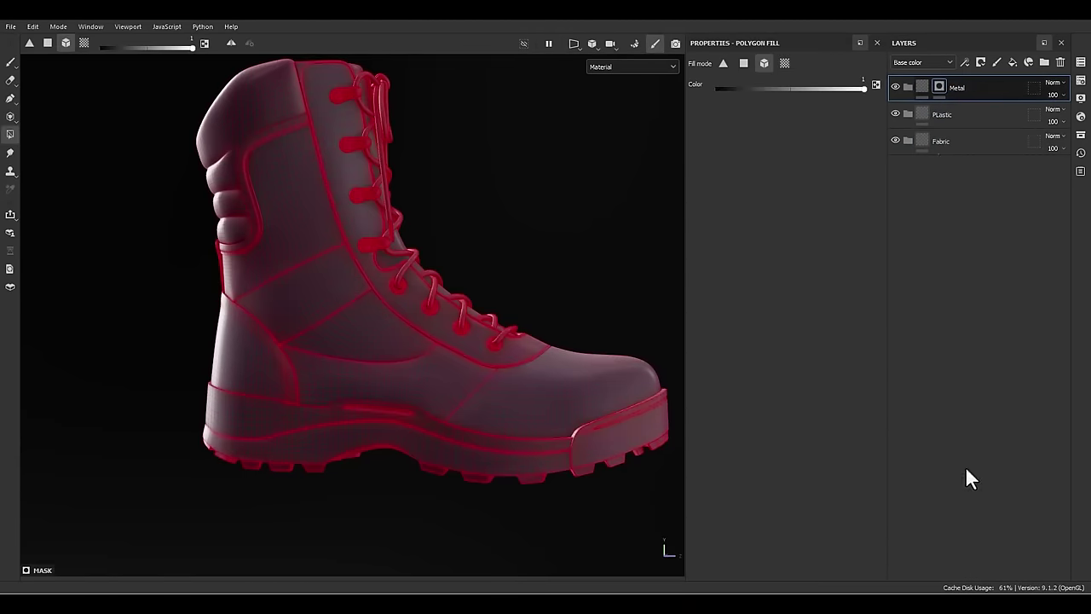
scroll(427, 299, "down", 4)
left_click_drag(615, 408, 216, 155)
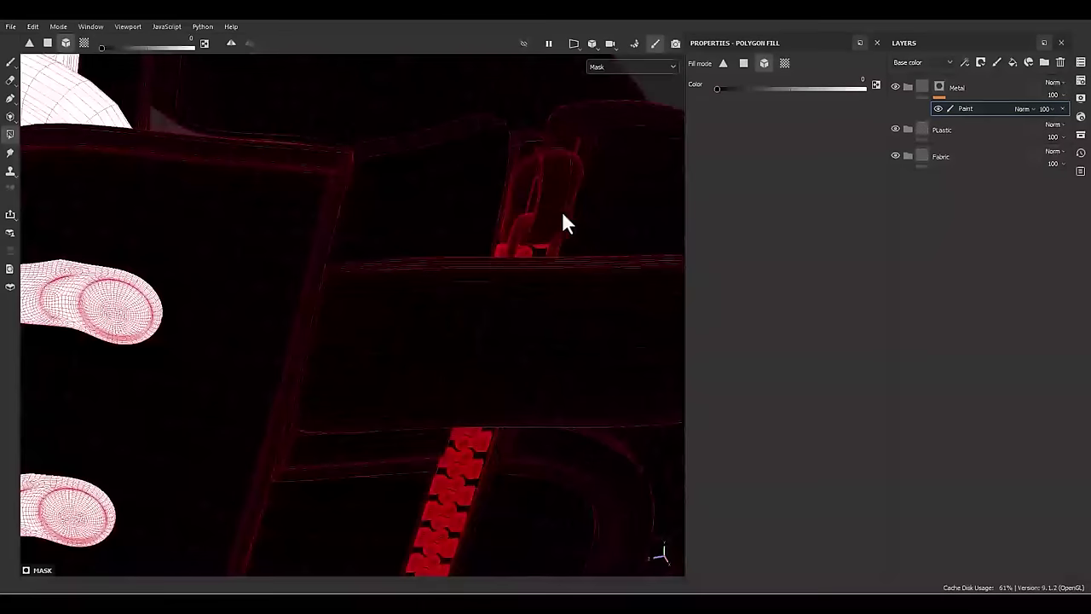
- Clear the laces and other non-metal pieces from the Metal folder's mask
left_click(523, 258)
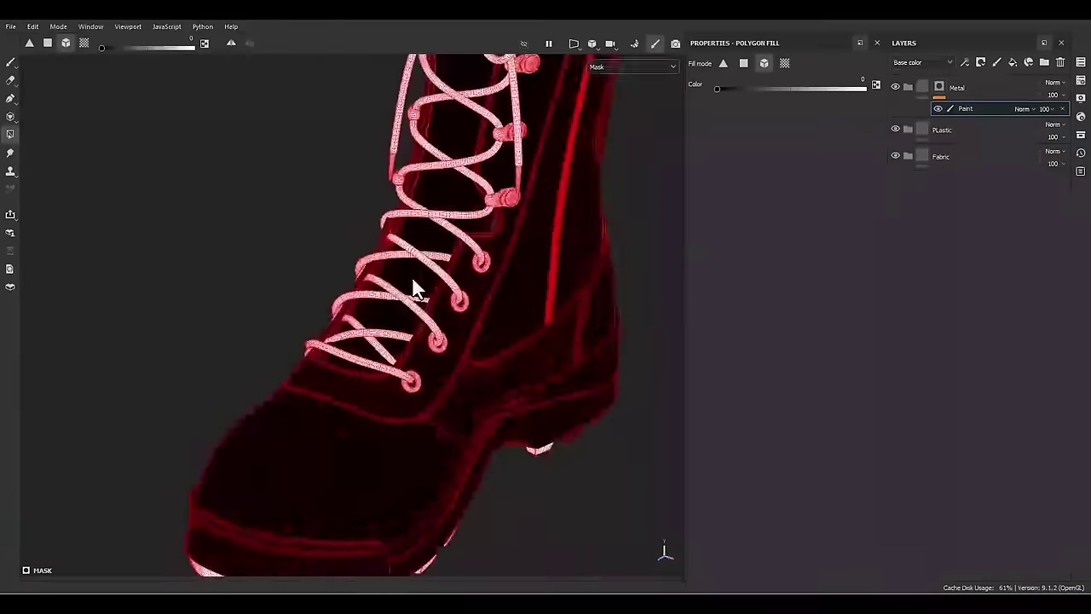
left_click(412, 276)
left_click_drag(412, 276, 716, 317, "alt")
scroll(541, 270, "up", 5)
scroll(550, 290, "down", 7)
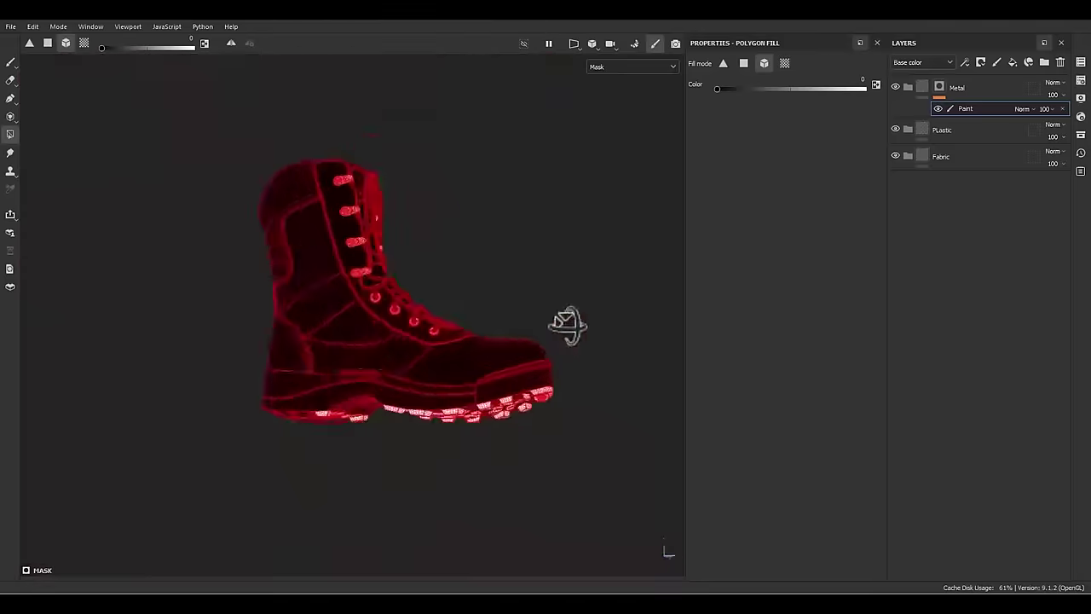
left_click_drag(567, 324, 840, 366, "alt")
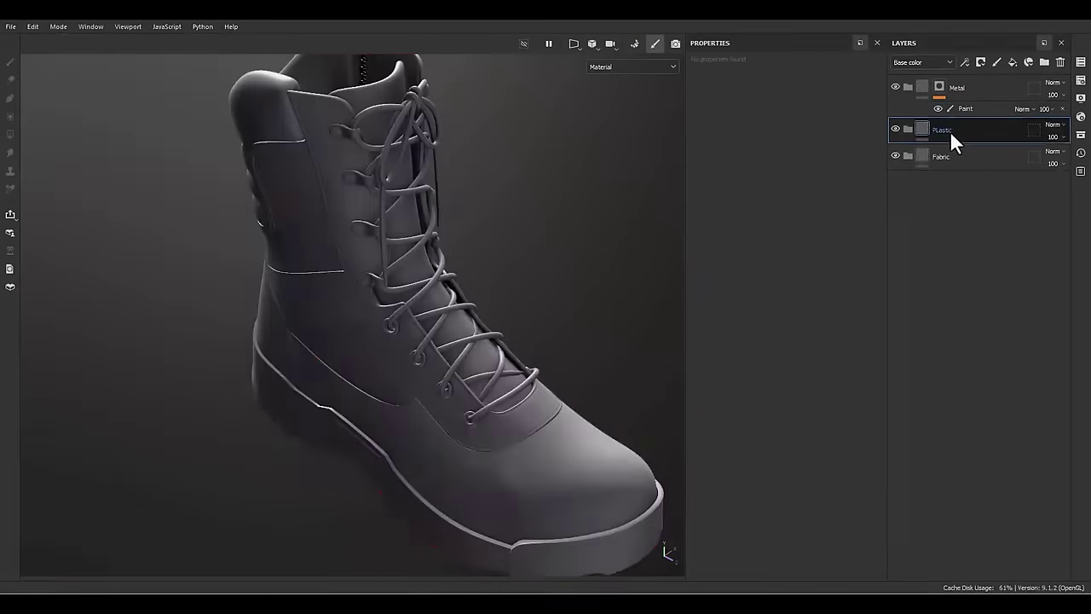
- Add a black mask to the PLastic folder and polygon-fill the sole, heel piece, ankle strap and lace tips into it
right_click(950, 132)
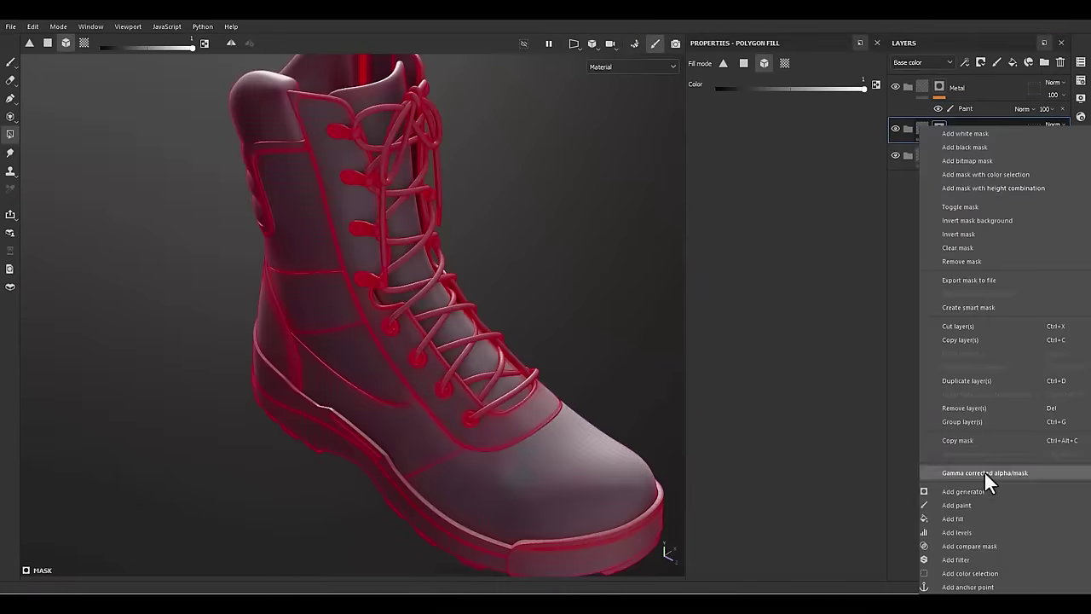
left_click(984, 472)
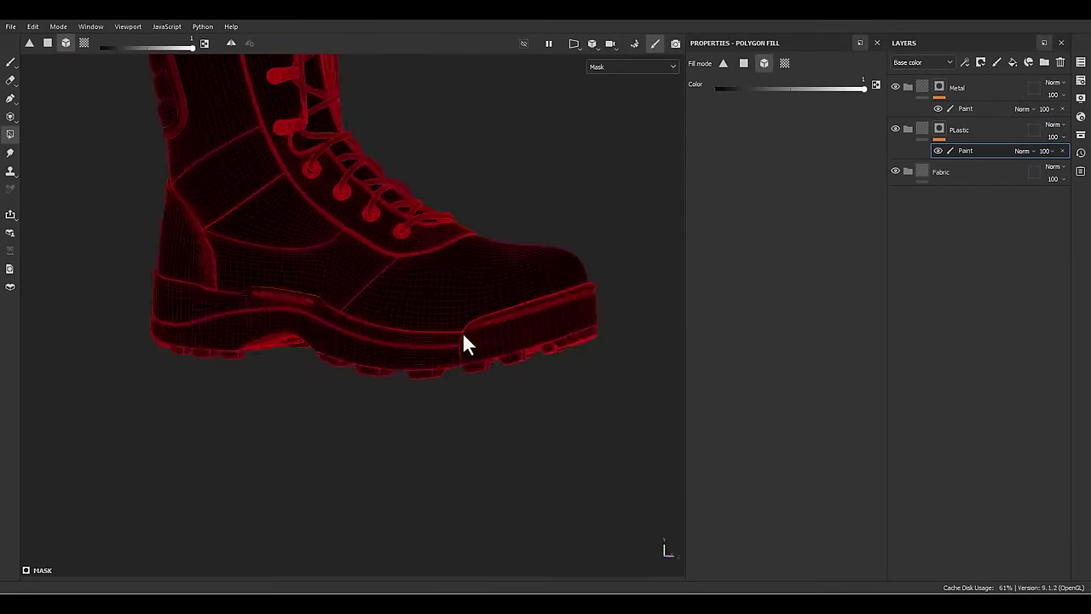
left_click(458, 379)
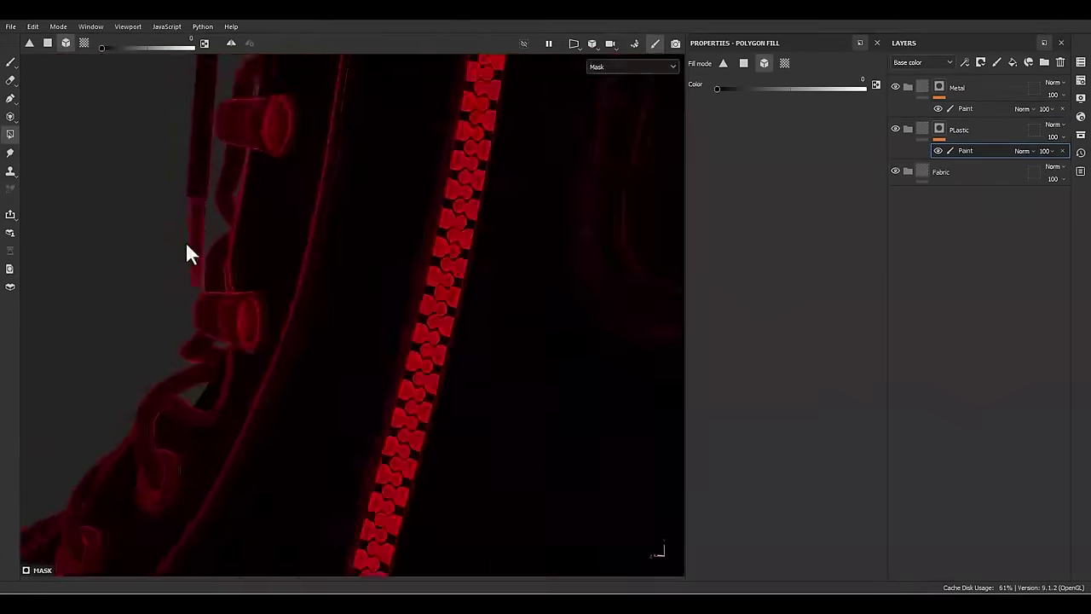
key("x")
middle_click_drag(185, 241, 407, 250, "alt")
scroll(404, 282, "down", 7)
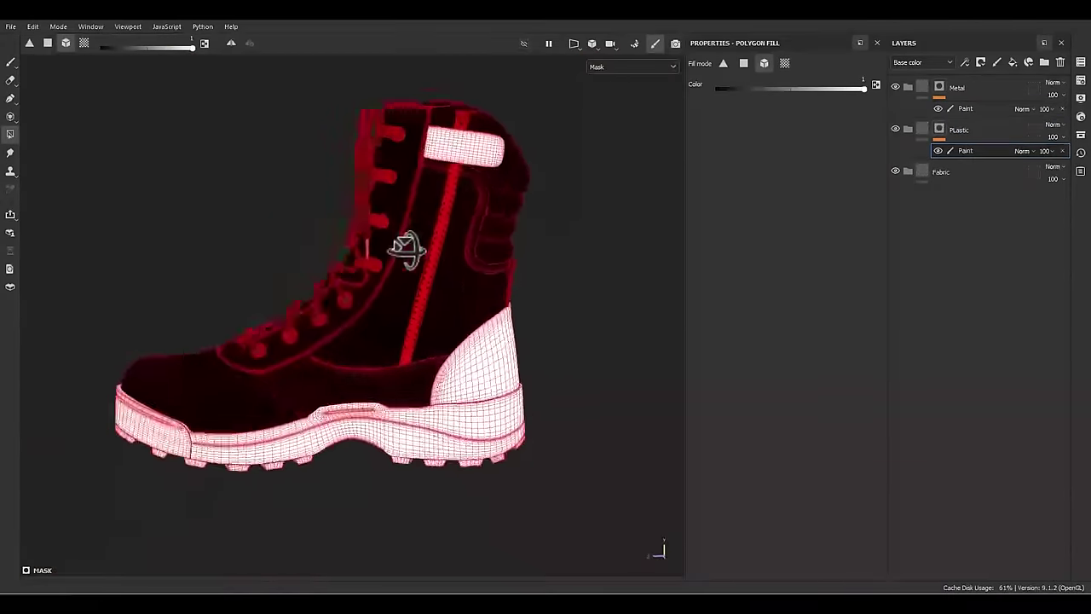
left_click_drag(407, 250, 452, 247, "alt")
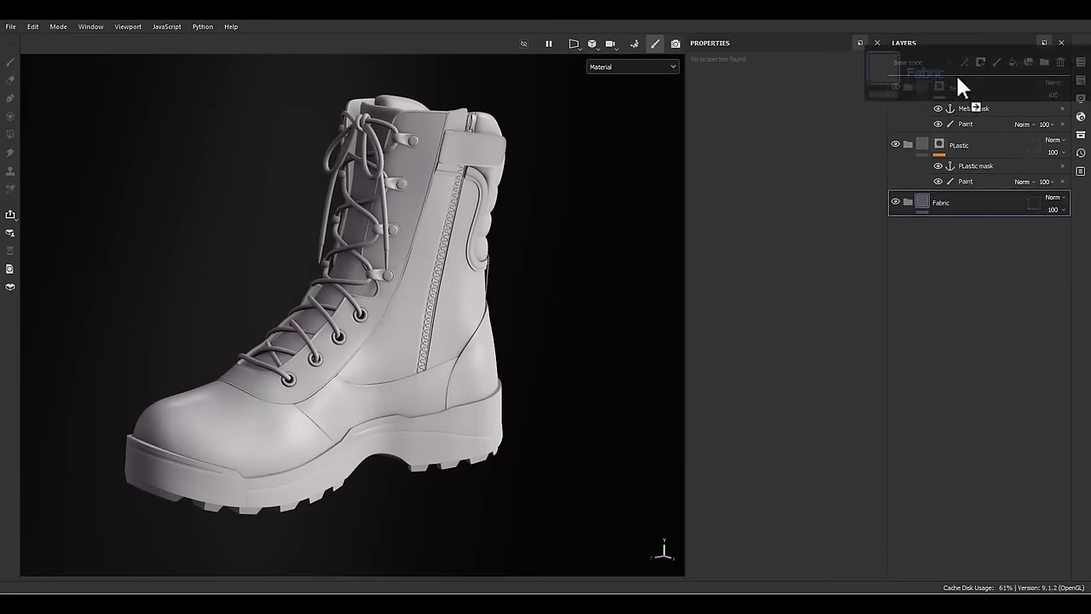
- Mask the Fabric folder with three fill effects, using the PLastic mask anchor point as the top fill's grayscale source
right_click(962, 85)
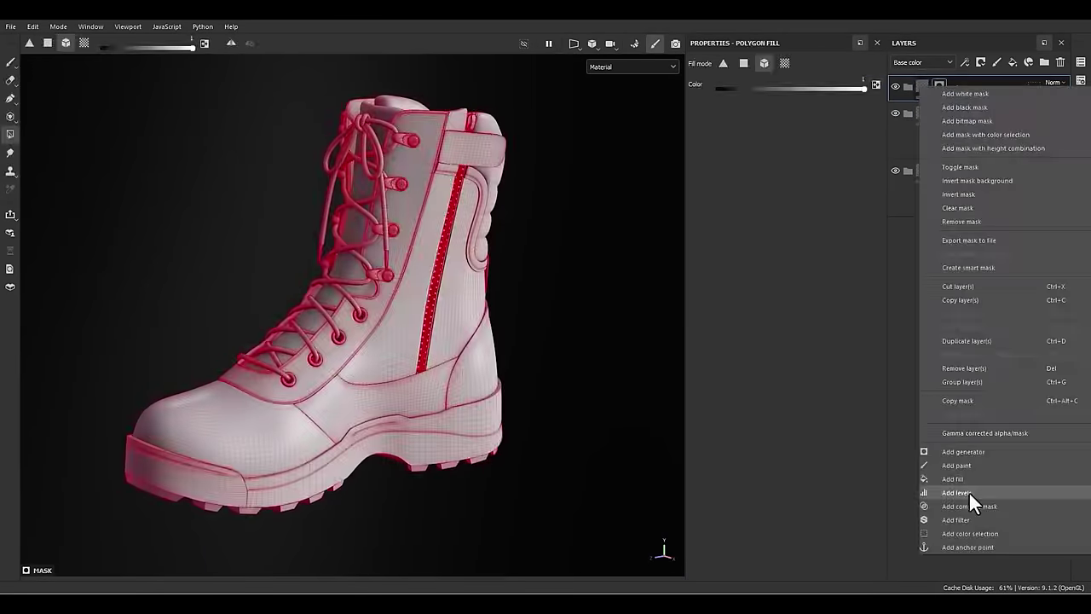
left_click(972, 494)
left_click(850, 314)
key("ctrl+d")
key("ctrl+d")
left_click(794, 292)
- Set the upper two fills in the Fabric mask to Subtract blending
left_click(972, 108)
left_click(1026, 108)
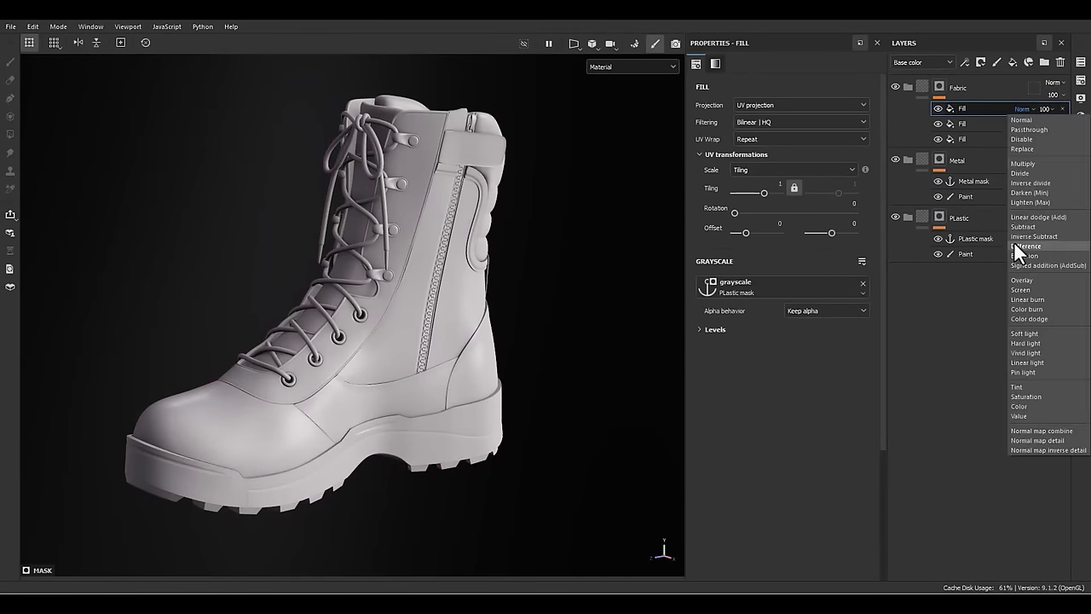
left_click(1015, 247)
left_click(1026, 124)
left_click(1015, 262)
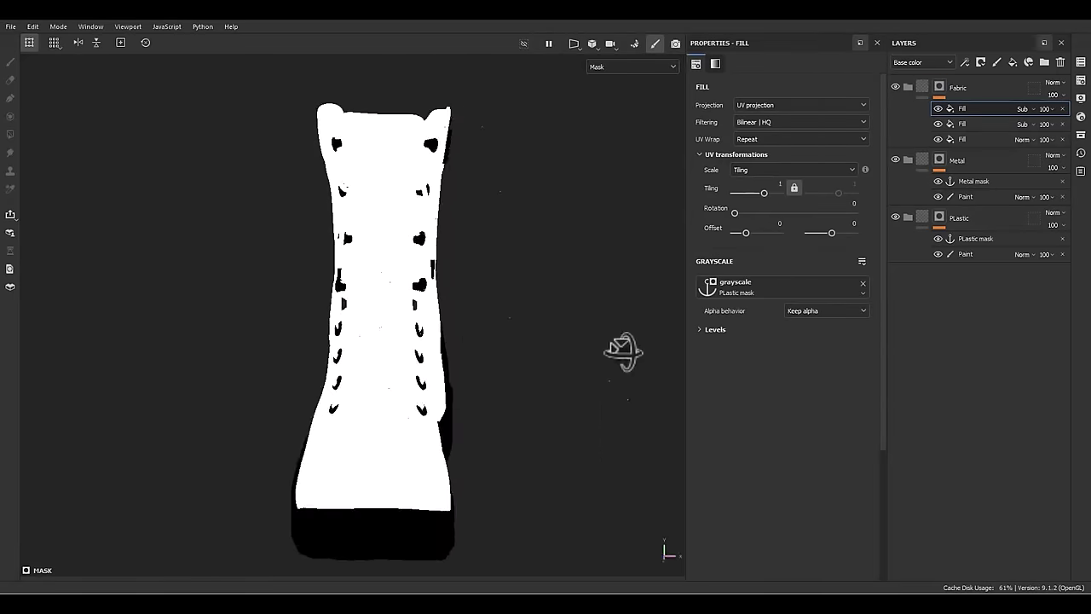
left_click_drag(623, 353, 687, 353, "alt")
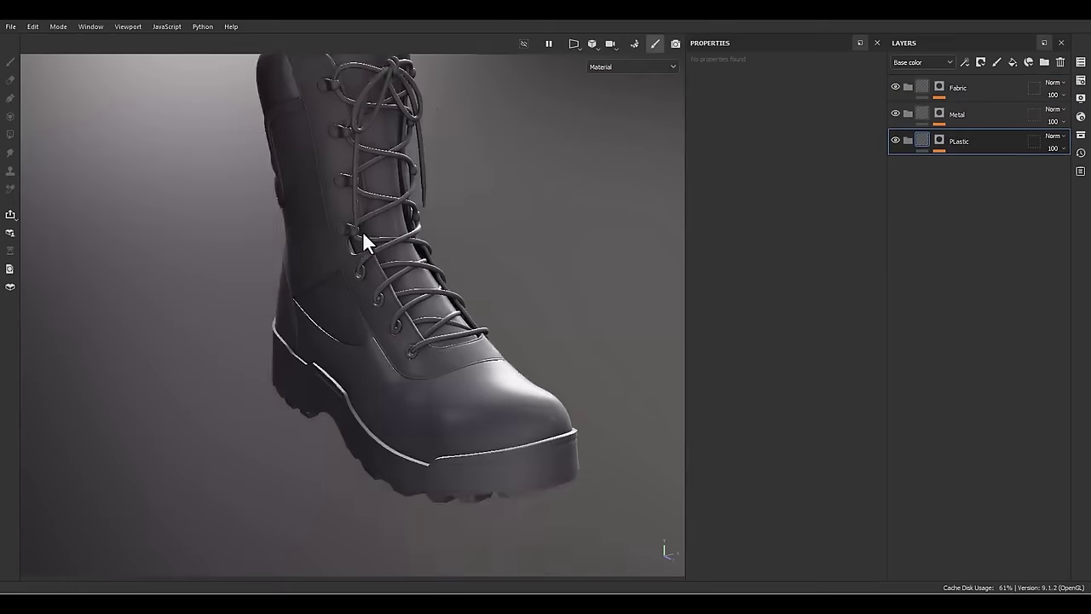
- Put a fill layer in each folder, named 1 in Plastic, 2 in Metal and 3 in Fabric
left_click(1013, 62)
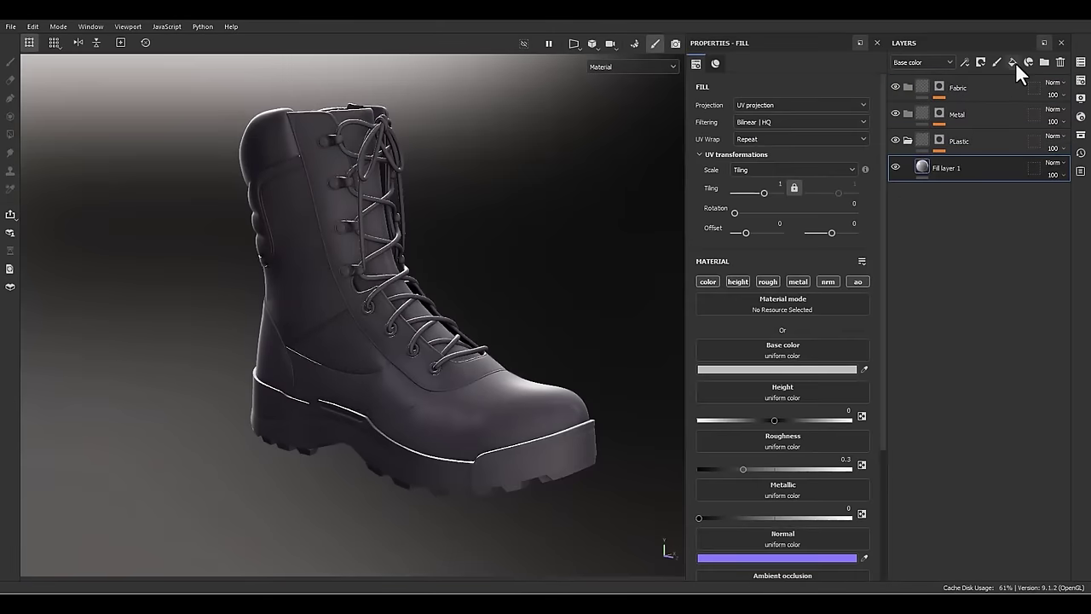
double_click(947, 171)
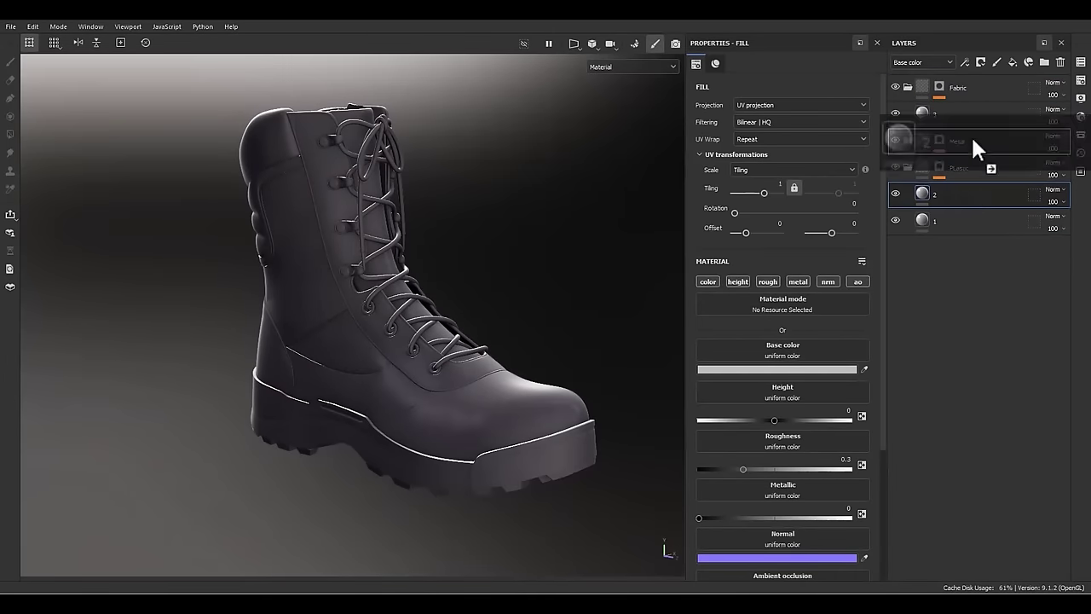
left_click_drag(972, 135, 949, 223)
- Set the base color of fill layer 1 in Plastic to red and fill layer 2 in Metal to blue
left_click(777, 369)
left_click_drag(570, 275, 661, 211)
left_click(661, 205)
left_click(946, 168)
left_click(777, 369)
left_click(651, 273)
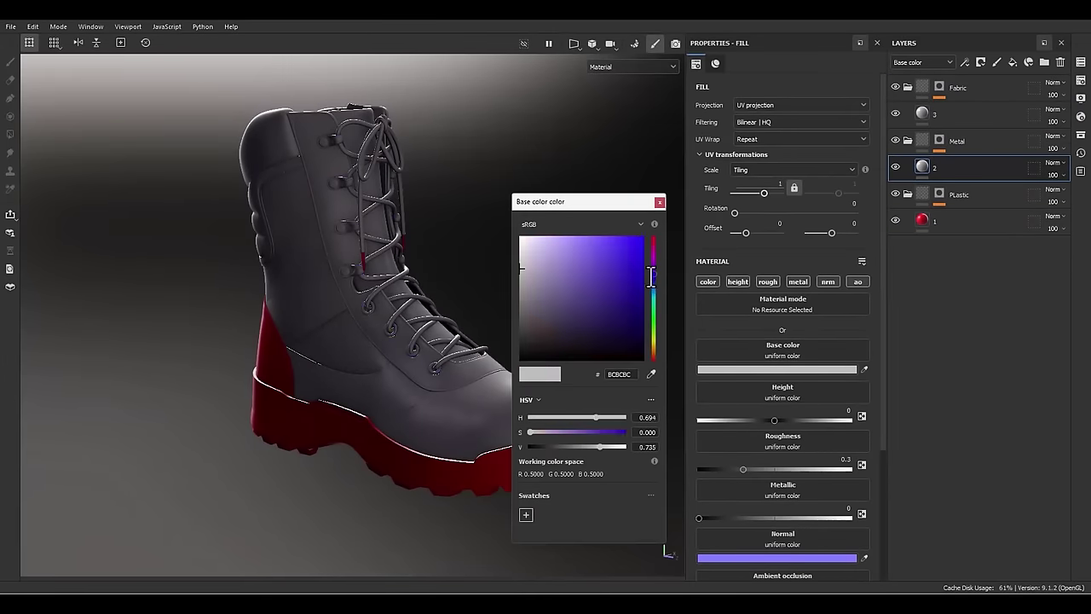
left_click_drag(597, 275, 656, 223)
left_click(661, 204)
- Set the base color of fill layer 3 in the Fabric folder to bright green
left_click(934, 113)
left_click(777, 369)
left_click(659, 203)
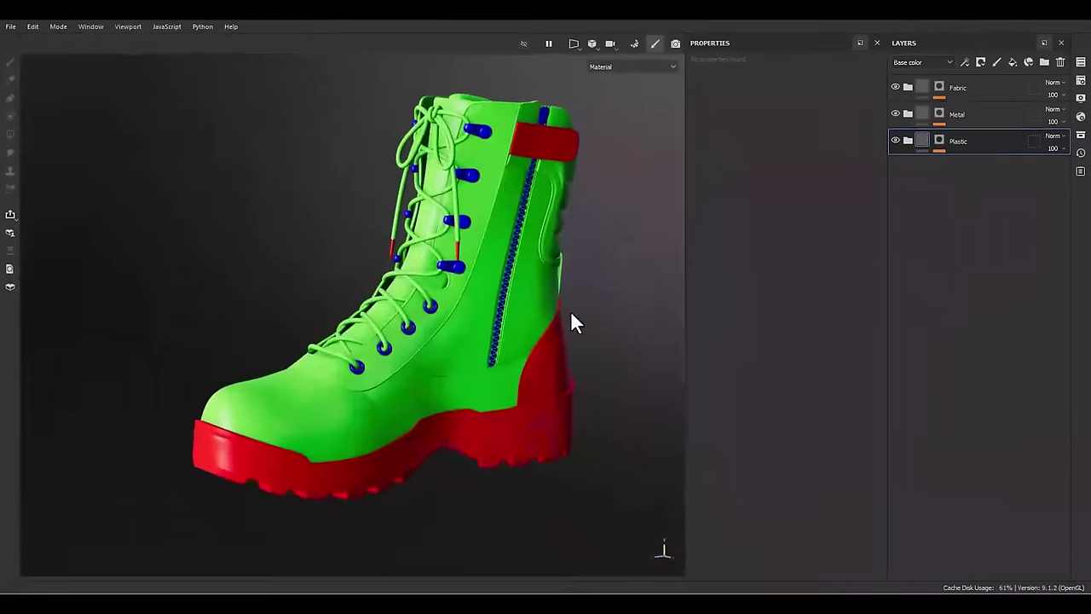
mouse_move(645, 312)
left_mouse_down("alt")
mouse_move(556, 303)
mouse_move(645, 315)
left_mouse_up("alt")
- Rename the fill layer inside the Plastic folder to BaseMaterial
left_click(907, 140)
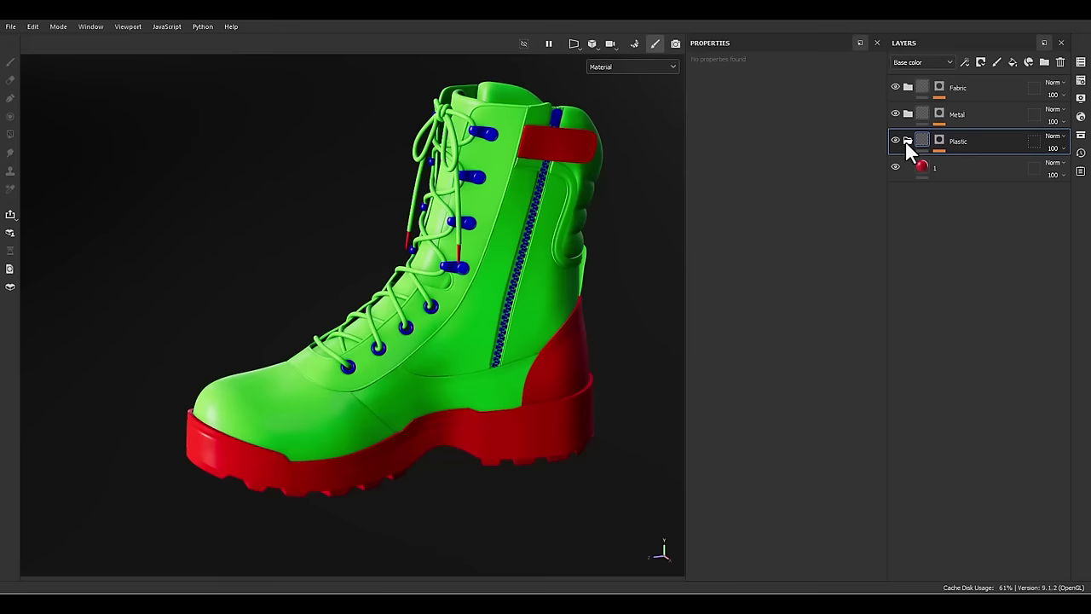
left_click(940, 171)
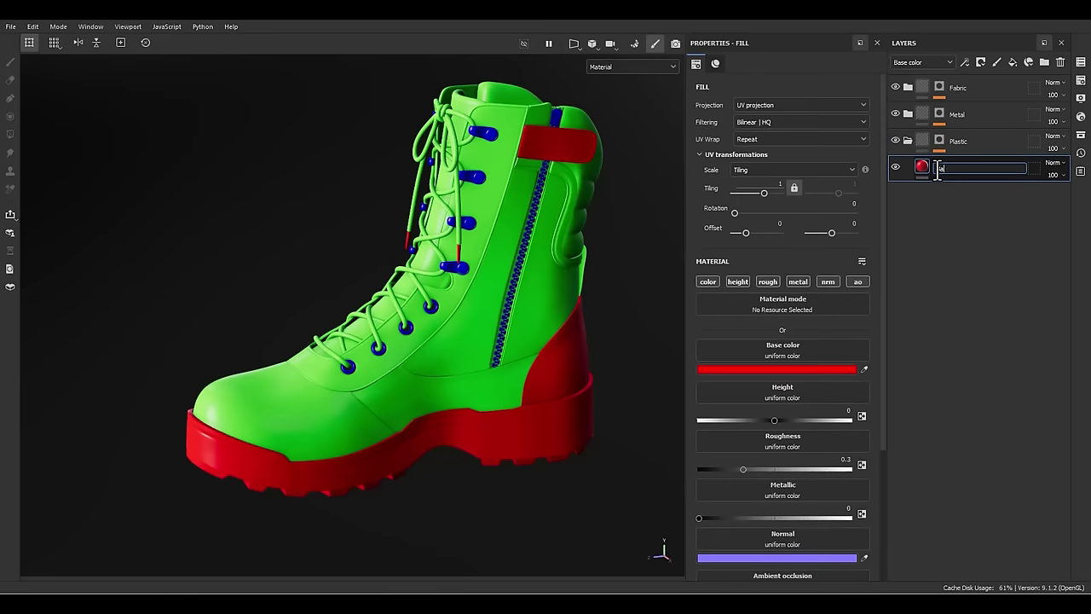
key("Return")
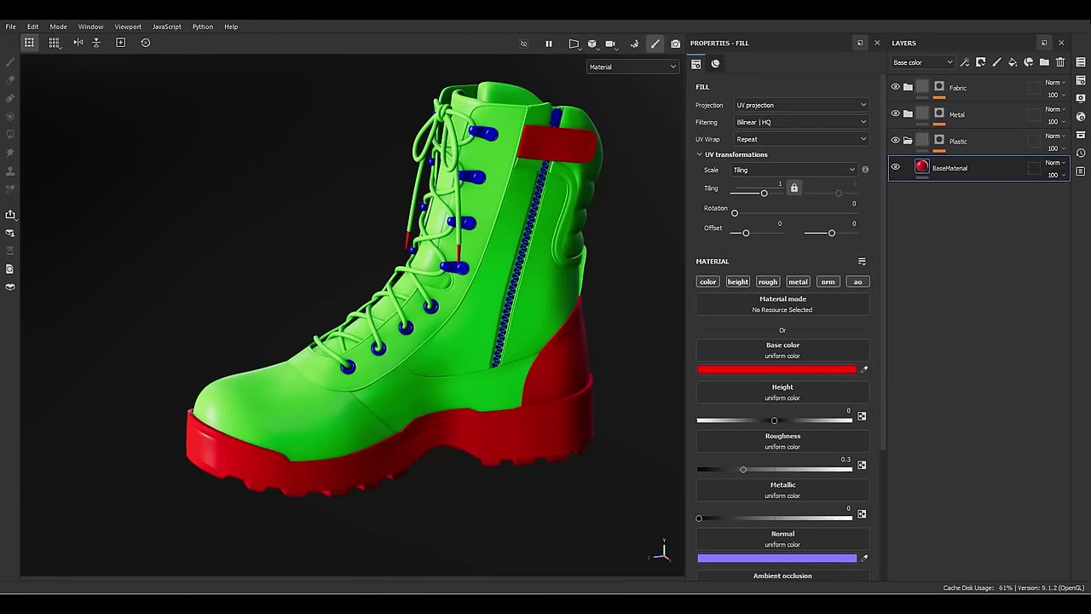
- Give BaseMaterial a dark grey base color of 4B4949 and a roughness of 0.25
left_click(762, 370)
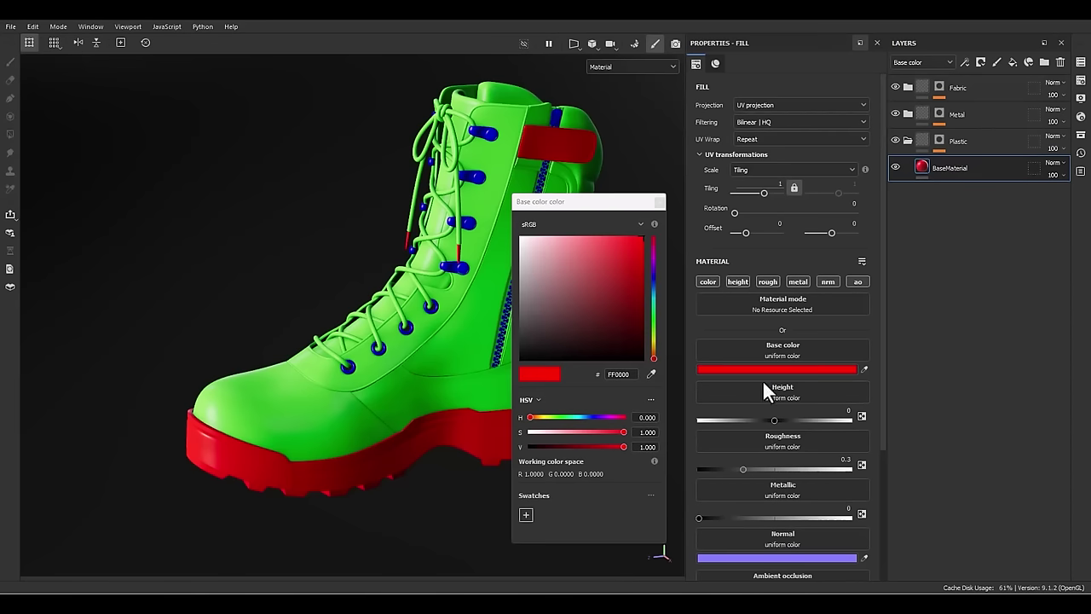
left_click(521, 323)
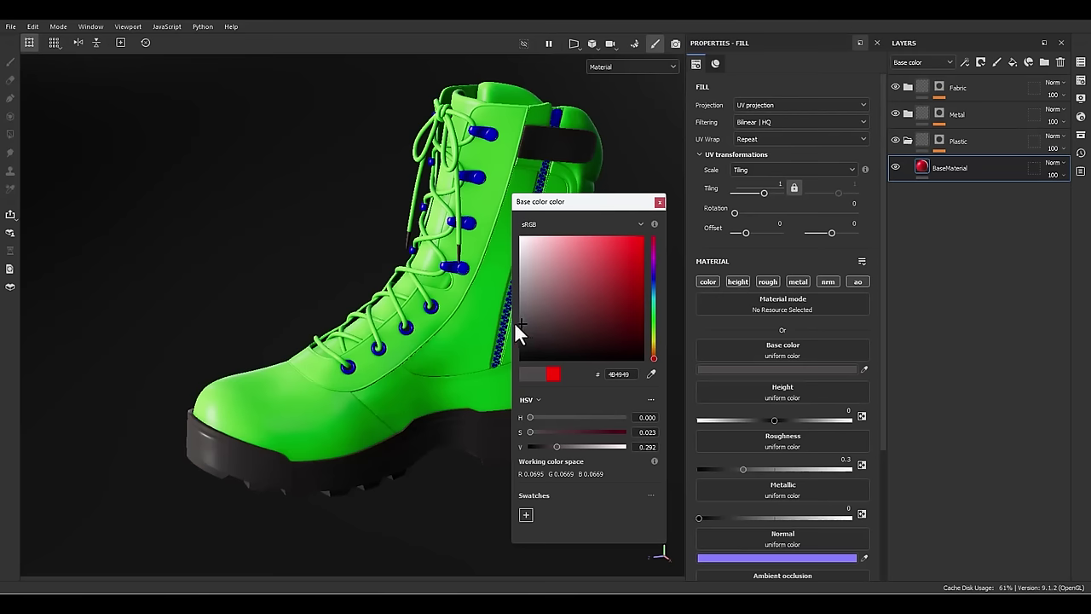
left_click(659, 201)
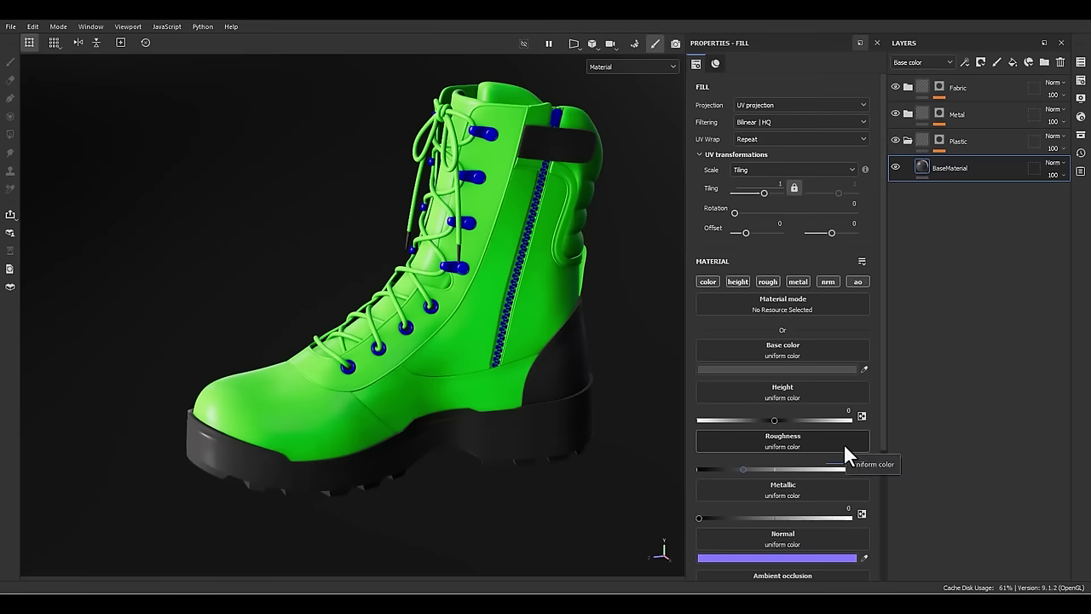
type("0.25")
key("Return")
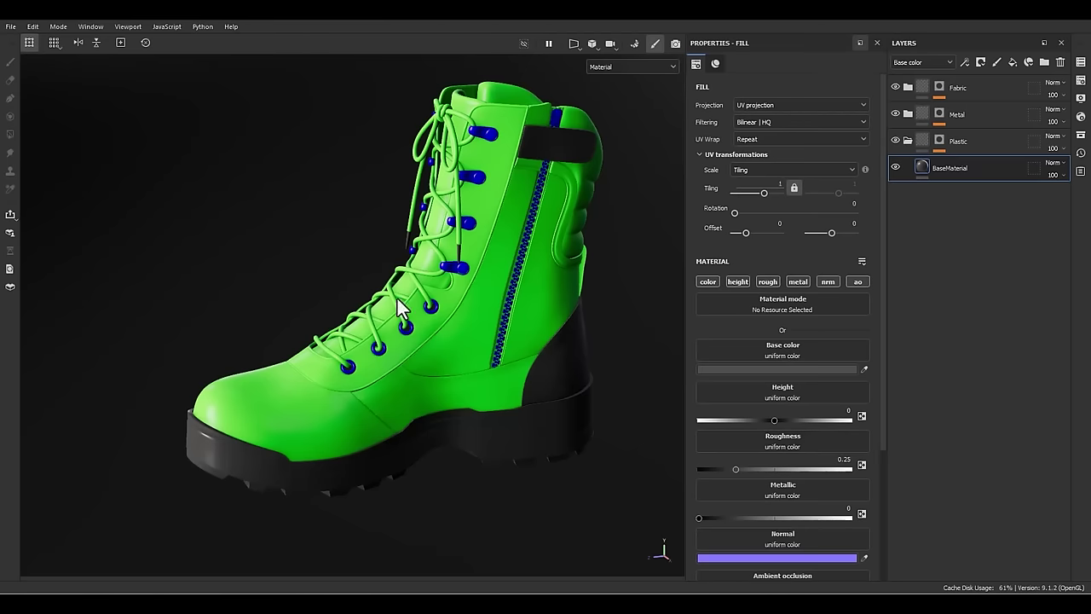
- Rotate the environment lighting to examine the gloss of the boot's sole up close
middle_click_drag(367, 399, 406, 312, "alt")
scroll(333, 413, "up", 3)
left_click_drag(334, 413, 450, 367, "alt")
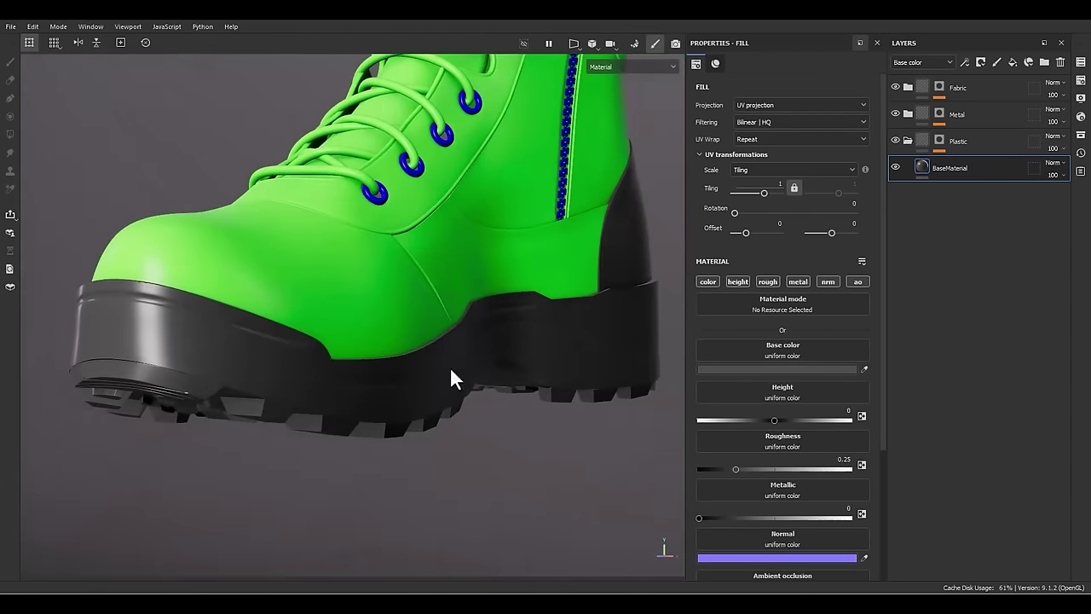
right_click_drag(449, 366, 127, 363, "shift")
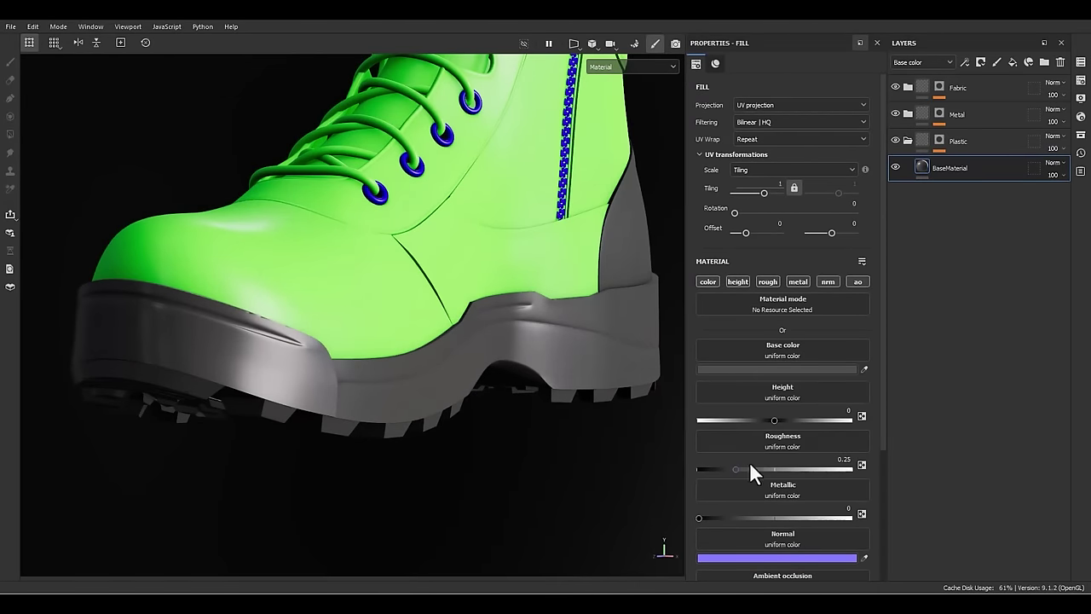
scroll(755, 470, "down", 2)
scroll(761, 465, "up", 2)
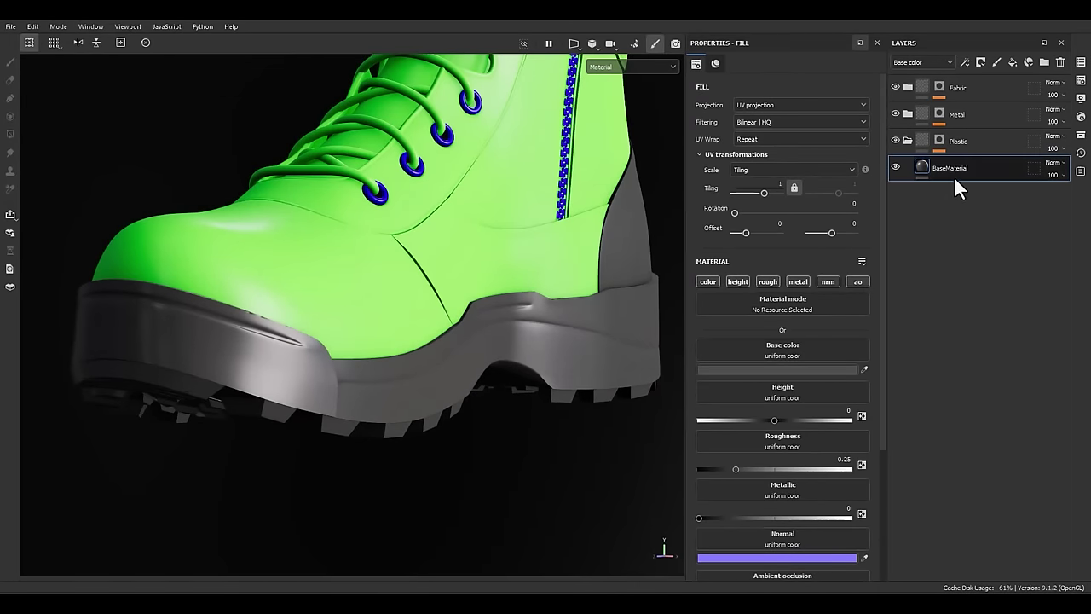
- Add a fill layer named ColorVar above BaseMaterial and restrict it to the color channel
left_click(1013, 62)
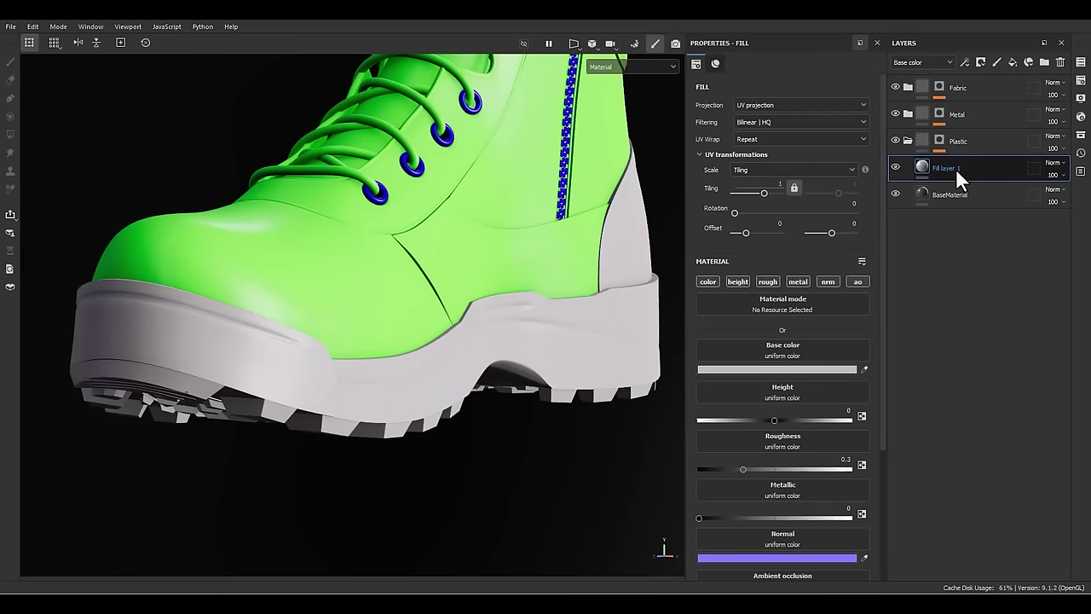
double_click(955, 168)
type("ColorVar")
left_click(939, 164)
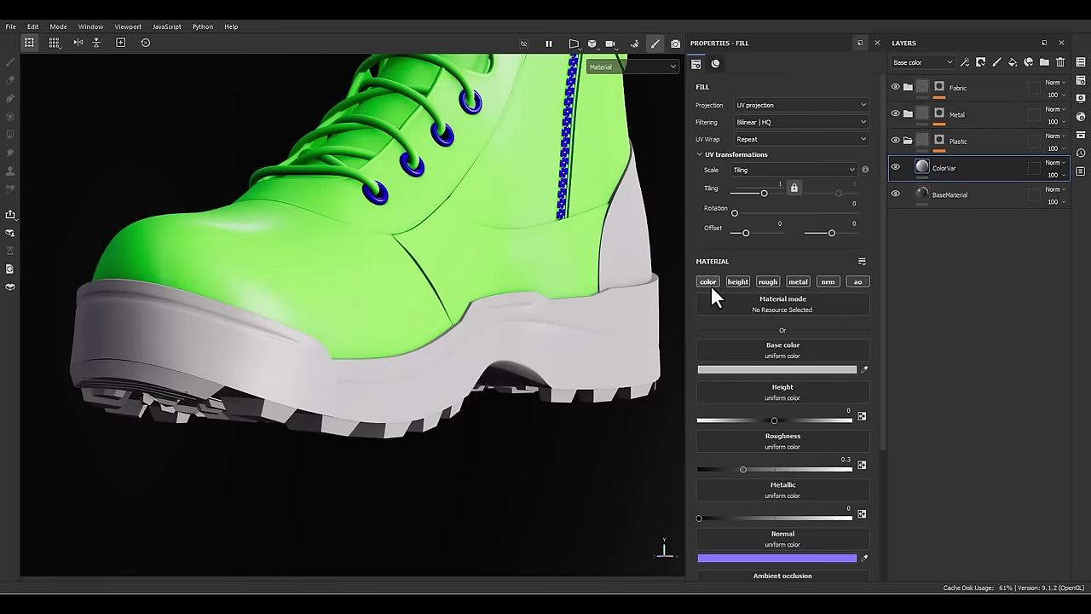
left_click(708, 282)
- Add a black mask to the ColorVar layer and fill it with the Grunge Cobweb texture
right_click(951, 170)
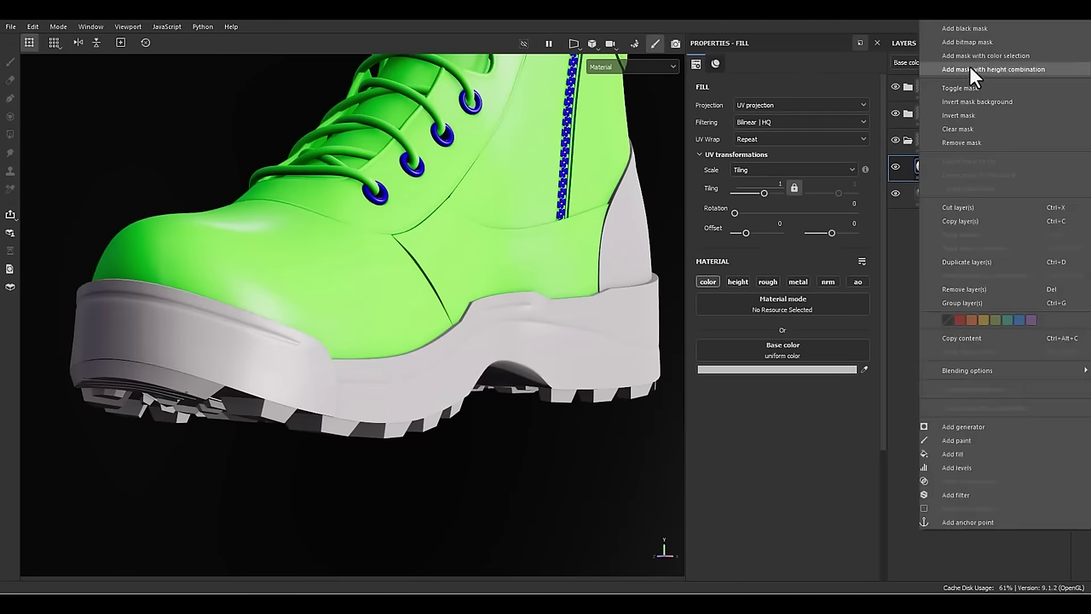
left_click(966, 30)
right_click(927, 177)
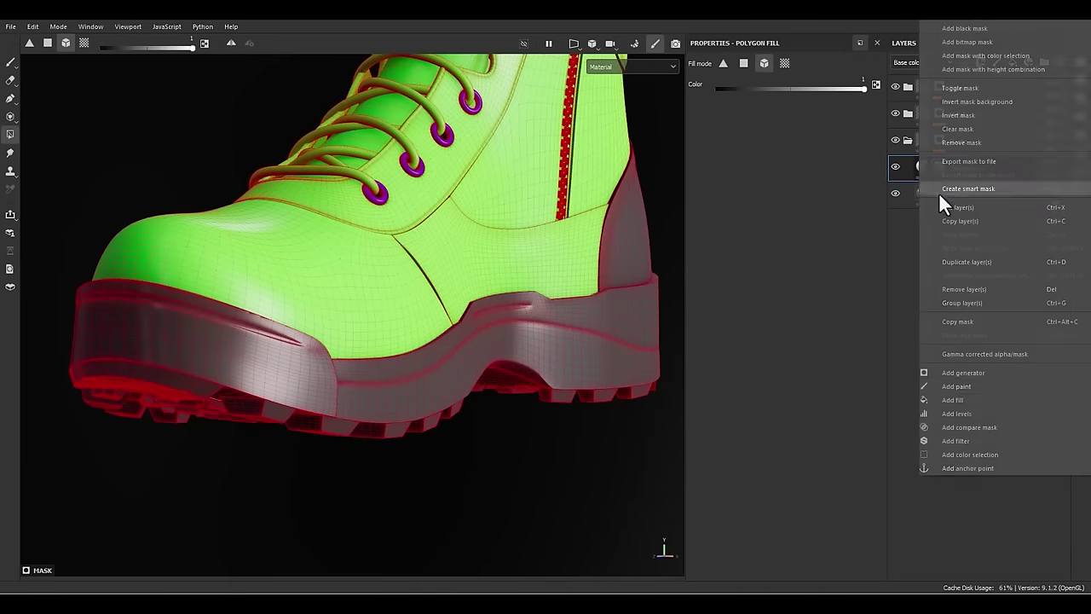
left_click(952, 400)
left_click(770, 288)
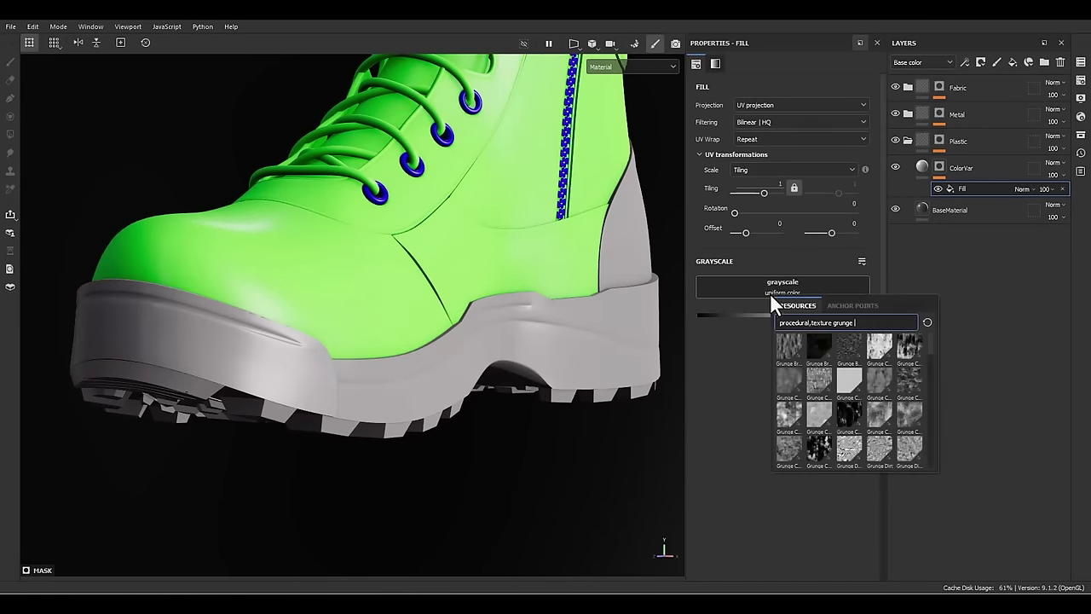
left_click(910, 349)
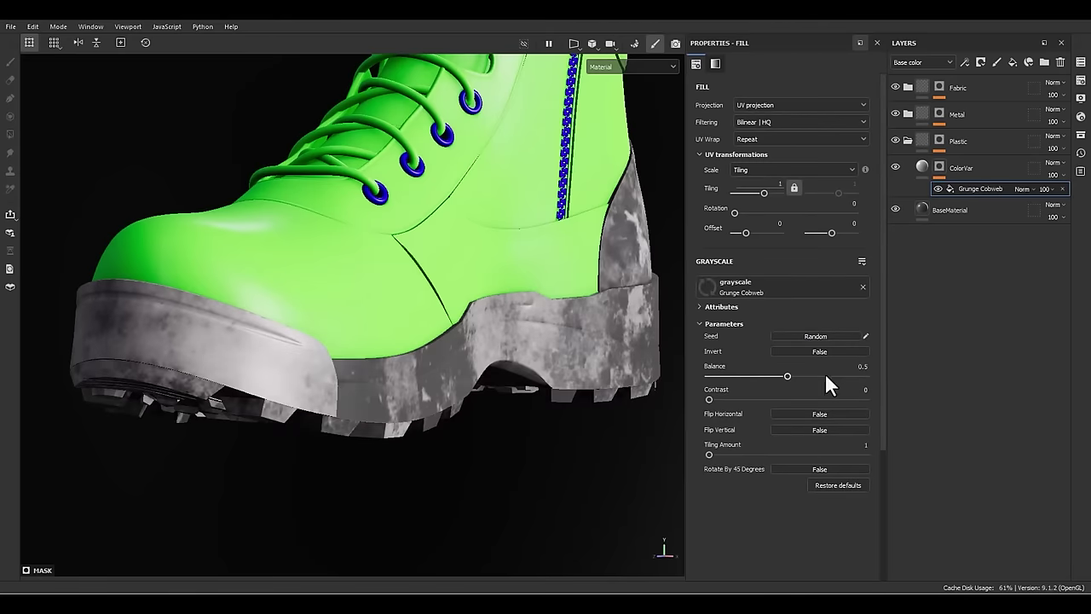
- Set the tiling of the Grunge Cobweb fill to 3
scroll(511, 366, "up", 3)
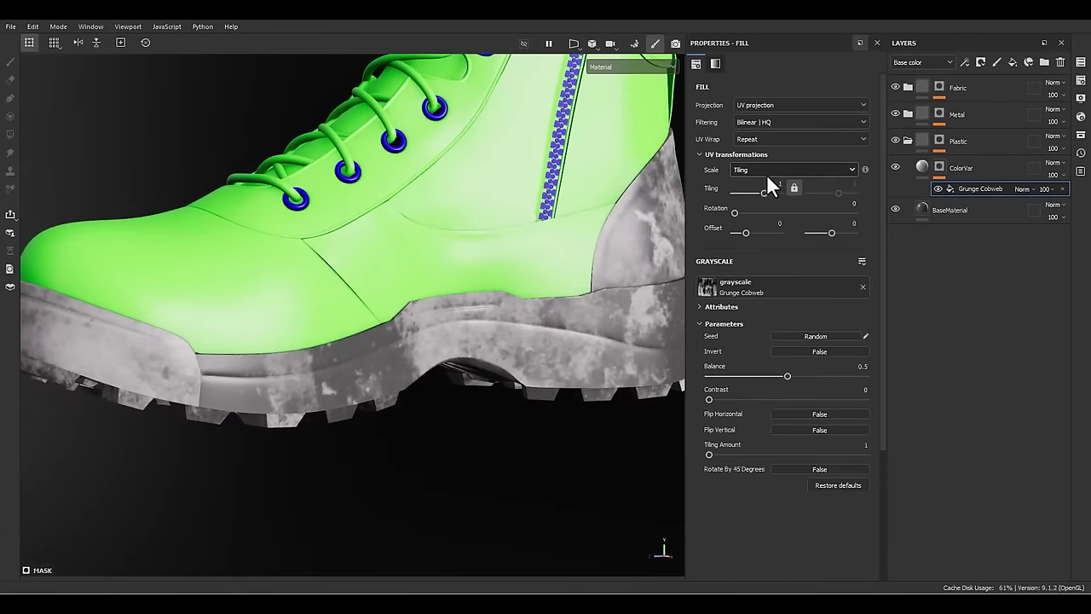
left_click_drag(768, 183, 769, 183)
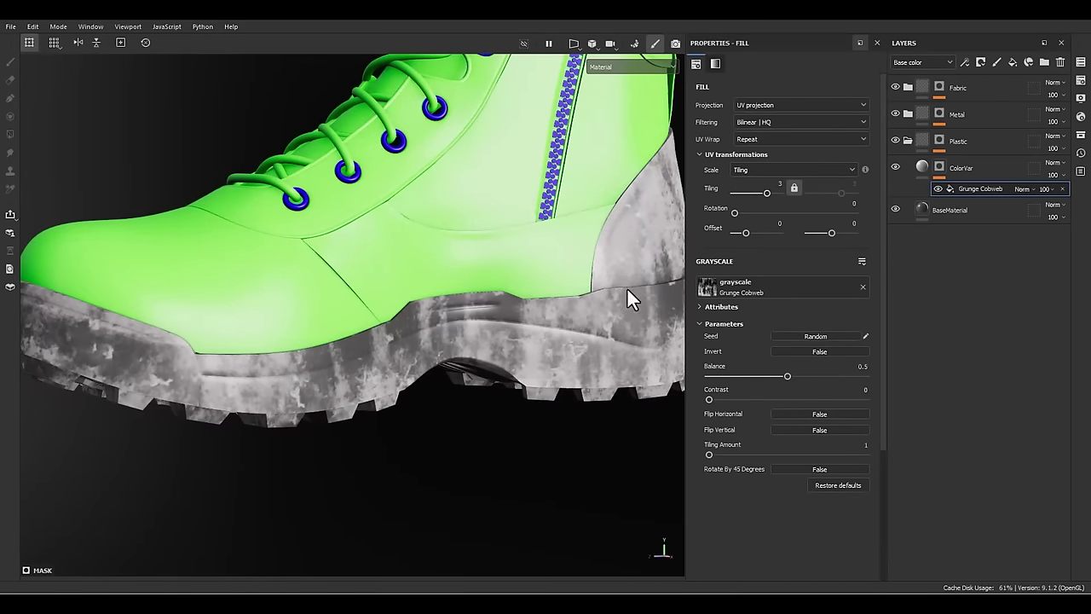
left_click_drag(626, 287, 594, 283, "alt")
scroll(593, 256, "down", 3)
middle_click_drag(609, 170, 523, 176, "alt")
left_click_drag(524, 176, 617, 190, "alt")
- Add a filter above Grunge Cobweb in the ColorVar mask, trying Blur Directional before settling on Blur
right_click(957, 191)
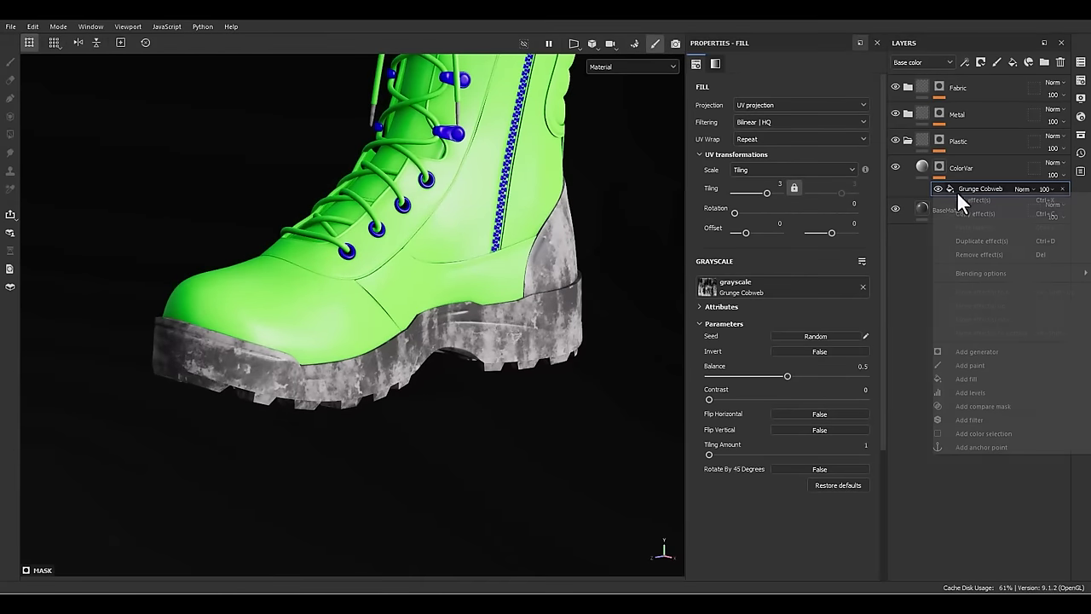
left_click(961, 421)
left_click(784, 94)
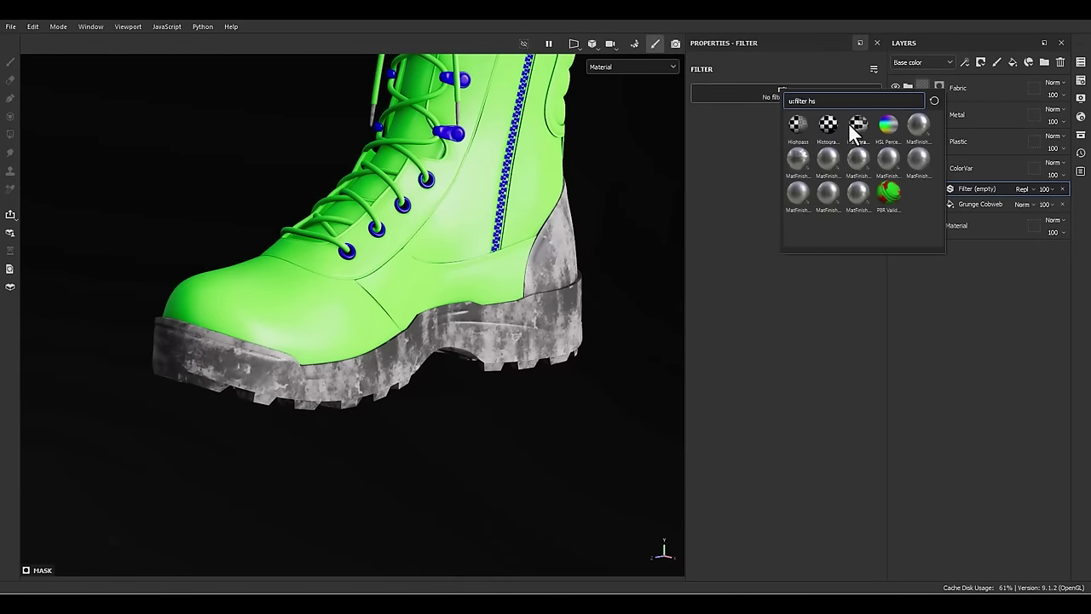
type("blu")
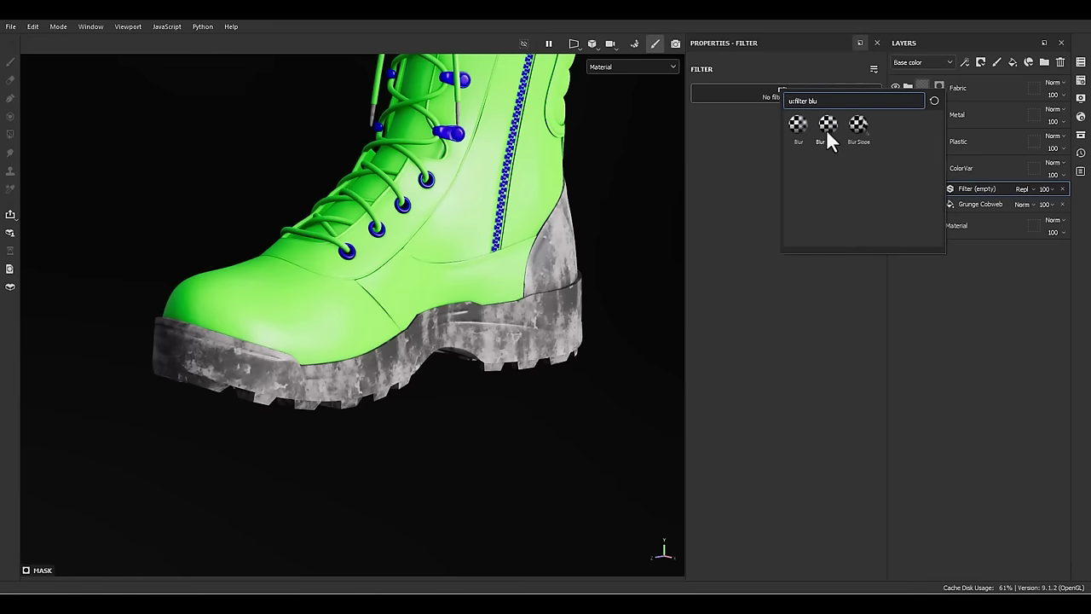
left_click(827, 126)
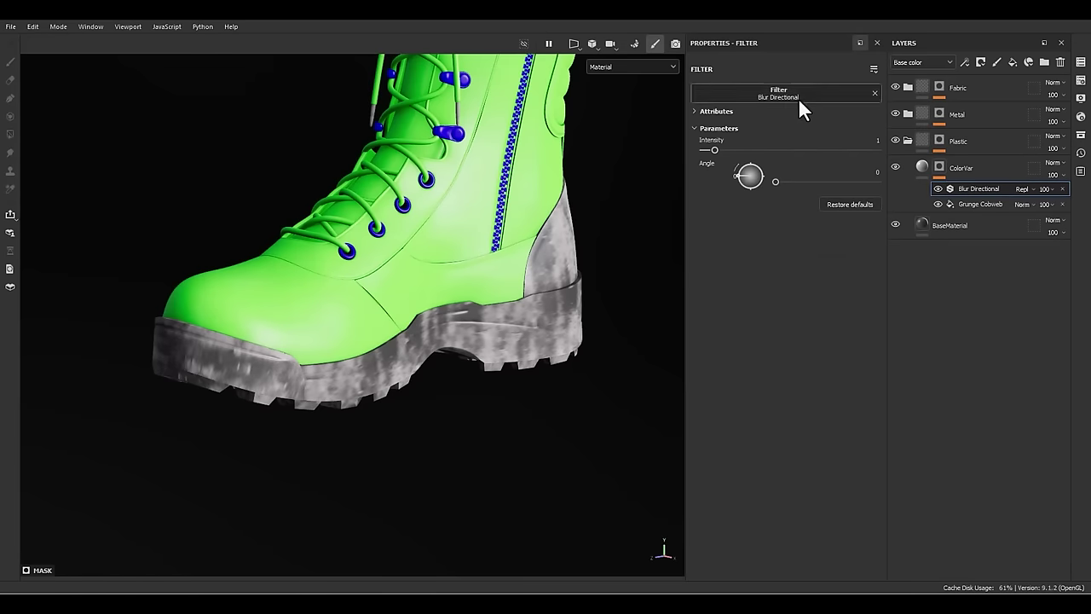
left_click(800, 95)
left_click(817, 132)
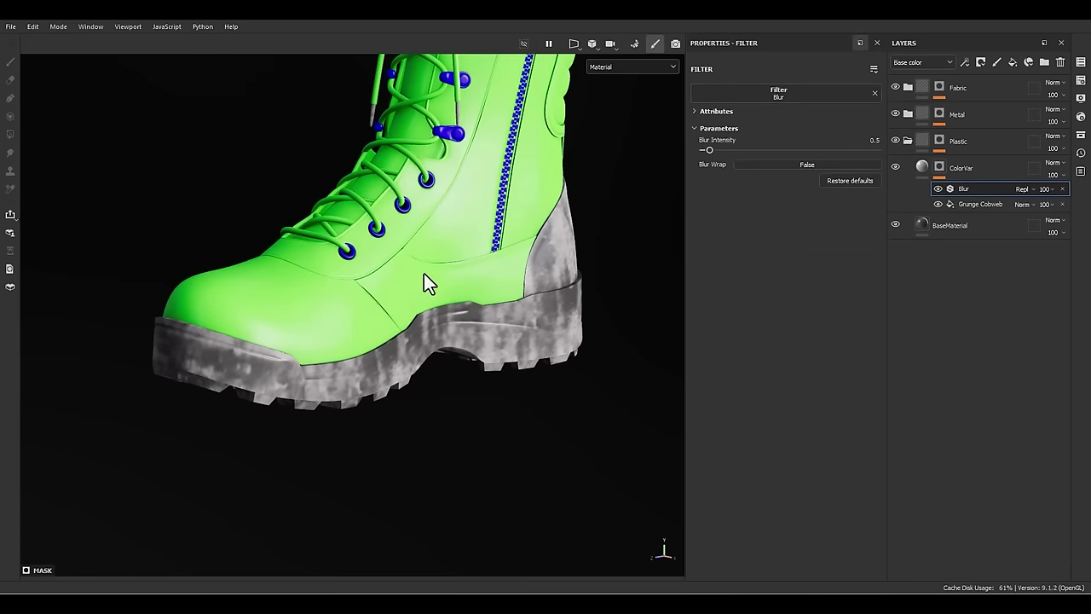
- Raise the Blur filter's intensity to 3.36 to soften the grunge on the sole
scroll(426, 284, "up", 5)
left_click_drag(704, 153, 740, 148)
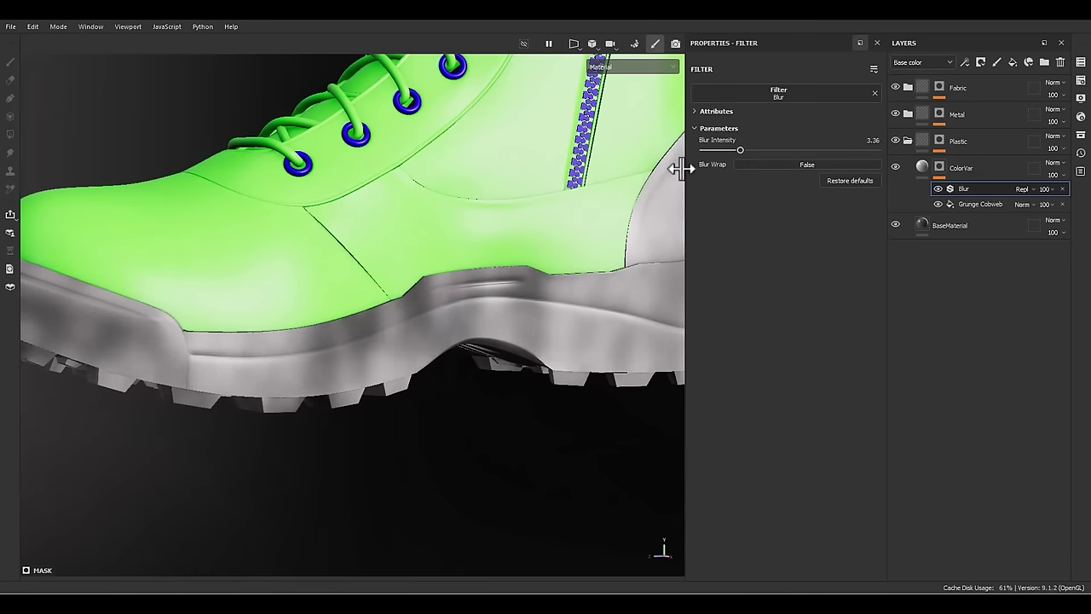
left_click_drag(409, 341, 450, 282, "alt")
right_click_drag(451, 282, 451, 251, "alt")
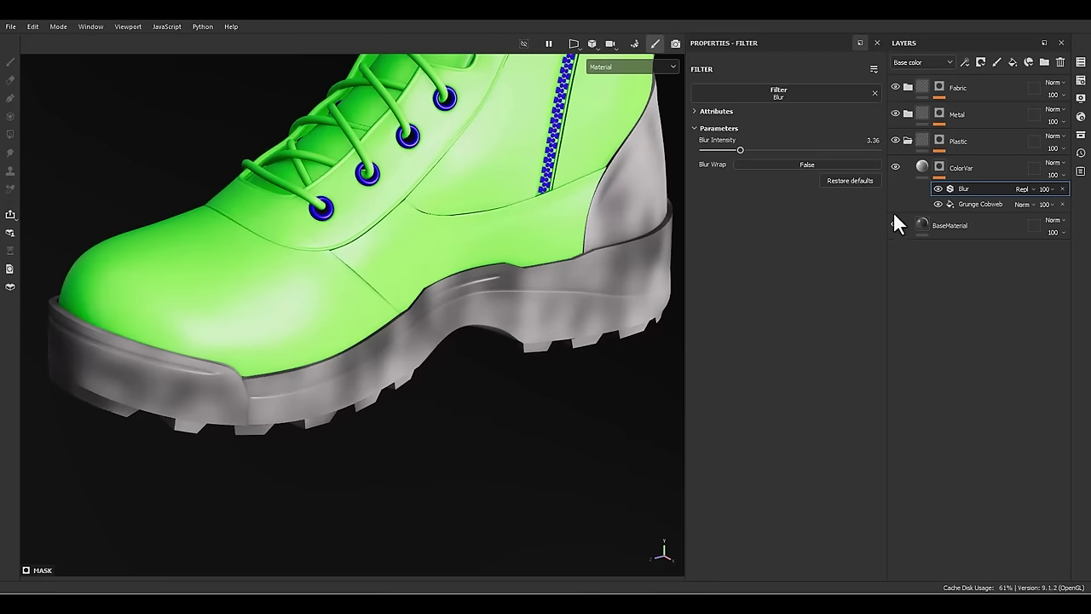
- Set the ColorVar layer's blend mode to Soft light and darken its base color to a very dark grey
left_click(918, 166)
left_click(1055, 163)
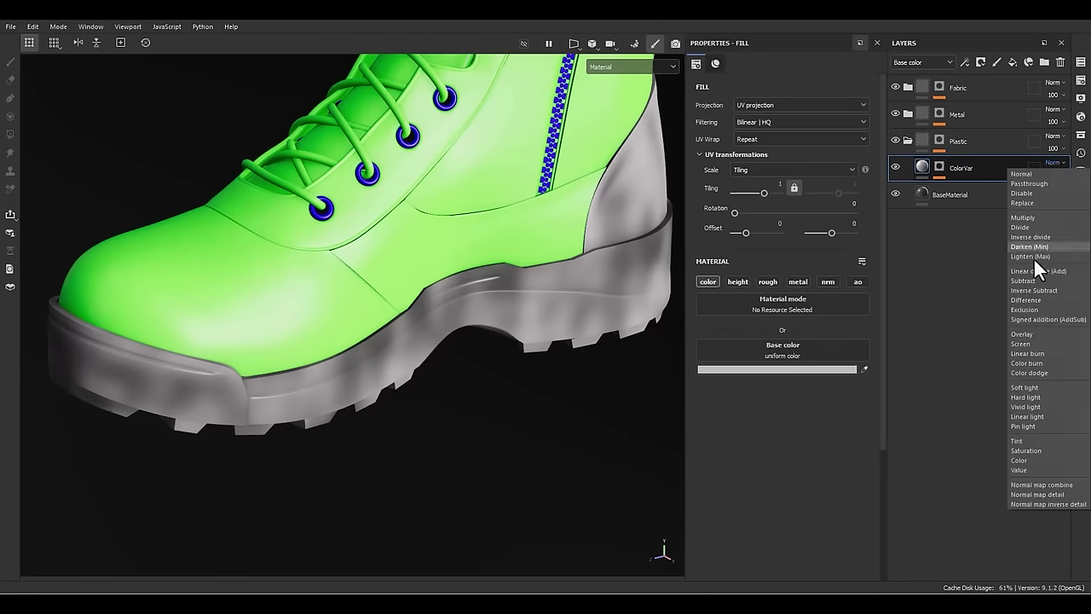
left_click(1034, 388)
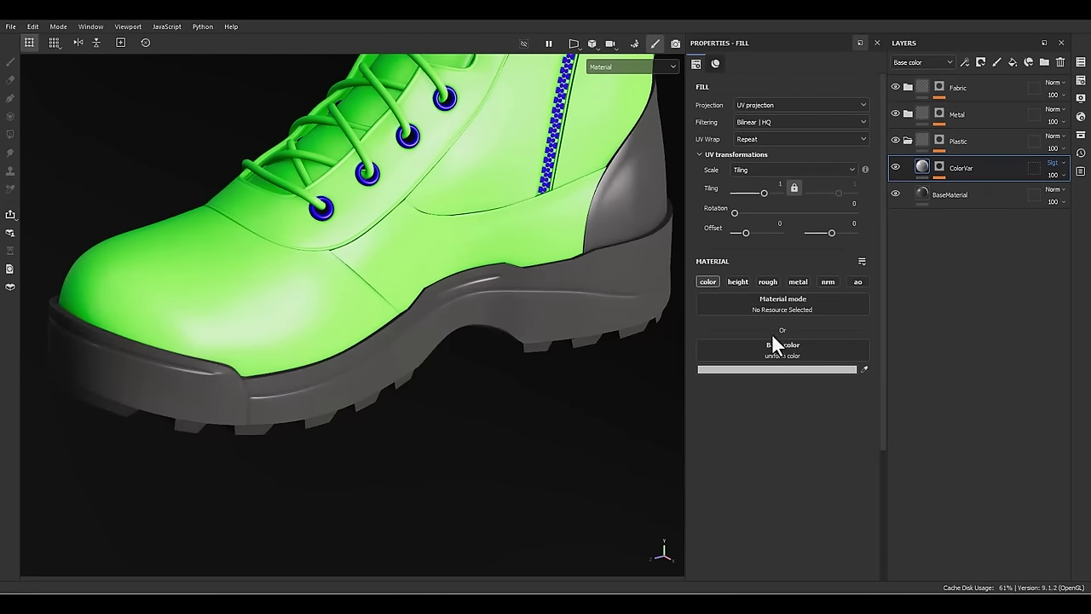
left_click(745, 368)
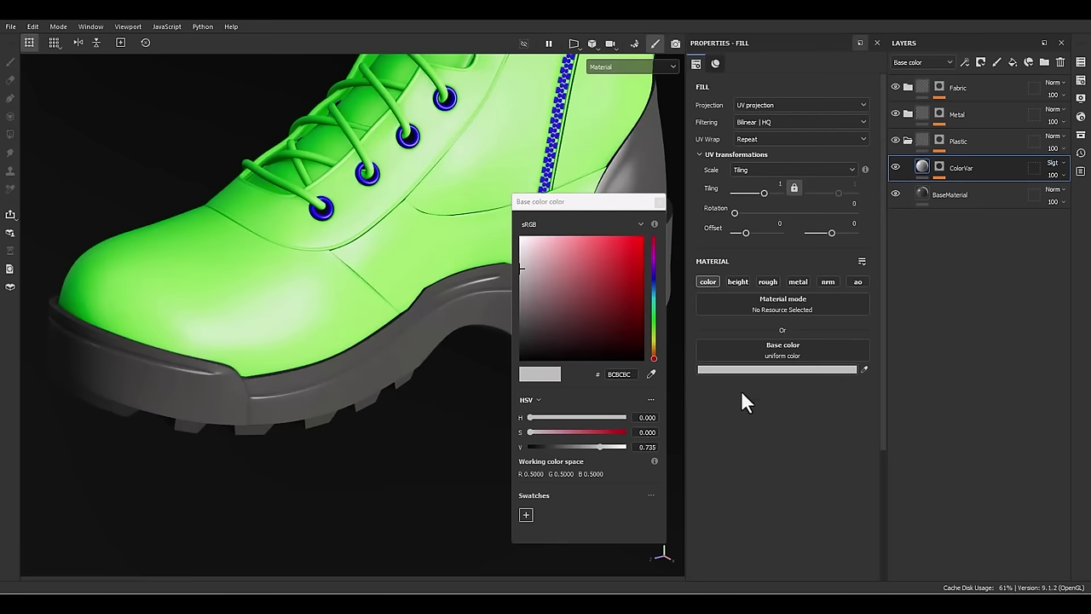
left_click(520, 325)
left_click_drag(516, 341, 427, 299)
left_click(659, 202)
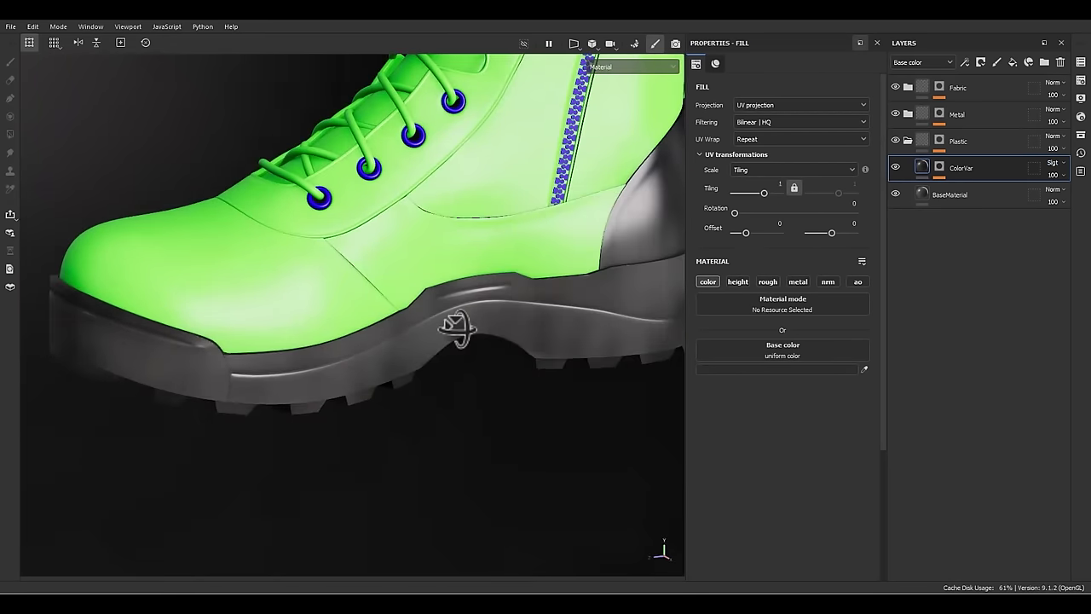
- Display only the base color channel of the boot to examine the color variation on the sole
key("c")
key("c")
left_click_drag(489, 367, 696, 268, "alt")
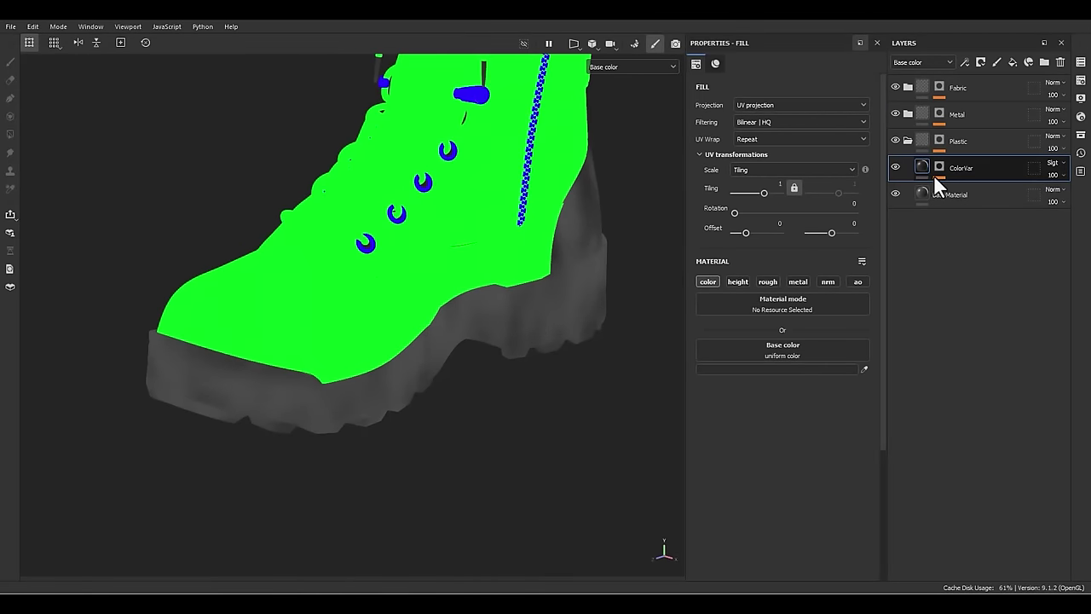
- Add a fill layer named ColorVar_02 above ColorVar and rename the older layer ColorVar_01
left_click(1013, 62)
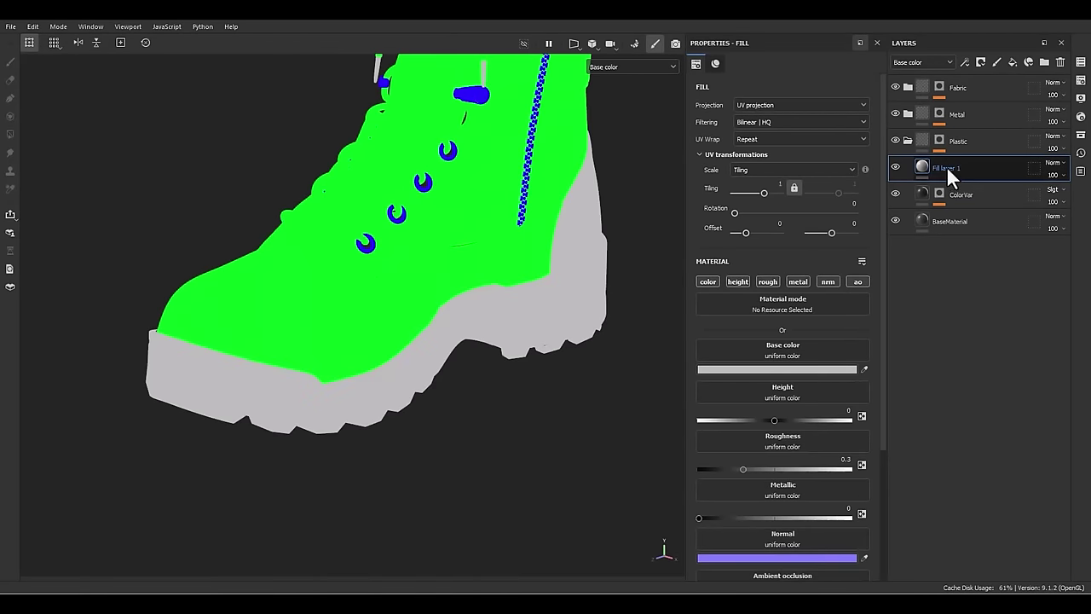
double_click(947, 168)
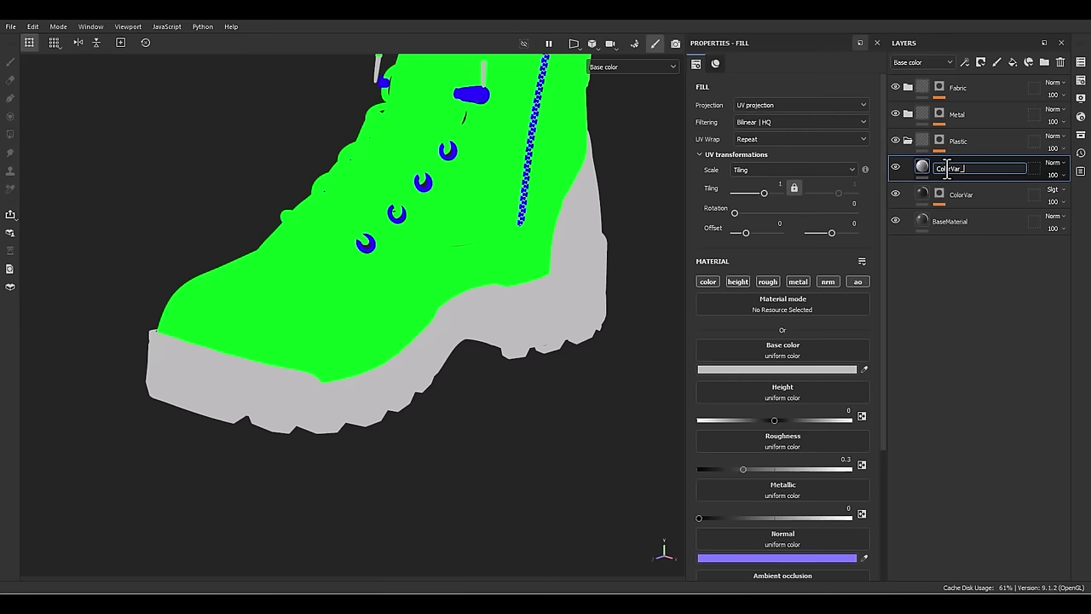
type("ColorVar_02")
left_click(972, 196)
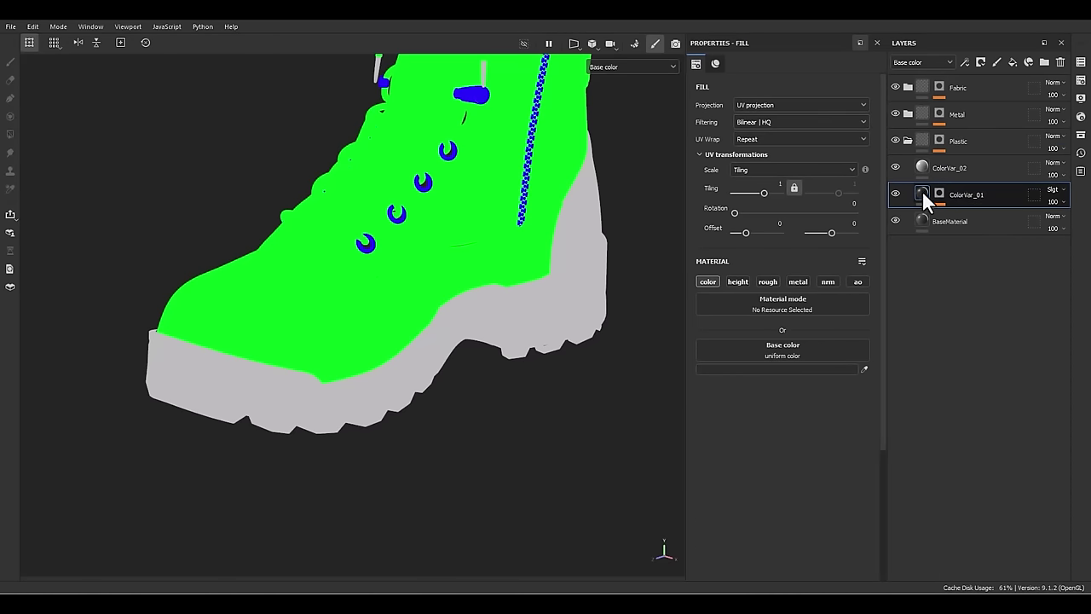
- Restrict the ColorVar_02 layer to the color and roughness channels
left_click(936, 170)
left_click(708, 281)
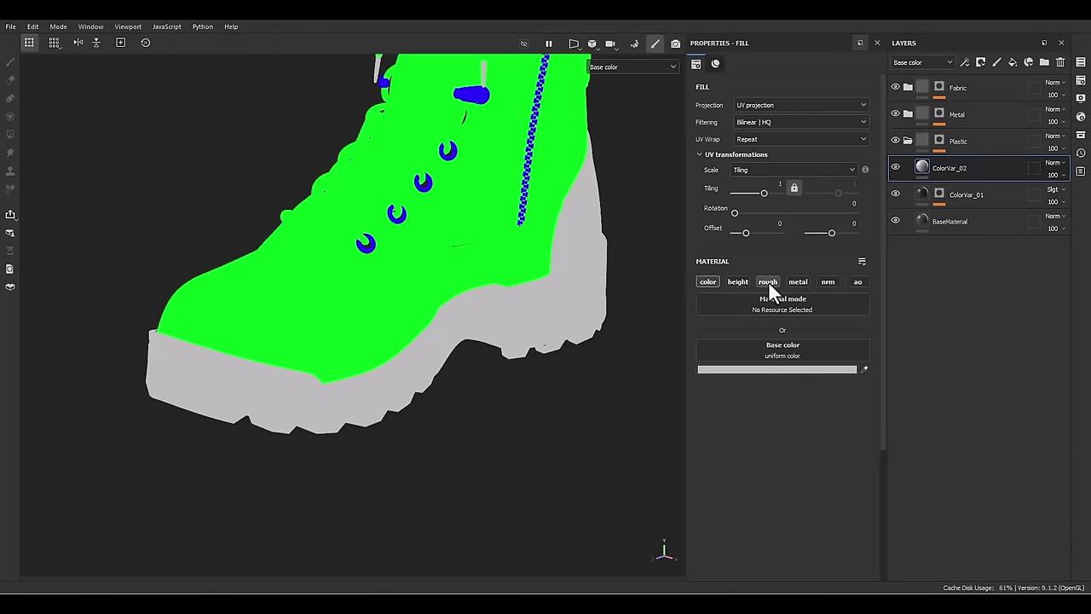
left_click(768, 283)
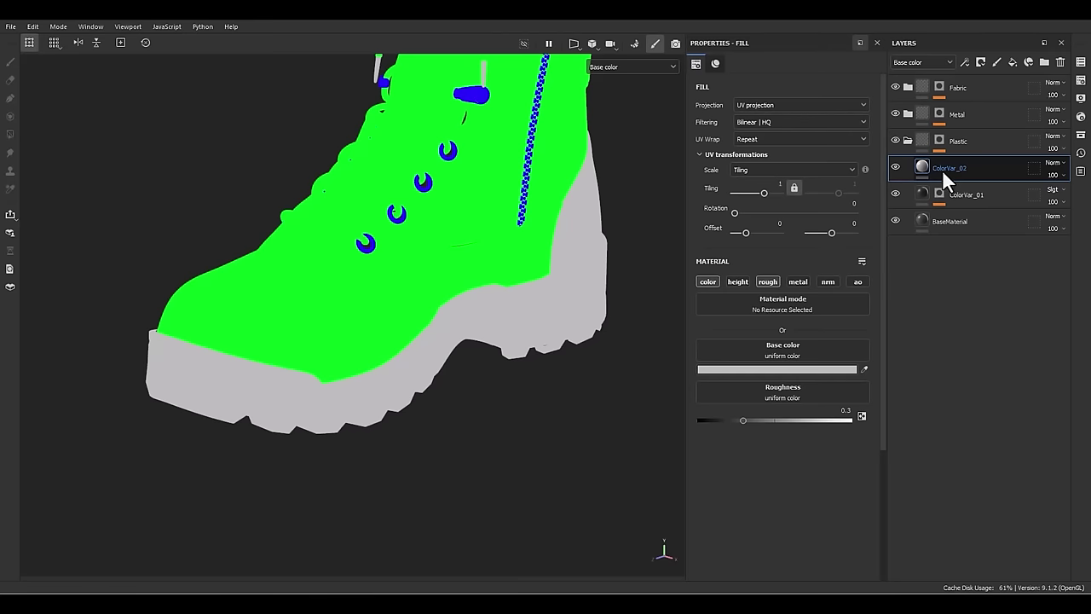
- Set ColorVar_02's blend mode to Subtract and its base color to the grey 726E6E
left_click(1052, 163)
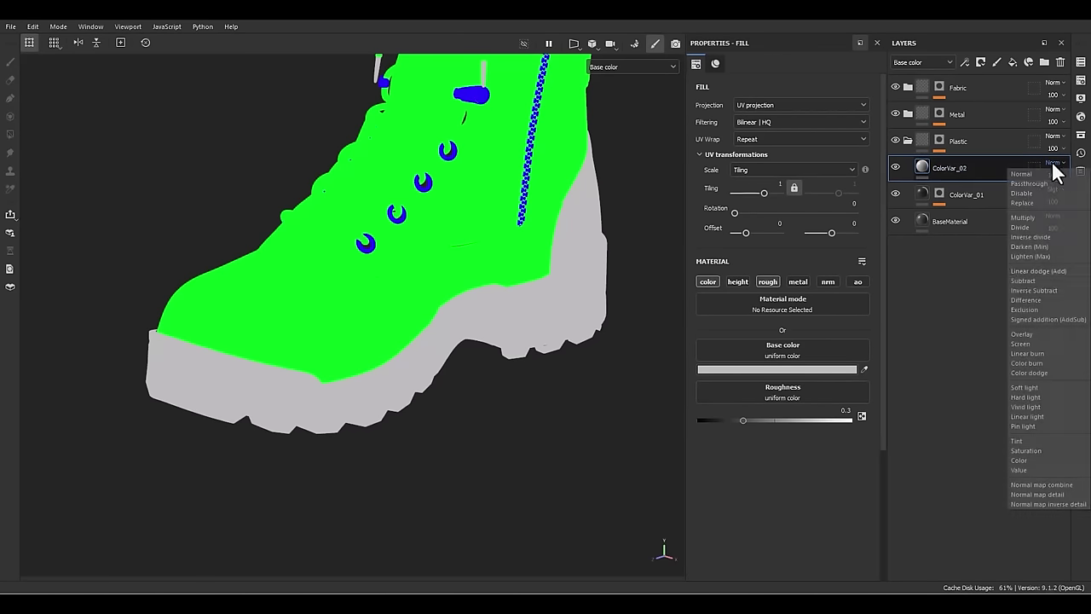
left_click(1021, 281)
left_click_drag(520, 358, 465, 323, "alt")
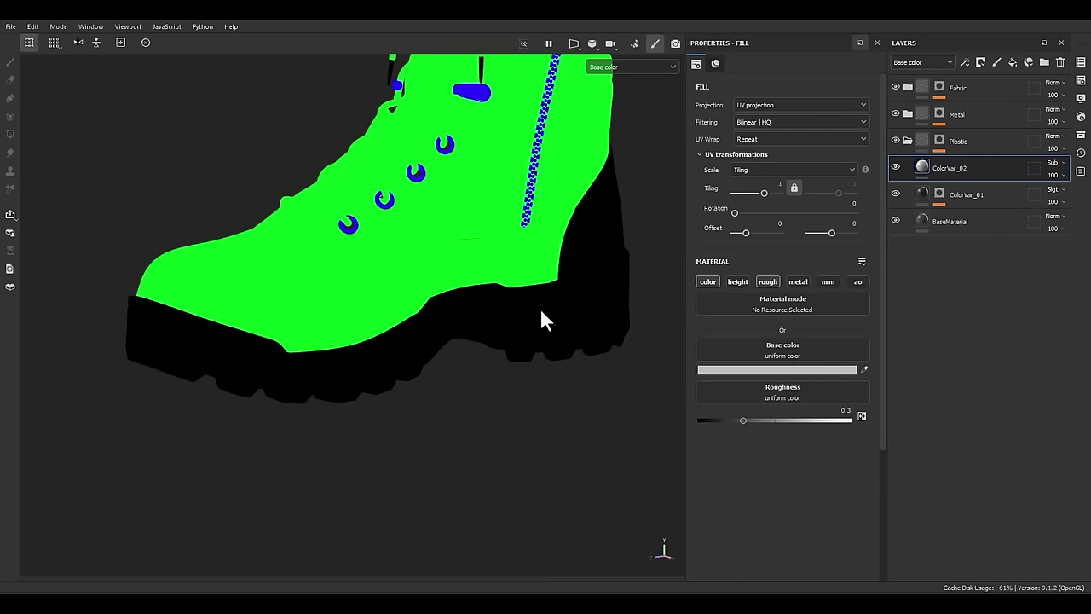
scroll(546, 312, "up", 3)
left_click(783, 370)
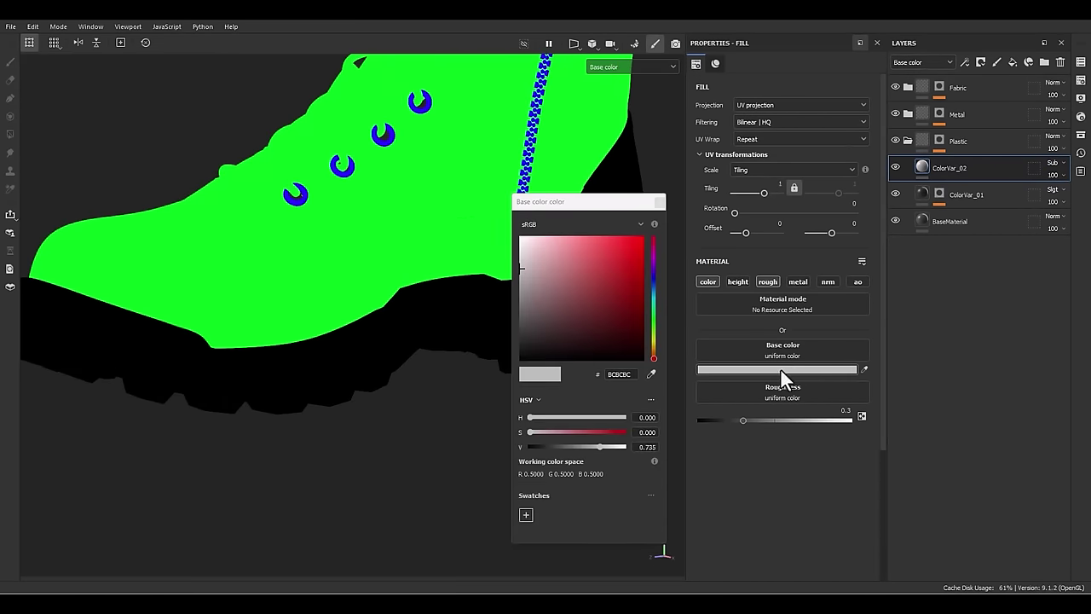
left_click(524, 304)
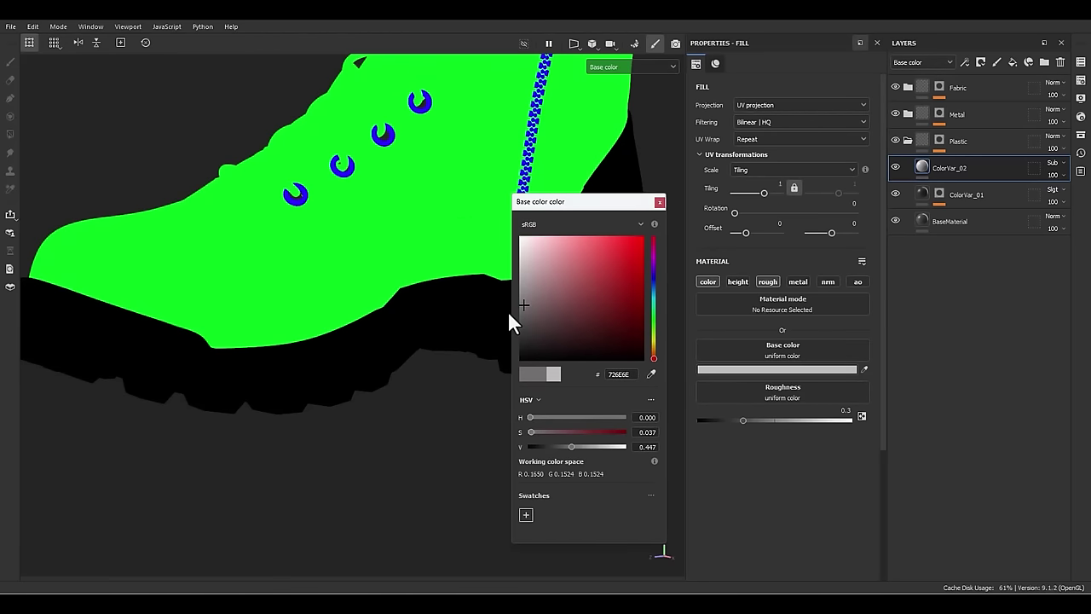
left_click(660, 204)
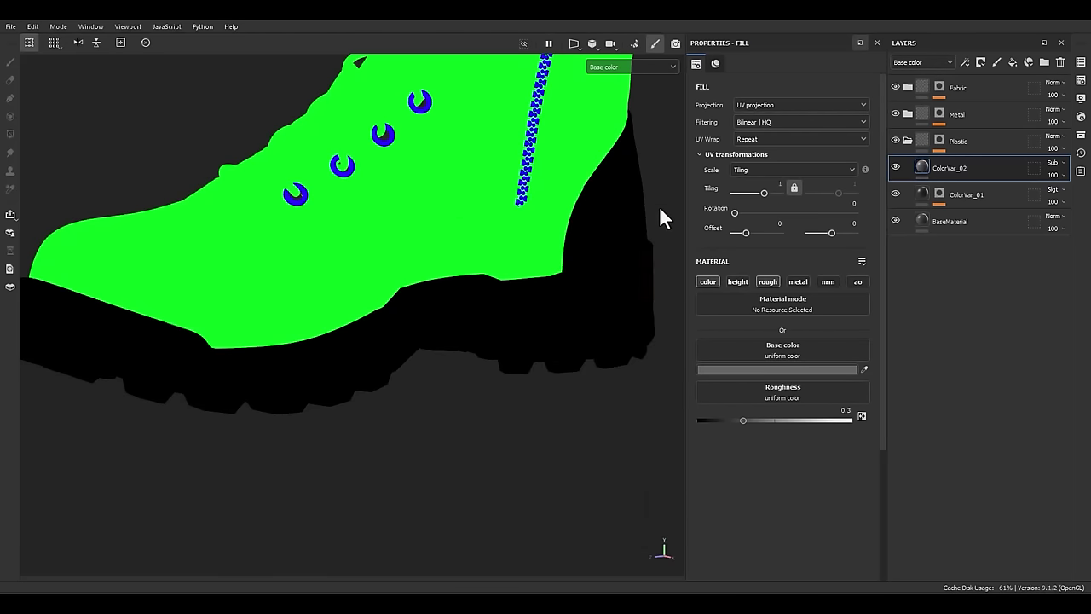
- Add a black mask to ColorVar_02 and fill it with the Fractal Sum 2 texture
right_click(949, 172)
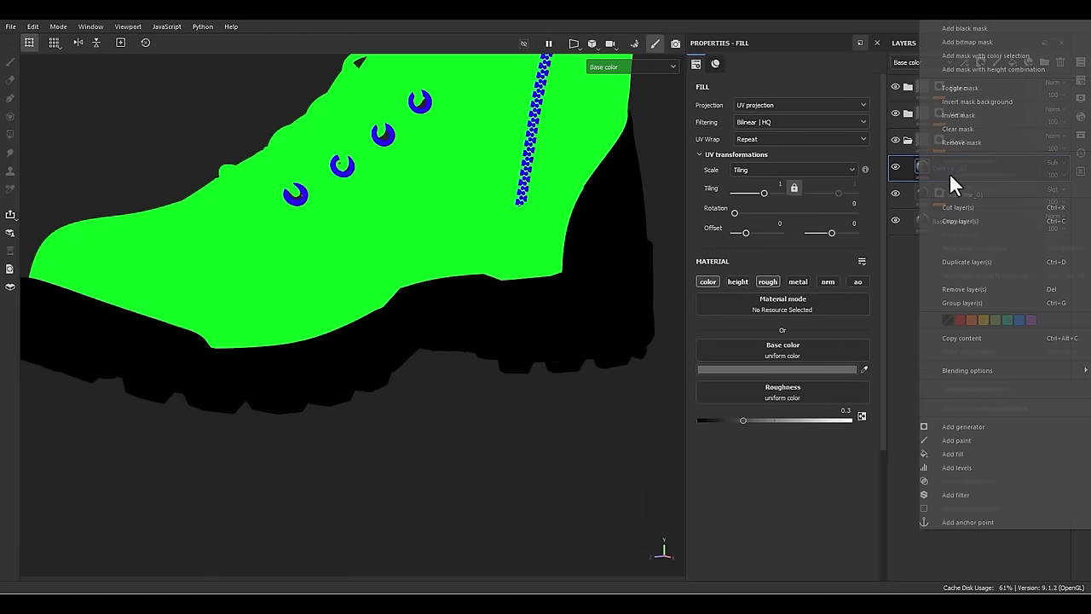
left_click(967, 28)
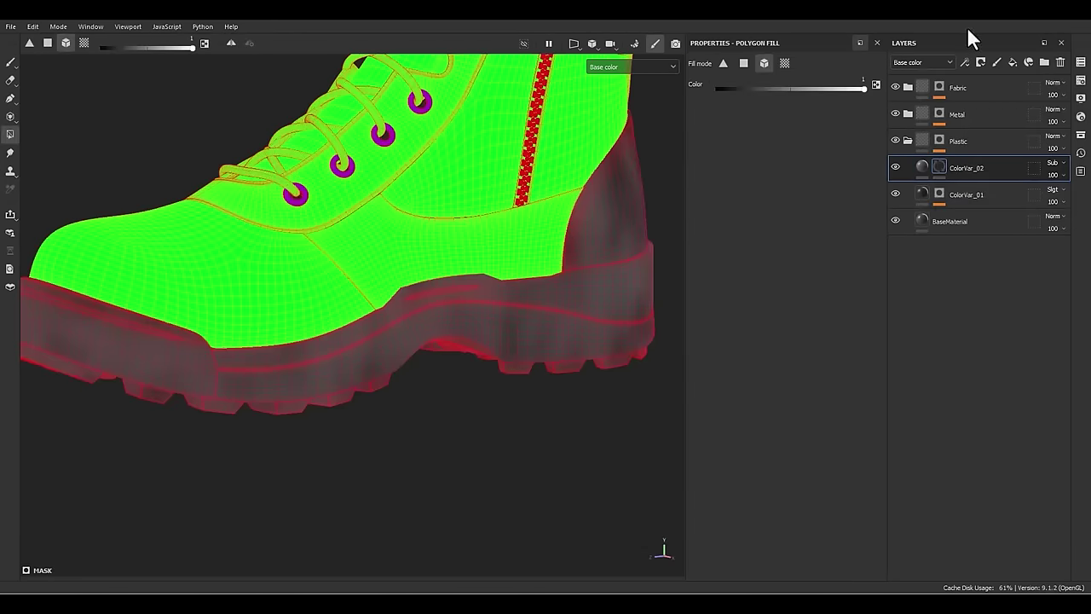
right_click(937, 165)
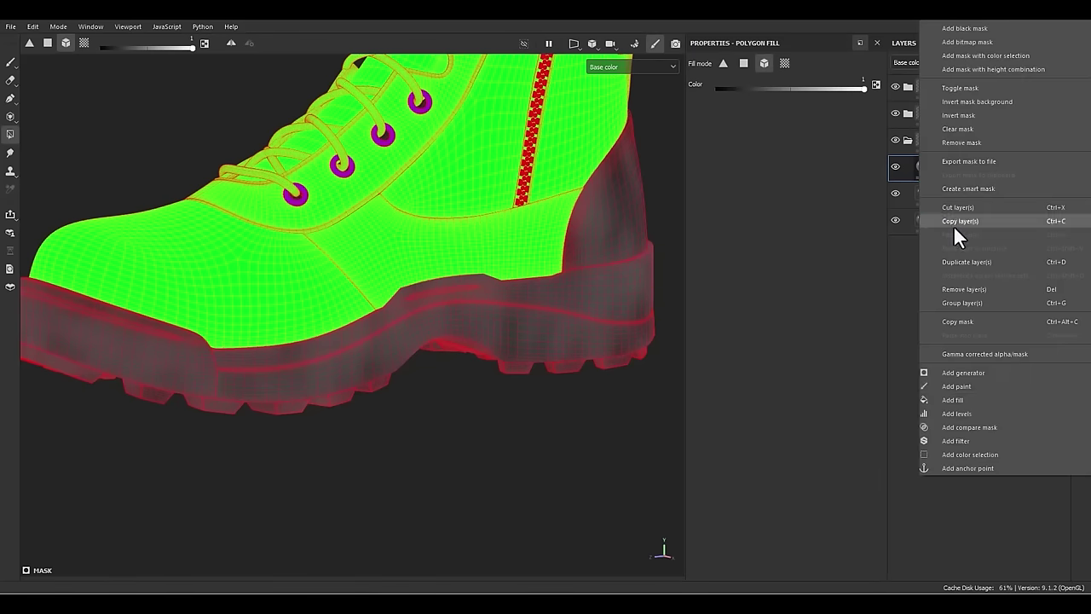
left_click(955, 400)
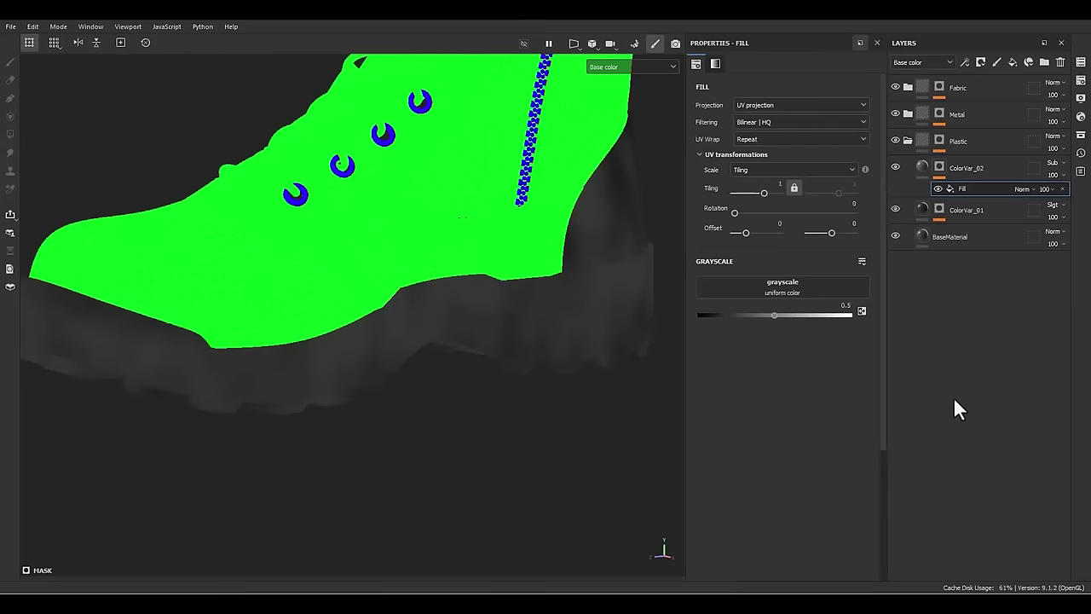
left_click(776, 289)
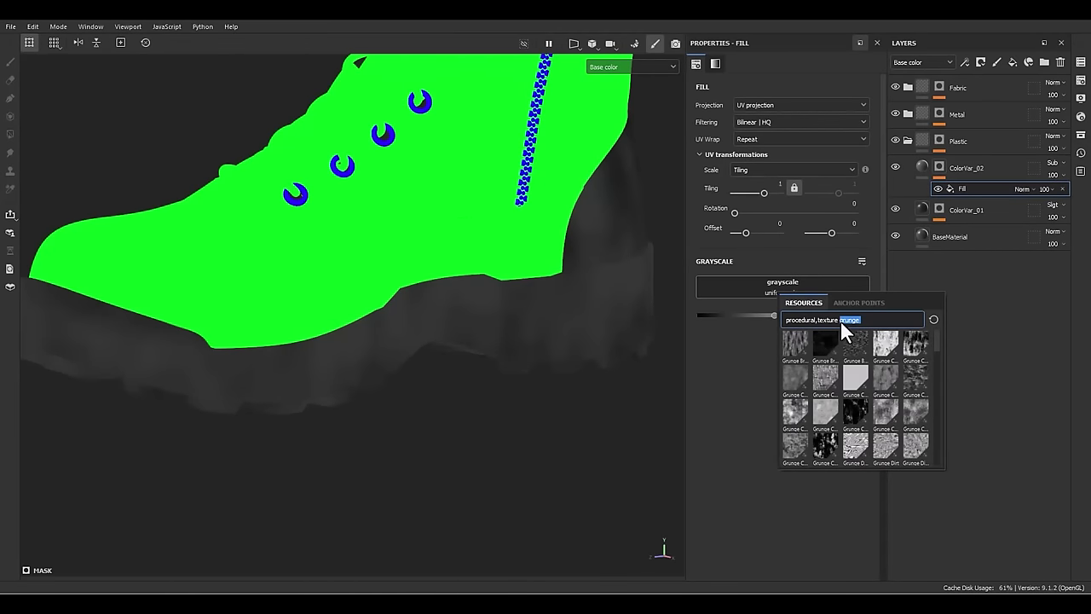
type("frac")
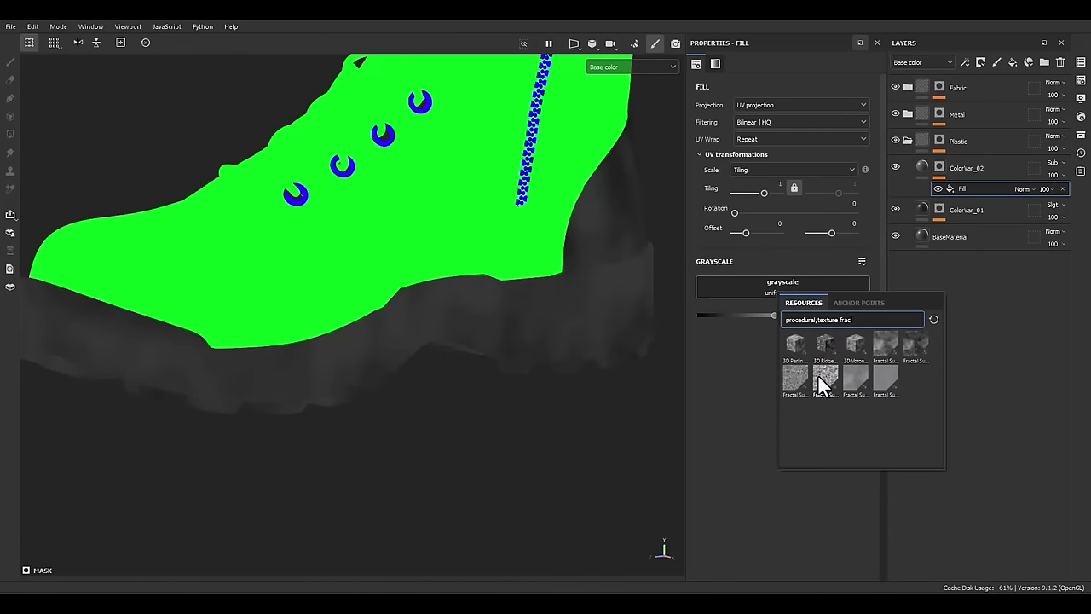
left_click(910, 352)
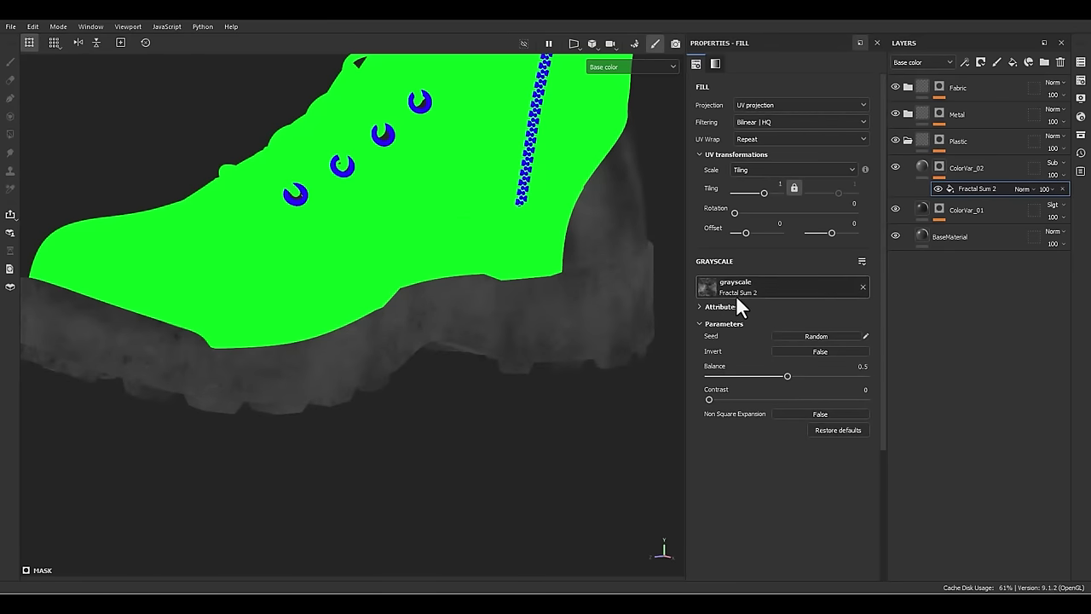
- Set the Fractal Sum 2 texture in ColorVar_02's mask to balance 0.74 and contrast 0.92
left_click(453, 408)
key("m")
scroll(486, 371, "down", 2)
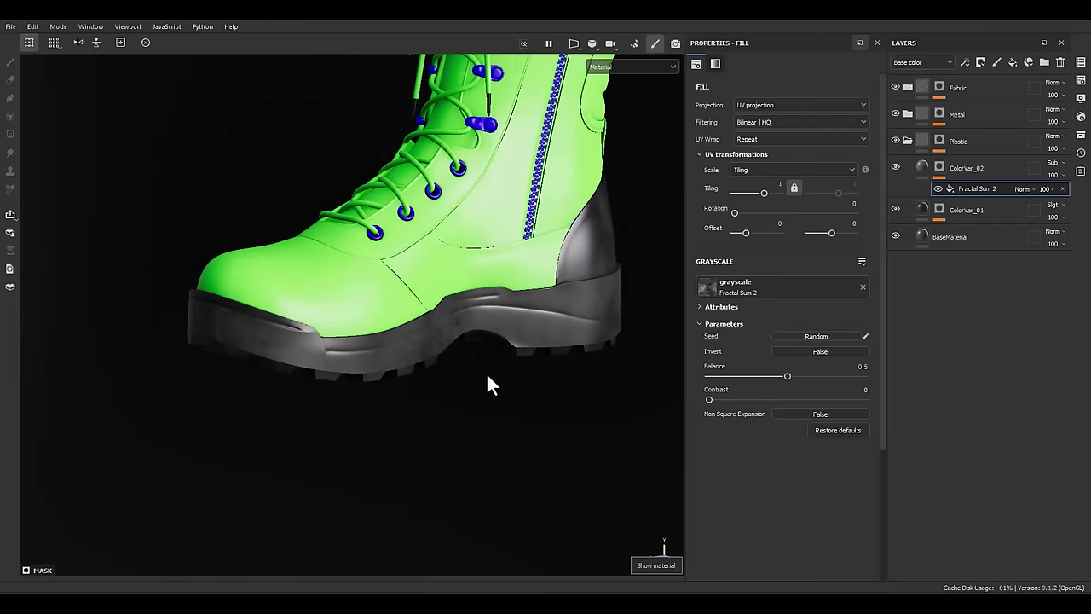
left_click_drag(486, 372, 444, 339, "alt")
scroll(536, 335, "up", 3)
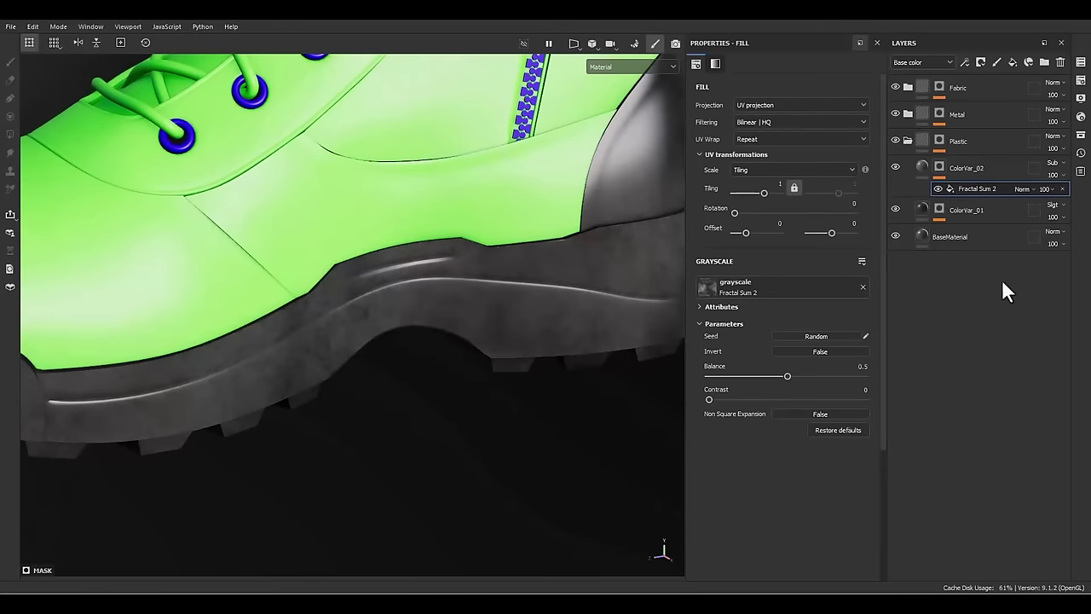
left_click_drag(709, 399, 840, 399)
left_click_drag(786, 376, 853, 398)
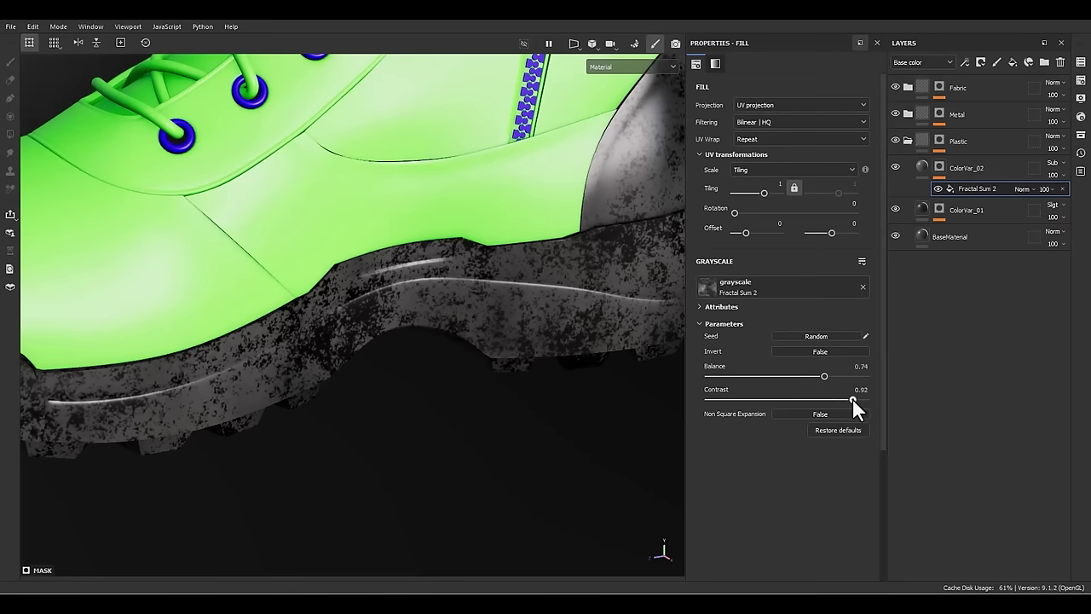
- Lower the opacity of the Fractal Sum 2 fill in ColorVar_02's mask to 23
left_click(1048, 190)
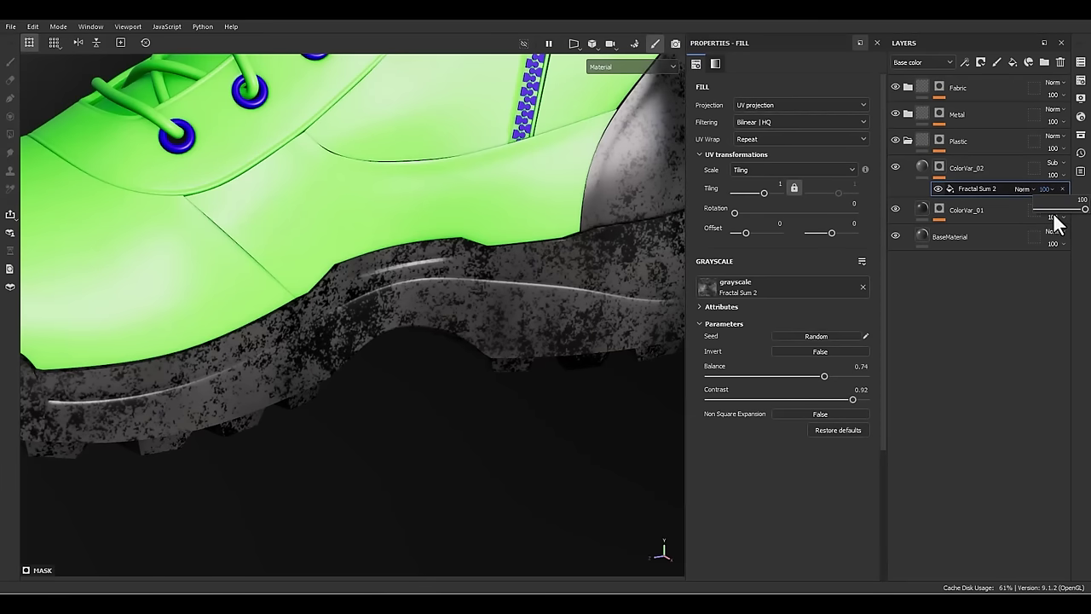
left_click(1047, 209)
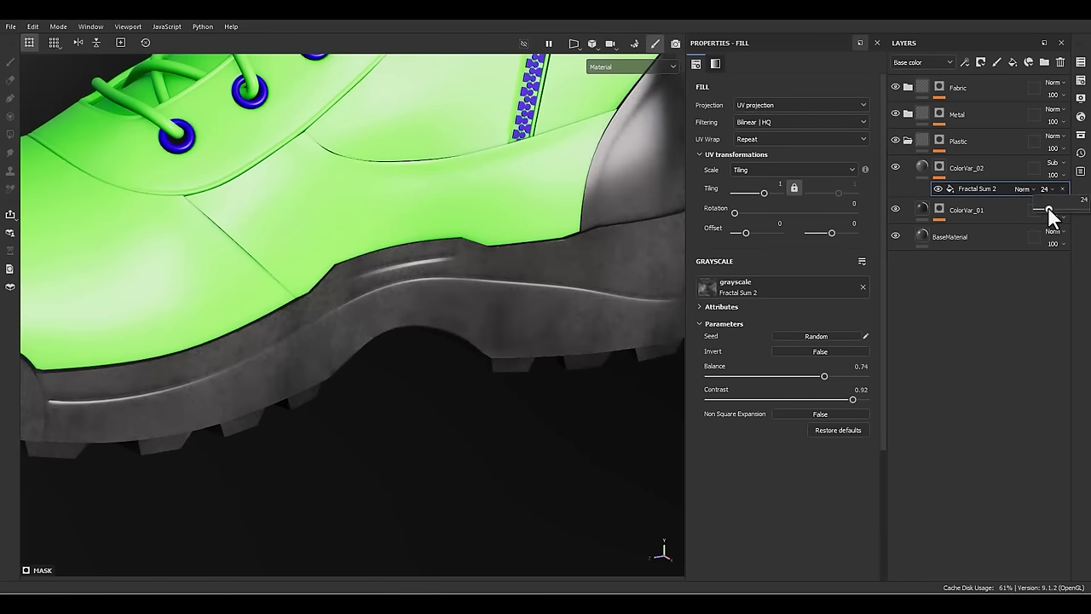
left_click_drag(1048, 209, 1048, 209)
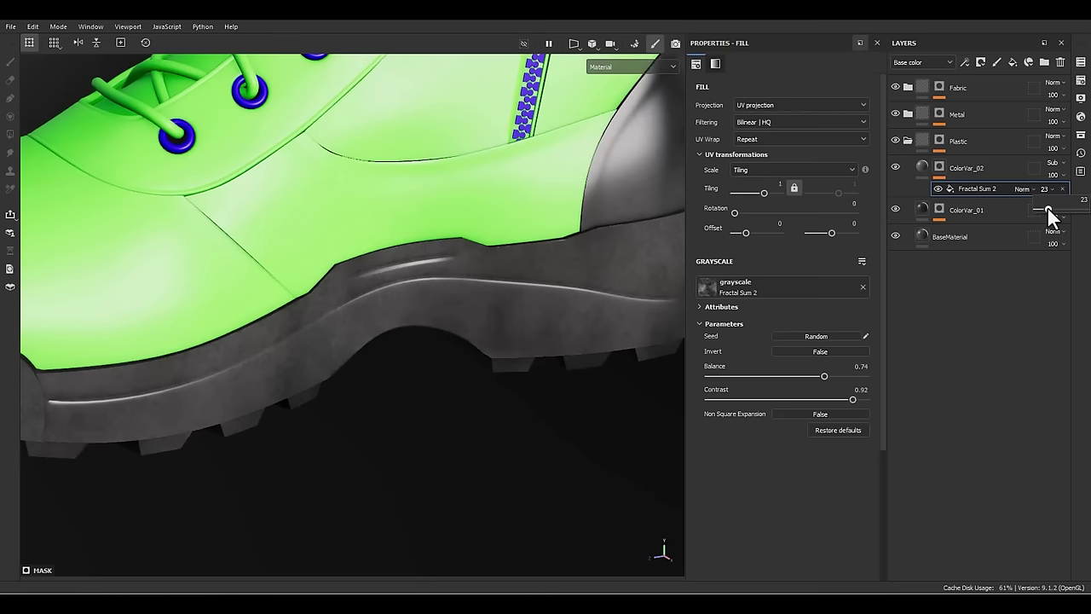
- Set the ColorVar_02 layer's roughness to 0.4 and inspect the result on the sole
left_click(923, 167)
left_click(844, 411)
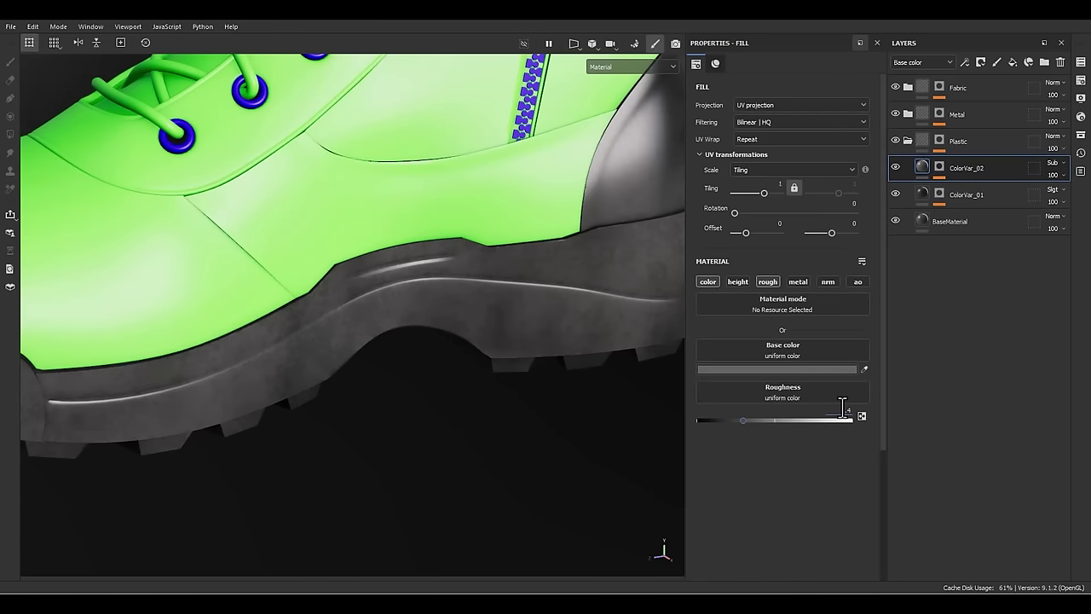
type("0.4")
key("Return")
left_click_drag(380, 367, 468, 253, "alt")
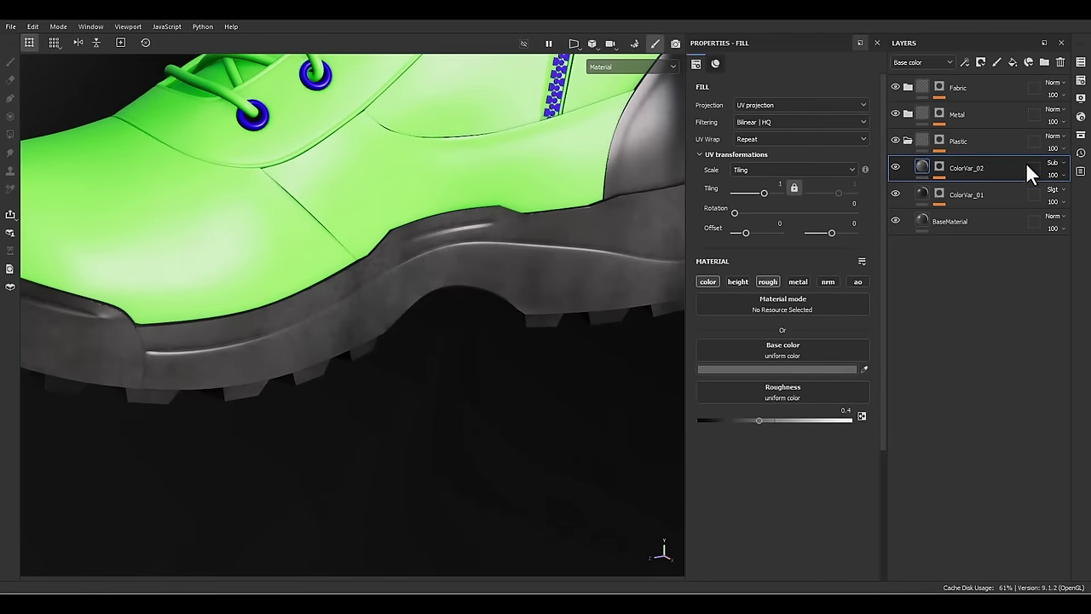
- Add a paint layer named SurfaceDetail above ColorVar_02 in the Plastic folder
left_click(998, 63)
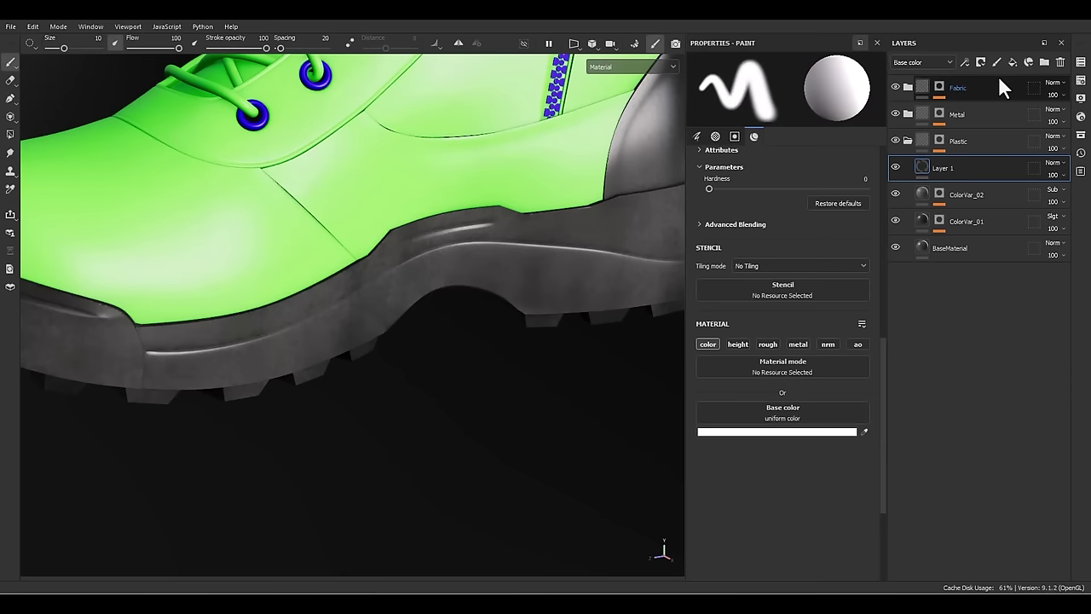
double_click(948, 168)
type("S")
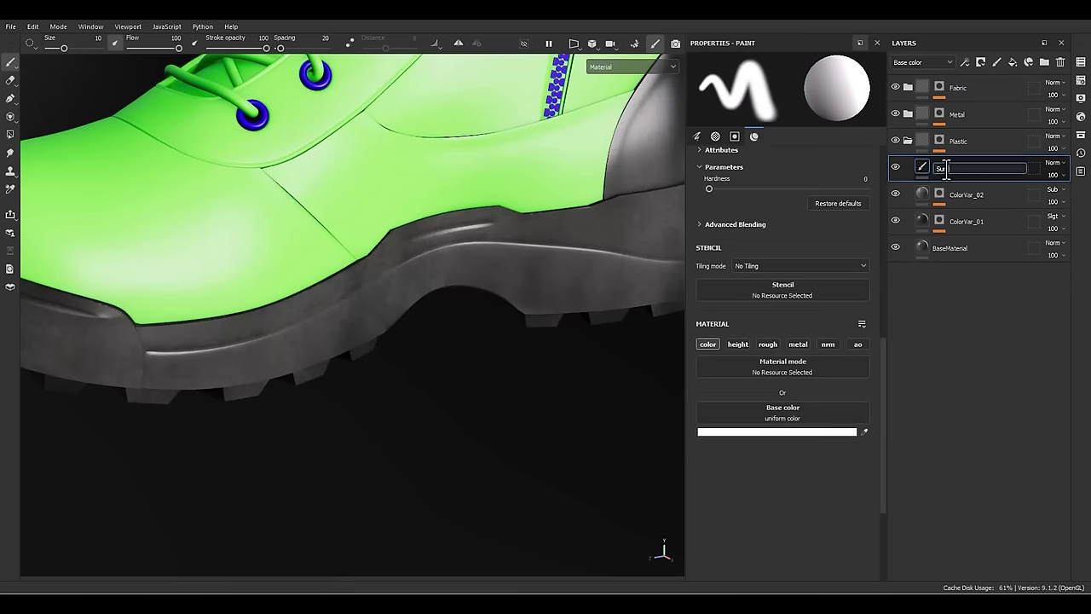
type("urfaceDetail")
key("Return")
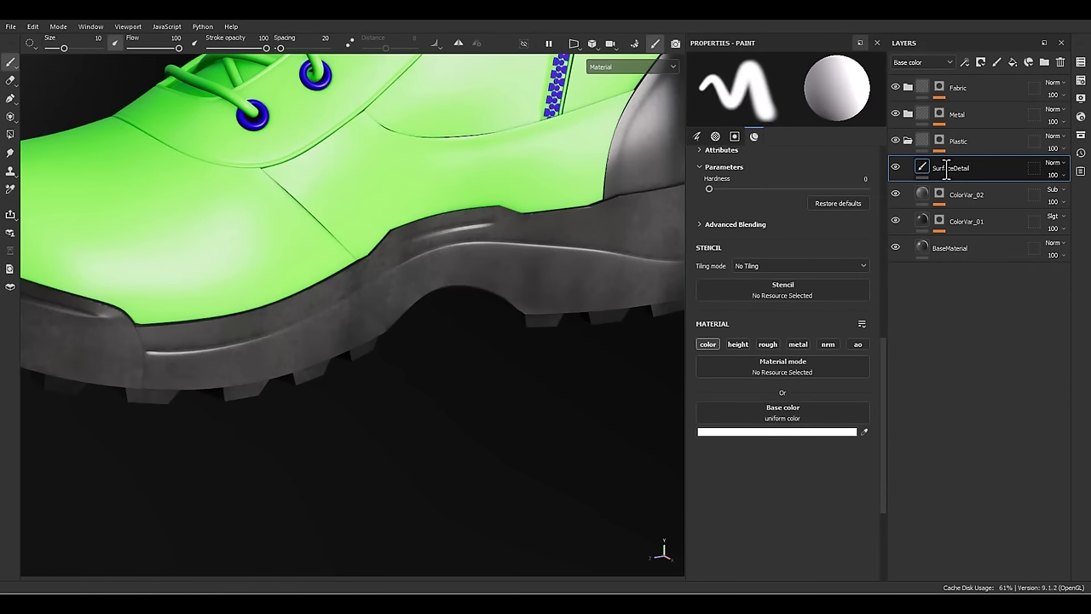
- Add a filter to the SurfaceDetail layer and assign MatFinish Grainy to it
right_click(989, 171)
left_click(959, 495)
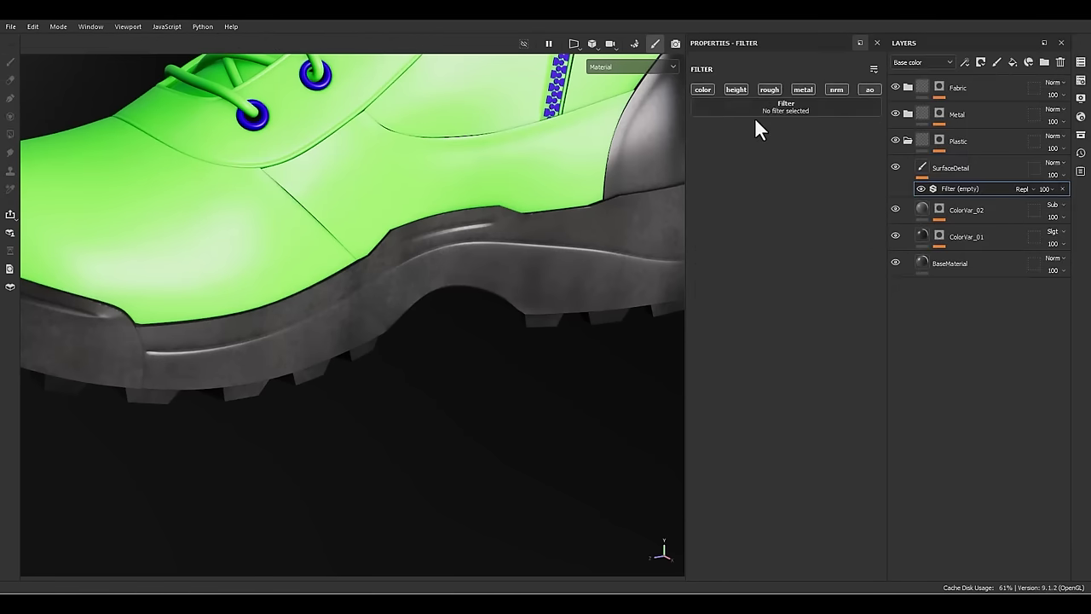
left_click(771, 109)
type("blu")
key("BackSpace")
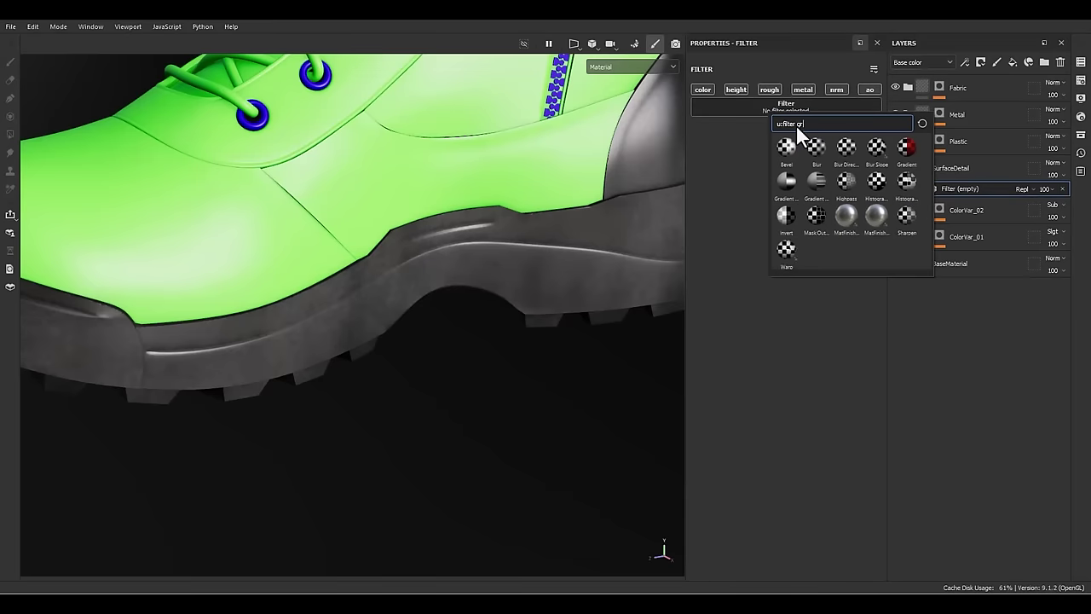
type("gra")
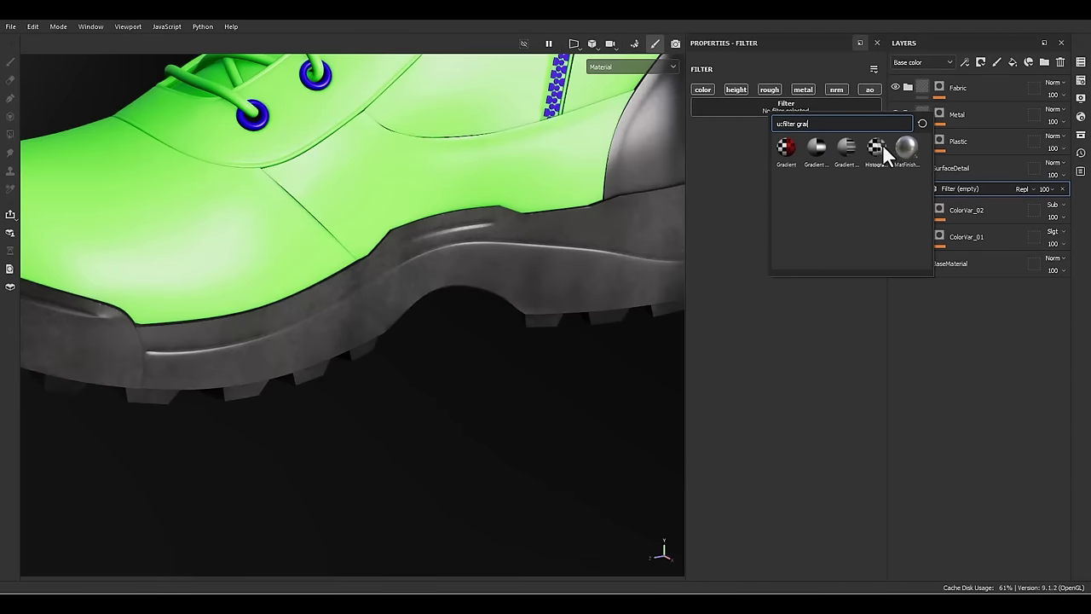
left_click(905, 152)
- Restrict the MatFinish Grainy filter to the normal channel only
scroll(498, 248, "up", 5)
left_click_drag(636, 290, 458, 255, "alt")
middle_click_drag(459, 255, 354, 278, "alt")
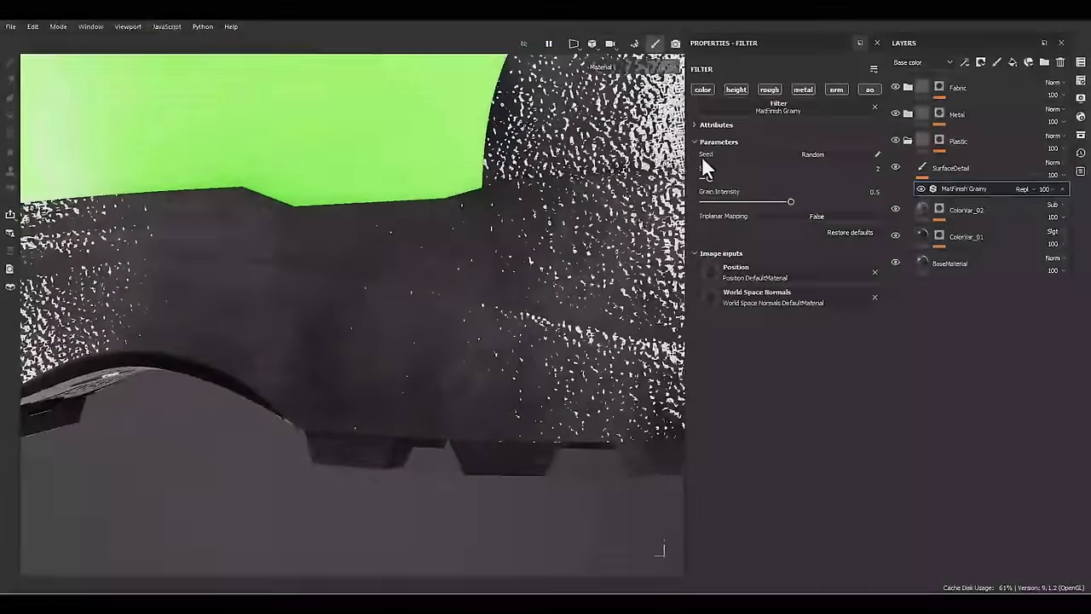
left_click(834, 92)
- Set the MatFinish Grainy filter's scale to 5 and its grain intensity to 0.19
mouse_move(494, 219)
left_mouse_down("alt")
mouse_move(390, 338)
mouse_move(432, 339)
left_mouse_up("alt")
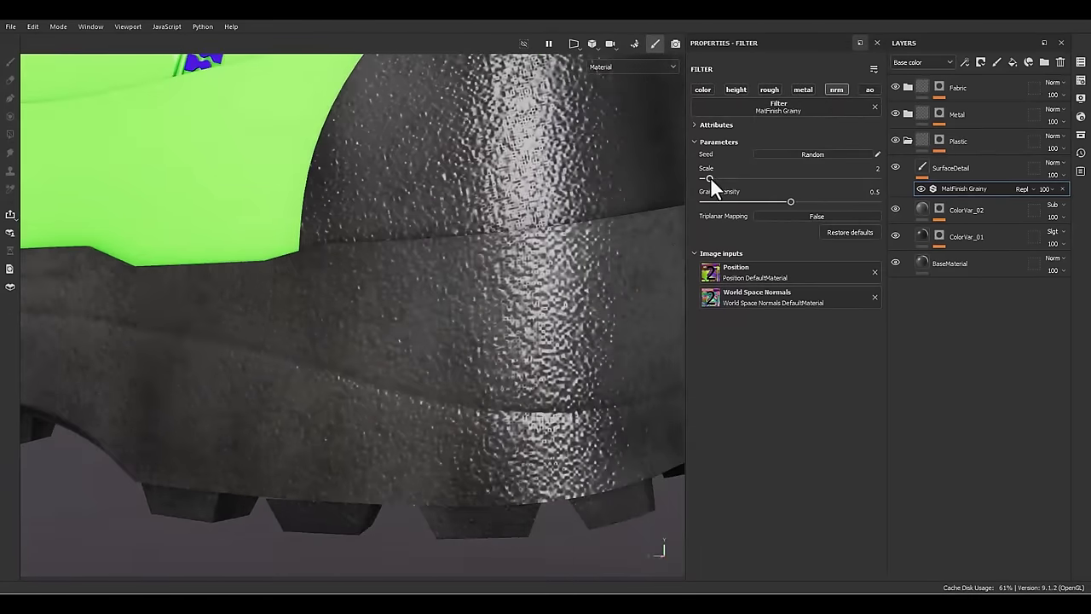
left_click_drag(710, 177, 725, 178)
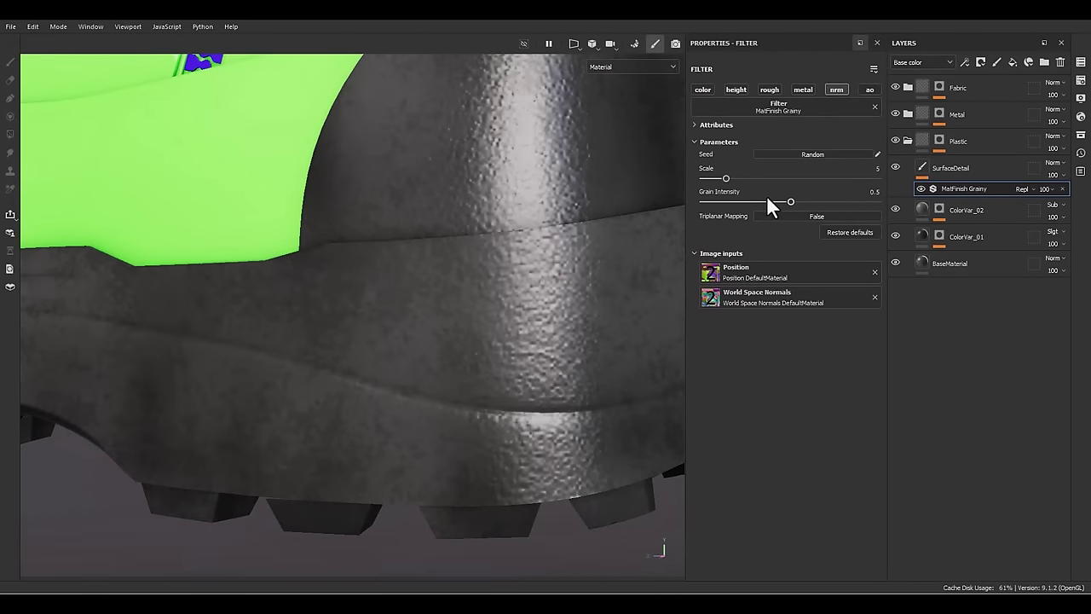
left_click_drag(789, 203, 736, 203)
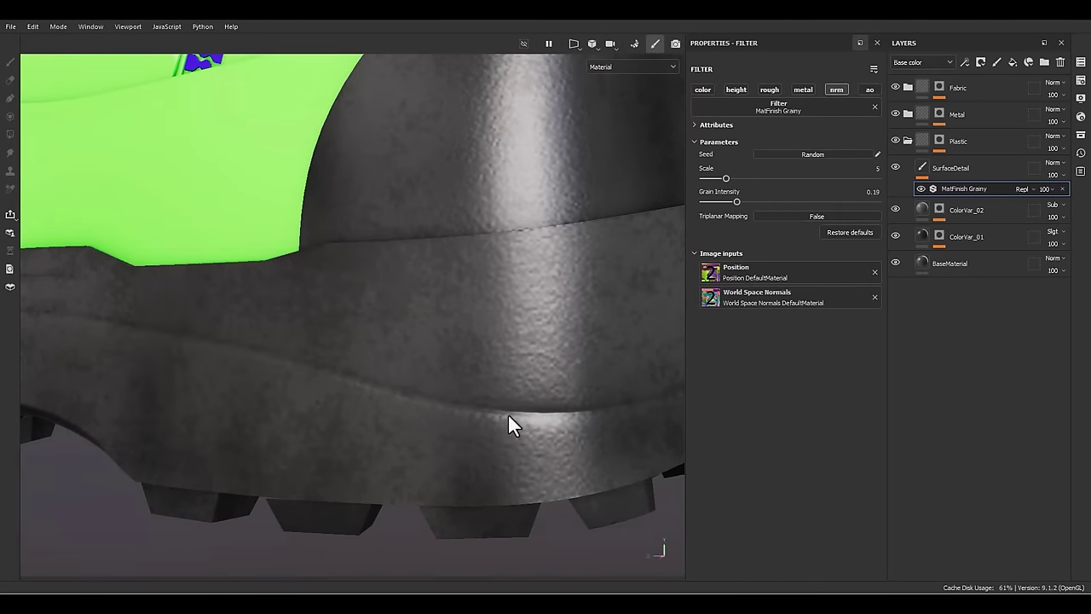
mouse_move(509, 416)
left_mouse_down("alt")
mouse_move(512, 329)
mouse_move(603, 305)
mouse_move(531, 272)
mouse_move(563, 324)
mouse_move(451, 191)
mouse_move(456, 302)
mouse_move(588, 290)
mouse_move(384, 307)
mouse_move(446, 310)
left_mouse_up("alt")
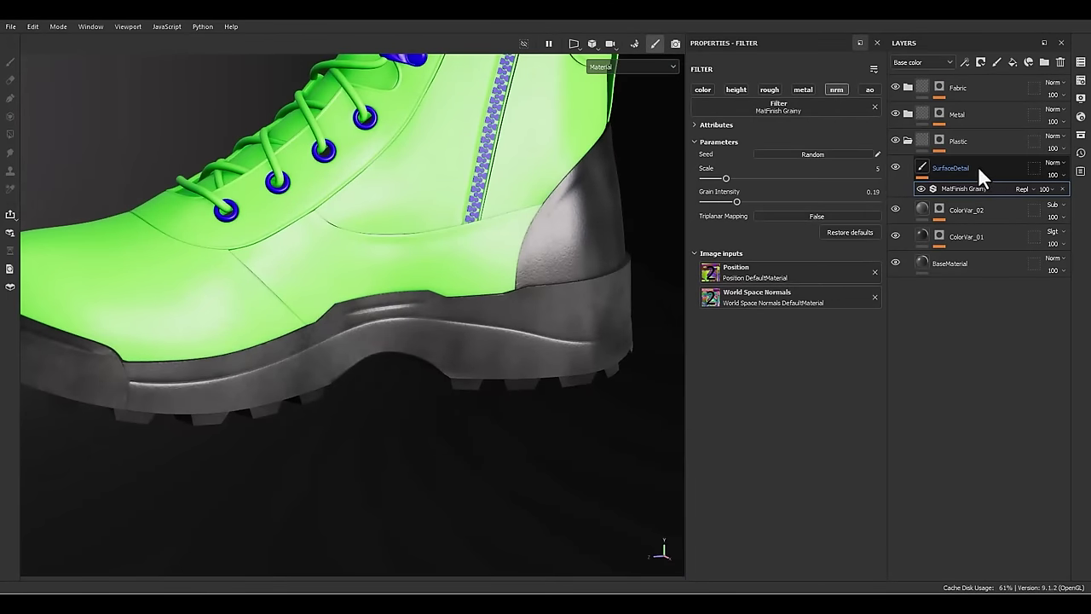
- Add a fill layer named DarkEdge above the SurfaceDetail layer
left_click(978, 167)
left_click(1011, 62)
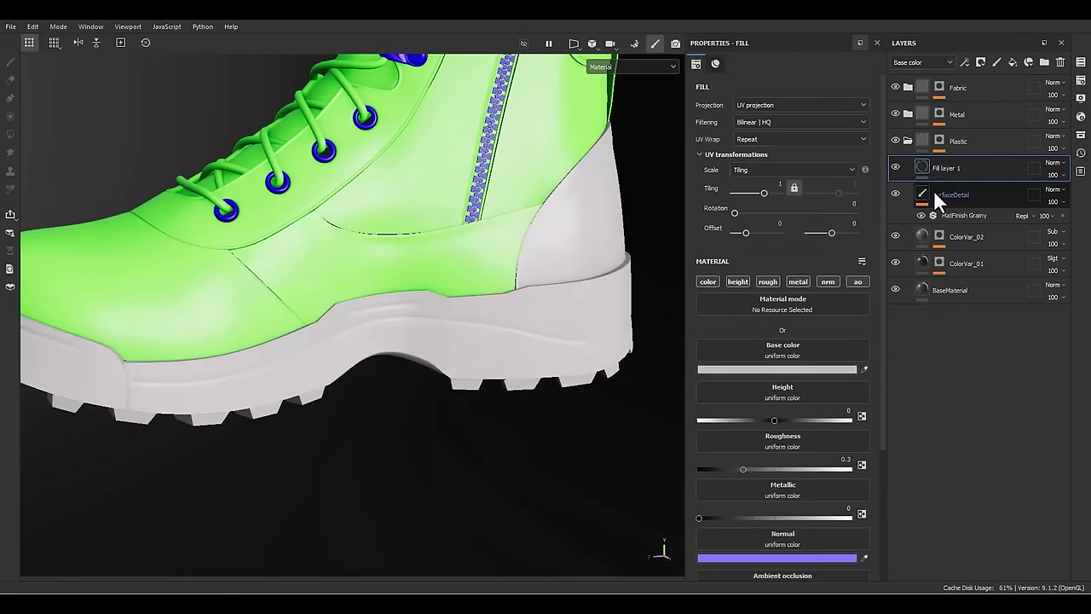
double_click(942, 166)
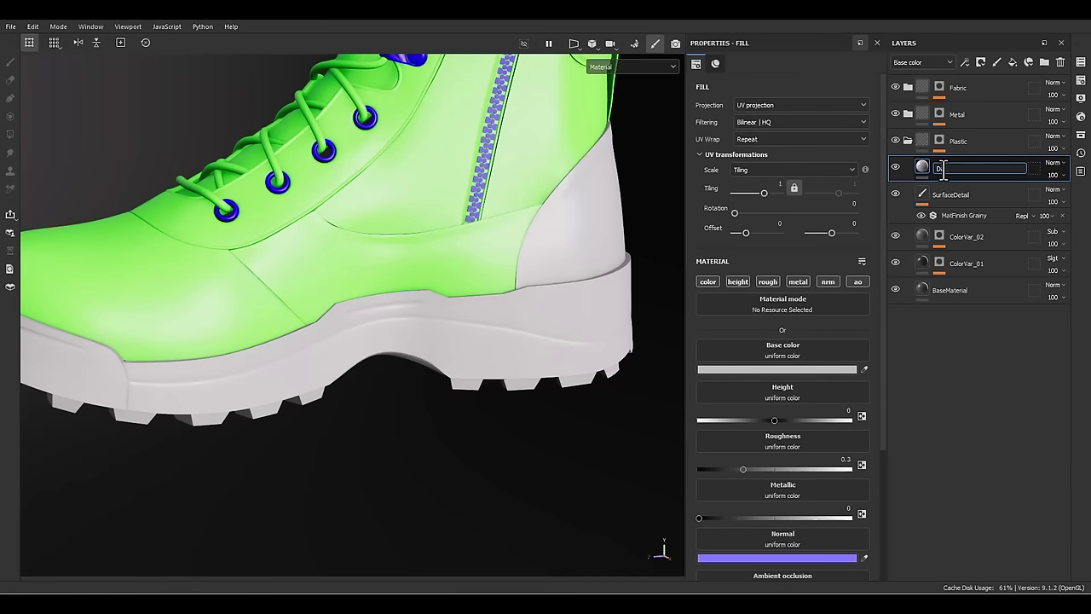
type("DarkEdge")
key("Return")
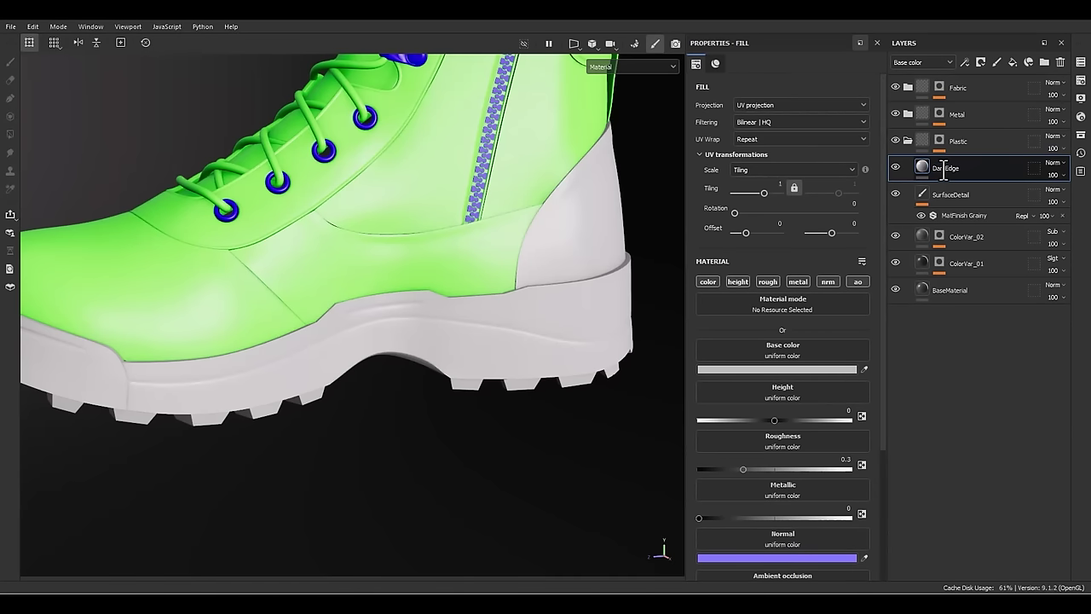
- Add a black mask to the DarkEdge layer and drive it with a Curvature generator
right_click(946, 168)
left_click(968, 29)
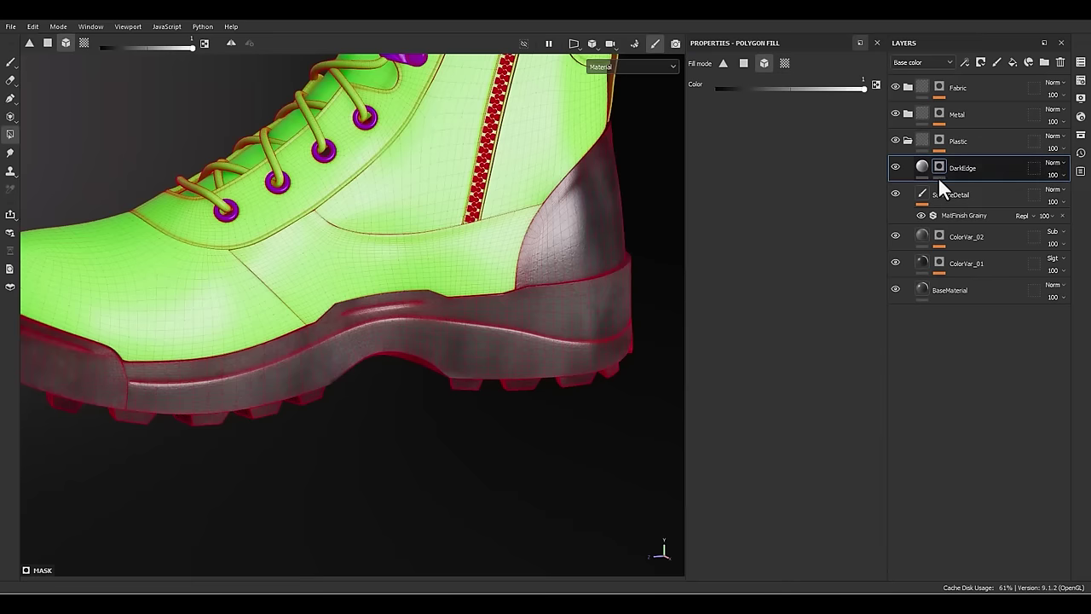
right_click(939, 179)
left_click(970, 424)
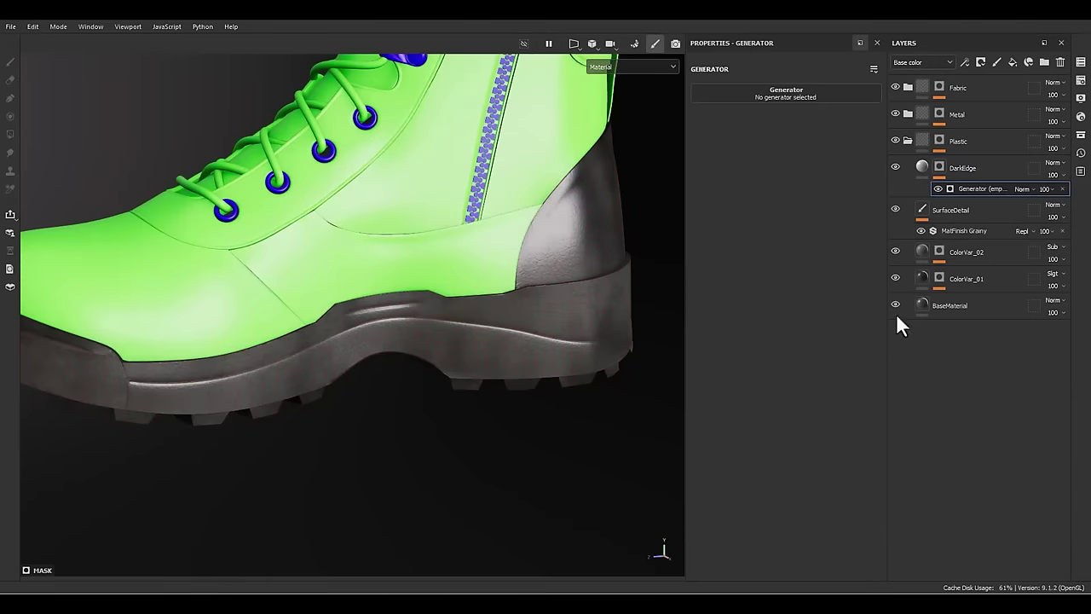
left_click(799, 94)
left_click(939, 132)
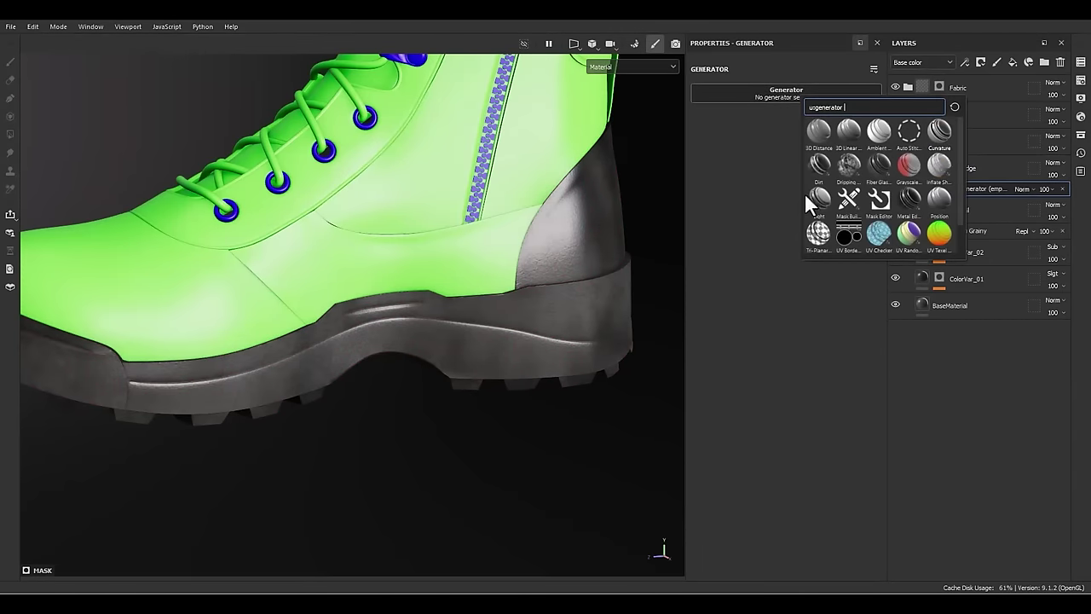
- Set the Curvature generator's Global Balance to 0.34 in DarkEdge's mask
left_click_drag(421, 324, 469, 295, "alt")
left_click_drag(777, 190, 763, 189)
left_click_drag(378, 358, 590, 328, "alt")
- Restrict the DarkEdge layer to the color and roughness channels and set its roughness to 0.5
left_click(915, 167)
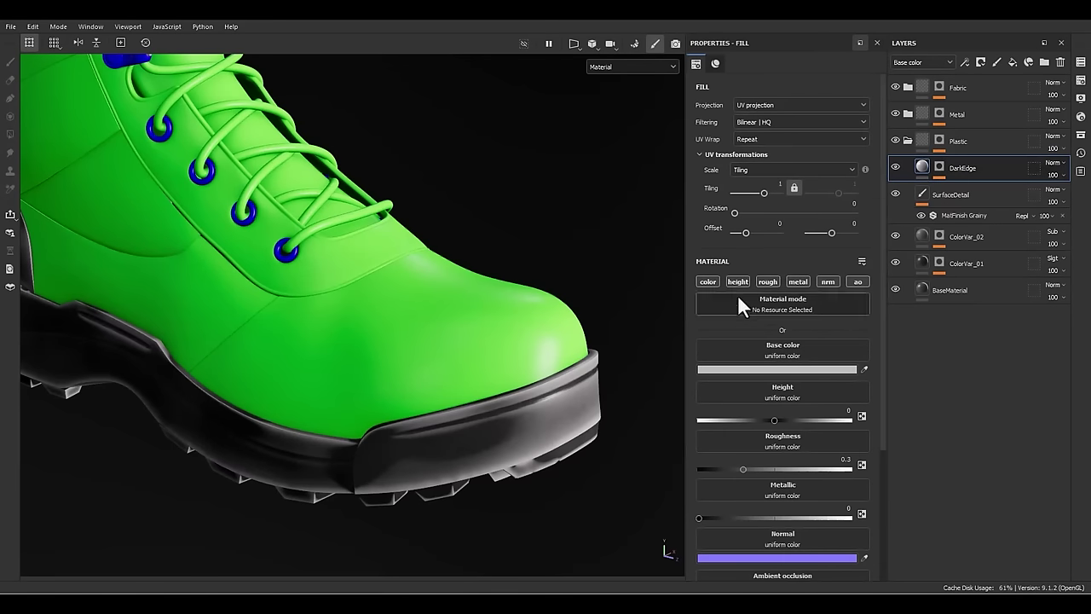
left_click(706, 282)
left_click(768, 281)
left_click_drag(529, 307, 428, 295, "alt")
left_click(846, 411)
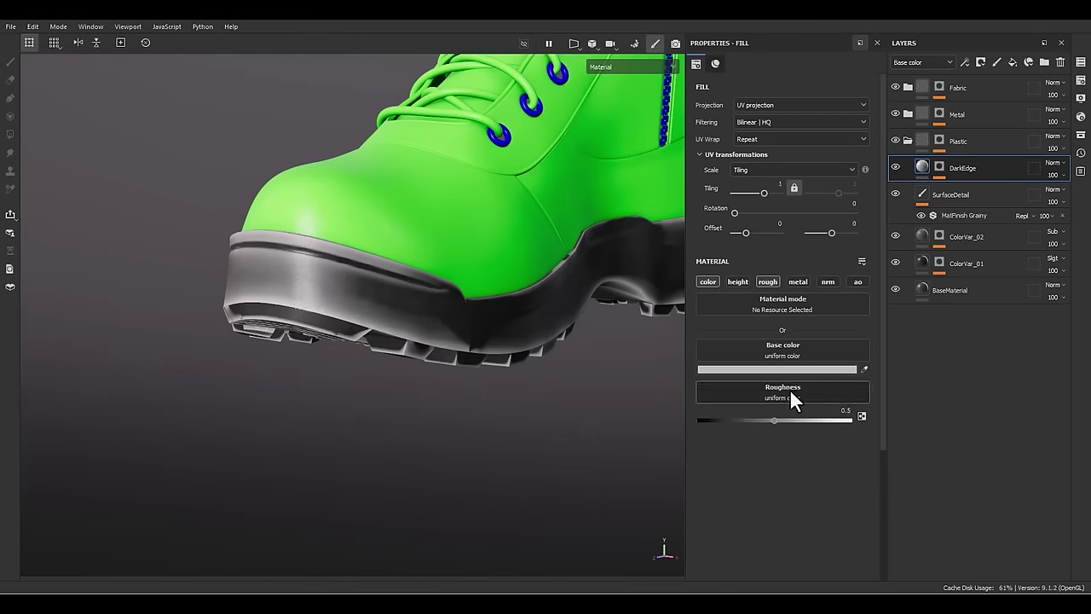
- Give the DarkEdge layer a near-black base color and set its blend mode to Soft light
left_click(772, 370)
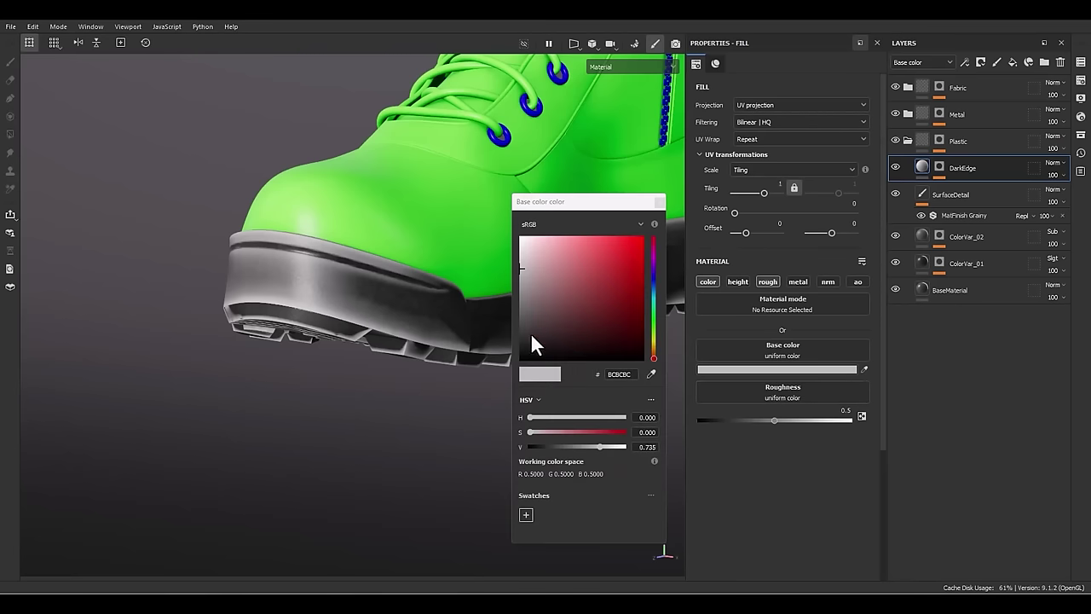
left_click_drag(531, 340, 519, 355)
left_click(659, 203)
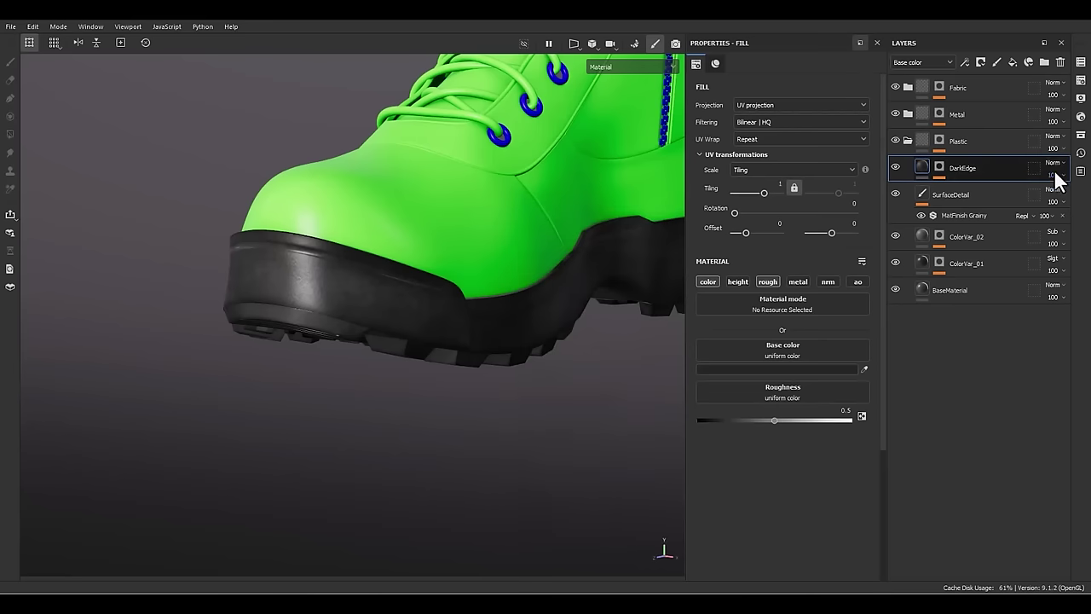
left_click(1054, 162)
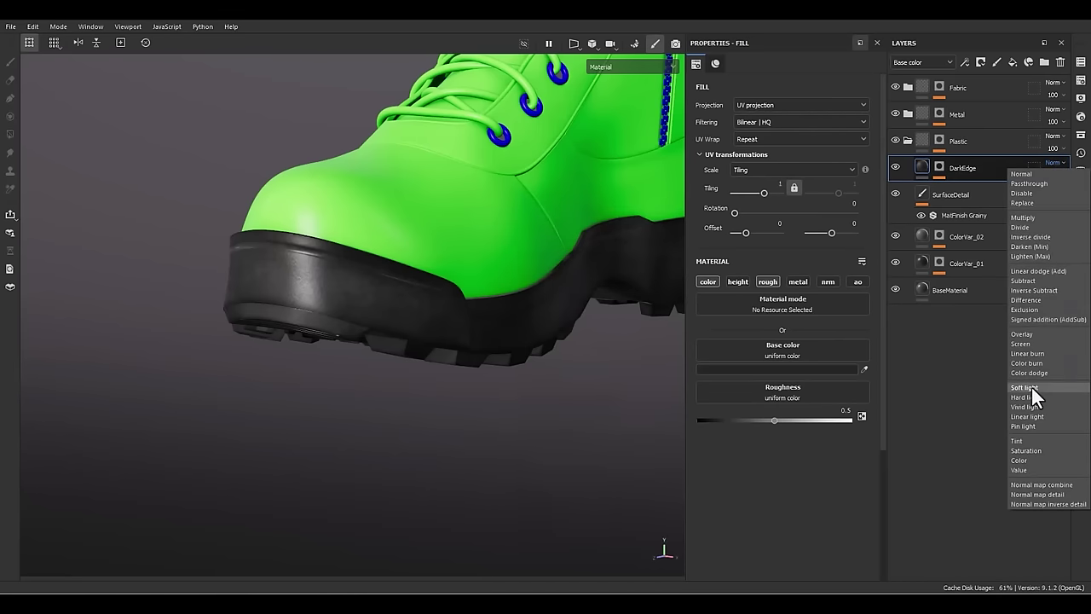
left_click(1027, 388)
- Set the Global Blur of DarkEdge's Curvature generator to 4.3 and select the layer's fill again
left_click_drag(514, 370, 443, 375, "alt")
right_click_drag(445, 375, 452, 351, "shift")
left_click_drag(452, 350, 321, 361, "alt")
scroll(518, 303, "up", 5)
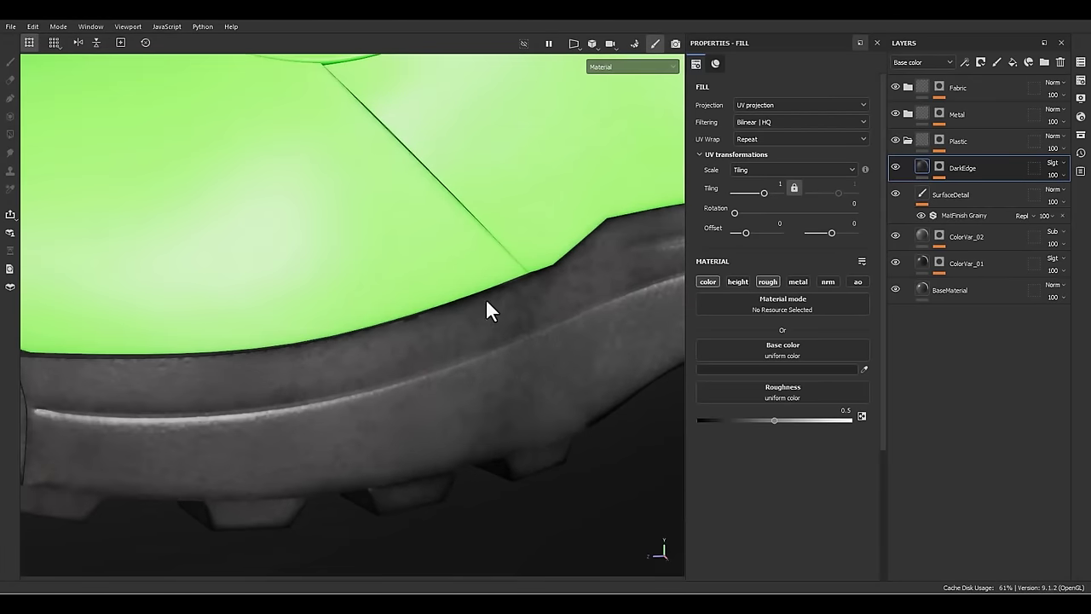
left_click(939, 168)
left_click(973, 188)
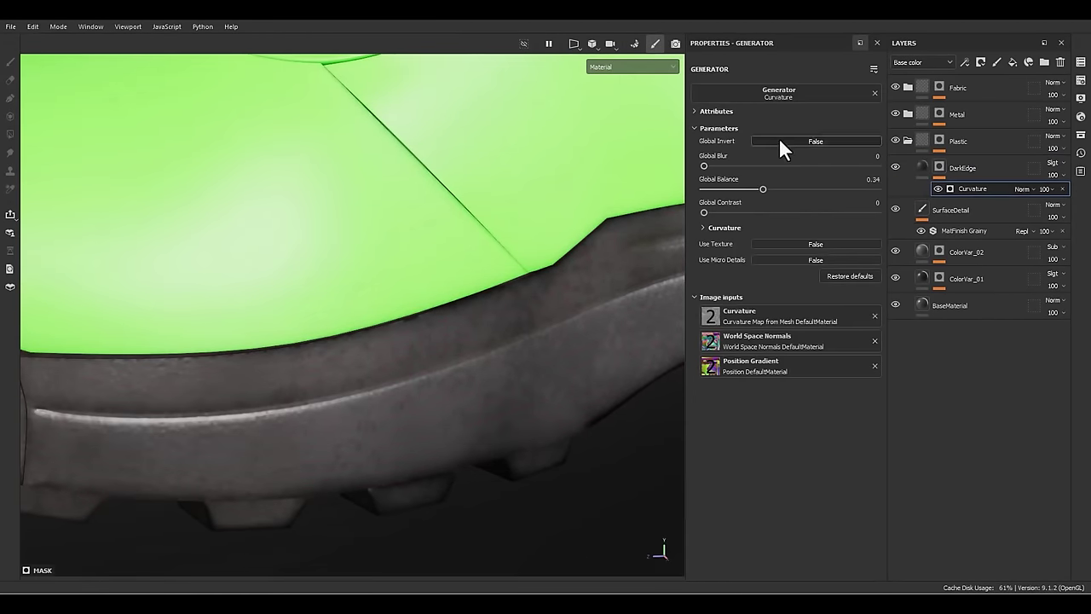
left_click_drag(705, 162, 751, 161)
right_click_drag(570, 303, 500, 281, "alt")
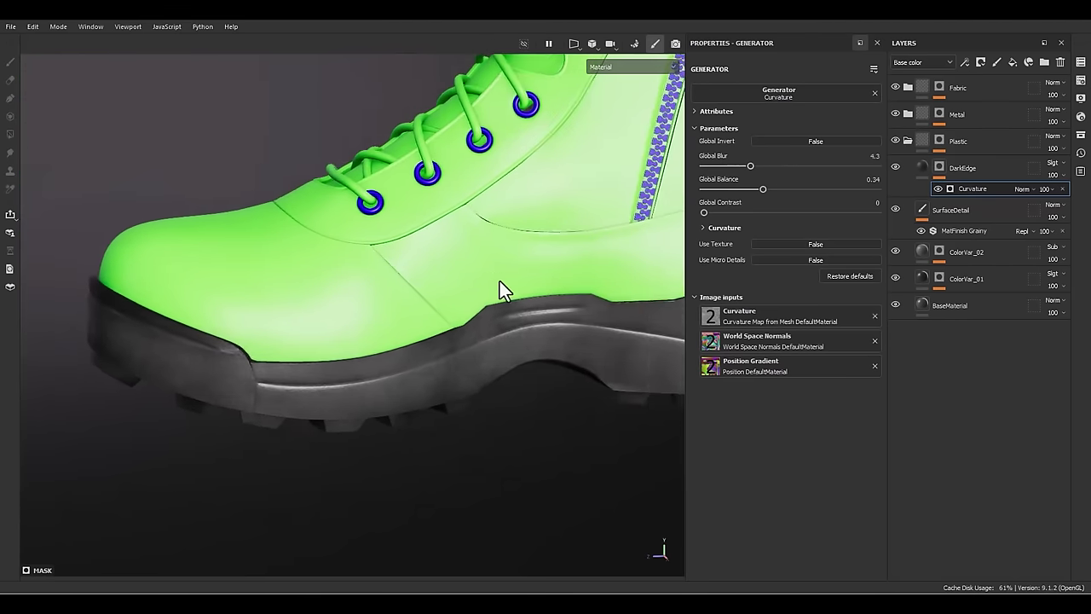
left_click_drag(500, 280, 594, 314, "alt")
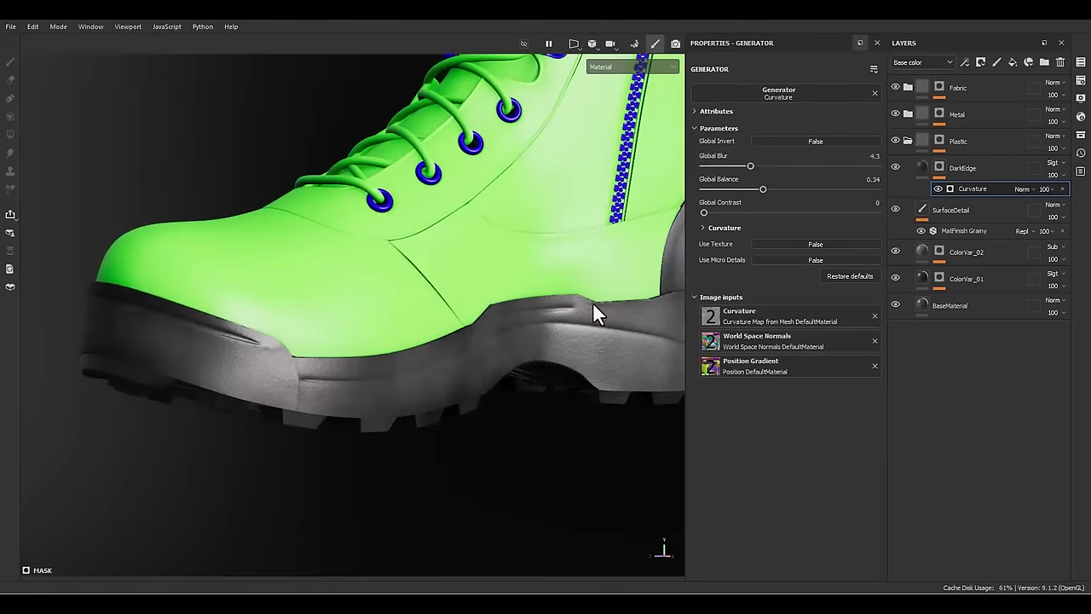
left_click(924, 165)
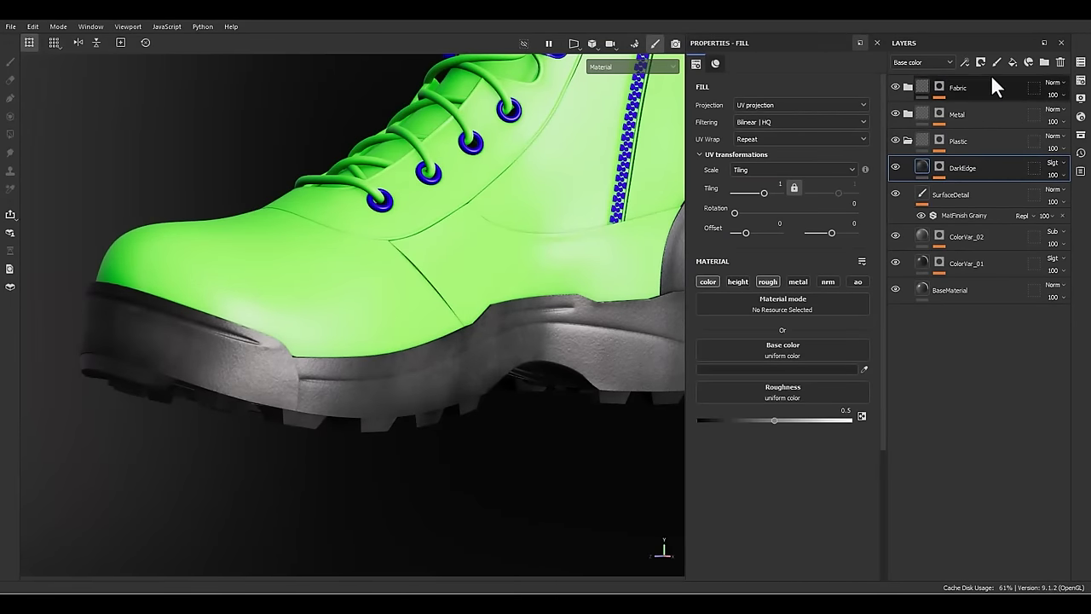
- Add a fill layer named EdgeHighlight above DarkEdge in the Plastic folder
left_click(1011, 62)
double_click(947, 168)
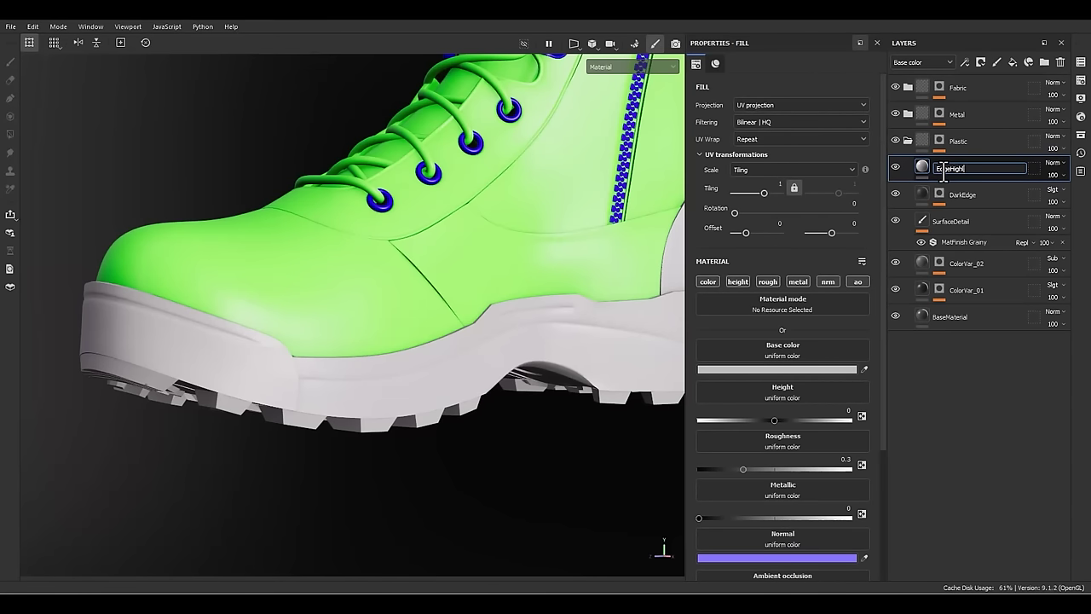
key("Return")
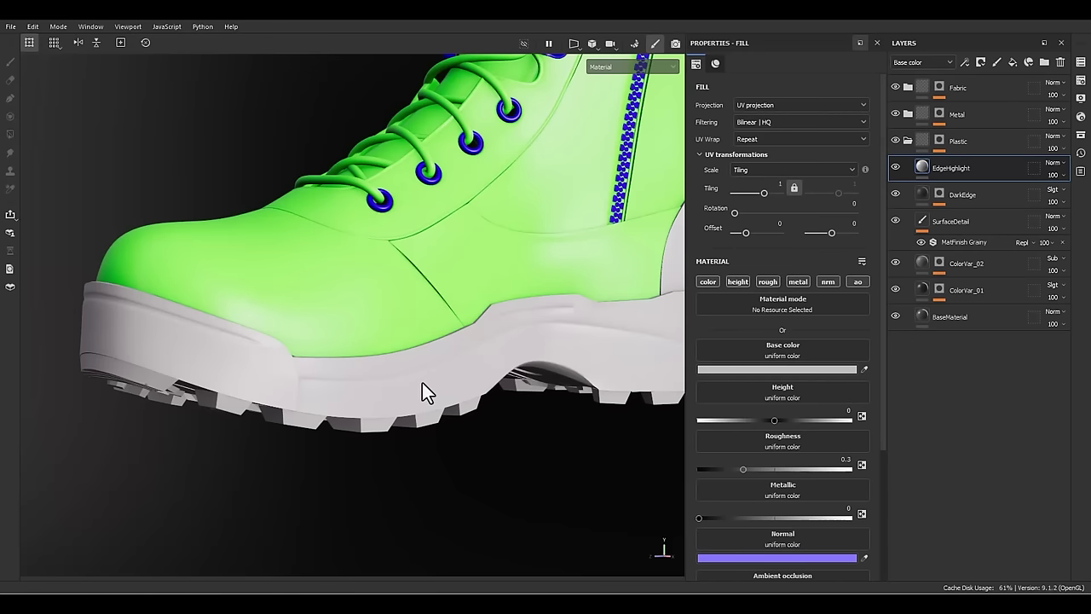
scroll(322, 387, "up", 2)
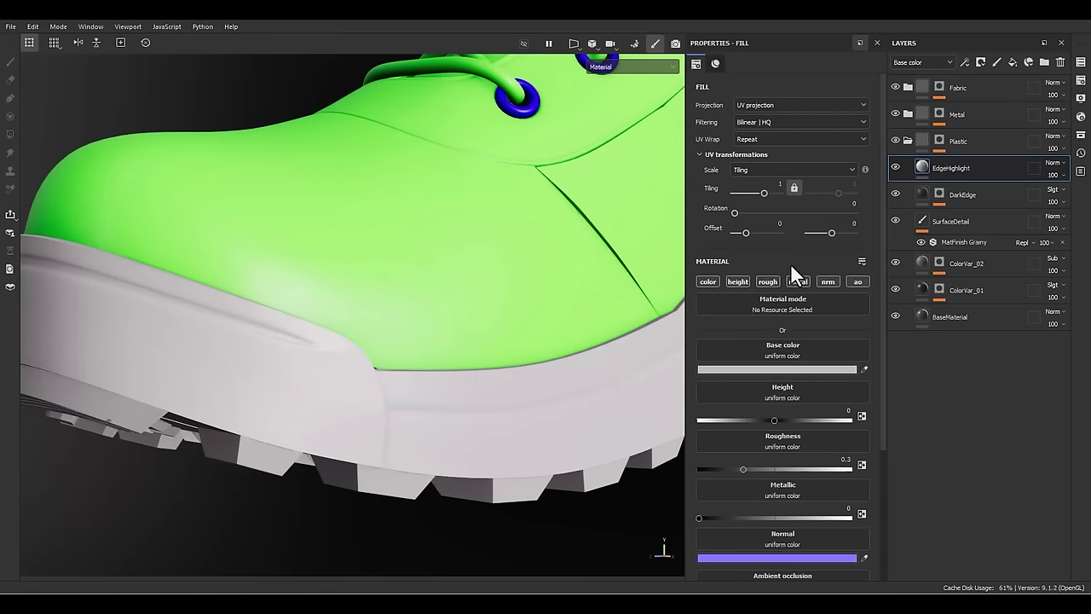
- Give EdgeHighlight a black mask driven by a Metal Edge Wear generator
right_click(959, 168)
left_click(972, 35)
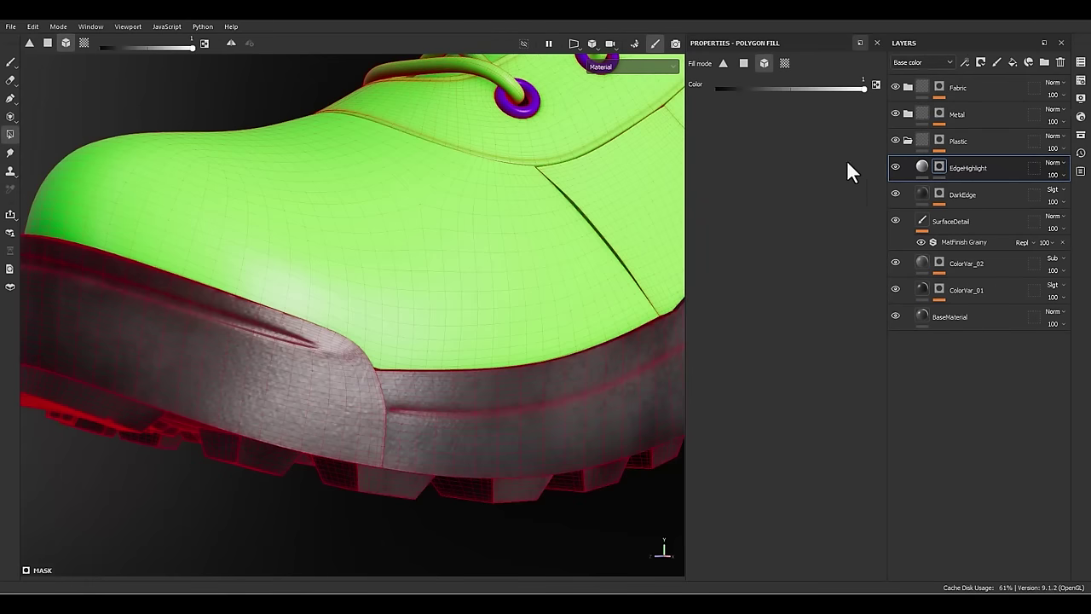
right_click(938, 165)
left_click(955, 368)
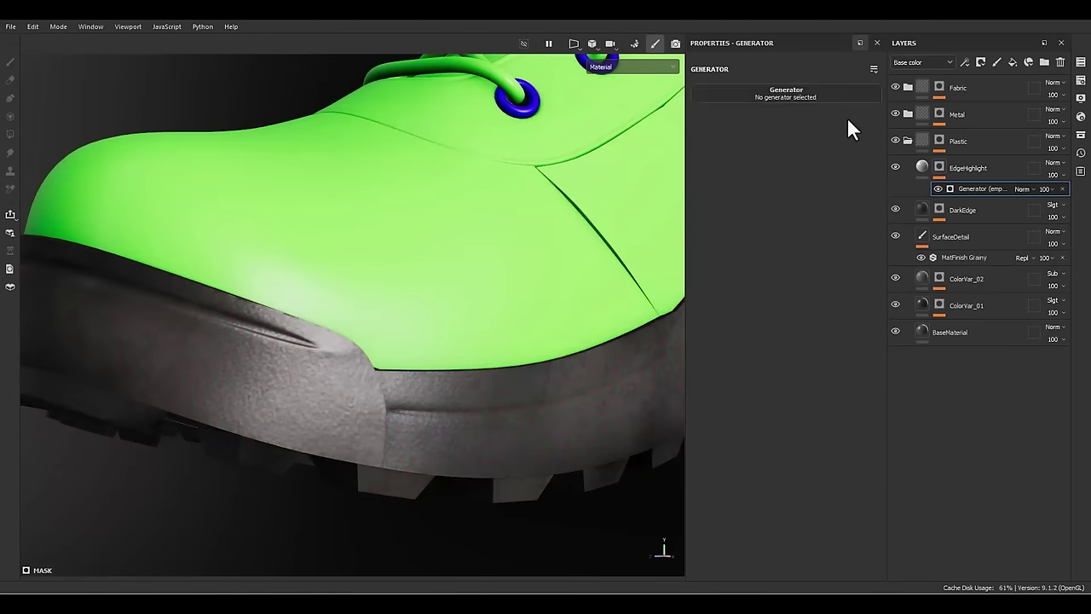
left_click(819, 94)
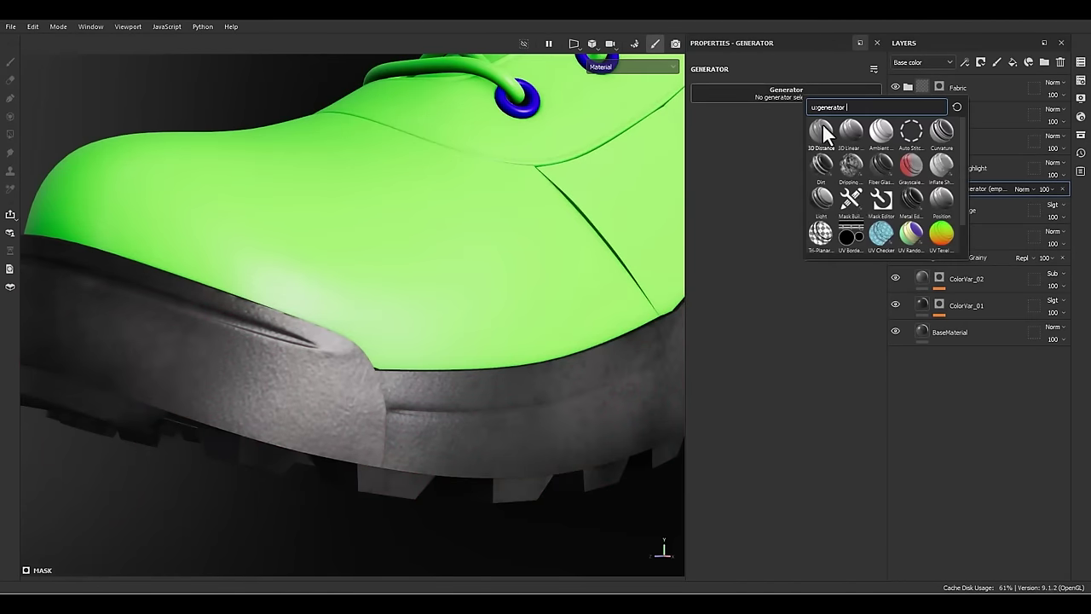
left_click(909, 199)
- Set the Metal Edge Wear generator's Grunge Amount to 0, Grunge Scale to 1, Wear Level to 0.93 and Wear Contrast to 0.7
left_click(940, 167, "alt")
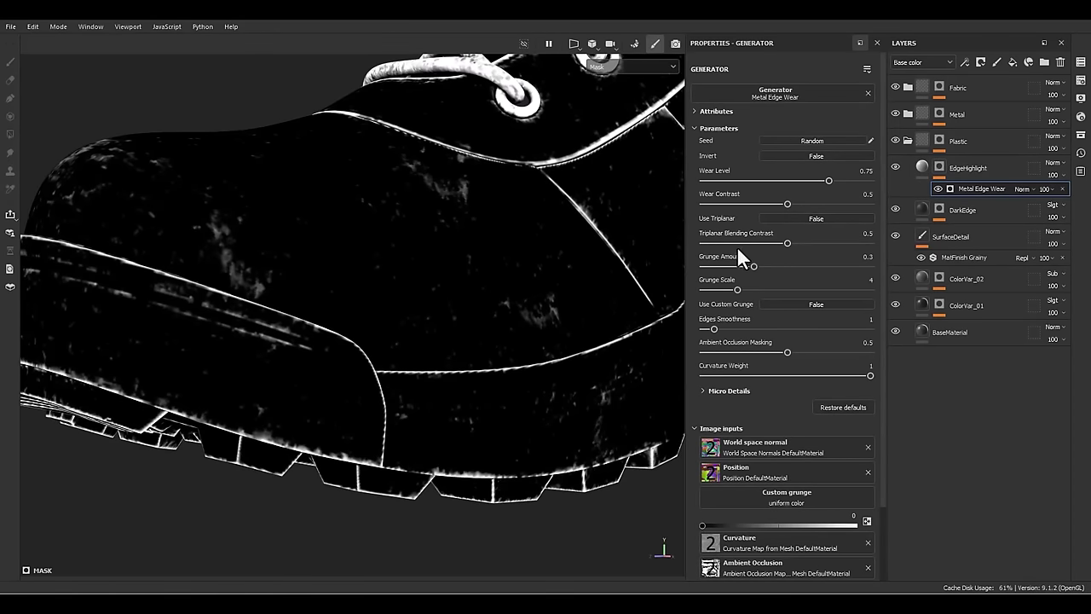
left_click_drag(730, 268, 698, 289)
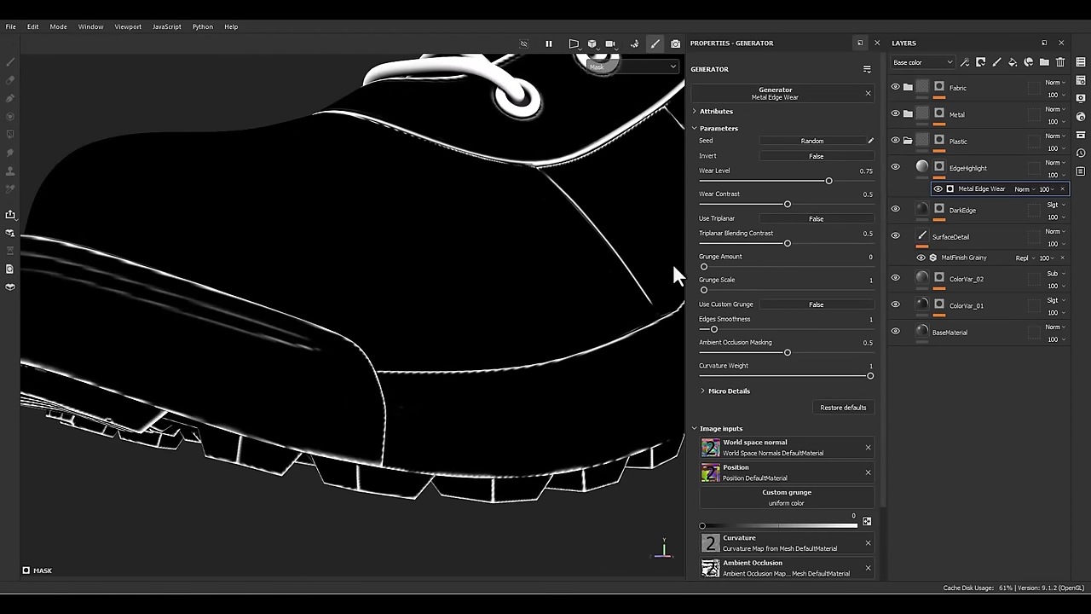
left_click_drag(829, 181, 859, 181)
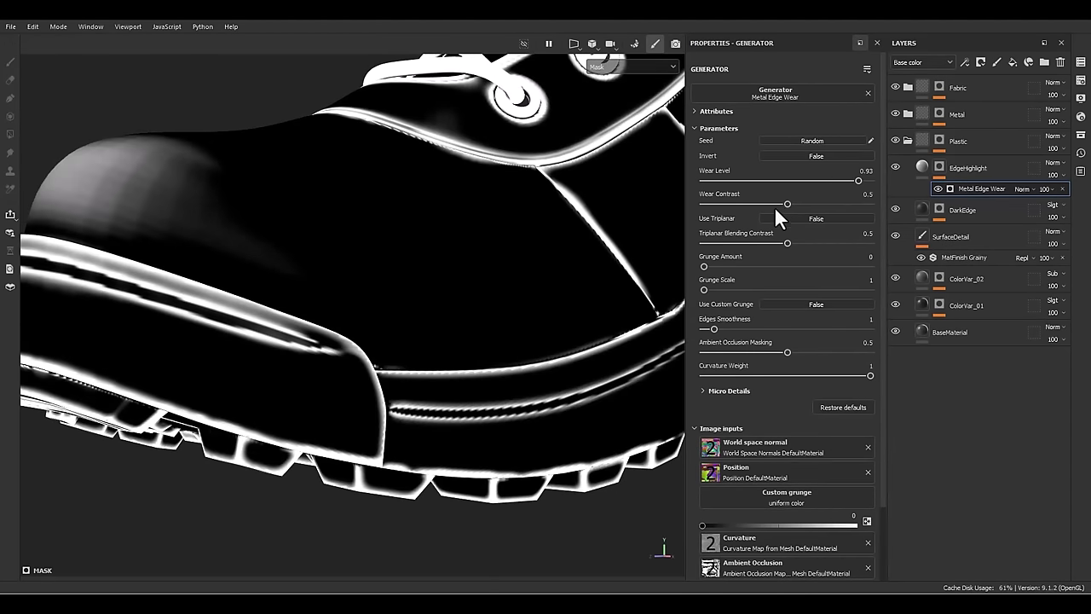
left_click_drag(777, 204, 820, 198)
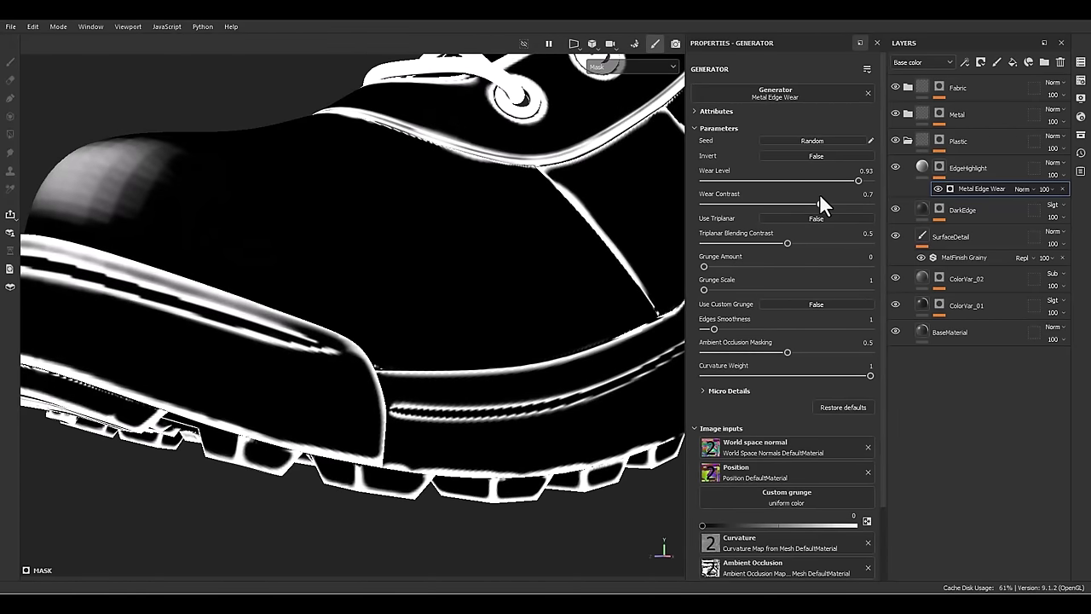
- Restrict the EdgeHighlight layer to the roughness channel, adjust its roughness value and check the sole's edges
scroll(462, 346, "down", 2)
left_click_drag(487, 273, 504, 254, "alt")
left_click(923, 167)
left_click(922, 168)
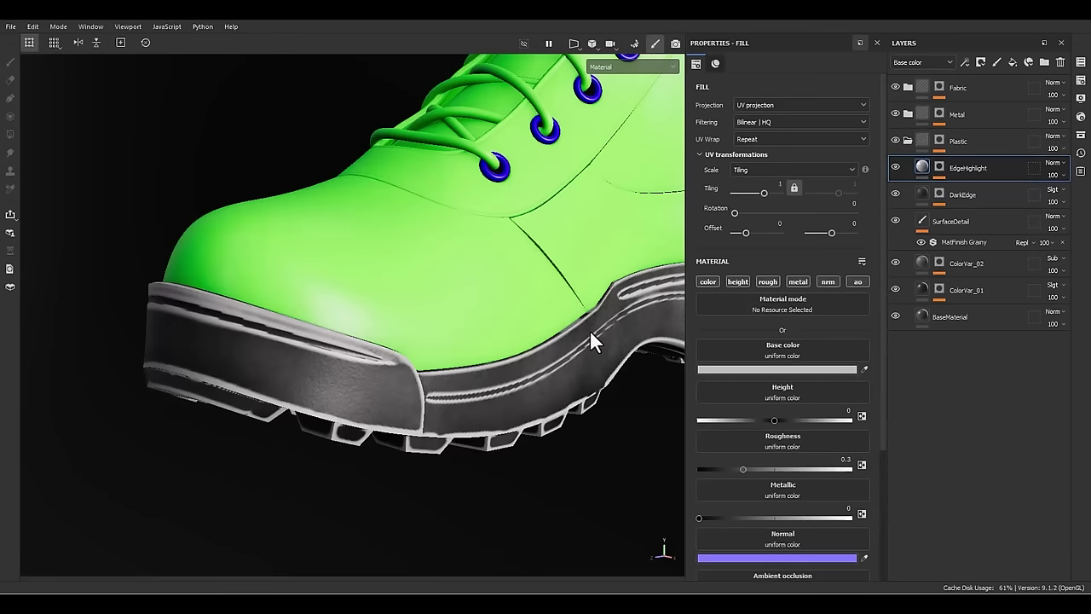
left_click(768, 282)
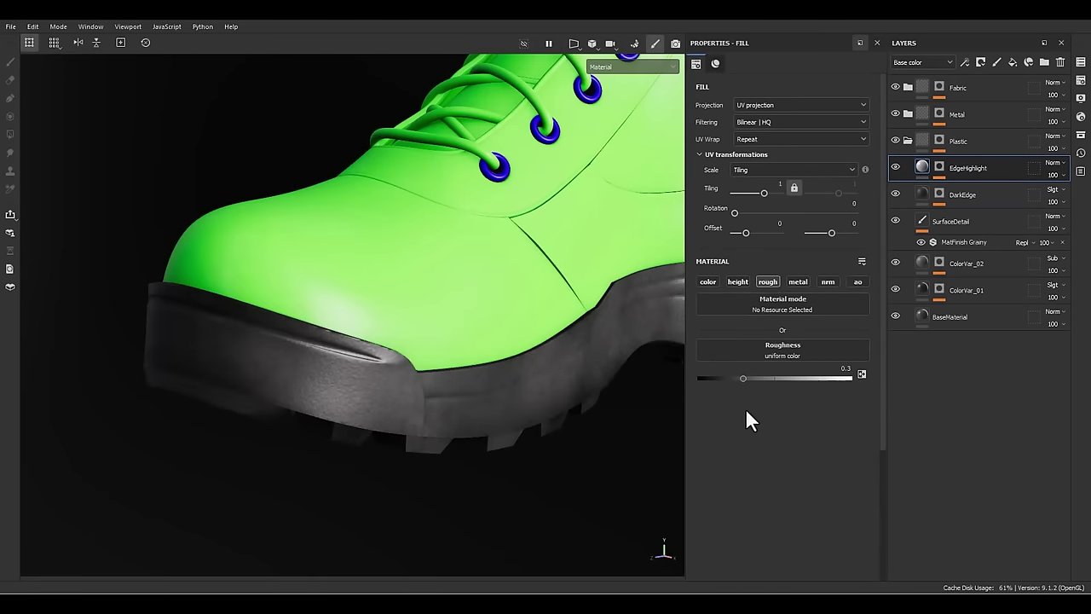
left_click(827, 368)
key("Return")
right_click_drag(480, 387, 507, 401, "shift")
left_click_drag(616, 366, 358, 328, "alt")
- Add a fill layer named RoughnessVar_01 directly above DarkEdge
left_click(969, 196)
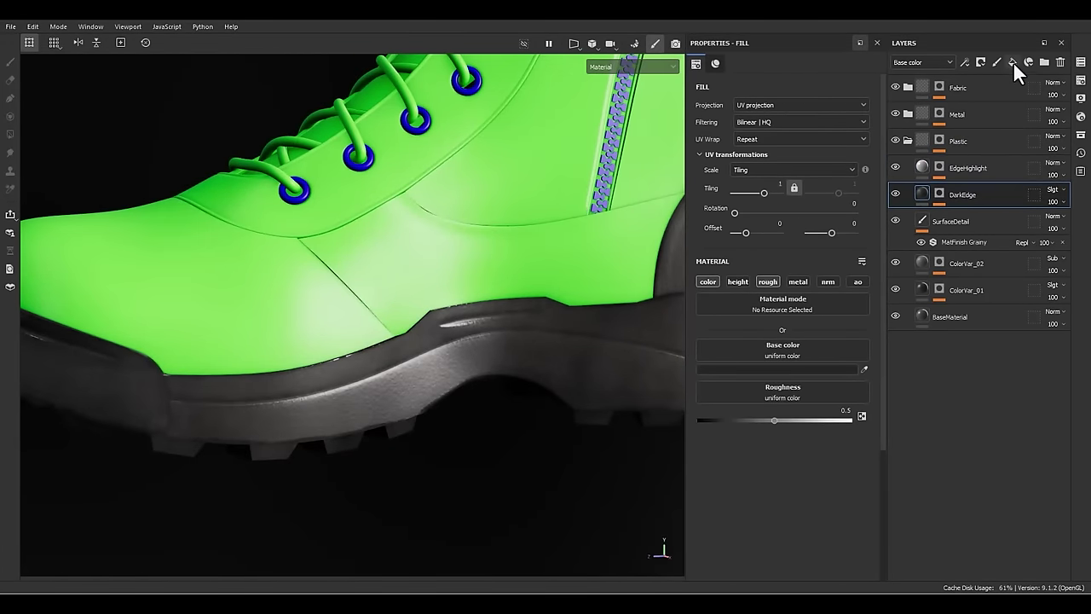
left_click(1013, 62)
double_click(947, 197)
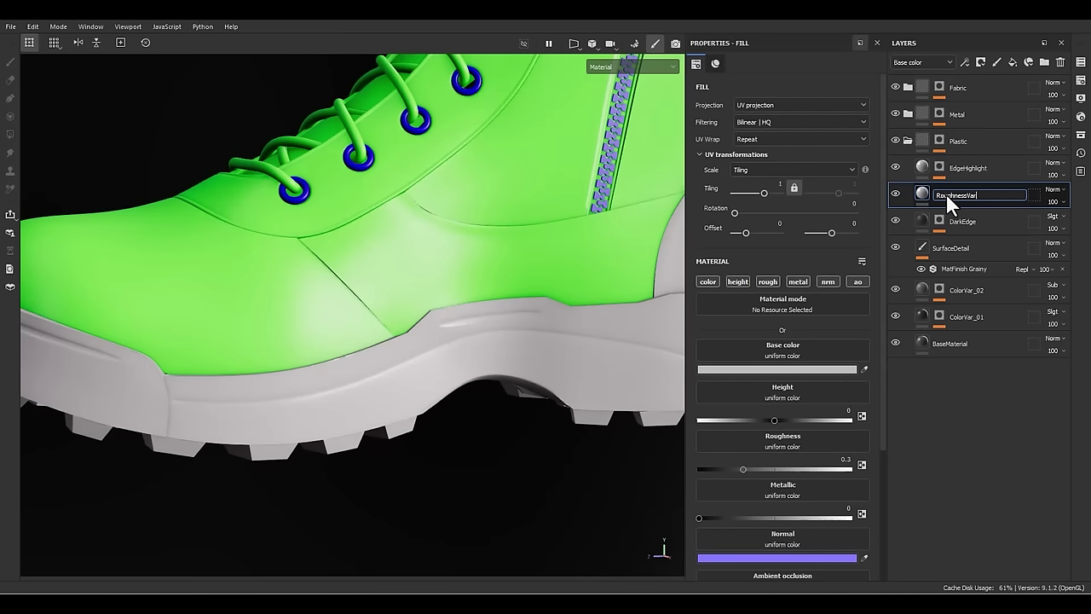
type("_01")
key("Return")
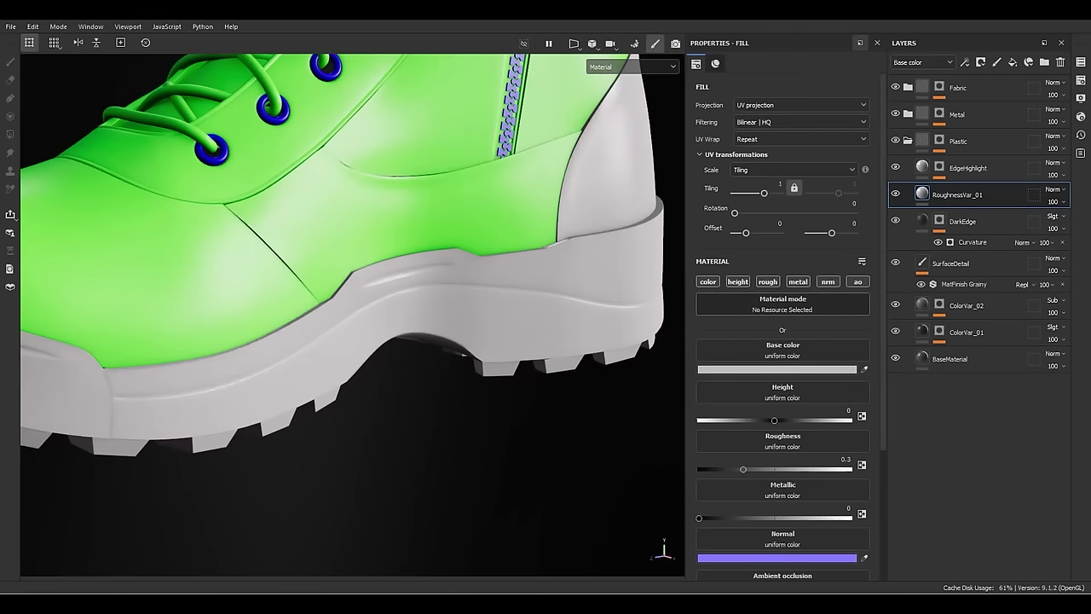
- Apply the Edges Blur smart mask from the asset library to the RoughnessVar_01 layer
left_click_drag(1090, 125, 428, 118)
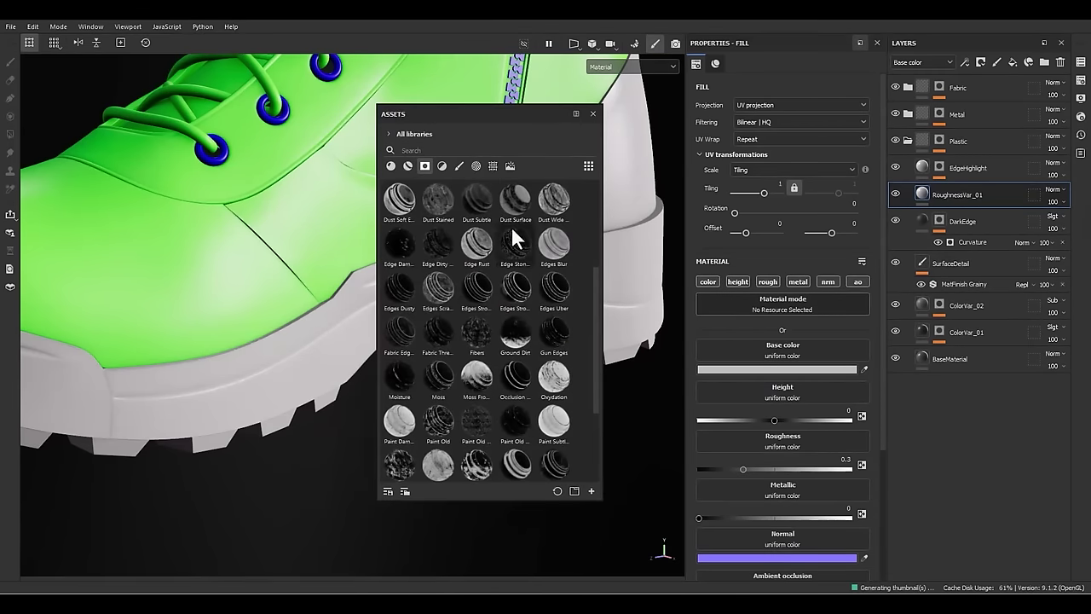
left_click(425, 167)
left_click_drag(554, 250, 455, 108)
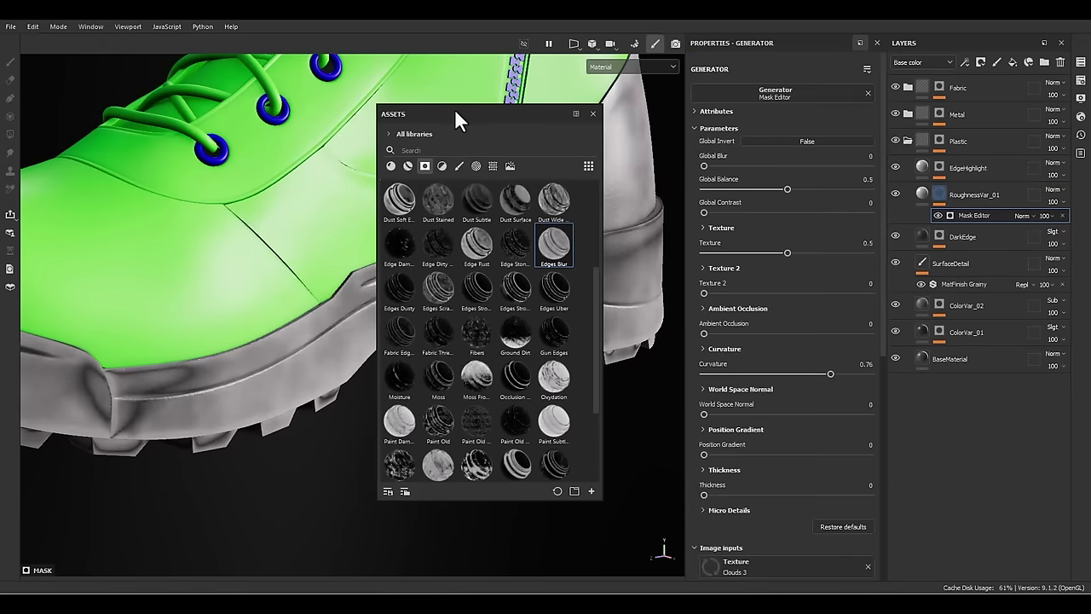
left_click_drag(524, 275, 480, 259, "alt")
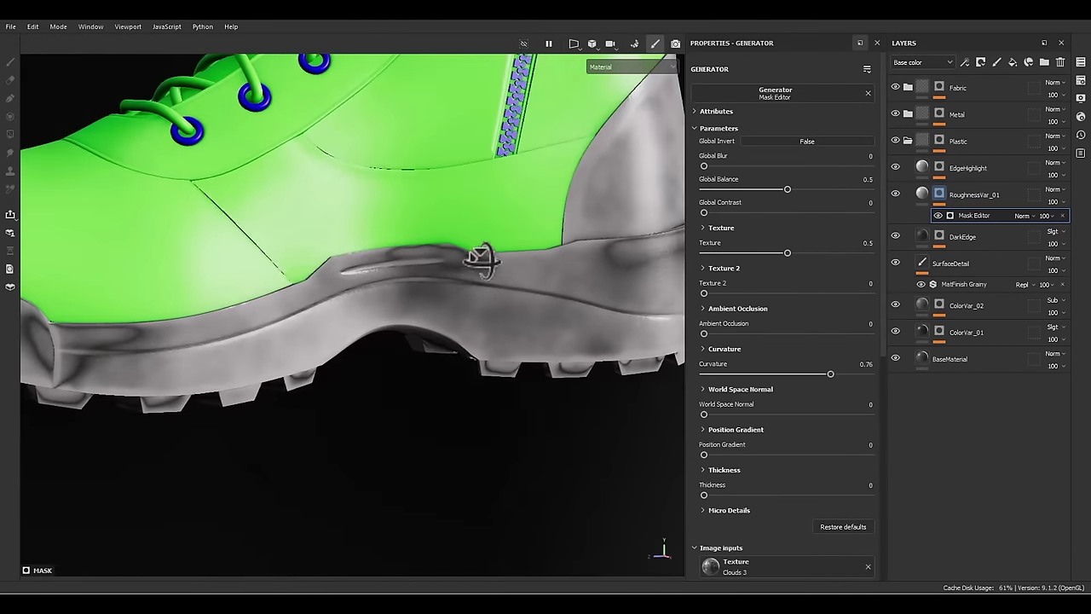
- Restrict RoughnessVar_01 to the roughness channel, set its roughness to 0.8 and inspect the sole
left_click(927, 194)
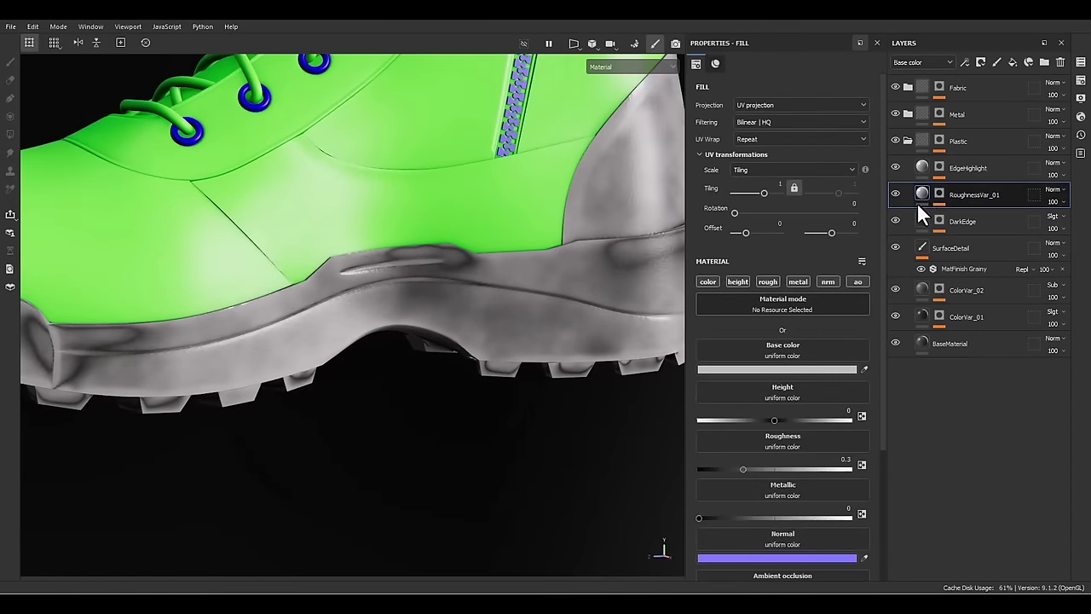
left_click(768, 281)
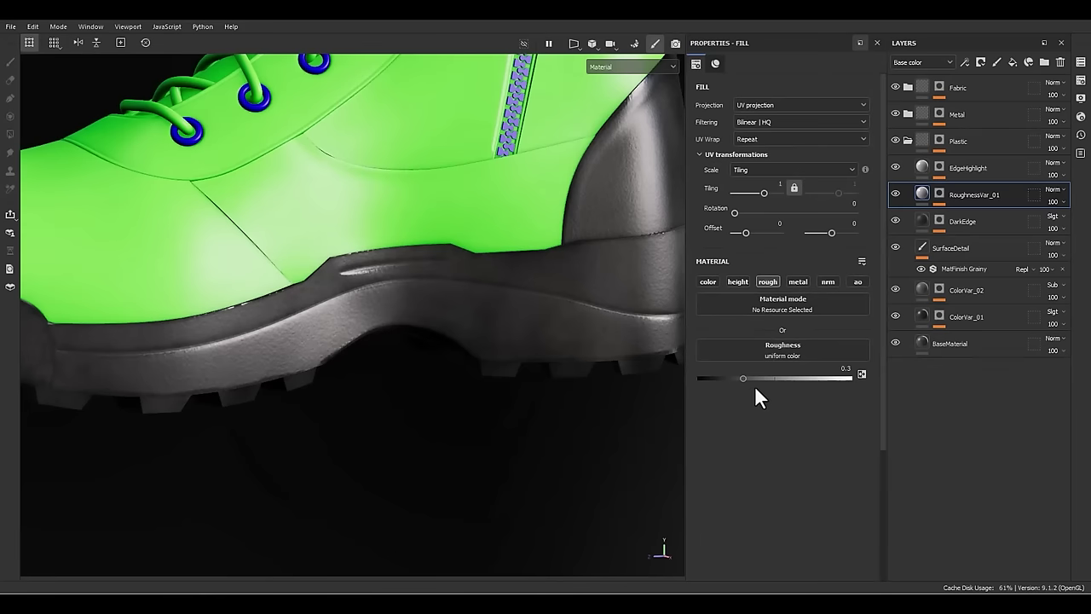
left_click_drag(757, 380, 826, 370)
double_click(831, 368)
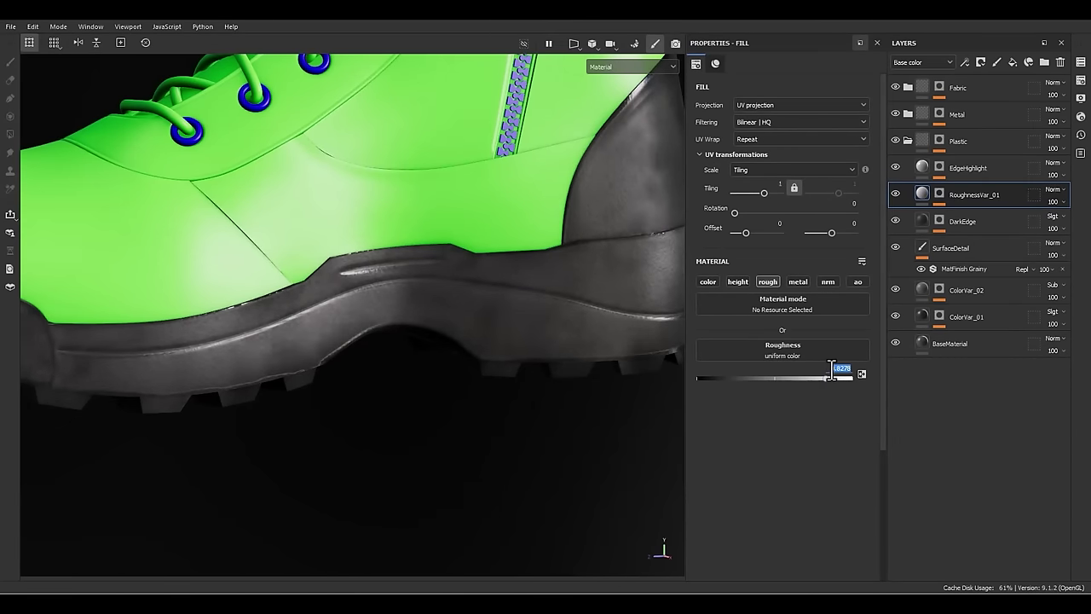
type("0.8")
key("Return")
middle_click_drag(637, 280, 519, 331, "alt")
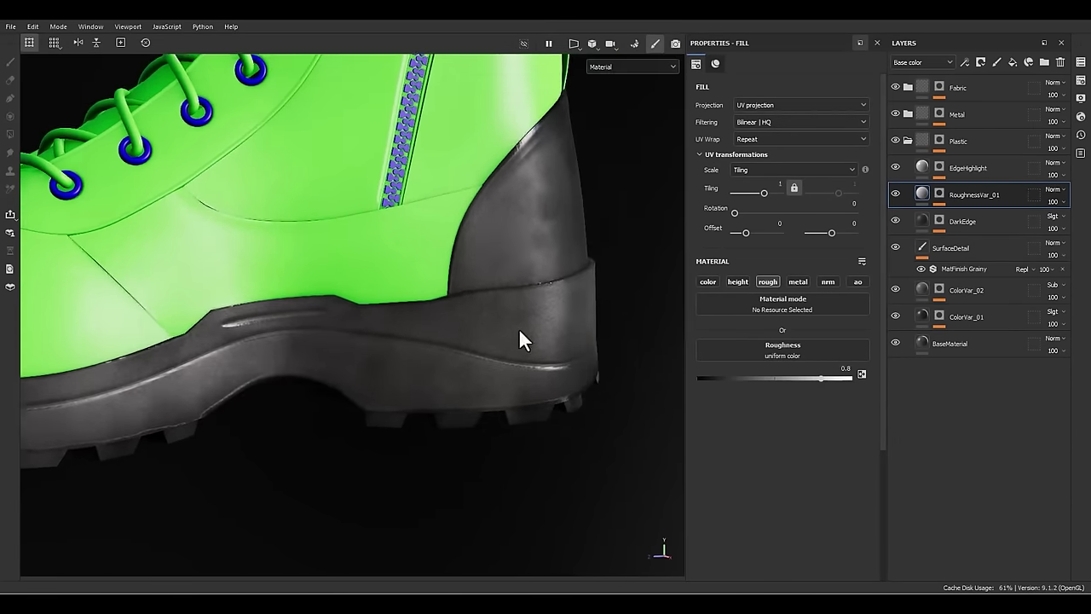
left_click_drag(522, 339, 497, 302, "alt")
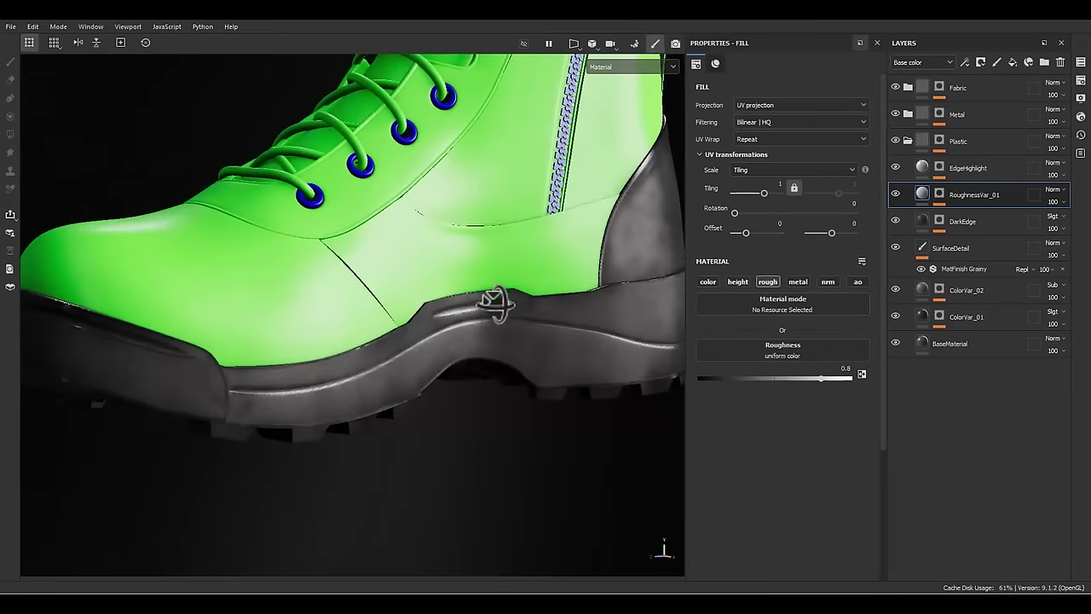
- Set RoughnessVar_01's roughness to 0.6 and check the sole and heel
left_click(827, 365)
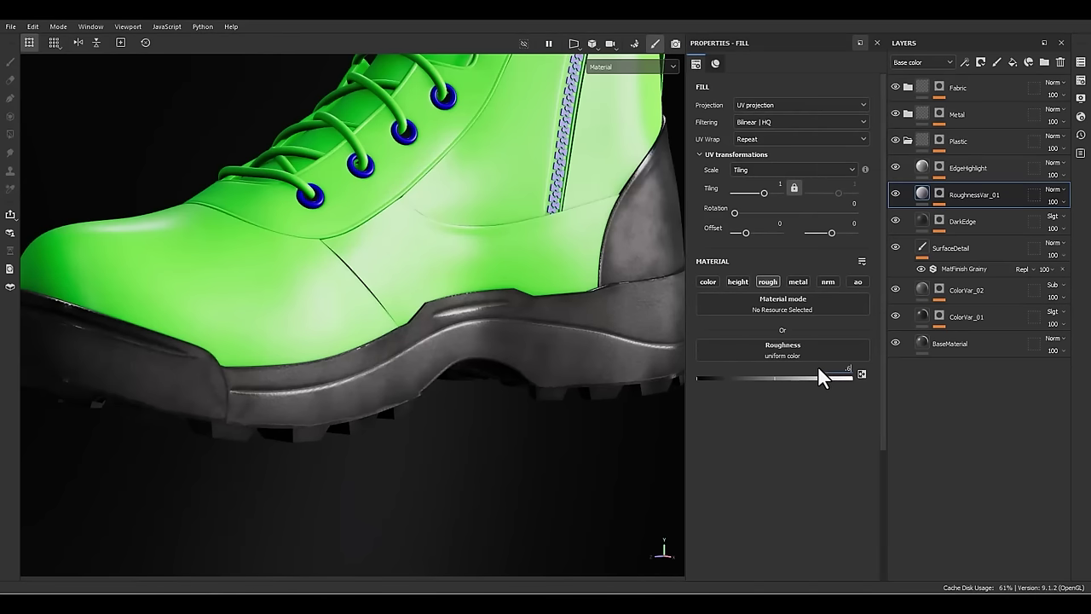
key("Return")
left_click_drag(663, 363, 417, 375, "alt")
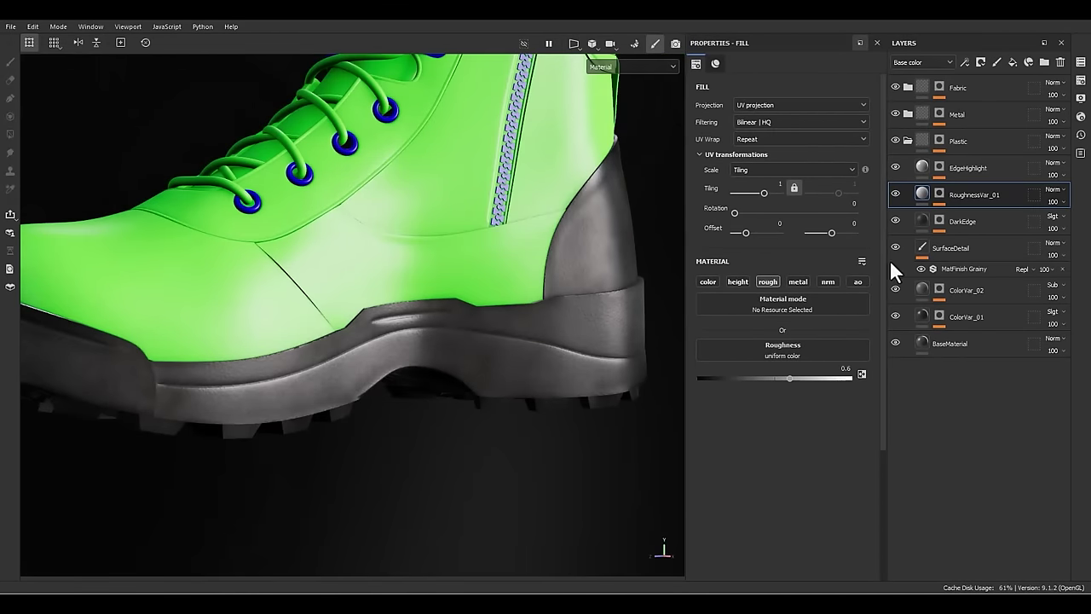
- Add a fill layer named Scratches directly above DarkEdge
left_click(980, 223)
left_click(1013, 62)
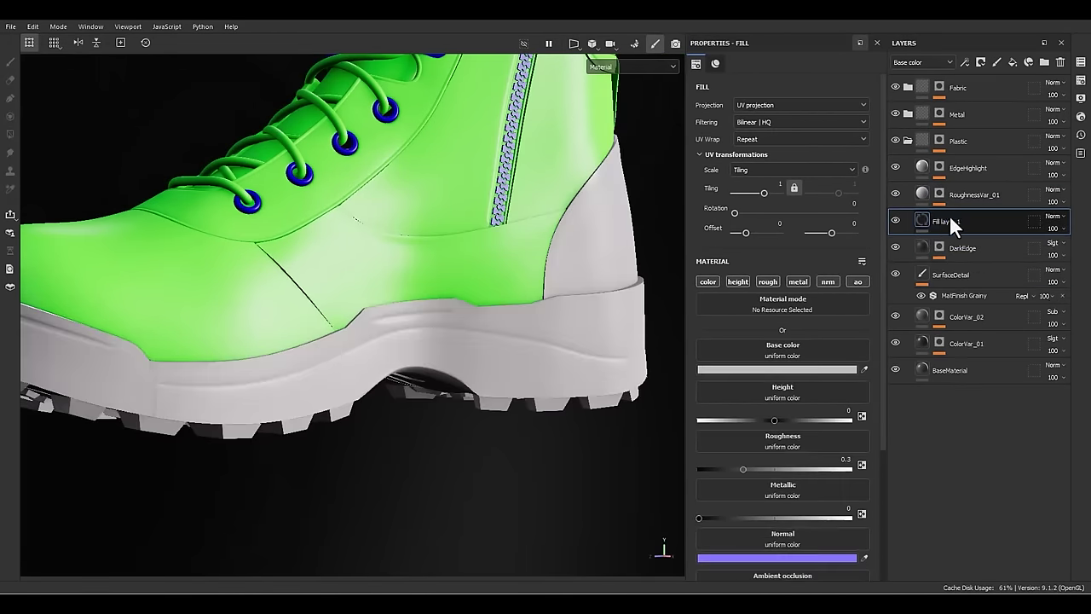
double_click(938, 221)
type("crat")
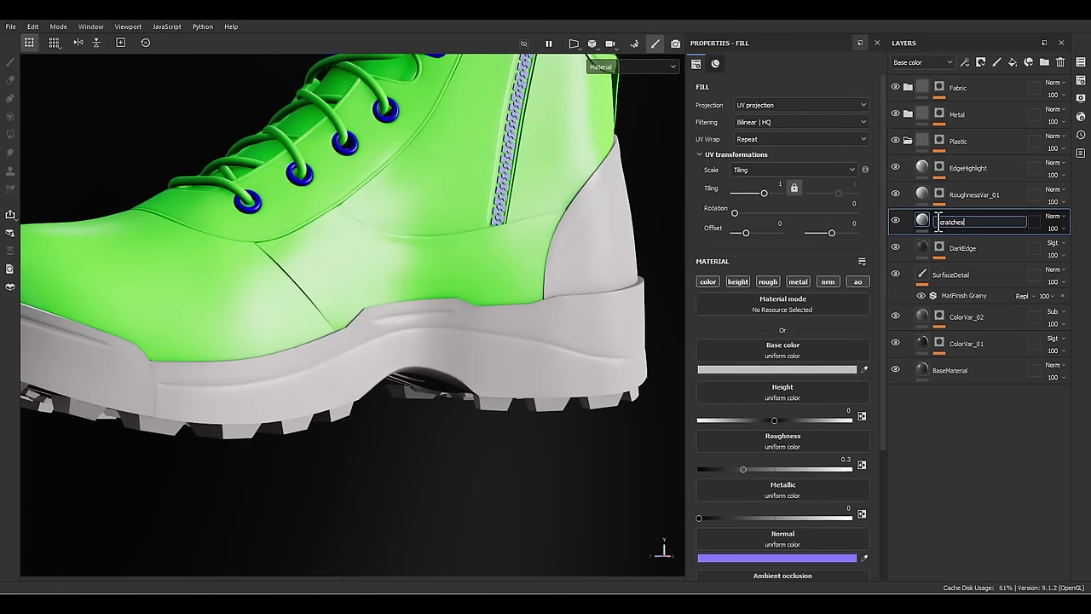
type("ches")
key("Return")
- Give the Scratches layer a black mask with a fill that uses the Grunge Scratches Rough texture
right_click(940, 219)
left_click(976, 27)
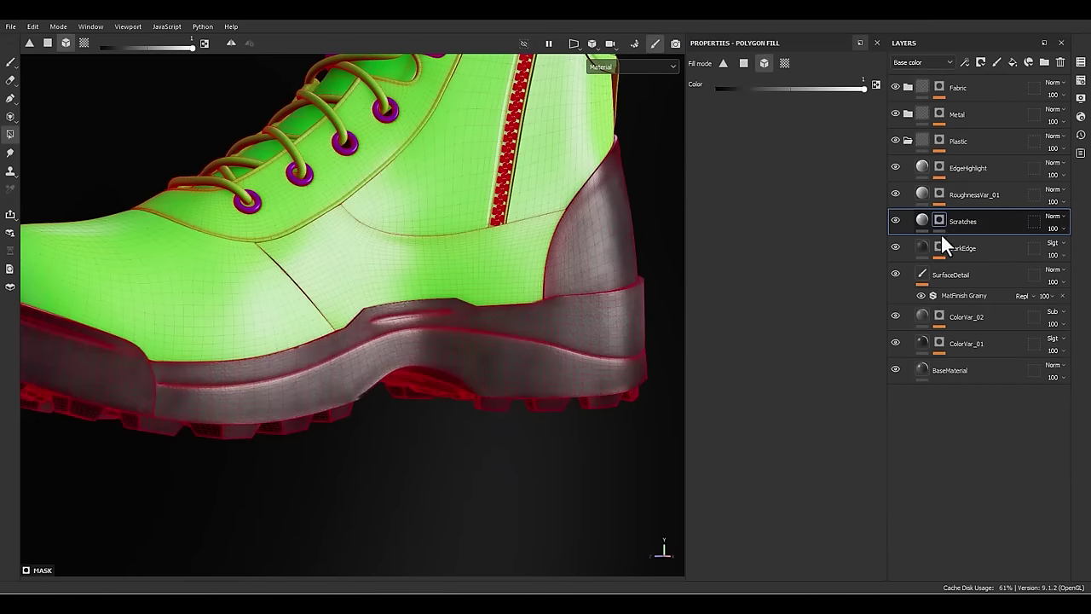
right_click(941, 232)
left_click(951, 402)
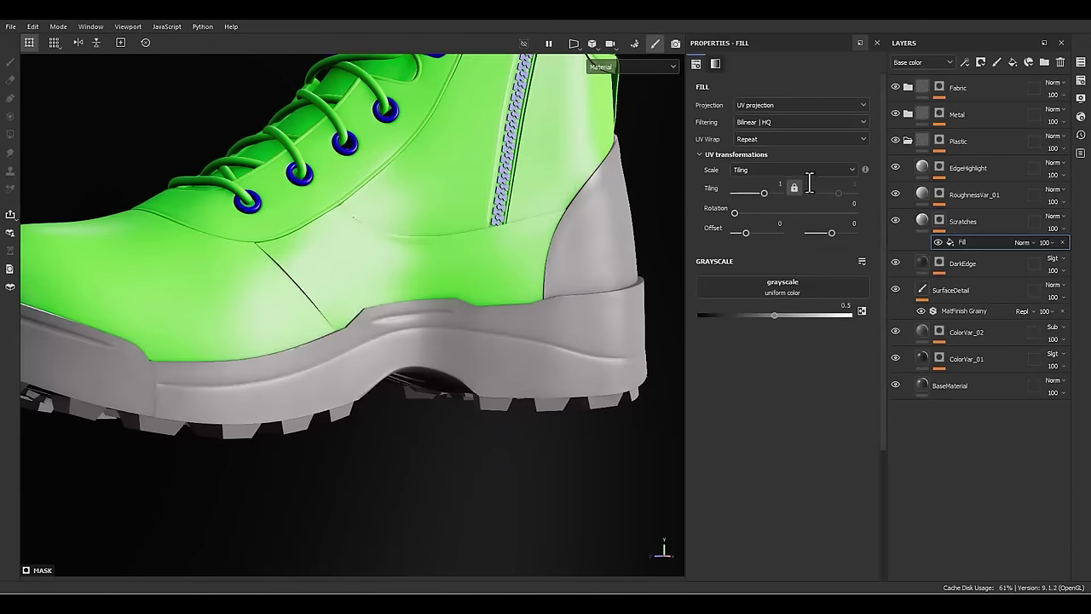
left_click(779, 286)
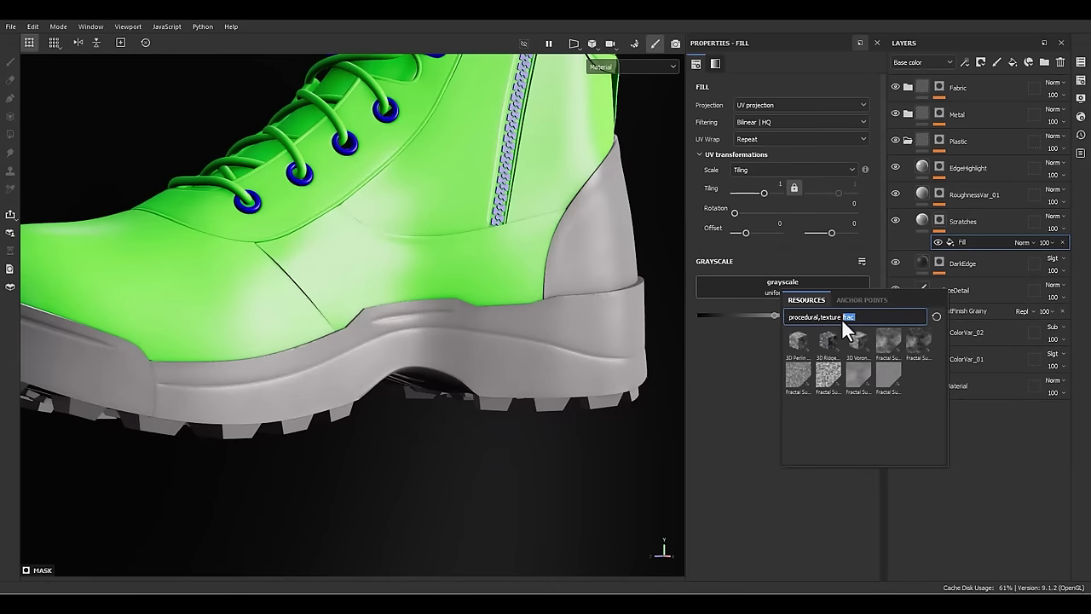
type("scratch")
left_click(894, 388)
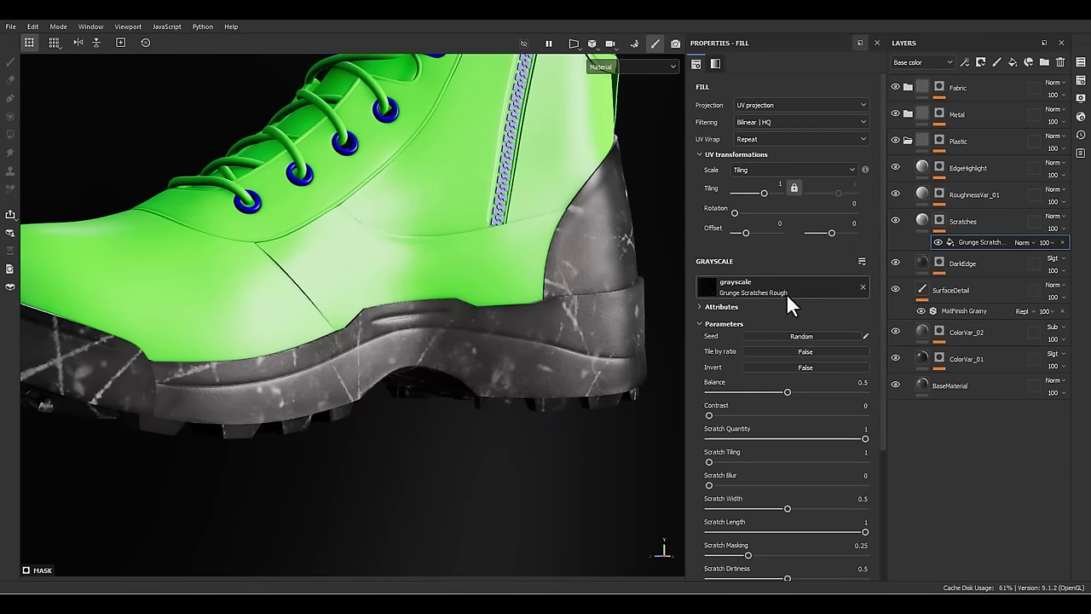
- Display the Scratches mask, try Grunge Scratch Generator as its fill texture, and settle on Grunge Paint Scratched
left_click(941, 222, "alt")
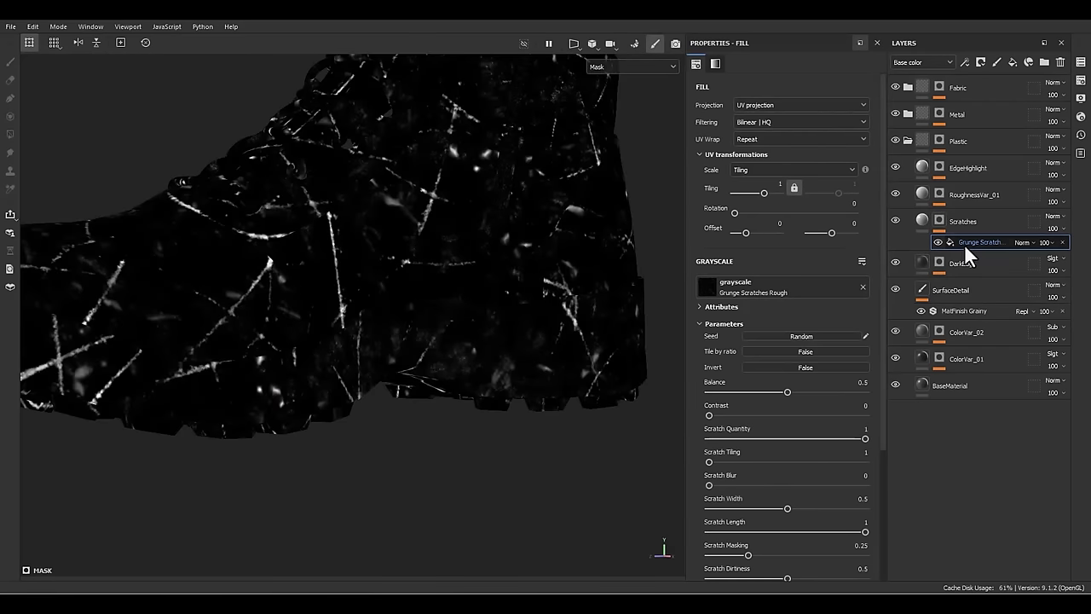
left_click(780, 294)
left_click(788, 375)
left_click(791, 296)
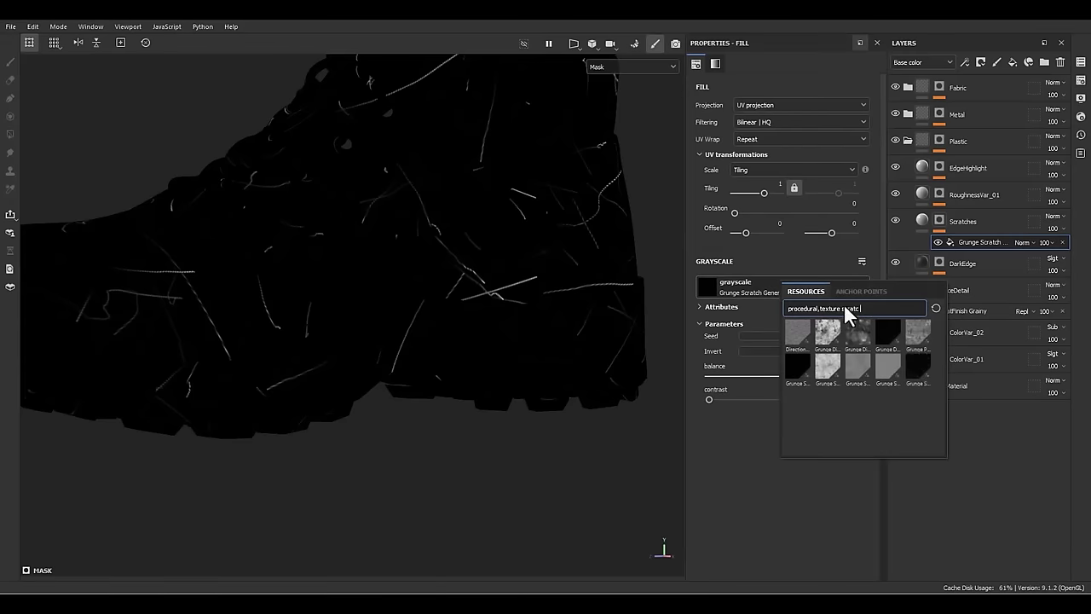
left_click(915, 338)
- Set the Grunge Paint Scratched fill's contrast to 0.47 and tiling to 4, and check the scratches on the sole
left_click_drag(709, 384, 780, 380)
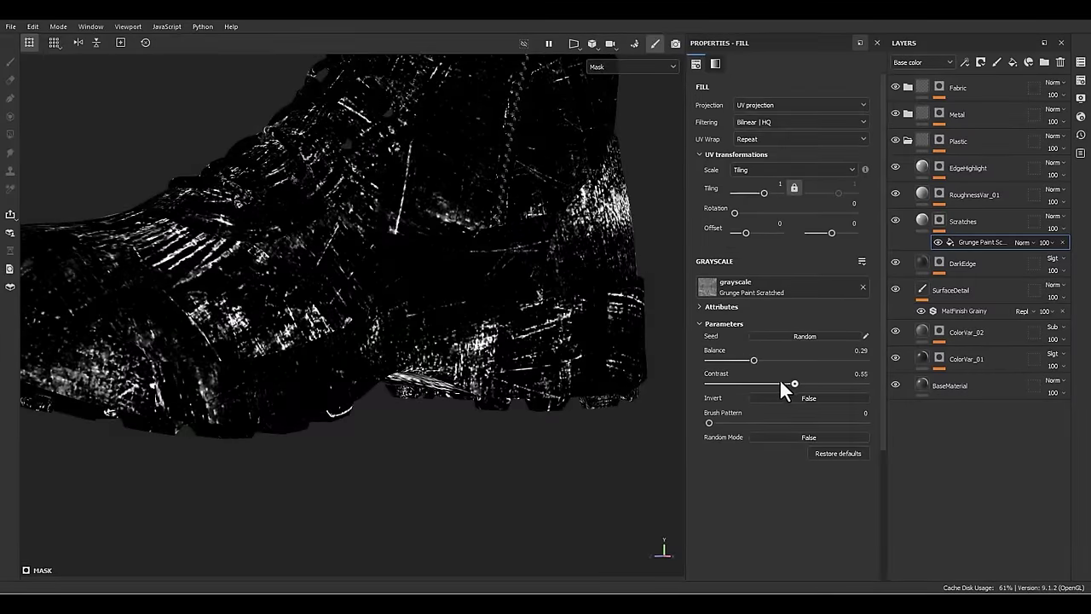
left_click(777, 192)
left_click(774, 184)
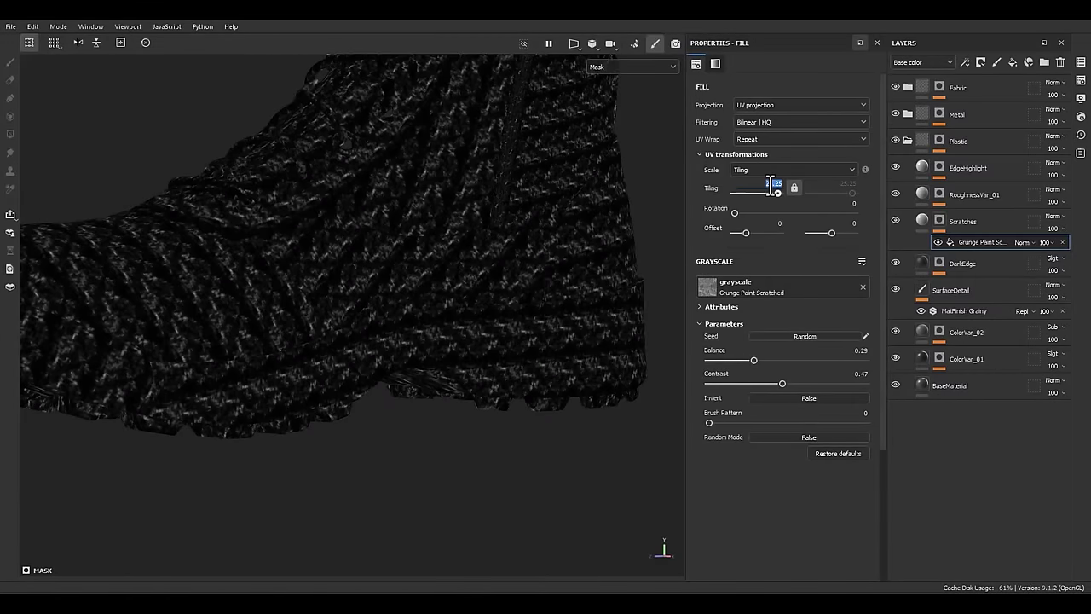
type("4")
key("Return")
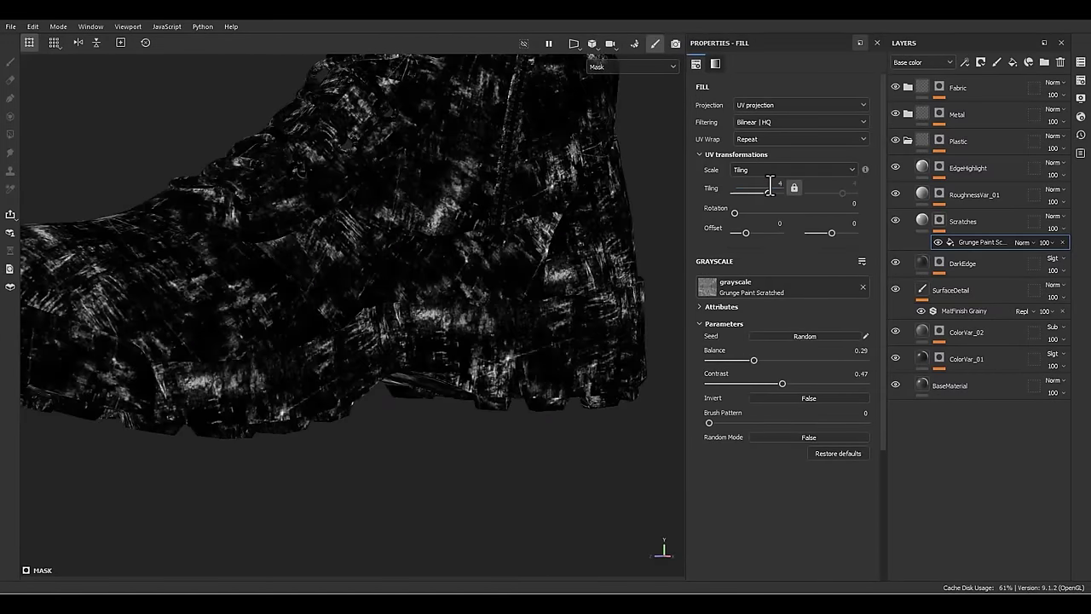
left_click(914, 215)
scroll(255, 426, "up", 10)
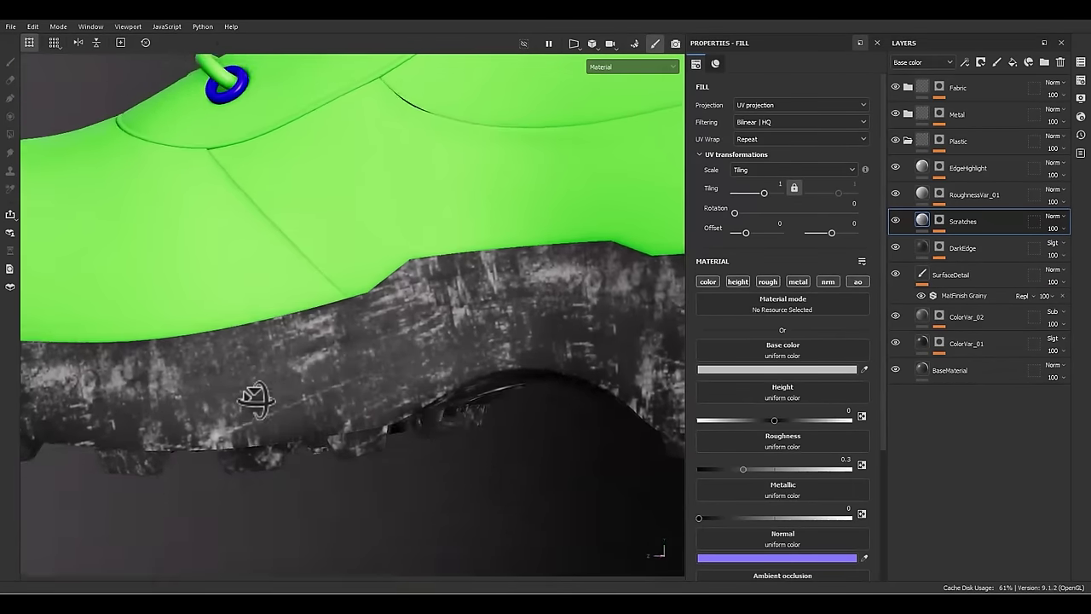
left_click_drag(256, 399, 316, 418, "alt")
- Try Grunge Scratches Dirty as the Scratches mask texture, with contrast 0.58 and balance 0.33, in mask view
left_click(941, 219)
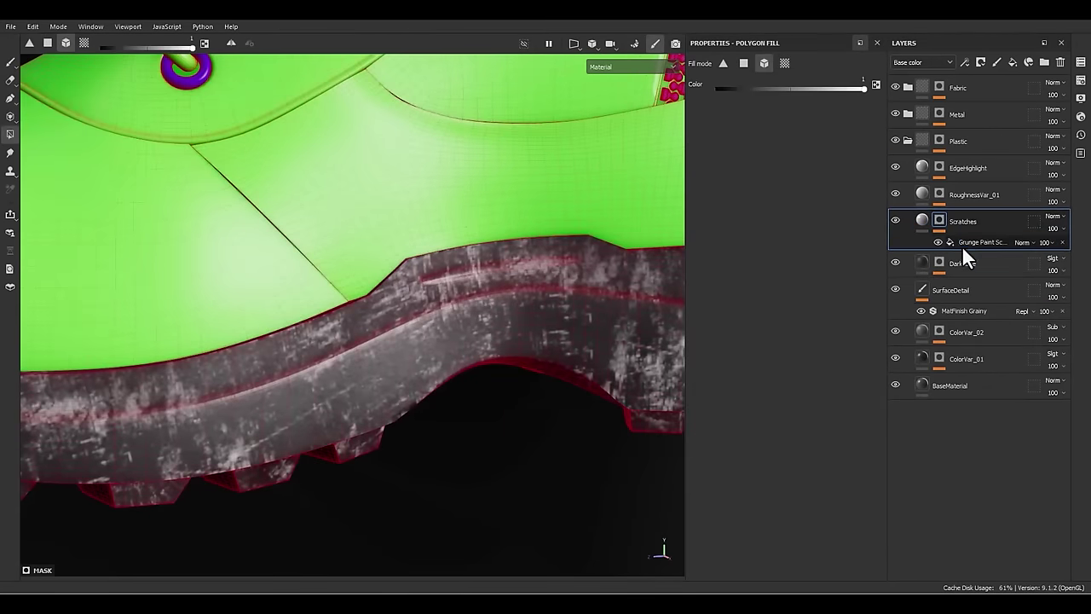
left_click(731, 288)
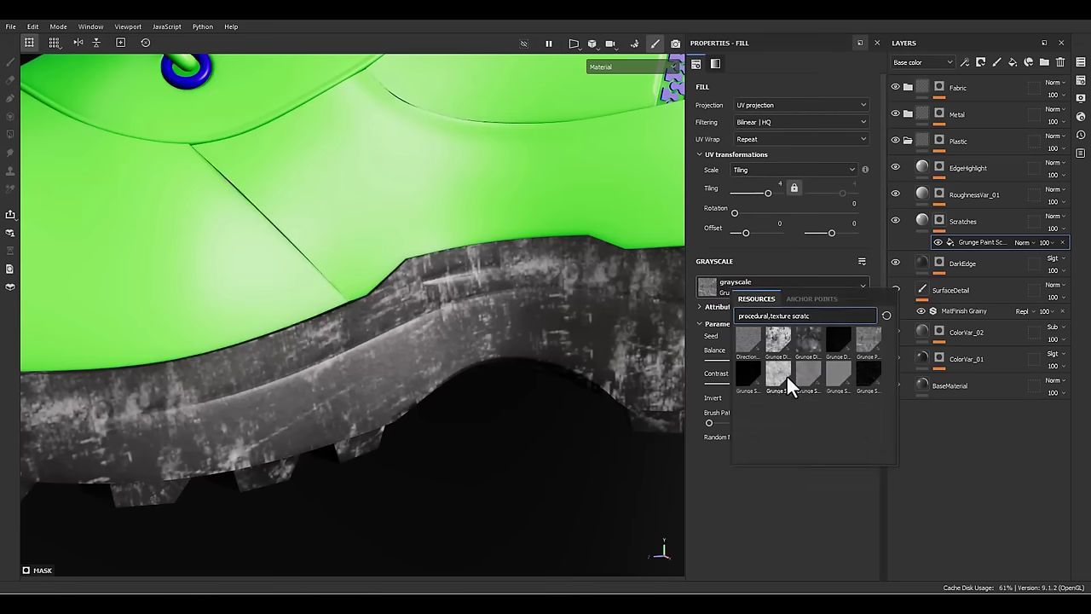
left_click(812, 372)
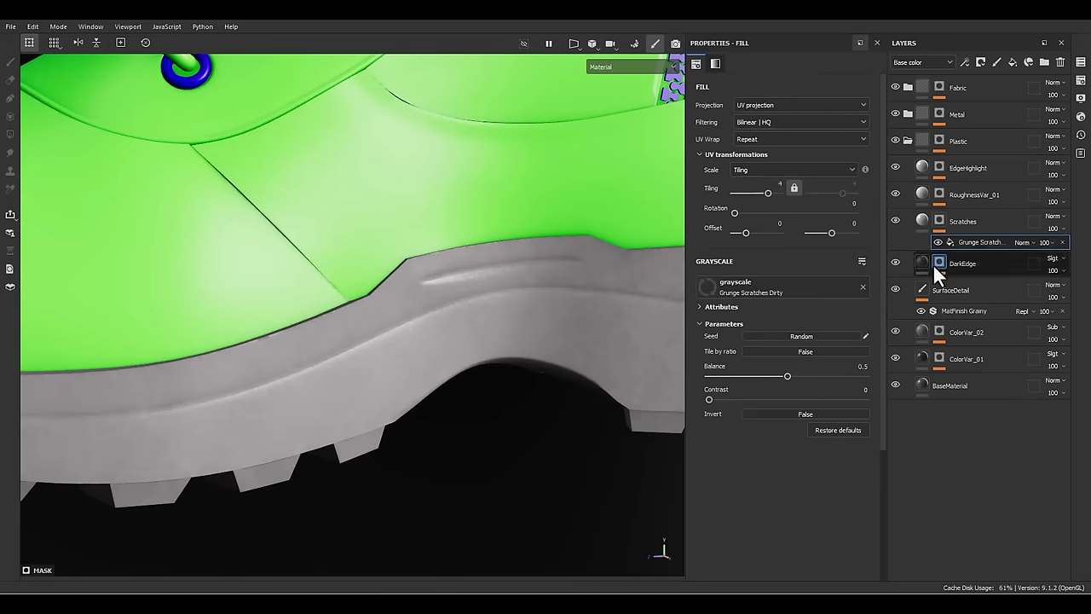
left_click(941, 220, "alt")
left_click_drag(708, 399, 759, 376)
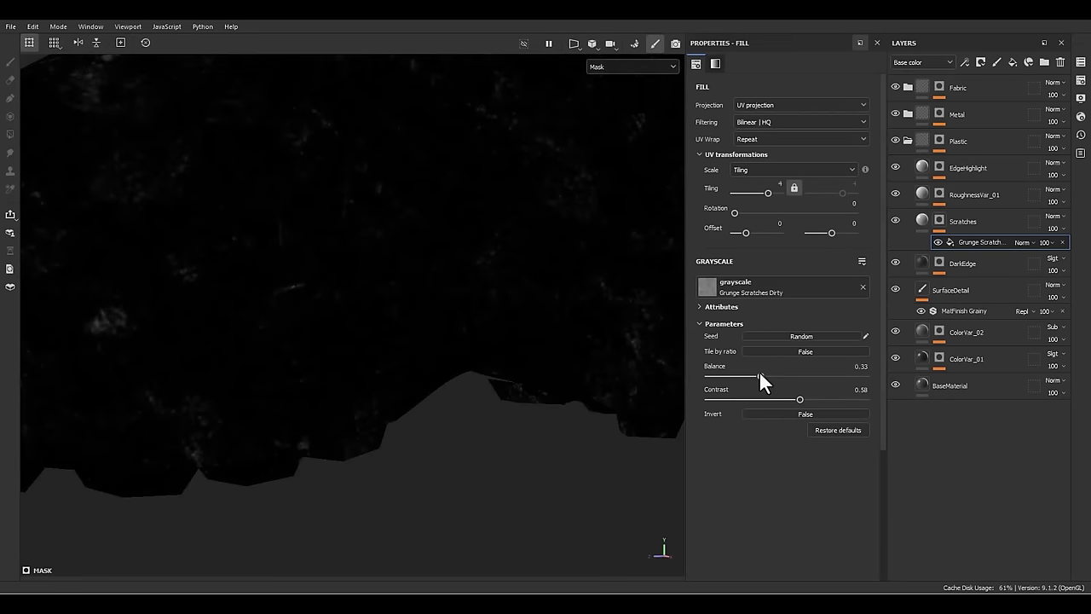
- Use Grunge Scratches Fine for the Scratches mask with balance 0.35, contrast 0.61 and scratches amount 0.26, and check the sole
left_click(810, 288)
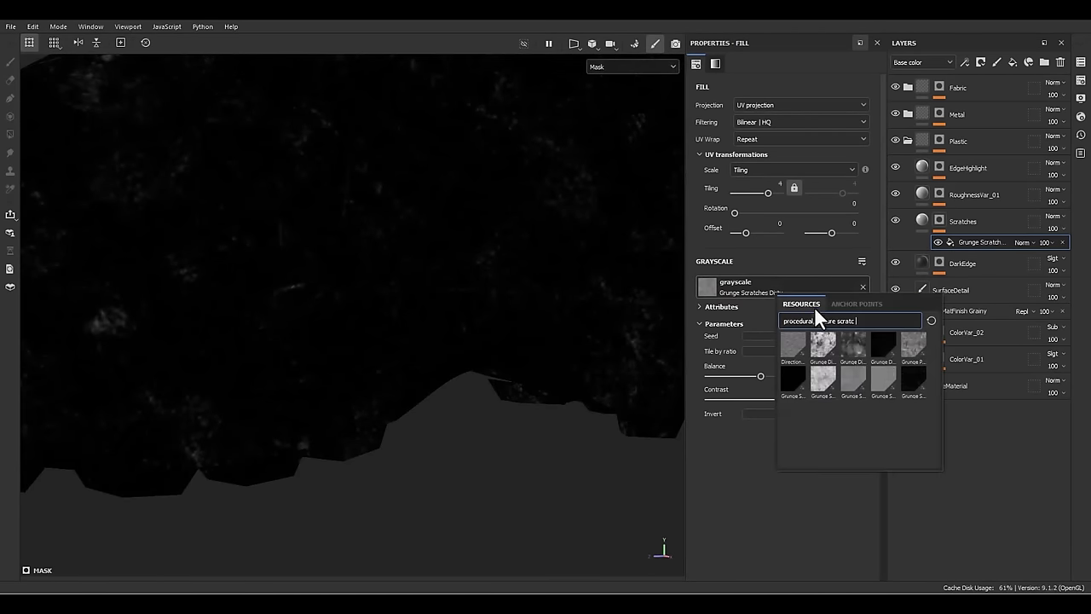
left_click(879, 384)
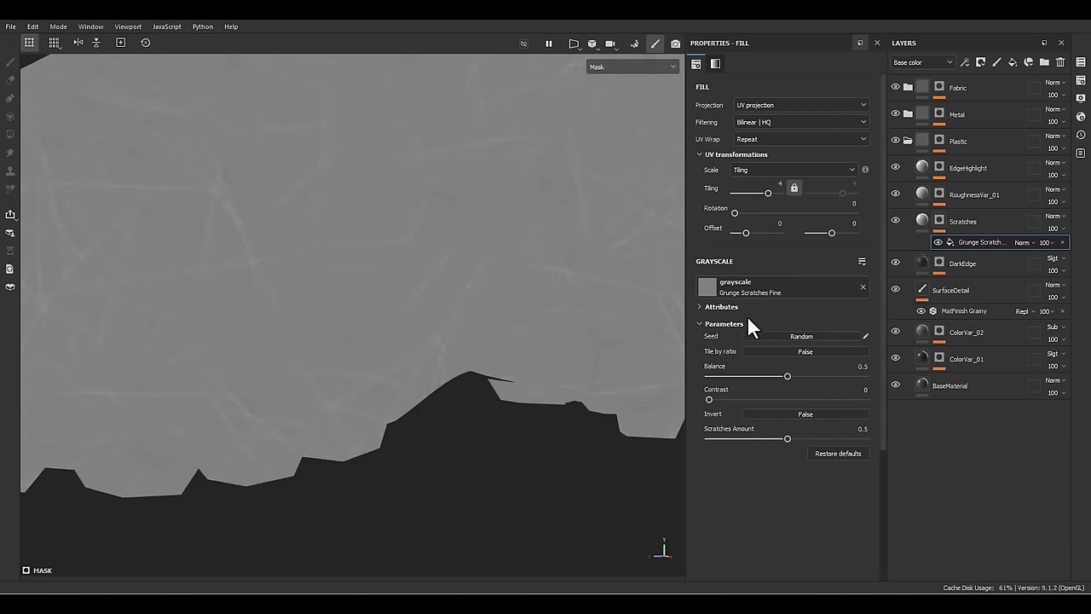
left_click_drag(774, 375, 760, 376)
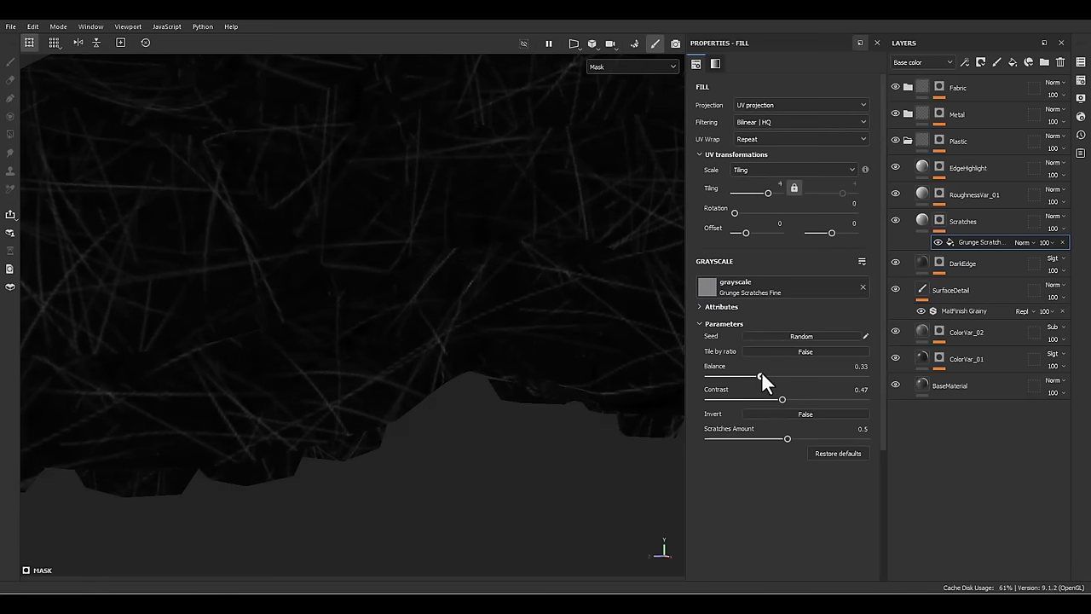
left_click_drag(787, 437, 752, 437)
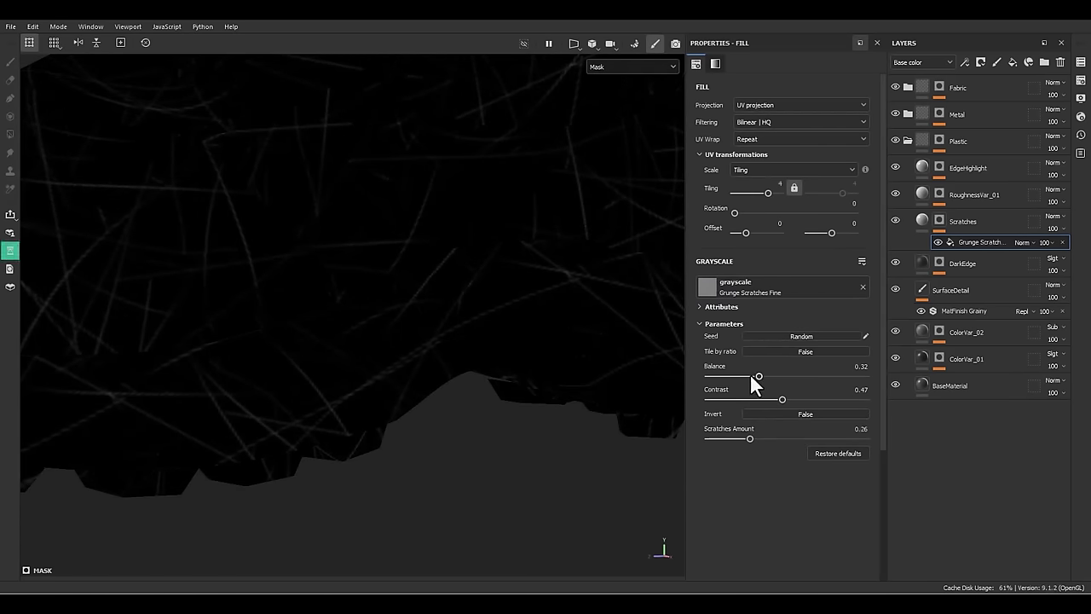
mouse_move(751, 376)
left_mouse_down()
mouse_move(731, 376)
mouse_move(768, 376)
mouse_move(757, 375)
mouse_move(774, 387)
mouse_move(762, 376)
left_mouse_up()
left_click(12, 251)
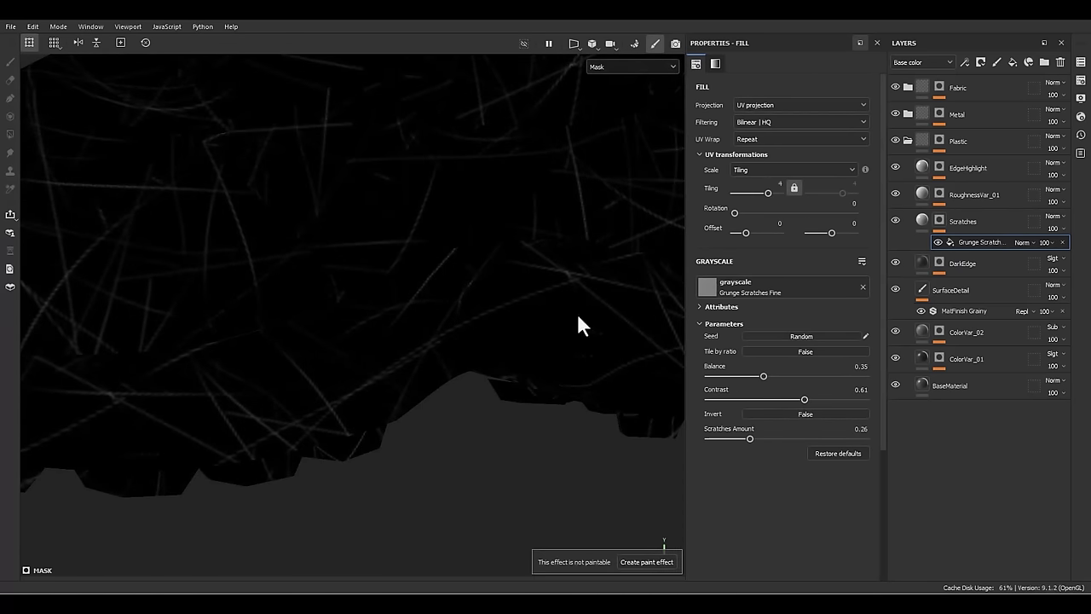
left_click(921, 221)
left_click_drag(497, 381, 383, 417, "alt")
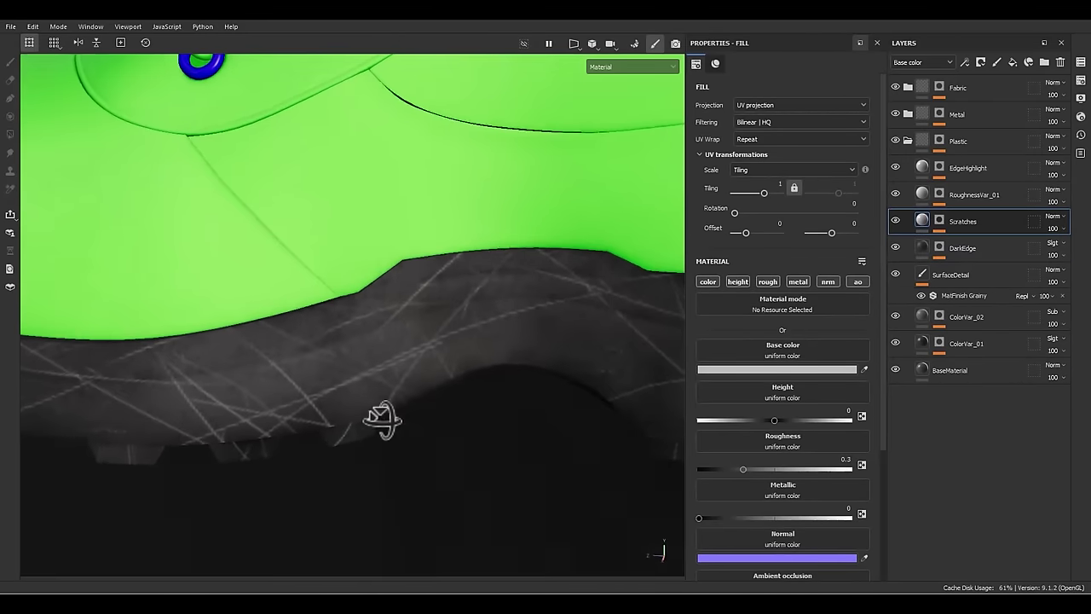
- Set the Scratches layer's height to -0.02 and its base color blending mode to Soft light
left_click(847, 410)
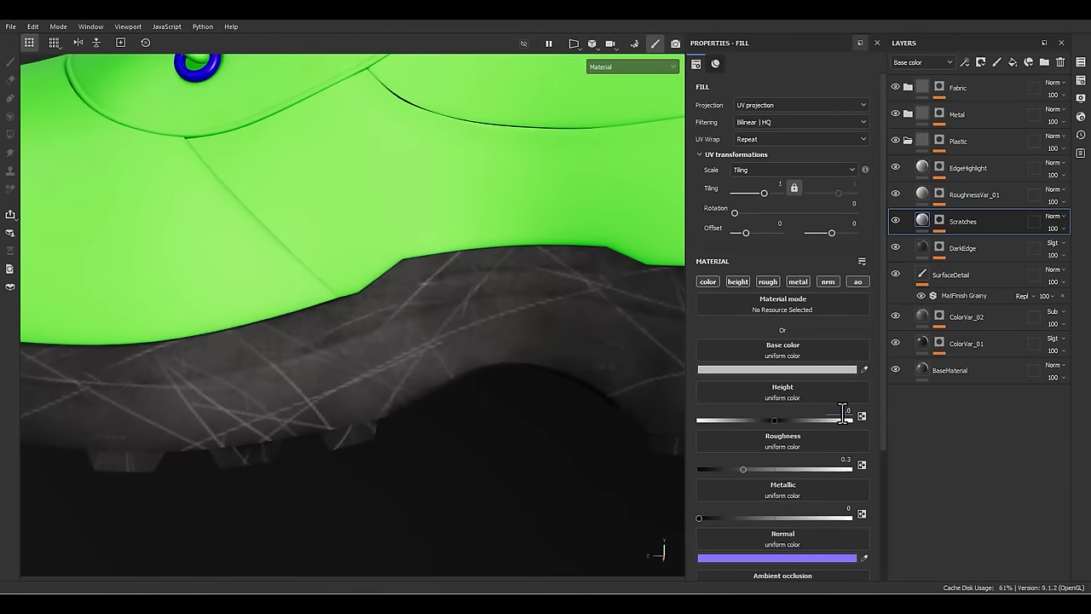
type("-0.02")
key("Return")
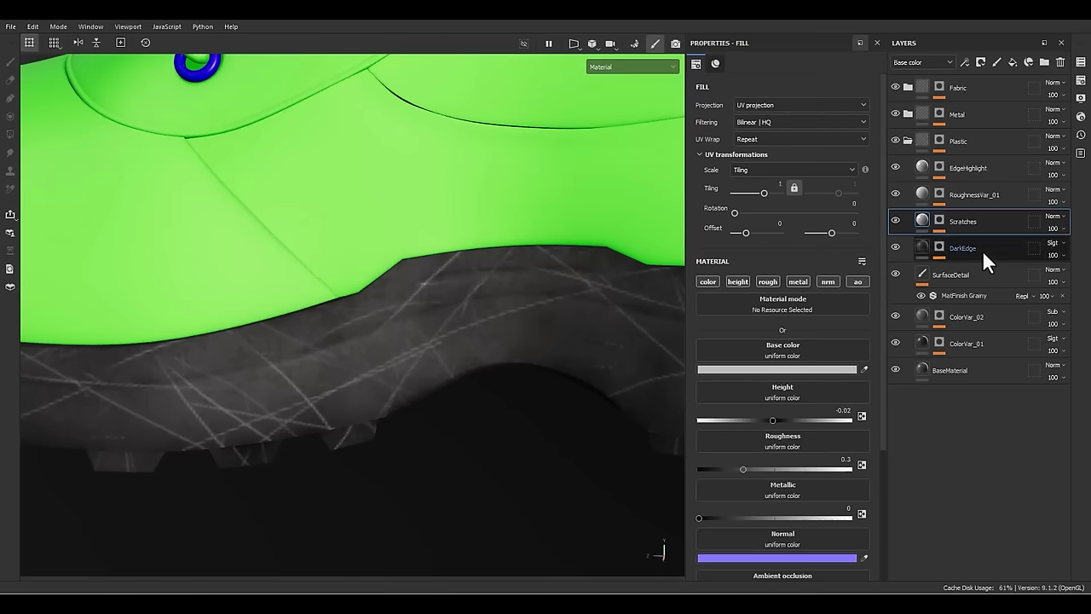
left_click(1052, 217)
left_click(1018, 480)
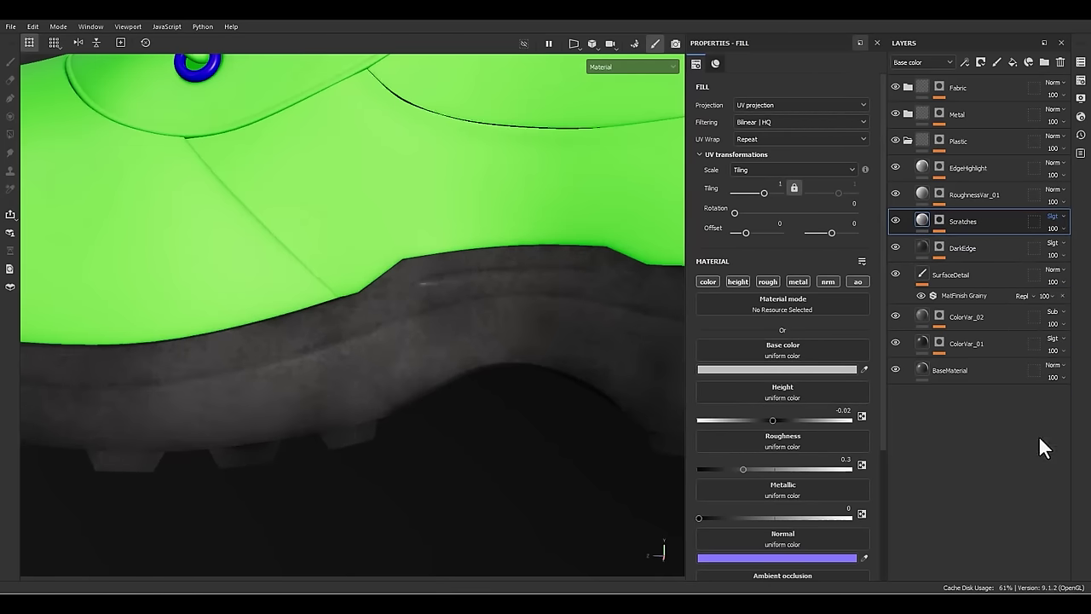
- Give the Scratches layer a white base color and roughness 1, and inspect the sole from several angles
left_click(819, 369)
left_click(522, 242)
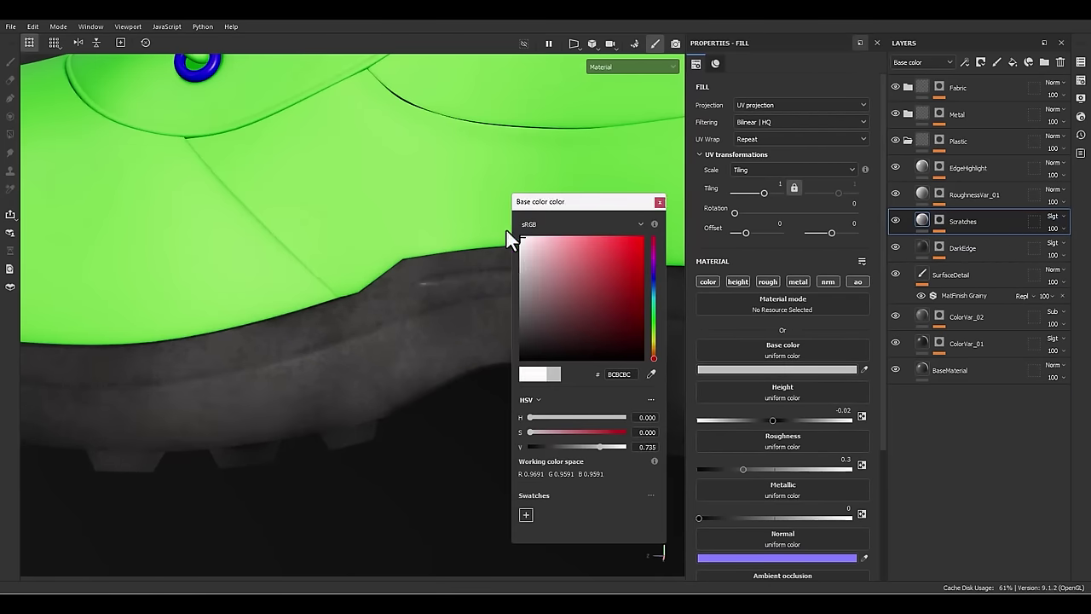
left_click(660, 203)
left_click(843, 468)
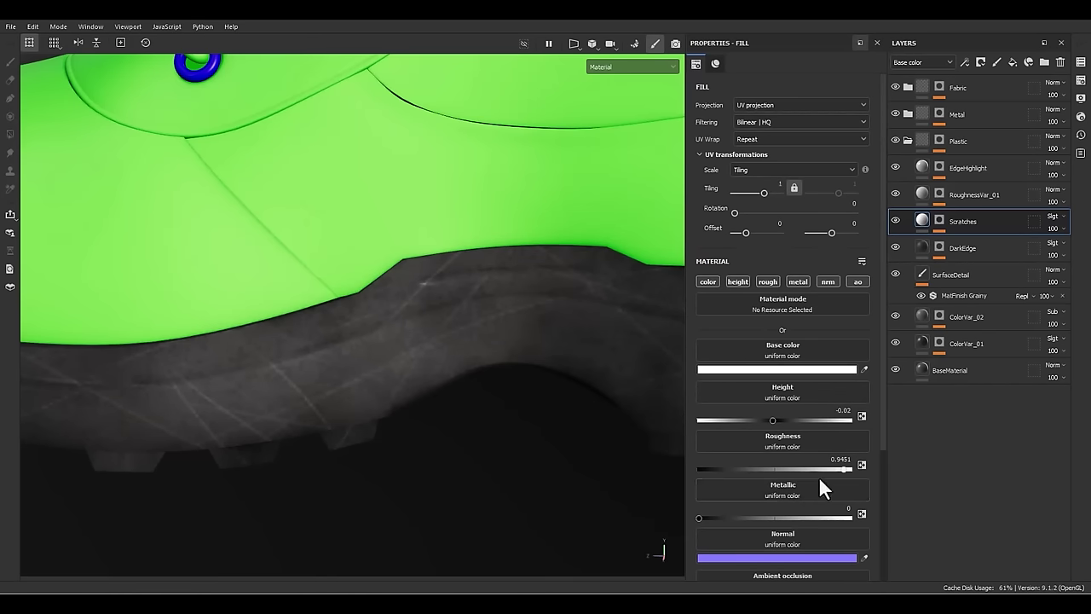
double_click(839, 459)
type("1")
key("Return")
left_click_drag(473, 409, 483, 334, "alt")
right_click_drag(483, 335, 468, 251, "alt")
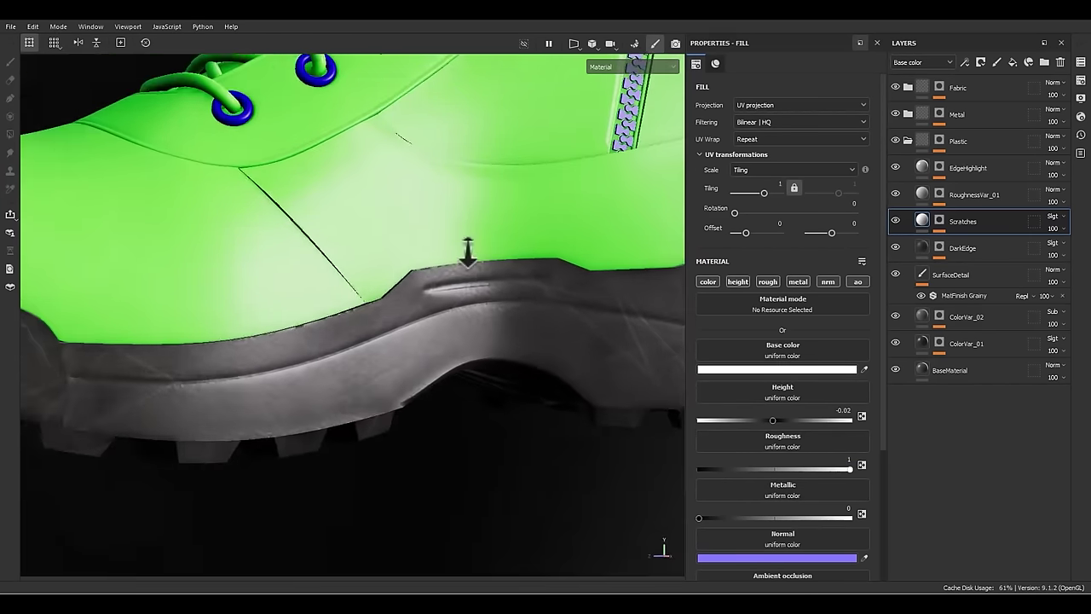
left_click_drag(468, 251, 509, 356, "alt")
- Display the Scratches mask and add a second fill above the scratch texture, using Grunge Croncrete Spots
left_click(939, 217, "alt")
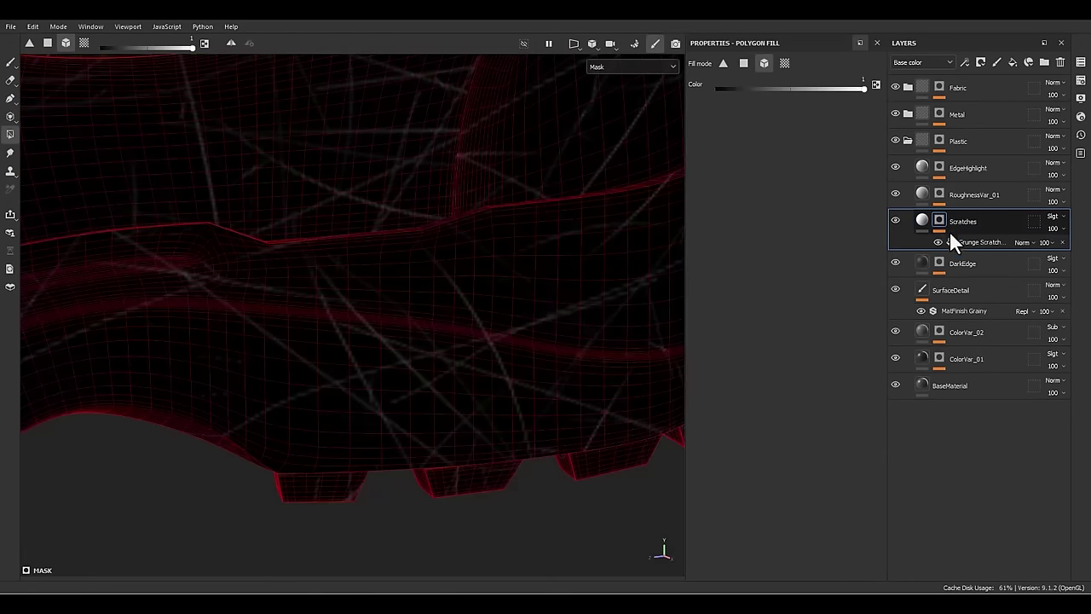
left_click(970, 242)
right_click(970, 242)
left_click(964, 439)
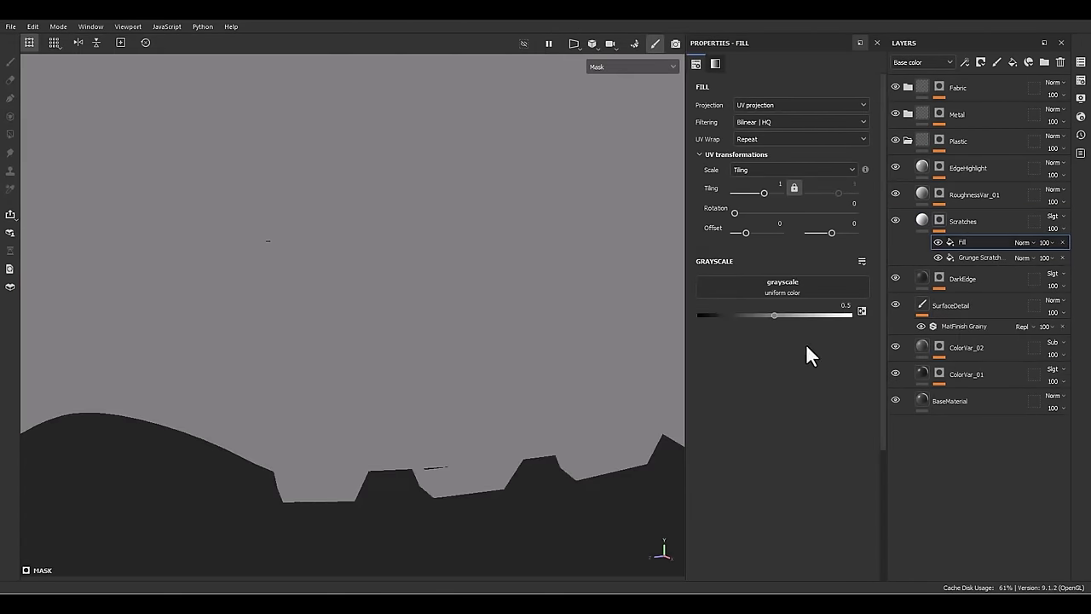
left_click(790, 287)
double_click(863, 318)
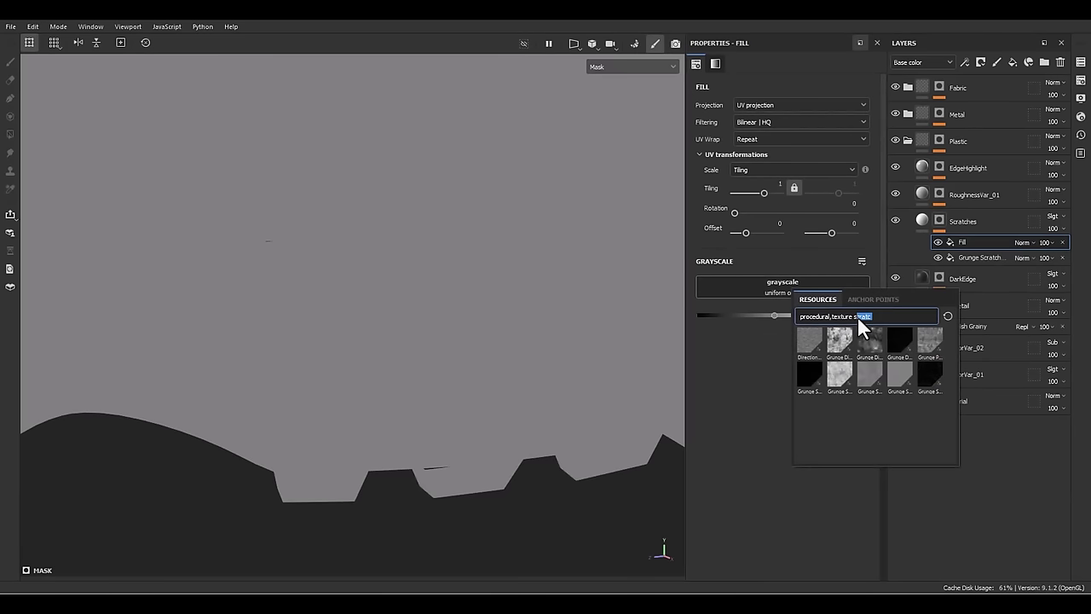
type("grunge")
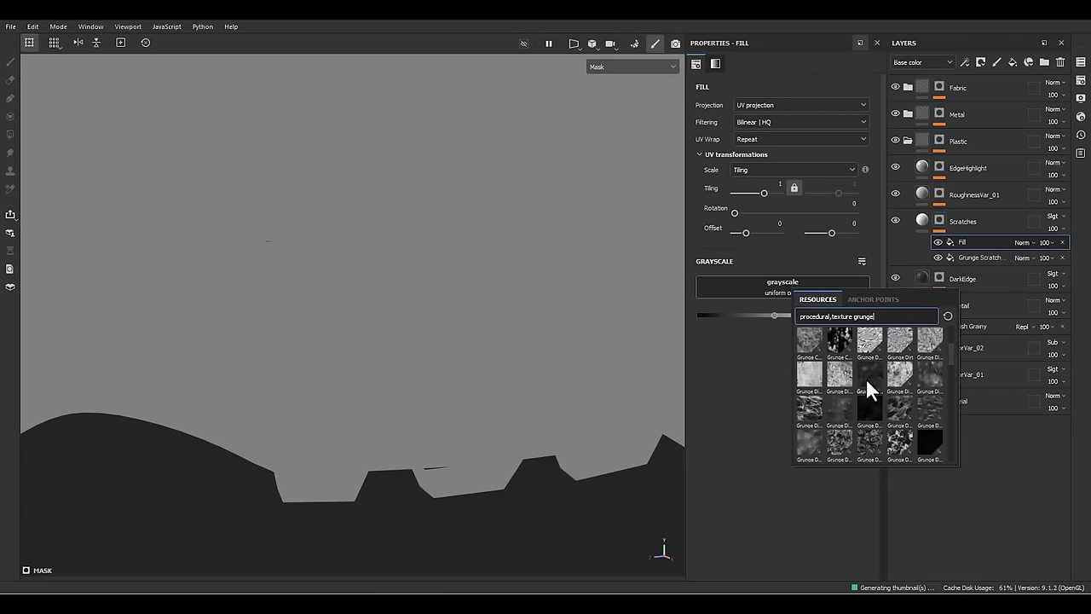
left_click(847, 338)
right_click_drag(458, 222, 533, 201, "alt")
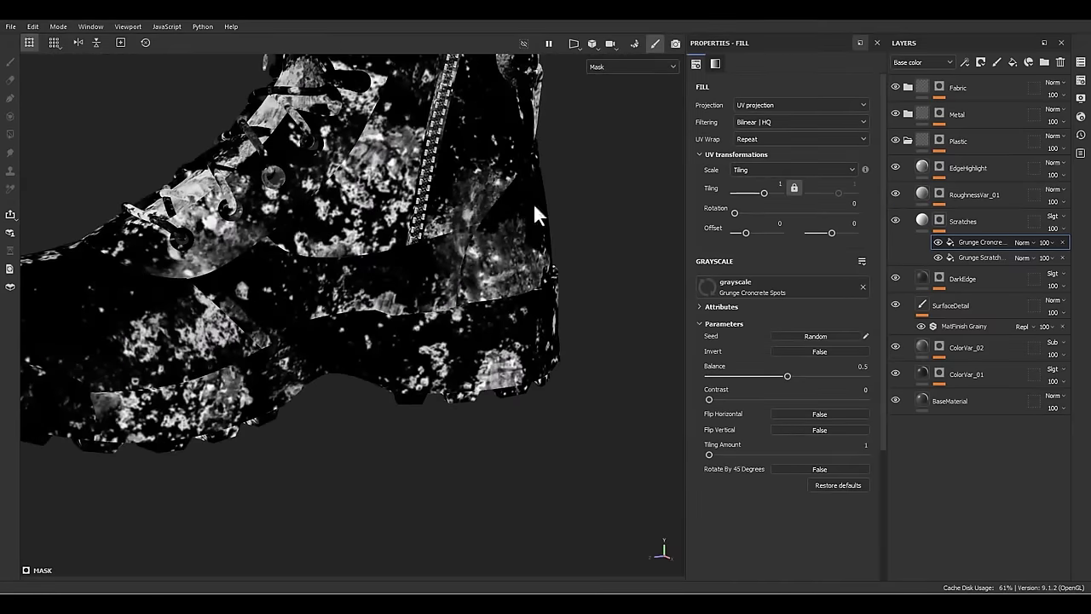
- Set the Grunge Croncrete Spots fill's tiling to 3, blend it as Subtract, and adjust its balance
left_click(775, 185)
type("3")
key("Return")
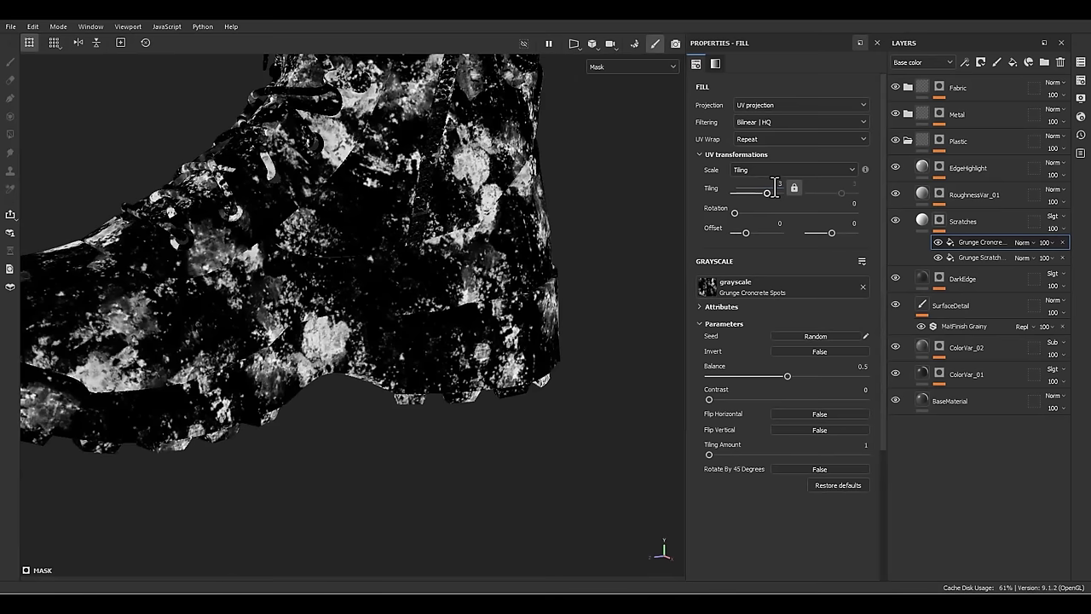
left_click(1022, 242)
left_click(1026, 361)
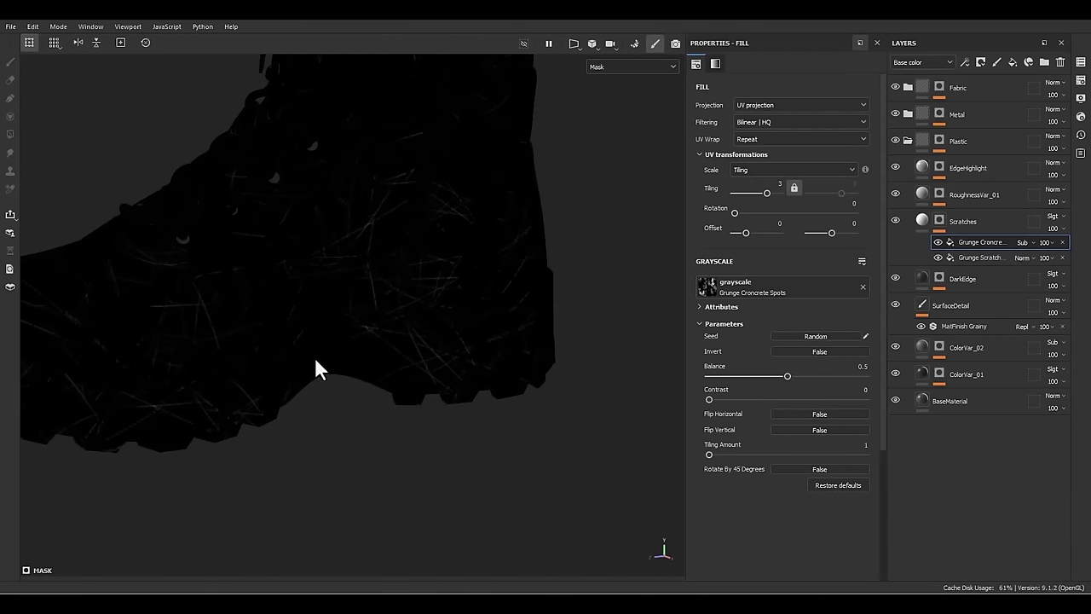
left_click_drag(834, 377, 783, 375)
- Replace the subtracting texture with Grunge Dirt Splats at tiling 2, balance 0.71 and contrast 0.35, and check the sole and heel
left_click(737, 291)
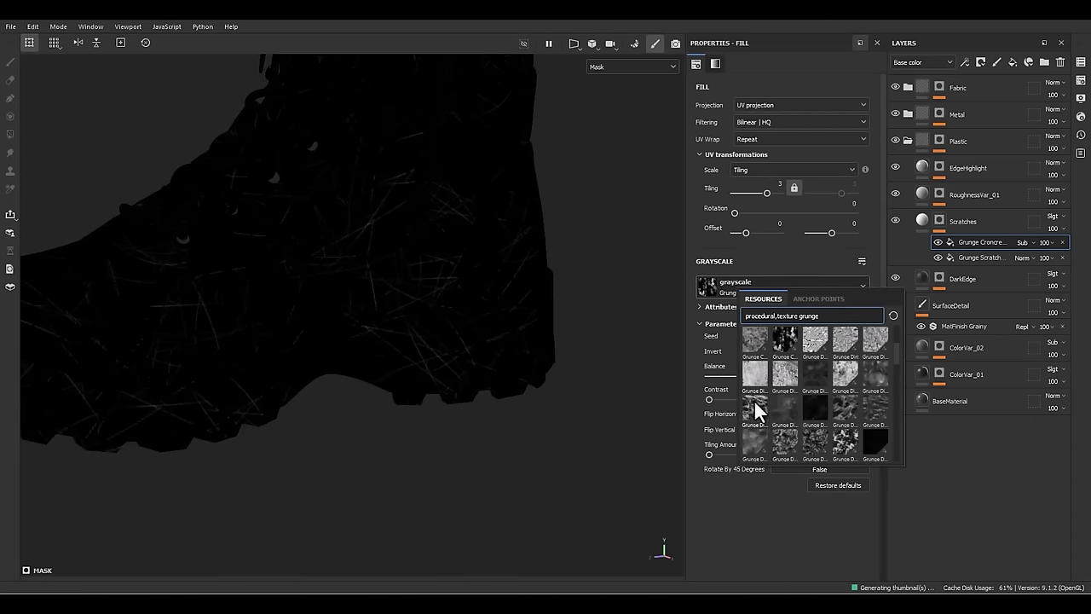
left_click(754, 406)
left_click_drag(477, 375, 743, 434, "alt")
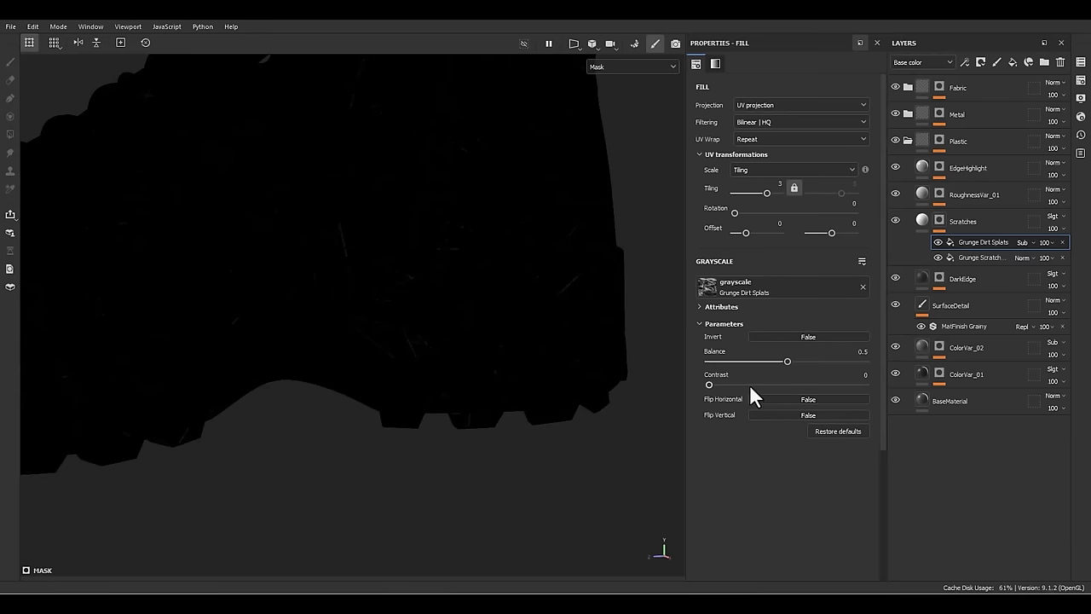
left_click_drag(750, 384, 802, 361)
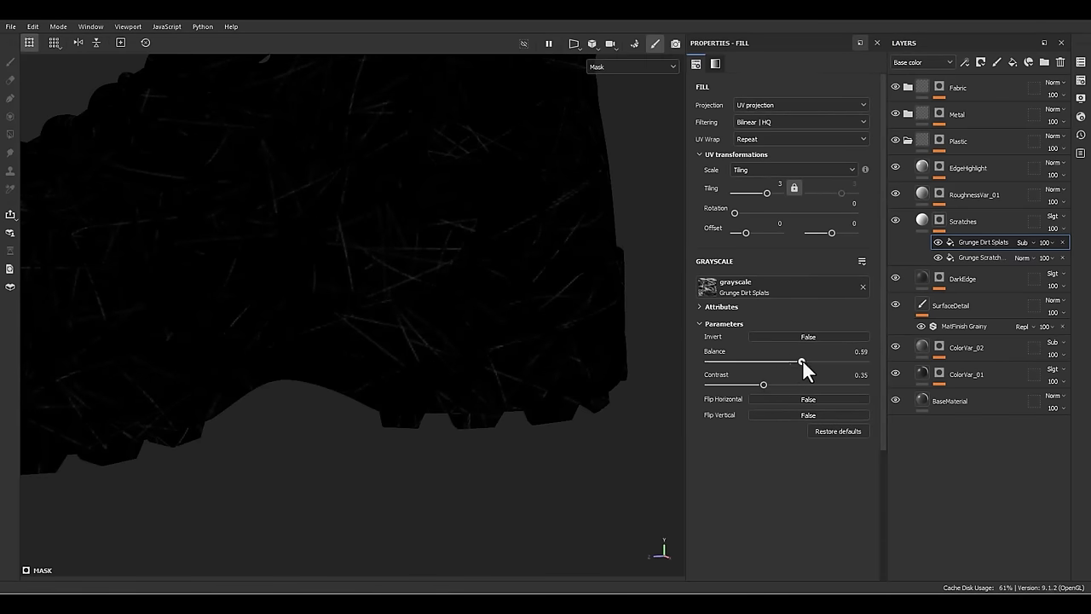
left_click(778, 186)
left_click(921, 222)
left_click_drag(525, 316, 665, 299, "alt")
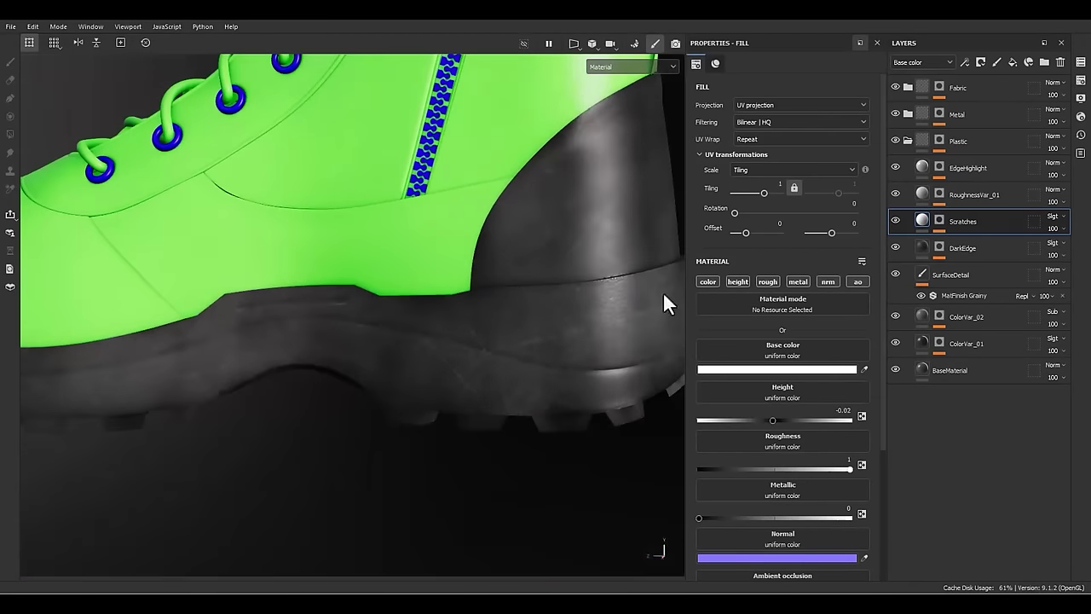
- Add a Warp filter on top of the Scratches mask's fills, with an intensity of 0.033
left_click(939, 221)
right_click(963, 241)
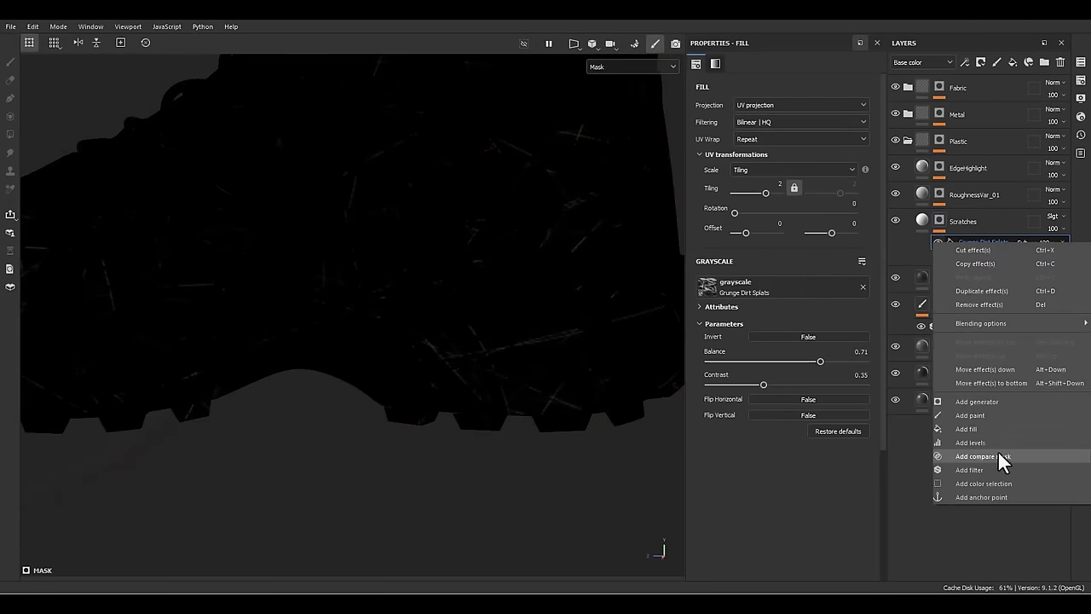
left_click(970, 470)
left_click(785, 94)
type("blu")
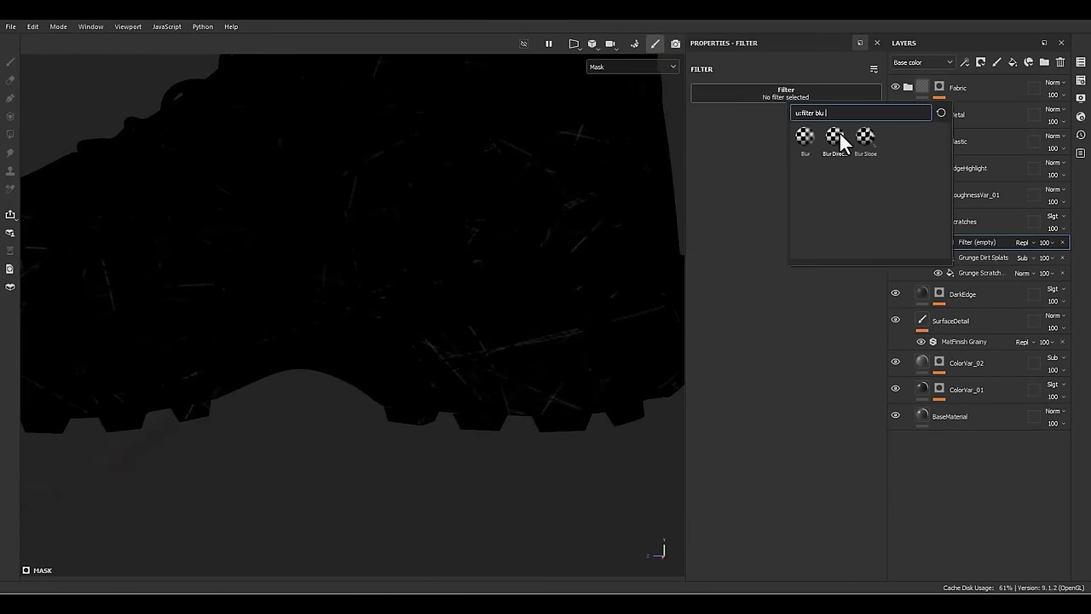
key("BackSpace")
key("BackSpace")
key("BackSpace")
type("war")
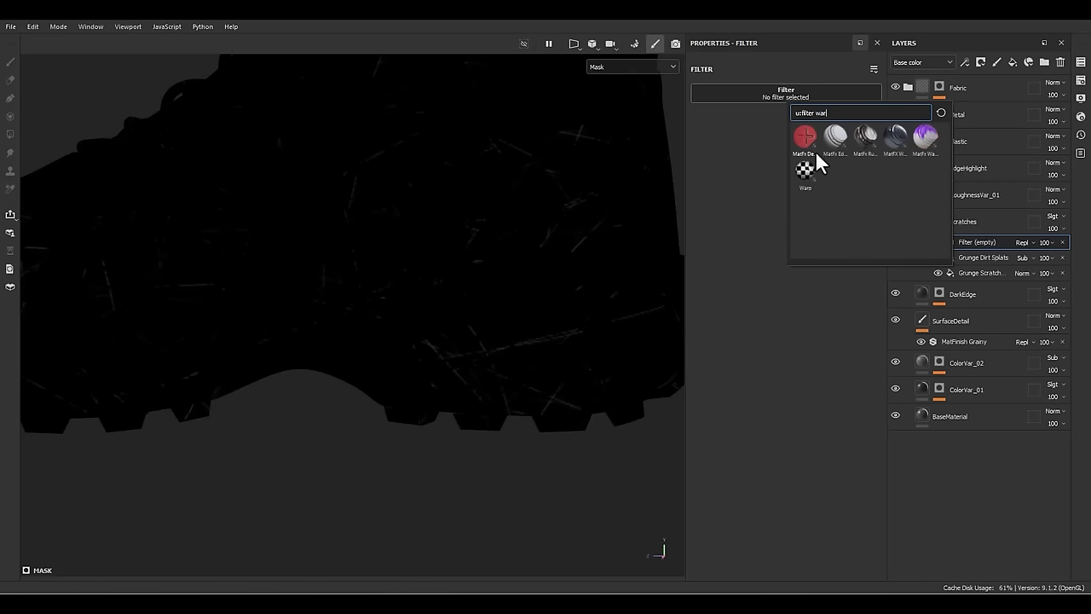
left_click(805, 173)
left_click_drag(727, 186, 709, 185)
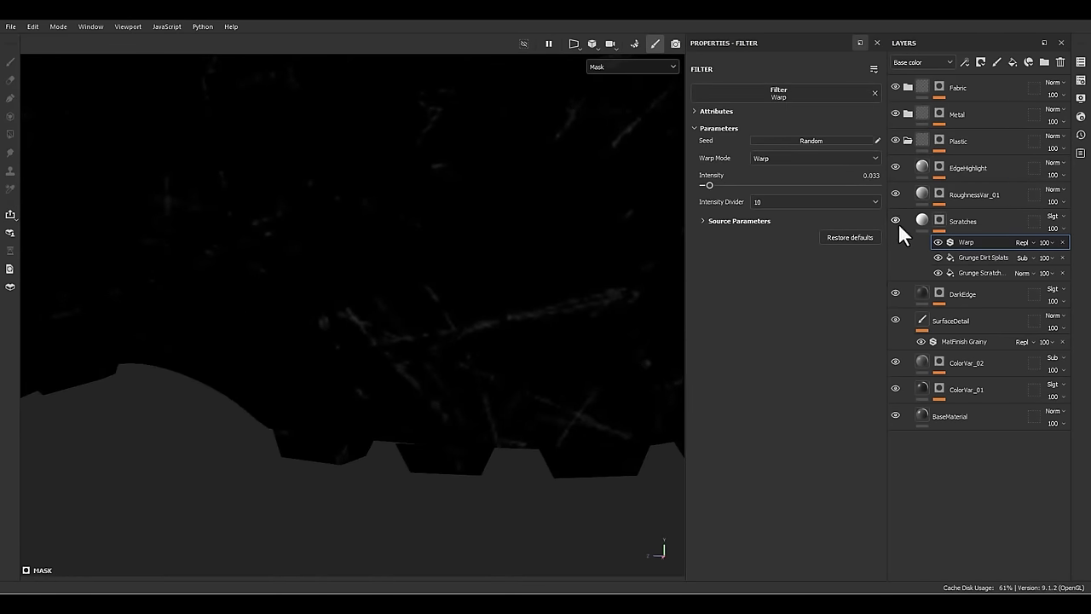
- Set the Scratches fill layer's height to -0.05 after trying -0.1, and check the sole of the boot
left_click(923, 219)
left_click_drag(398, 409, 599, 356, "alt")
left_click(842, 410)
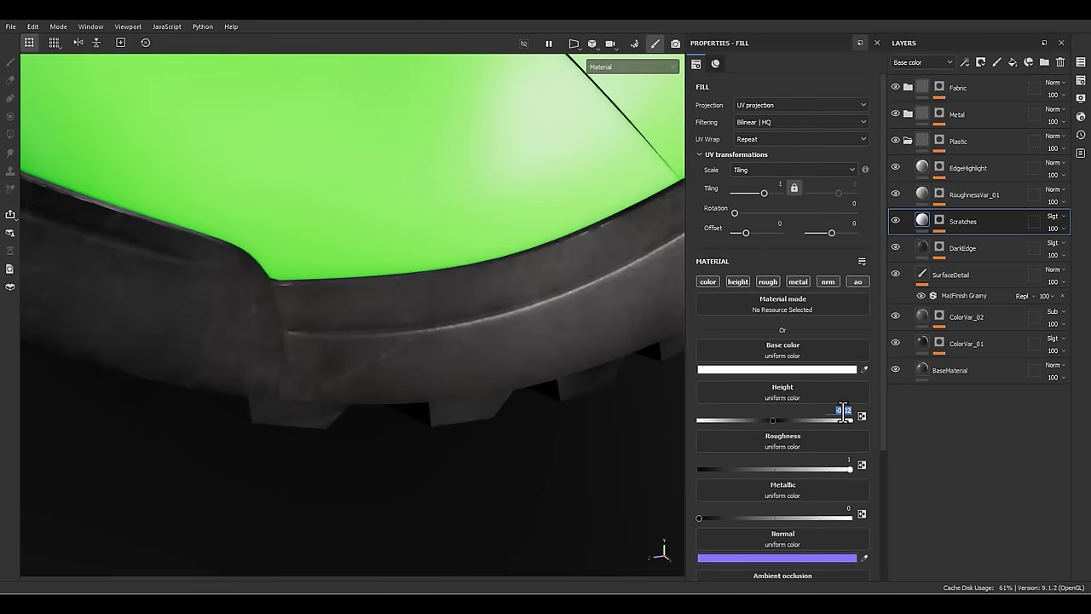
type("-0.1")
key("Return")
left_click_drag(543, 395, 605, 444, "alt")
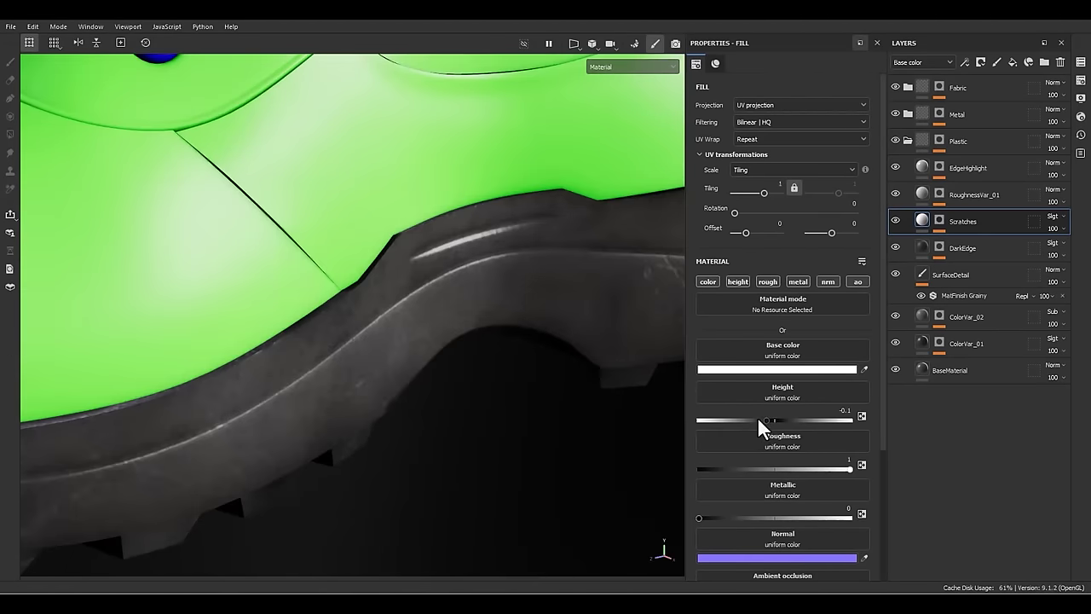
mouse_move(757, 416)
left_mouse_down()
mouse_move(738, 416)
mouse_move(773, 415)
left_mouse_up()
left_click(842, 411)
type("-0.05")
key("Return")
right_click_drag(186, 415, 393, 242, "alt")
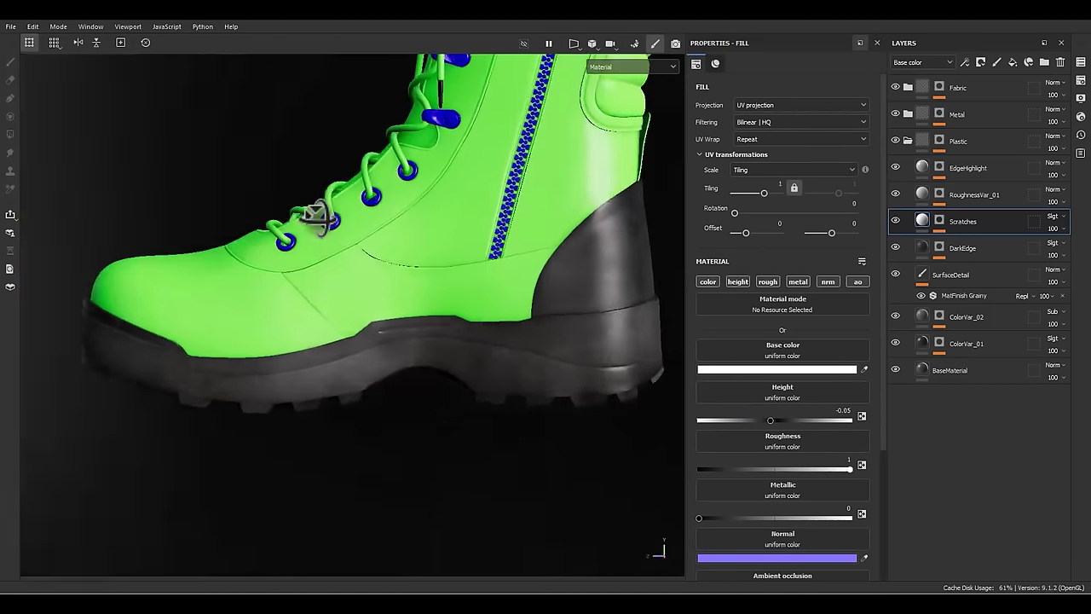
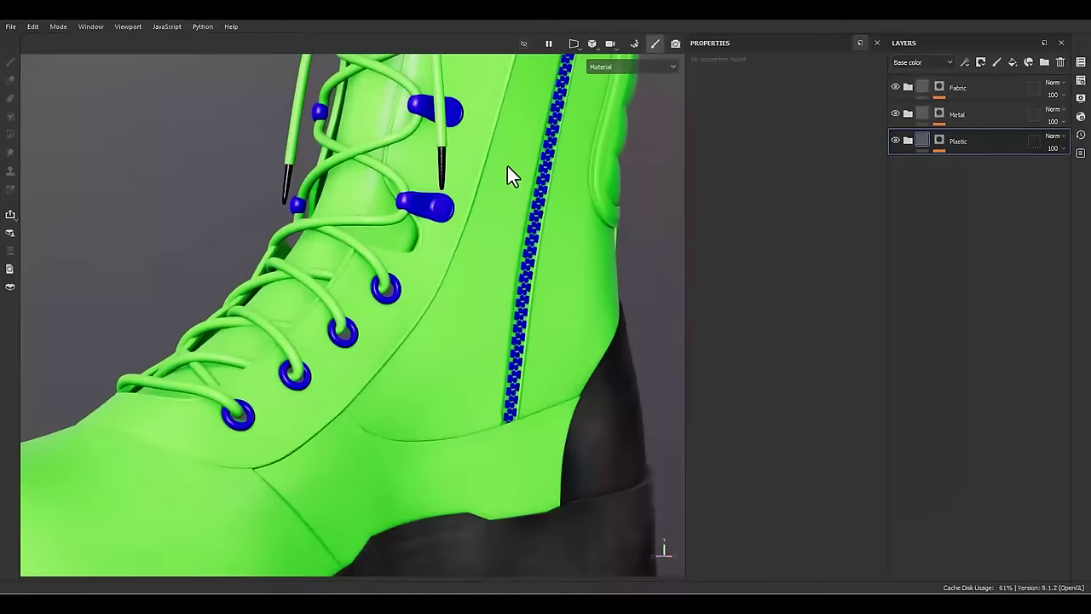
- Create two new folders and move them both into the Metal folder
left_click_drag(475, 143, 567, 90, "alt")
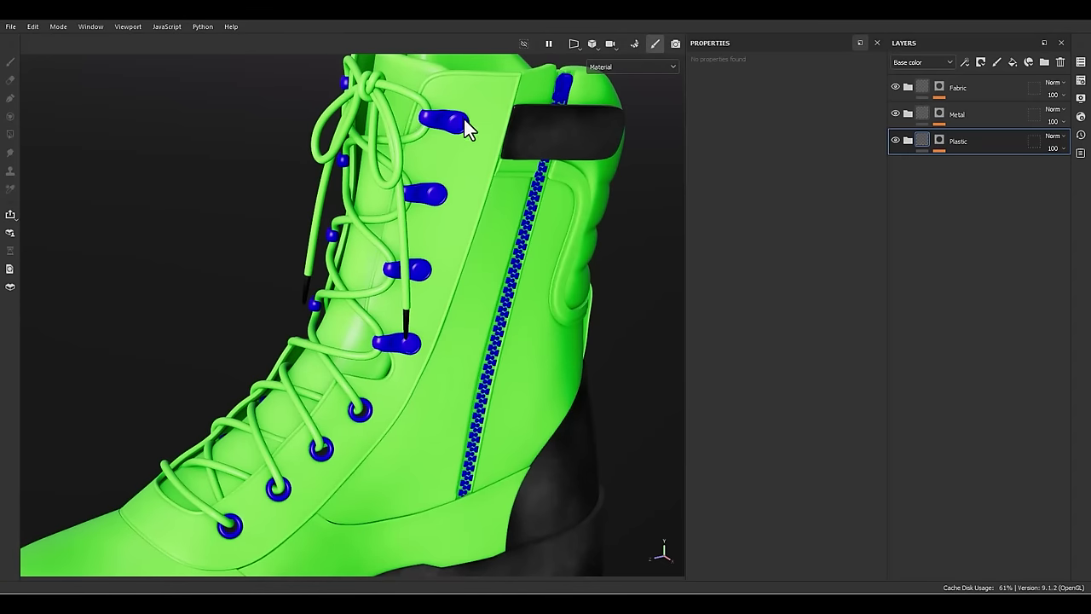
left_click(927, 117)
left_click(1045, 62)
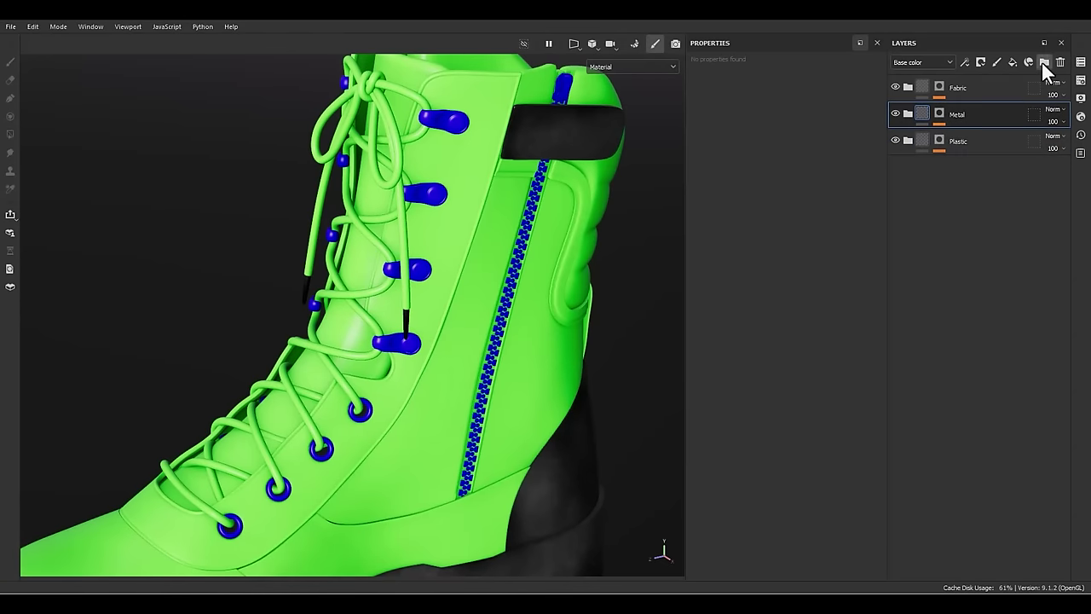
left_click(1044, 62)
left_click(956, 139)
left_click_drag(963, 135, 966, 166)
left_click_drag(963, 115, 965, 139)
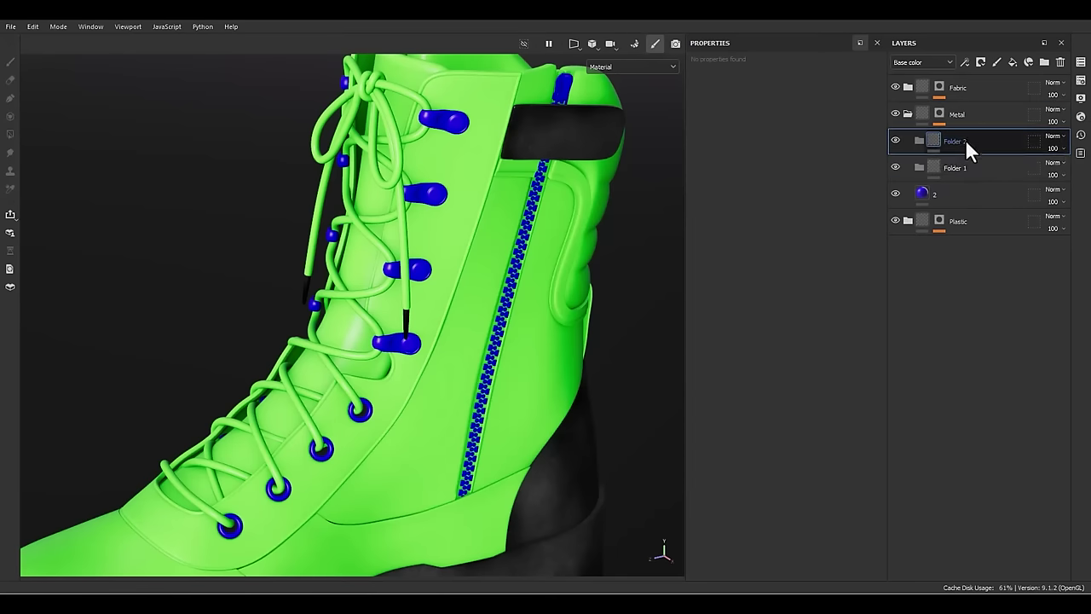
- Rename the two folders inside Metal as Copper for the lower one and Steel for the upper one
double_click(952, 166)
key("BackSpace")
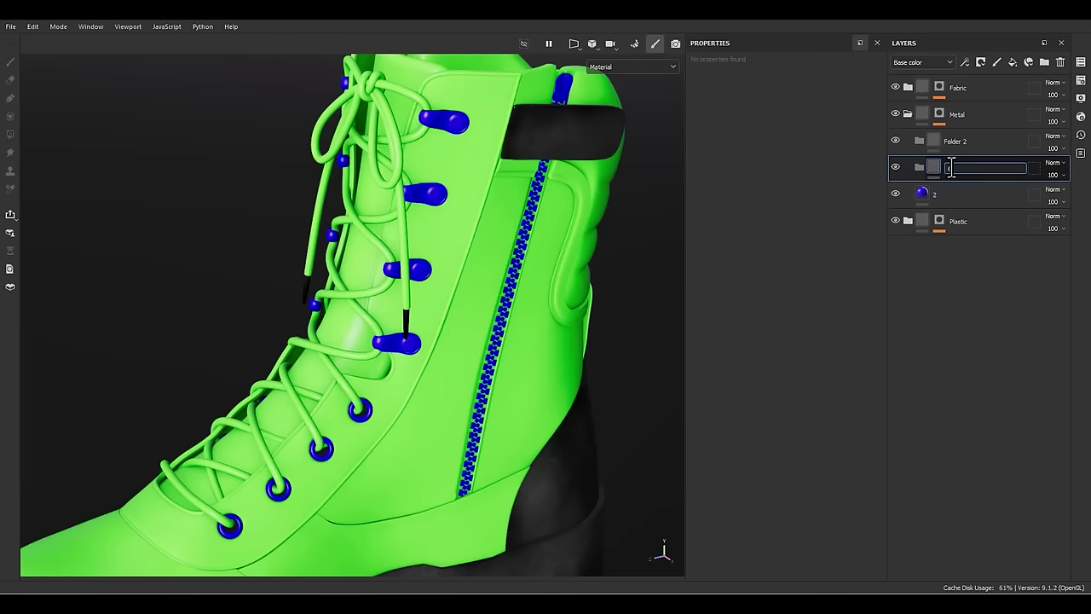
type("Copper")
key("Return")
double_click(963, 140)
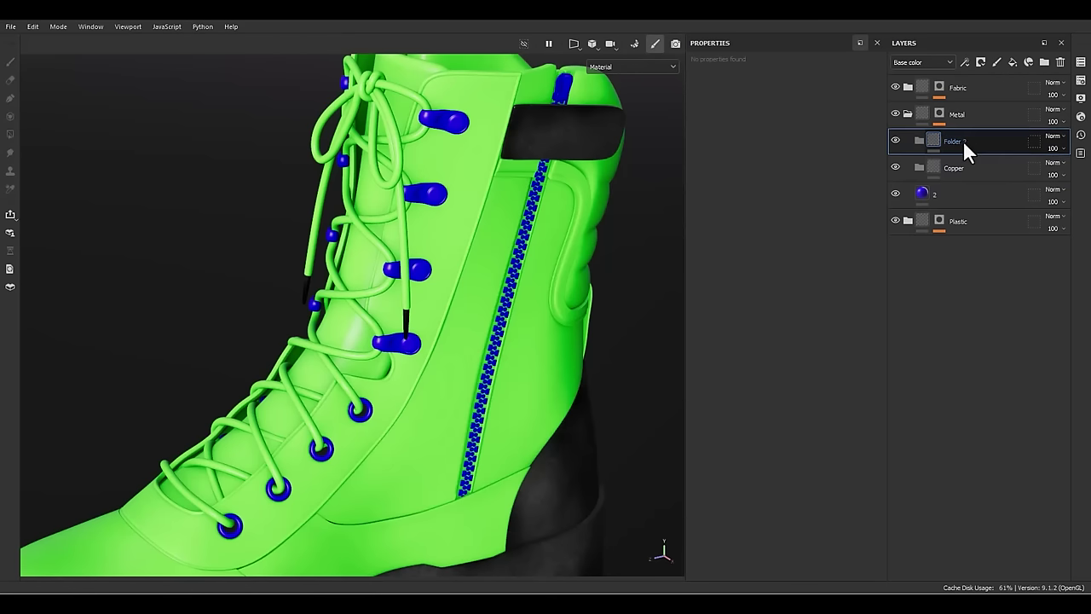
type("Steel")
key("Return")
- Add a dark steel smart material to the Steel folder and give the folder a black mask
left_click(1027, 63)
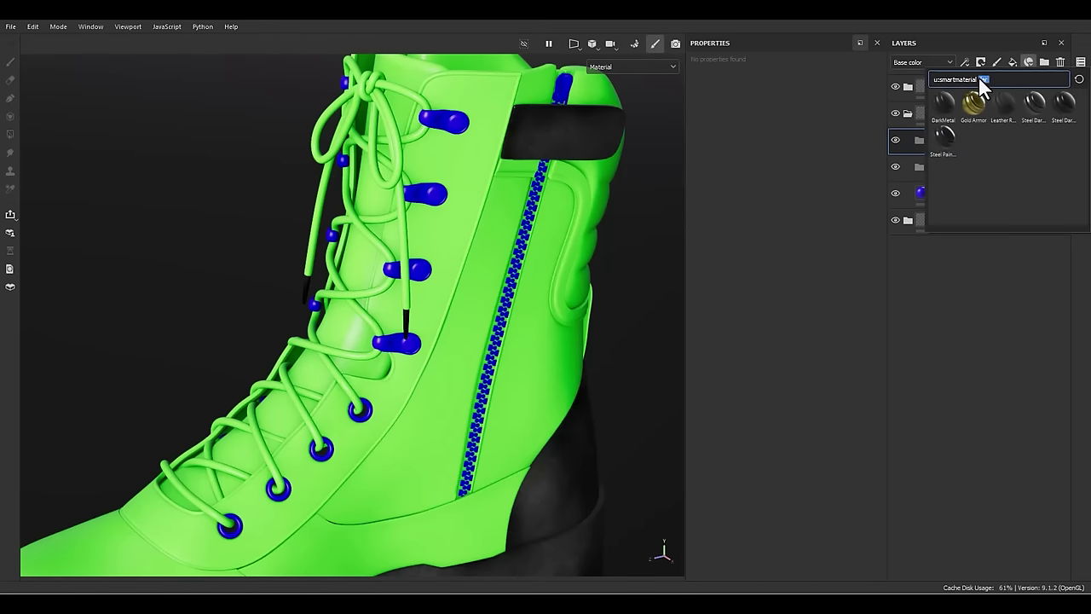
left_click_drag(1037, 111, 951, 165)
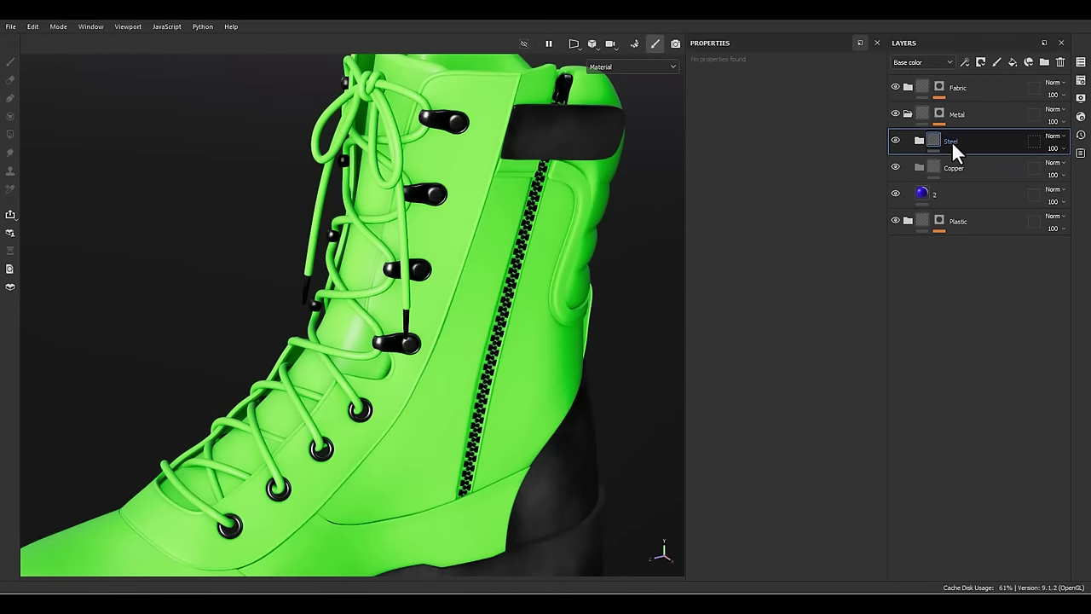
right_click(952, 141)
left_click(968, 27)
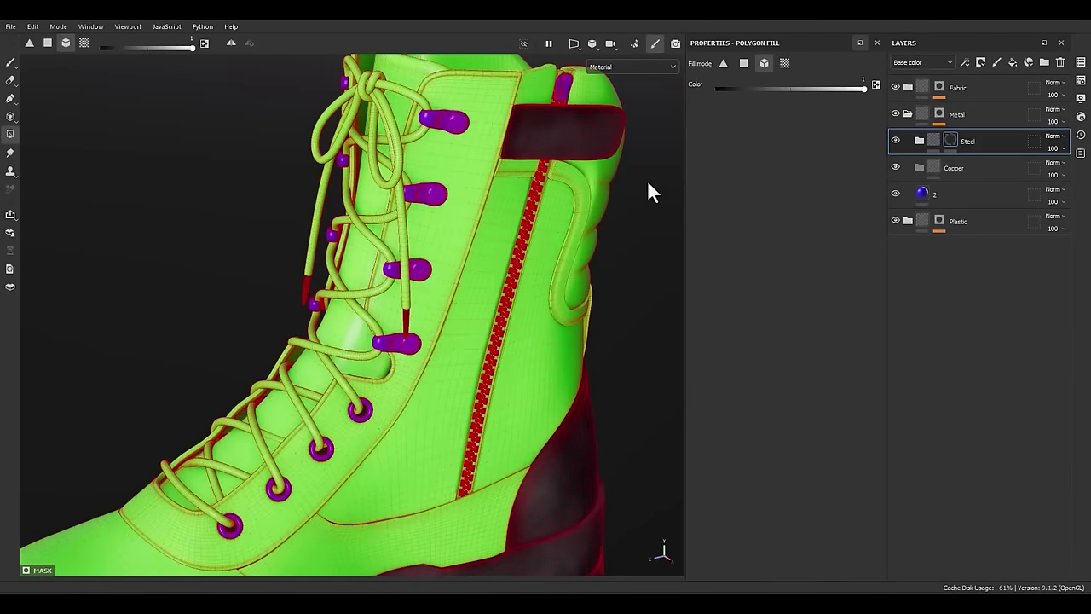
- Fill the zipper pull and zipper teeth white in the Steel folder's mask with the mesh-based polygon fill
left_click_drag(648, 183, 629, 194, "alt")
scroll(615, 127, "up", 3)
left_click(950, 139, "alt")
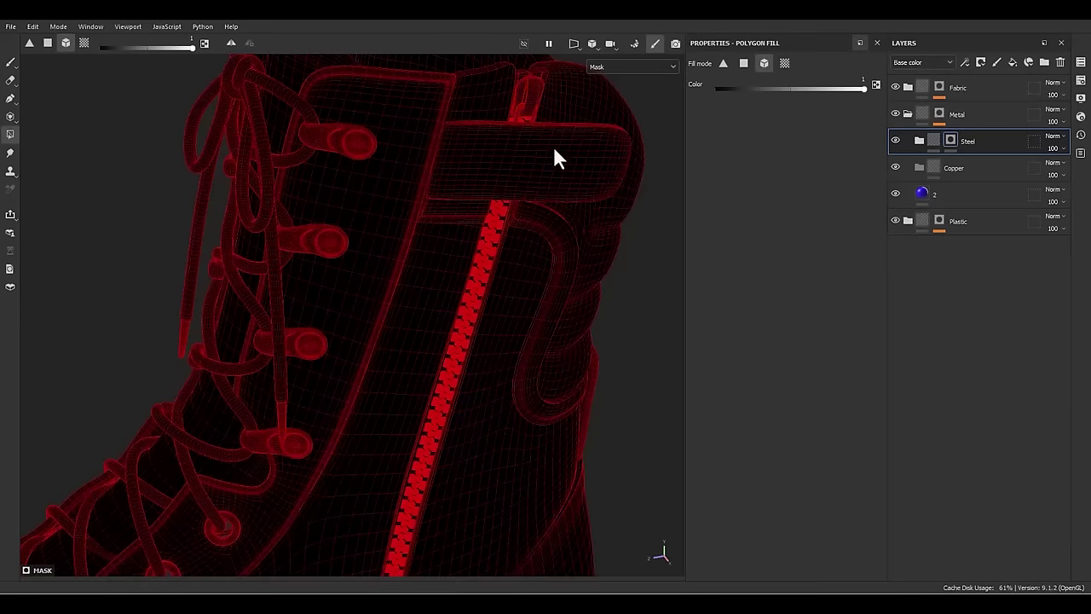
scroll(529, 89, "up", 3)
left_click(529, 95)
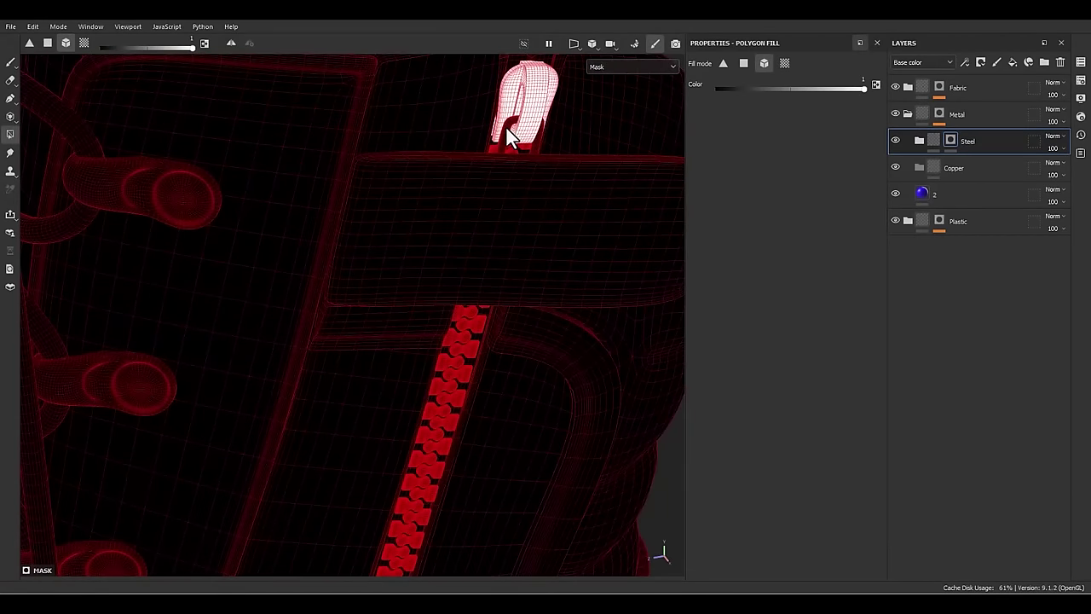
scroll(512, 145, "up", 3)
scroll(521, 160, "down", 5)
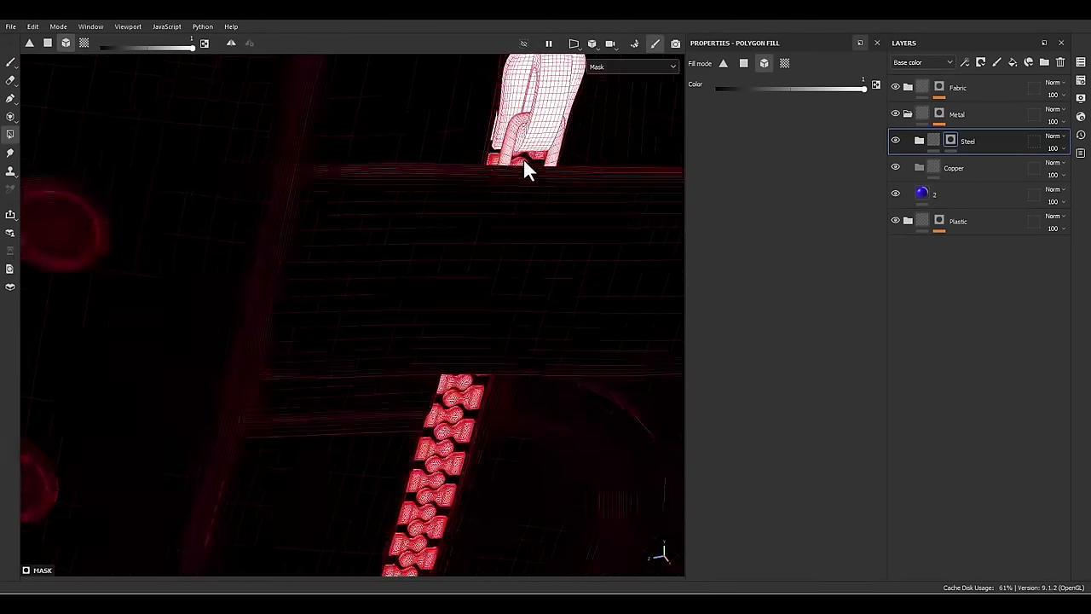
scroll(526, 146, "down", 2)
left_click(936, 137)
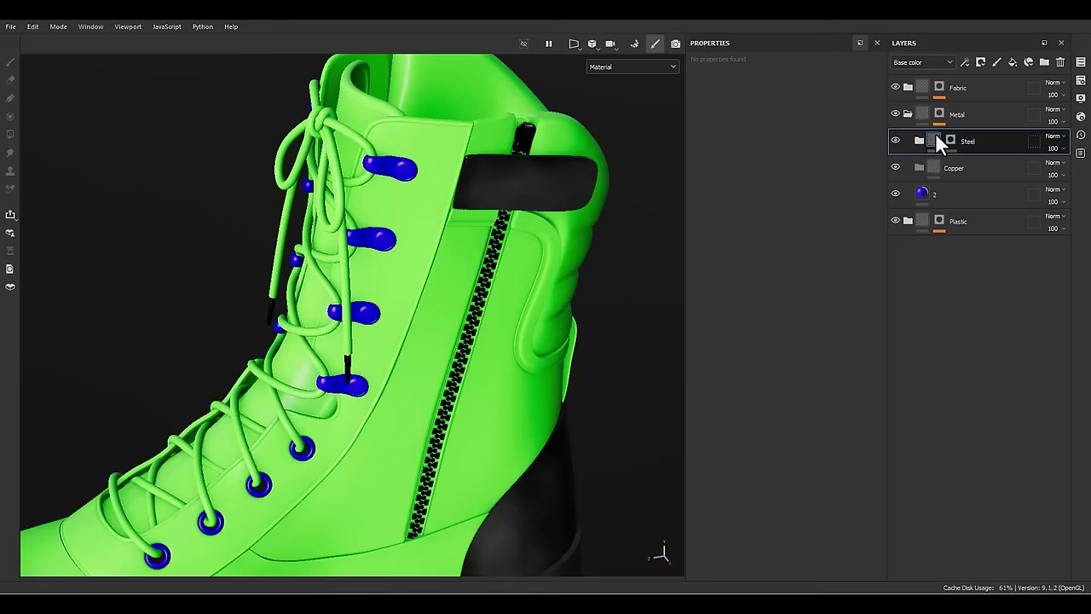
- Examine the steel material on the zipper teeth and pull up close and under different lighting
left_click_drag(458, 344, 504, 119, "alt")
middle_click_drag(504, 120, 487, 272, "alt")
right_click_drag(495, 256, 608, 362, "alt")
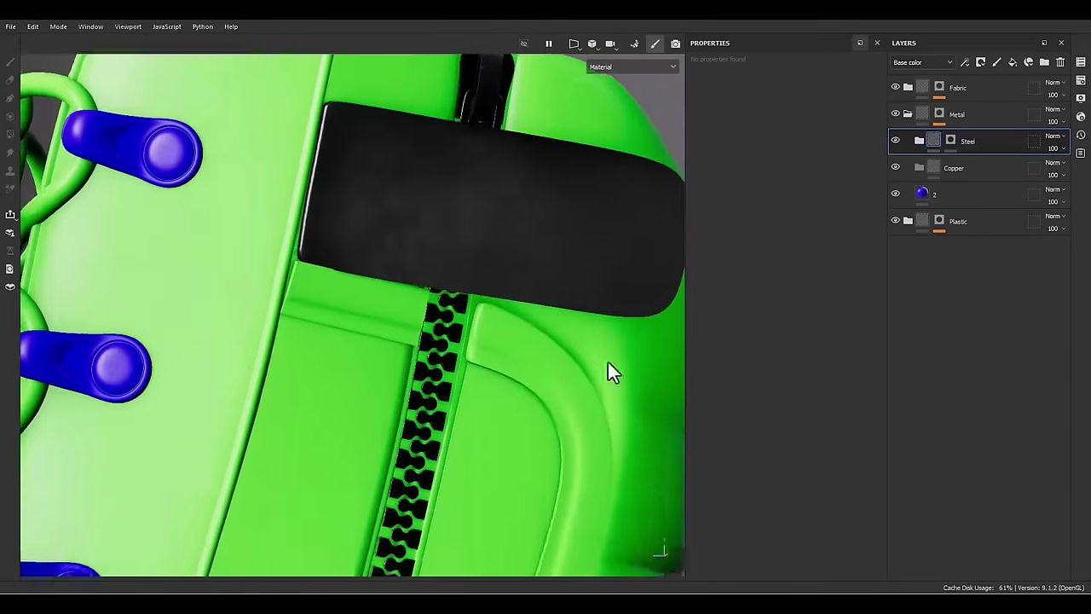
middle_click_drag(484, 139, 498, 305, "alt")
right_click_drag(498, 306, 521, 421, "shift")
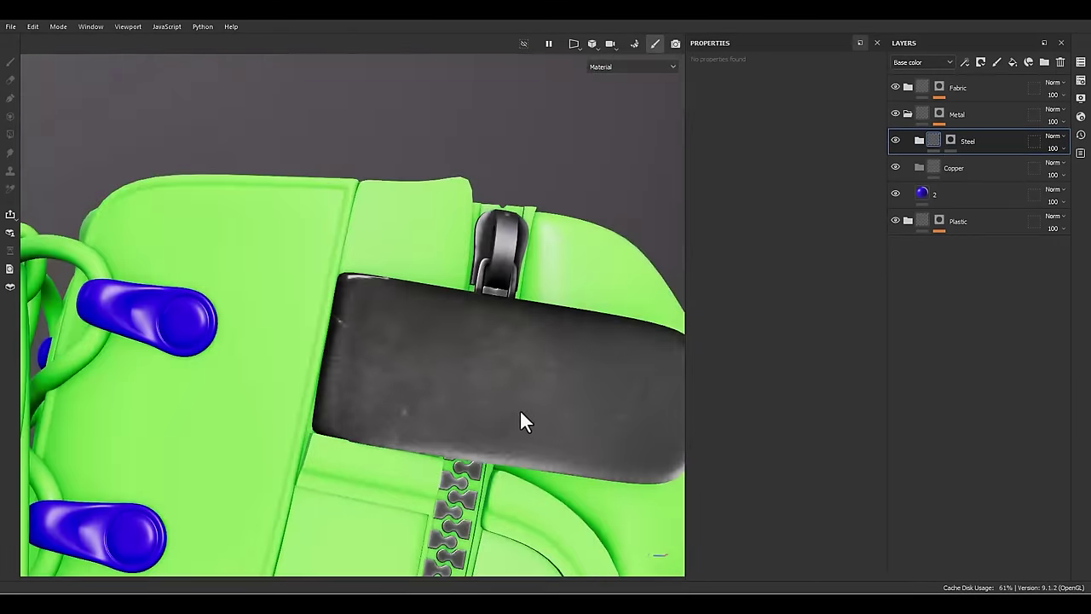
middle_click_drag(521, 421, 638, 197, "alt")
right_click_drag(639, 196, 431, 12, "alt")
middle_click_drag(445, 368, 537, 215, "alt")
left_click_drag(537, 215, 561, 245, "alt")
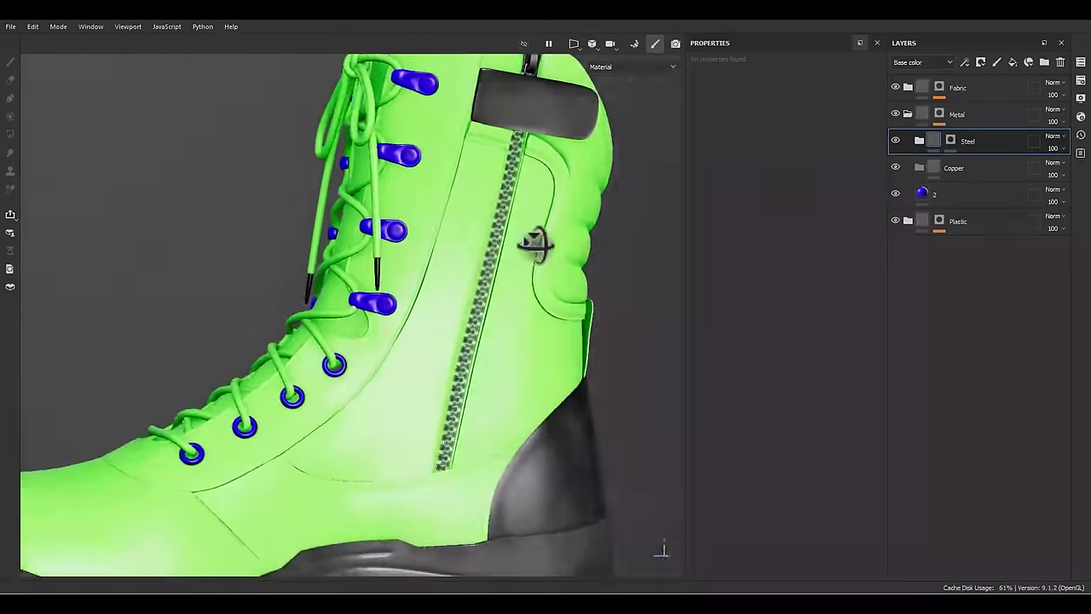
middle_click_drag(540, 260, 588, 256, "alt")
- Add a fill layer inside the Copper folder and name it BaseMetal
left_click(956, 165)
right_click(956, 164)
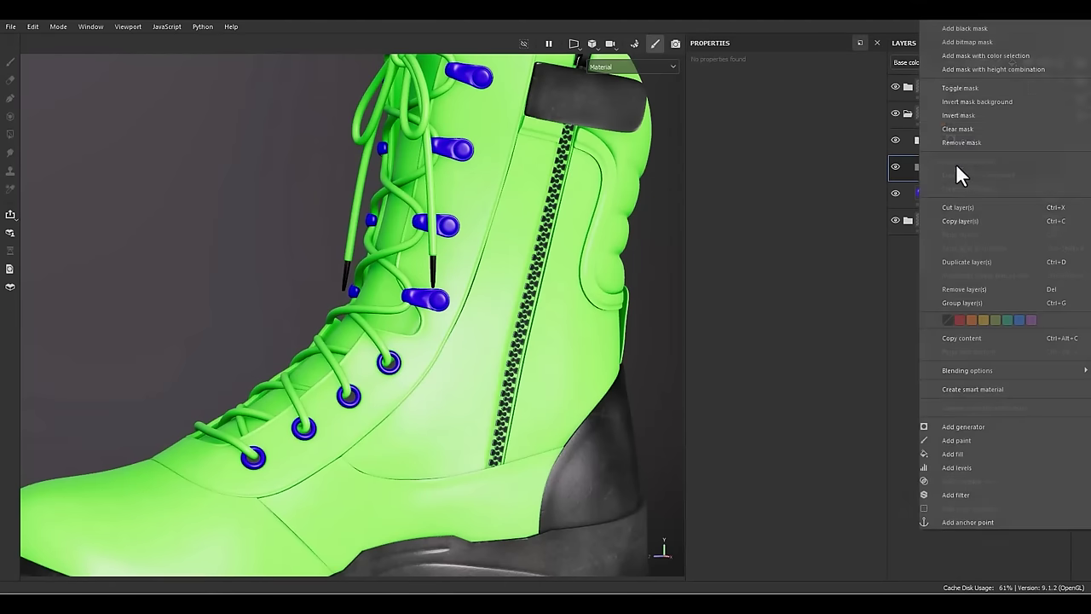
left_click(902, 164)
left_click(1014, 63)
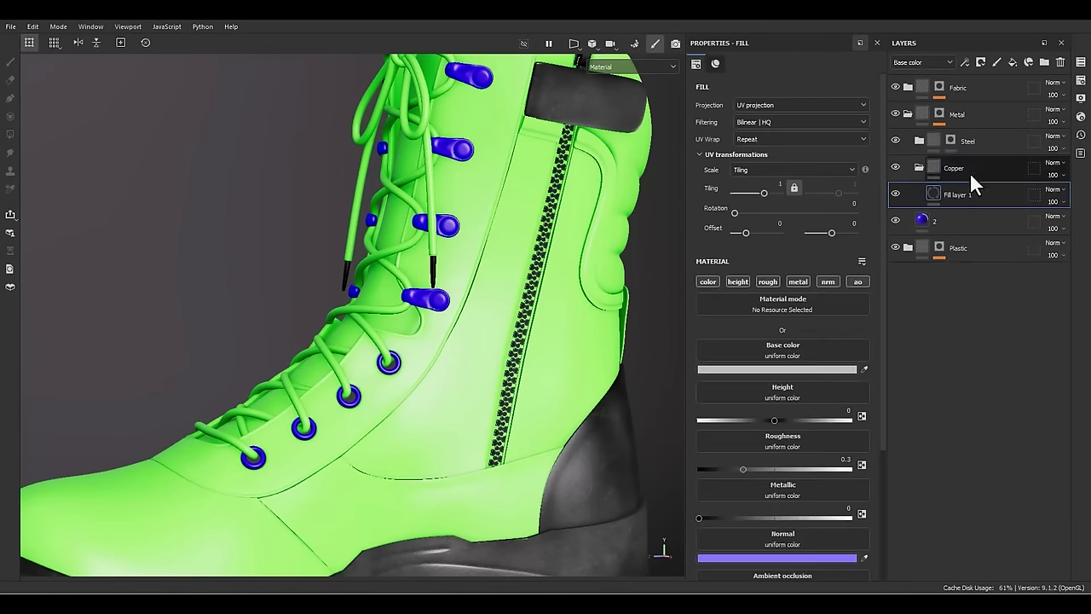
double_click(956, 195)
key("Return")
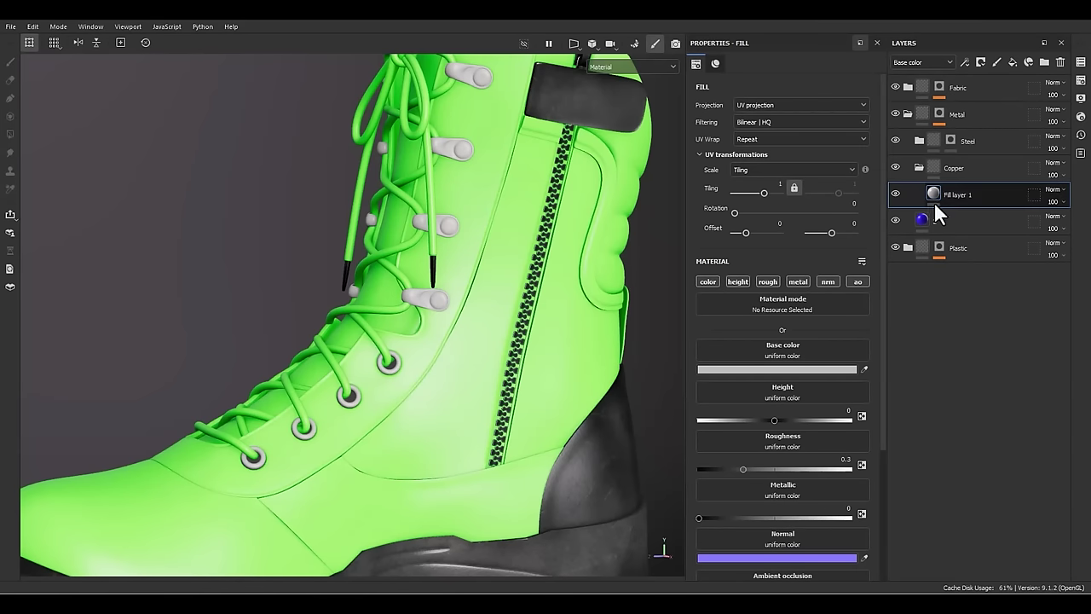
double_click(955, 194)
key("BackSpace")
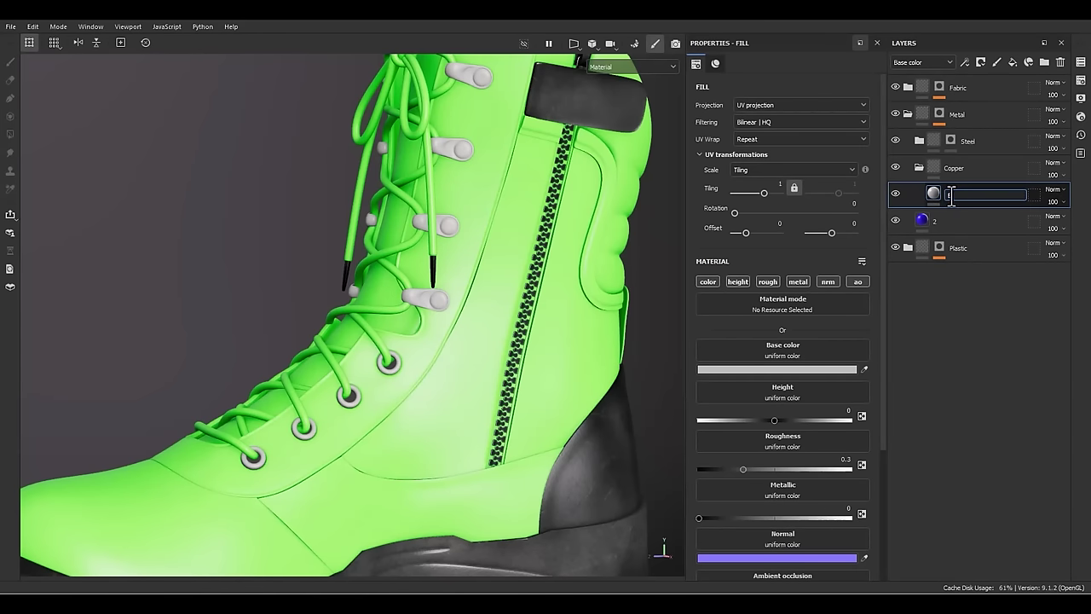
type("BaseMetal")
key("Return")
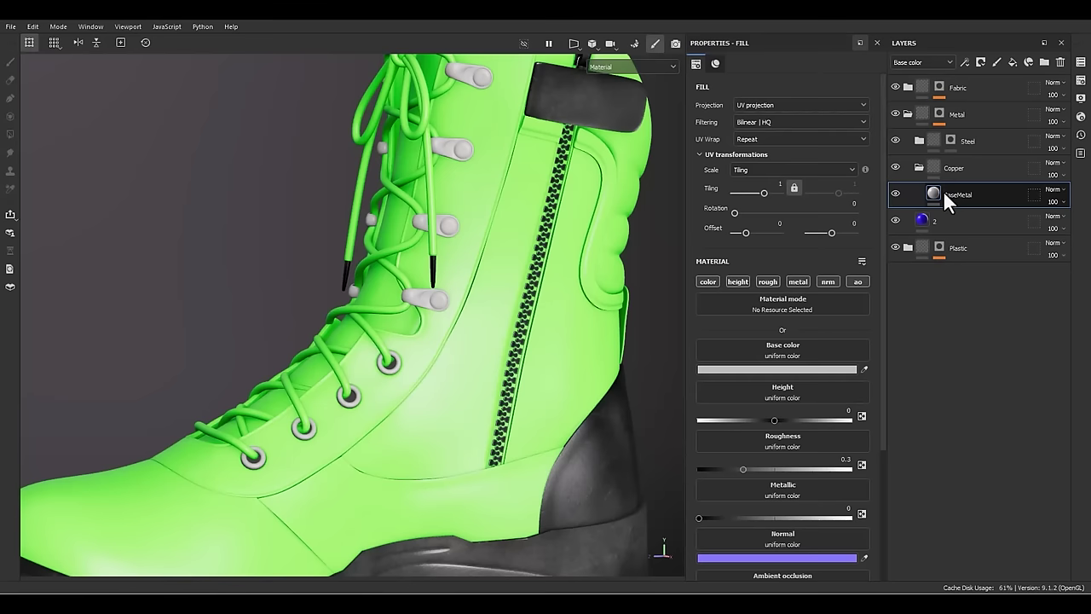
- Change the BaseMetal layer's base color to the pale gold DBC681
left_click(764, 371)
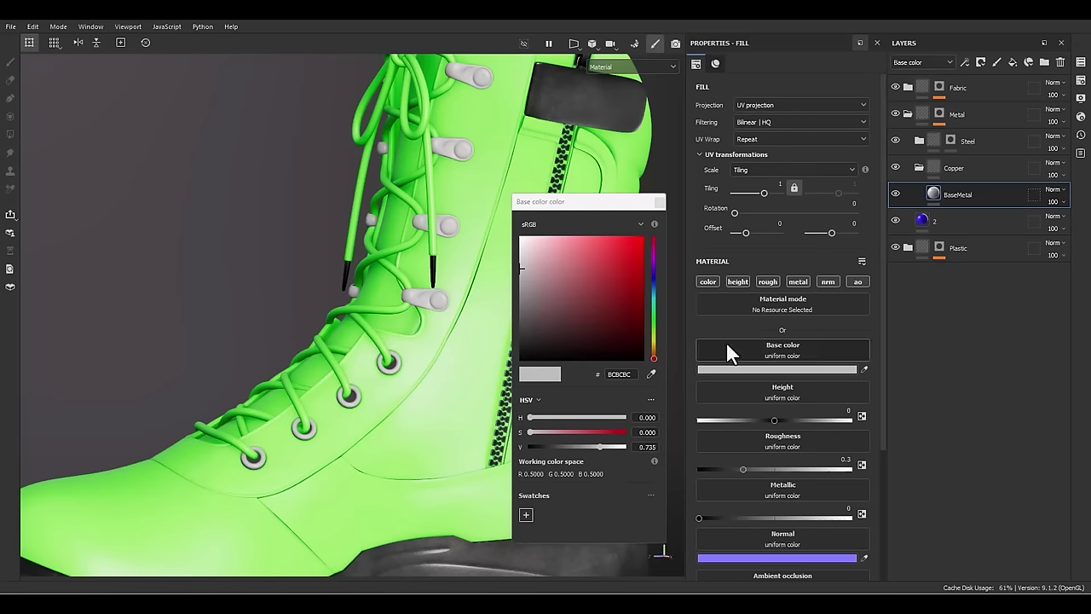
left_click(577, 271)
left_click(570, 254)
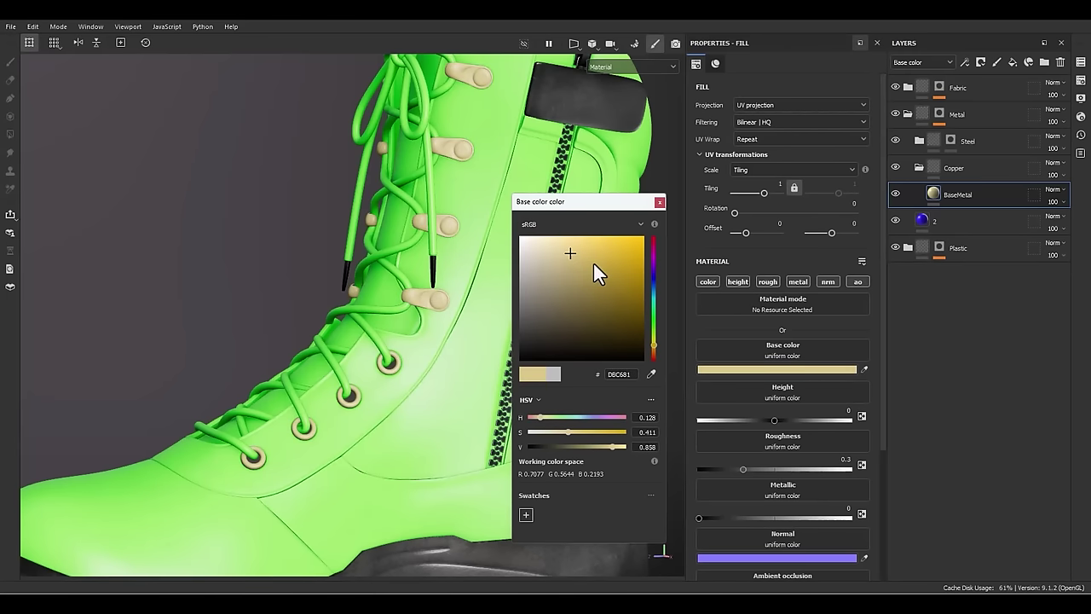
left_click(659, 203)
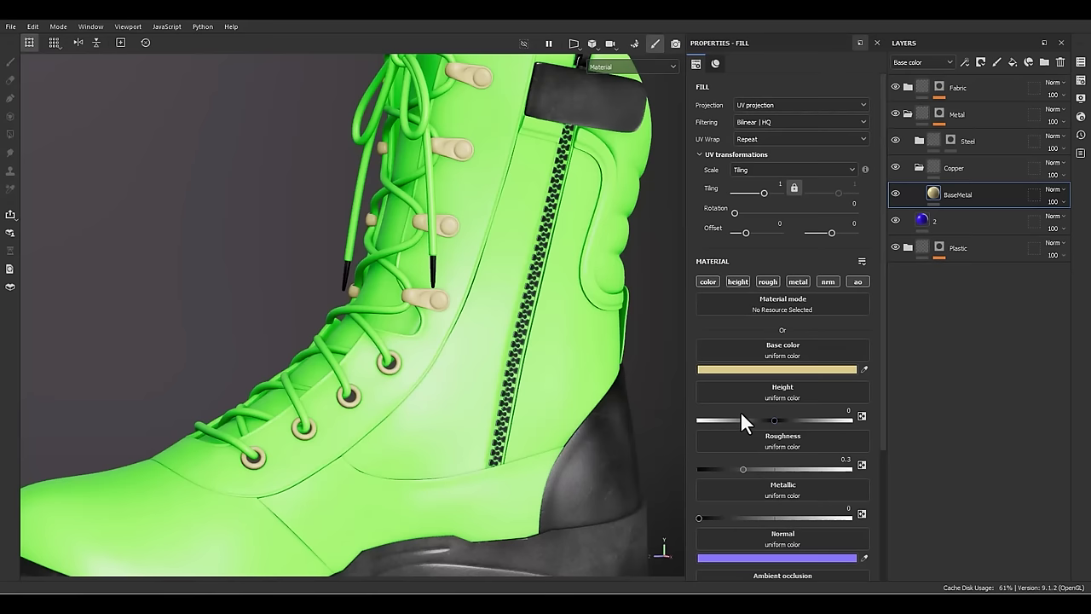
- Set BaseMetal's roughness to 0.15 and metallic to 1, and check the lace hooks and eyelets
left_click(824, 459)
type(".15")
key("Return")
left_click_drag(375, 320, 479, 341, "alt")
scroll(736, 441, "down", 2)
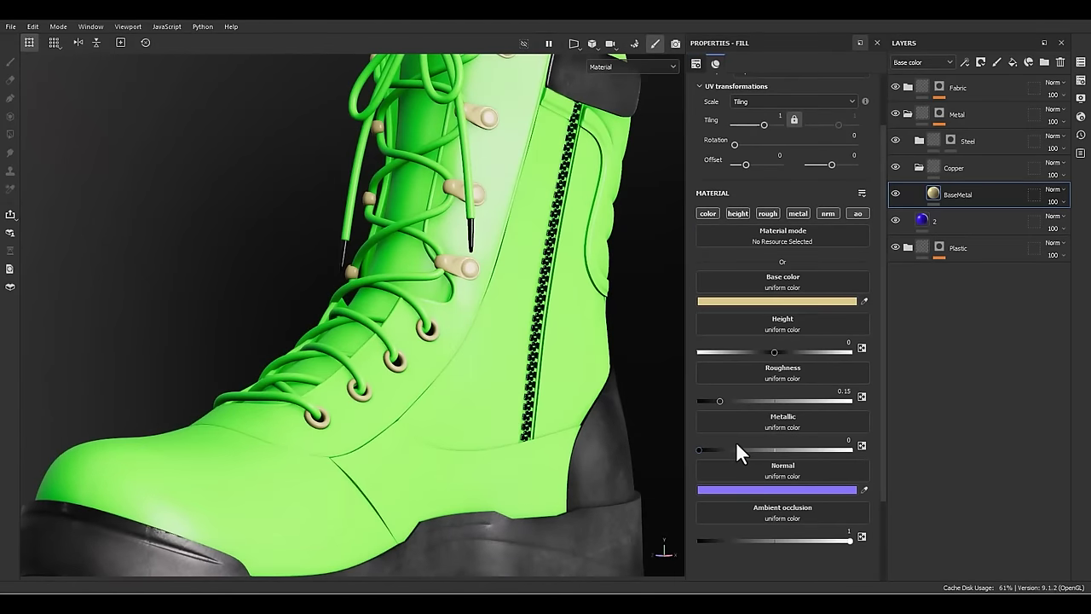
left_click_drag(756, 449, 972, 457)
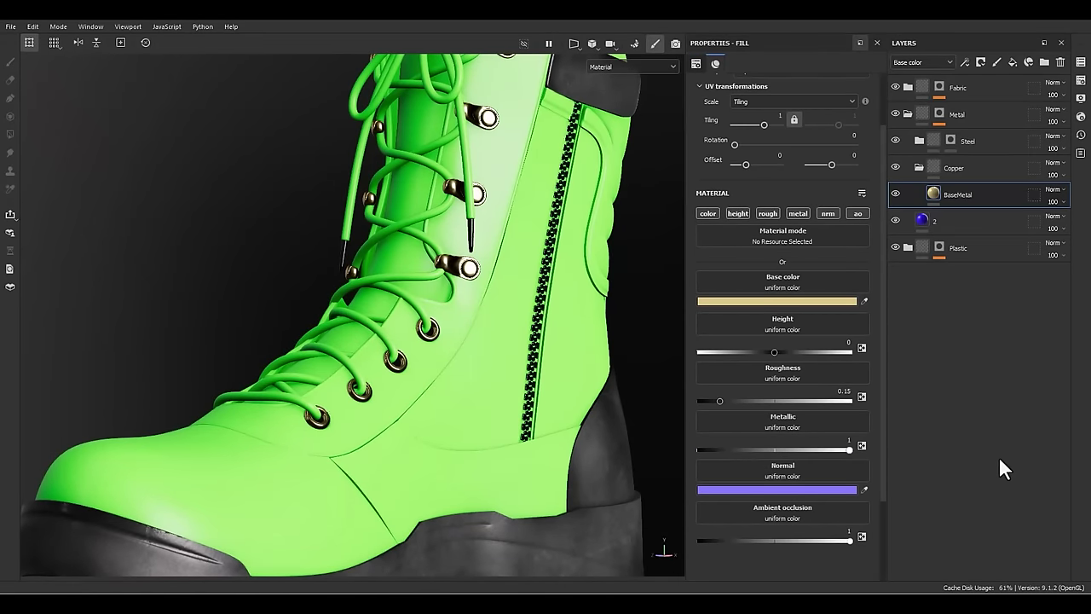
scroll(487, 246, "up", 3)
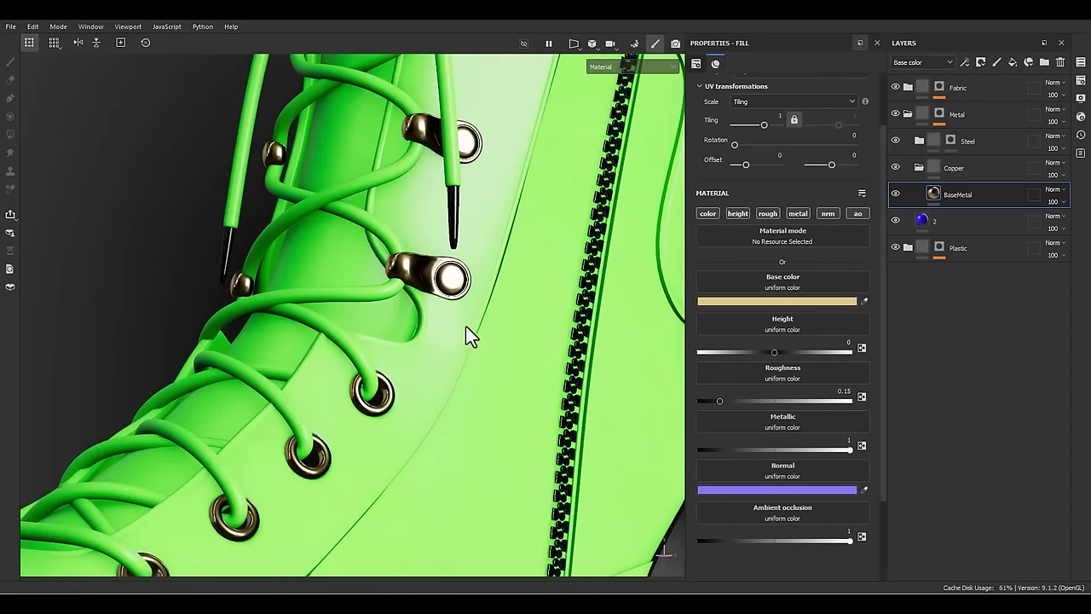
right_click_drag(456, 348, 503, 335, "shift")
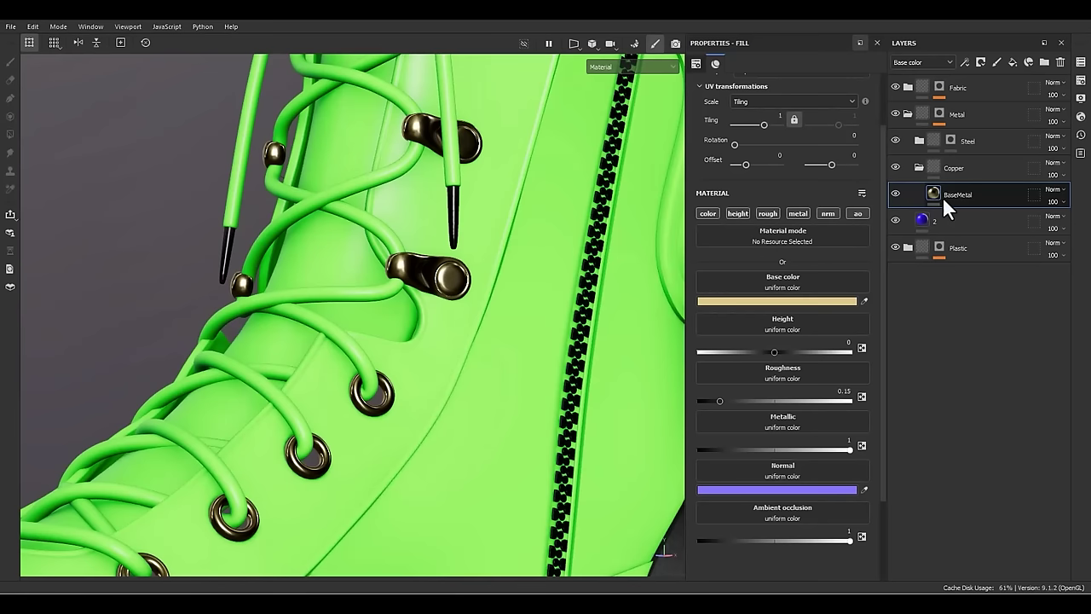
- Add a fill layer named Surface_Details above BaseMetal and keep only its height channel active
left_click(1015, 62)
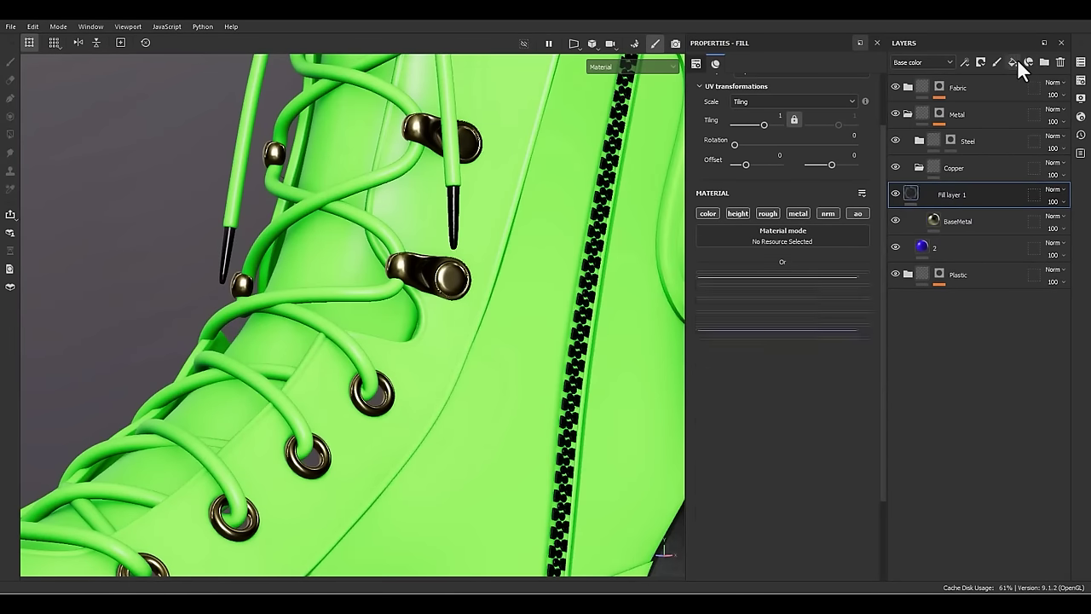
double_click(957, 195)
key("BackSpace")
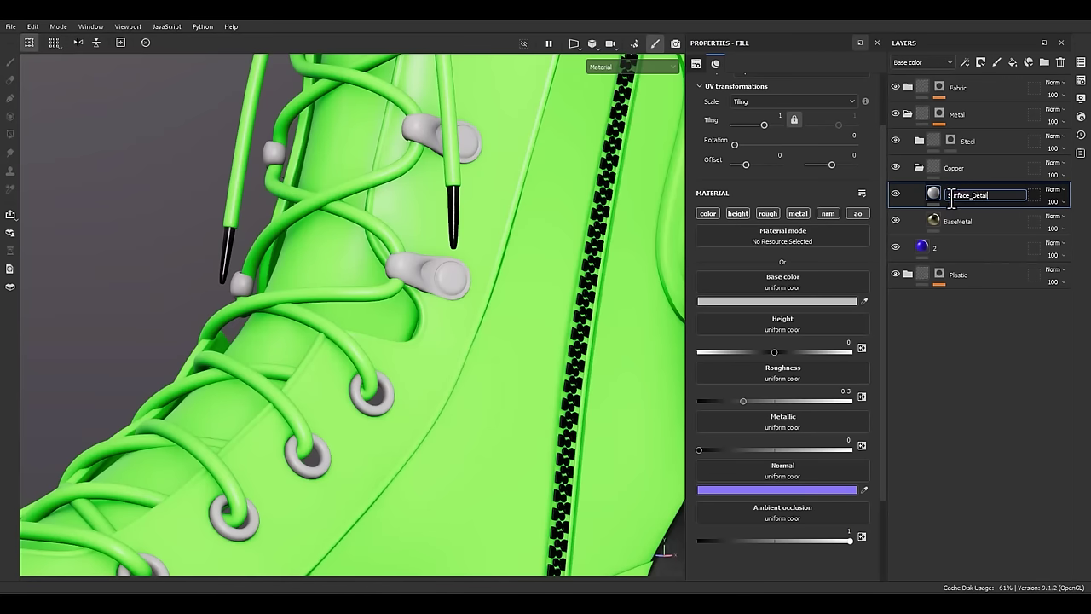
type("Surface_Details")
key("Return")
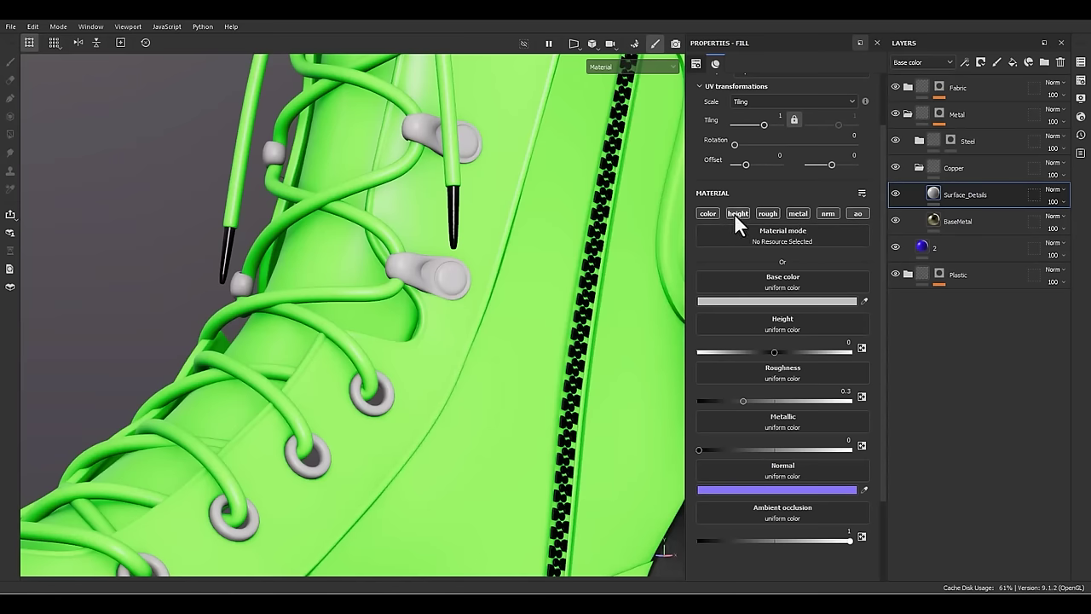
left_click(734, 213)
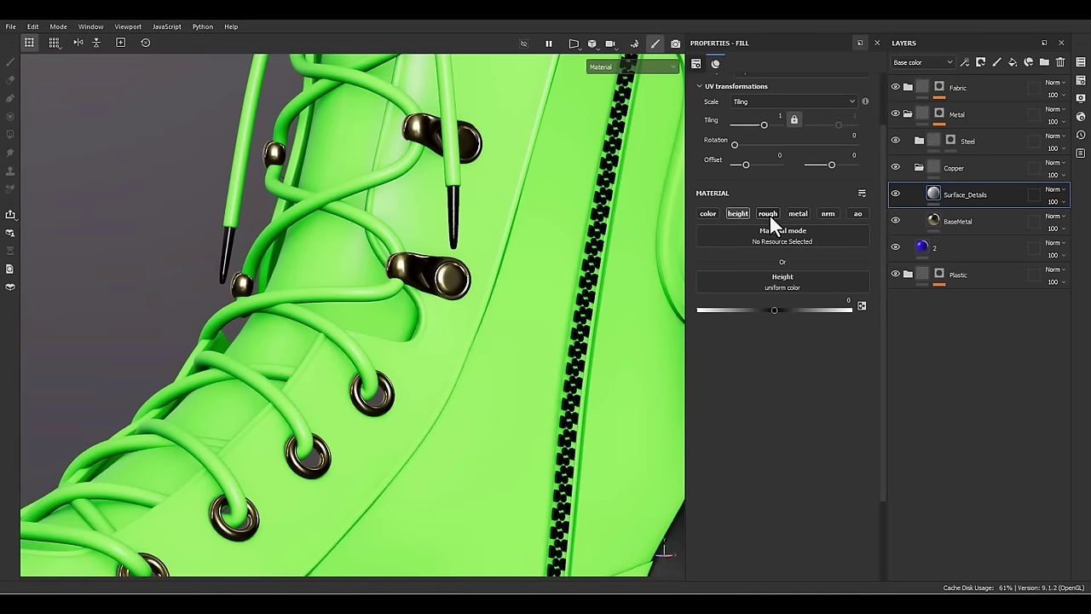
- Enable roughness alongside height on Surface_Details, and set height to 0.1 and roughness to 0.45
left_click(770, 216)
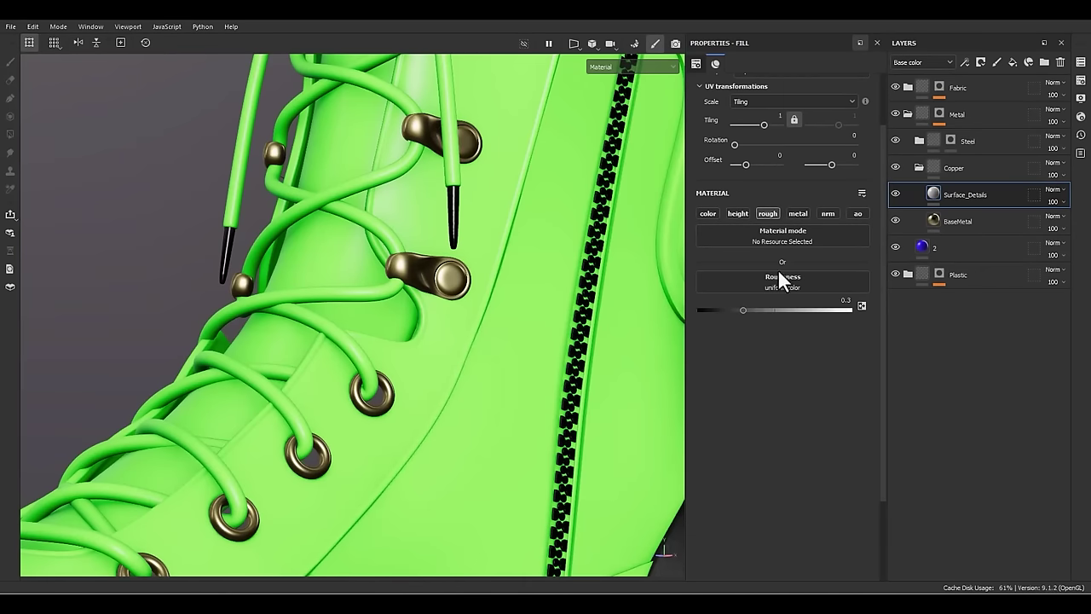
left_click(740, 213)
left_click(848, 300)
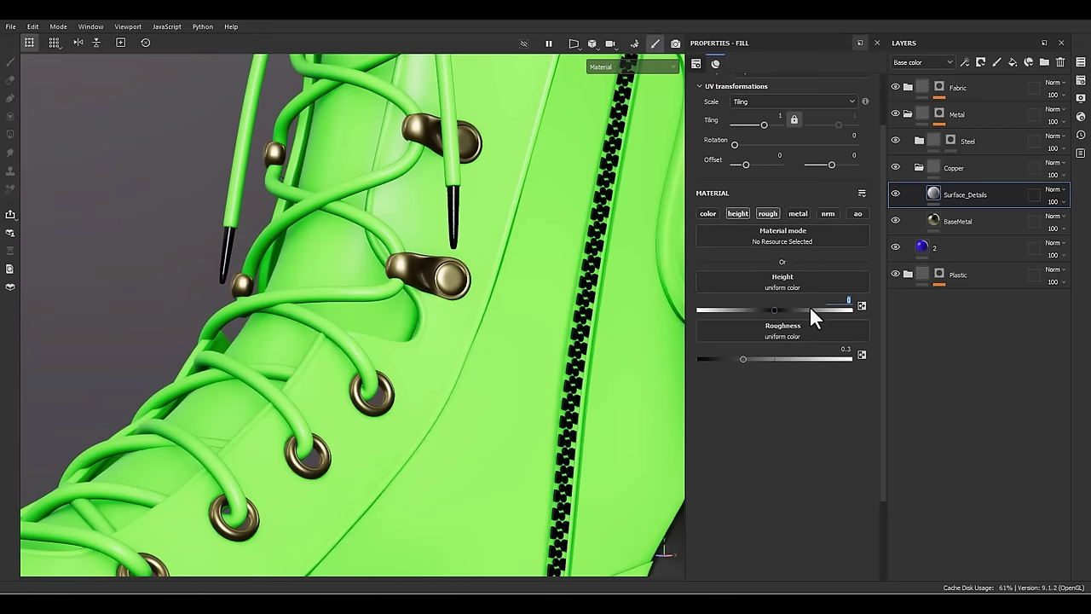
type("0.1")
key("Return")
type(".45")
key("Return")
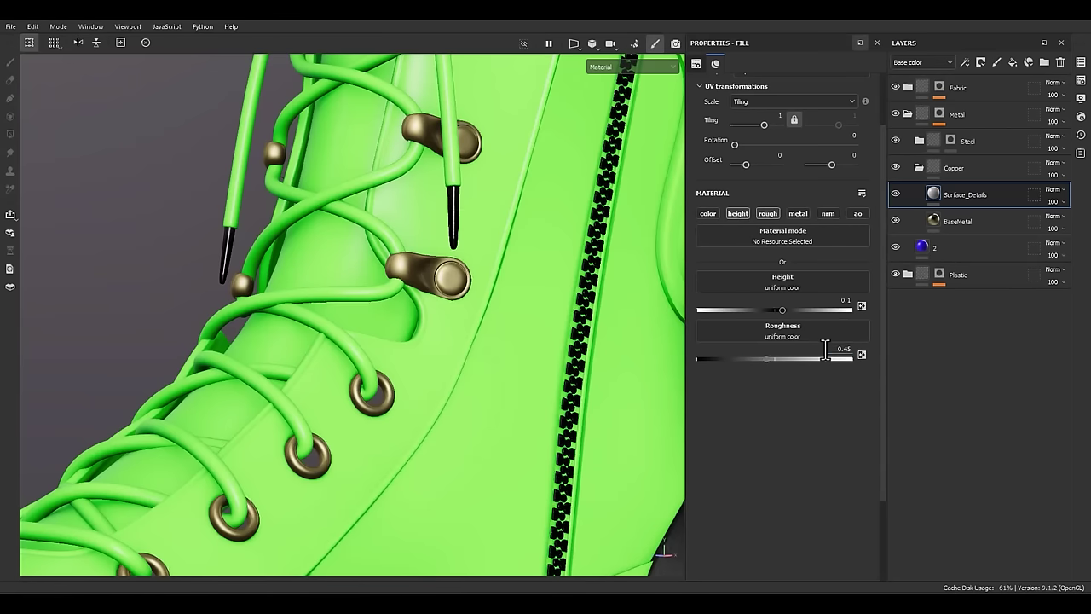
- Add a mask to Surface_Details with a fill effect that uses the BnW Spots 2 grunge texture
right_click(958, 194)
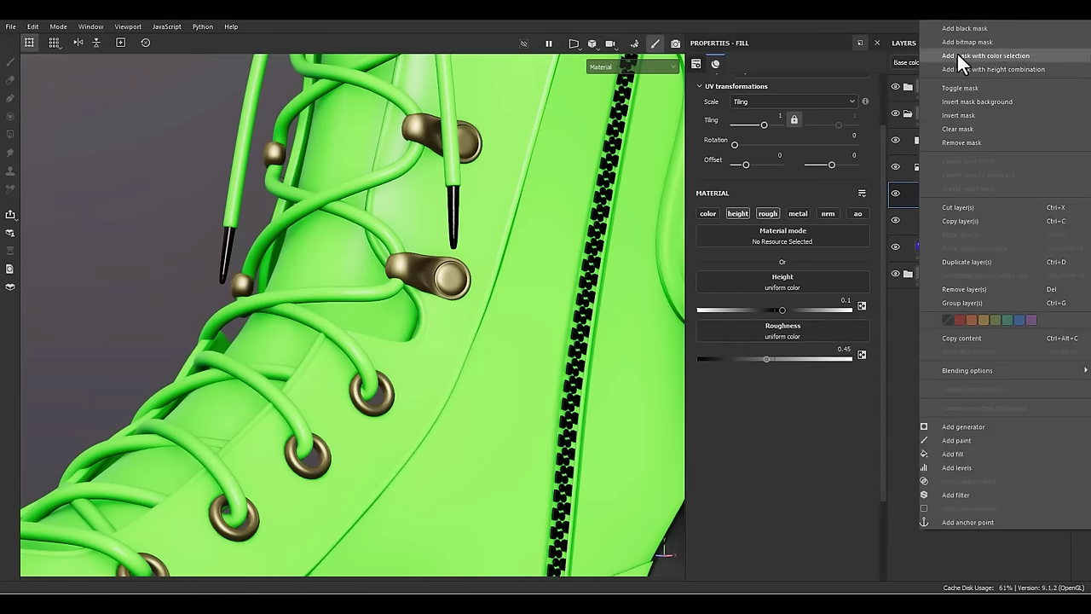
left_click(959, 67)
right_click(954, 194)
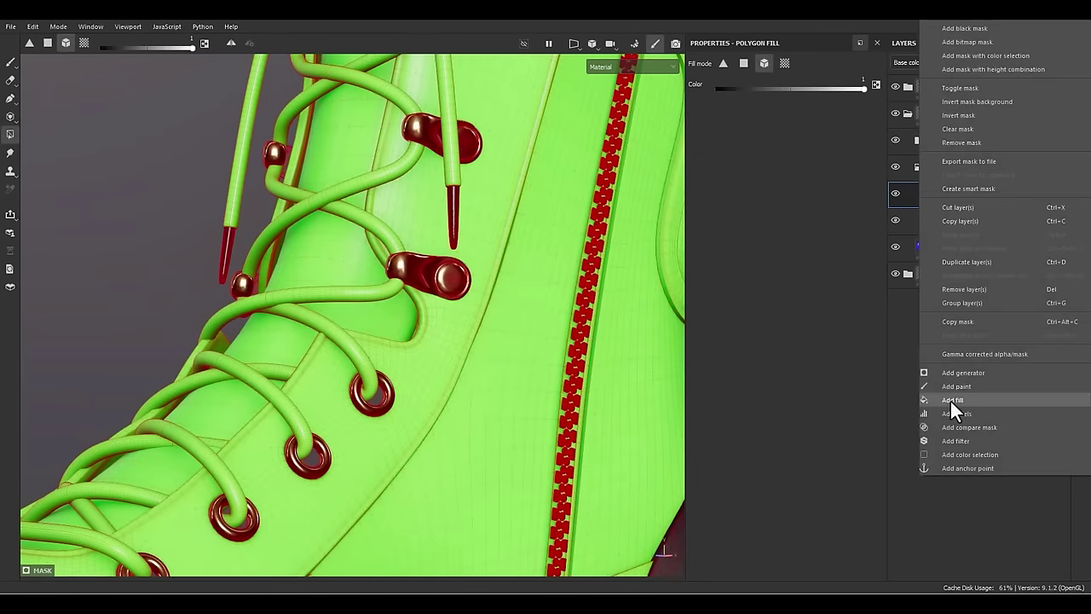
left_click(949, 399)
left_click(774, 216)
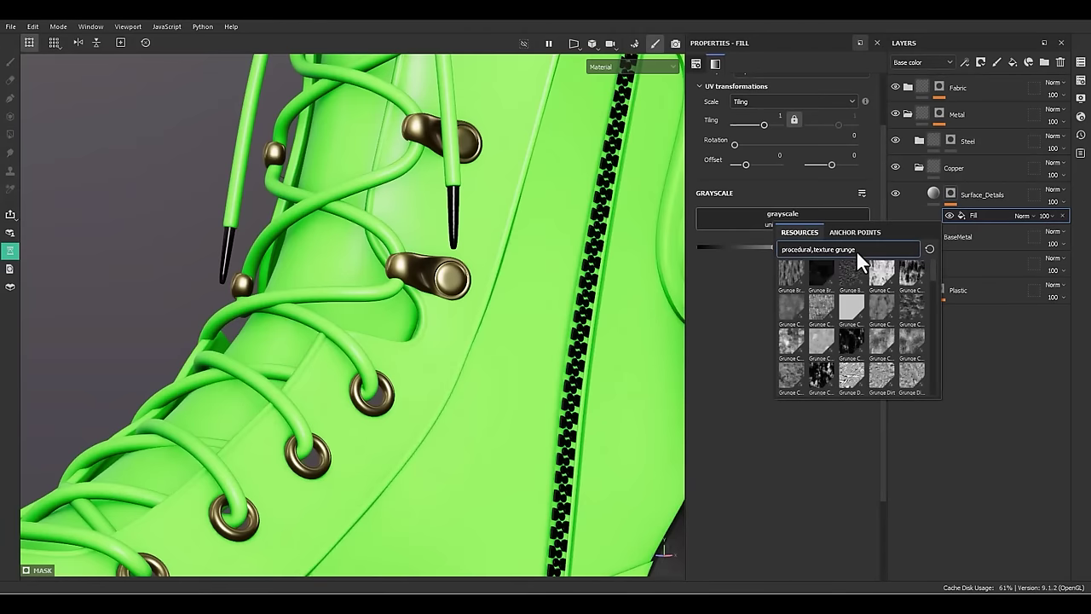
left_click_drag(857, 250, 835, 248)
type("bnw")
left_click(812, 273)
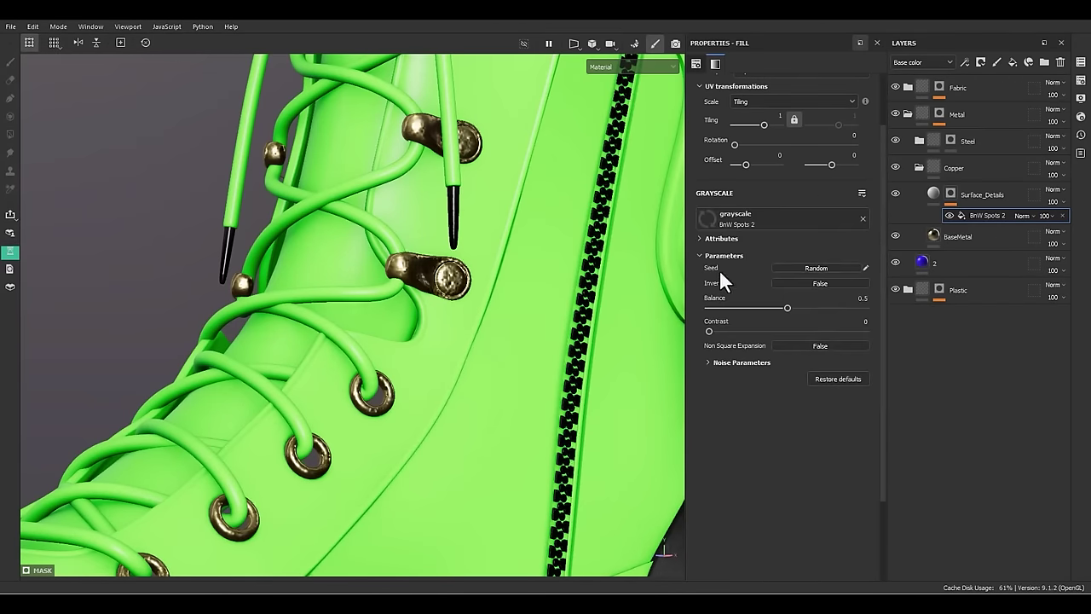
- View the Surface_Details mask on its own and set the BnW Spots 2 tiling to 2
scroll(446, 276, "up", 2)
left_click(950, 194, "alt")
left_click(986, 214)
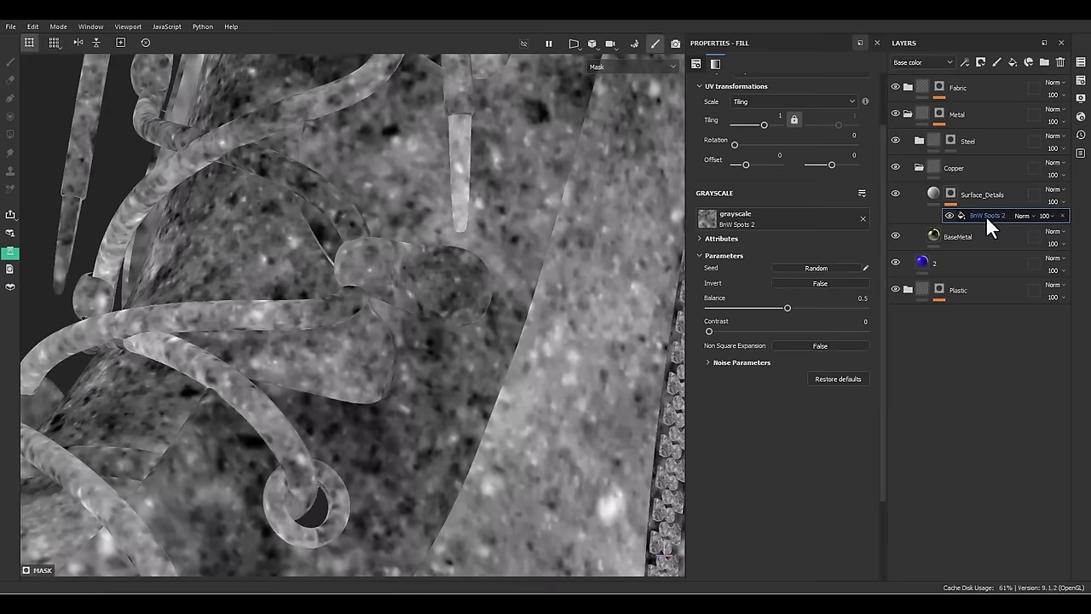
left_click(777, 117)
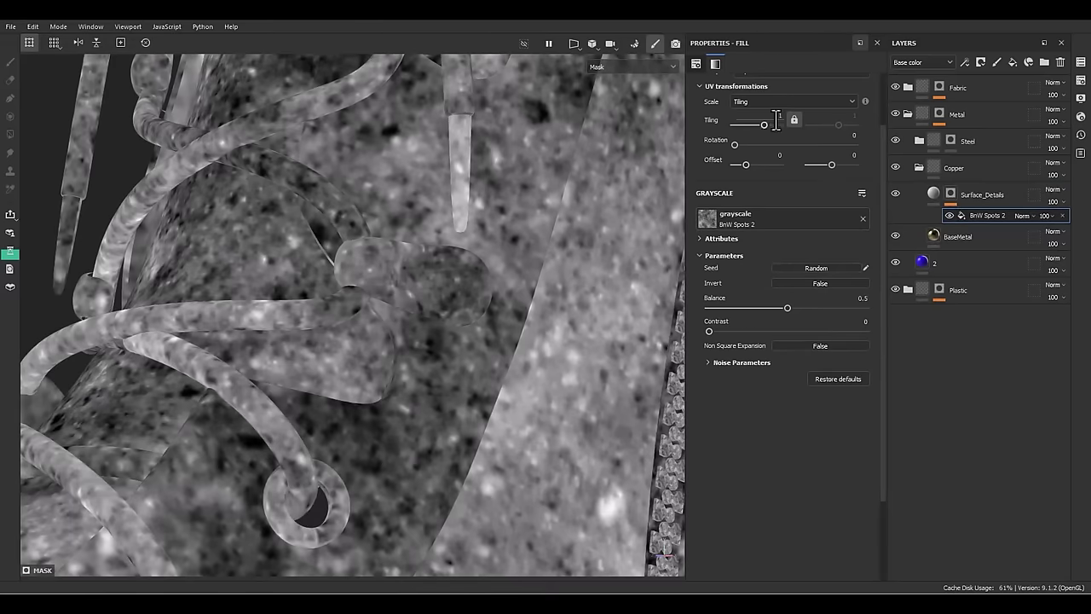
type("2")
key("Return")
- Add a Blur filter above BnW Spots 2 in the mask and return to the material view
right_click(982, 221)
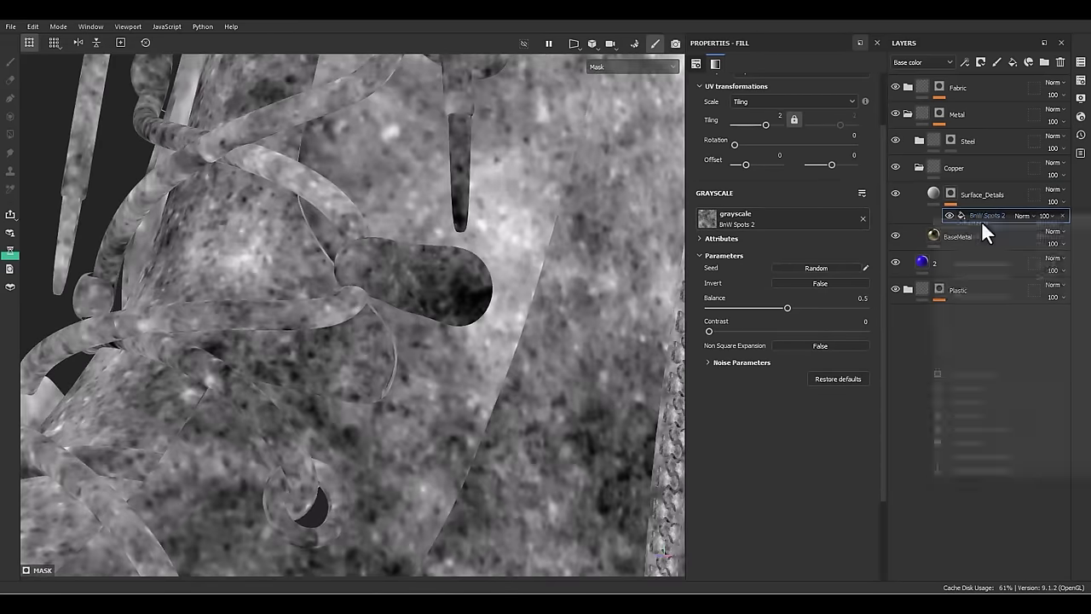
left_click(972, 447)
left_click(798, 96)
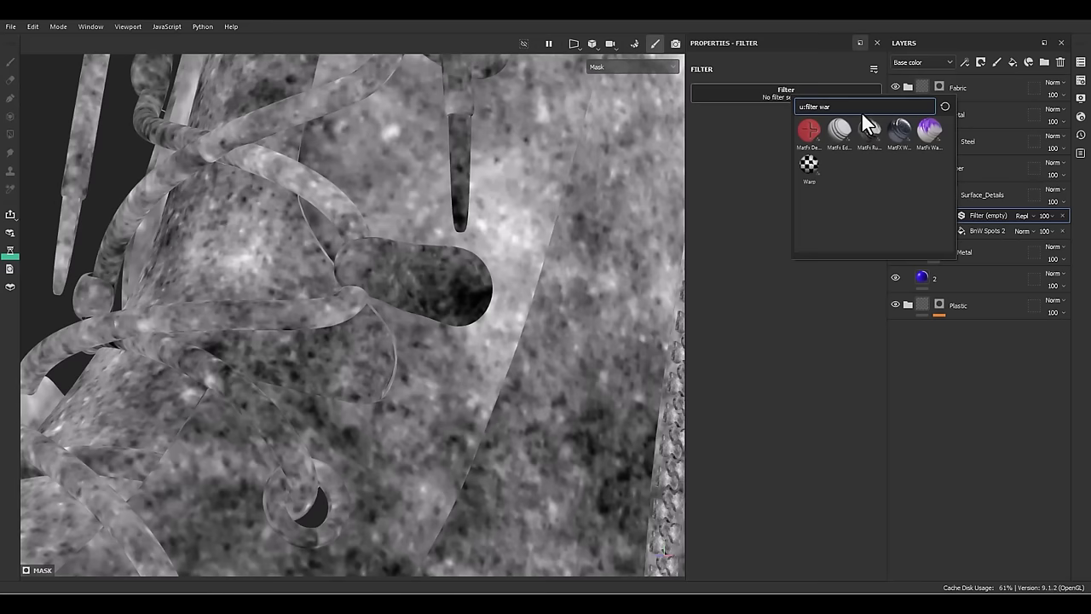
type("blur")
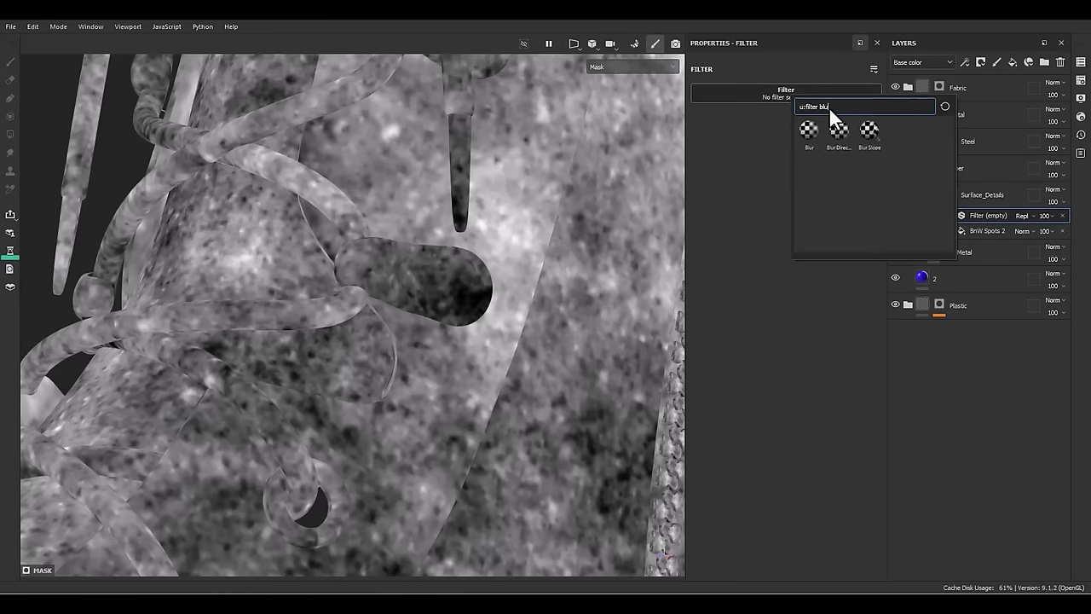
left_click(812, 132)
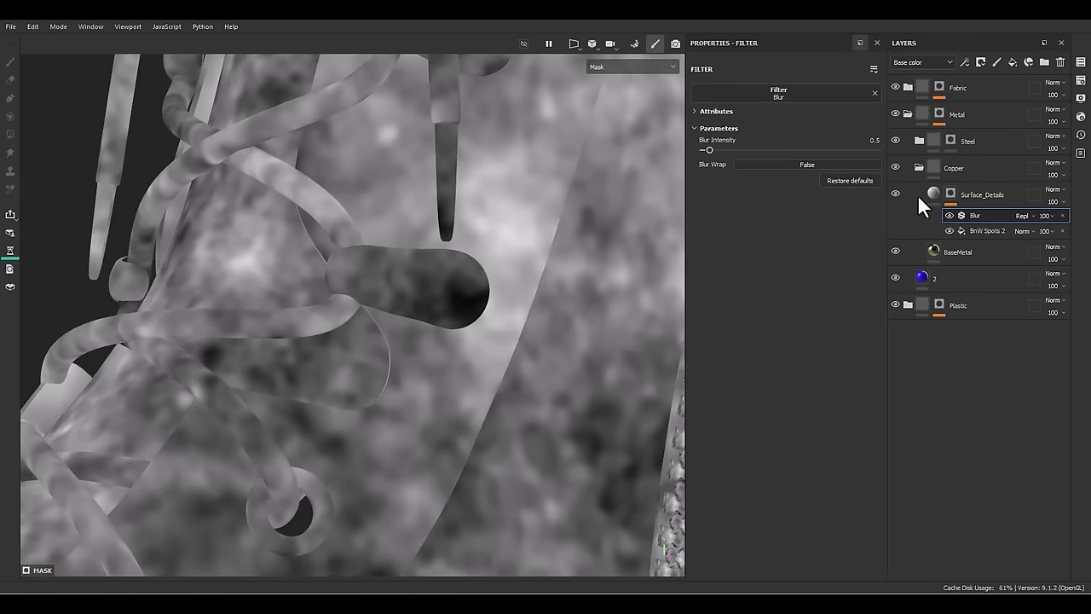
left_click(933, 191)
mouse_move(456, 303)
left_mouse_down("alt")
mouse_move(448, 341)
mouse_move(446, 304)
left_mouse_up("alt")
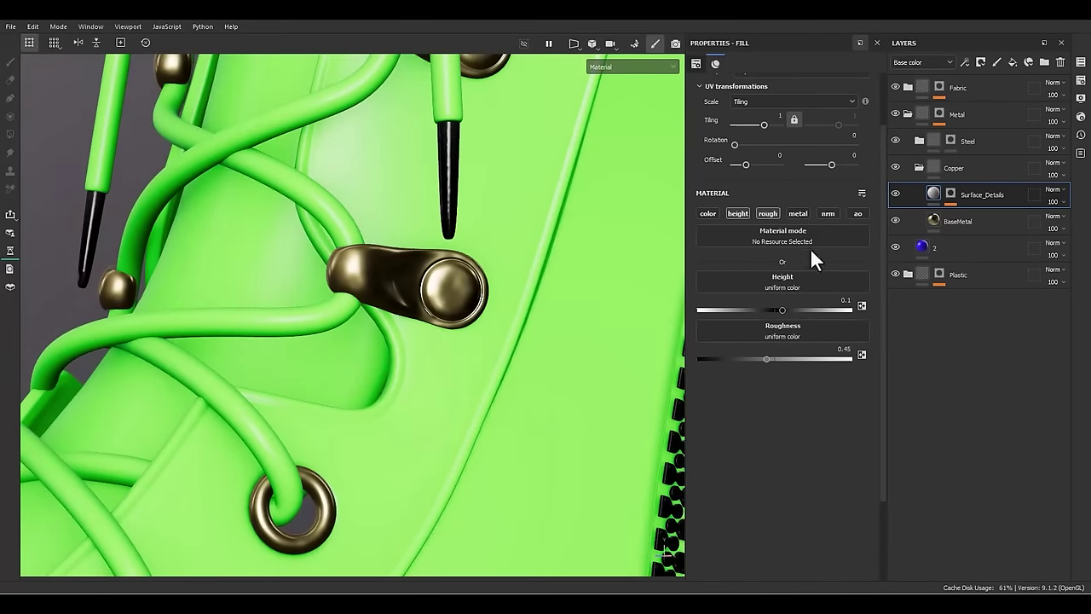
- Try a stronger height on Surface_Details, undo the change, and inspect the hooks and eyelets
left_click_drag(782, 309, 800, 309)
key("ctrl+z")
left_click_drag(446, 311, 502, 319, "alt")
right_click_drag(502, 319, 439, 418, "alt")
middle_click_drag(439, 417, 559, 195, "alt")
left_click_drag(559, 299, 545, 273, "alt")
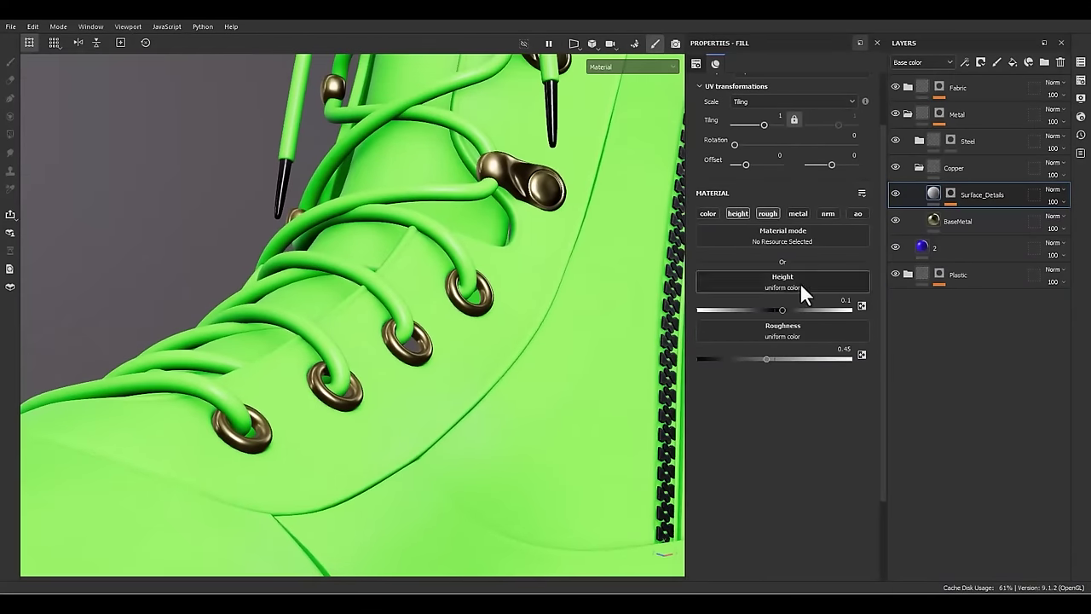
- Add a MatFinish Galvanized filter to the BaseMetal layer
left_click(953, 221)
right_click(952, 222)
left_click(947, 496)
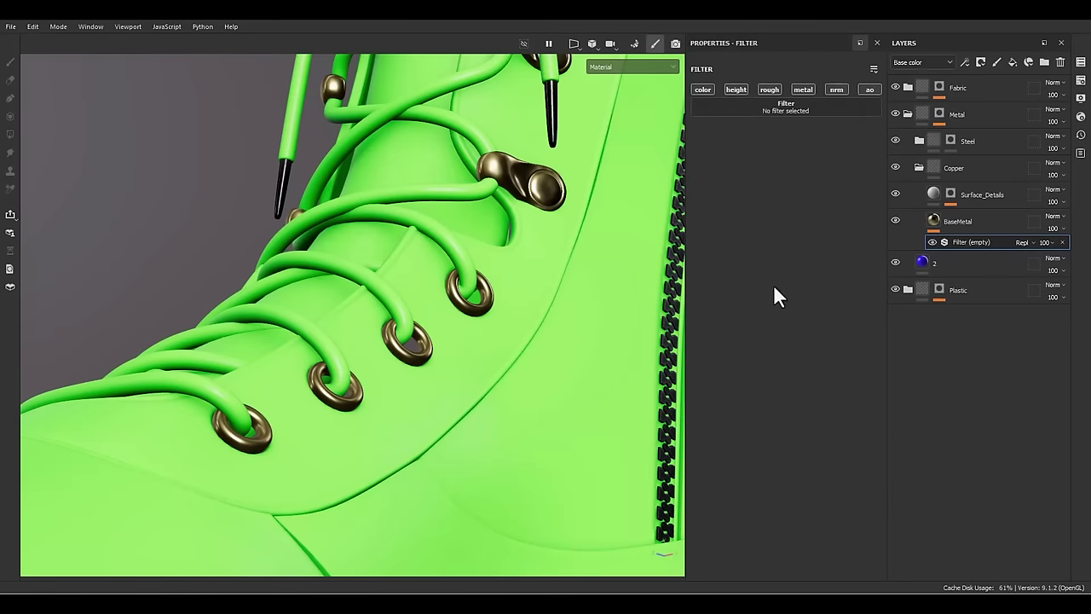
left_click(789, 103)
key("BackSpace")
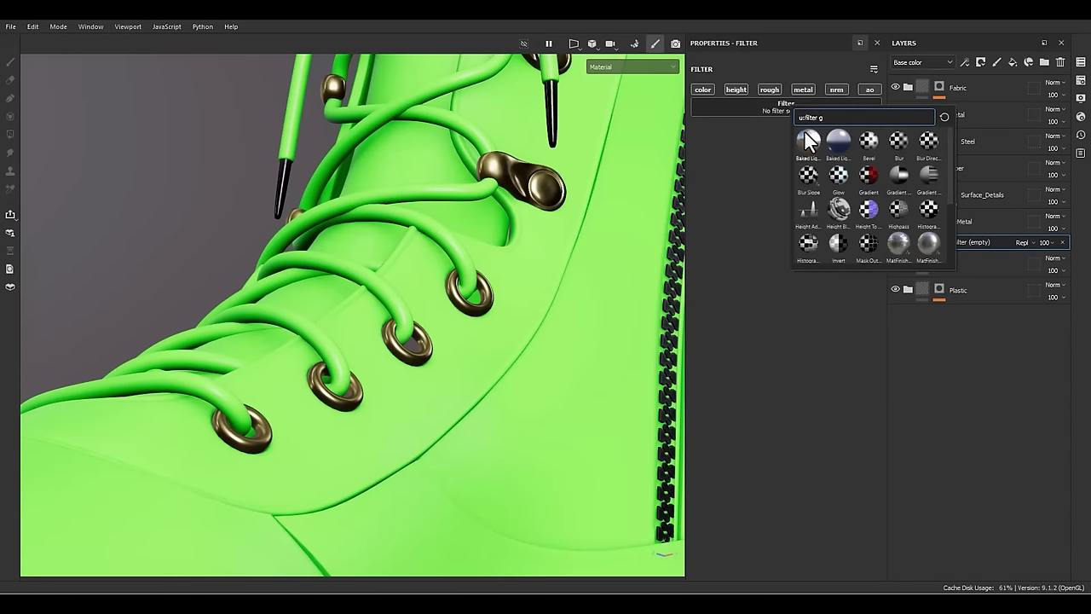
type("gla")
left_click(802, 162)
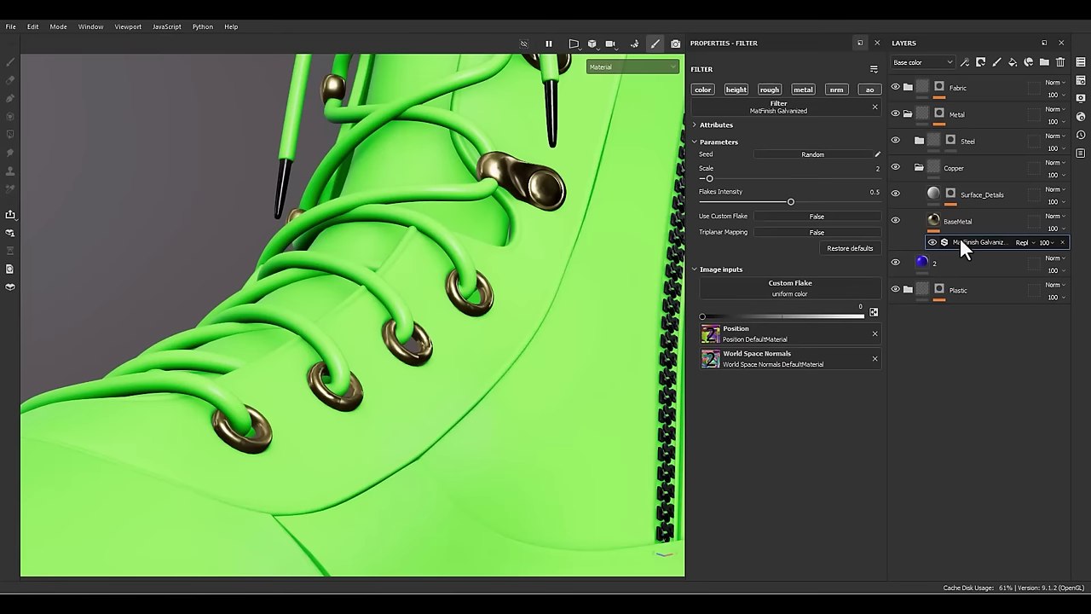
- Limit the galvanized filter to the normal channel, with scale 10, flakes intensity 0.3 and triplanar mapping enabled
left_click(835, 91)
scroll(520, 204, "up", 5)
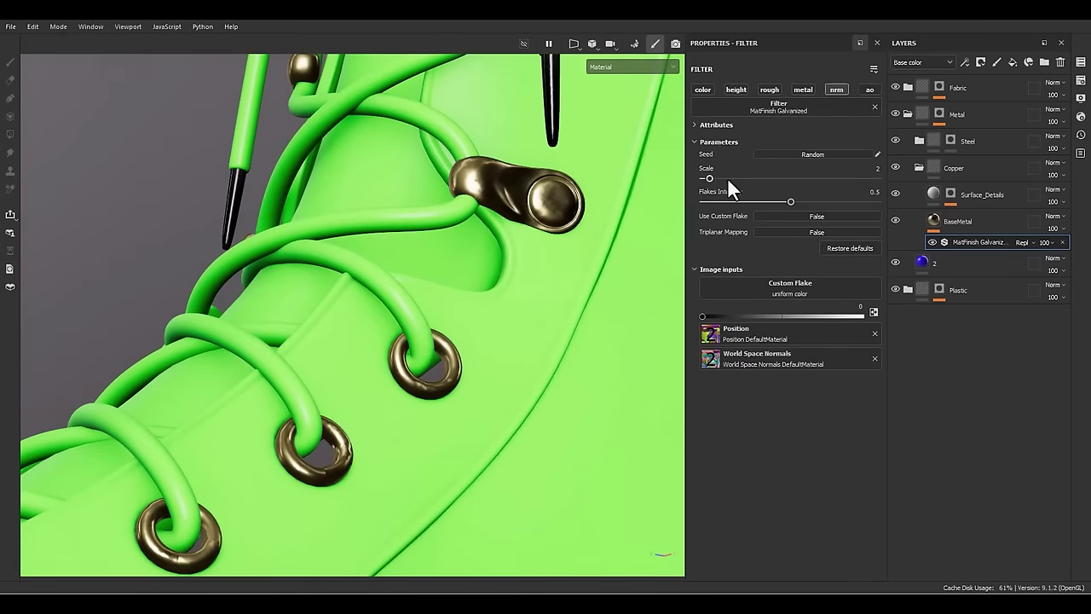
left_click_drag(710, 178, 755, 205)
left_click_drag(562, 341, 426, 281, "alt")
left_click(773, 232)
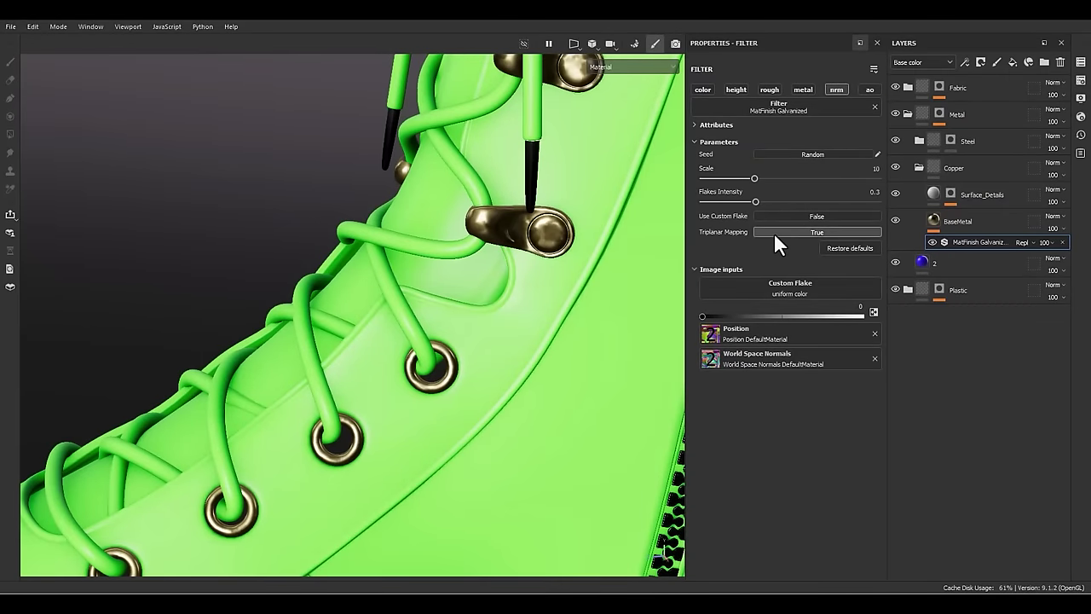
left_click_drag(614, 241, 597, 226, "alt")
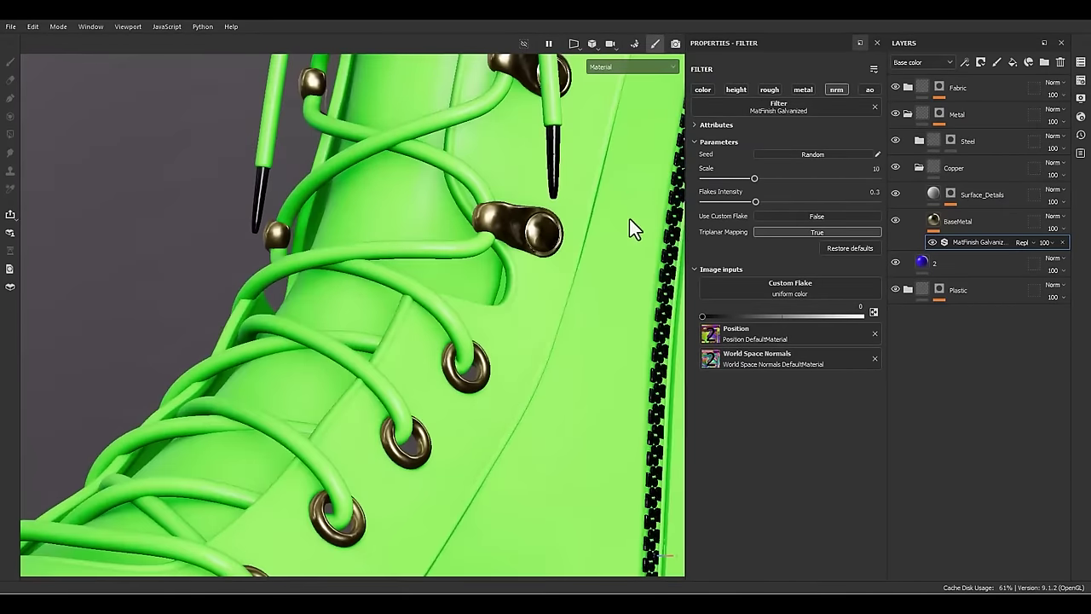
scroll(546, 324, "down", 3)
left_click_drag(511, 299, 754, 305, "alt")
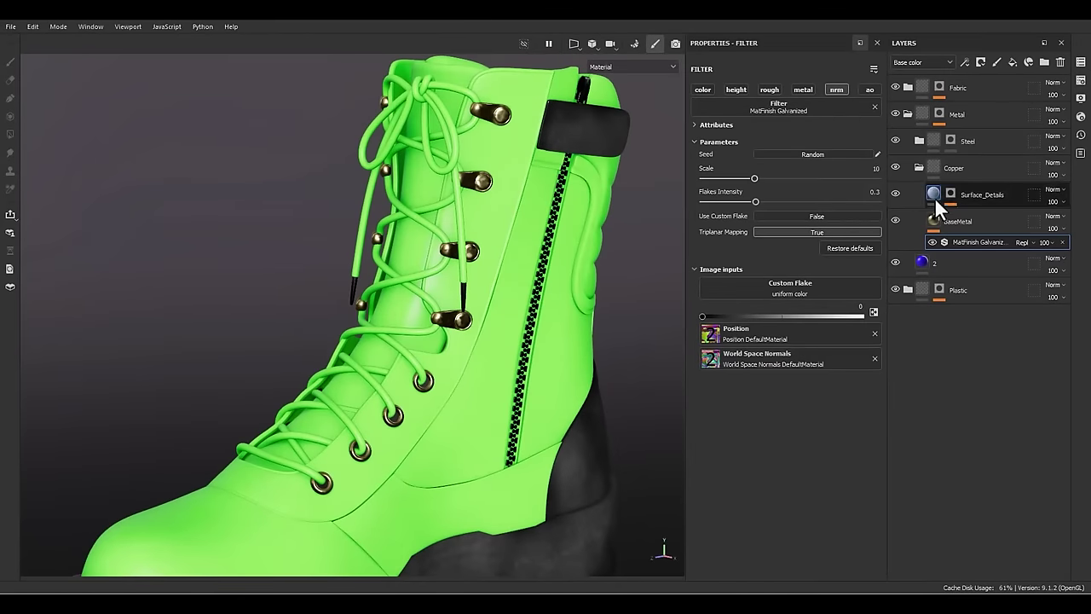
- Add a fill layer named Dirt above Surface_Details in the Copper folder
left_click(934, 195)
left_click(1010, 61)
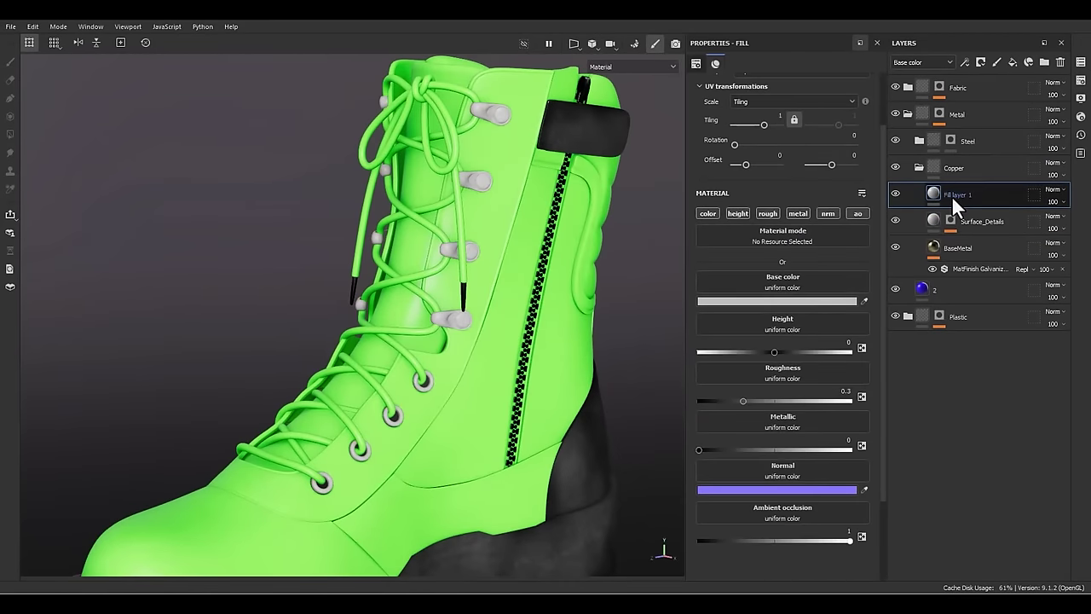
double_click(951, 195)
type("Dirt")
key("Return")
- Give the Dirt layer a black mask driven by a Dirt generator
right_click(937, 195)
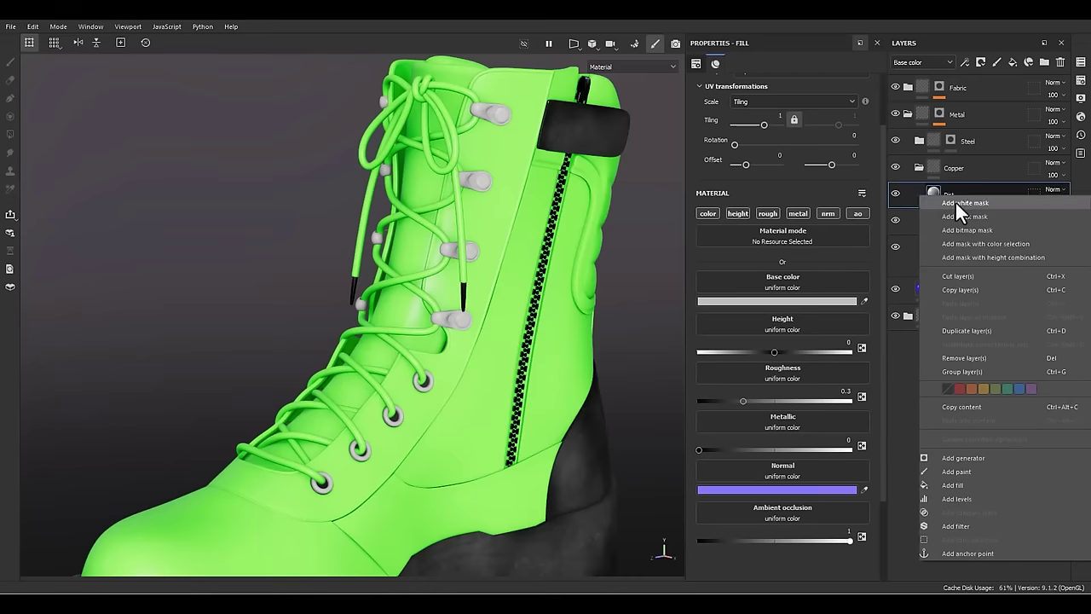
left_click(958, 220)
right_click(949, 191)
left_click(997, 372)
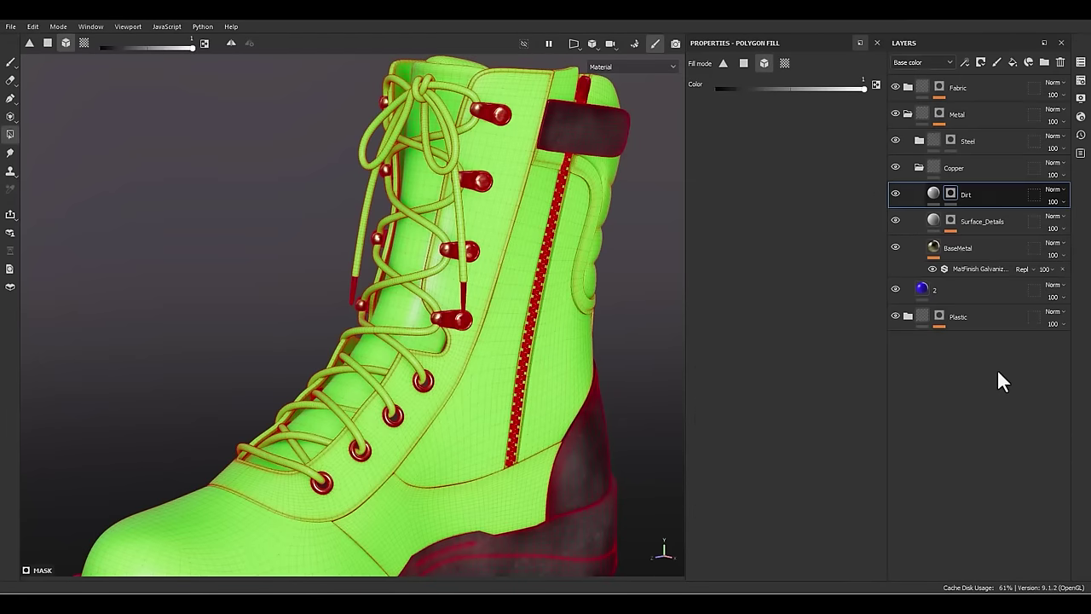
left_click(799, 100)
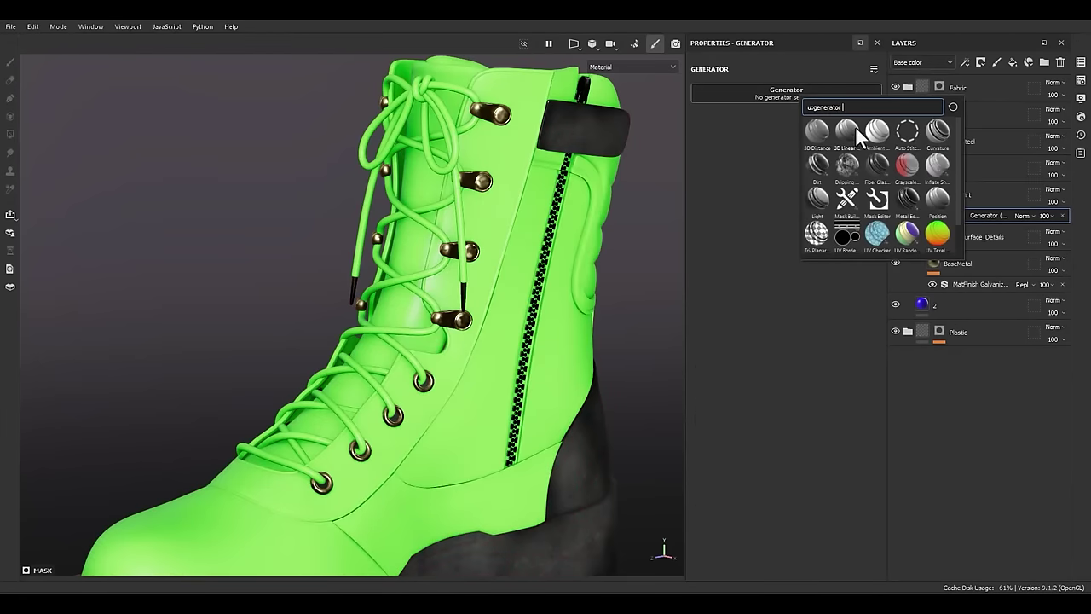
left_click(815, 164)
- Set the Dirt generator's dirt contrast to 0.12 and grunge scale to 2 while checking the upper lace hooks
scroll(501, 147, "up", 5)
middle_click_drag(564, 251, 540, 272, "alt")
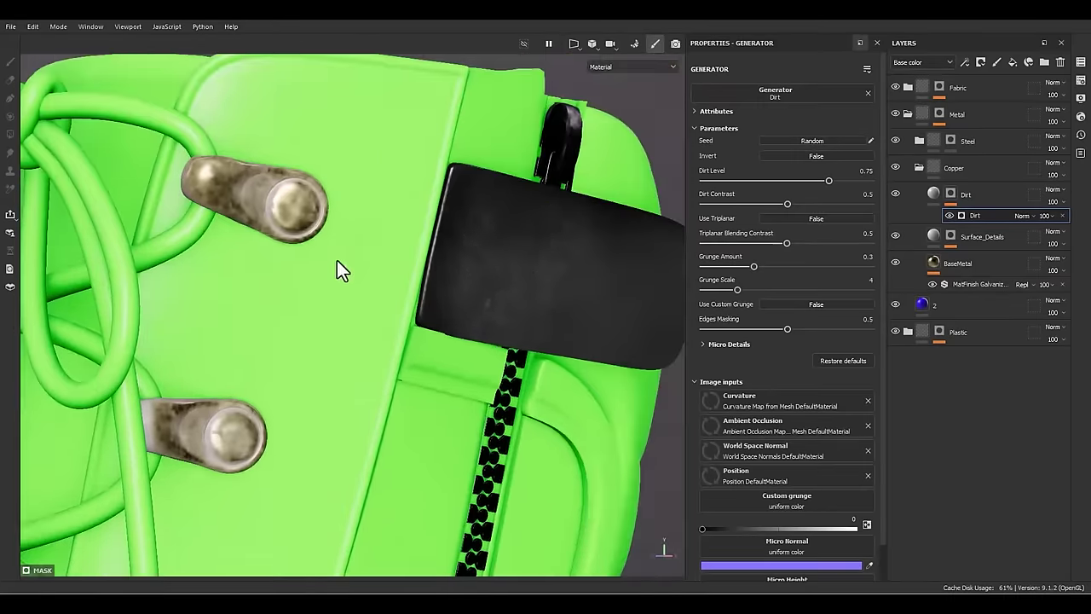
middle_click_drag(337, 265, 535, 258, "alt")
left_click_drag(465, 264, 434, 265, "alt")
left_click_drag(747, 203, 724, 202)
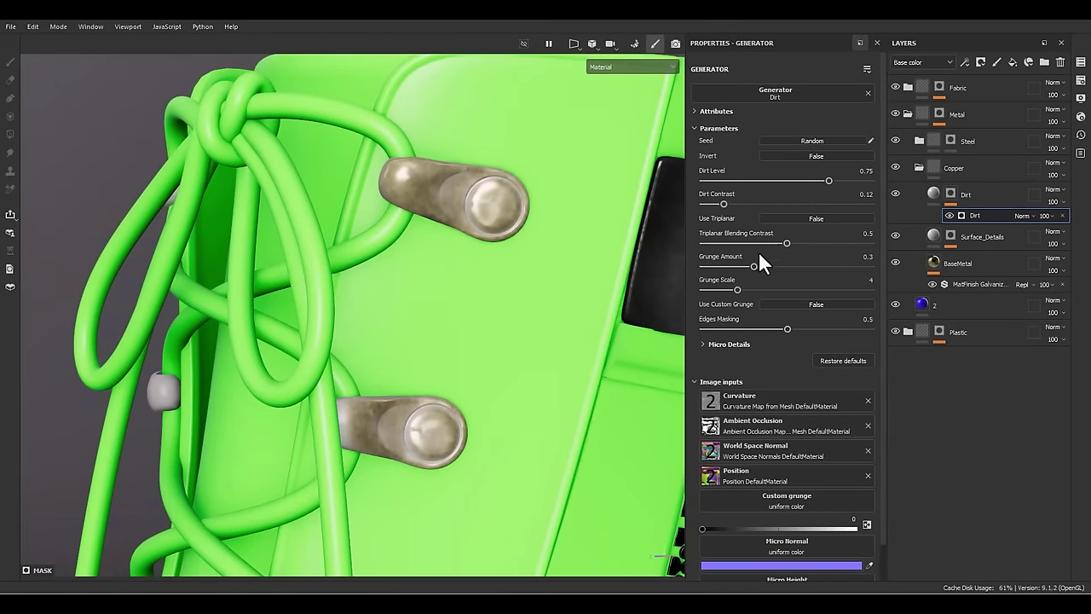
left_click_drag(738, 290, 558, 289)
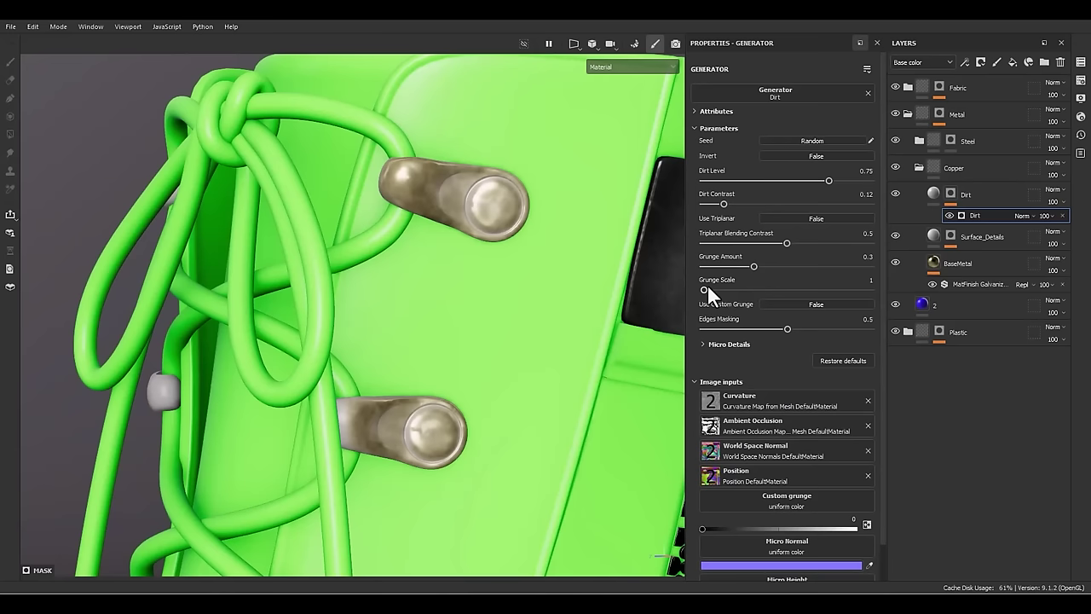
left_click_drag(708, 289, 717, 288)
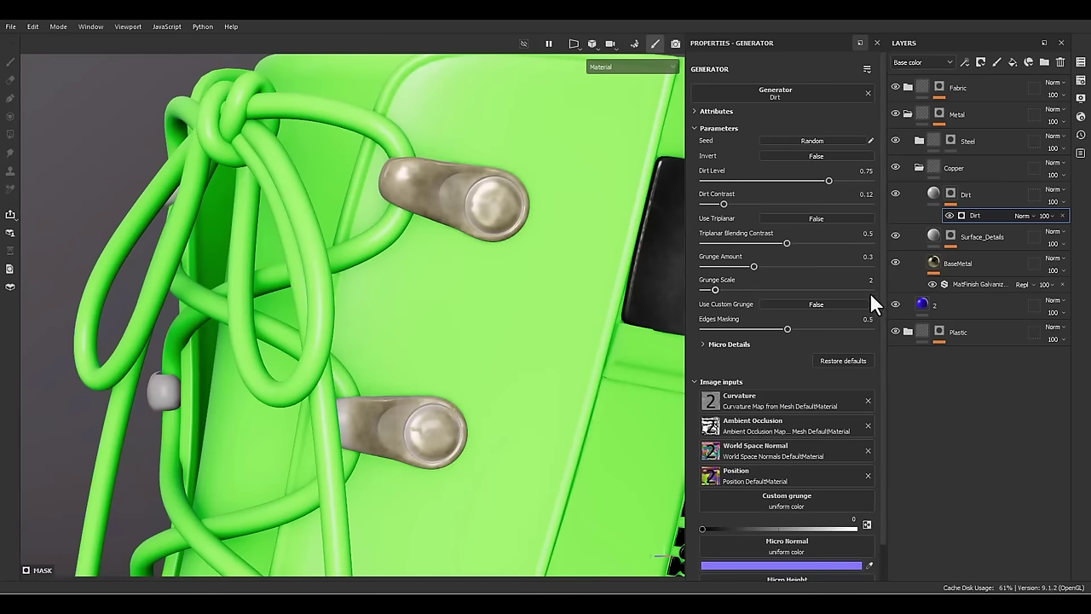
- Keep only the color and roughness channels active on the Dirt layer and set its roughness to 0.8
left_click(934, 194, "alt")
left_click(934, 193)
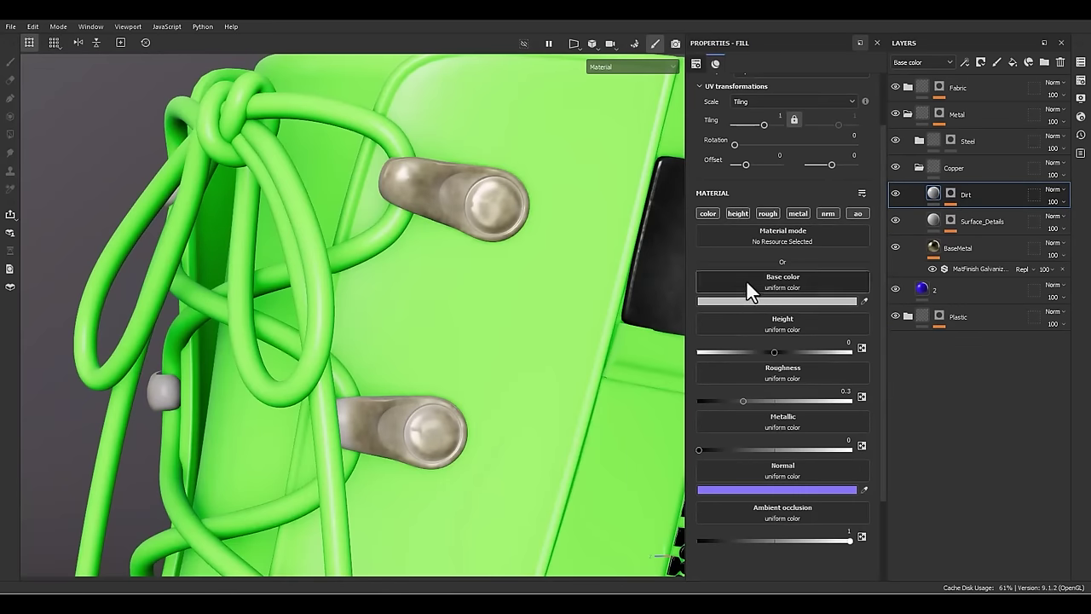
left_click(706, 212)
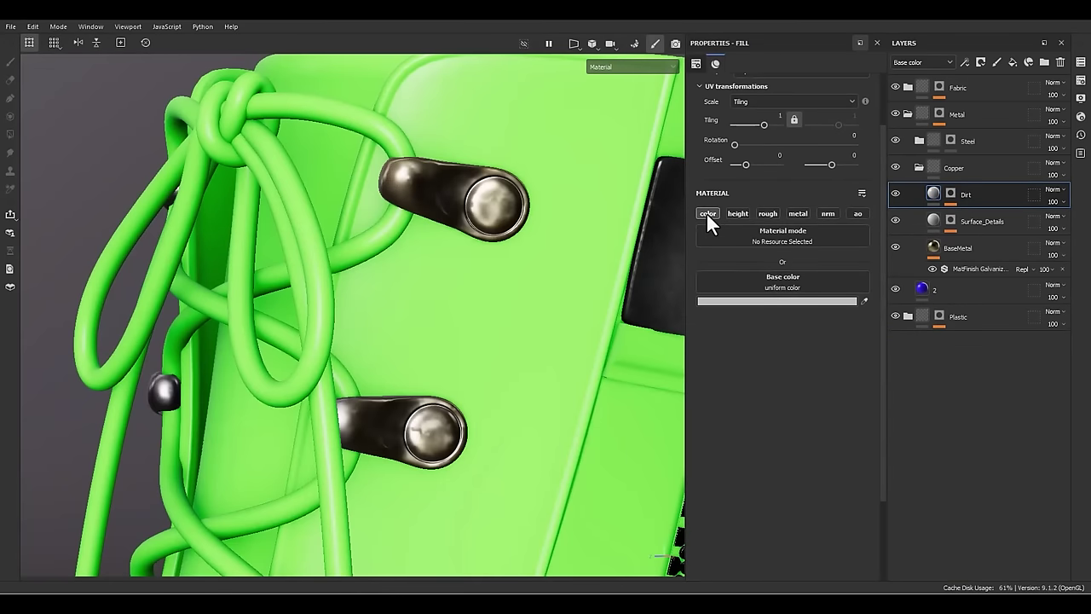
left_click(768, 213)
left_click_drag(772, 350, 827, 349)
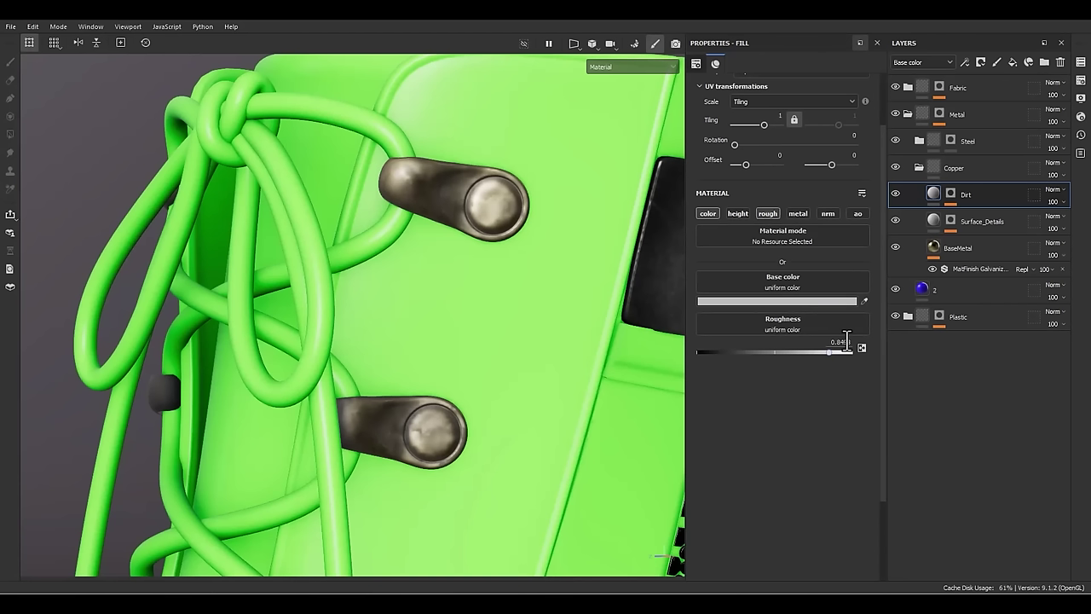
type(".8")
- Change the Dirt layer's base color to a very dark gray
left_click(789, 302)
left_click(522, 331)
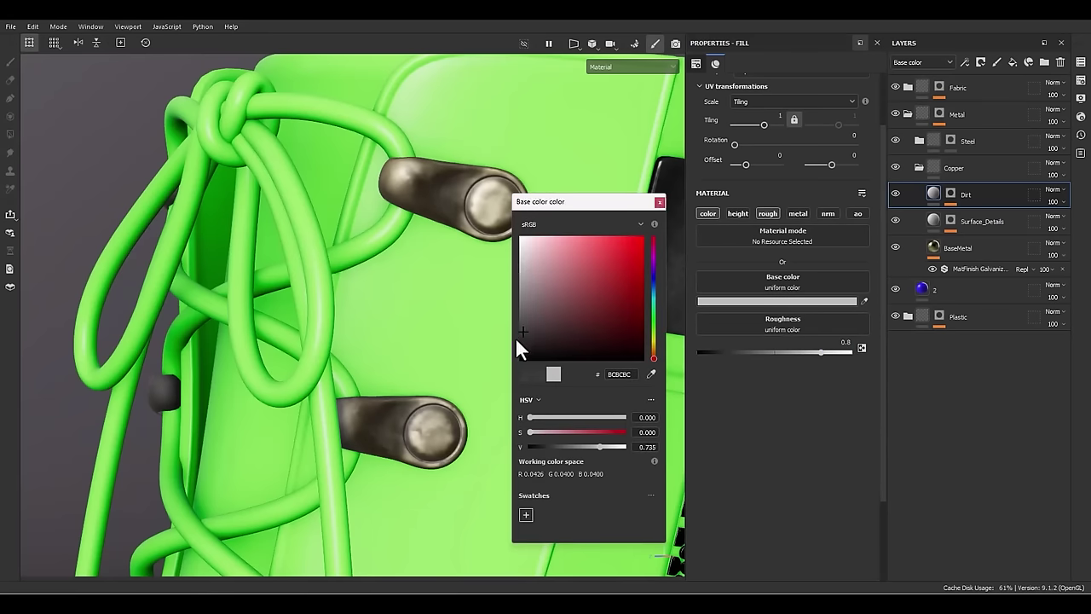
left_click(521, 340)
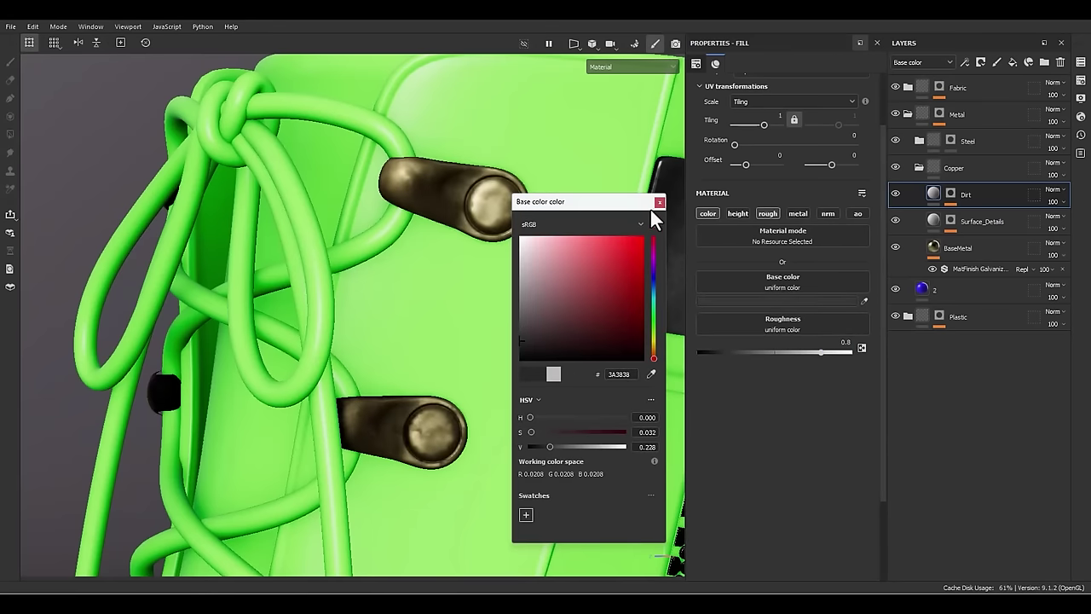
- Set the Dirt layer's opacity to 50
left_click_drag(529, 256, 707, 246, "alt")
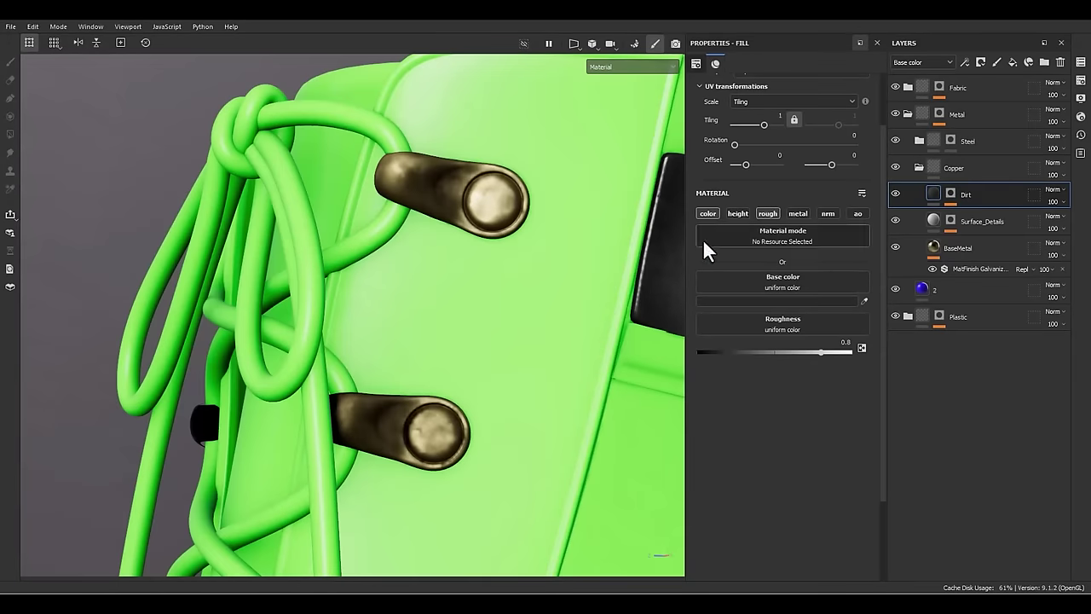
left_click(1074, 212)
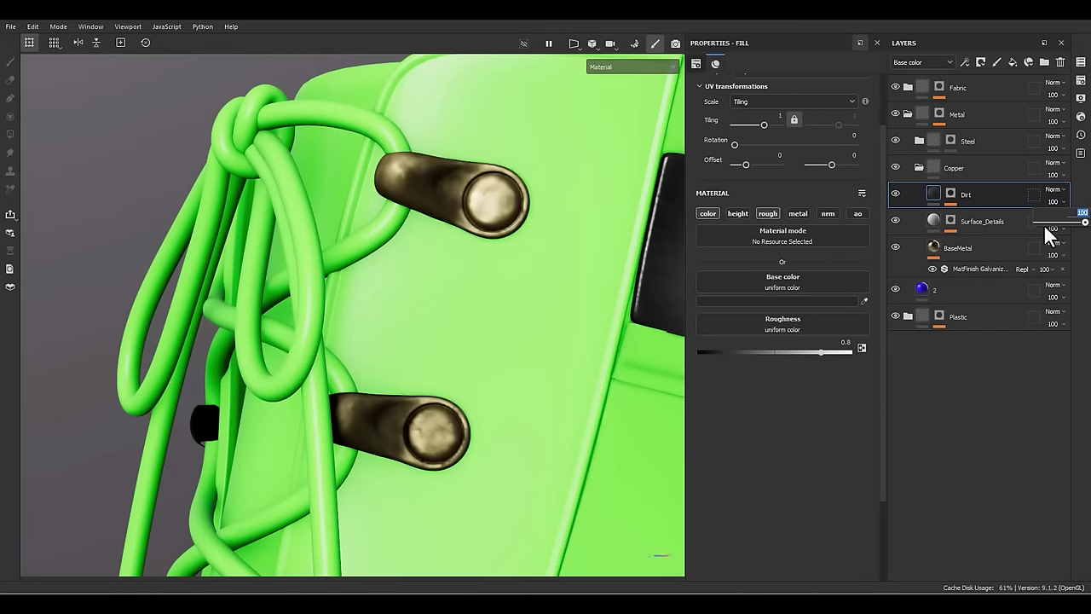
type("50")
key("Return")
- Examine the softened dirt on the copper lace hooks and eyelets along the boot's front
left_click_drag(562, 285, 496, 275, "alt")
right_click_drag(497, 276, 401, 107, "alt")
middle_click_drag(454, 460, 457, 335, "alt")
right_click_drag(515, 398, 506, 397, "shift")
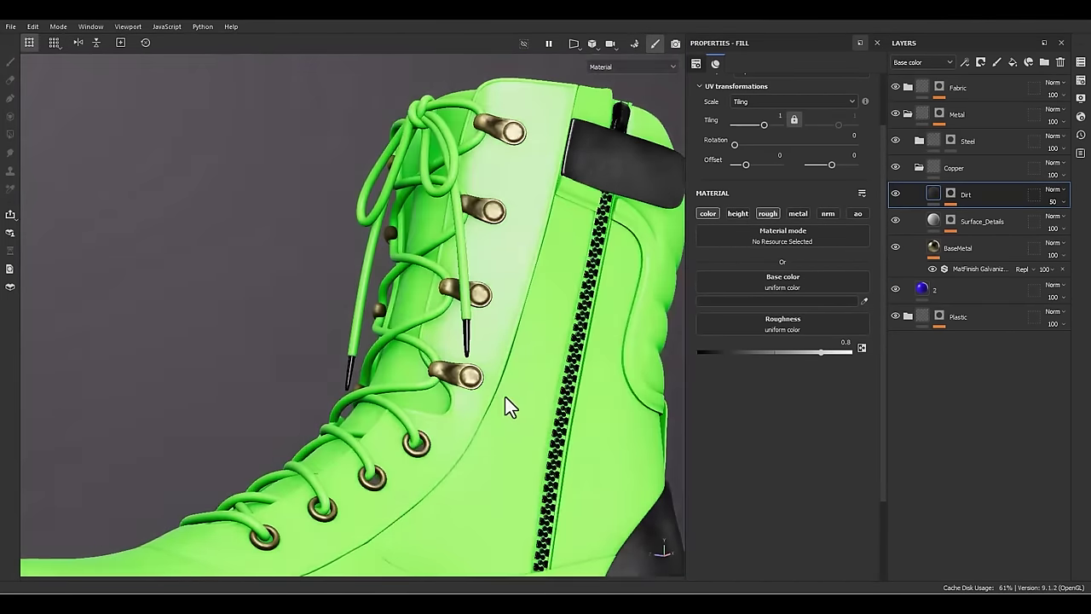
scroll(492, 384, "up", 3)
mouse_move(486, 374)
left_mouse_down("alt")
mouse_move(378, 402)
mouse_move(497, 363)
left_mouse_up("alt")
right_click_drag(497, 362, 396, 315, "alt")
middle_click_drag(388, 341, 419, 221, "alt")
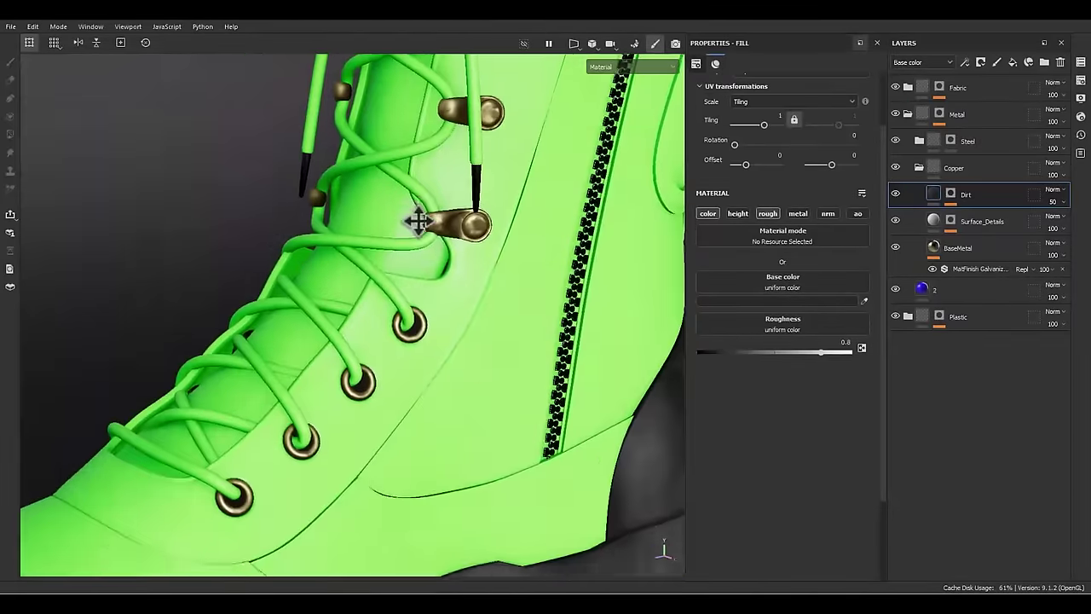
left_click_drag(543, 426, 565, 282, "alt")
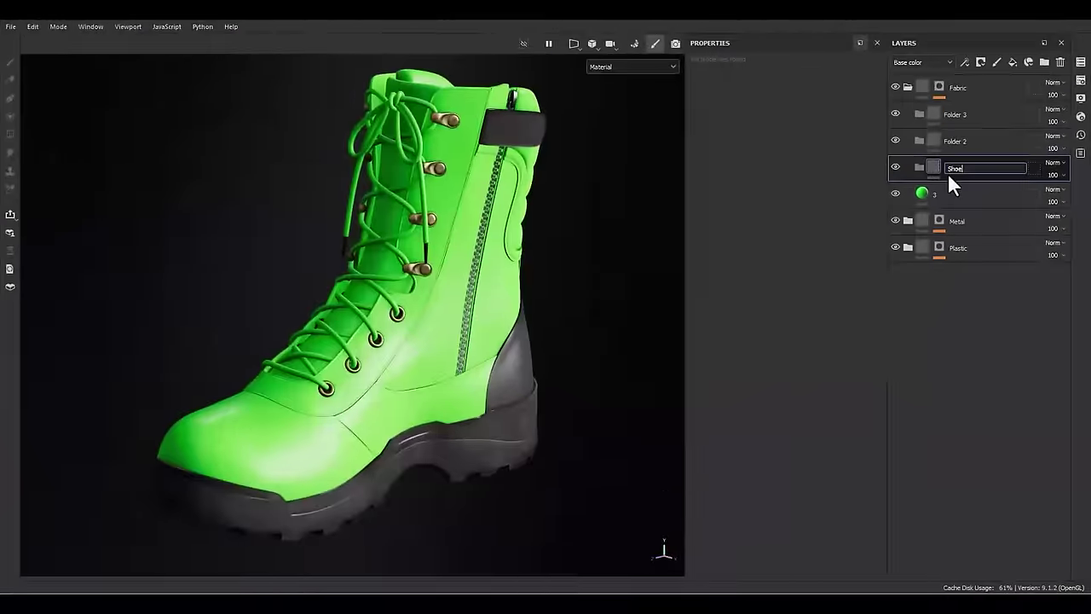
- Name the three folders inside the Fabric folder Shoelace, Fabric_01 and Fabric_02
type("lace")
key("Return")
double_click(967, 139)
type("Fabric_01")
key("Return")
double_click(953, 114)
type("Fabric_02")
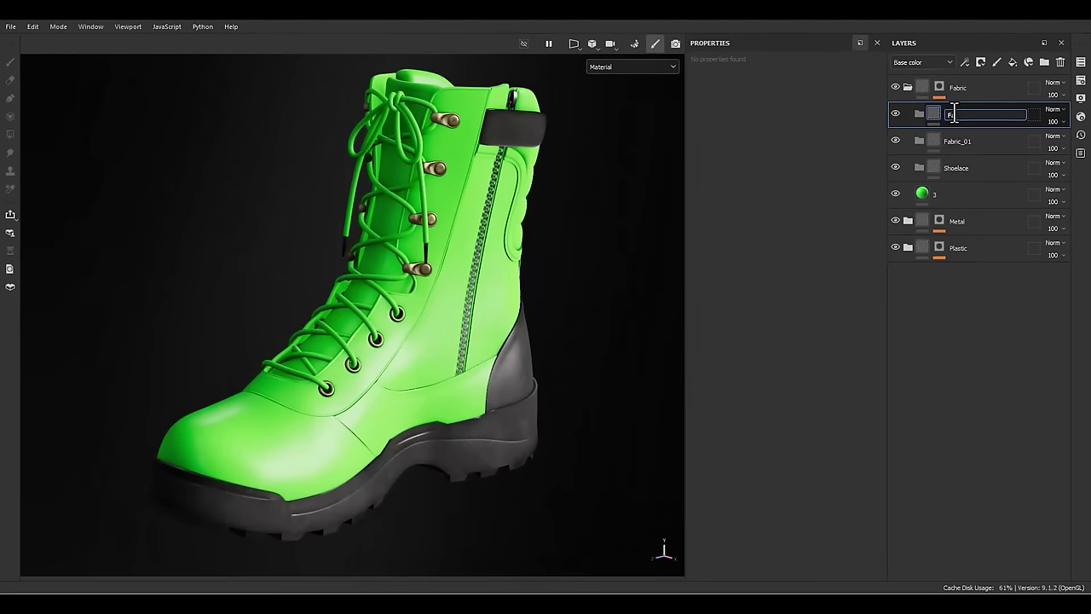
key("Return")
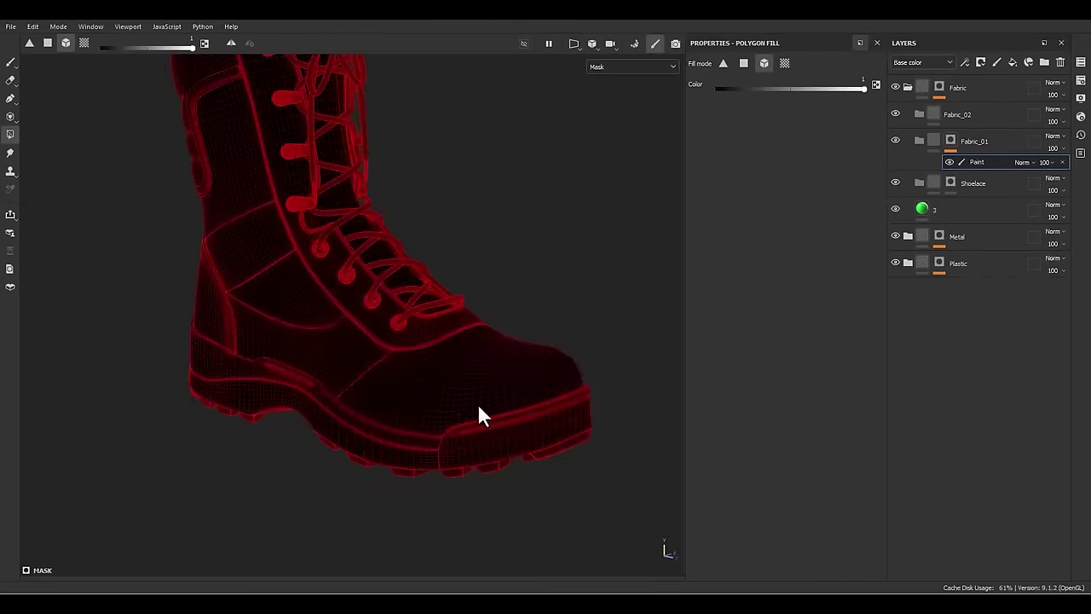
- Fill the toe, eyelet panels and collar trim pieces into the Fabric_01 folder's mask with mesh Polygon Fill
left_click(477, 407)
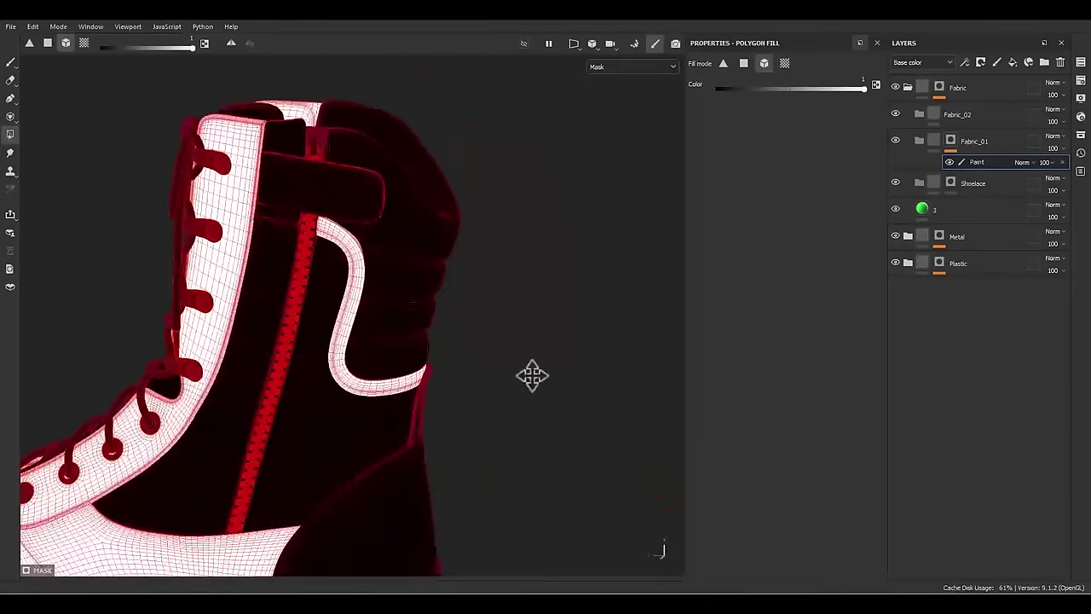
left_click(553, 373)
middle_click_drag(532, 375, 576, 367, "alt")
key("ctrl+z")
left_click(465, 374)
scroll(465, 375, "down", 2)
left_click_drag(464, 374, 537, 317, "alt")
right_click(950, 141)
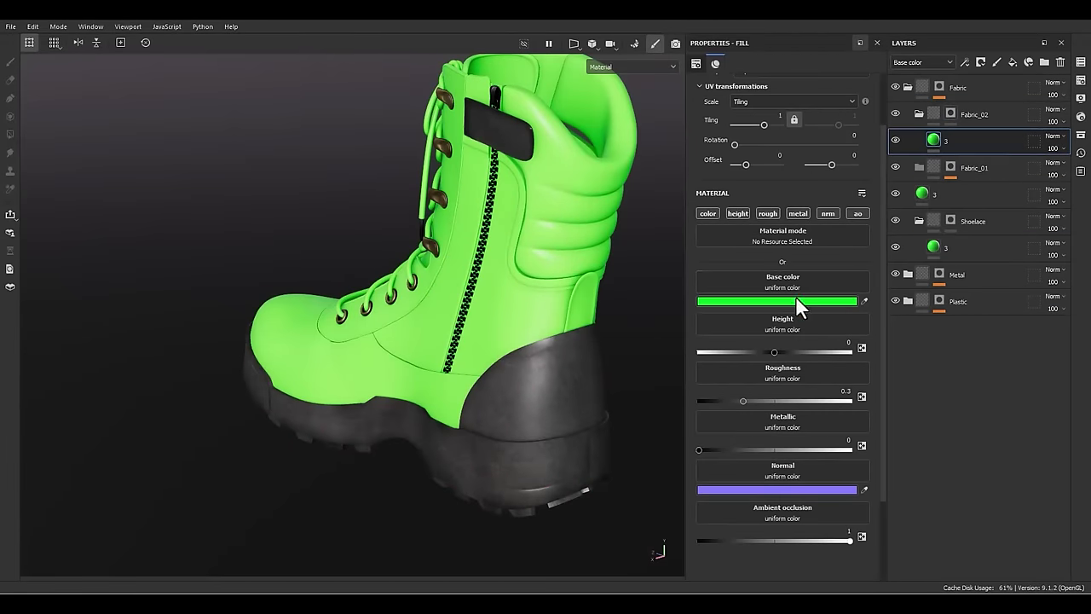
- Recolor the Fabric_02 fill magenta and fill the padded collar and upper side panels into a painted mask on its folder
left_click(796, 301)
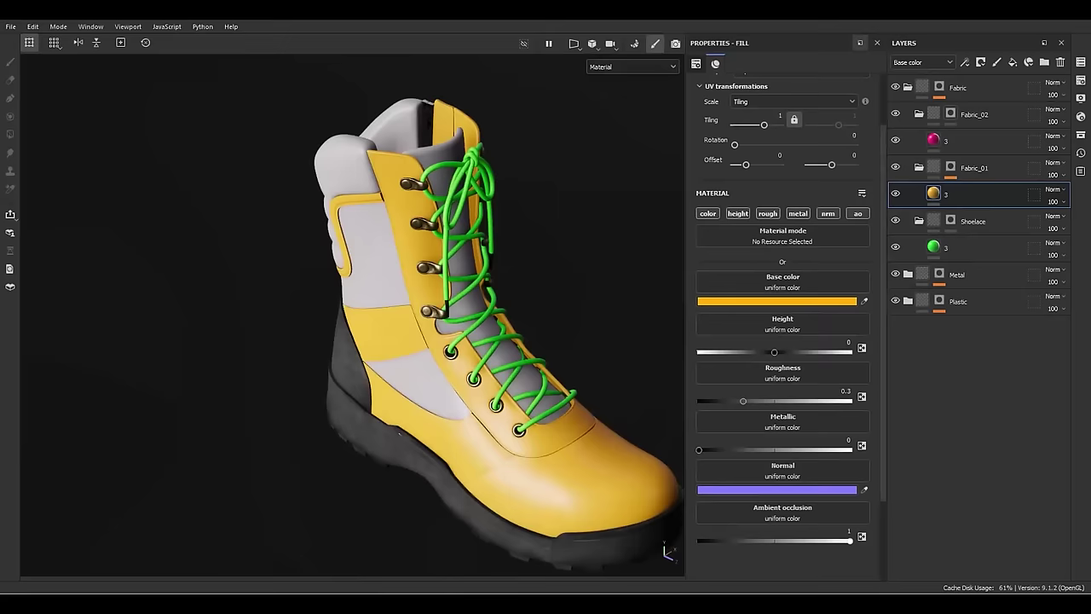
right_click(920, 114)
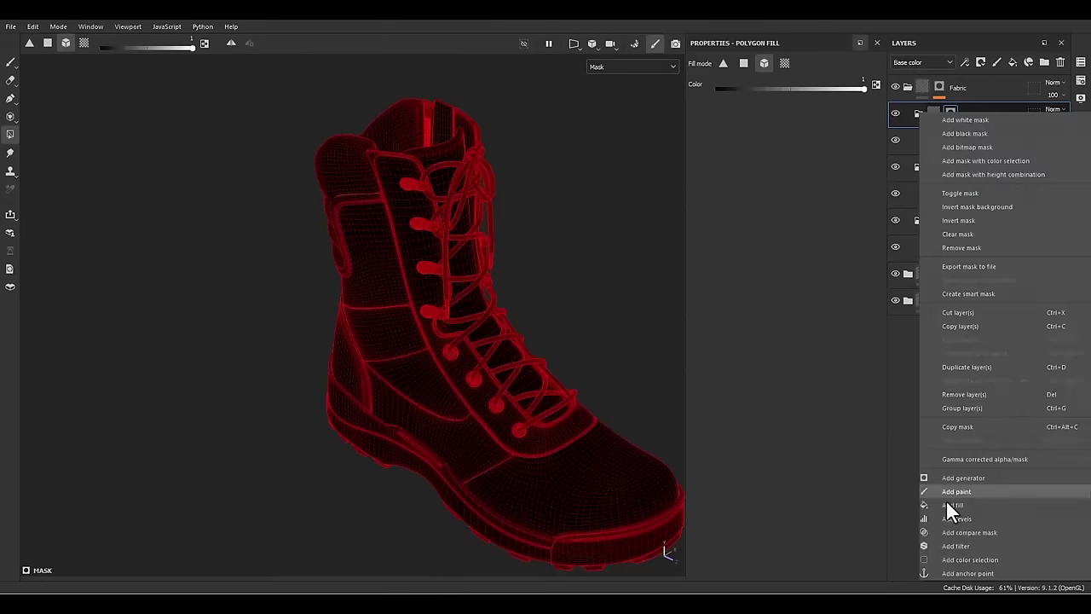
left_click(955, 492)
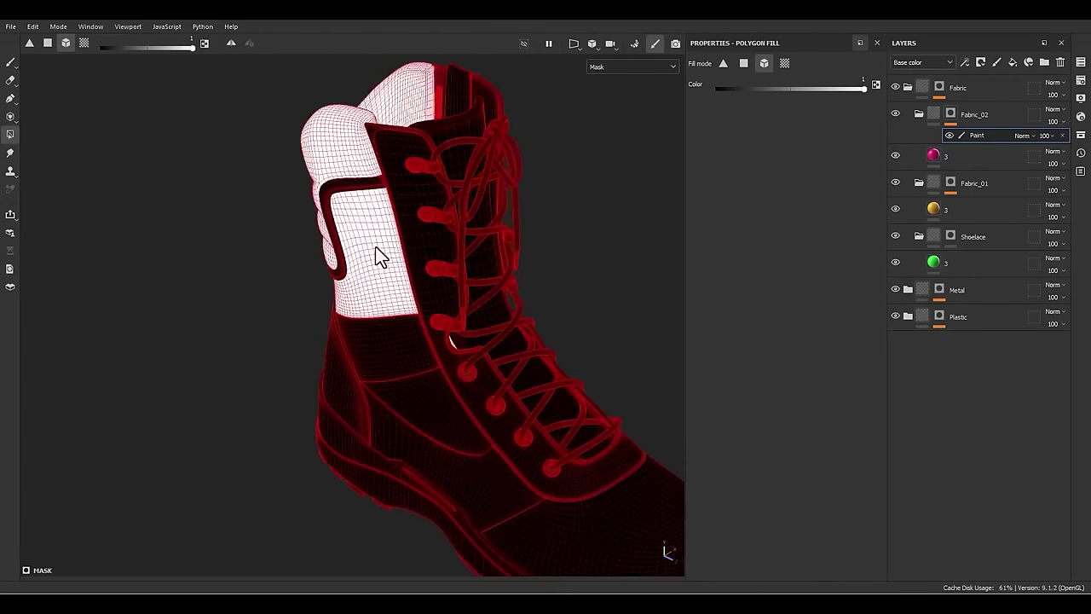
left_click_drag(378, 256, 528, 355, "alt")
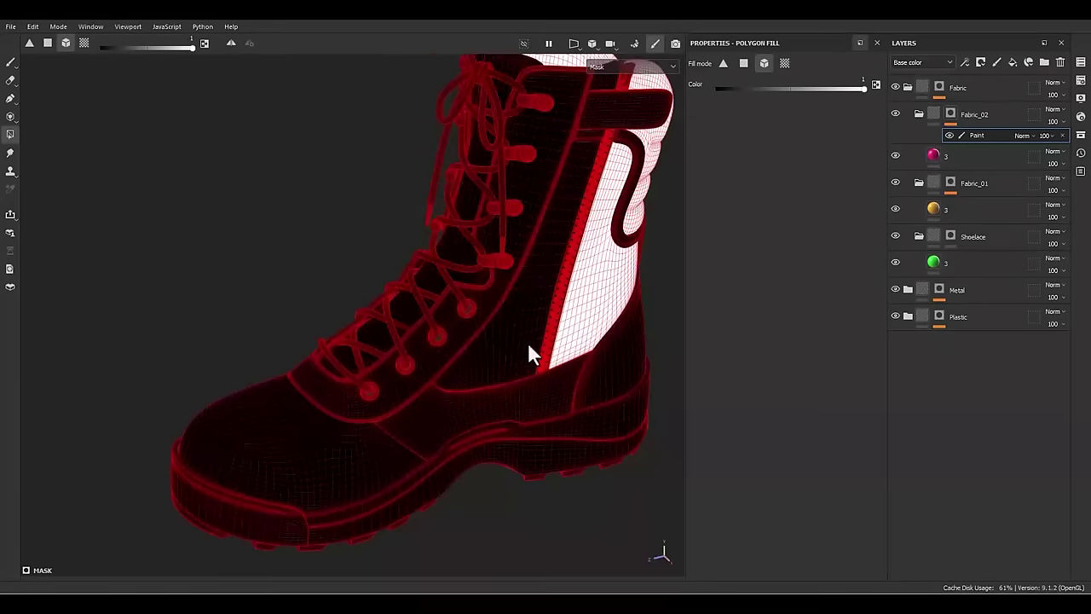
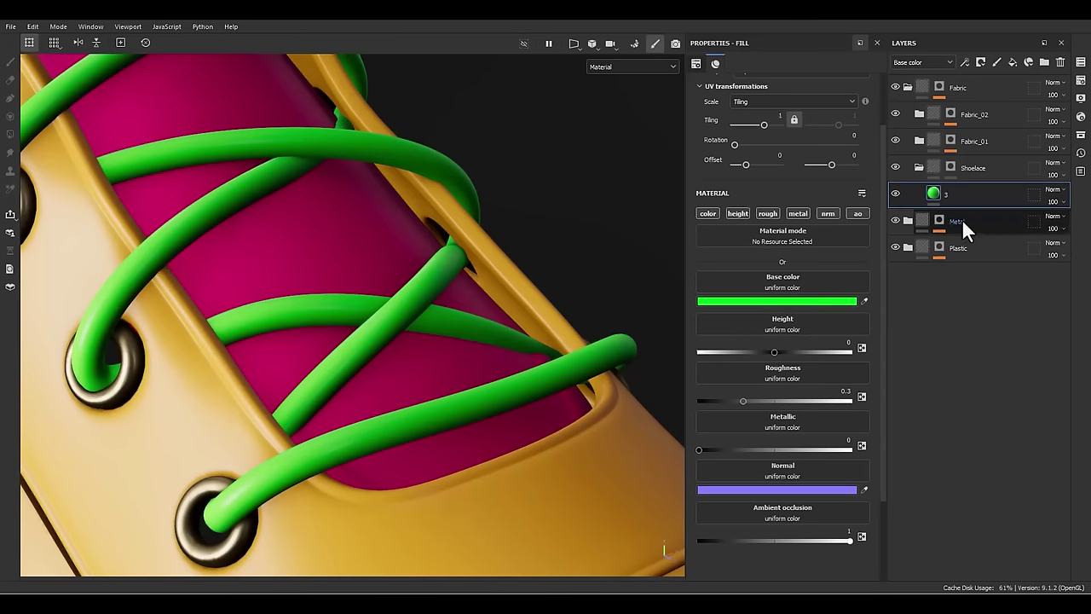
- Rename the green fill layer in the Shoelace folder to baseMaterial
double_click(947, 194)
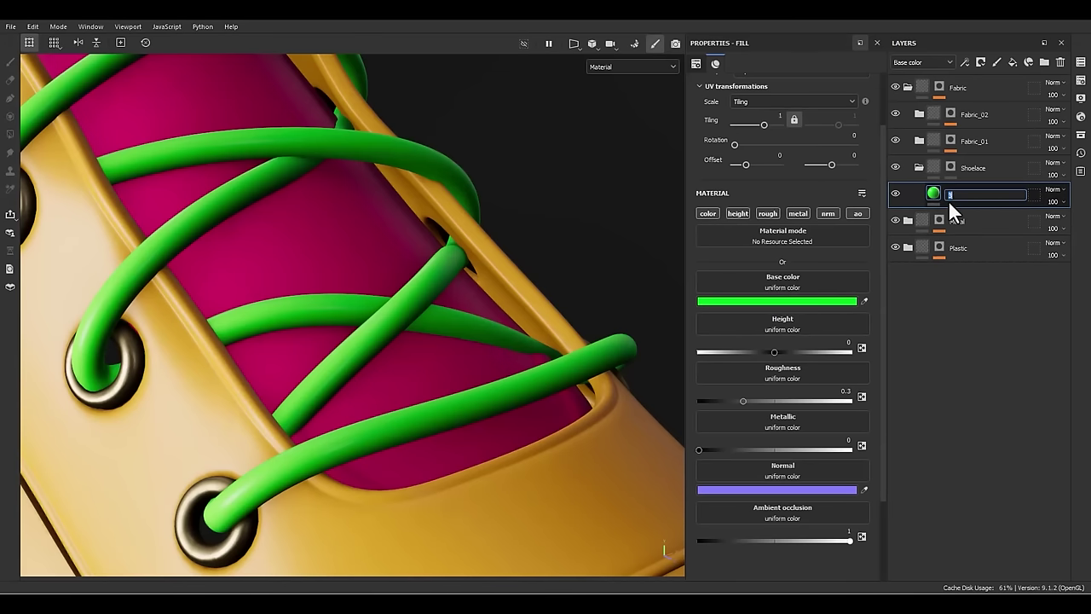
type("baseMaterial")
key("Return")
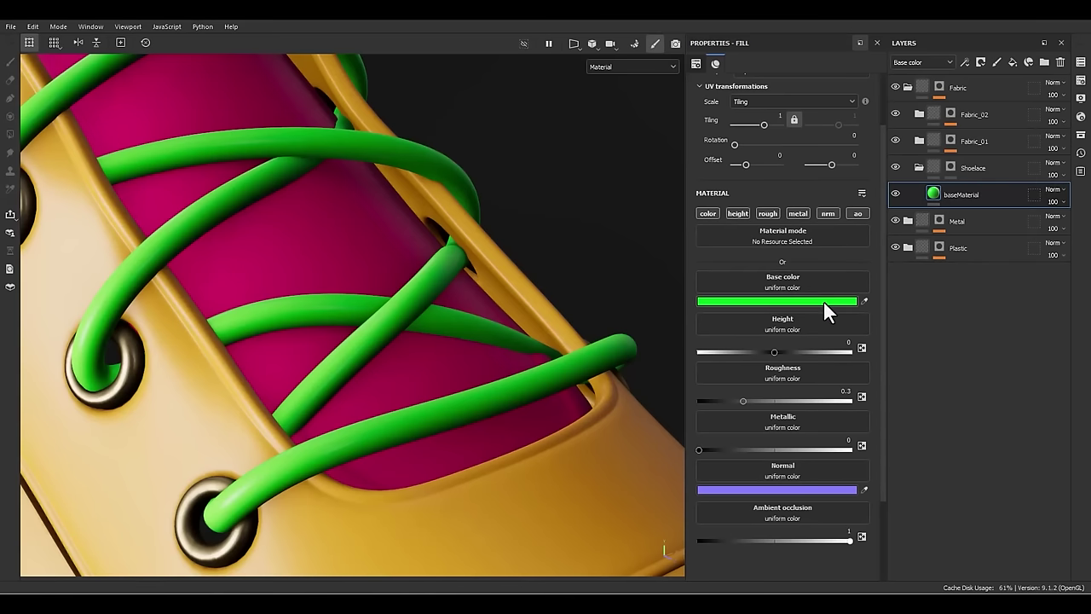
- Change the shoelace baseMaterial layer's base color to the pale olive gray AAAD91, checking the laces on the boot
left_click(853, 302)
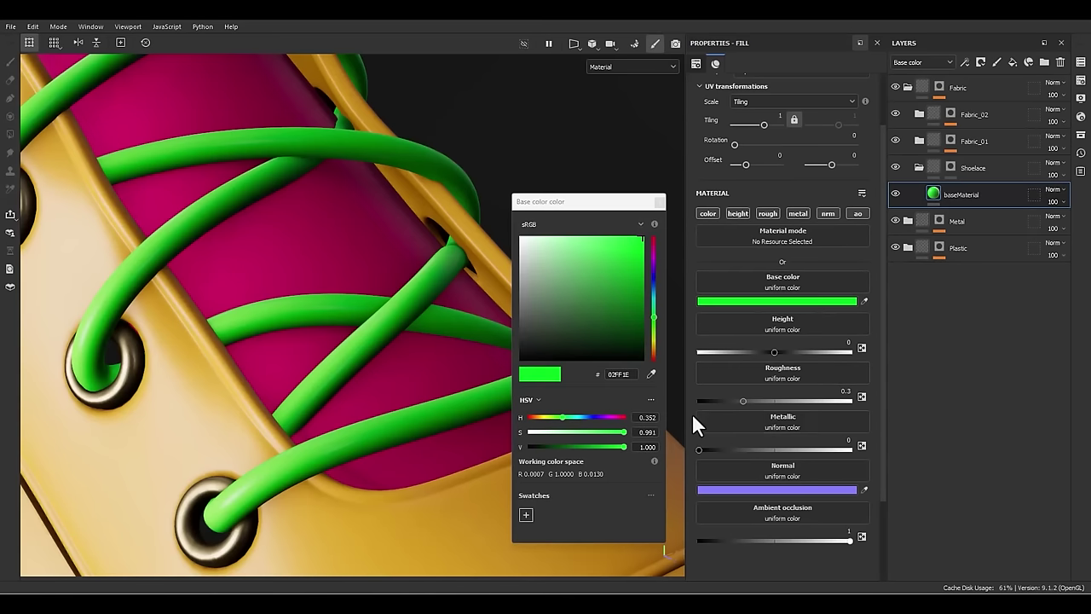
left_click(654, 333)
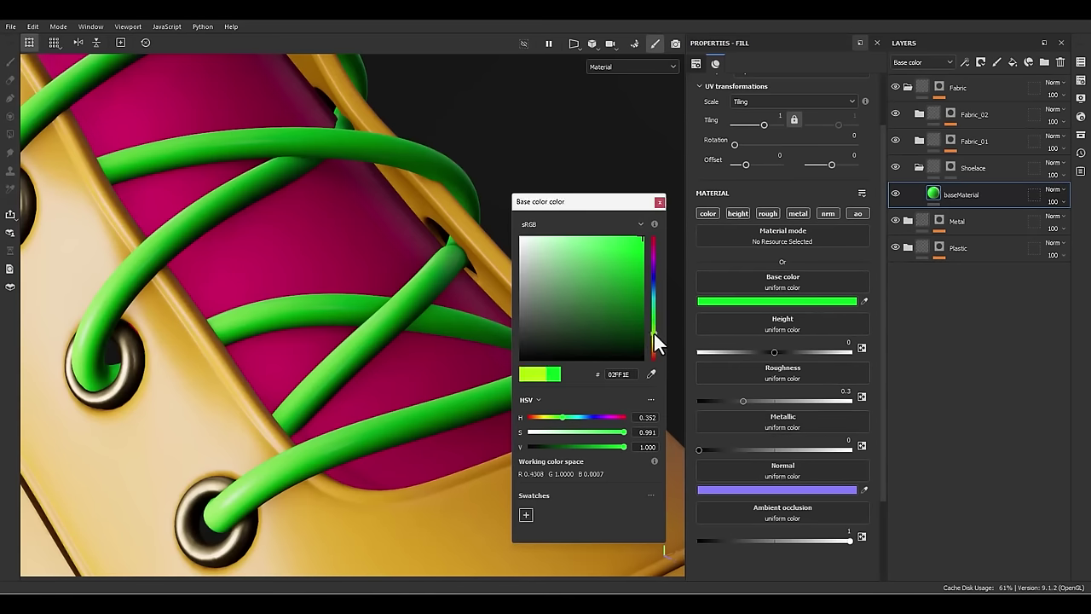
left_click(547, 306)
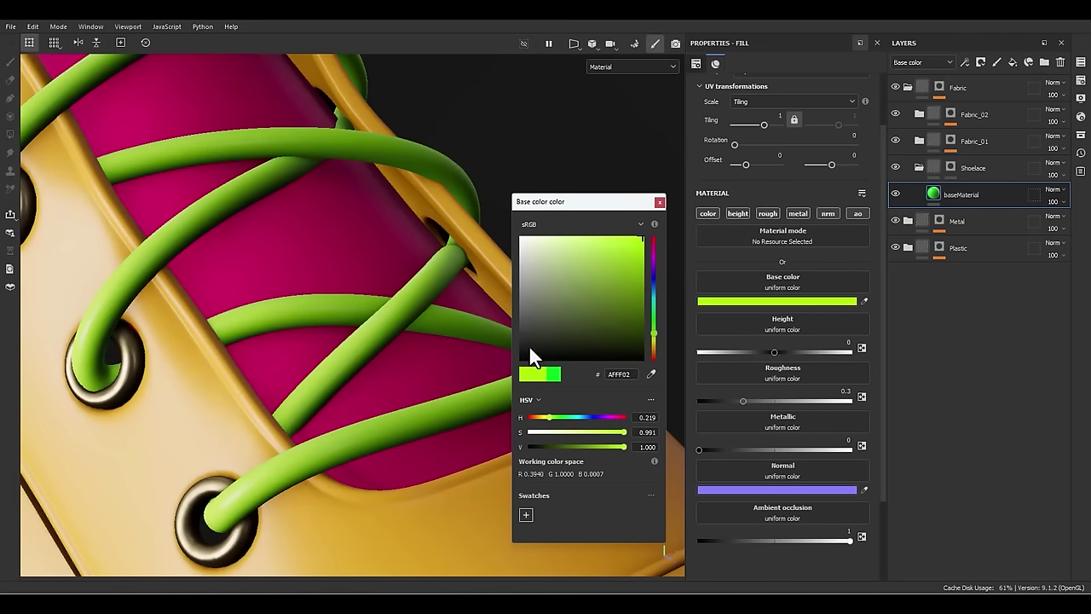
left_click(316, 353)
scroll(316, 352, "down", 3)
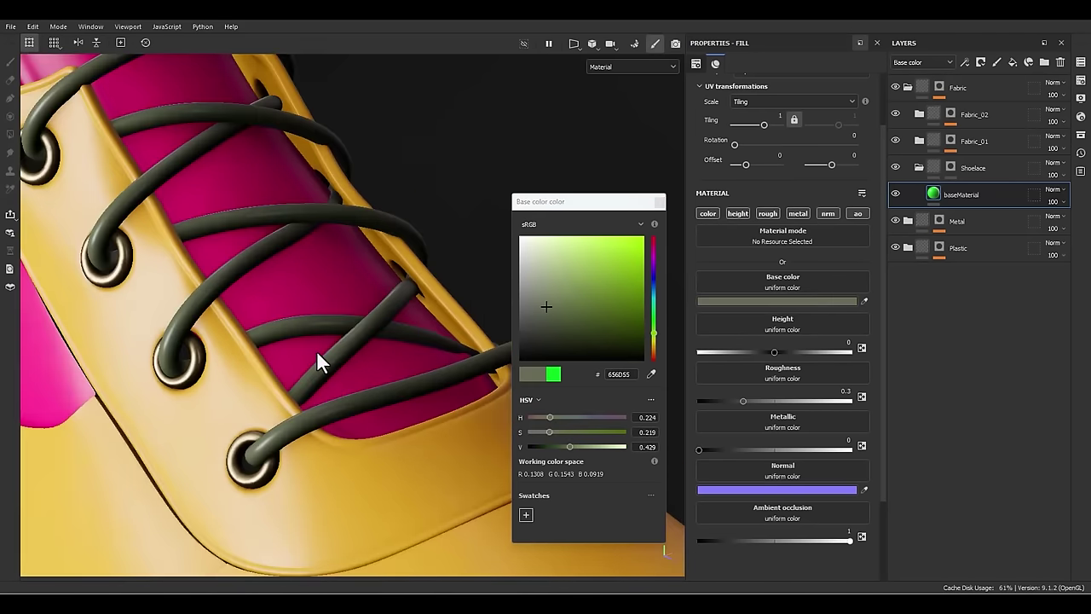
left_click_drag(332, 344, 356, 275, "alt")
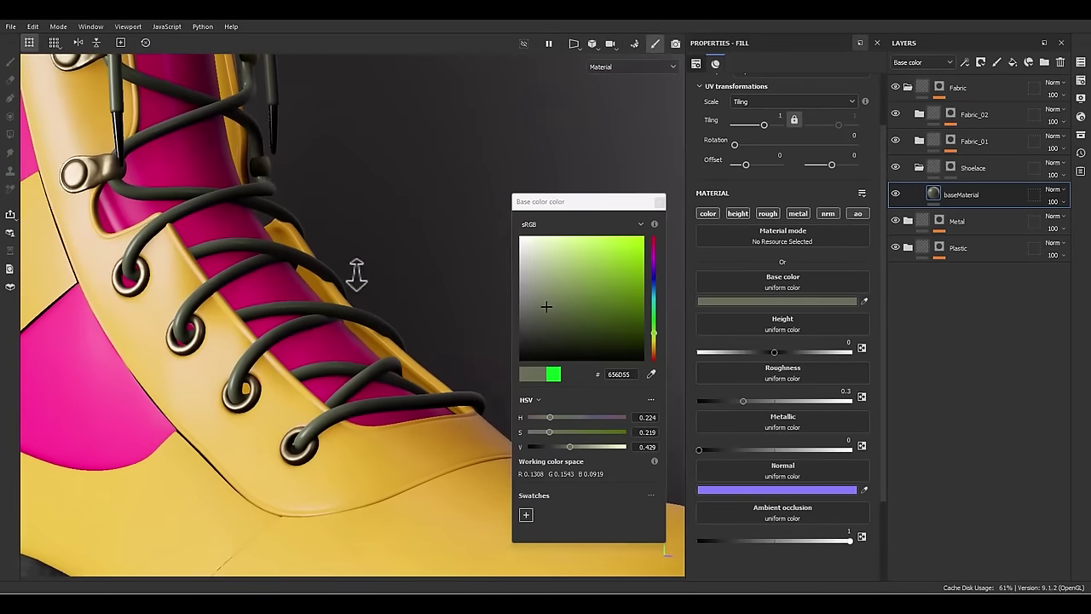
middle_click_drag(356, 275, 360, 288, "alt")
left_click(539, 290)
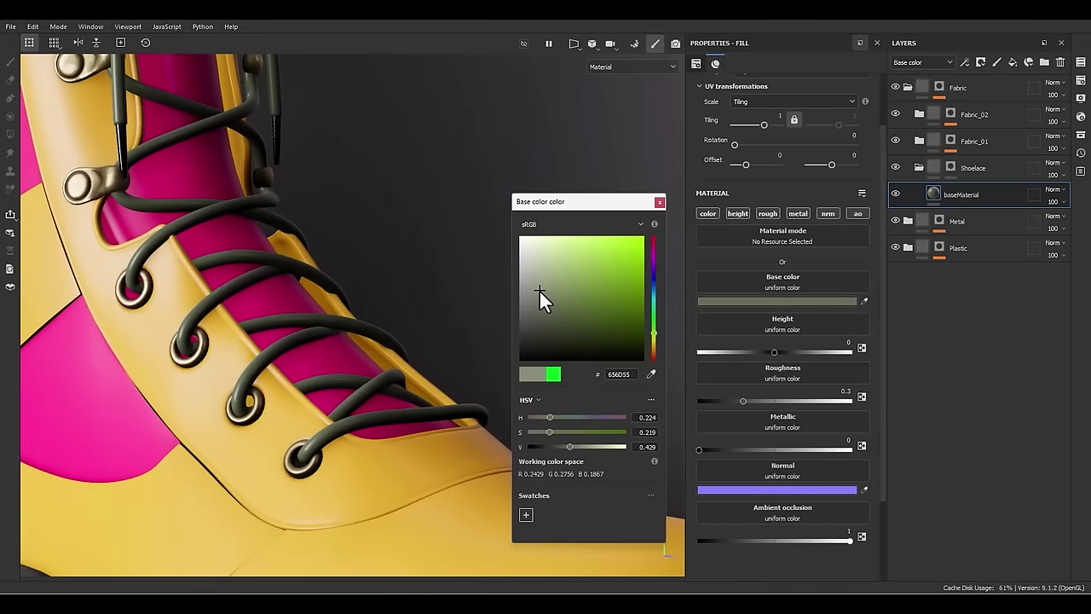
left_click_drag(404, 312, 557, 281, "alt")
left_click(540, 276)
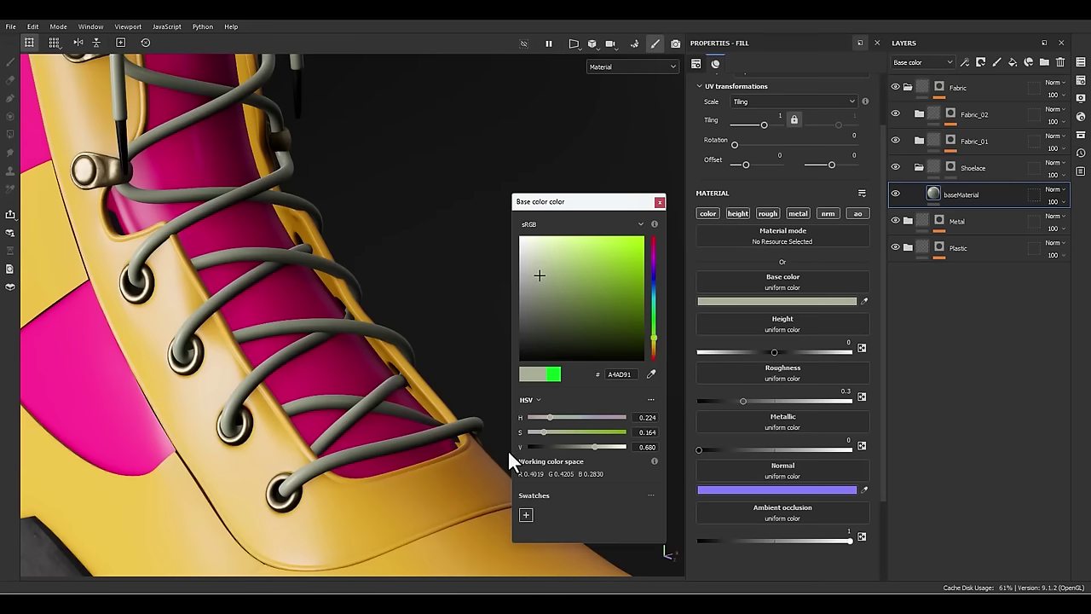
left_click_drag(332, 350, 731, 344, "alt")
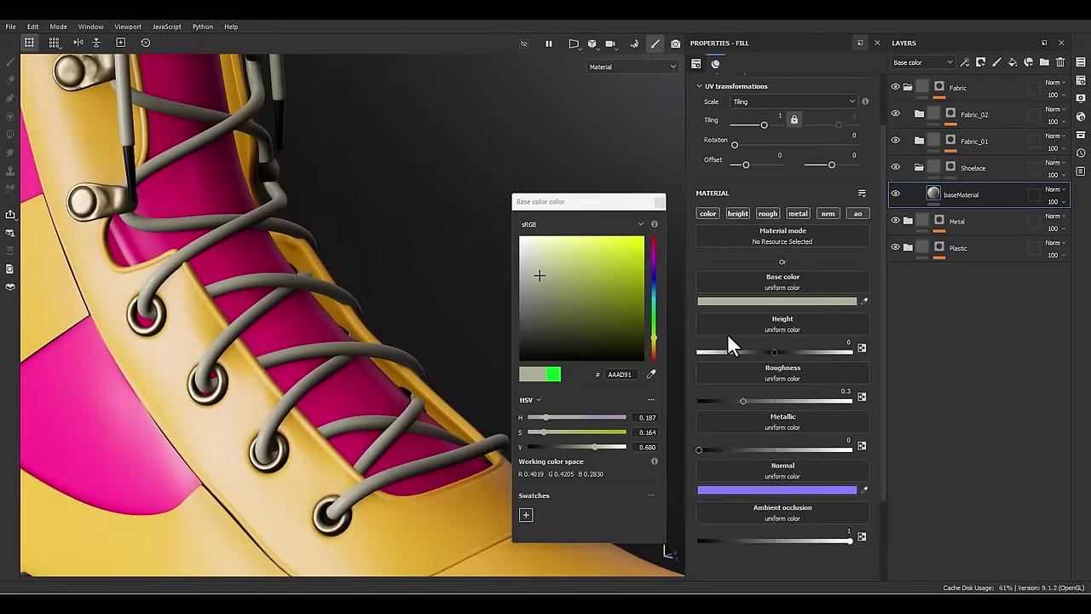
left_click(659, 202)
- Add a fill layer named SurfaceDetail above baseMaterial in the Shoelace folder
left_click(1012, 62)
double_click(955, 197)
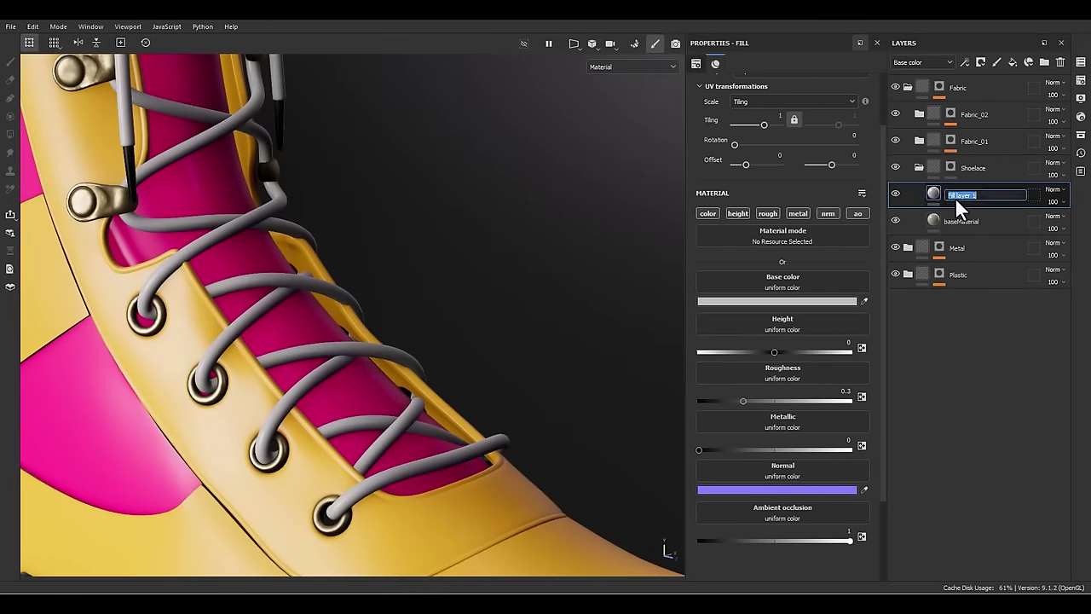
type("Sti")
type("faceDetail")
key("Return")
- Keep only the color, height and roughness channels active on the SurfaceDetail layer and set its height to -0.01
left_click(711, 214)
left_click(767, 214)
left_click(735, 214)
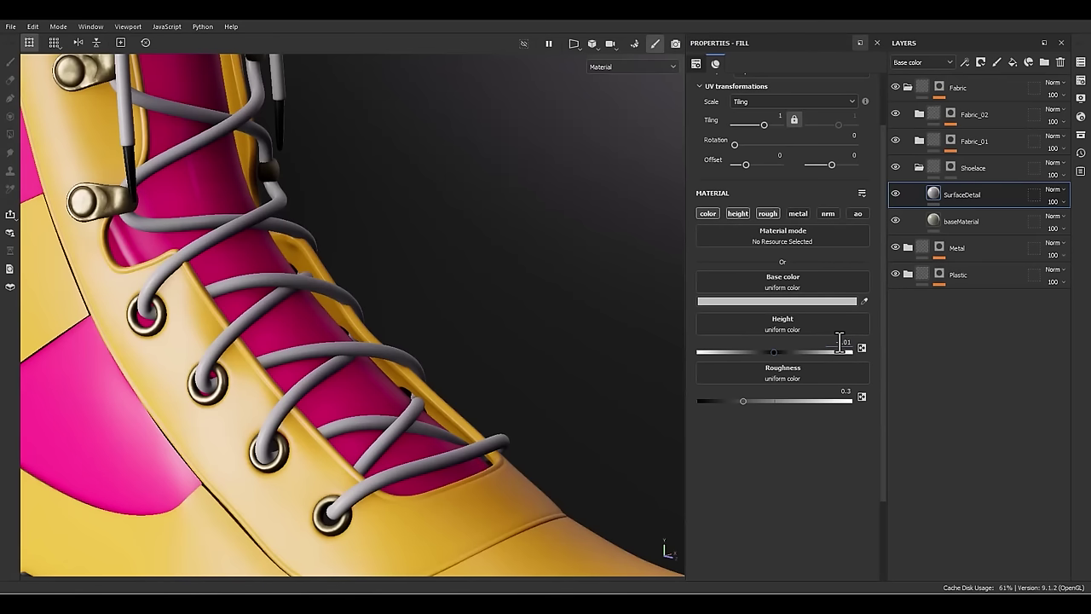
- Set the SurfaceDetail layer's base color to near black and its roughness to 0.8
left_click(780, 298)
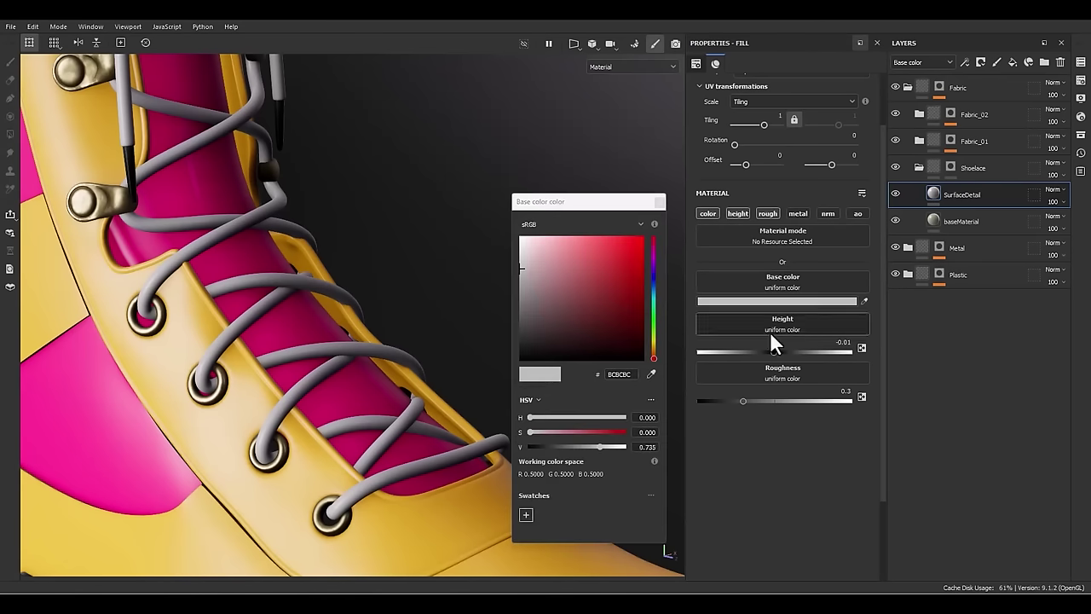
left_click(519, 345)
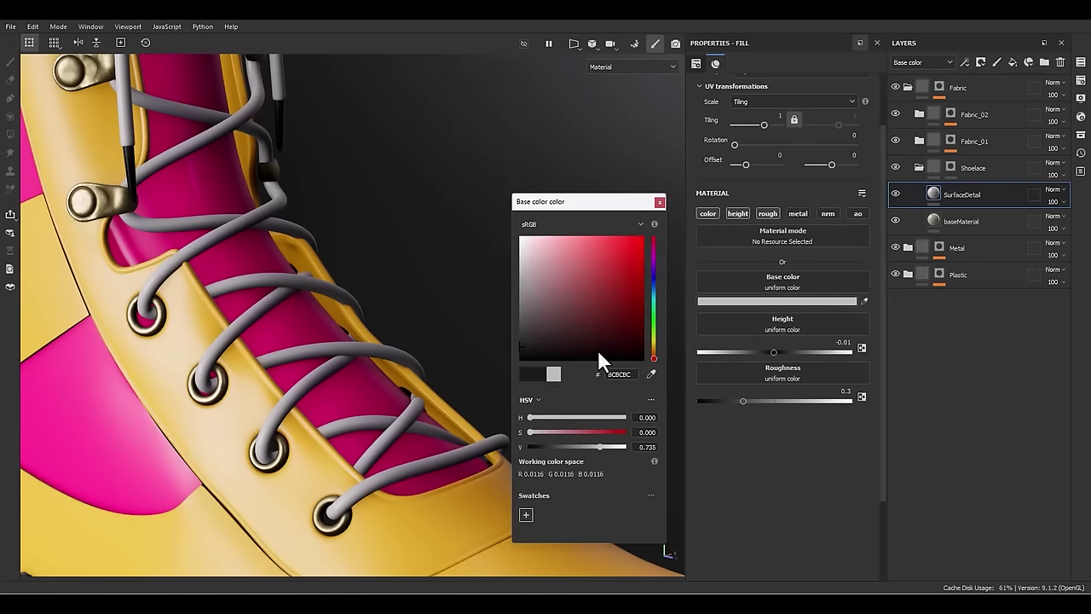
left_click(659, 202)
left_click(843, 391)
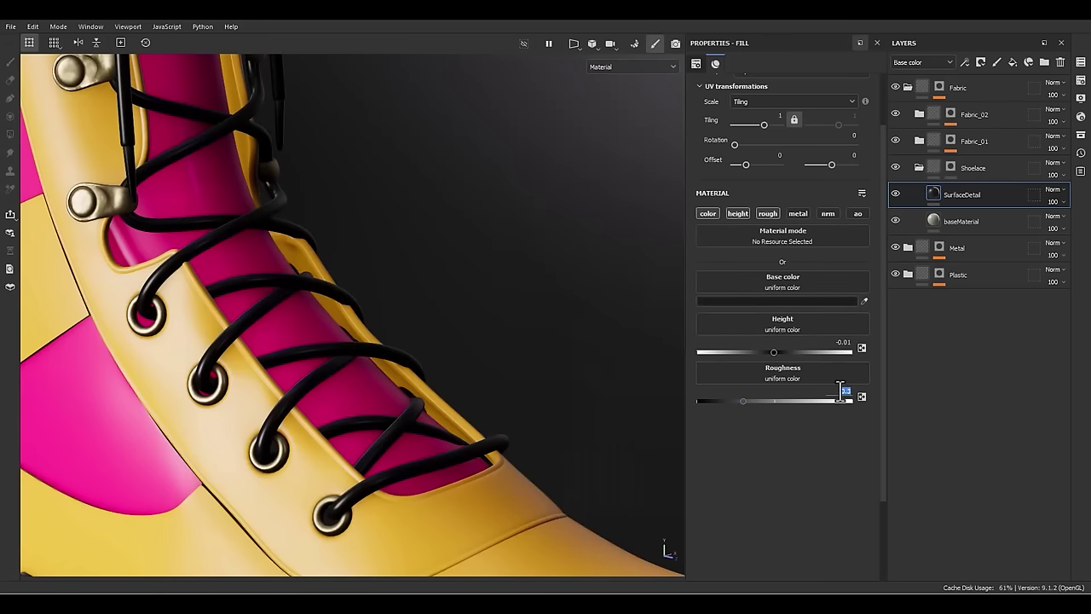
type("0.8")
key("Return")
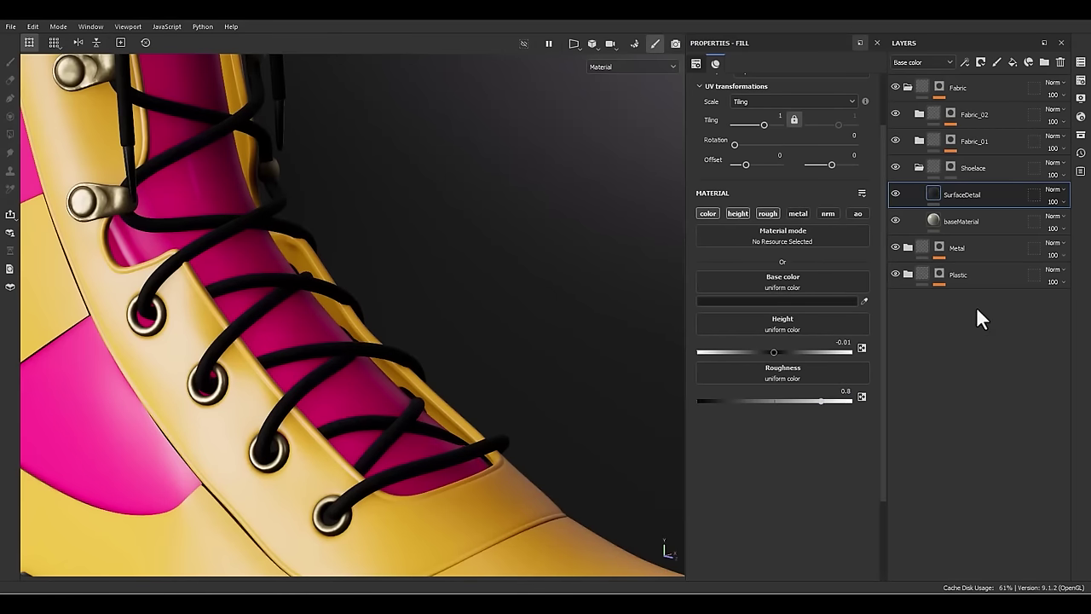
- Give the SurfaceDetail layer a black mask with a fill effect in it
right_click(946, 189)
left_click(966, 29)
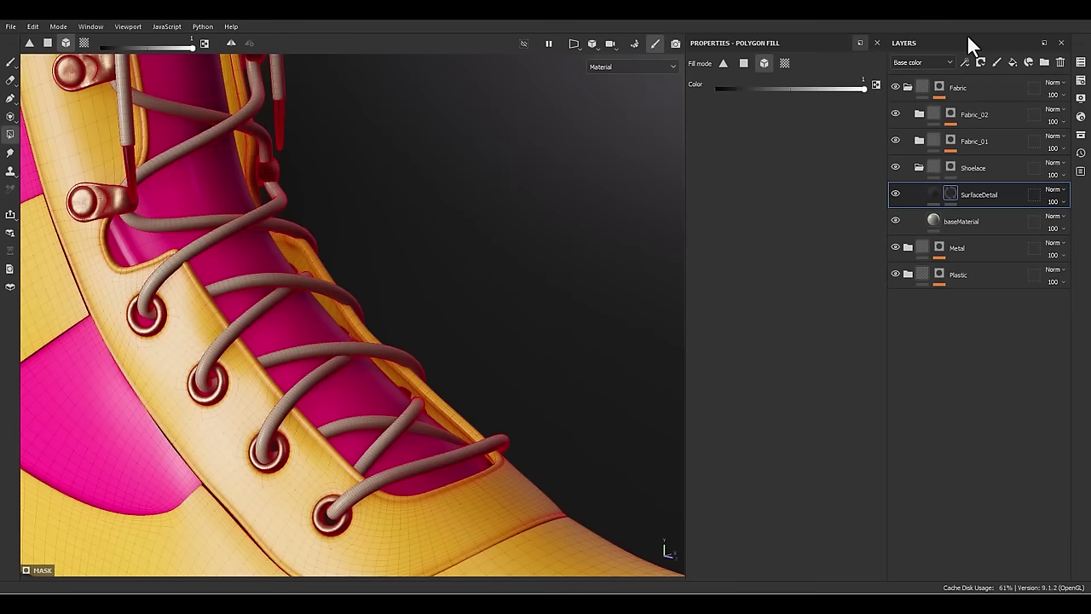
right_click(947, 188)
left_click(963, 400)
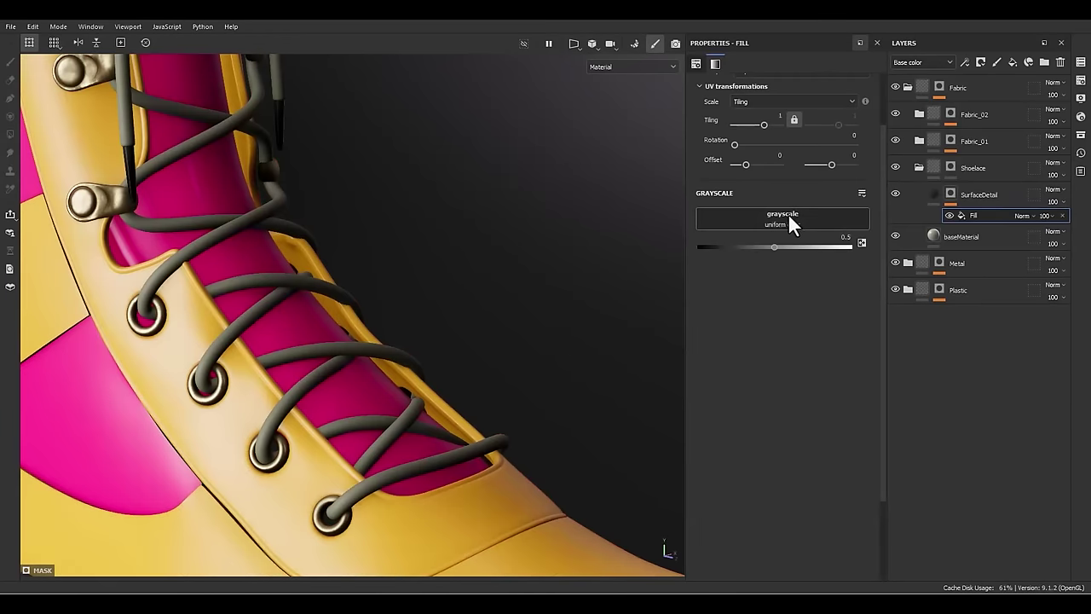
- Assign the Weave 2 texture to the SurfaceDetail mask's fill and display the mask alone on the boot
left_click(789, 217)
double_click(856, 247)
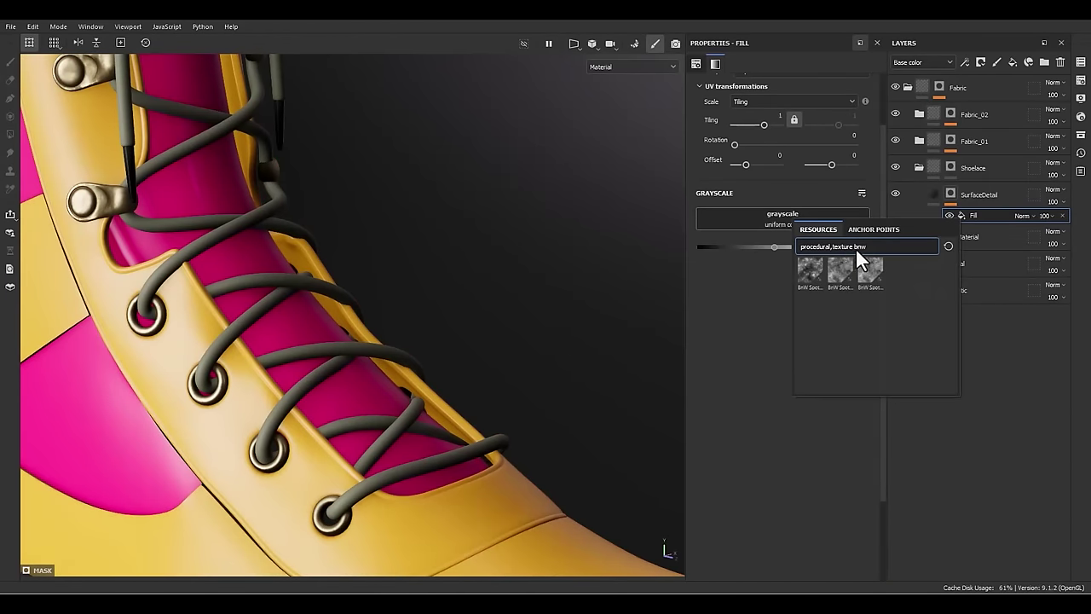
type("wa")
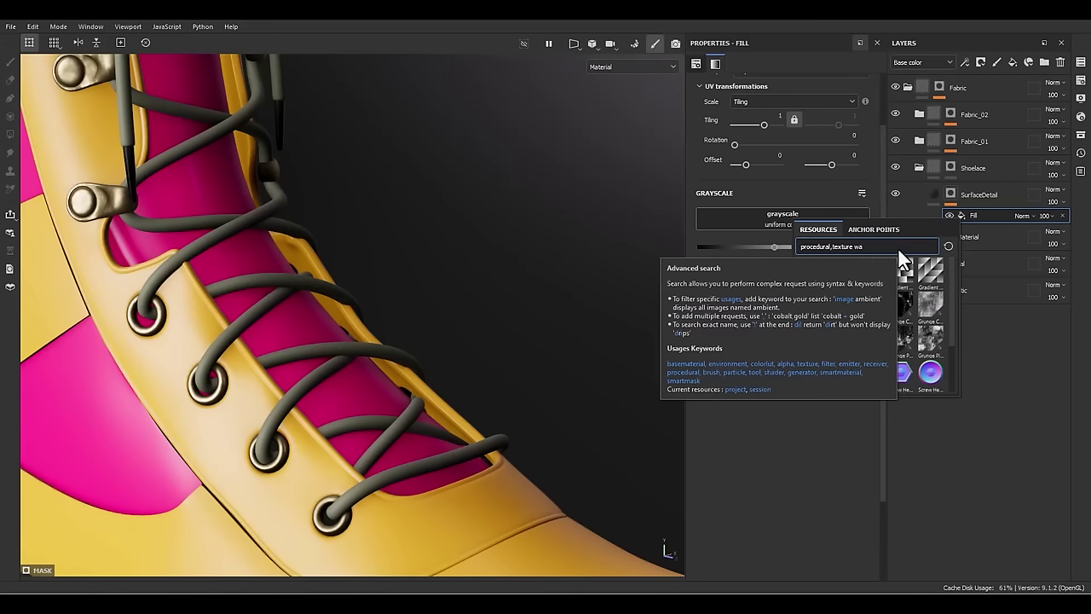
key("BackSpace")
type("eave")
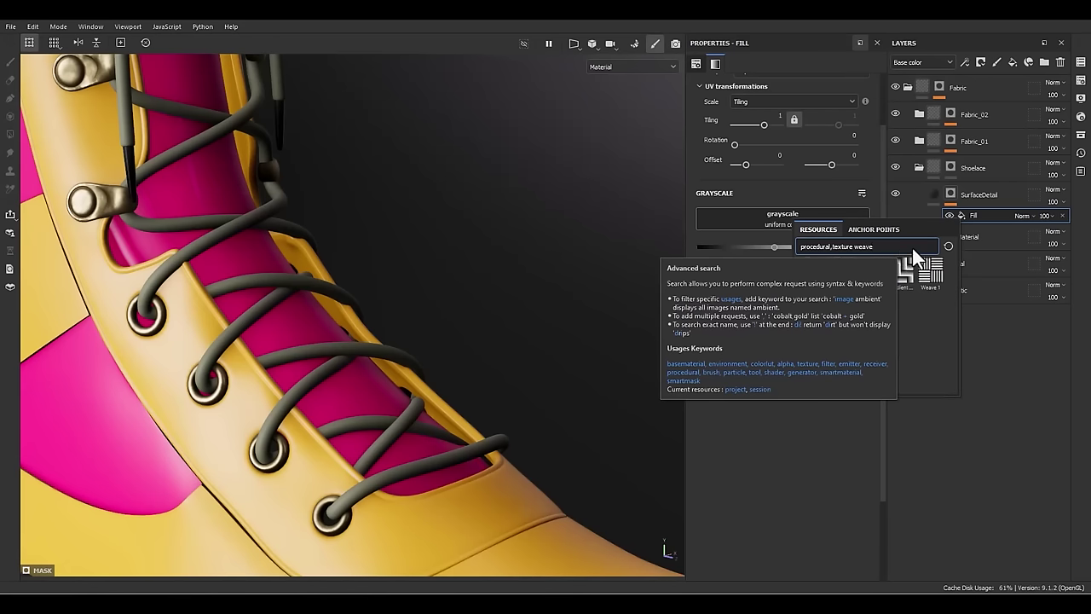
left_click(818, 312)
scroll(422, 361, "up", 2)
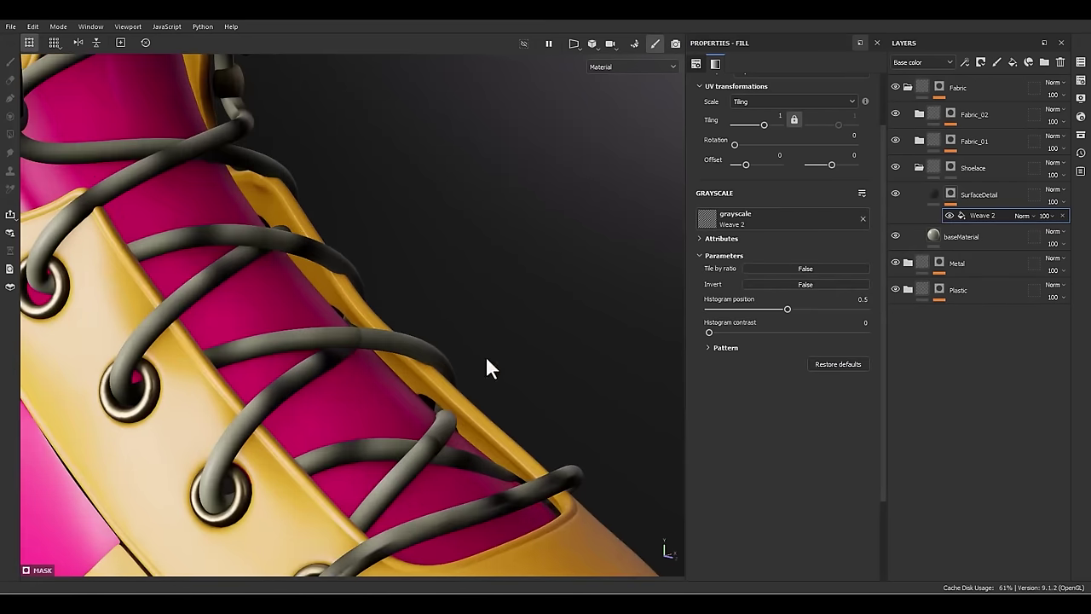
left_click(952, 191, "alt")
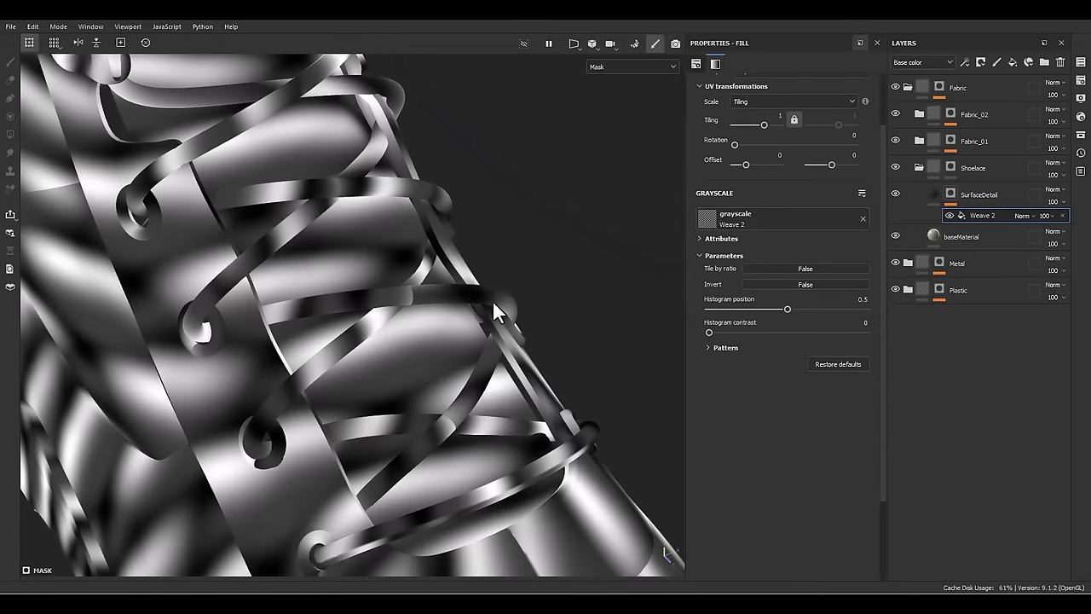
- Set the Weave 2 fill's UV tiling to 4
left_click(769, 118)
type("4")
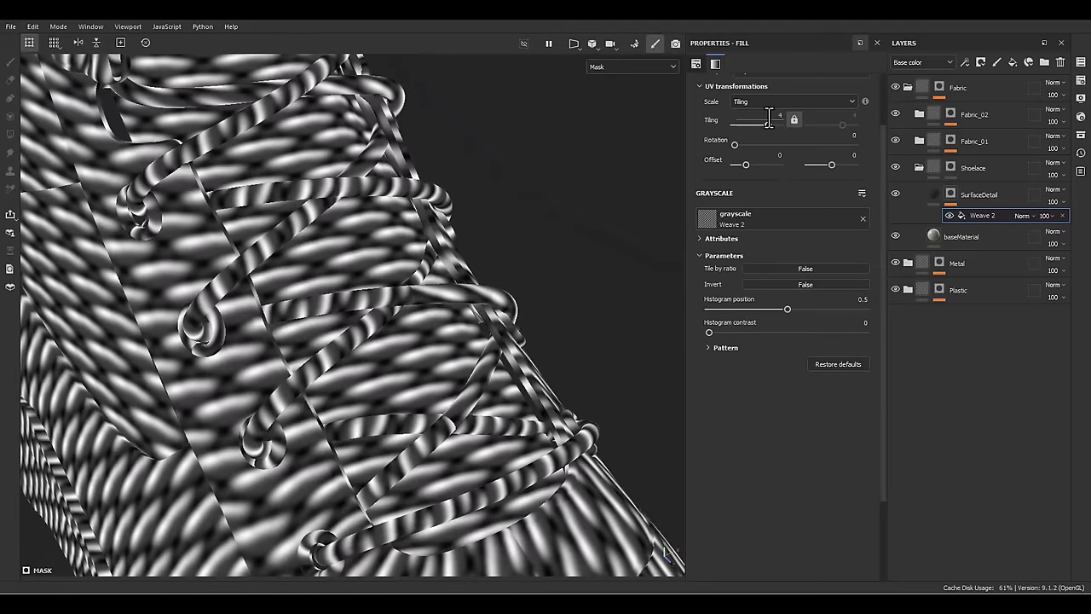
key("Return")
- Switch the Weave 2 fill to UV set to UV set projection with UV set 1 as its source
scroll(538, 292, "down", 2)
scroll(761, 209, "up", 2)
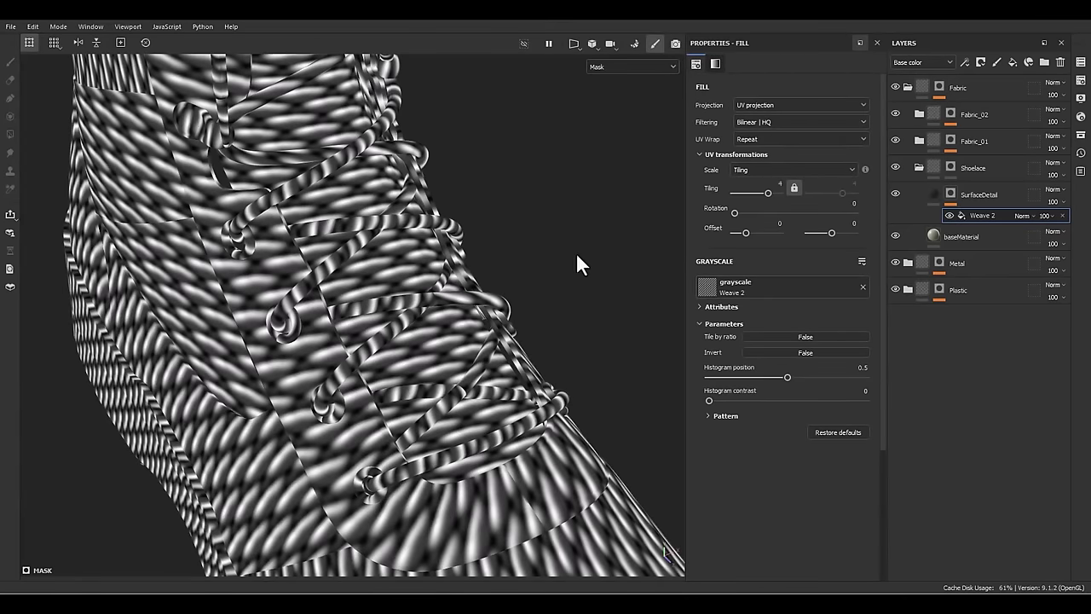
scroll(456, 323, "down", 2)
left_click_drag(517, 329, 445, 313, "alt")
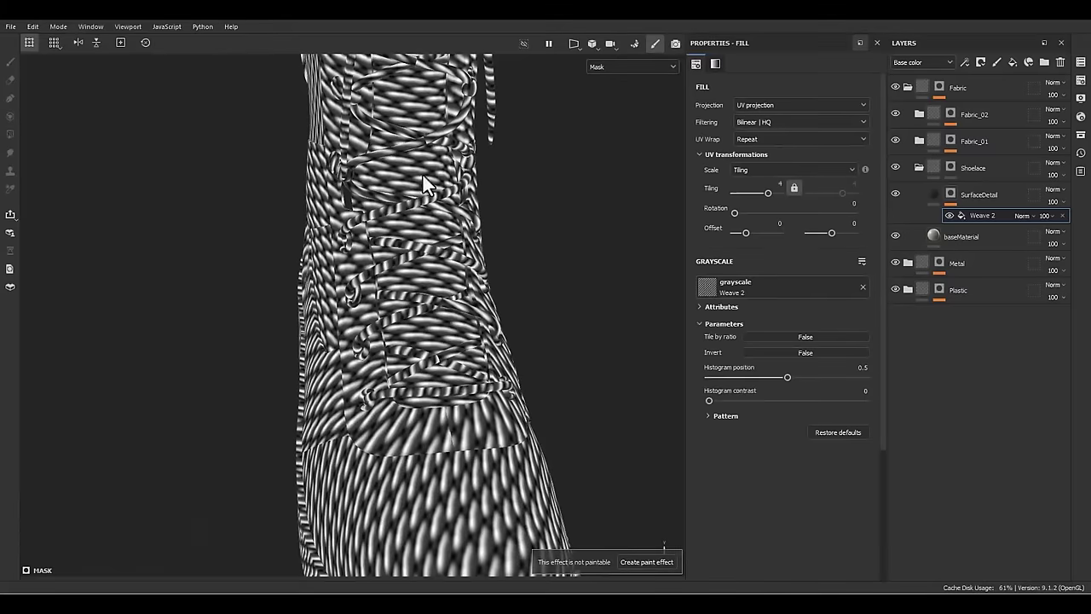
middle_click_drag(423, 175, 400, 321, "alt")
scroll(405, 321, "up", 2)
left_click(754, 104)
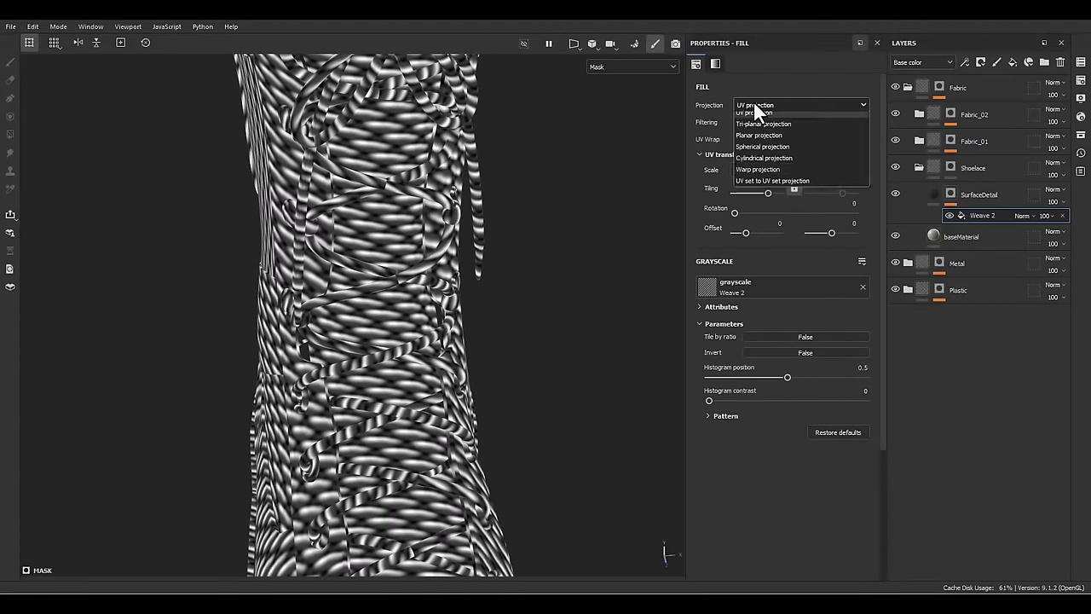
left_click(755, 198)
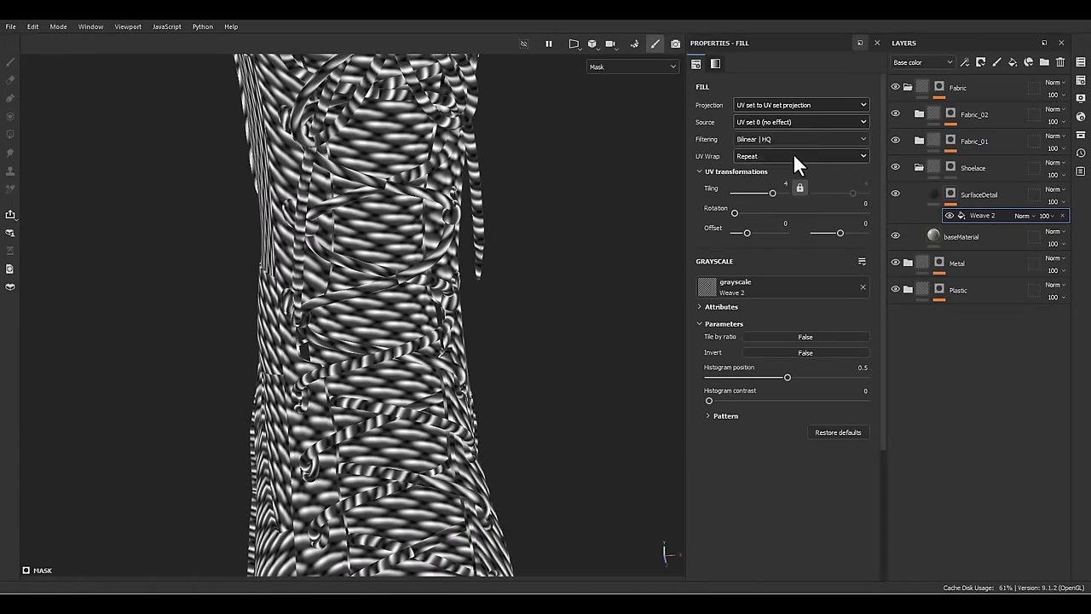
left_click(773, 122)
left_click(754, 147)
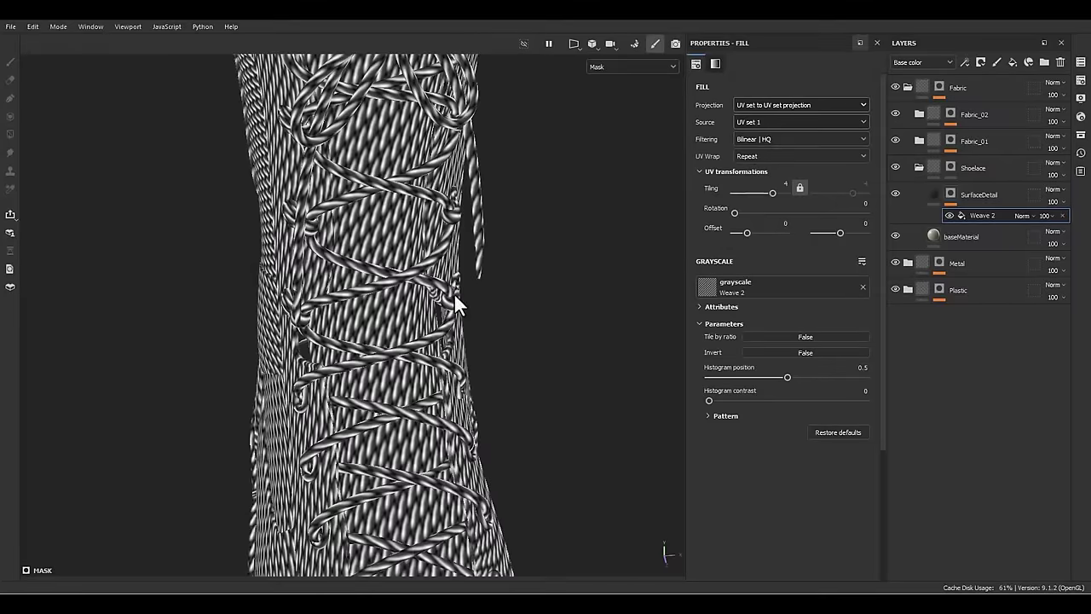
left_click_drag(453, 292, 443, 247, "alt")
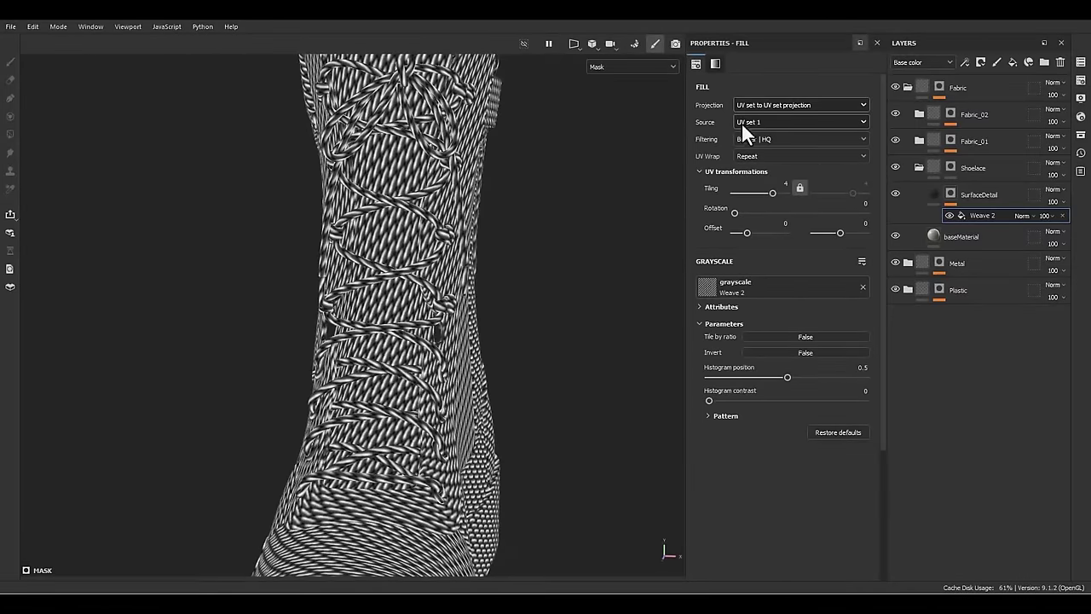
left_click_drag(290, 401, 457, 472, "alt")
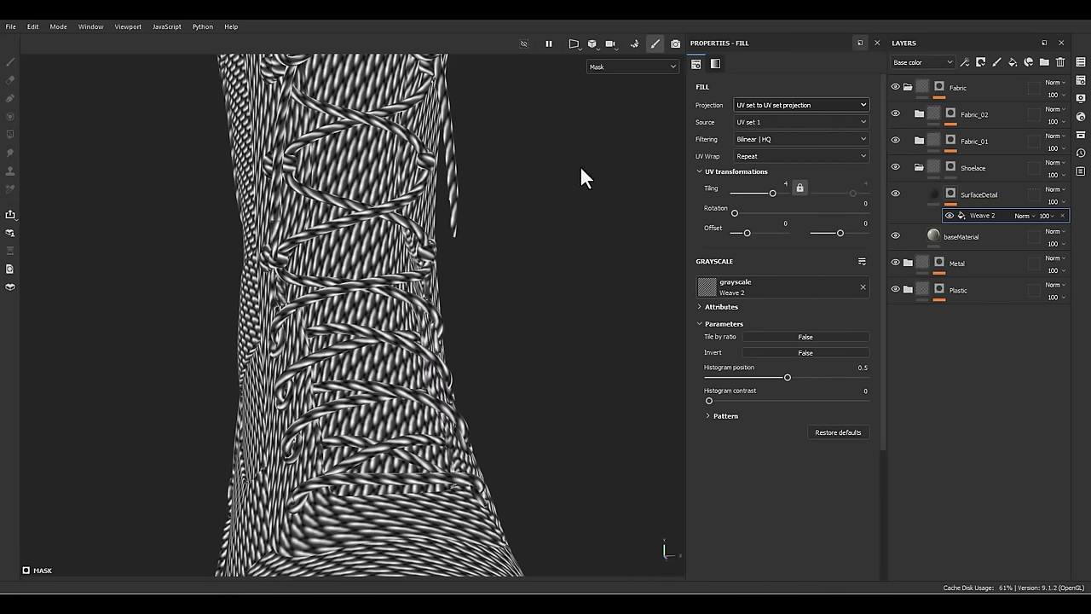
- Set the Weave 2 fill's UV tiling to 6
left_click(759, 184)
type("6")
key("Return")
left_click_drag(252, 363, 469, 375, "alt")
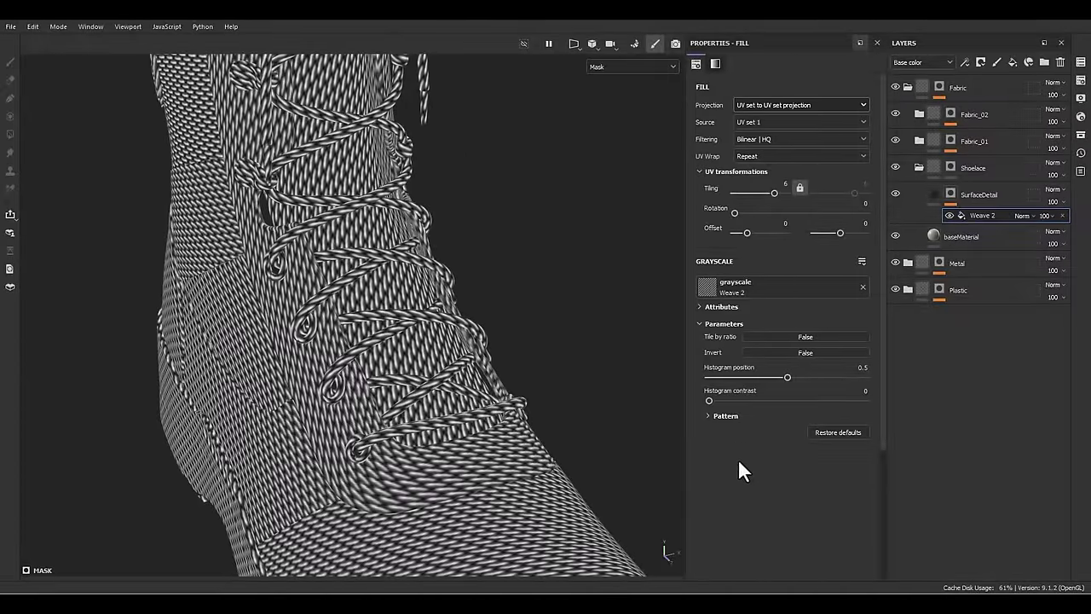
- Set the pattern tiling in the Weave 2 parameters to 3
left_click(726, 418)
left_click_drag(714, 439, 730, 438)
scroll(473, 401, "up", 3)
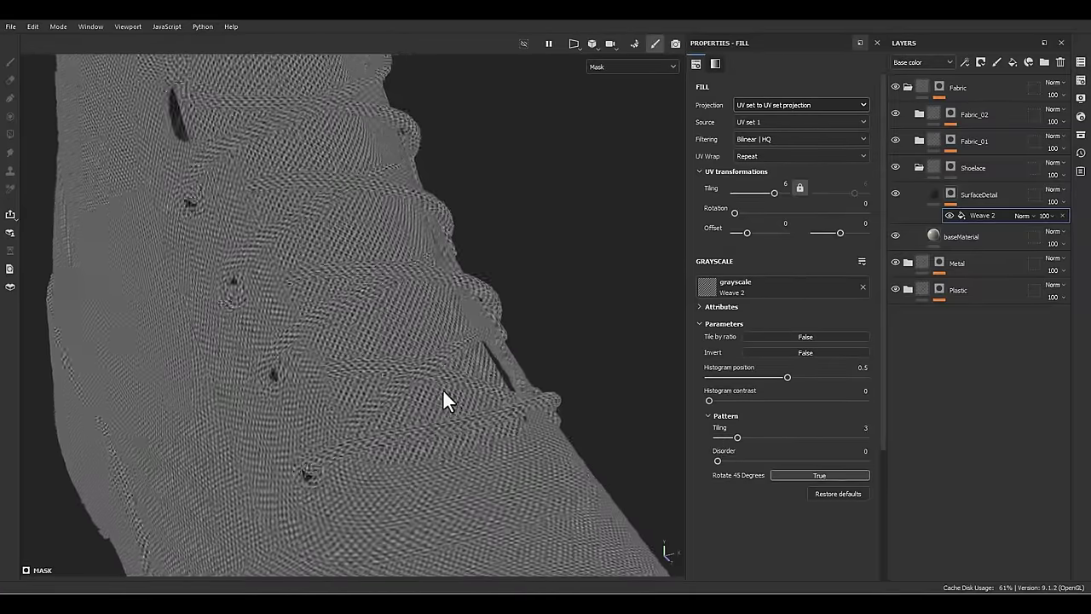
- Return to the material display and examine the woven shoelaces up close and across the boot
left_click_drag(443, 389, 501, 329, "alt")
left_click(941, 203)
right_click_drag(500, 329, 540, 315, "shift")
left_click_drag(546, 412, 434, 418, "alt")
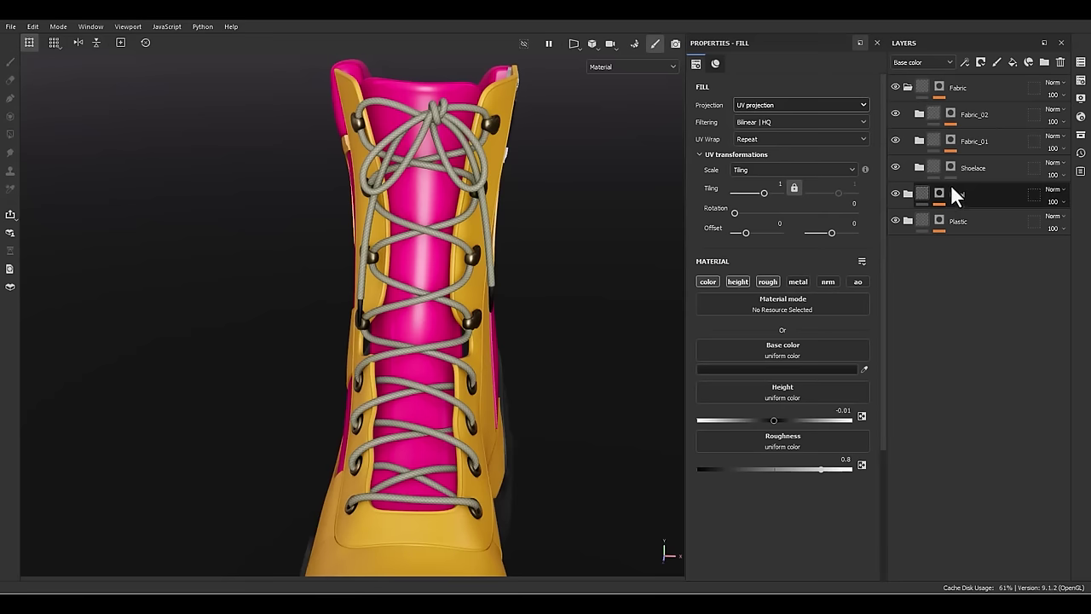
scroll(461, 241, "up", 3)
scroll(455, 235, "up", 2)
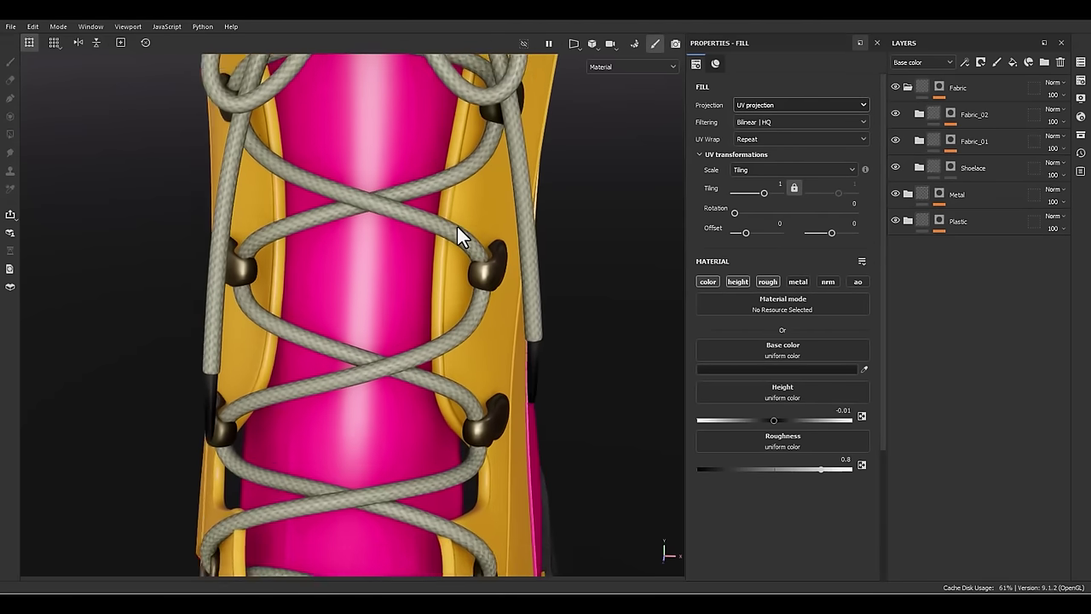
scroll(443, 247, "down", 5)
left_click_drag(433, 335, 554, 362, "alt")
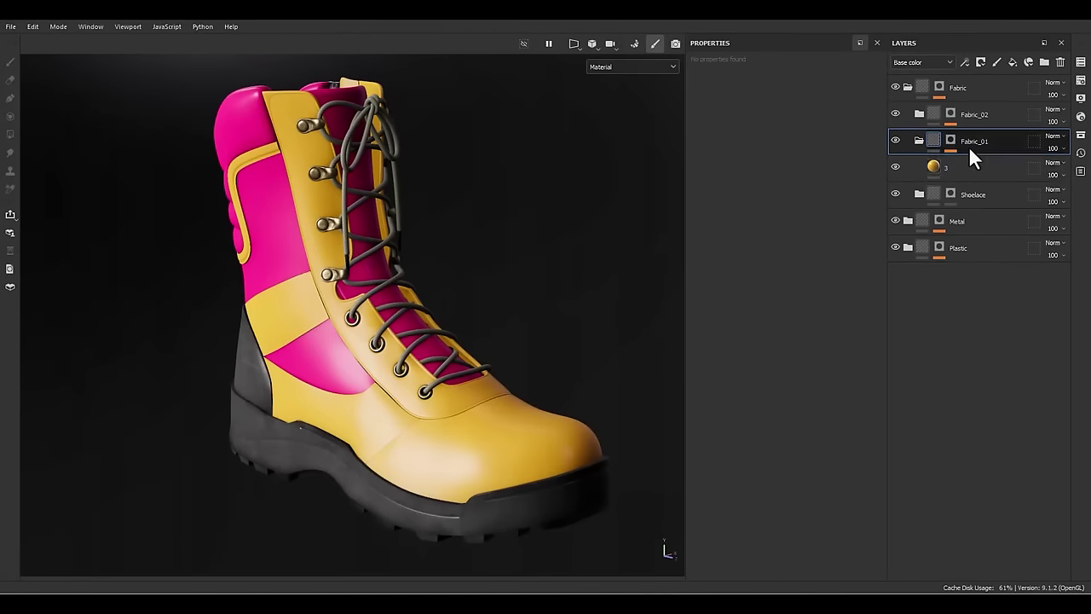
- Rename fill layer 3 in the Fabric_01 folder as Basematerial
left_click(955, 171)
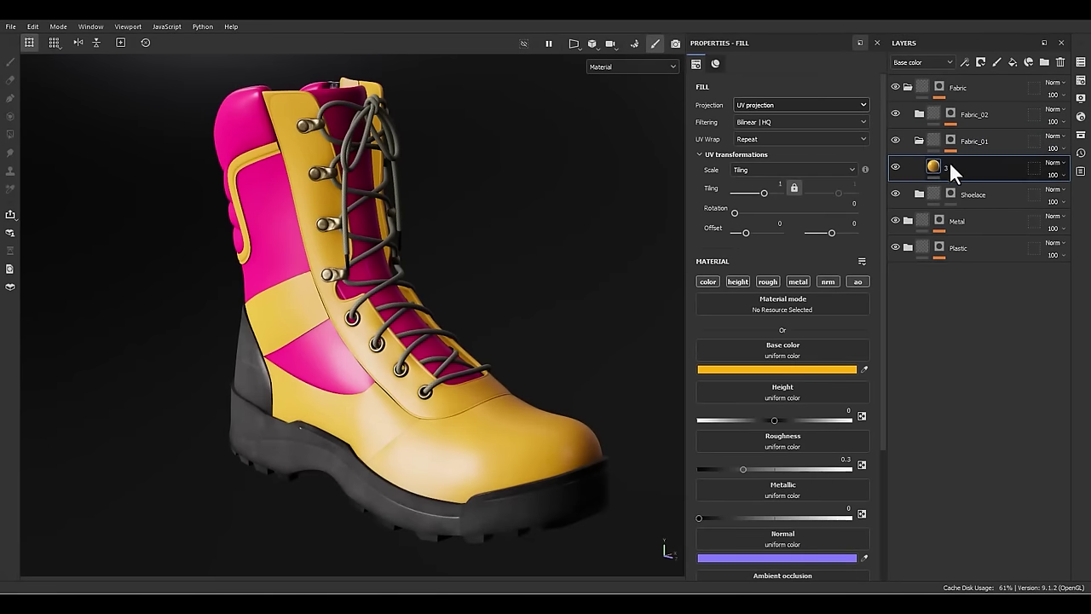
double_click(946, 167)
type("Basematerial")
key("Return")
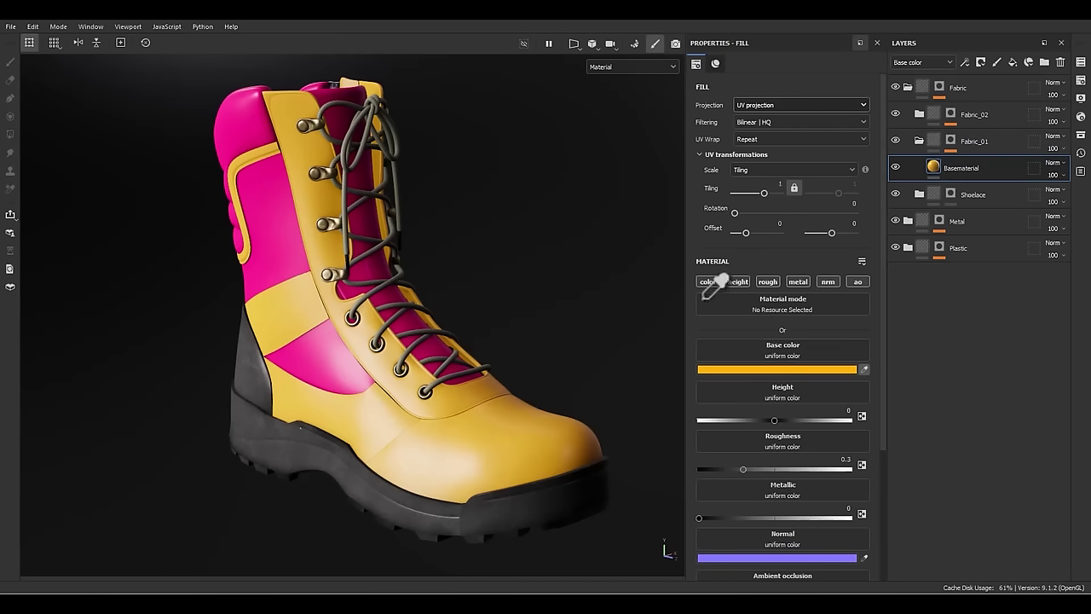
- Change the Fabric_01 Basematerial layer's base color to a muted gray-olive sampled with the color picker
left_click(595, 284)
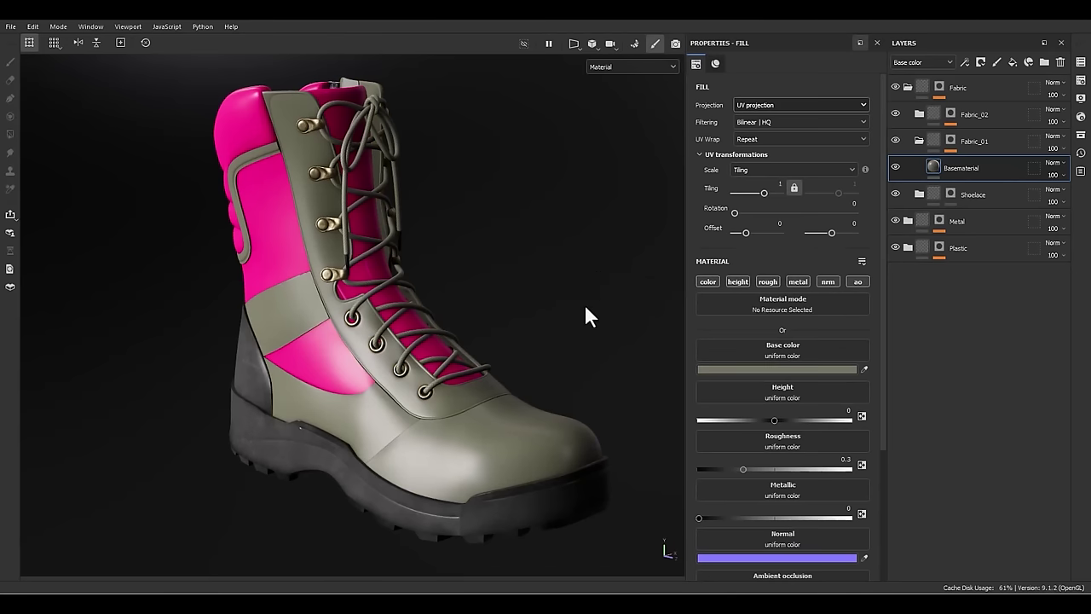
left_click_drag(515, 453, 485, 452, "alt")
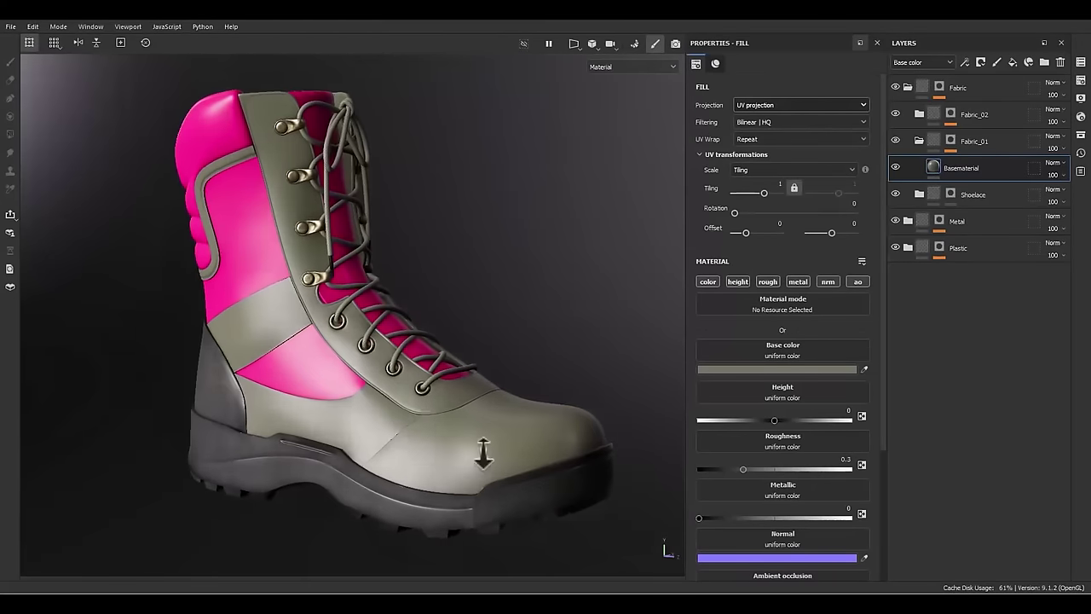
right_click_drag(486, 452, 524, 449, "alt")
left_click_drag(524, 449, 562, 415, "alt")
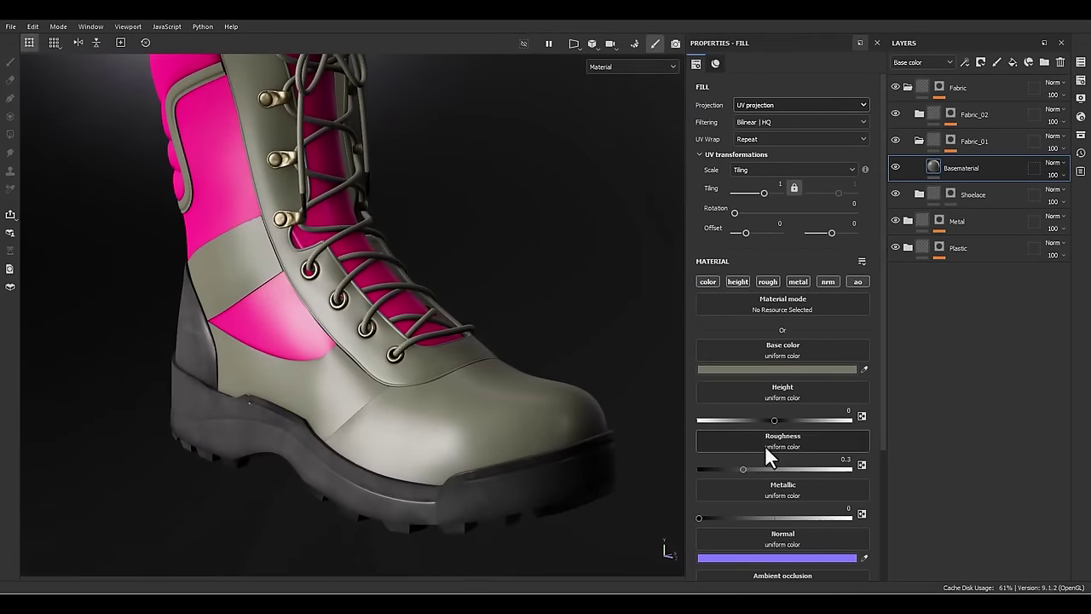
- Set the Fabric_01 Basematerial layer's roughness to 0.8
double_click(843, 458)
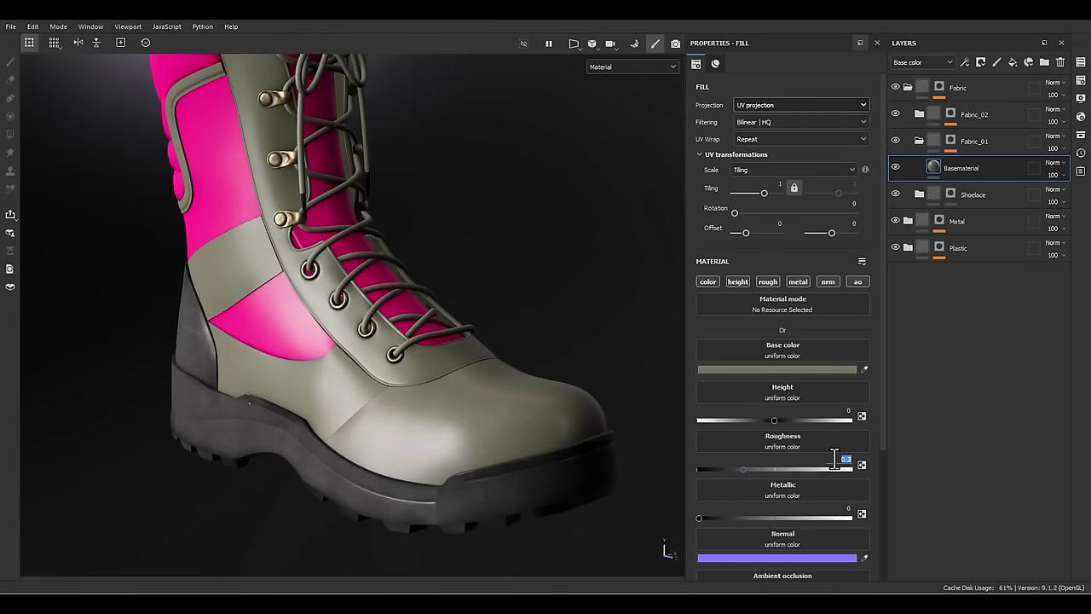
type("0.8")
key("Return")
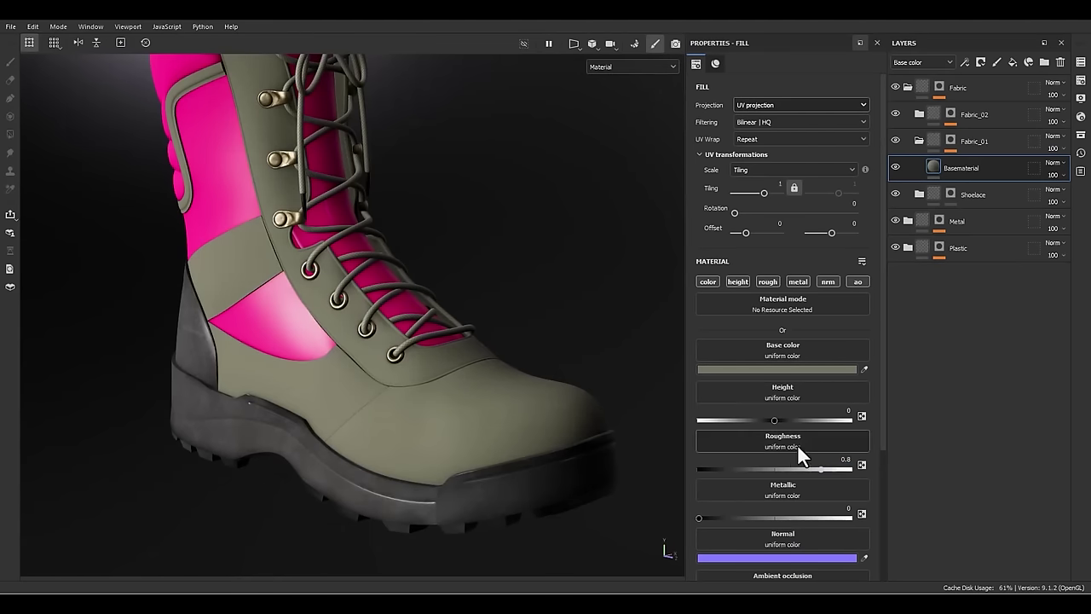
mouse_move(503, 402)
left_mouse_down("alt")
mouse_move(427, 363)
mouse_move(513, 396)
left_mouse_up("alt")
scroll(513, 396, "down", 2)
middle_click_drag(515, 359, 520, 377, "alt")
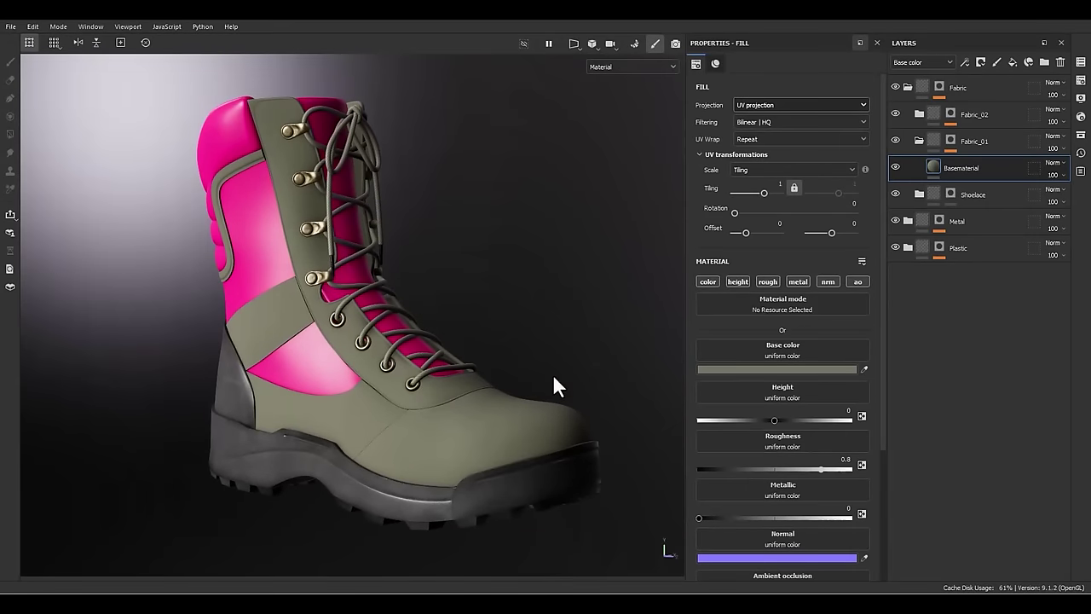
- Add a fill layer named ColorVar_01 above Basematerial and keep only its color channel active
left_click(1011, 62)
double_click(961, 166)
type("Gr")
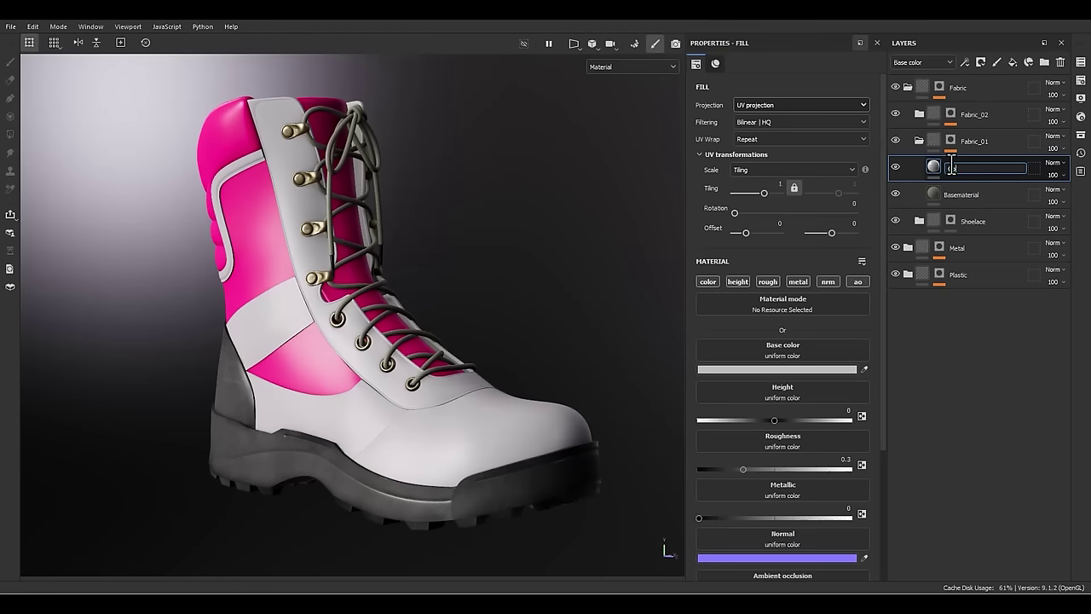
type("lorVar_01")
key("Return")
left_click(711, 284, "alt")
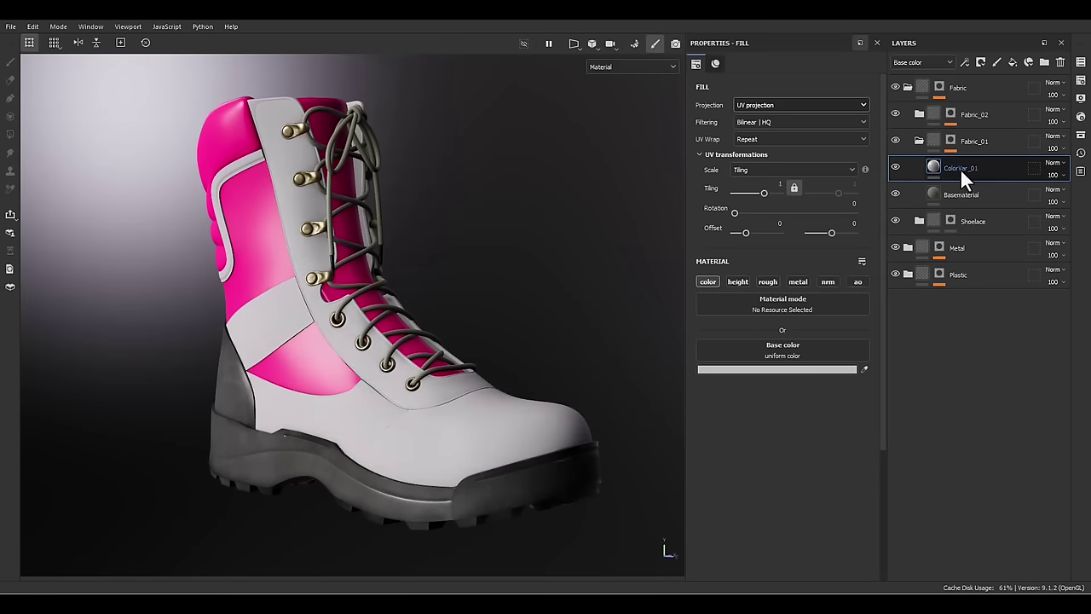
- Give ColorVar_01 a near-black base color and set its blending mode to Soft light
left_click(783, 370)
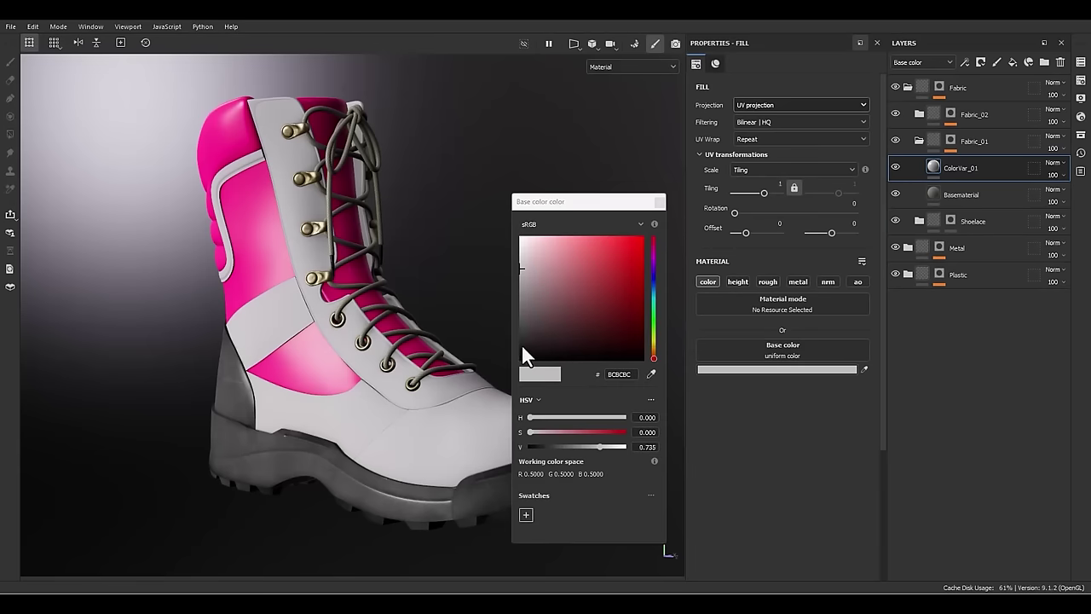
left_click(521, 344)
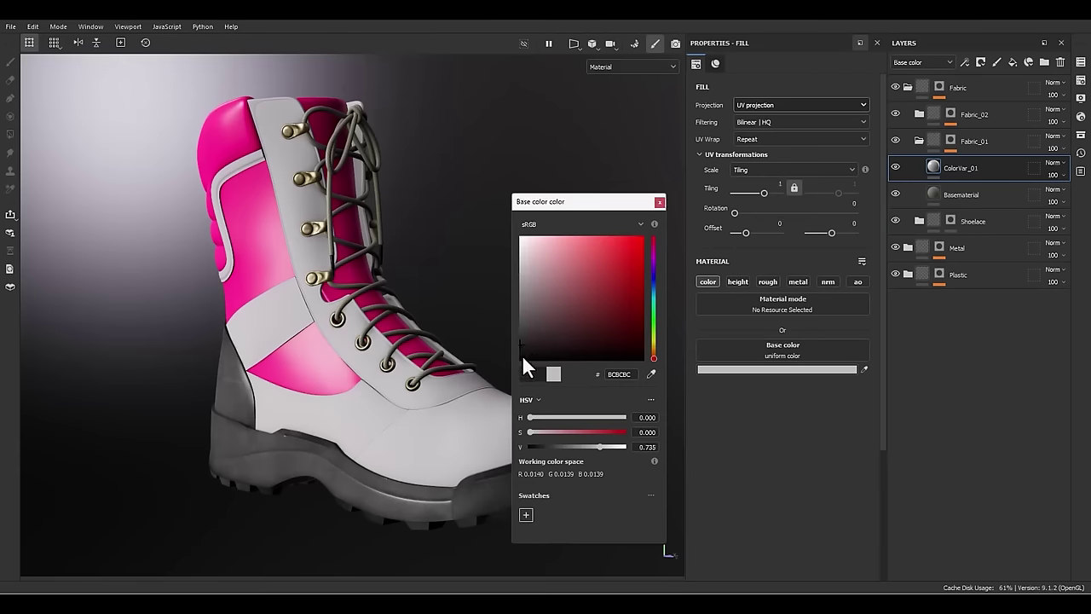
left_click(660, 202)
left_click(1053, 162)
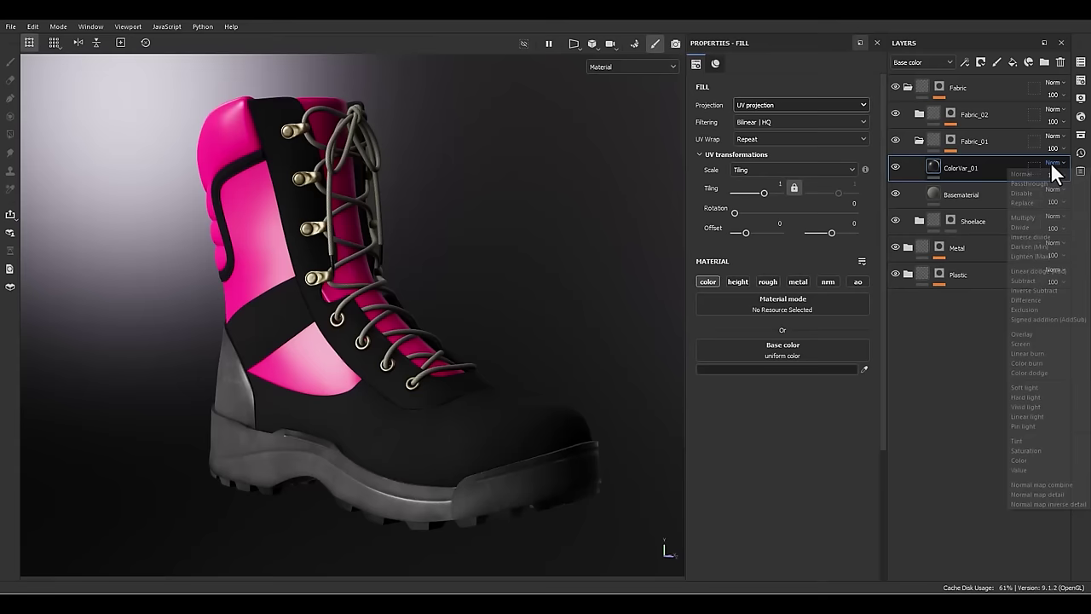
left_click(1038, 386)
- Add a black mask to ColorVar_01 with a 3D Linear Gradient generator in it
right_click(954, 164)
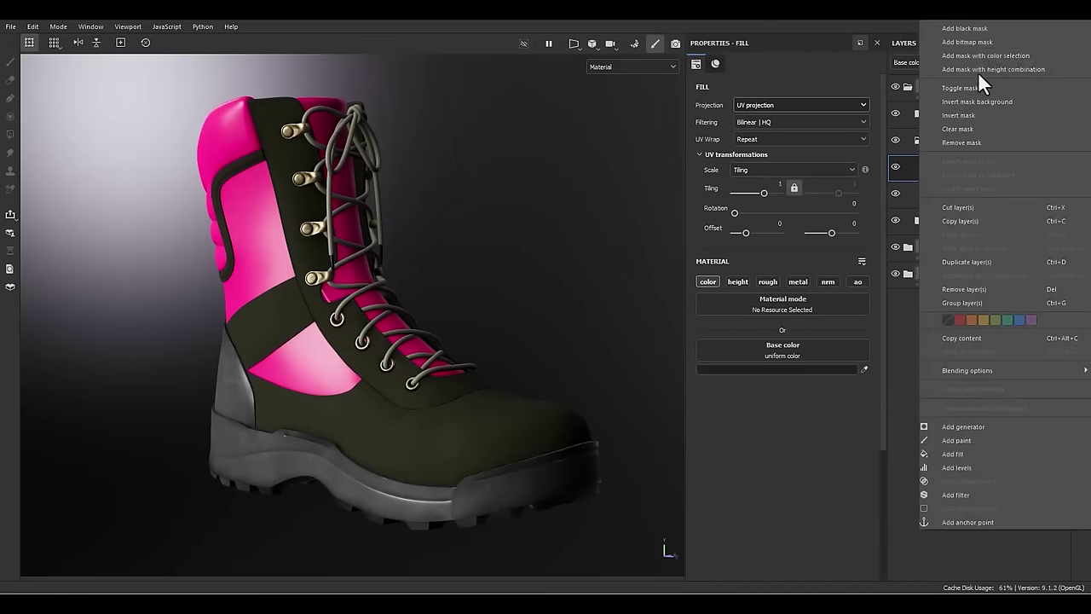
left_click(977, 34)
key("4")
right_click(946, 172)
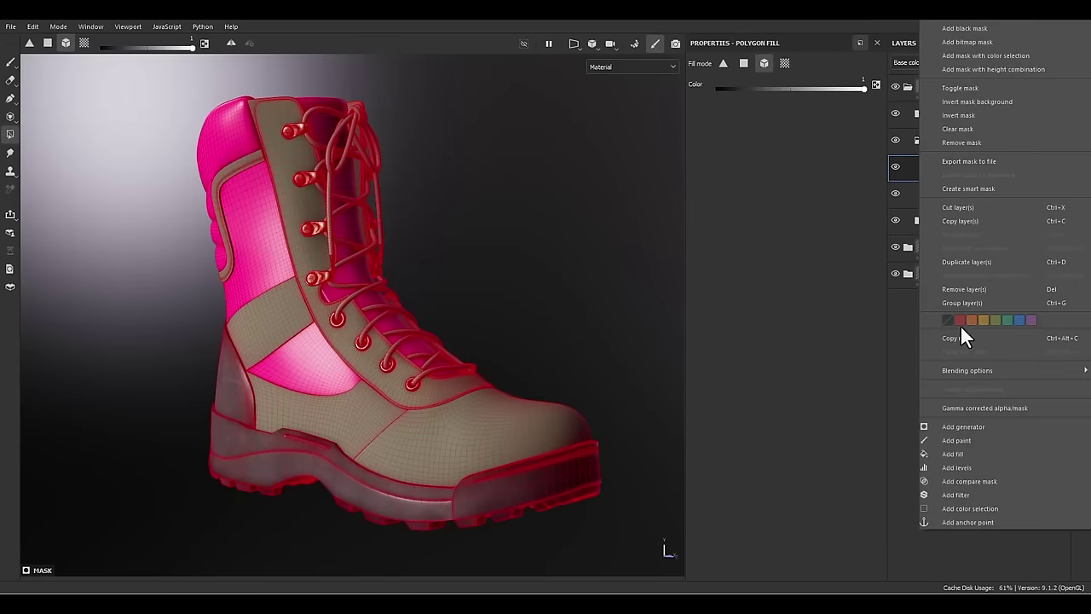
left_click(969, 427)
left_click(817, 98)
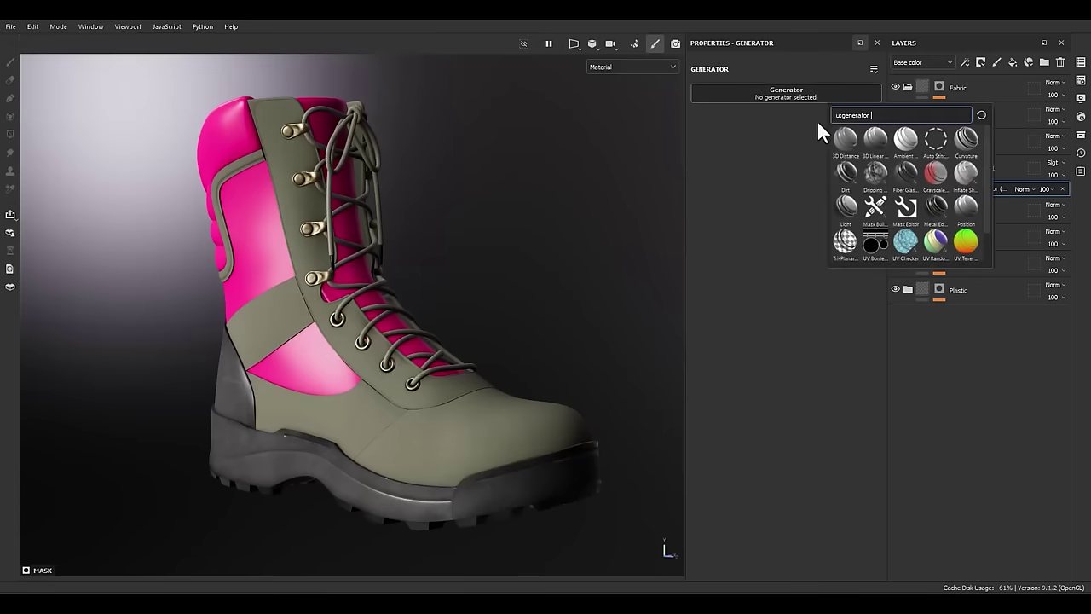
left_click(874, 139)
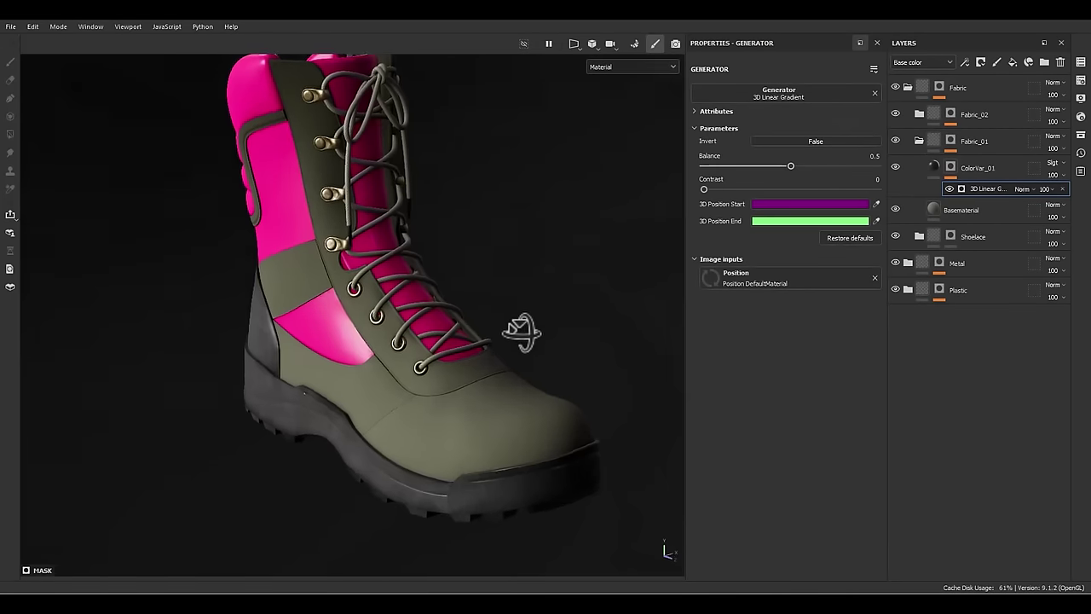
- Invert the 3D Linear Gradient generator in ColorVar_01's mask, set its balance to 0.76 and check the mask on the boot
left_click(785, 142)
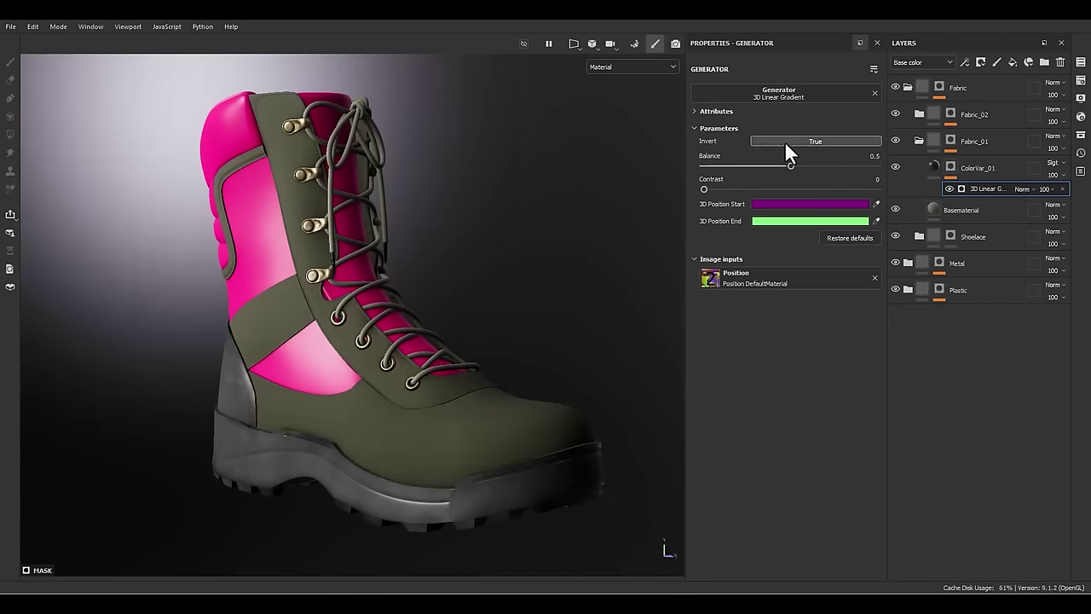
mouse_move(416, 366)
left_mouse_down("alt")
mouse_move(526, 377)
mouse_move(543, 365)
left_mouse_up("alt")
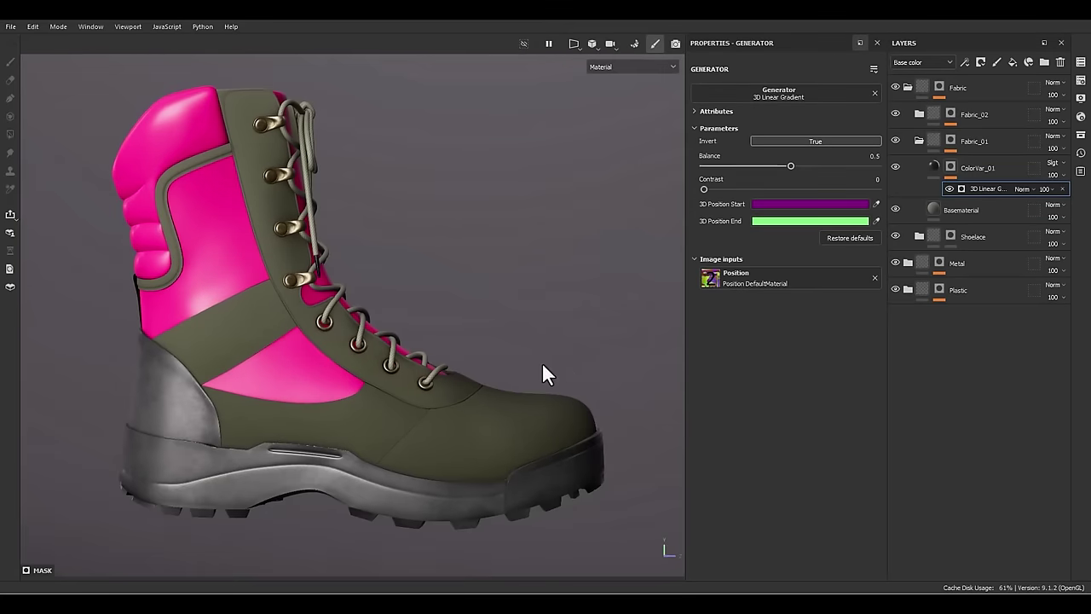
left_click(893, 168)
left_click(892, 168)
left_click(892, 168)
left_click(893, 168)
mouse_move(790, 167)
left_mouse_down()
mouse_move(757, 167)
mouse_move(855, 167)
mouse_move(835, 166)
left_mouse_up()
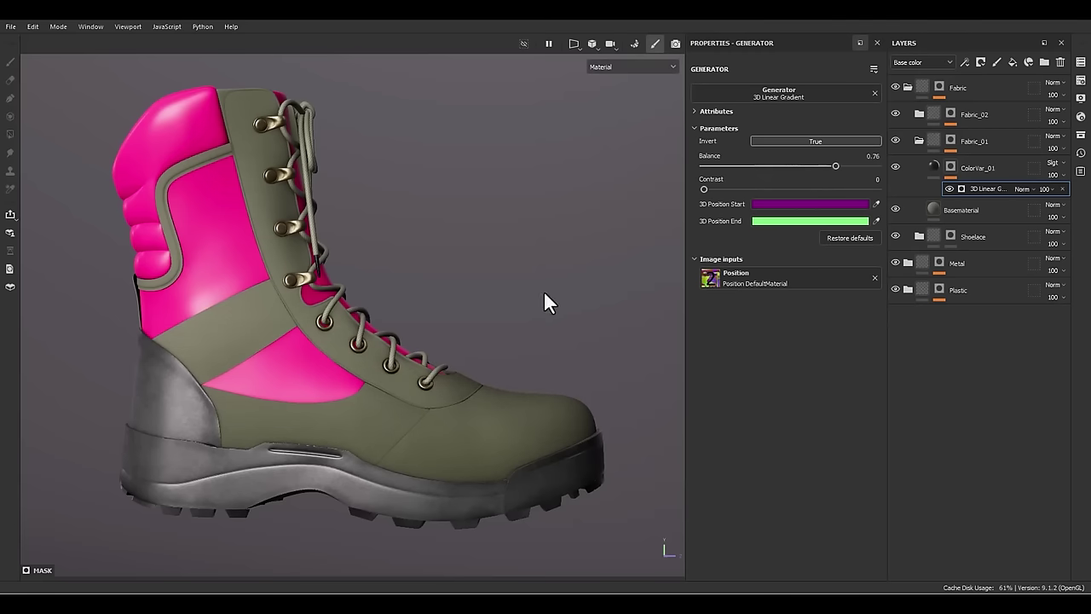
left_click_drag(545, 302, 444, 317, "alt")
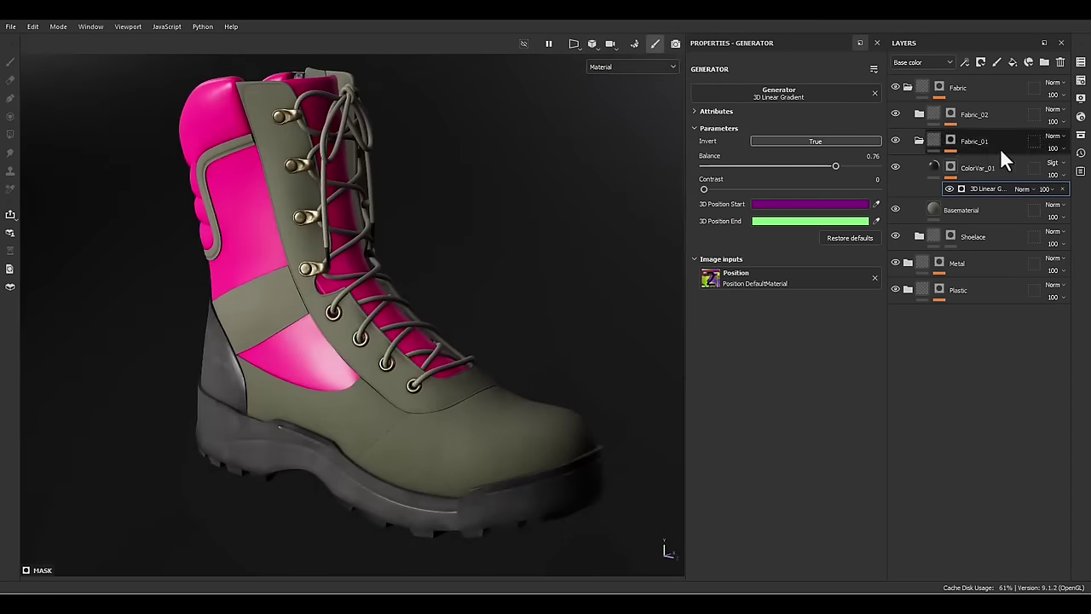
left_click(955, 162)
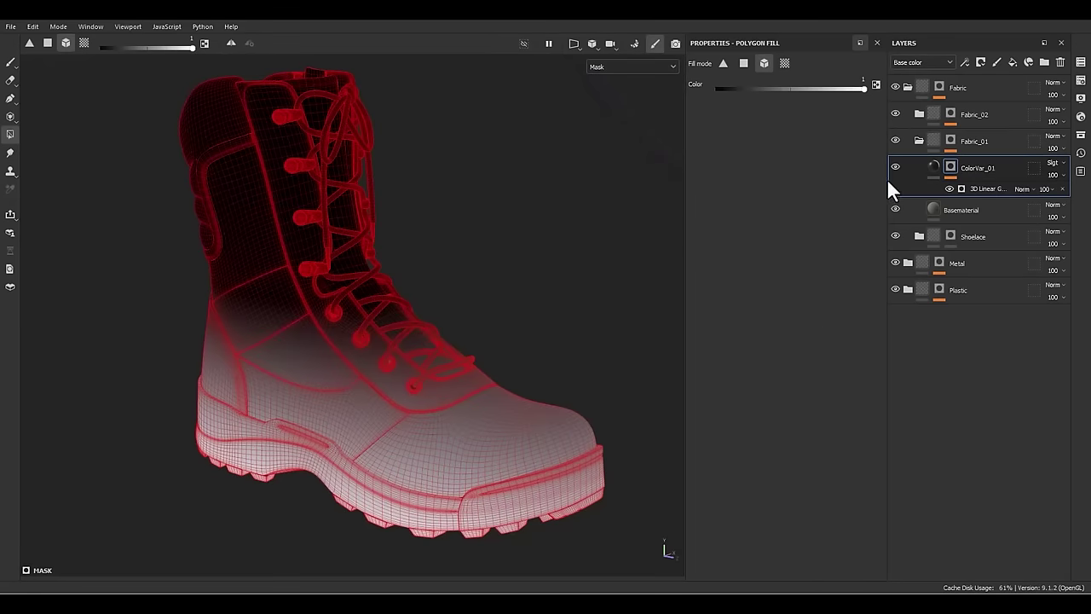
left_click(934, 166)
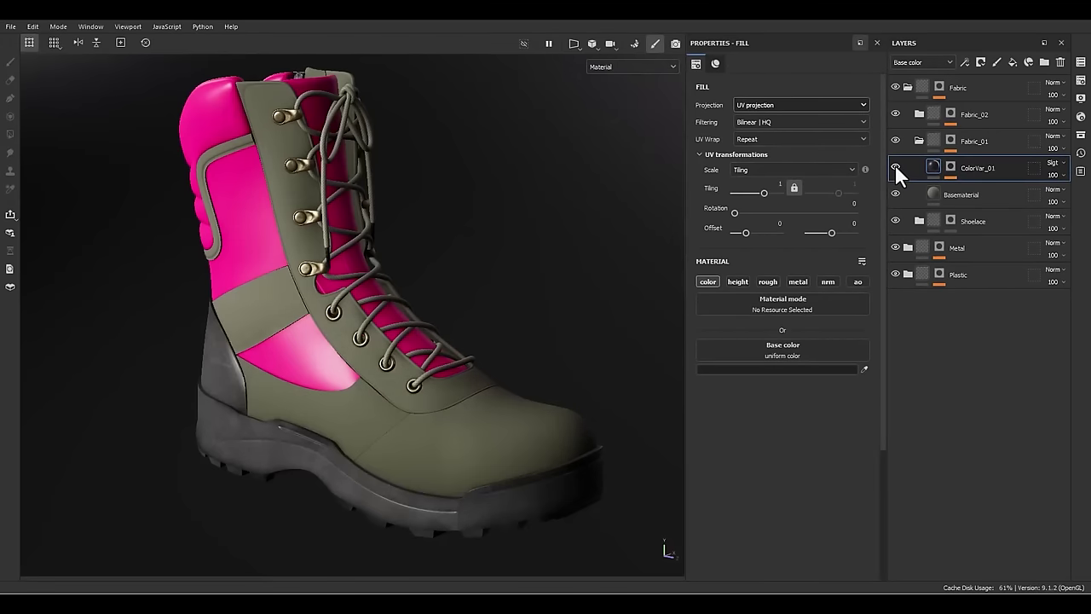
left_click_drag(353, 507, 485, 472, "alt")
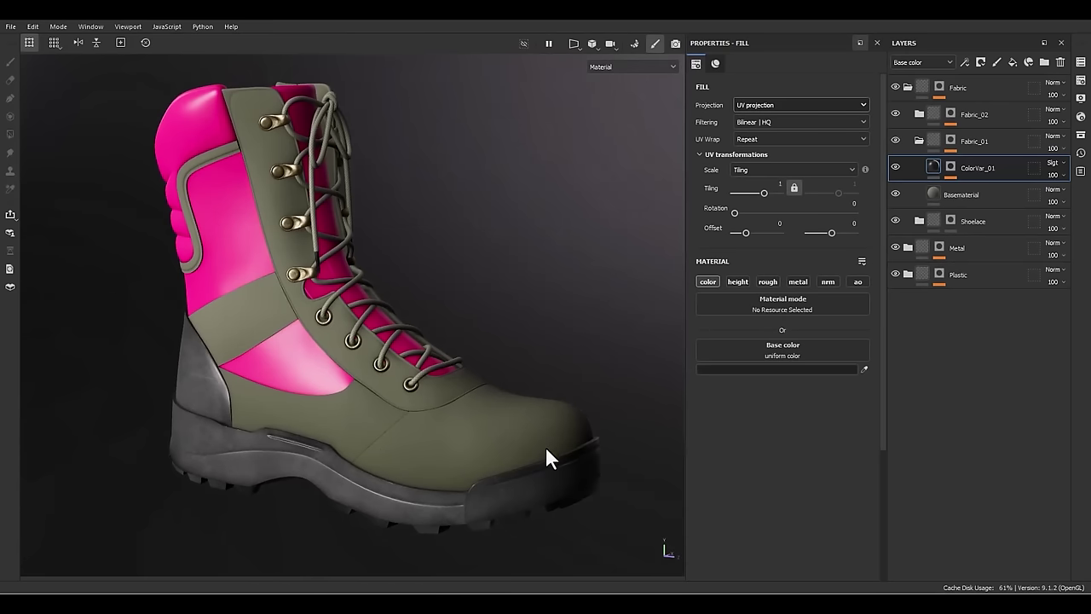
- Add a fill layer named ColorVar_02 above ColorVar_01 and keep only its color channel active
left_click(1013, 63)
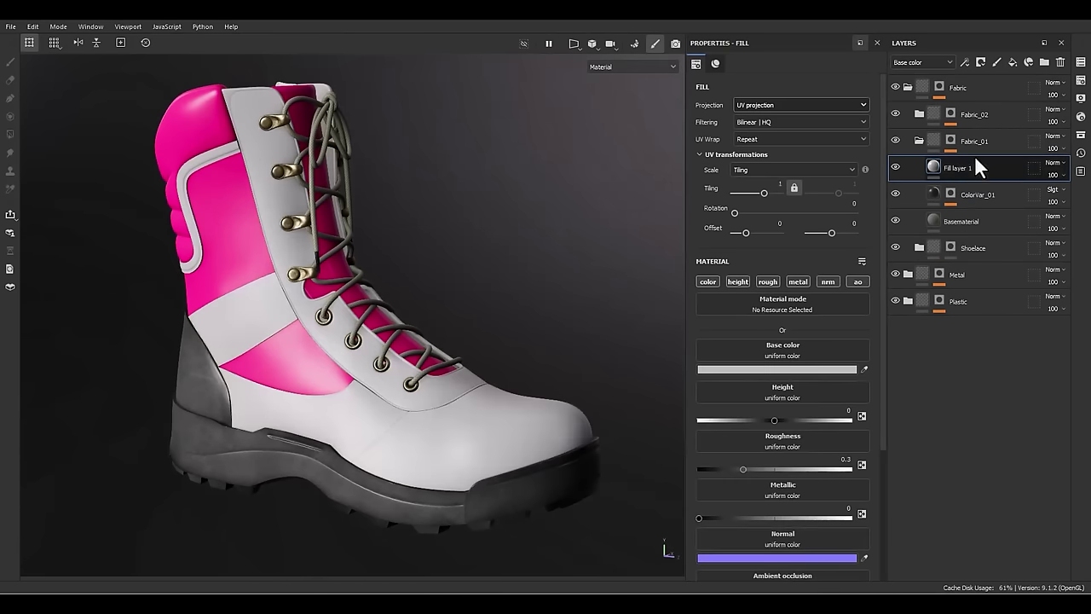
double_click(959, 169)
type("c")
key("Return")
left_click(709, 282)
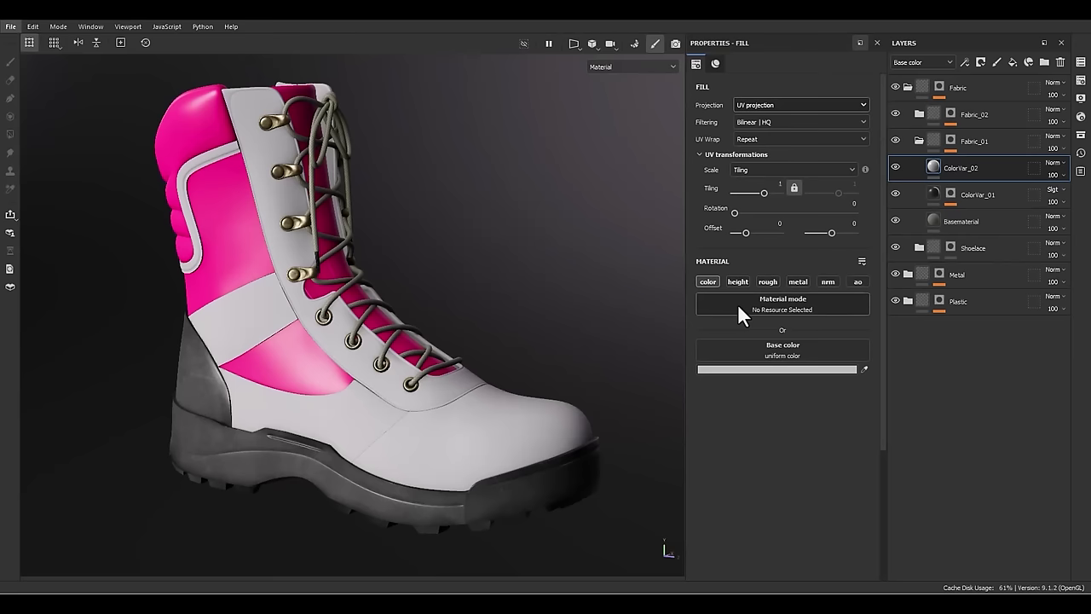
- Give ColorVar_02 a near-white base color and set its blending mode to Soft light
left_click(732, 370)
left_click(521, 245)
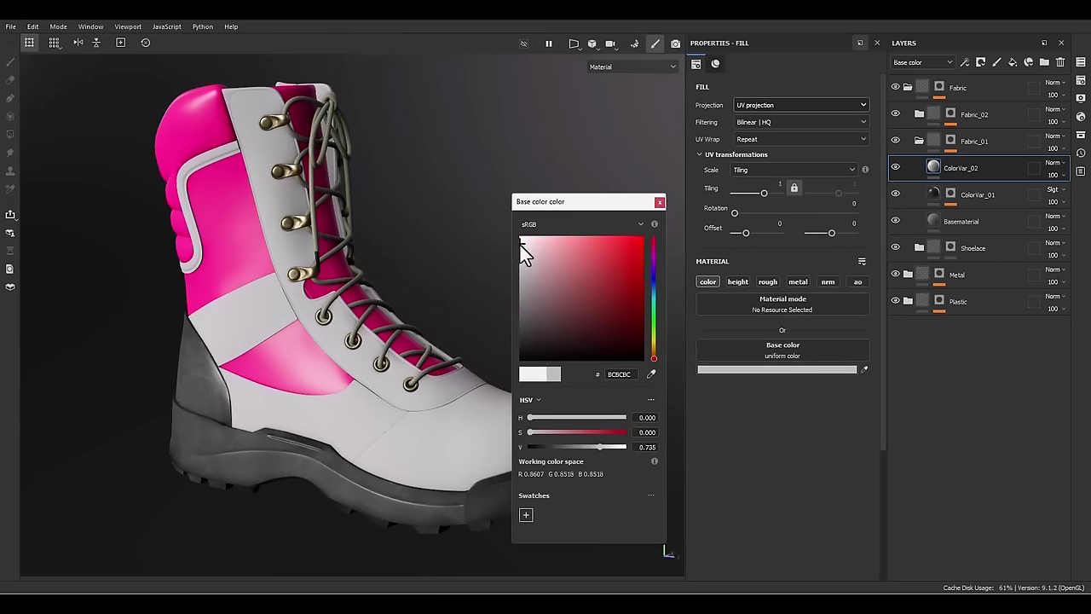
left_click(661, 203)
left_click(1052, 162)
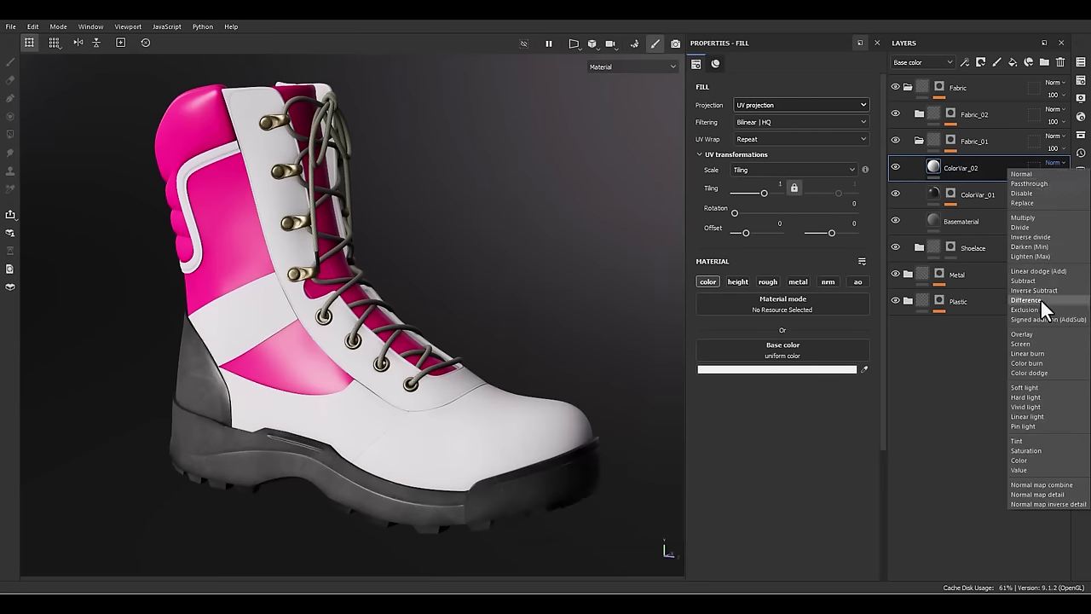
left_click(1030, 390)
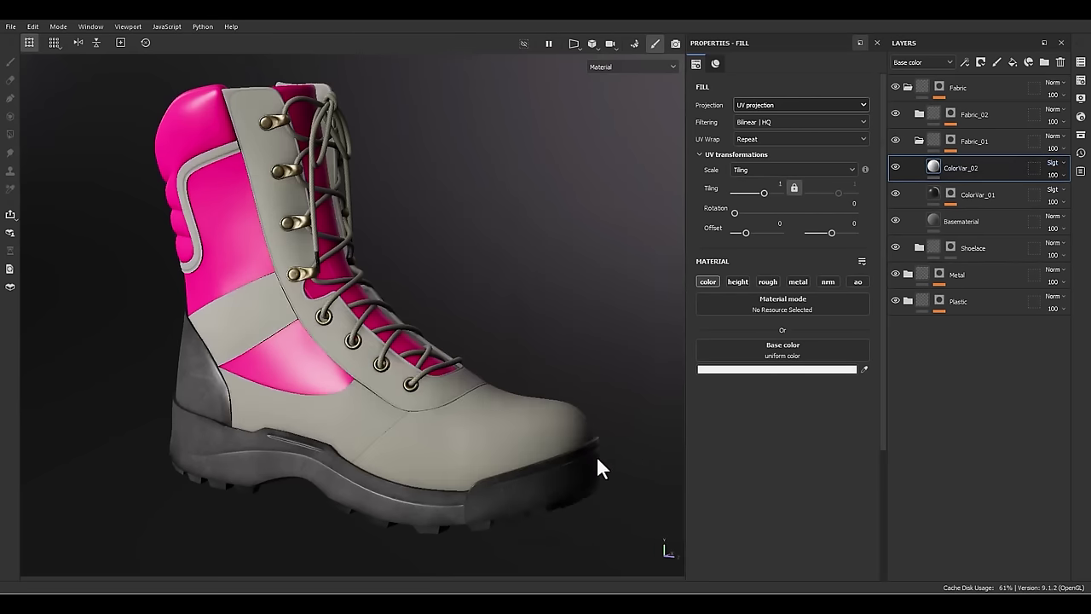
left_click_drag(596, 457, 410, 362, "alt")
right_click_drag(409, 362, 549, 360, "shift")
left_click_drag(514, 349, 432, 346, "alt")
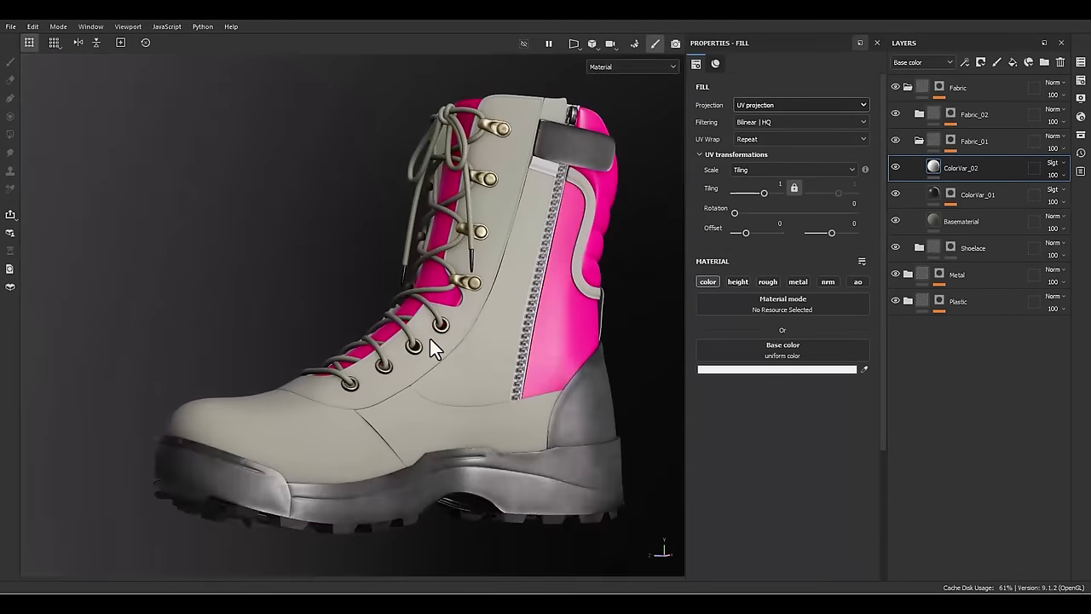
- Add a black mask to ColorVar_02 and put a fill with the Grunge Leaks texture in it
right_click(970, 169)
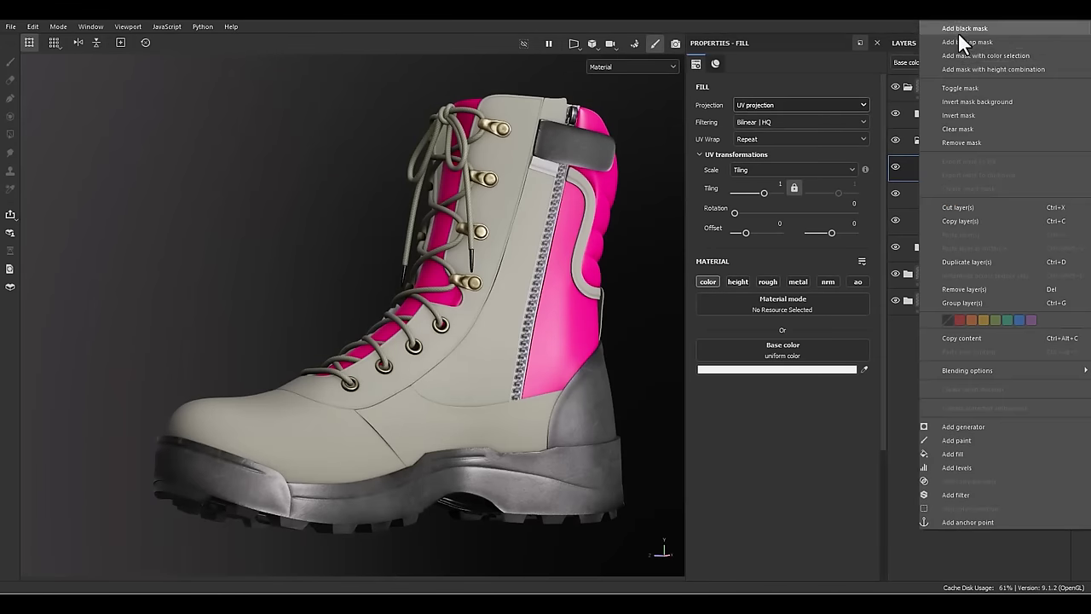
left_click(958, 34)
right_click(959, 169)
left_click(963, 453)
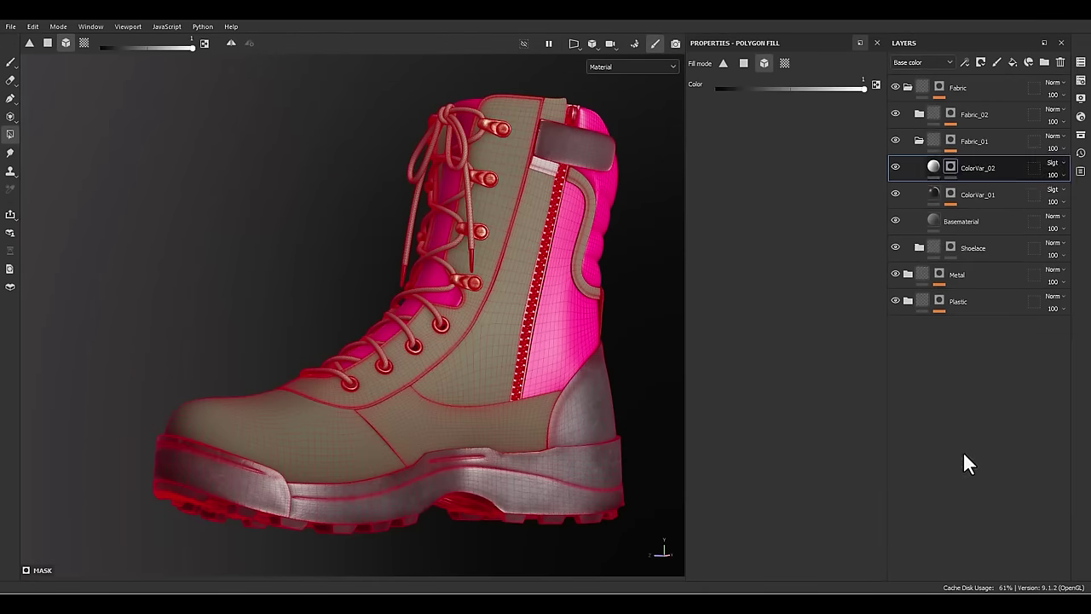
left_click(771, 287)
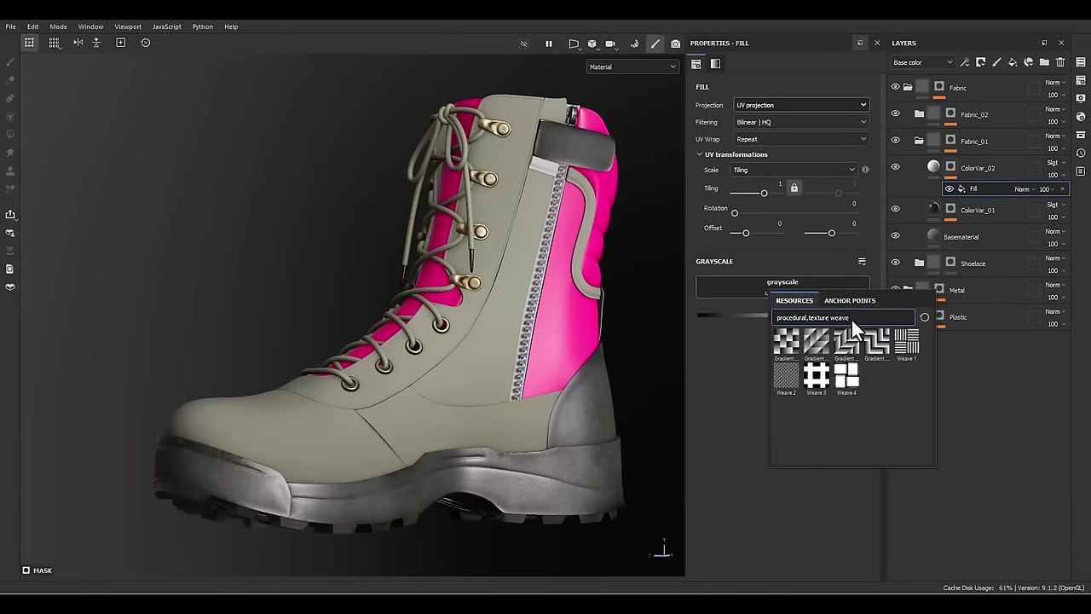
left_click_drag(852, 319, 830, 318)
type("leaks")
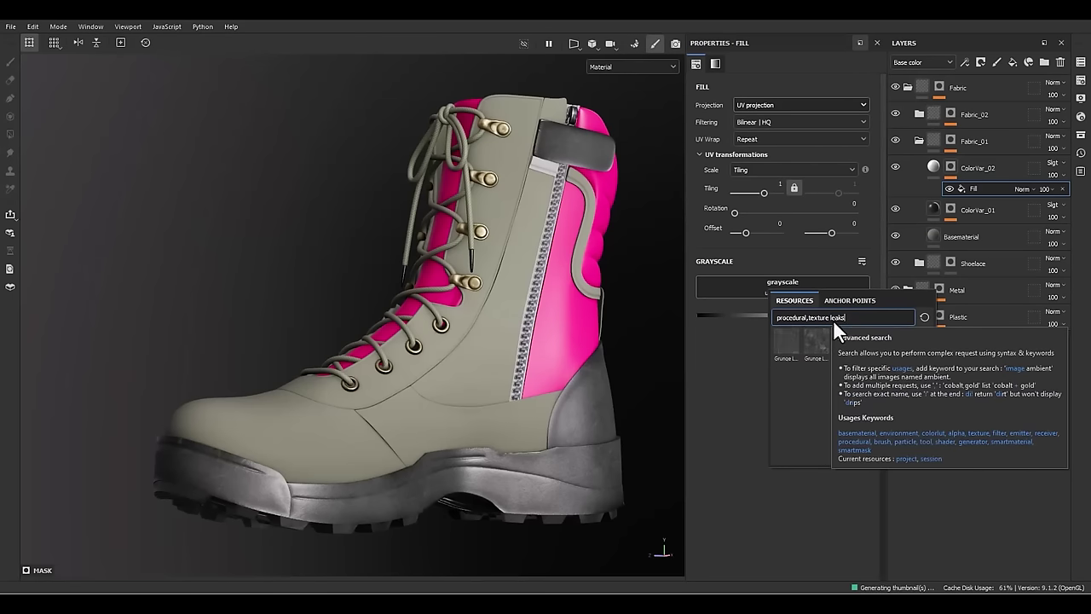
left_click(870, 355)
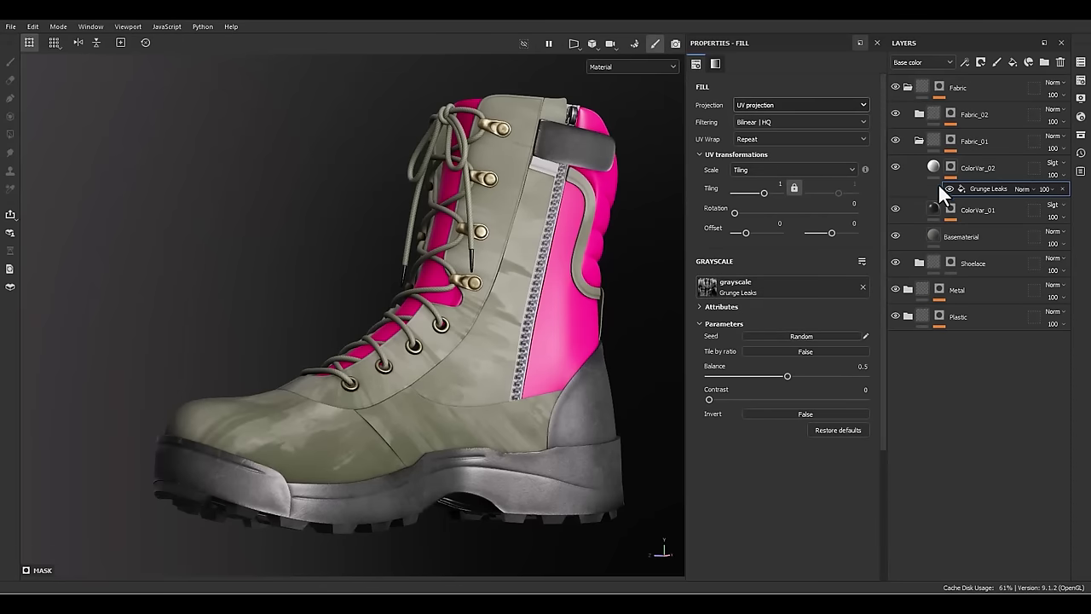
- Try a tiling of 2 on the Grunge Leaks mask fill and return it to 1
left_click(777, 185)
key("Return")
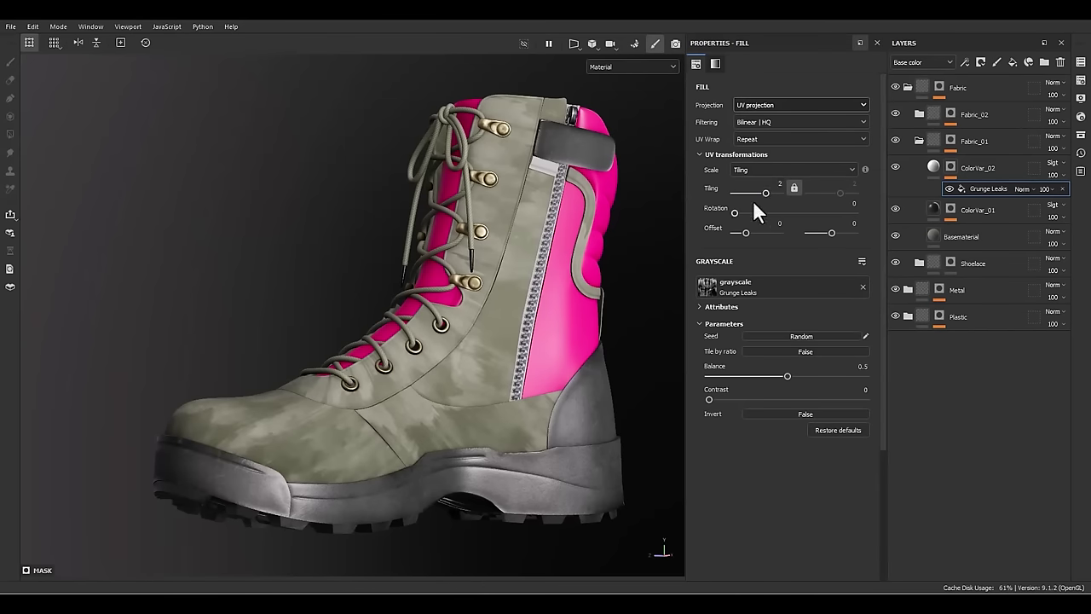
key("Return")
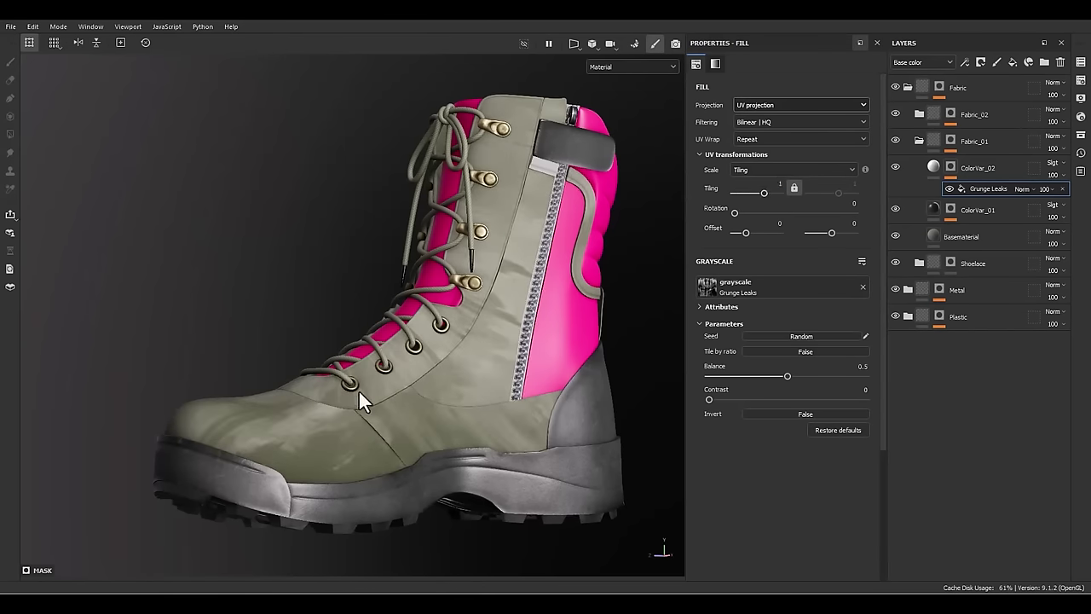
left_click_drag(358, 389, 427, 341, "alt")
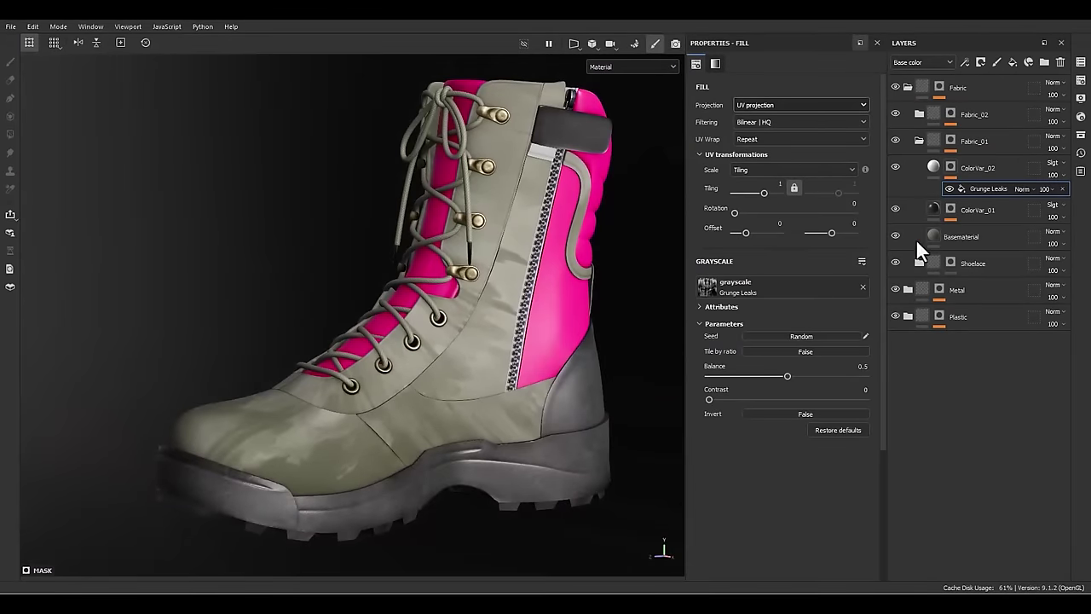
- Add a Blur filter above Grunge Leaks in ColorVar_02's mask and set its blur intensity to 1.31
right_click(983, 187)
left_click(970, 413)
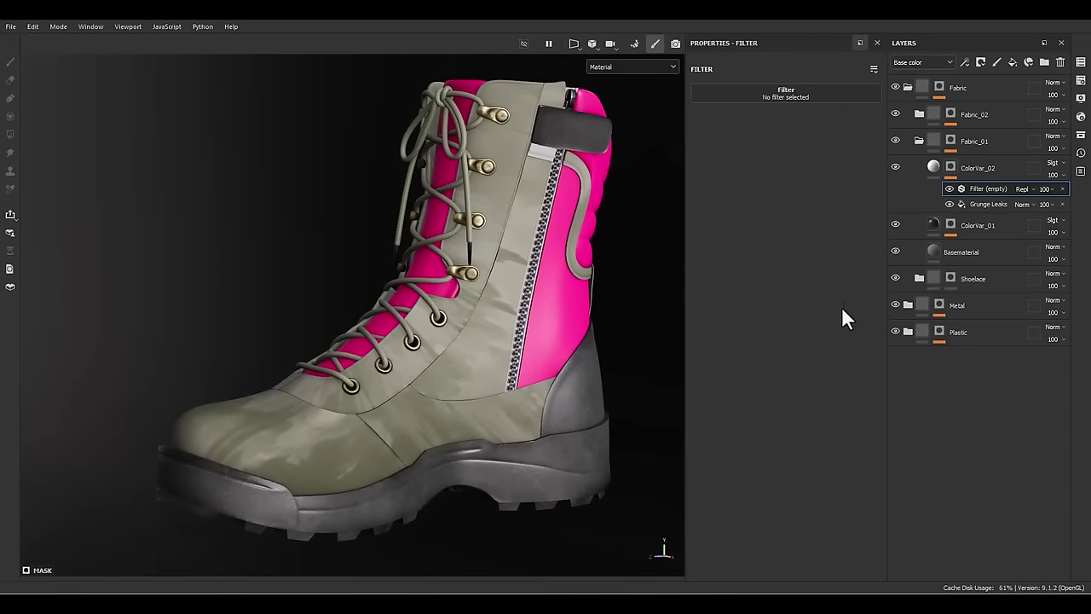
left_click(763, 94)
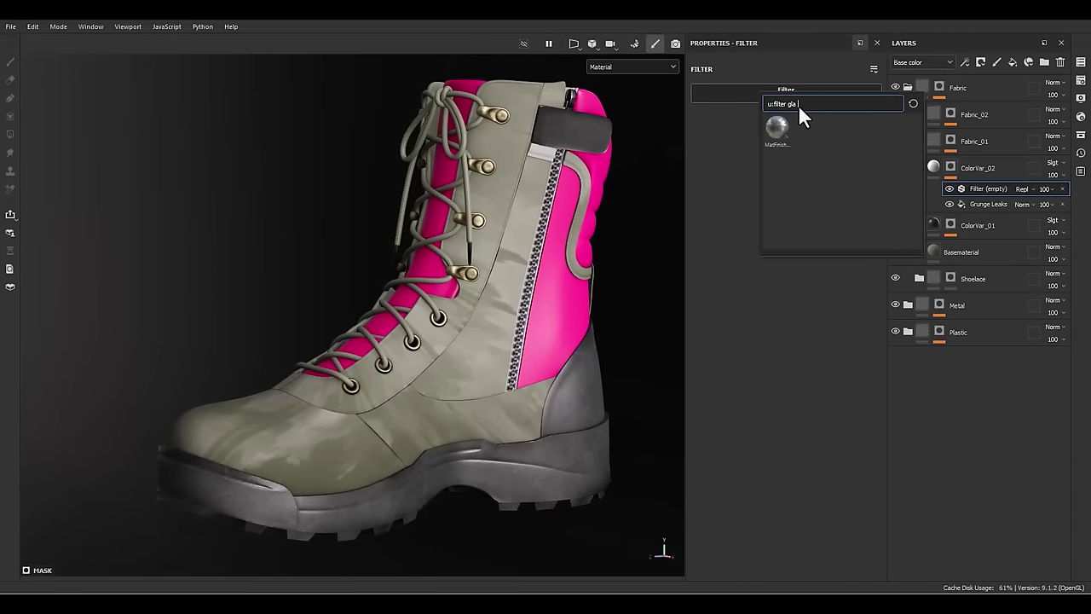
type("blu")
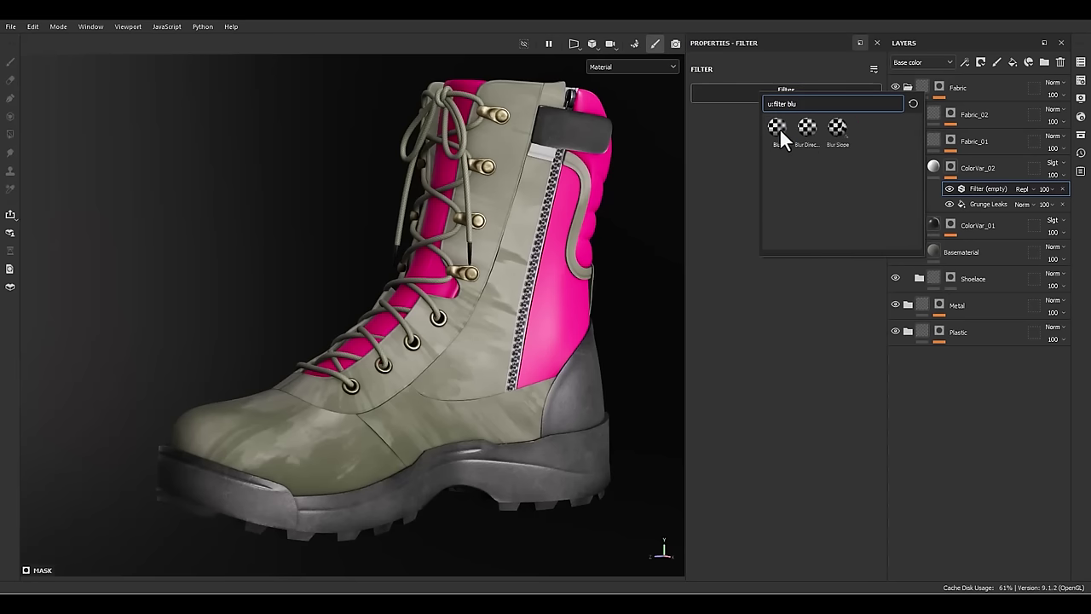
left_click(779, 128)
scroll(498, 314, "up", 5)
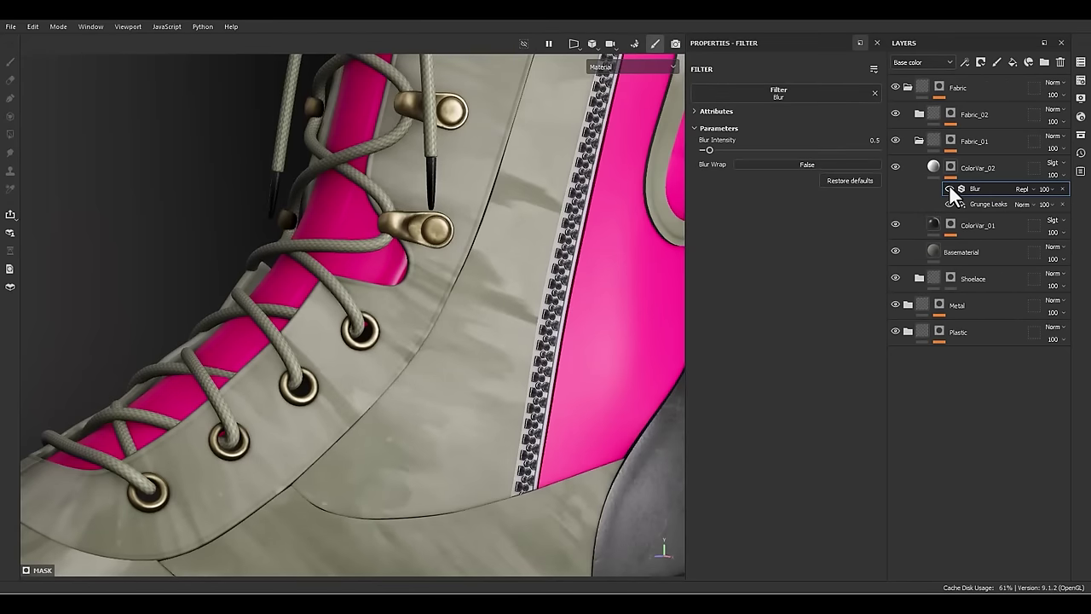
left_click_drag(713, 150, 721, 150)
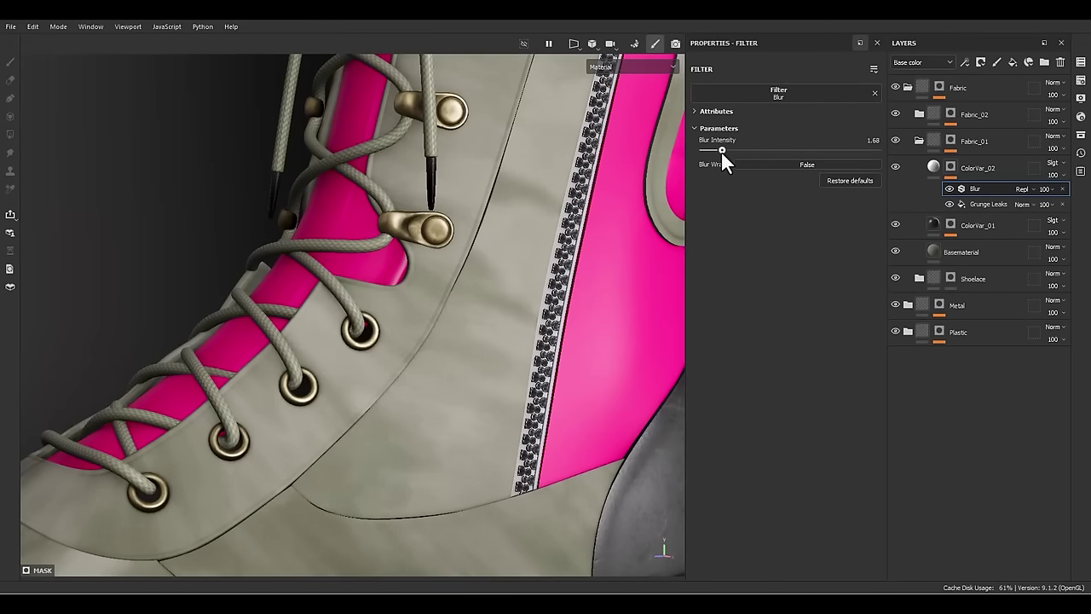
scroll(487, 398, "down", 5)
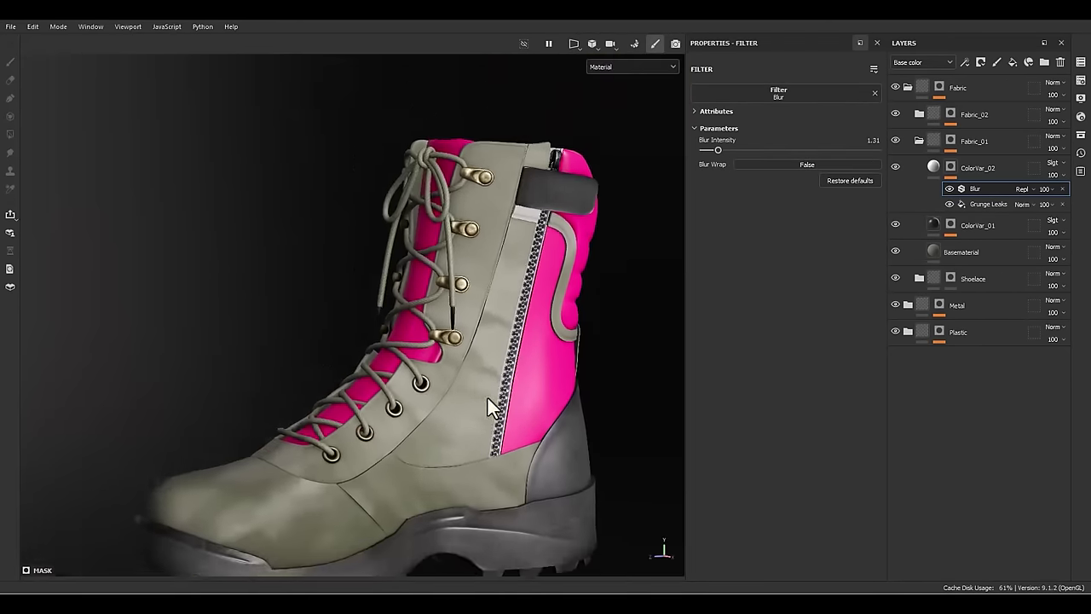
left_click_drag(488, 398, 463, 329, "alt")
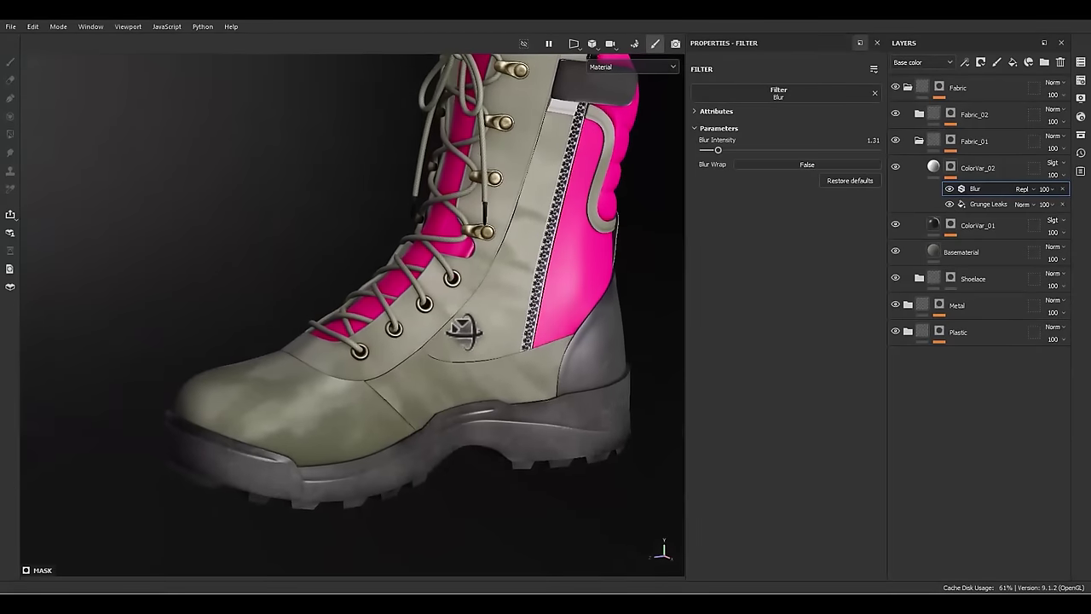
- Lower the ColorVar_02 layer's opacity to 20
double_click(1073, 186)
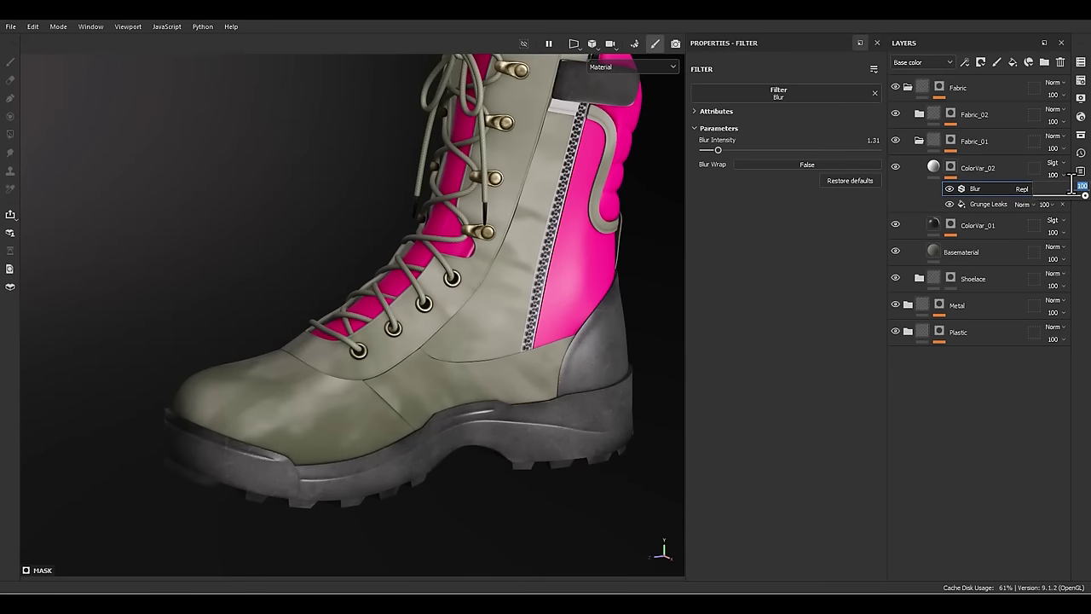
type("20")
key("Return")
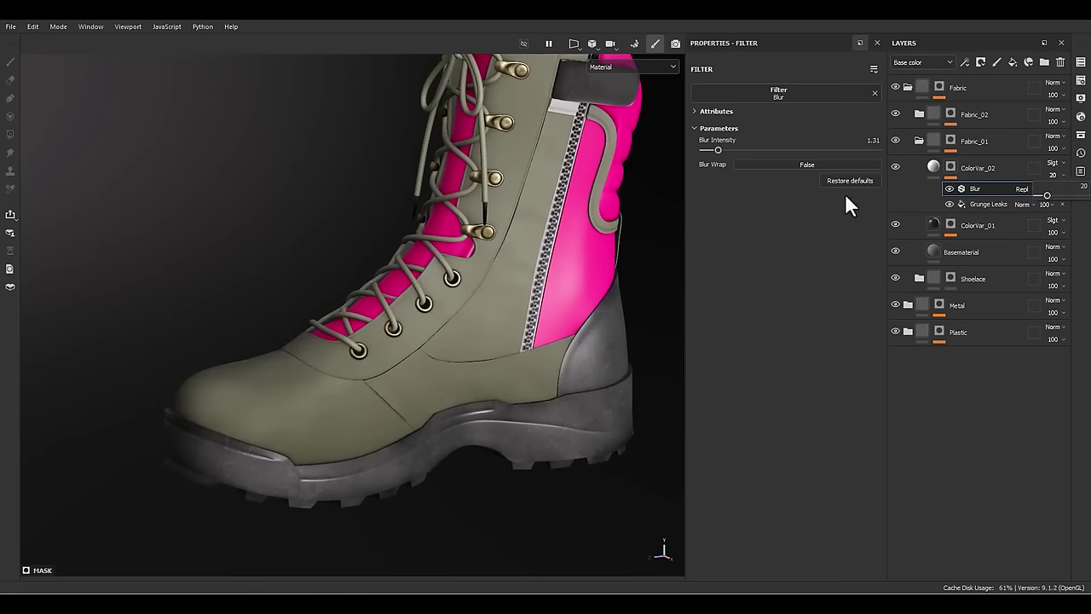
left_click(1010, 421)
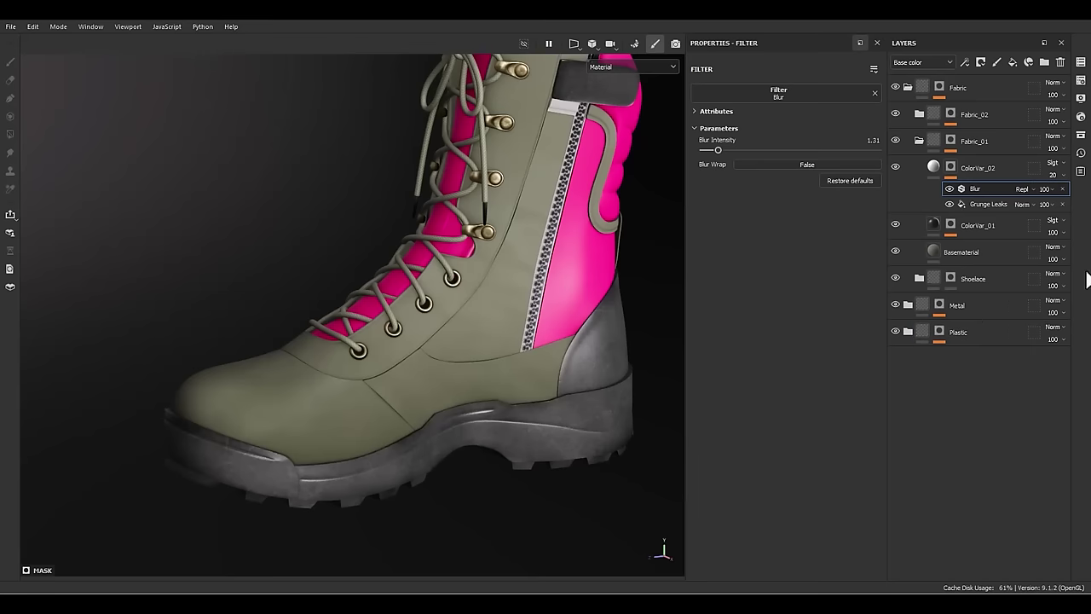
- Add a fill layer named ColorVar_03 above ColorVar_02 and keep only its color and height channels active
left_click(940, 165)
left_click(1013, 63)
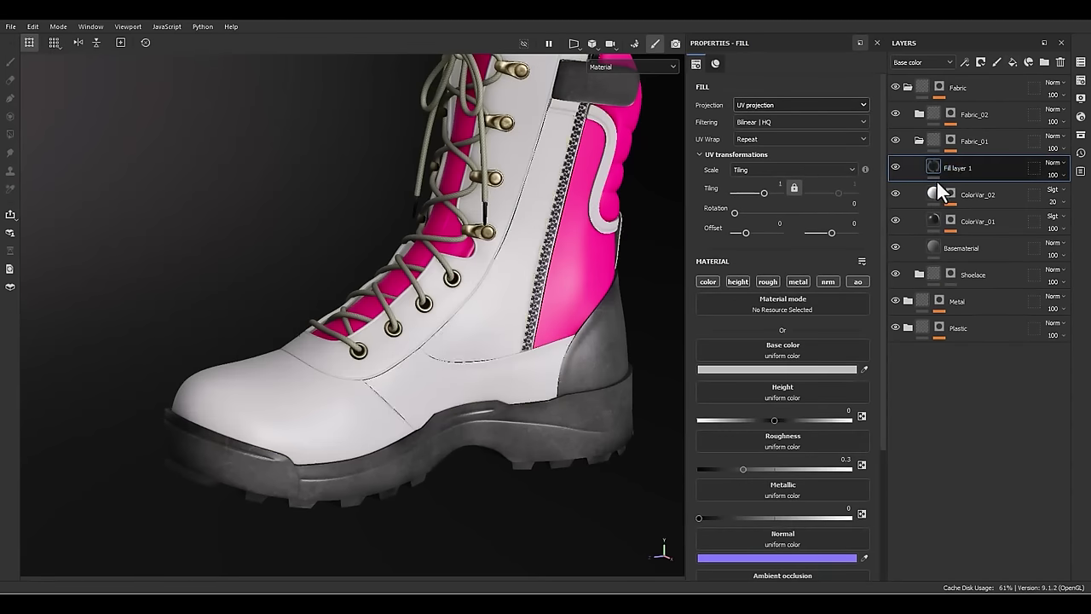
double_click(954, 167)
type("Colo")
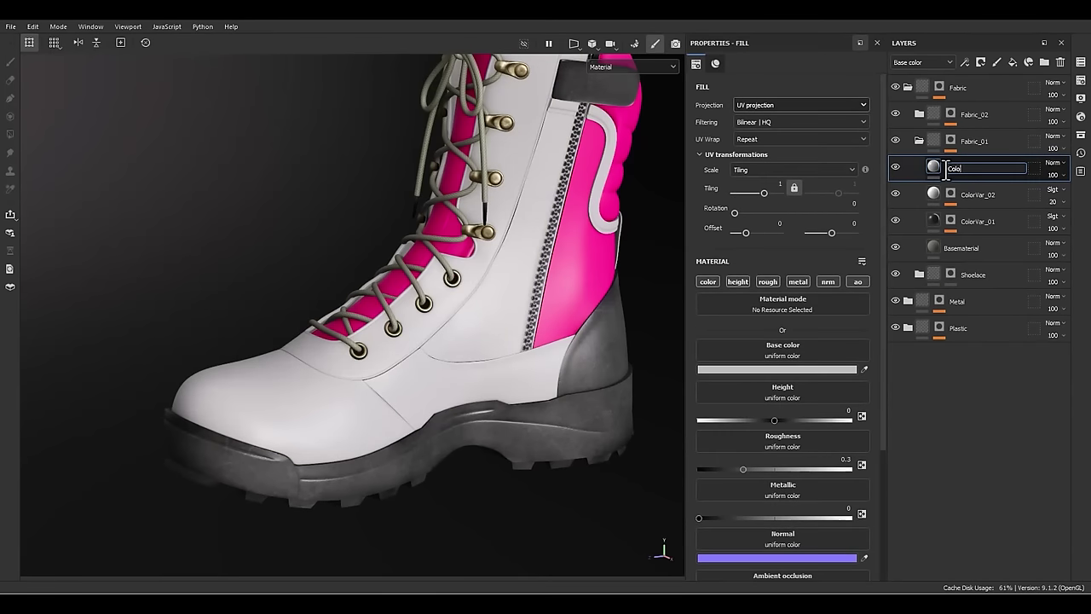
type("rVar_+")
type("03")
key("Return")
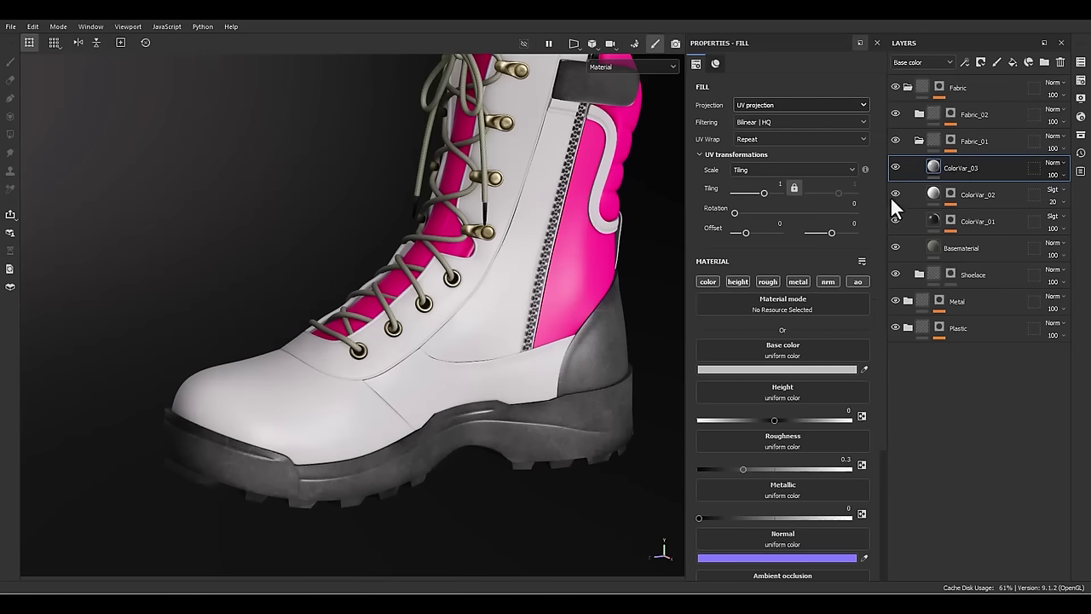
left_click(710, 282, "alt")
left_click(737, 283)
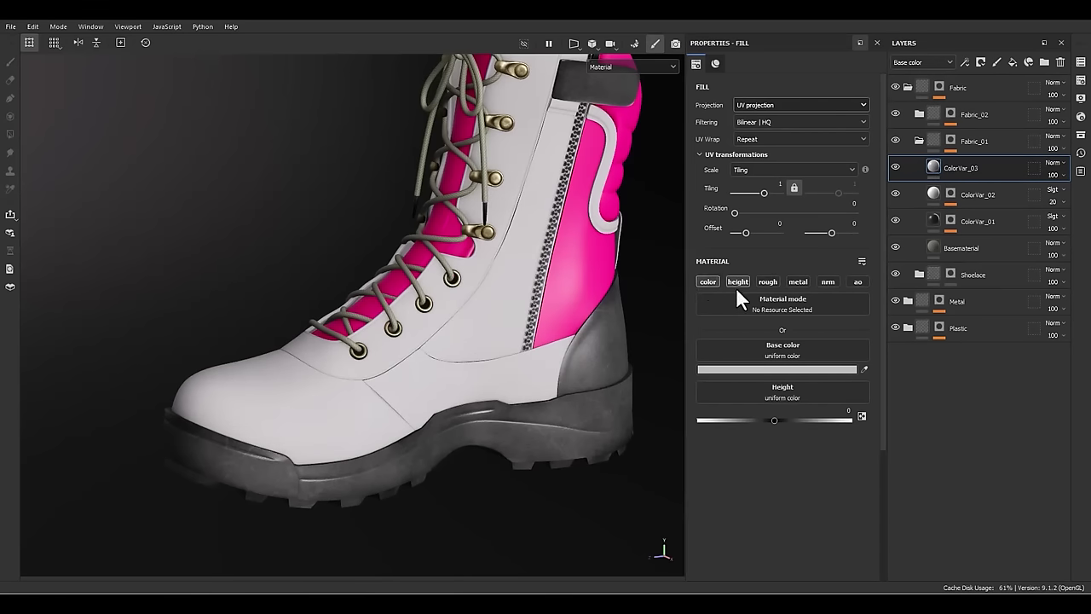
- Add a black mask to ColorVar_03 with a fill that uses the Grunge Map 014 texture
right_click(958, 167)
left_click(966, 28)
right_click(955, 177)
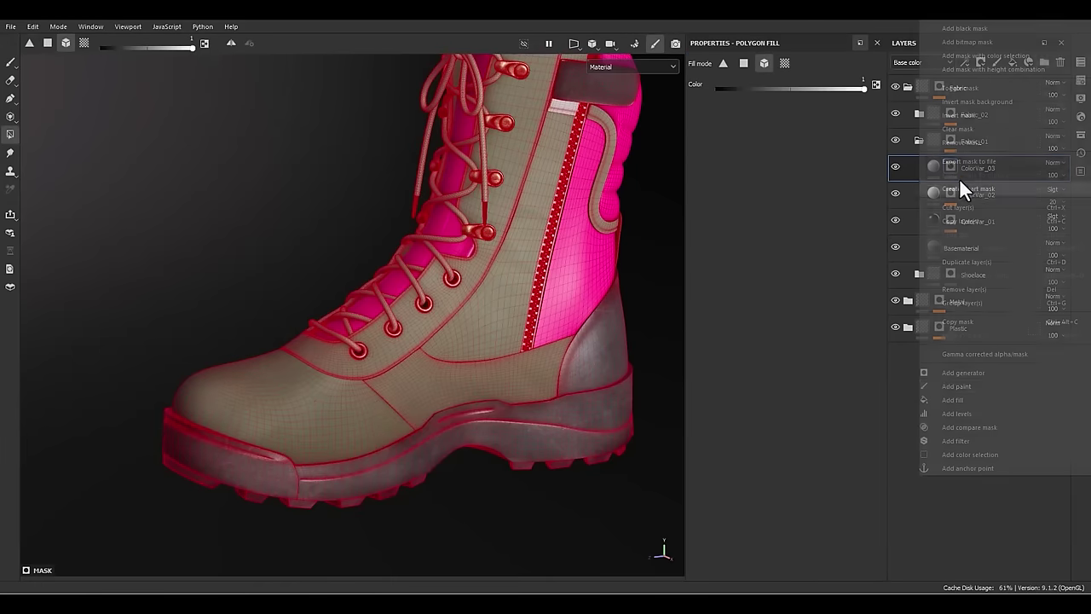
left_click(950, 400)
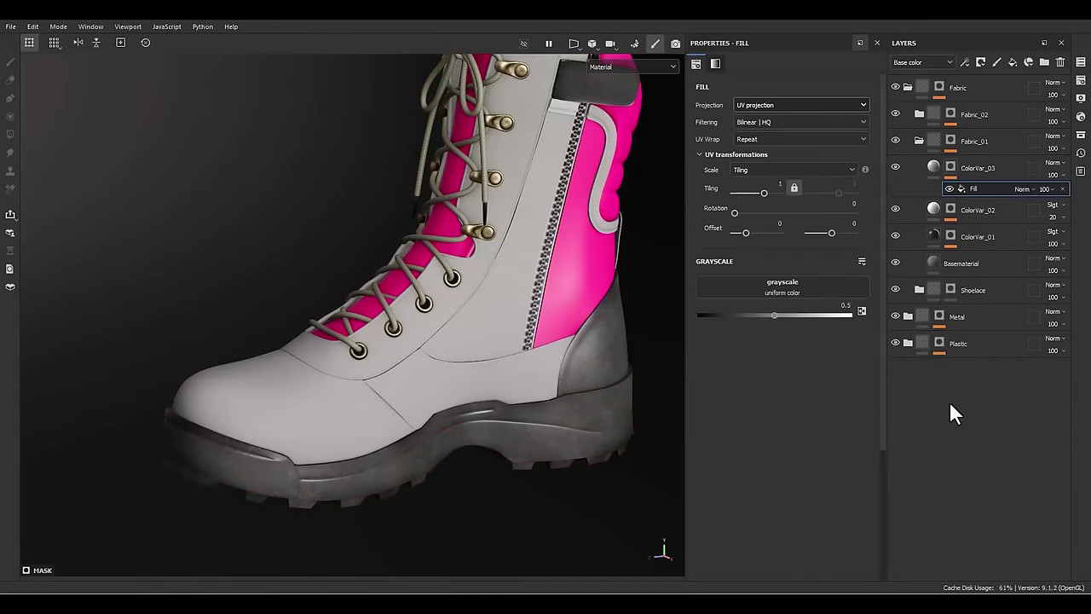
left_click(798, 290)
left_click_drag(871, 316, 856, 315)
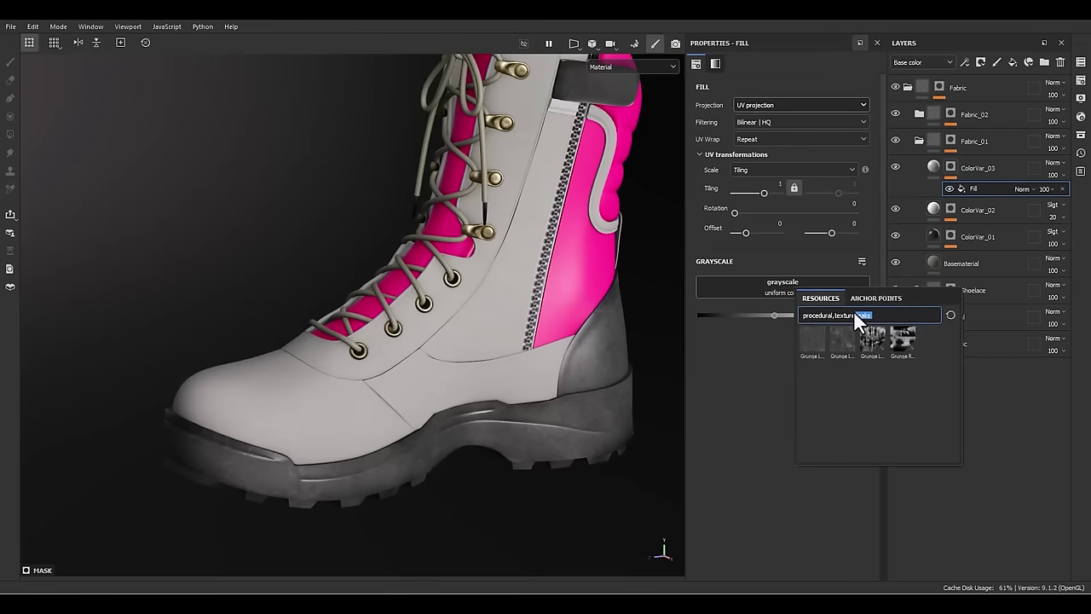
key("BackSpace")
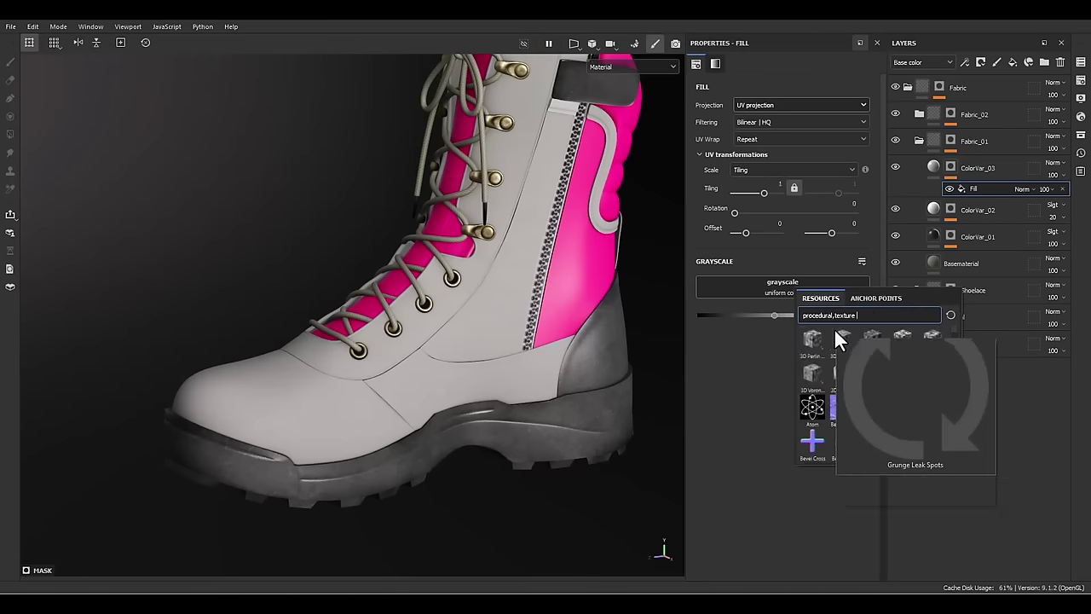
type("map 14")
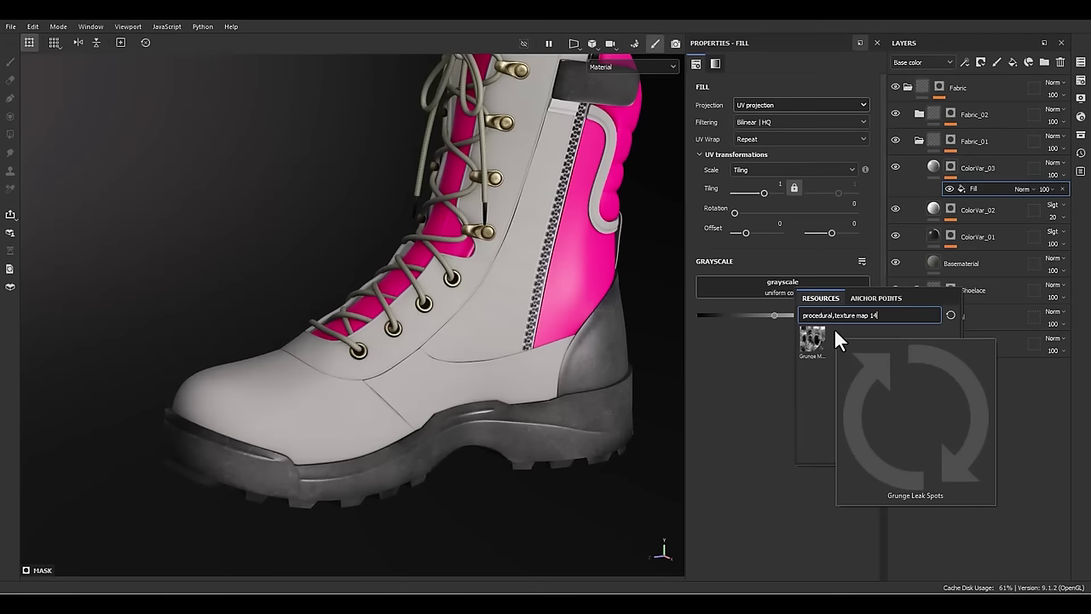
left_click(803, 345)
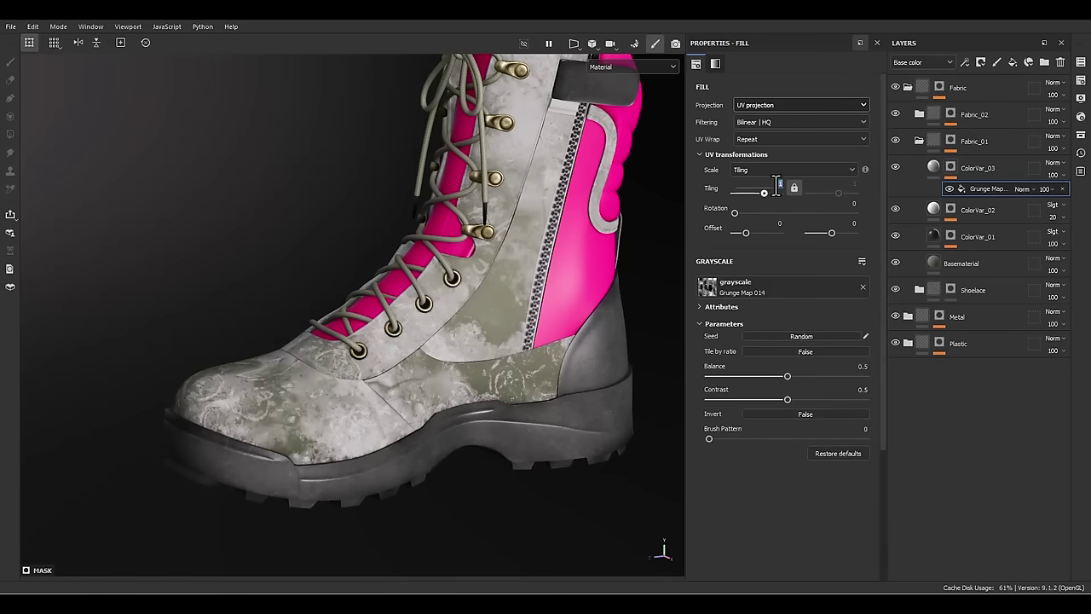
- Set the Grunge Map 014 mask fill to a tiling of 3, contrast 0.07 and balance 0.29
type("3")
key("Return")
scroll(472, 373, "up", 4)
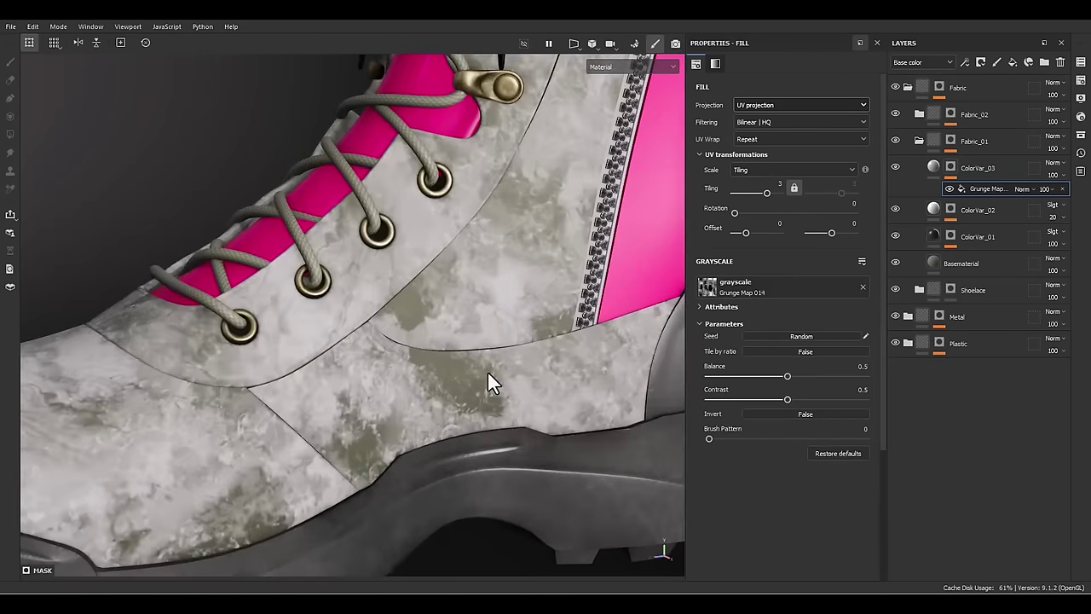
left_click_drag(778, 376, 719, 398)
left_click_drag(776, 378, 753, 375)
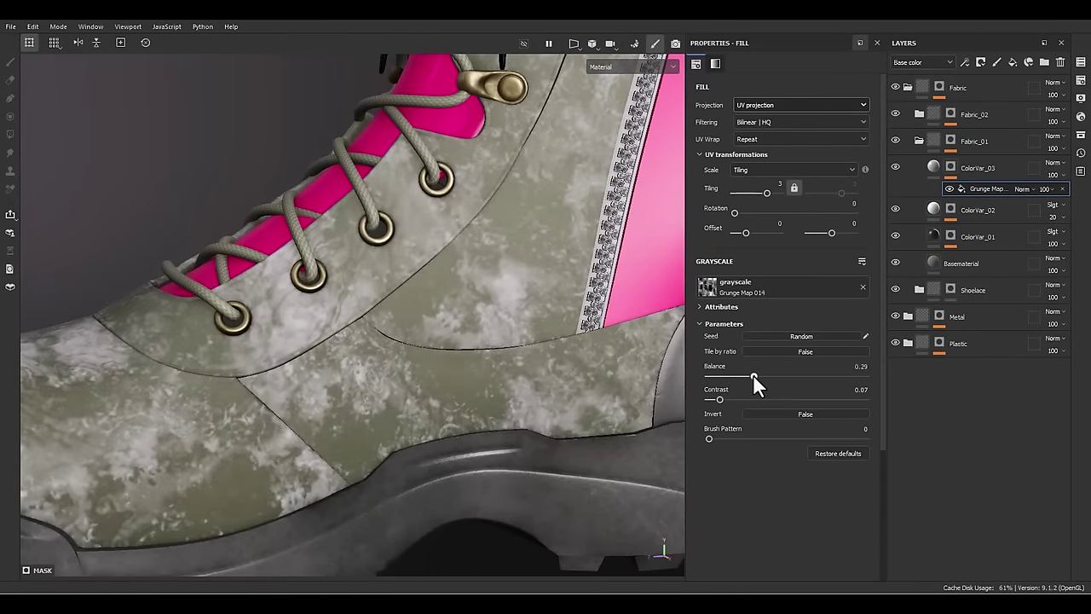
- Set ColorVar_03's height to 0.01 and change its blending mode to Soft light
left_click(930, 164)
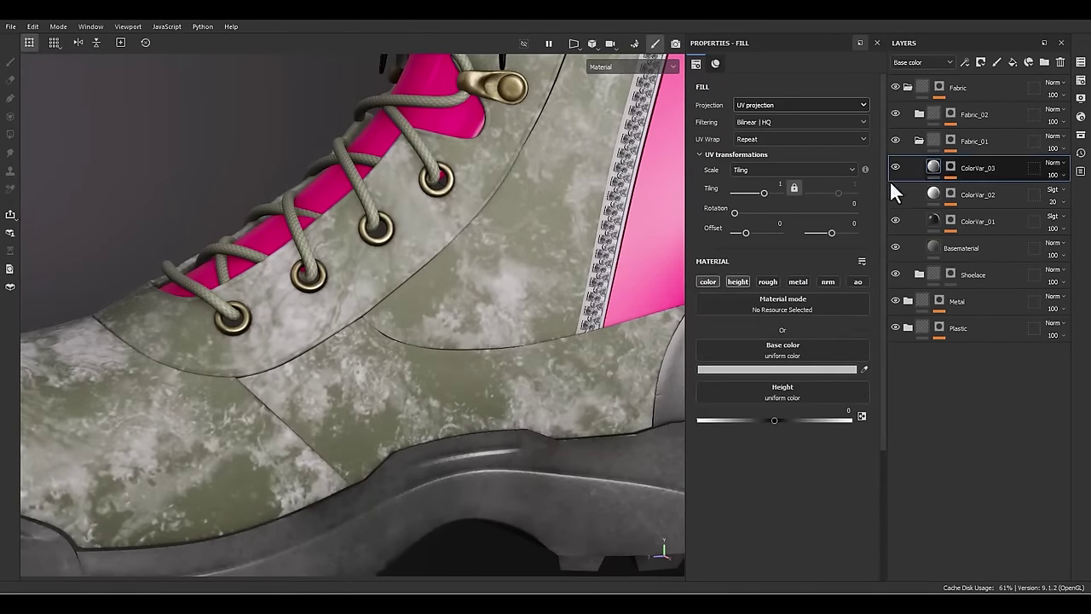
left_click(844, 412)
key("BackSpace")
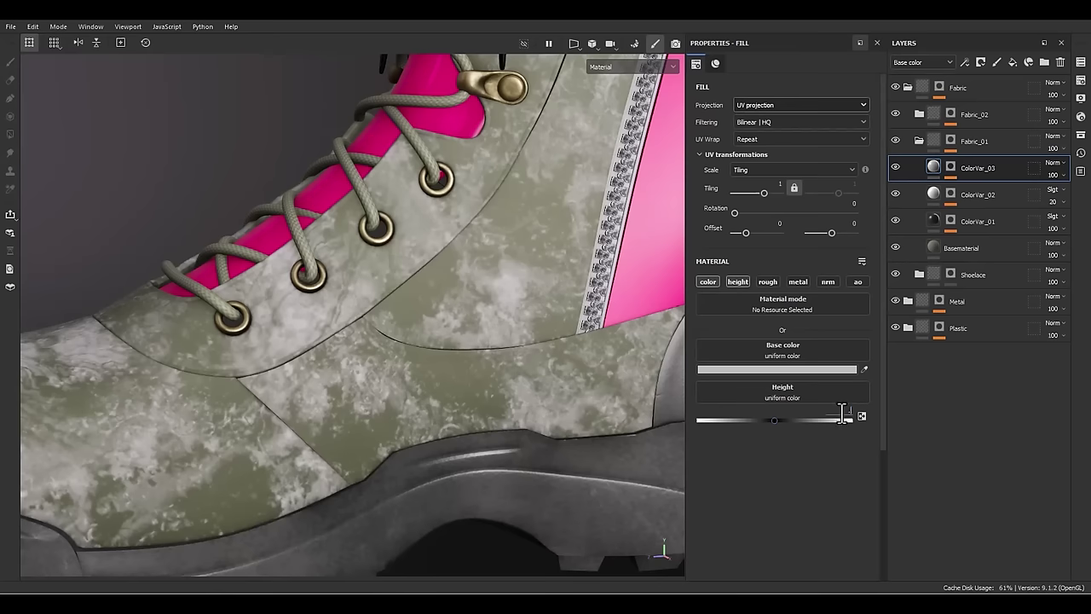
type("0.01")
key("Return")
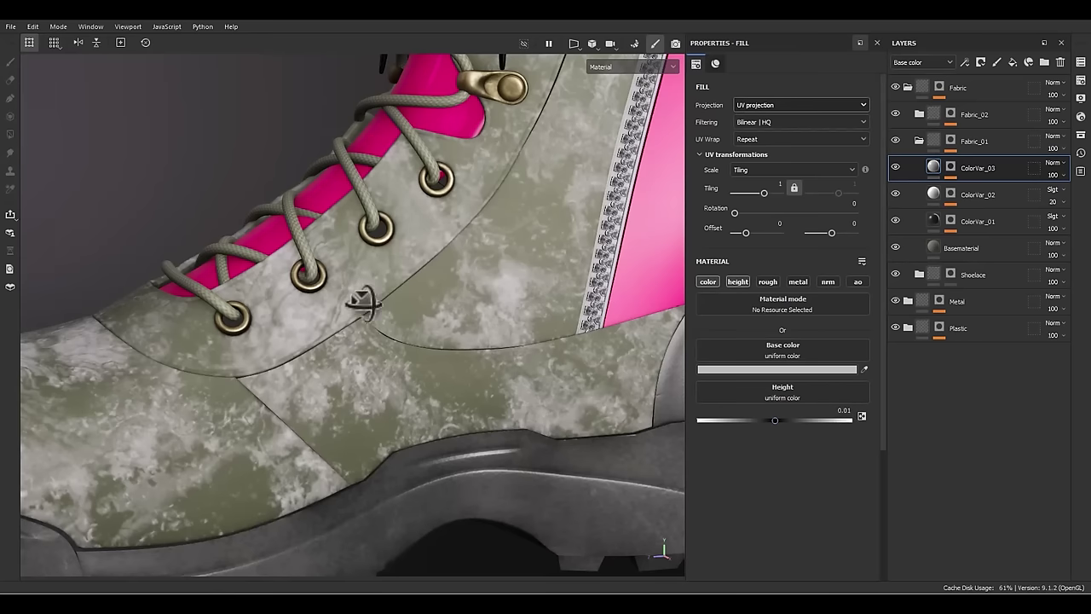
left_click_drag(360, 302, 434, 323, "alt")
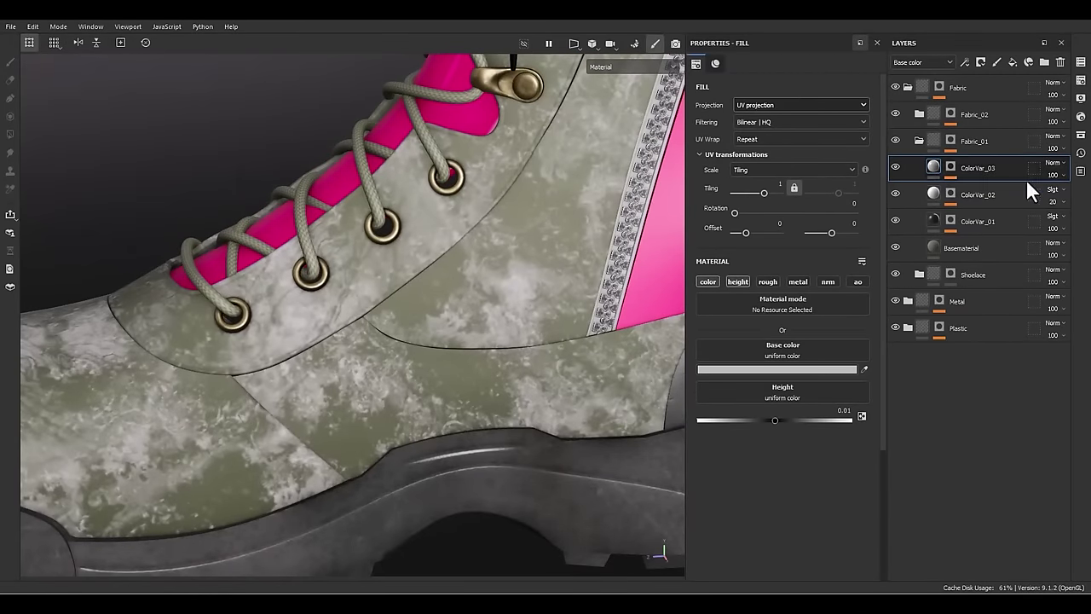
left_click(1049, 162)
left_click(1023, 388)
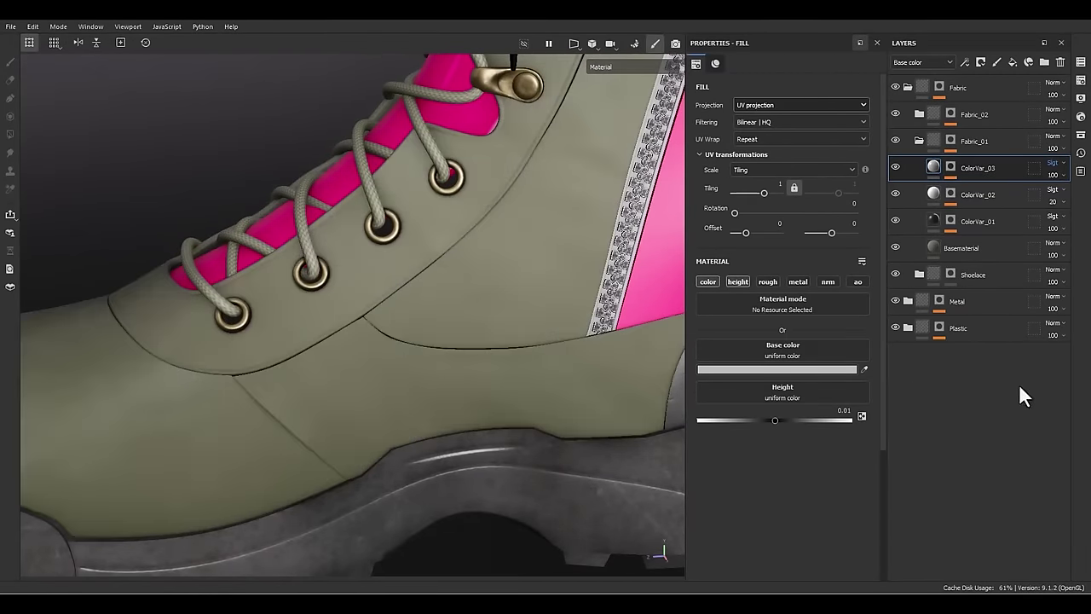
- Change ColorVar_03's base color to dark gray 4E4D4D and lower the layer's opacity to 42
left_click(771, 369)
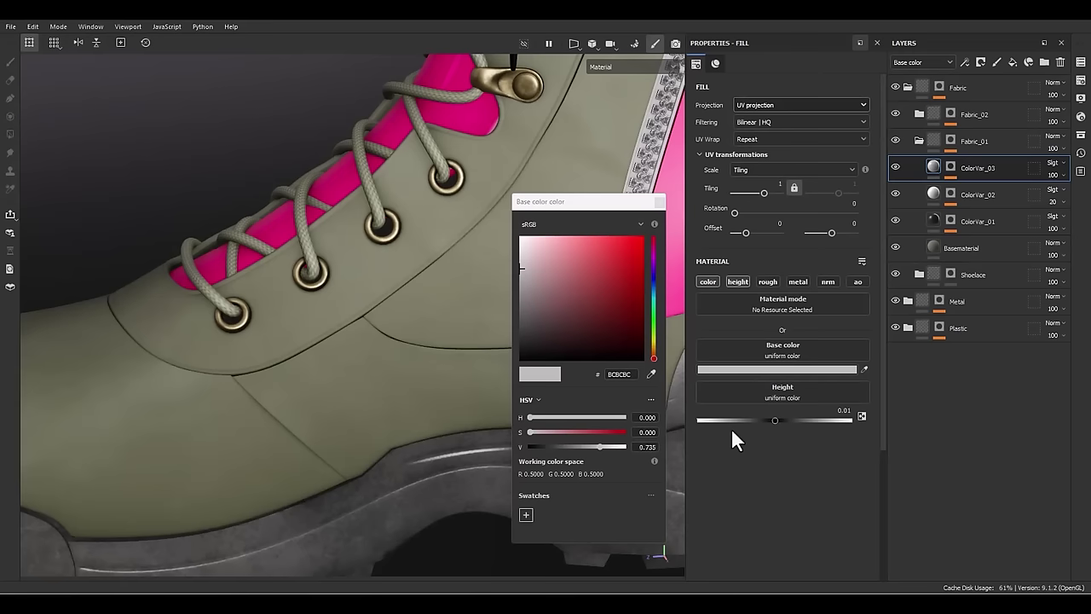
left_click(520, 321)
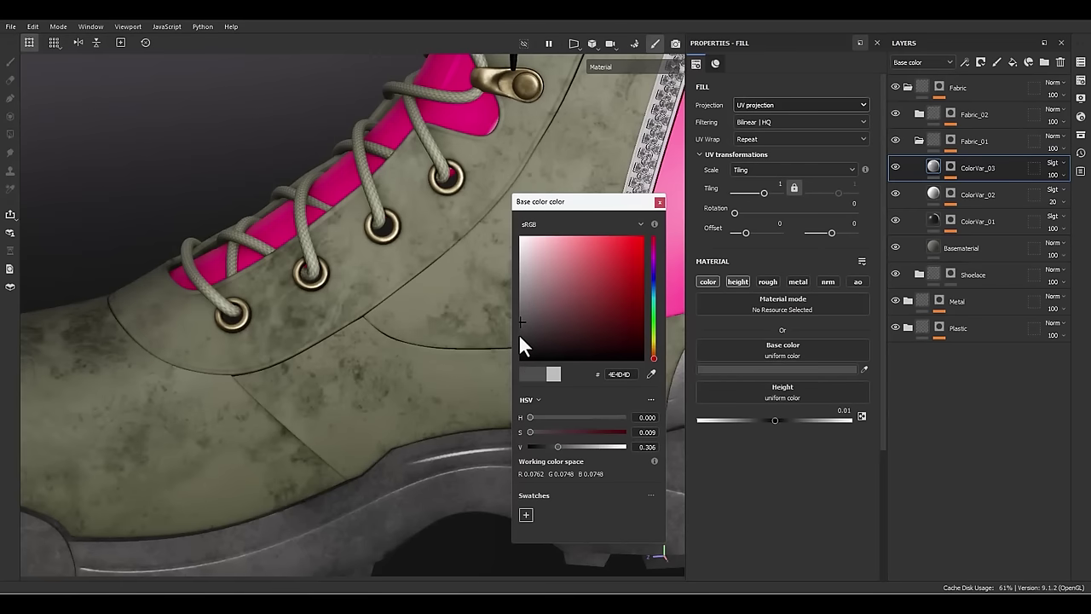
left_click(659, 202)
left_click_drag(478, 341, 499, 321, "alt")
right_click_drag(498, 321, 480, 407, "alt")
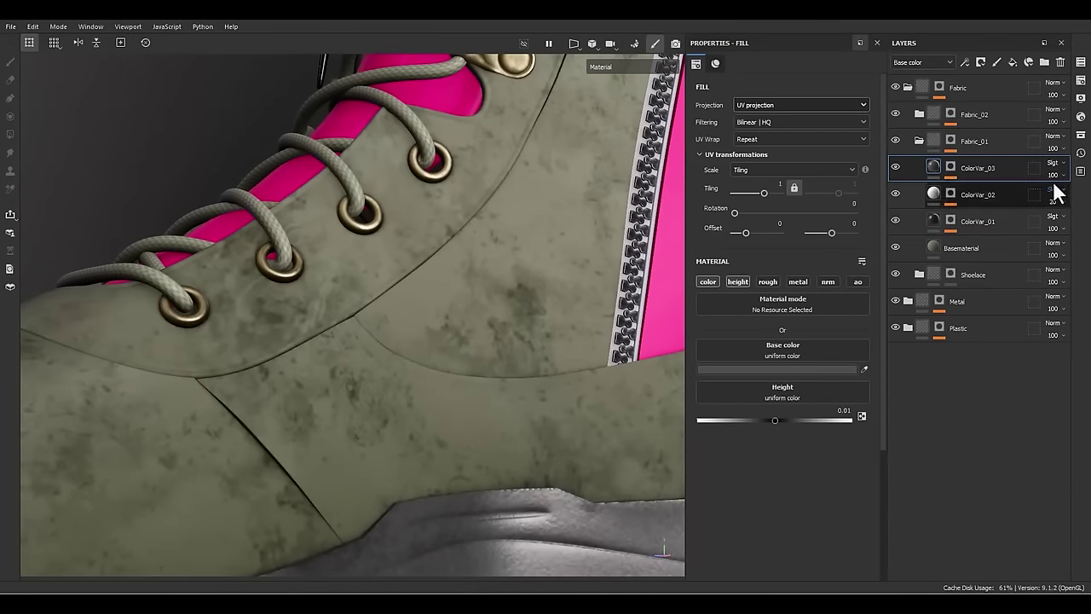
left_click(1053, 175)
left_click_drag(1055, 198, 1057, 196)
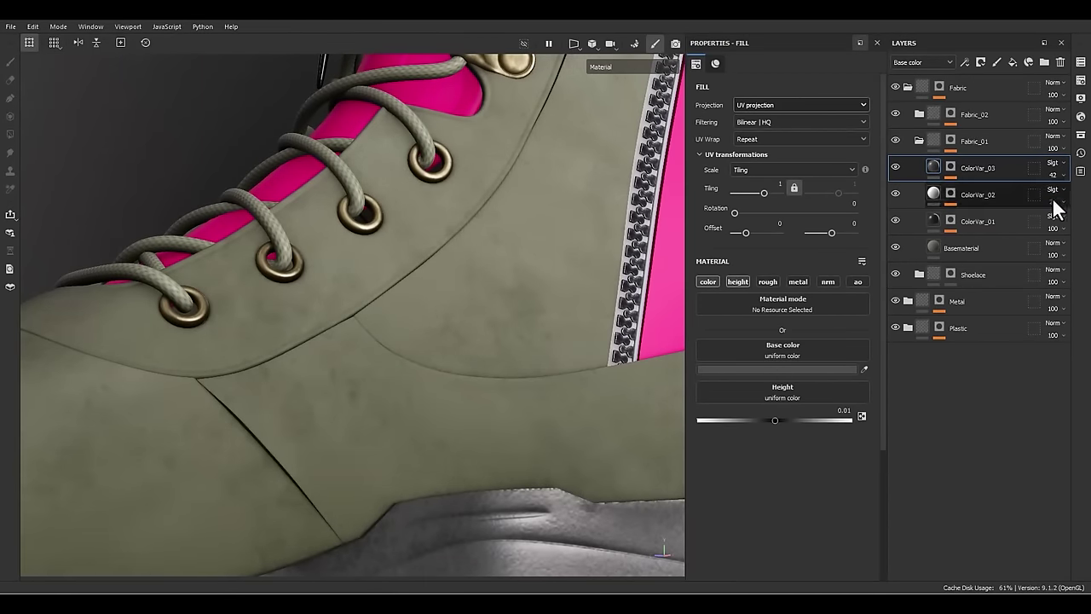
- Try a height of 0.1 on ColorVar_03 and inspect the relief on the boot's toe
mouse_move(776, 422)
left_mouse_down()
mouse_move(810, 417)
mouse_move(779, 417)
left_mouse_up()
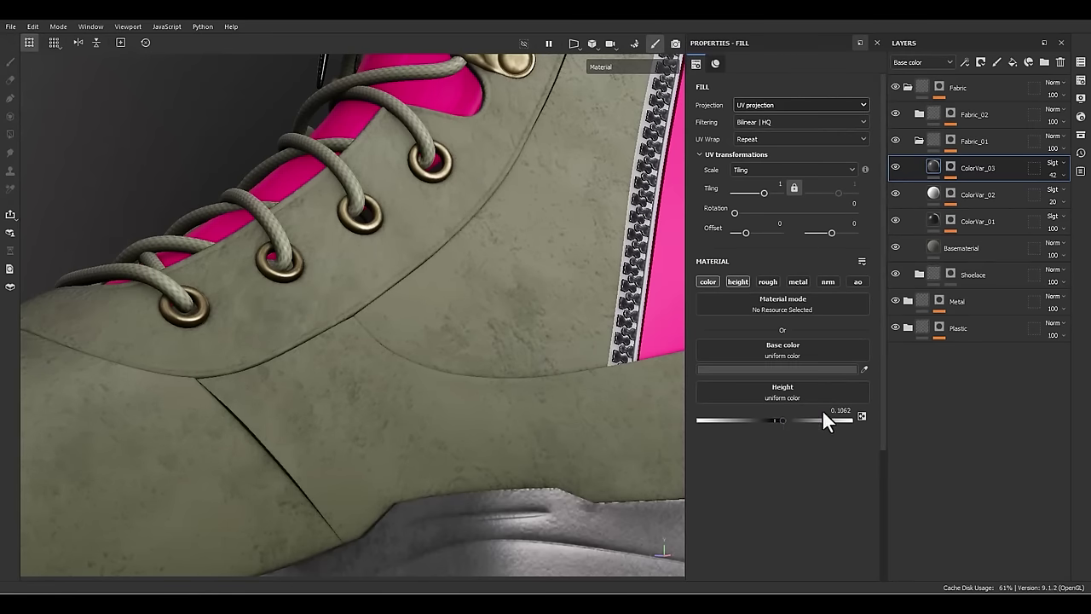
type("0.1")
key("Return")
left_click_drag(582, 414, 275, 472, "alt")
middle_click_drag(275, 472, 492, 327, "alt")
scroll(493, 328, "down", 3)
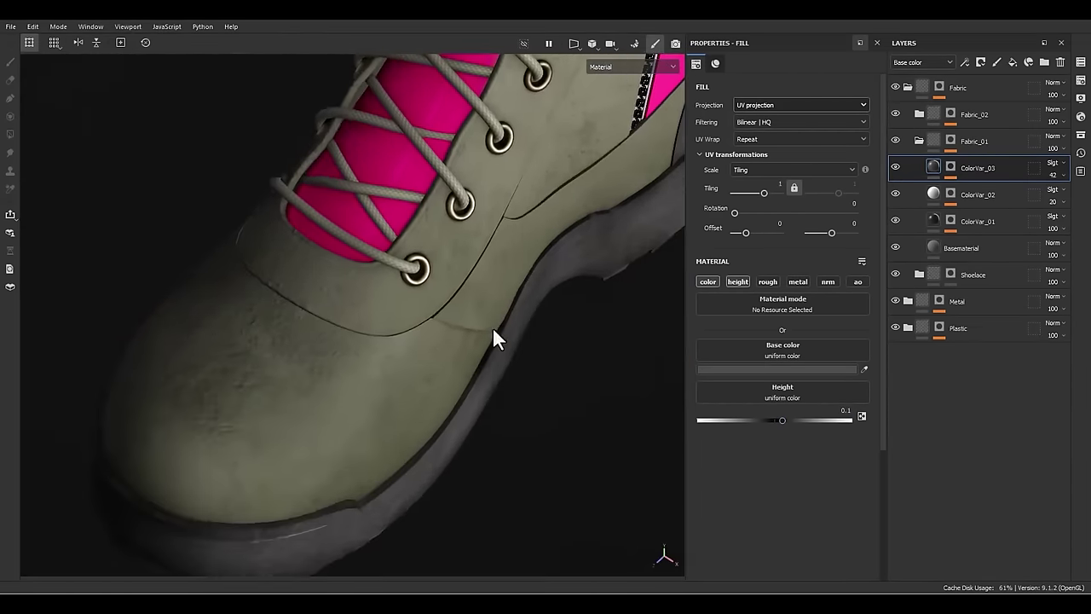
right_click_drag(493, 327, 406, 352, "shift")
scroll(250, 353, "up", 3)
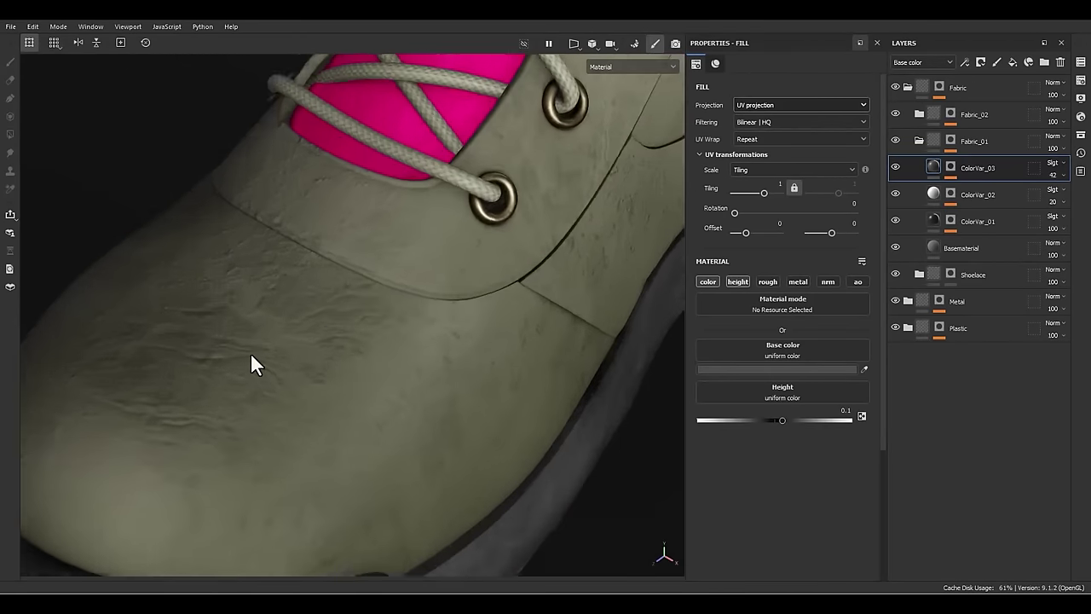
middle_click_drag(250, 353, 290, 369, "alt")
- Set ColorVar_03's height to 0.05
left_click(840, 410)
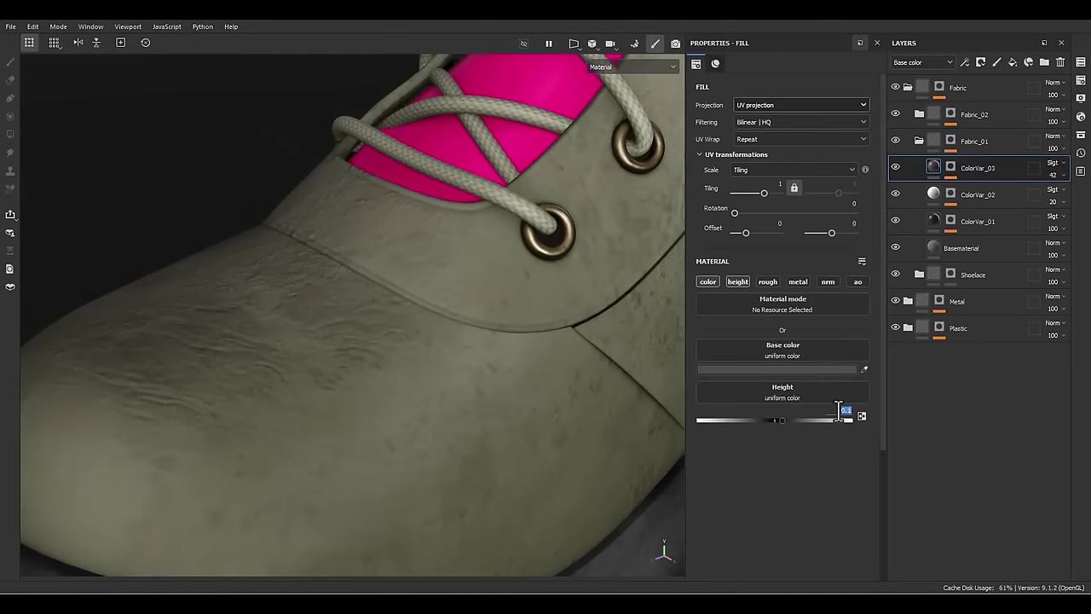
type("0.05")
key("Return")
left_click_drag(321, 429, 478, 391, "alt")
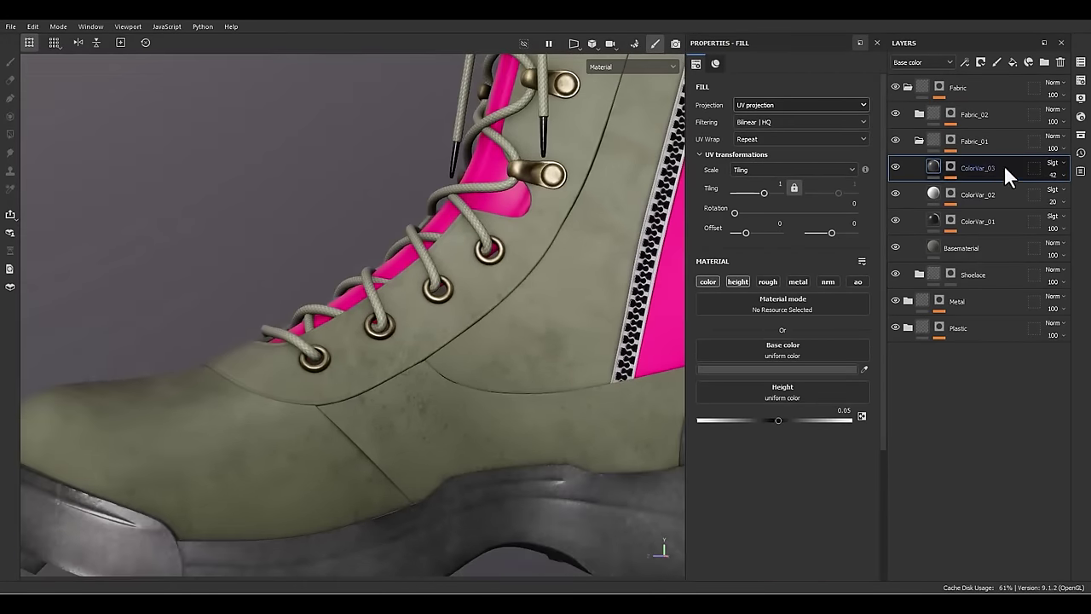
- Soften the Grunge Map 014 fill in ColorVar_03's mask with balance 0.46 and contrast 0
left_click(949, 168)
left_click(975, 189)
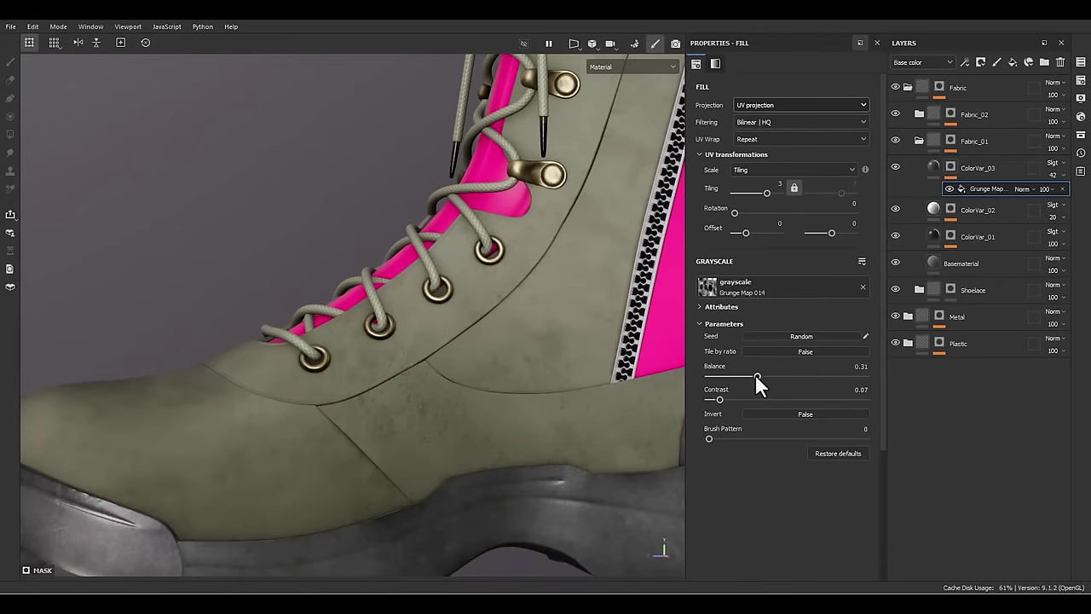
left_click_drag(755, 374, 781, 380)
left_click_drag(719, 399, 640, 404)
mouse_move(780, 376)
left_mouse_down()
mouse_move(755, 378)
mouse_move(812, 380)
mouse_move(772, 382)
left_mouse_up()
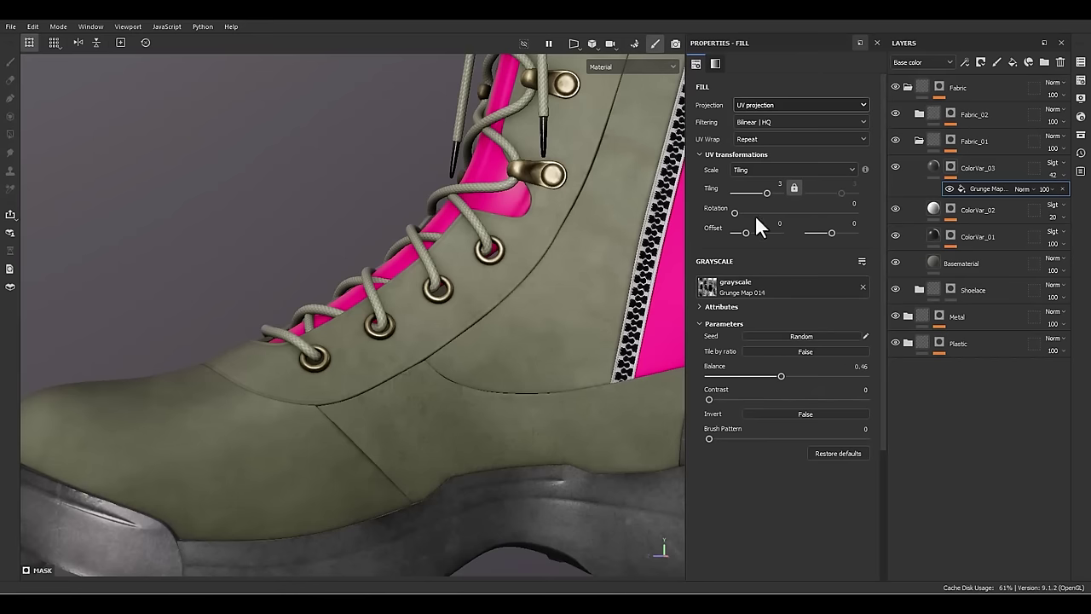
- Raise the Grunge Map 014 mask fill's tiling to 4 and check the pattern around the boot
left_click_drag(767, 192, 772, 192)
left_click_drag(385, 288, 583, 282, "alt")
right_click_drag(583, 282, 603, 290, "shift")
left_click_drag(604, 289, 452, 264, "alt")
scroll(499, 316, "down", 3)
middle_click_drag(529, 287, 524, 338, "alt")
- Add a fill layer named SurfaceDetail above ColorVar_03 and keep only its color, height and roughness channels active
left_click(933, 166)
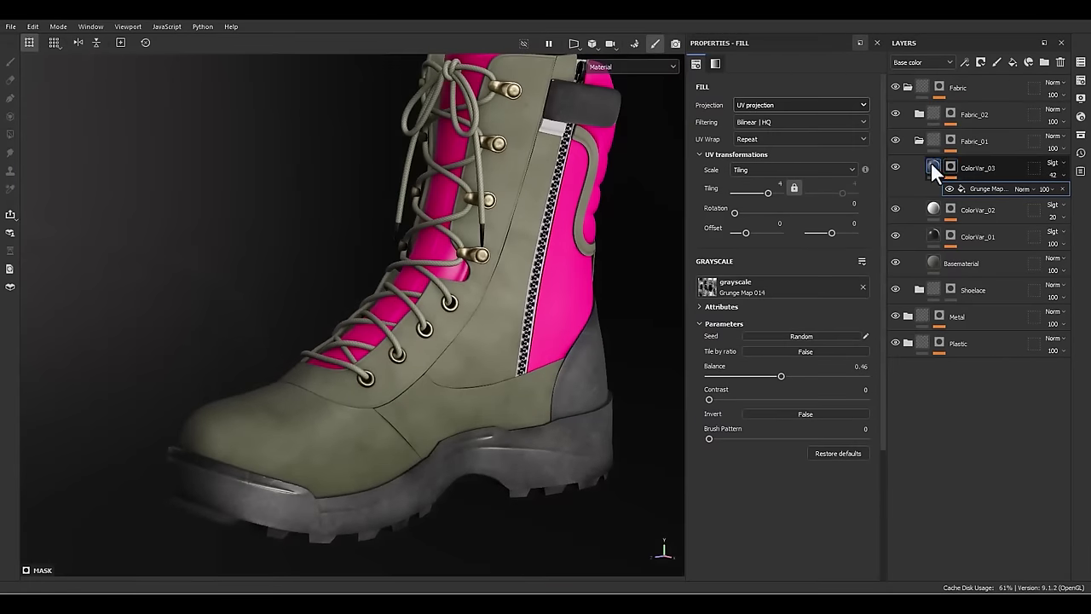
left_click(1013, 63)
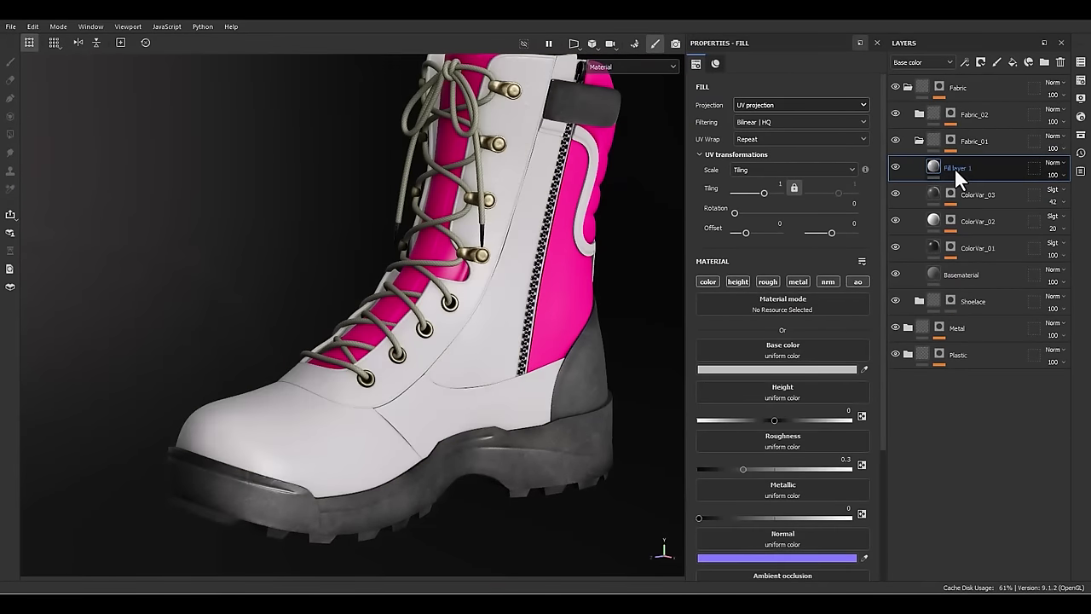
double_click(959, 168)
type("Surface Detail")
key("Return")
left_click(707, 281)
left_click(750, 282)
left_click(768, 282)
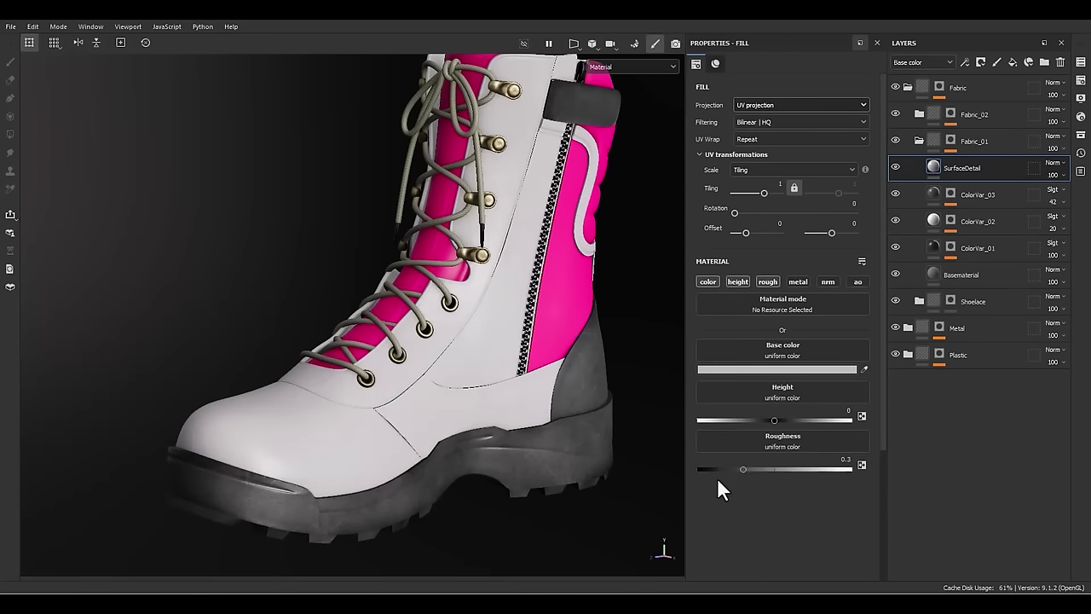
- Set the SurfaceDetail layer's height to -0.01 and its roughness to 0.7
left_click(844, 412)
type("-0.01")
key("Return")
left_click(844, 460)
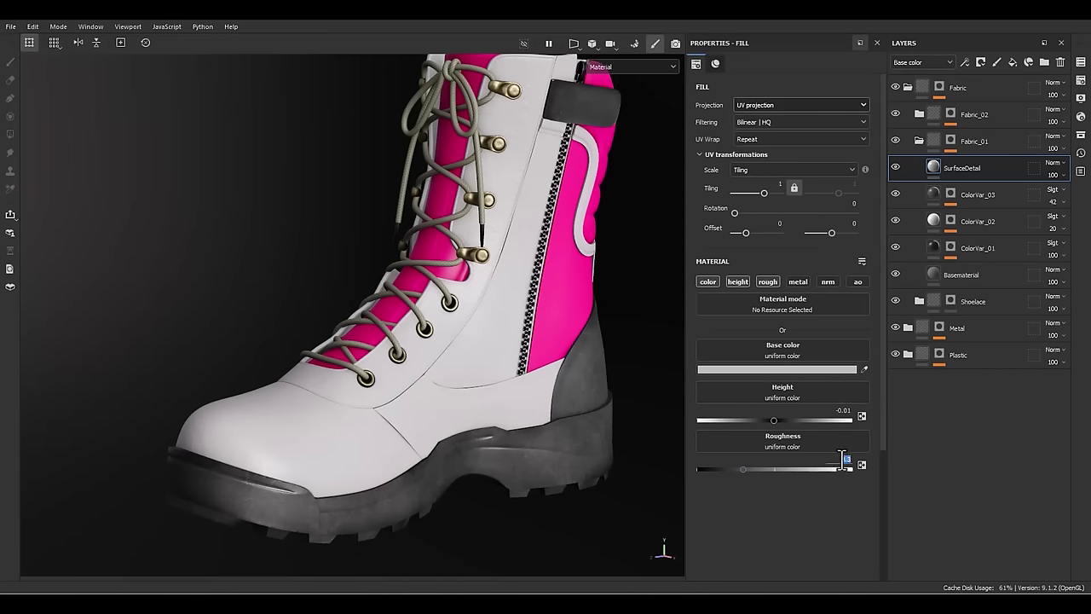
type("0.7")
key("Return")
- Change the SurfaceDetail layer's base color to pure white
left_click(797, 369)
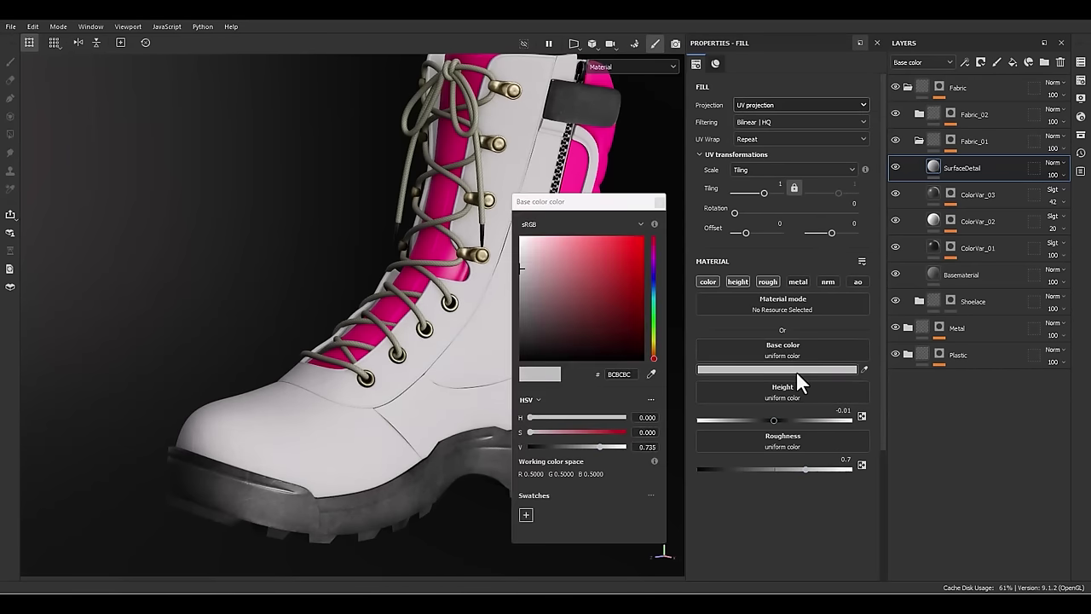
left_click(518, 238)
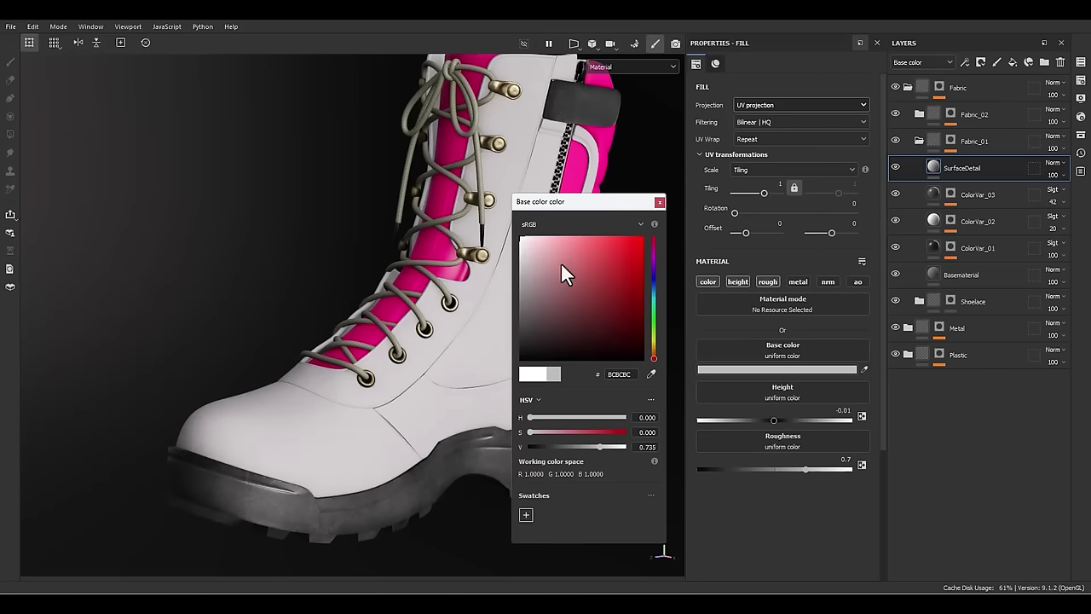
left_click(659, 202)
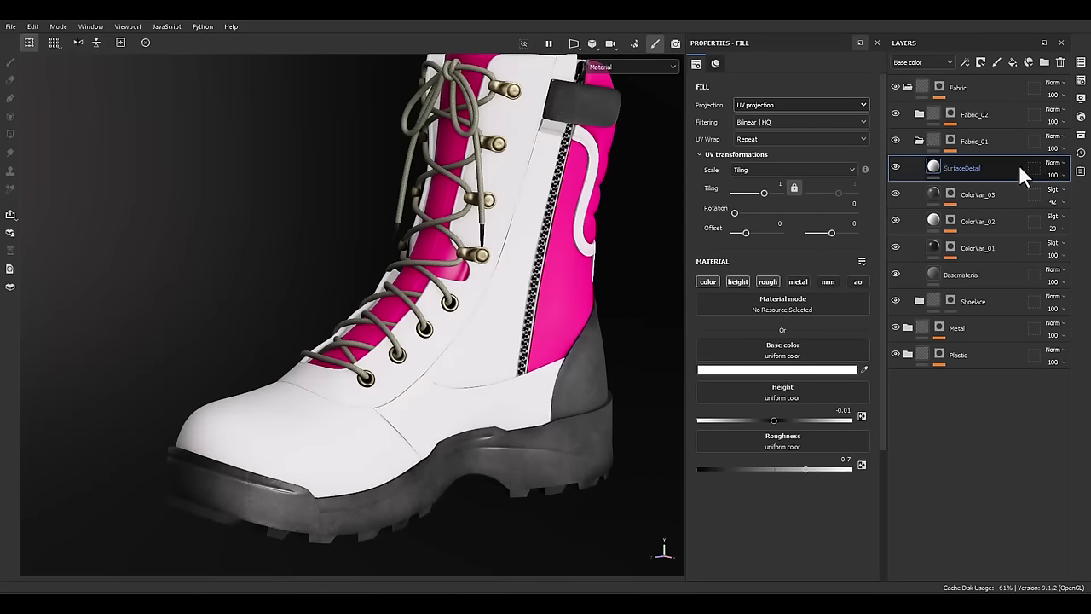
- Set the SurfaceDetail layer's blending mode to Soft light and give it a black mask containing a fill
left_click(1052, 163)
left_click(1033, 389)
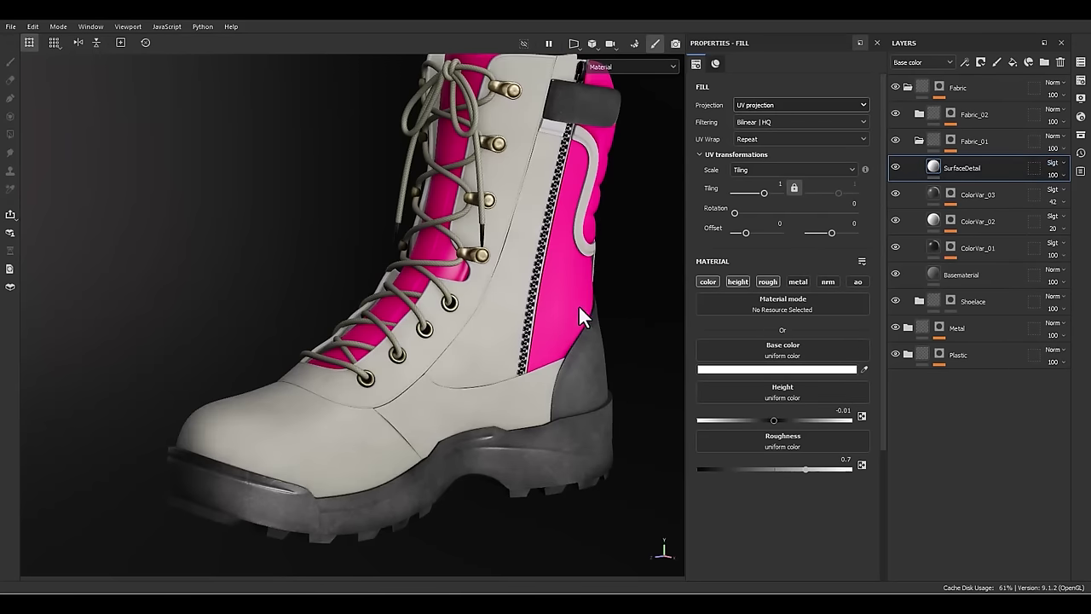
scroll(436, 431, "up", 2)
right_click(922, 160)
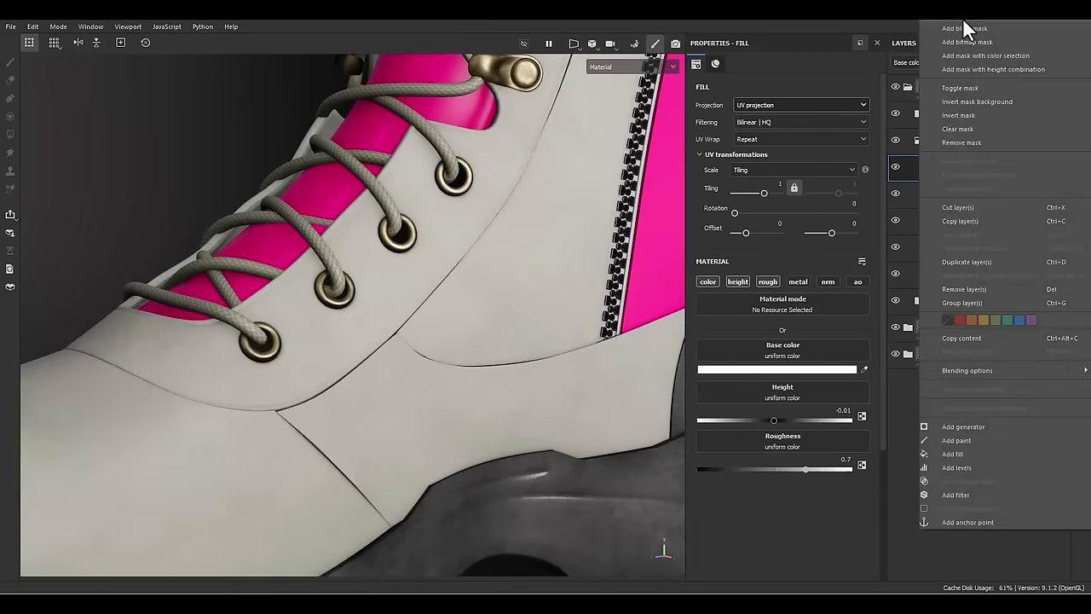
left_click(966, 27)
right_click(963, 167)
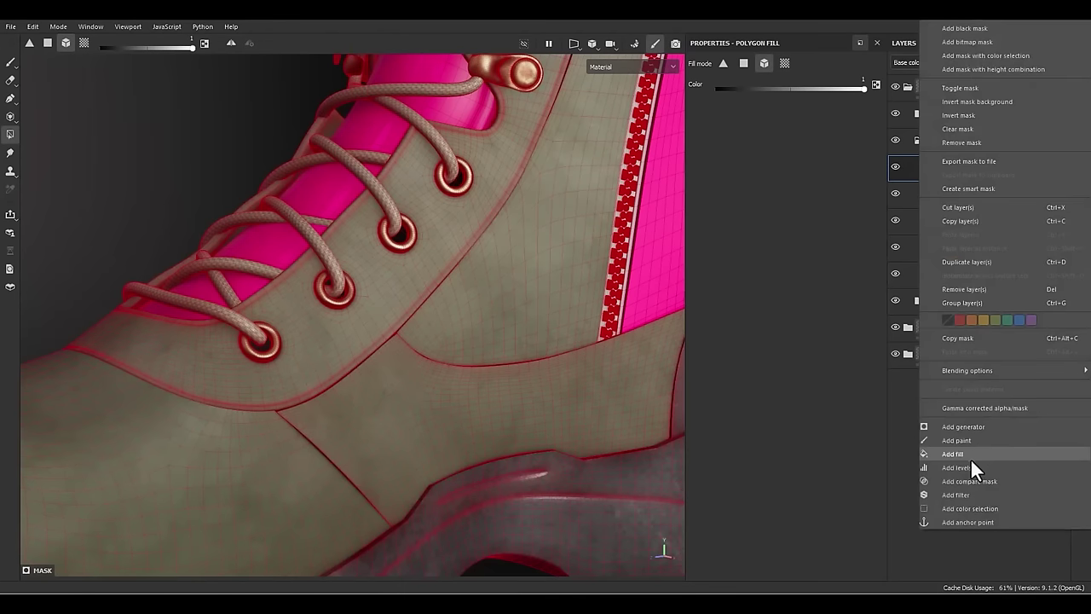
left_click(957, 453)
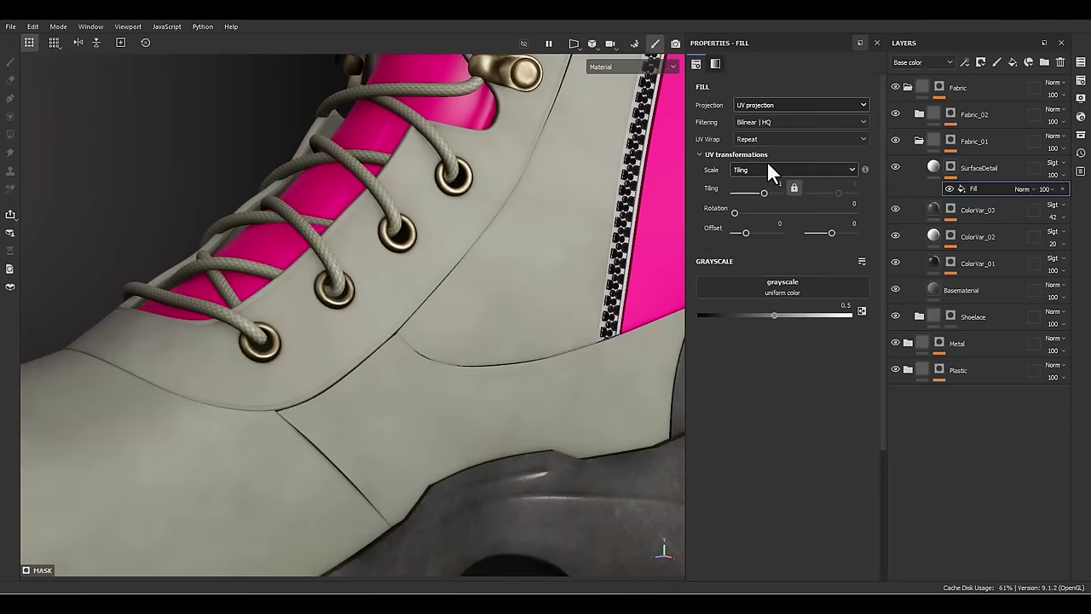
- Assign the BnW Spots 2 texture to the fill in the SurfaceDetail mask
left_click(778, 283)
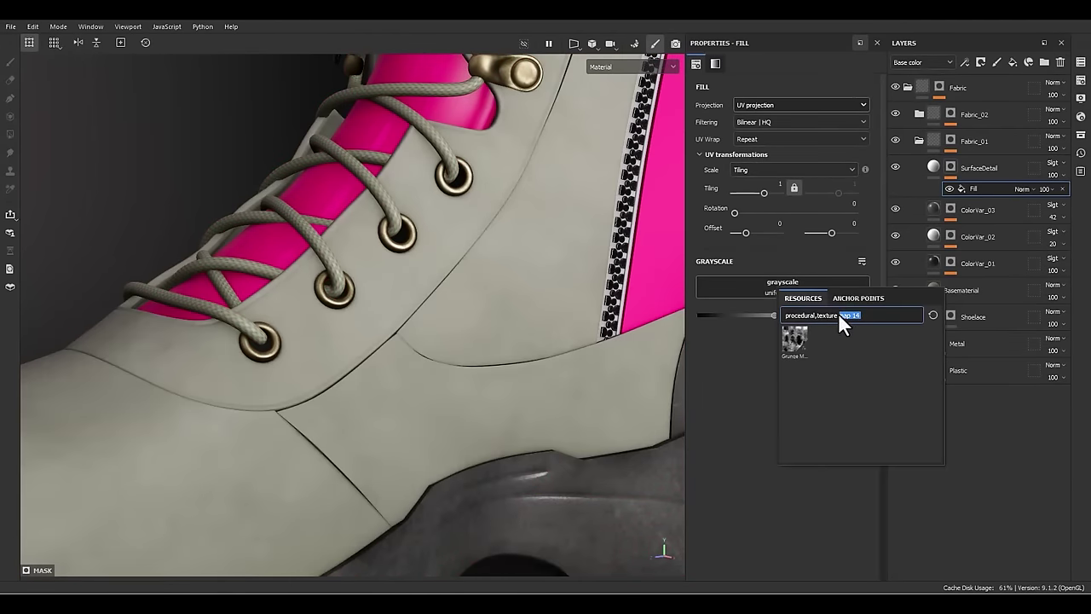
type("bnw")
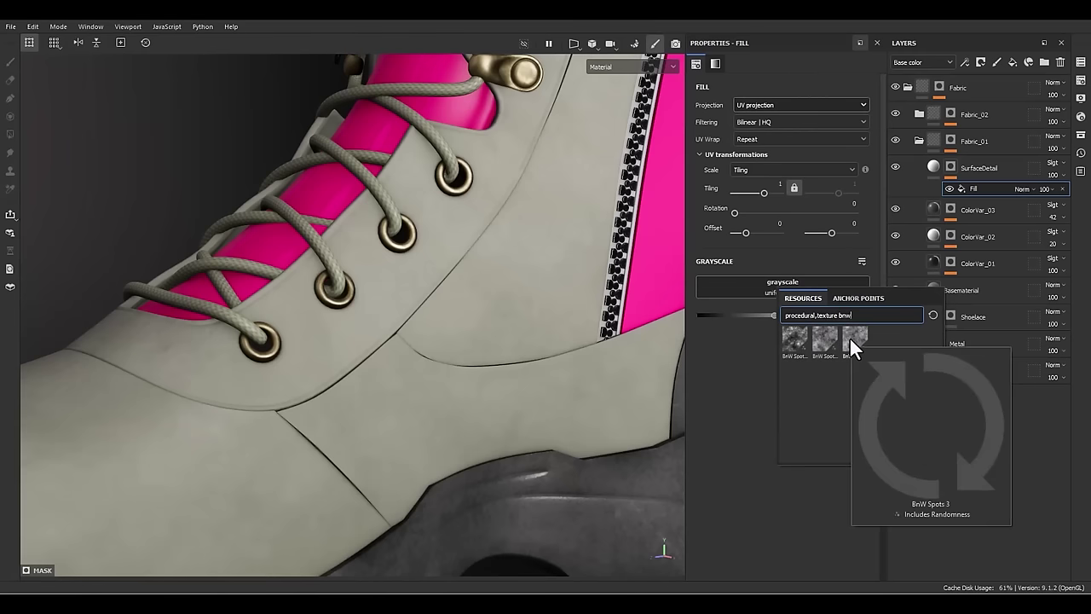
left_click(826, 340)
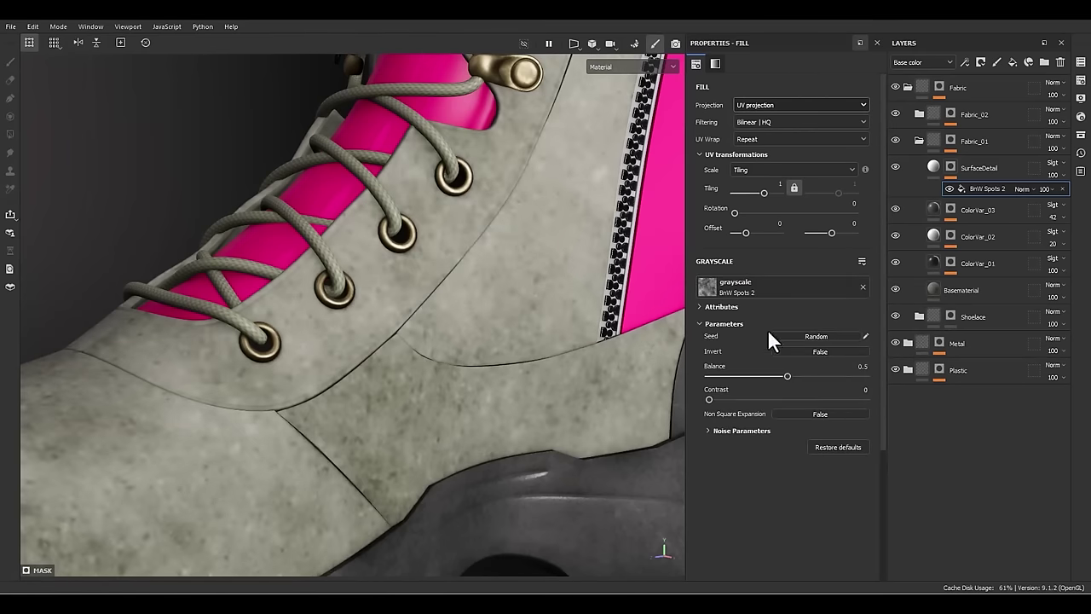
- Set the tiling of the BnW Spots 2 mask fill to 3
left_click(779, 191)
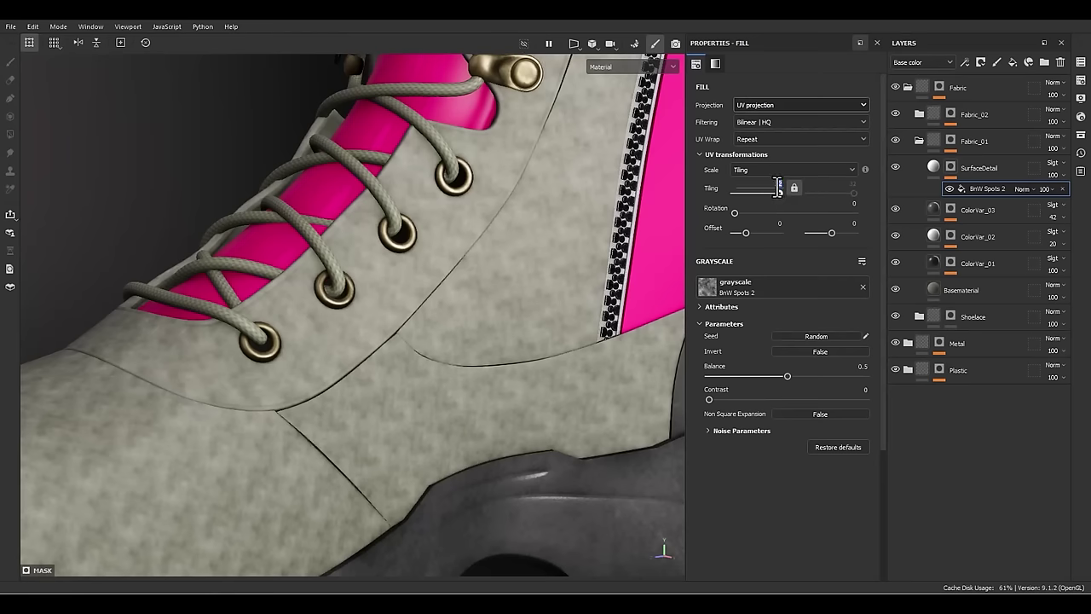
type("3")
key("Return")
scroll(486, 383, "down", 2)
left_click_drag(486, 383, 423, 383, "alt")
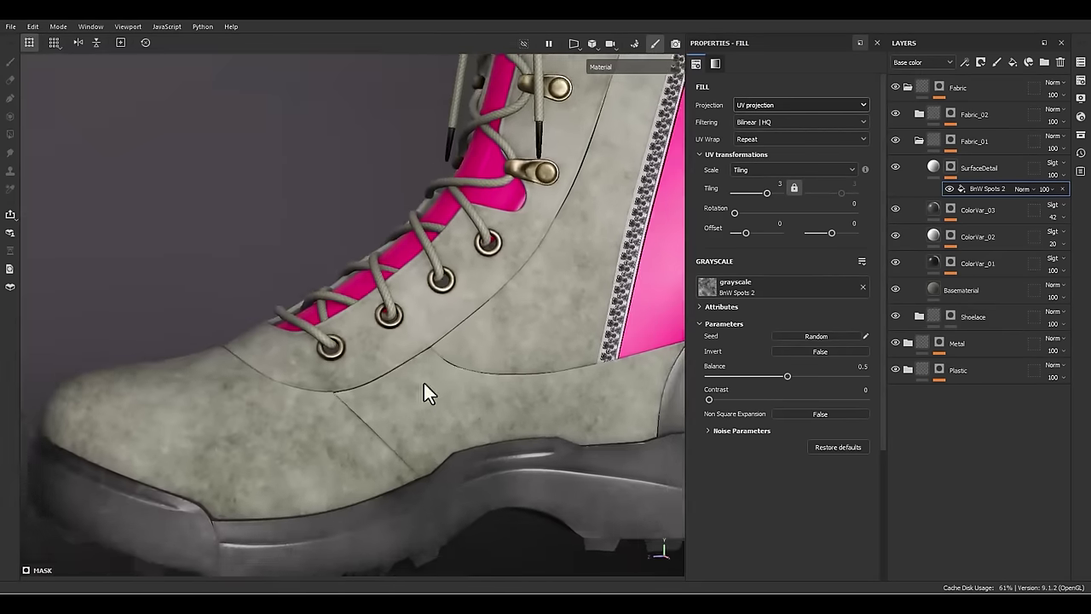
scroll(424, 382, "up", 1)
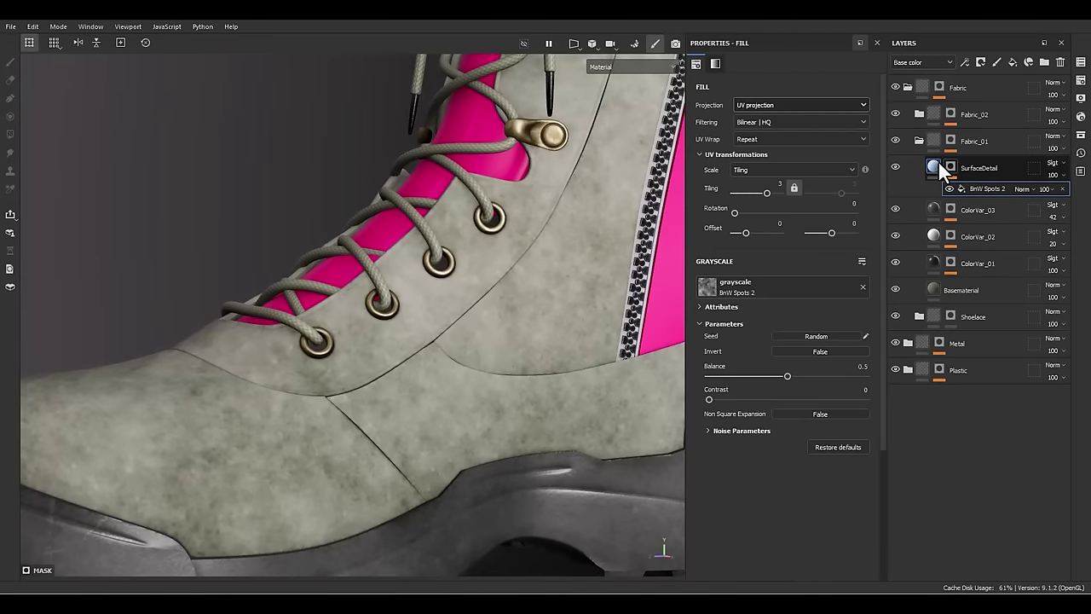
- Set the SurfaceDetail layer's height to -0.02
left_click(936, 165)
mouse_move(773, 421)
left_mouse_down()
mouse_move(751, 426)
mouse_move(763, 421)
left_mouse_up()
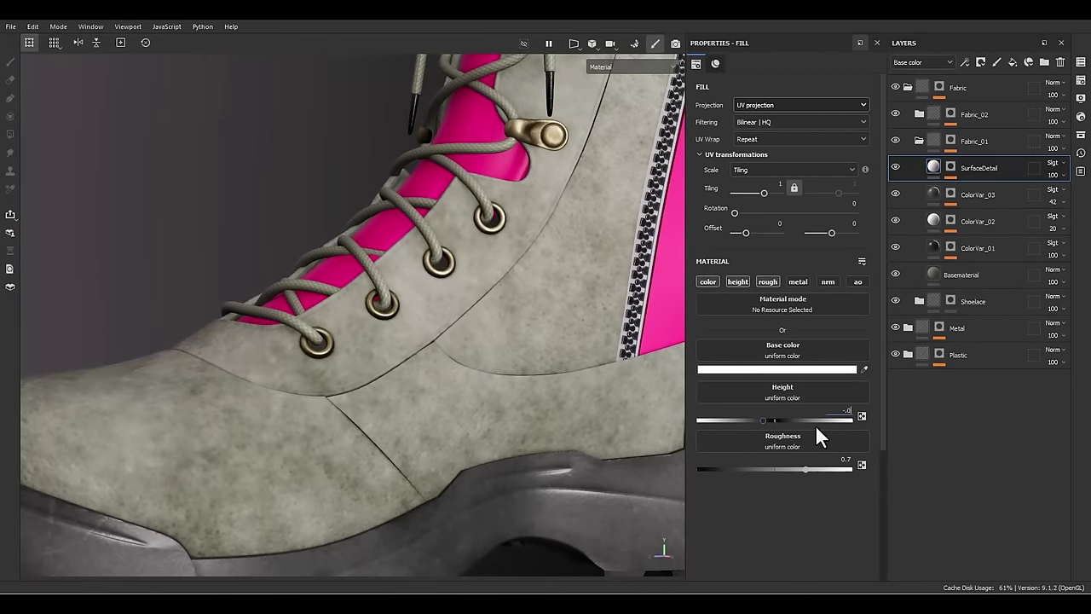
type("2")
key("Return")
scroll(426, 423, "up", 4)
left_click_drag(425, 422, 418, 424, "alt")
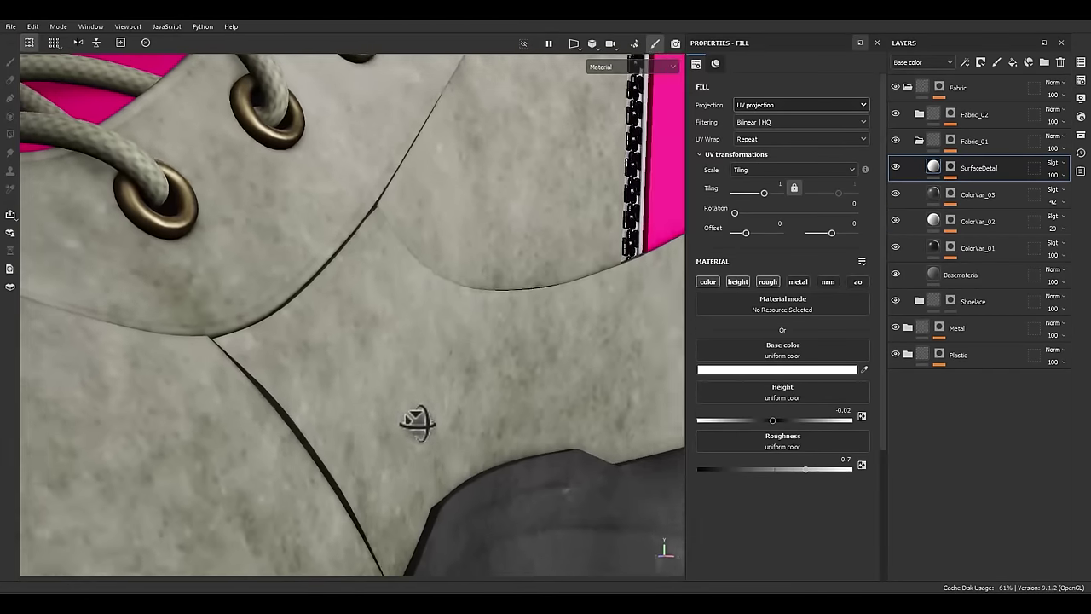
- Reduce the SurfaceDetail layer's opacity to 13
middle_click_drag(418, 423, 576, 472, "alt")
right_click_drag(576, 472, 548, 423, "shift")
middle_click_drag(548, 424, 395, 380, "alt")
left_click_drag(395, 380, 440, 361, "alt")
left_click(1053, 175)
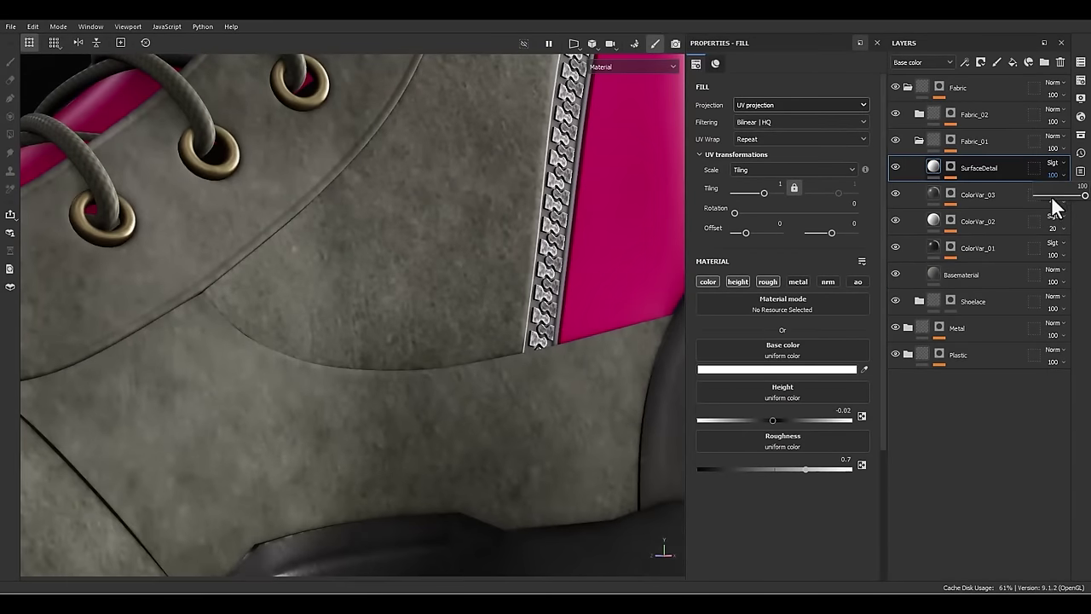
left_click_drag(1052, 195, 1043, 195)
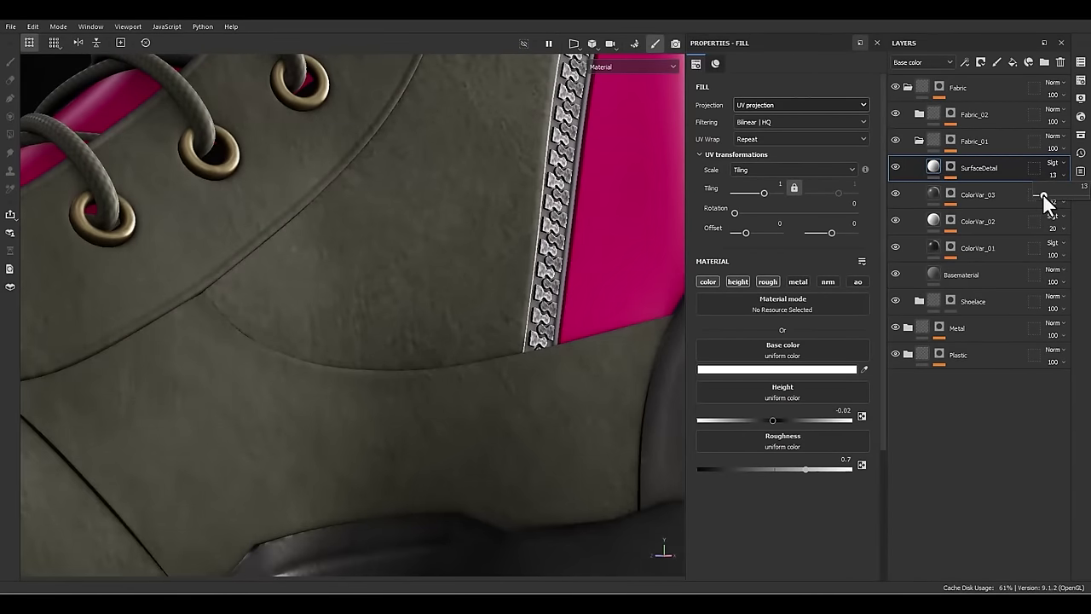
- Examine the subtle surface detail on the boot's fabric from the shaft down to the toe
right_click_drag(444, 149, 409, 192, "alt")
right_click_drag(520, 341, 450, 351, "shift")
left_click_drag(450, 350, 468, 127, "alt")
left_click_drag(488, 248, 500, 444, "alt")
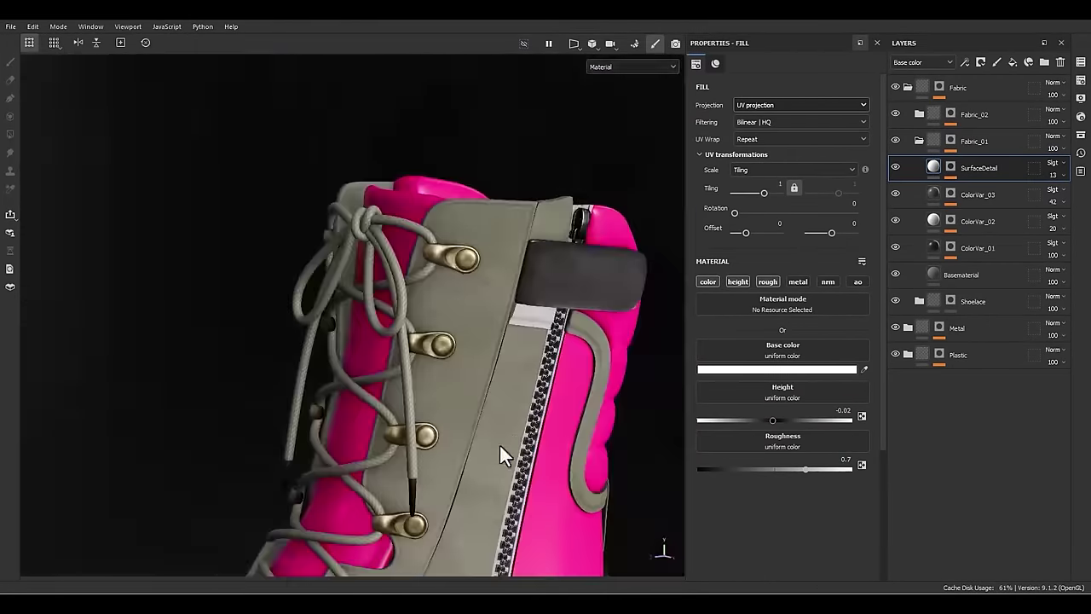
middle_click_drag(500, 443, 483, 301, "alt")
left_click_drag(482, 300, 398, 352, "alt")
middle_click_drag(399, 352, 410, 327, "alt")
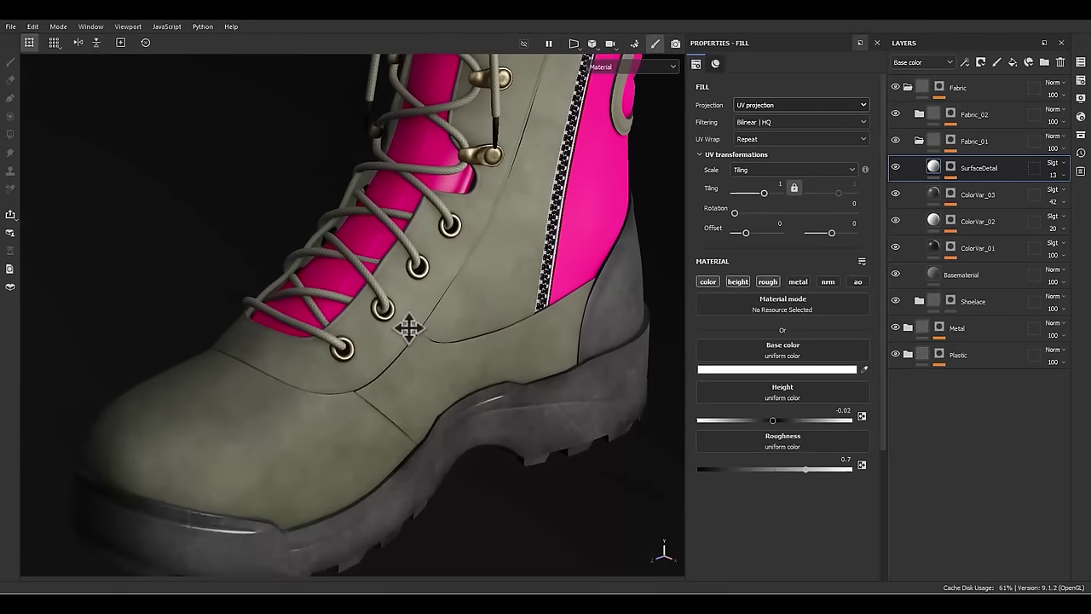
- Add a fill layer above SurfaceDetail and name it SurfacePattern
left_click(1013, 62)
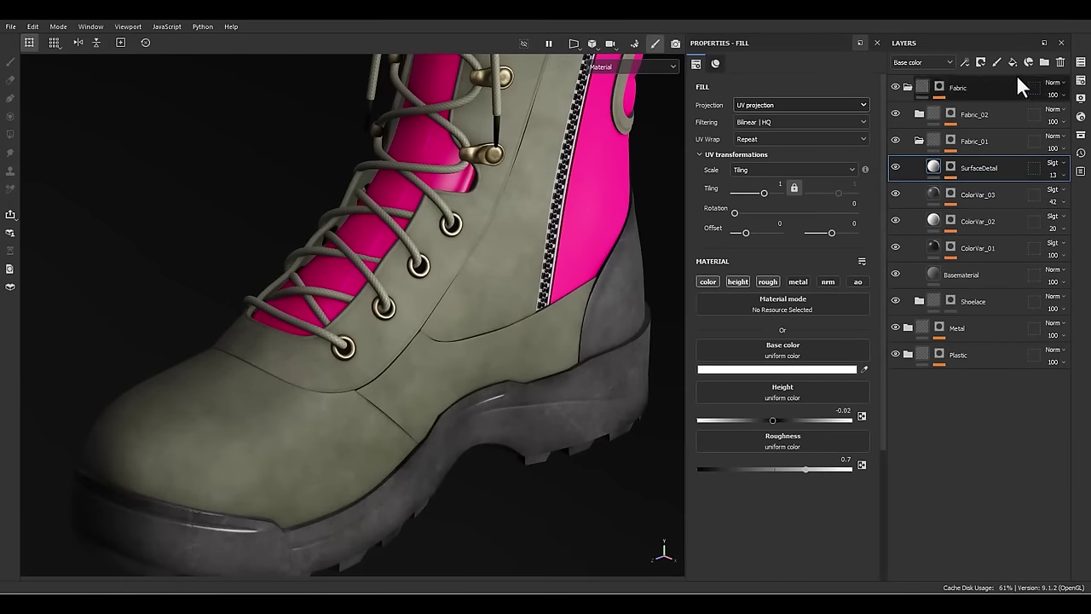
double_click(962, 166)
type("S")
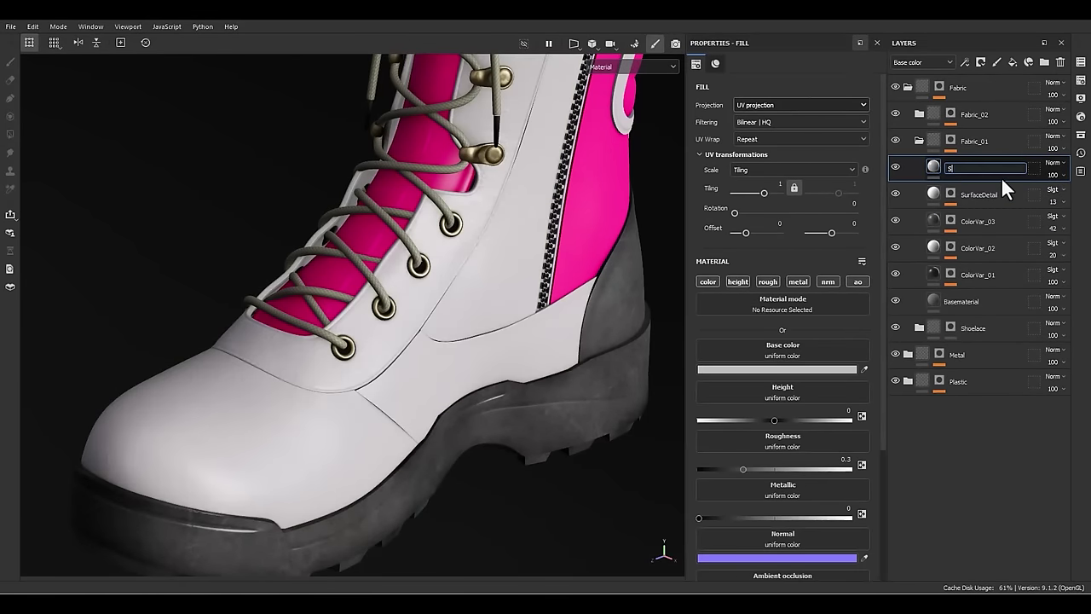
type("urfacePattern")
key("Return")
- Give the SurfacePattern layer a black mask containing a fill
right_click(953, 166)
left_click(959, 40)
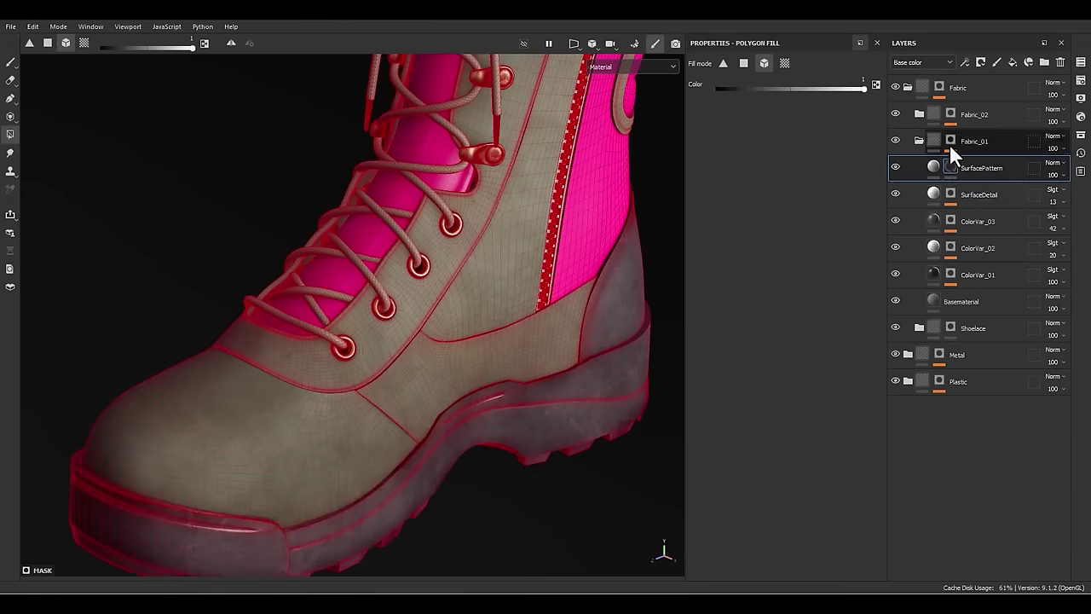
right_click(952, 165)
left_click(954, 402)
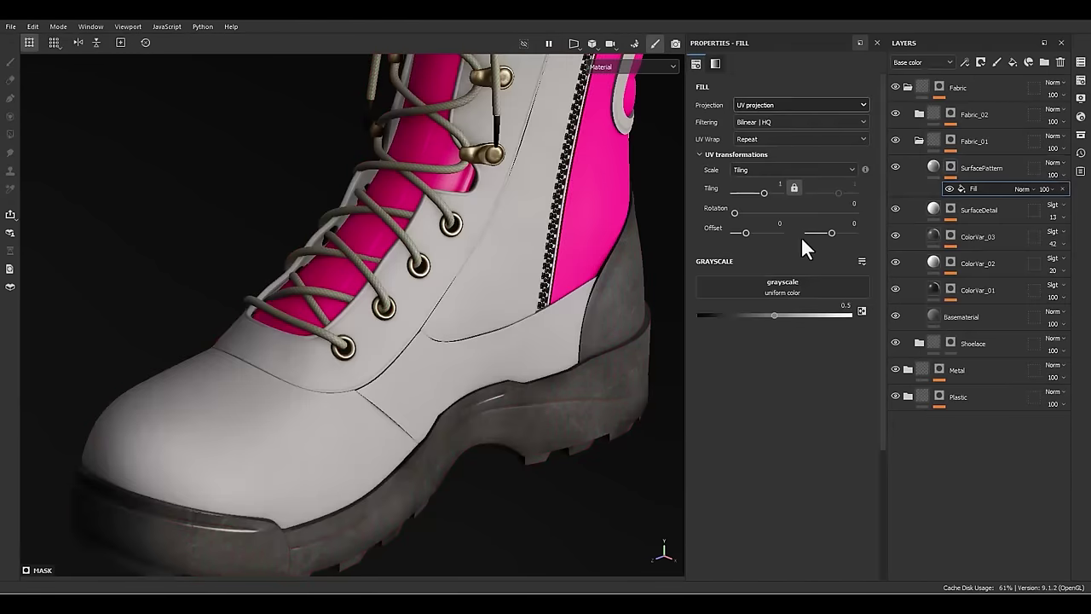
- Assign the Weave 2 texture to the fill in the SurfacePattern mask
left_click(767, 282)
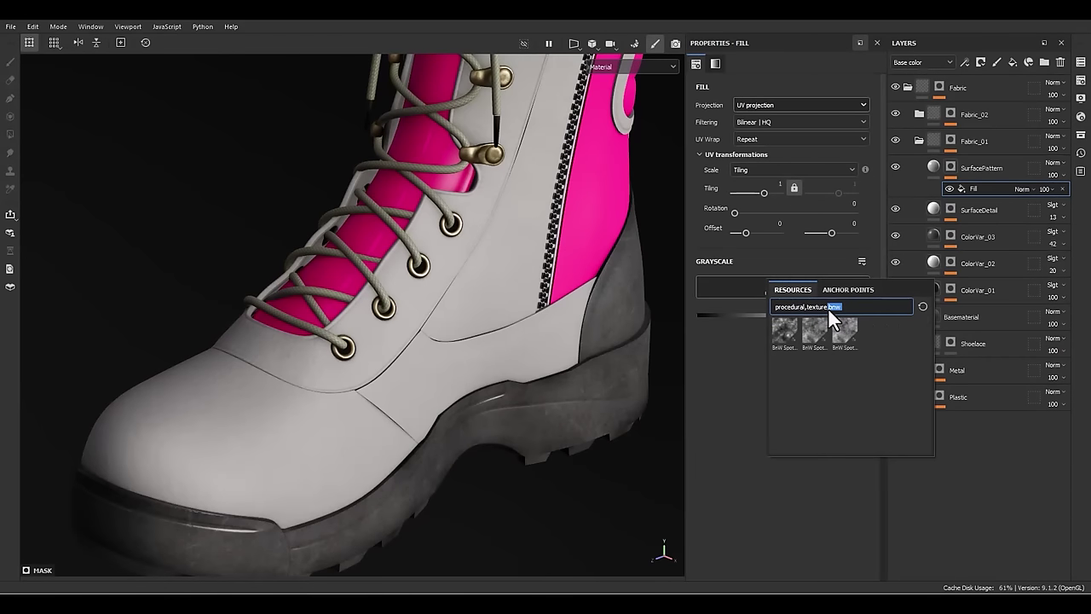
type("wa")
key("BackSpace")
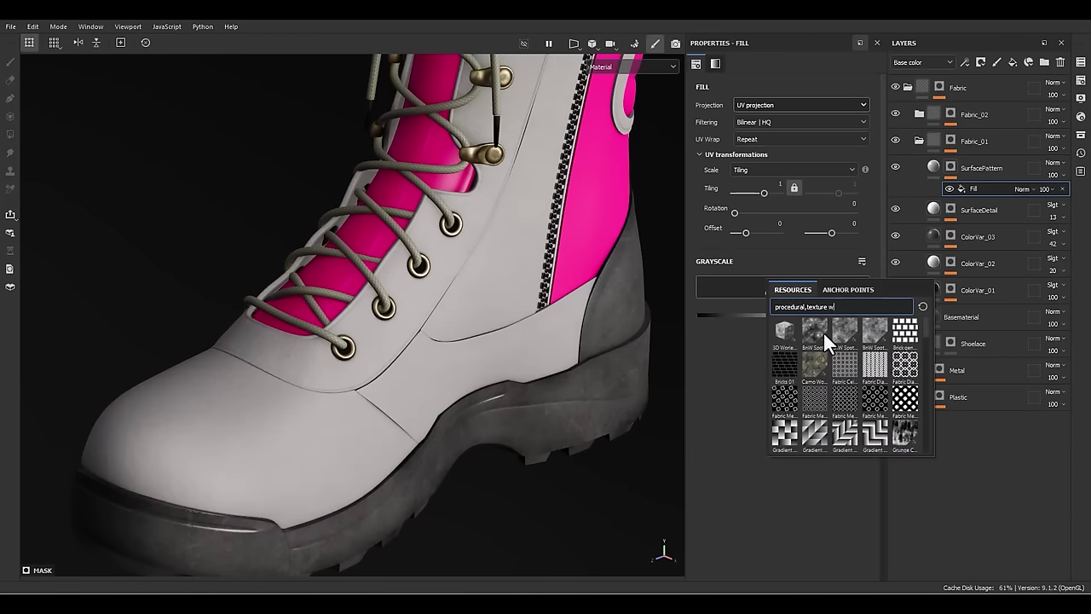
type("eave")
left_click(772, 374)
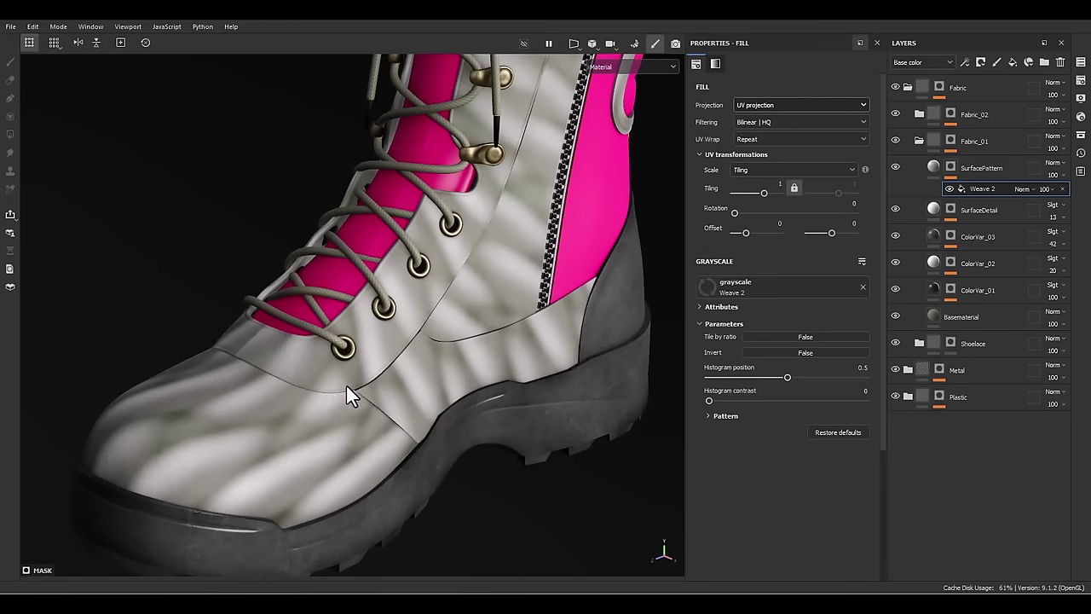
- Increase the tiling of the Weave 2 mask fill to 32
middle_click_drag(349, 390, 663, 366)
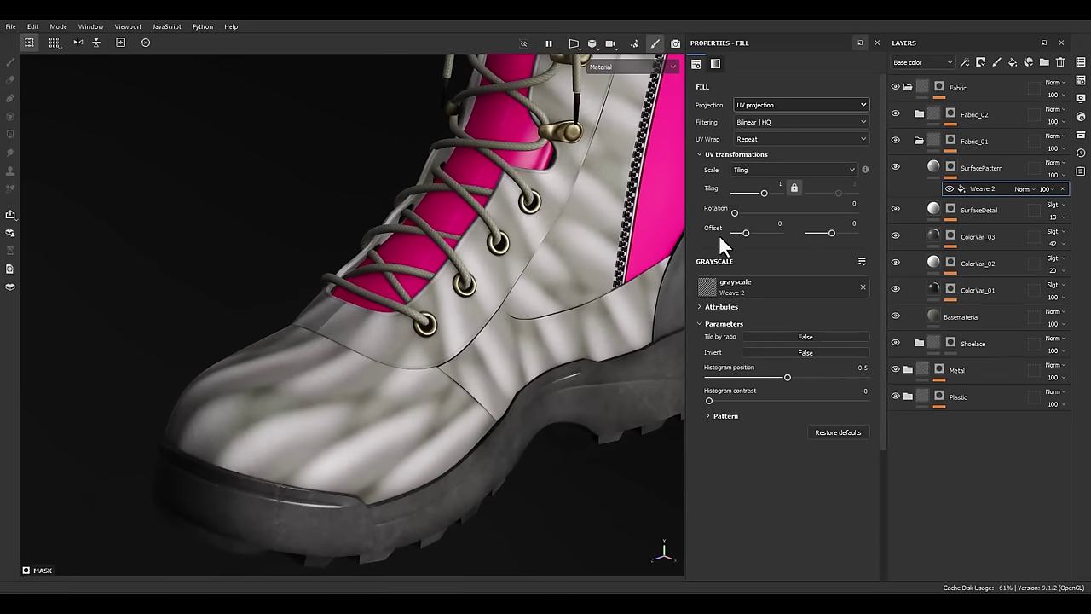
left_click_drag(764, 195, 836, 197)
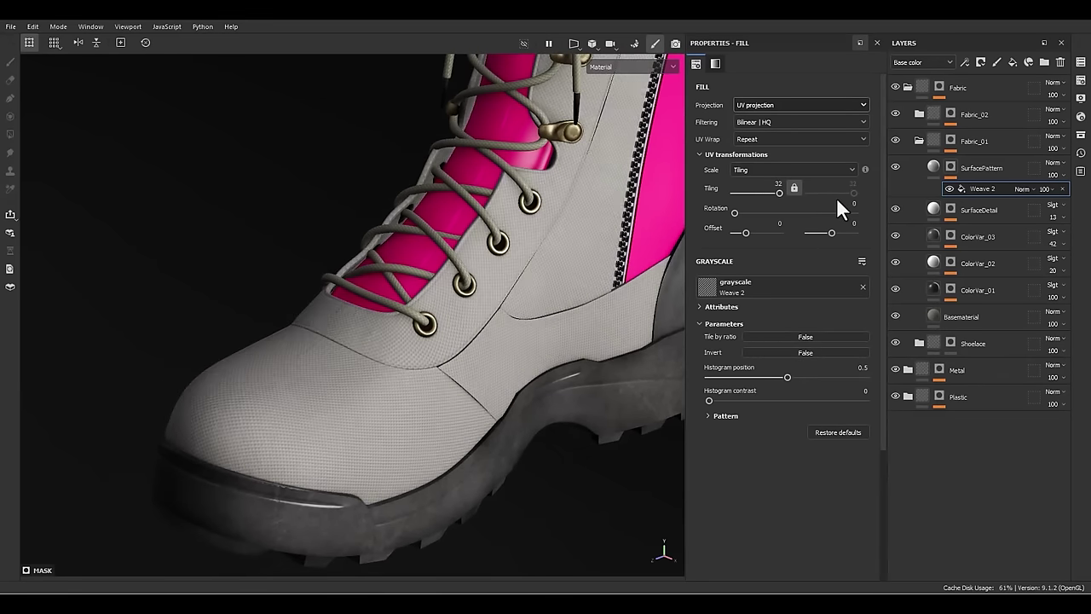
scroll(379, 396, "up", 3)
mouse_move(378, 396)
left_mouse_down("alt")
mouse_move(248, 421)
mouse_move(378, 407)
left_mouse_up("alt")
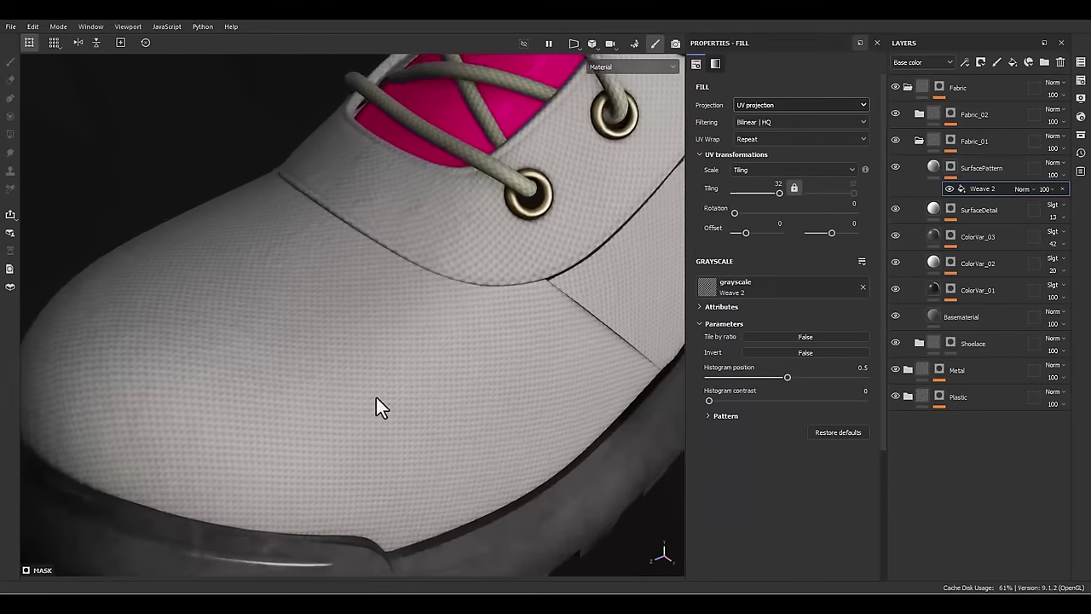
scroll(378, 406, "up", 1)
- Raise the TacticalBoot texture set's size to 2048
left_click(1079, 80)
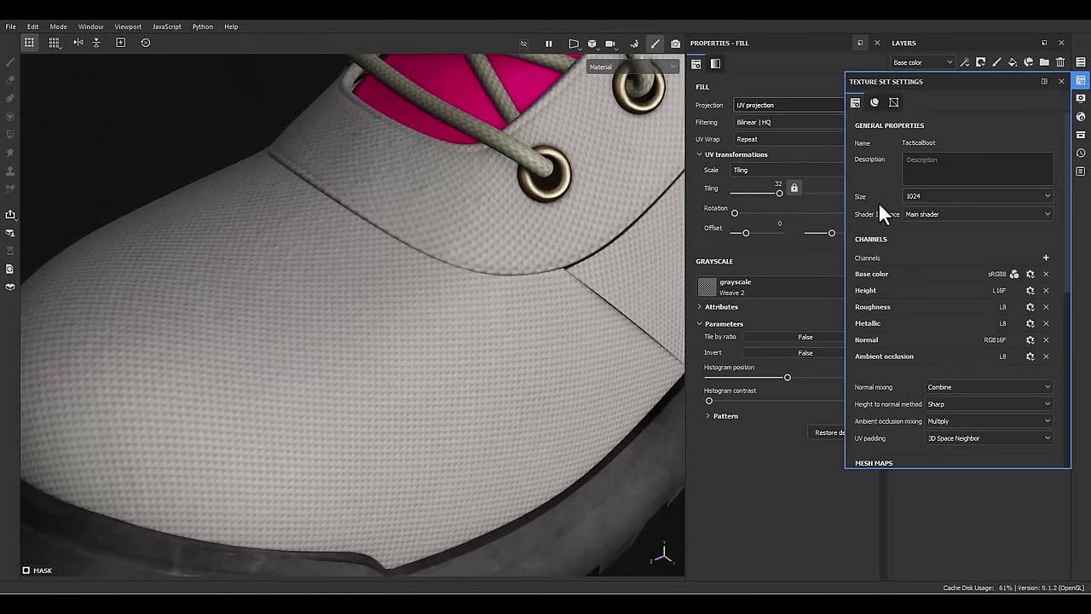
left_click(916, 198)
left_click(910, 256)
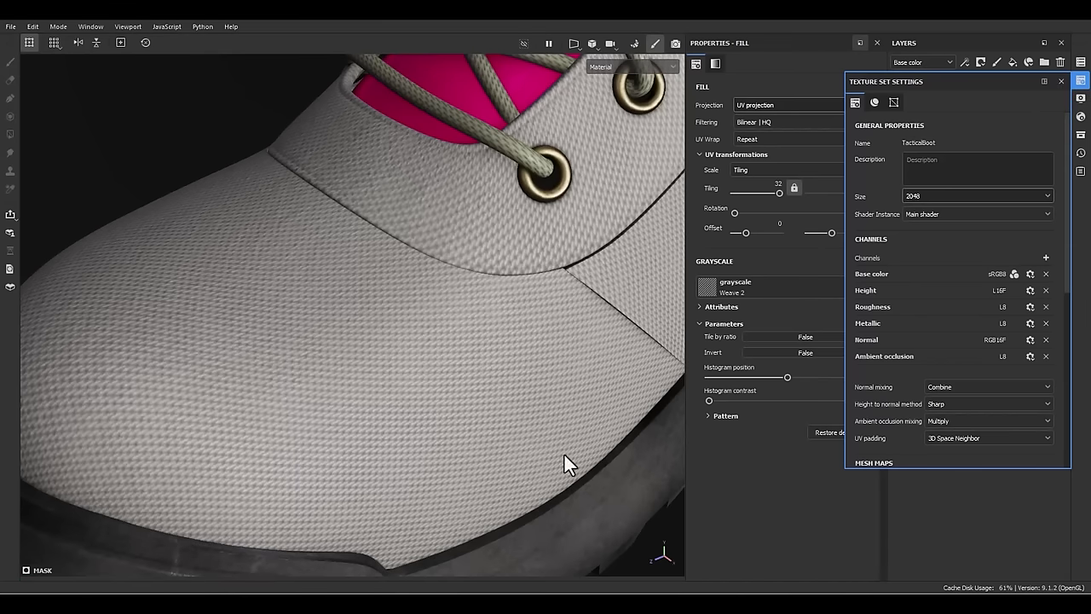
left_click_drag(417, 355, 466, 271, "alt")
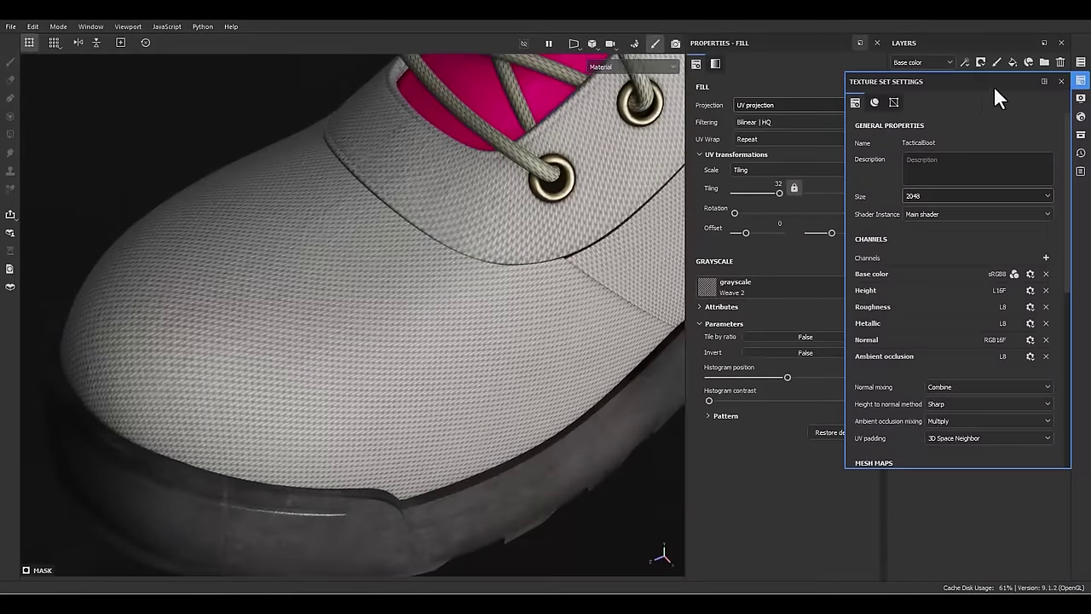
left_click(1062, 82)
- Limit the SurfacePattern layer to the color, height and roughness channels, with height -0.01 and roughness 1
left_click(935, 163)
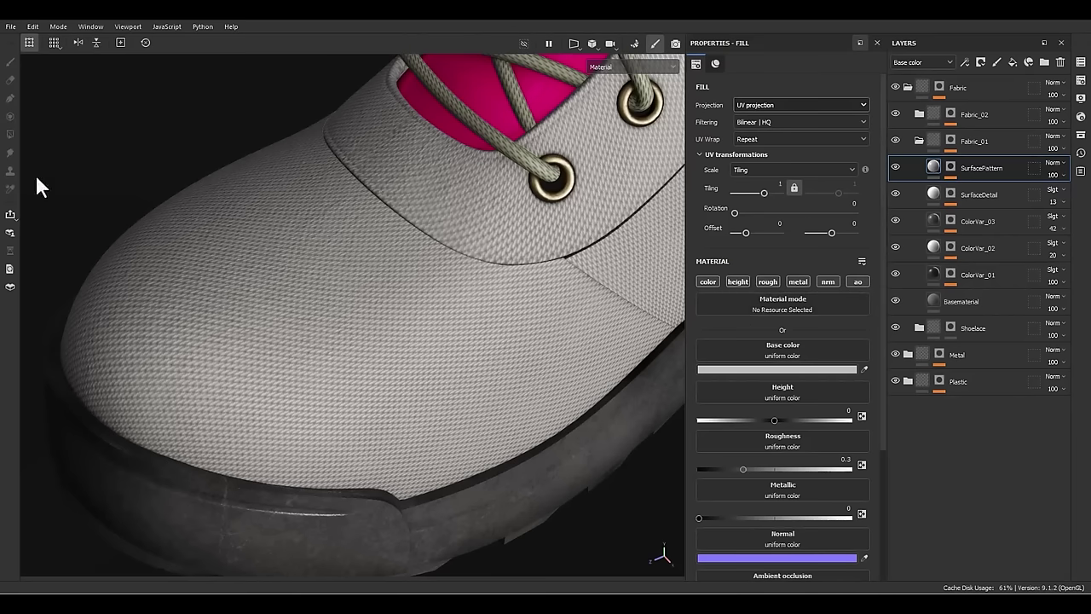
left_click(707, 282)
left_click(739, 282)
left_click(770, 281)
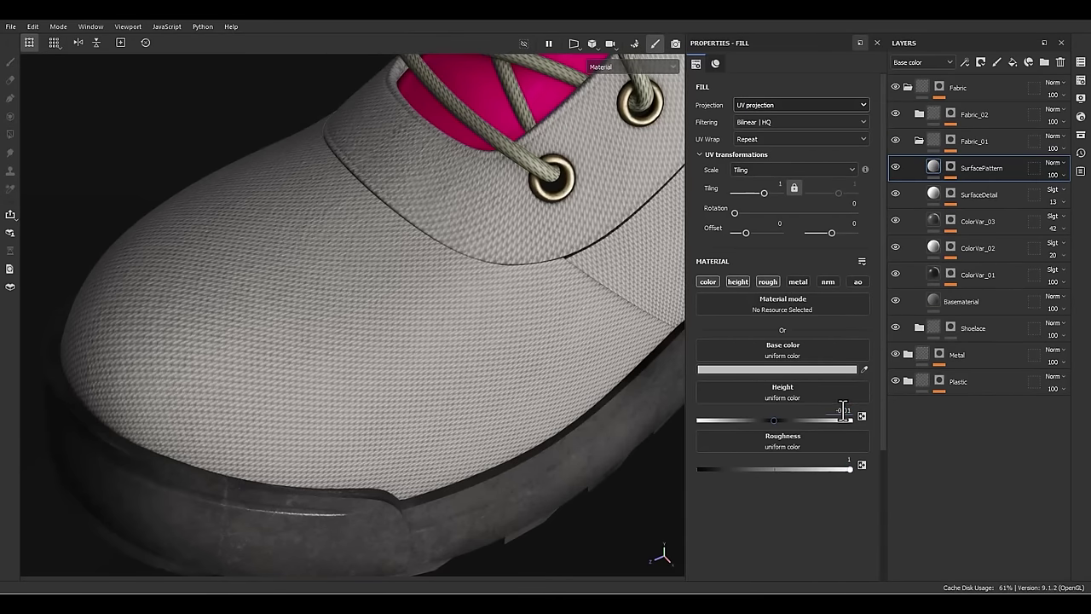
- Check the SurfacePattern base color without changing it, and lower the layer's opacity to 19
left_click(761, 370)
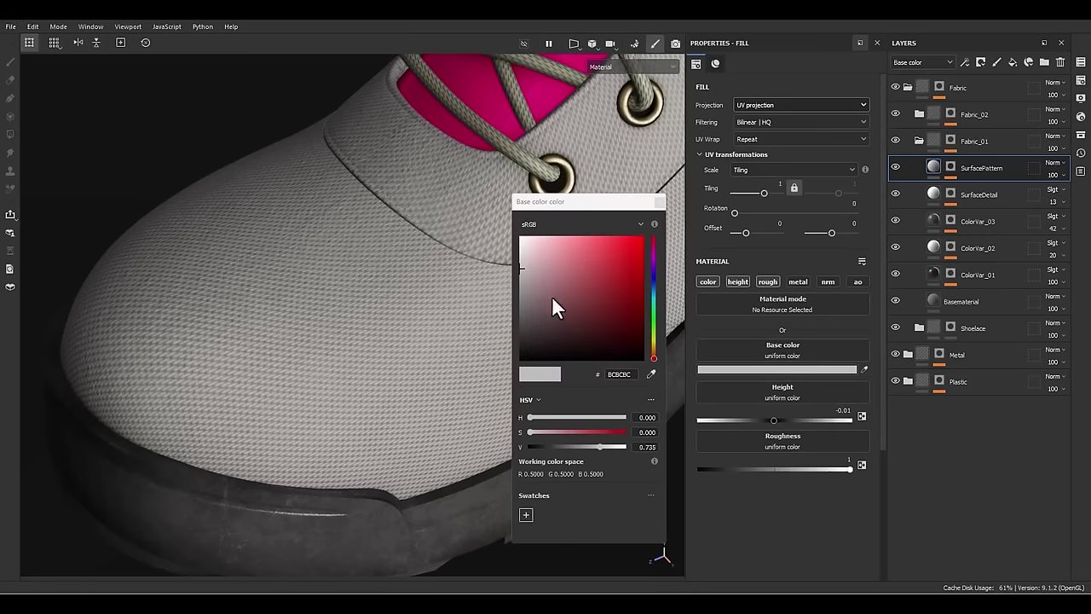
left_click(659, 202)
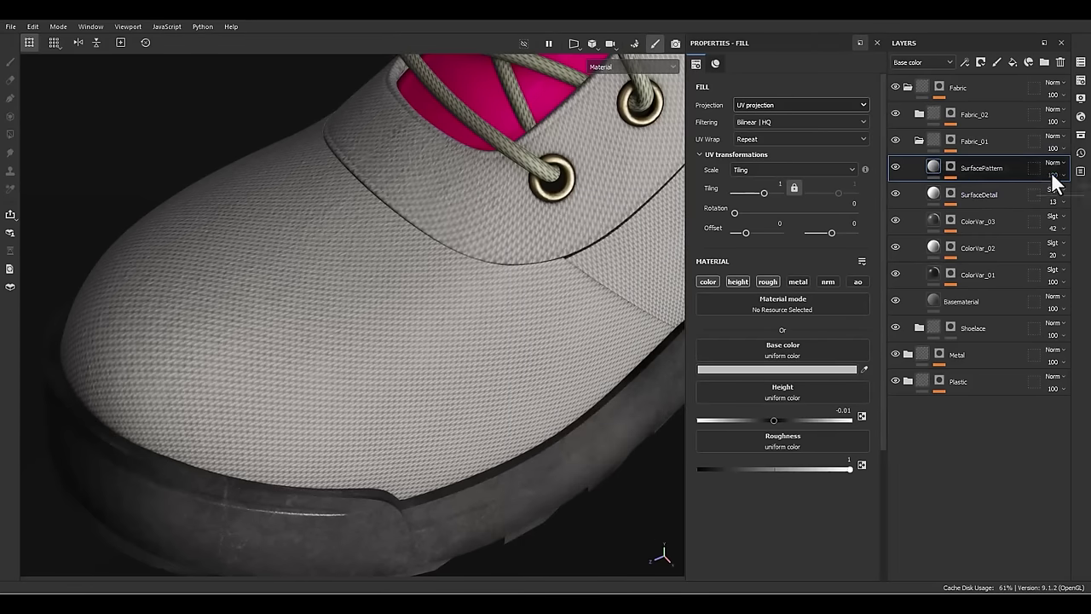
left_click_drag(1054, 176, 1046, 196)
left_click(700, 394)
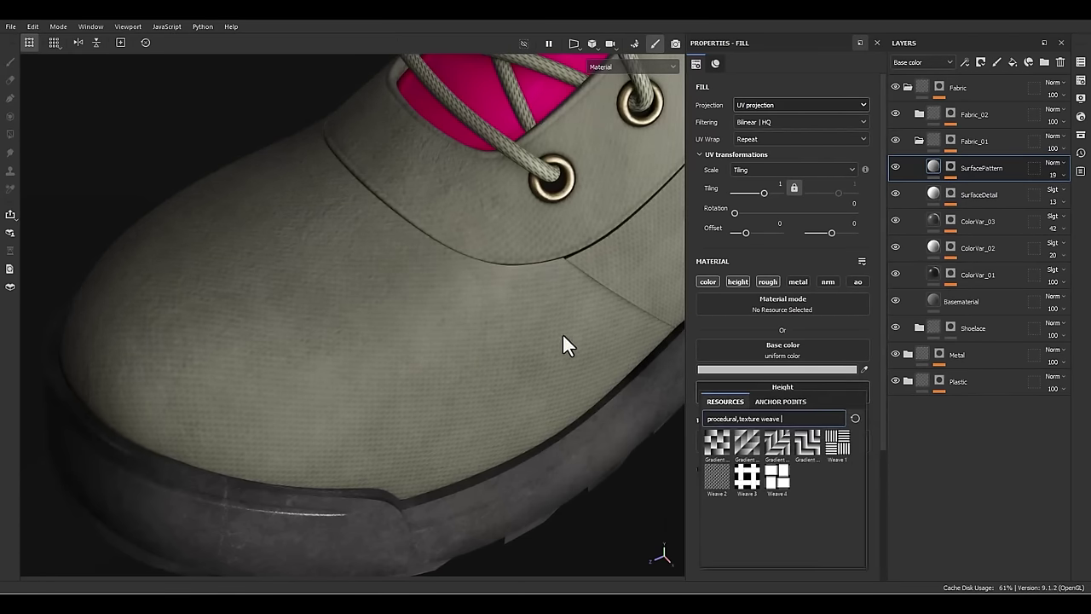
left_click_drag(562, 332, 377, 351, "alt")
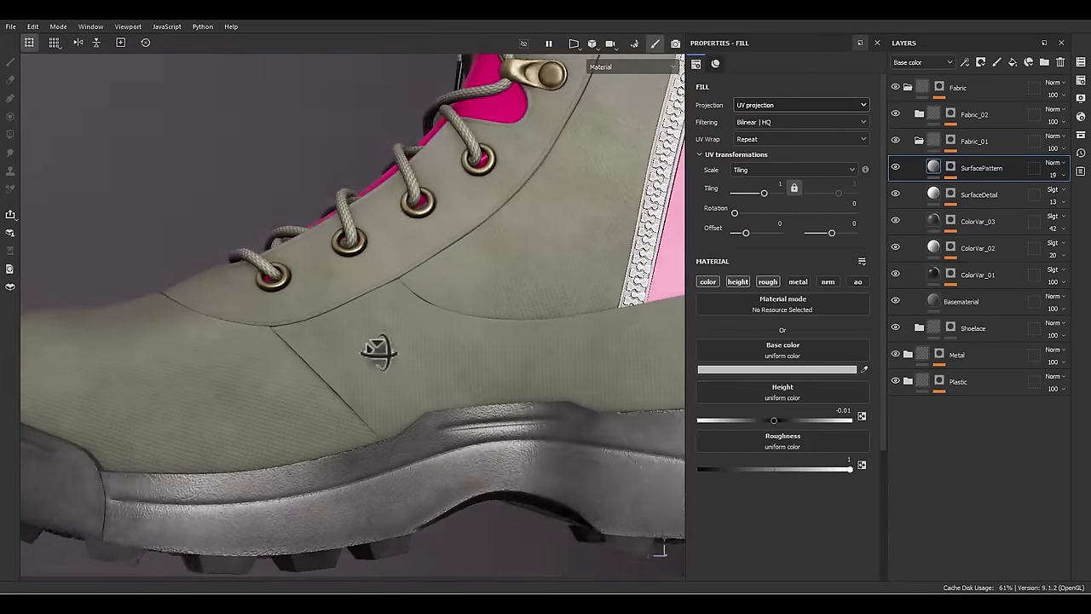
- Examine the SurfacePattern weave on the boot's toe and side from several angles and under different lighting
middle_click_drag(377, 350, 381, 469, "alt")
right_click_drag(380, 469, 475, 478, "alt")
mouse_move(475, 479)
left_mouse_down("alt")
mouse_move(487, 551)
mouse_move(407, 509)
mouse_move(472, 477)
left_mouse_up("alt")
middle_click_drag(472, 477, 521, 245, "alt")
left_click_drag(522, 249, 591, 392, "alt")
right_click_drag(591, 392, 424, 210, "shift")
left_click_drag(423, 210, 414, 281, "alt")
right_click_drag(415, 282, 451, 285, "shift")
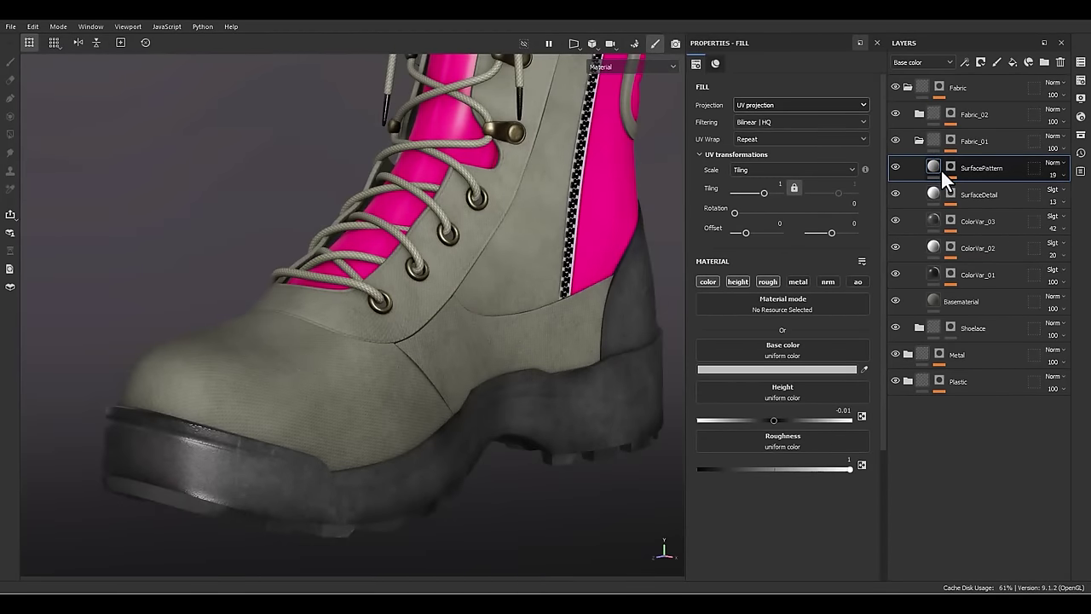
- Add a fill layer named DarkEdge above SurfacePattern and give it a black mask
mouse_move(941, 168)
left_click(1013, 62)
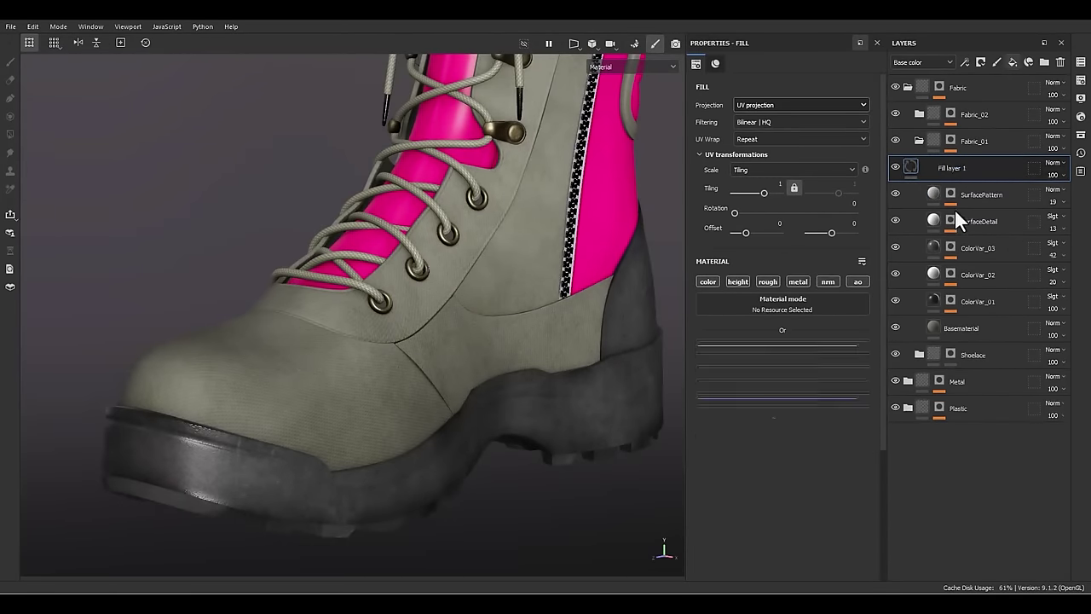
double_click(951, 169)
type("DarkEdge")
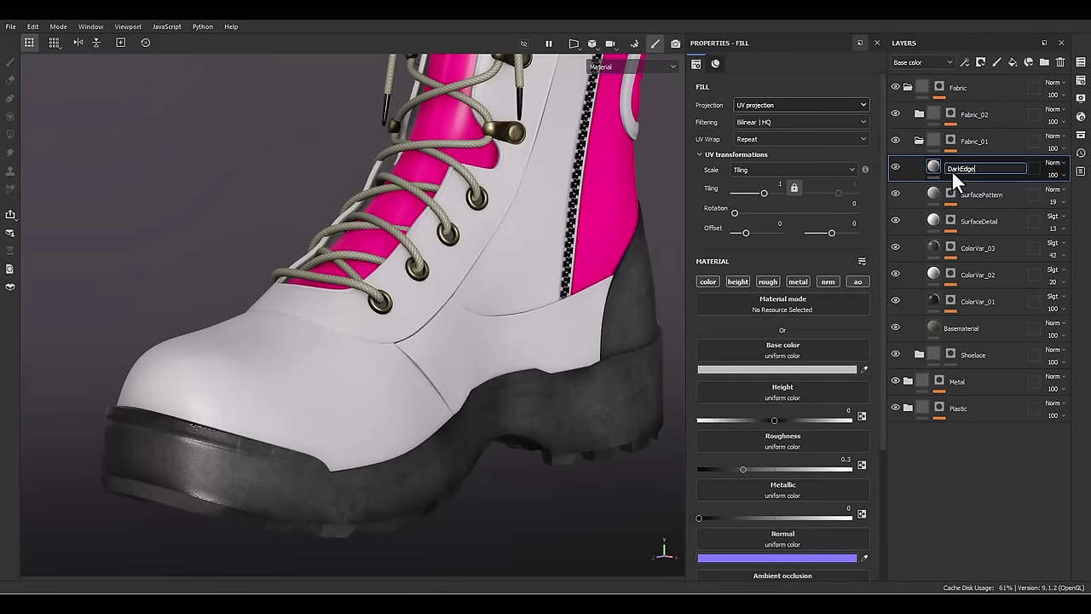
key("Return")
left_click(966, 63)
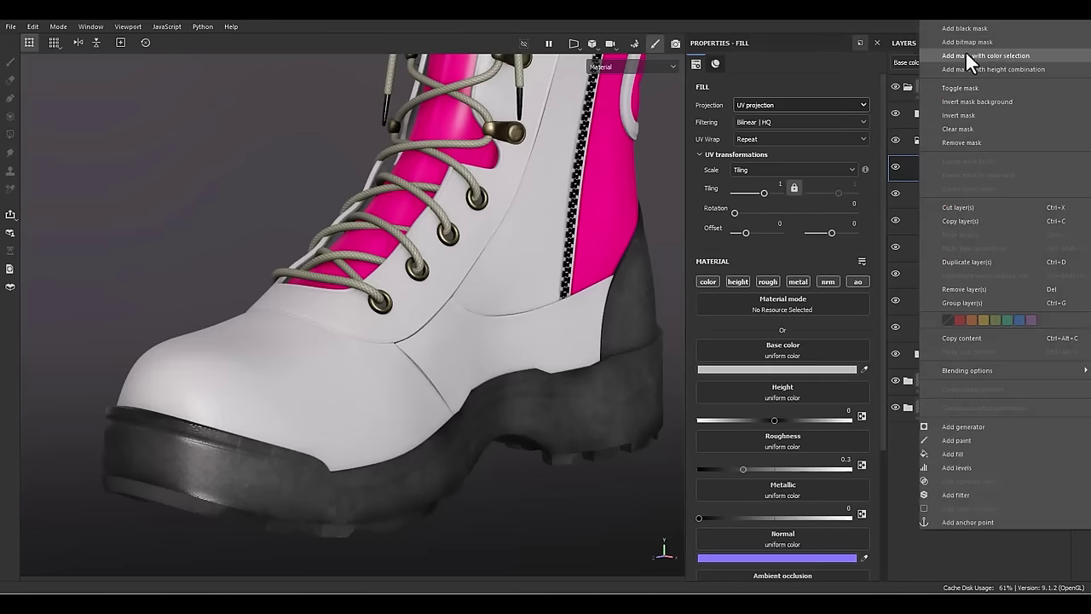
left_click(971, 52)
- Add a UV Border Distance generator to the DarkEdge mask, with balance 0.29 and smoothness 0.34
right_click(947, 168)
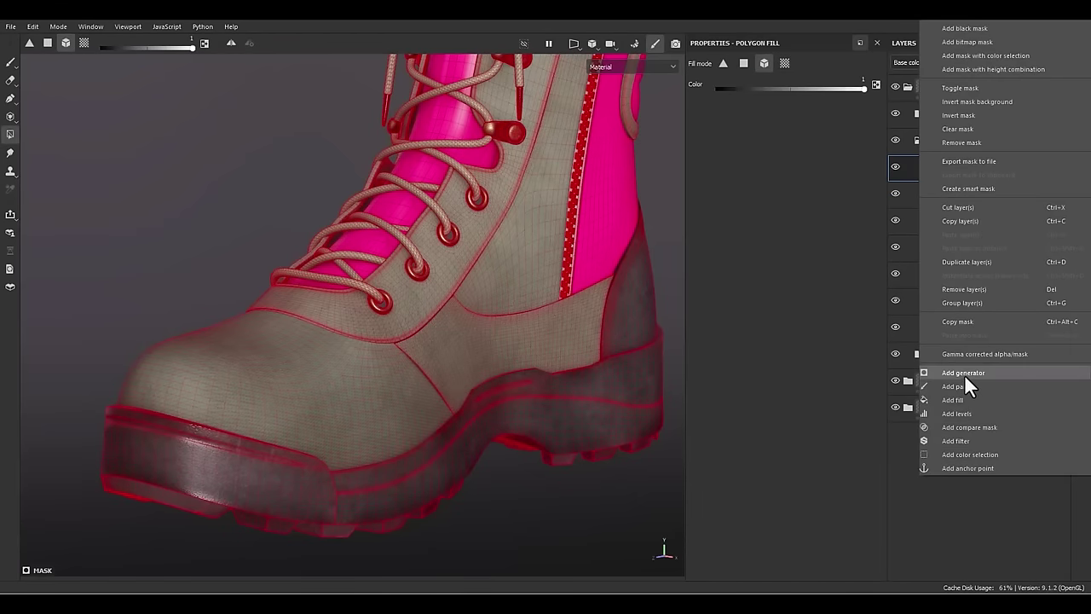
left_click(963, 374)
left_click(801, 94)
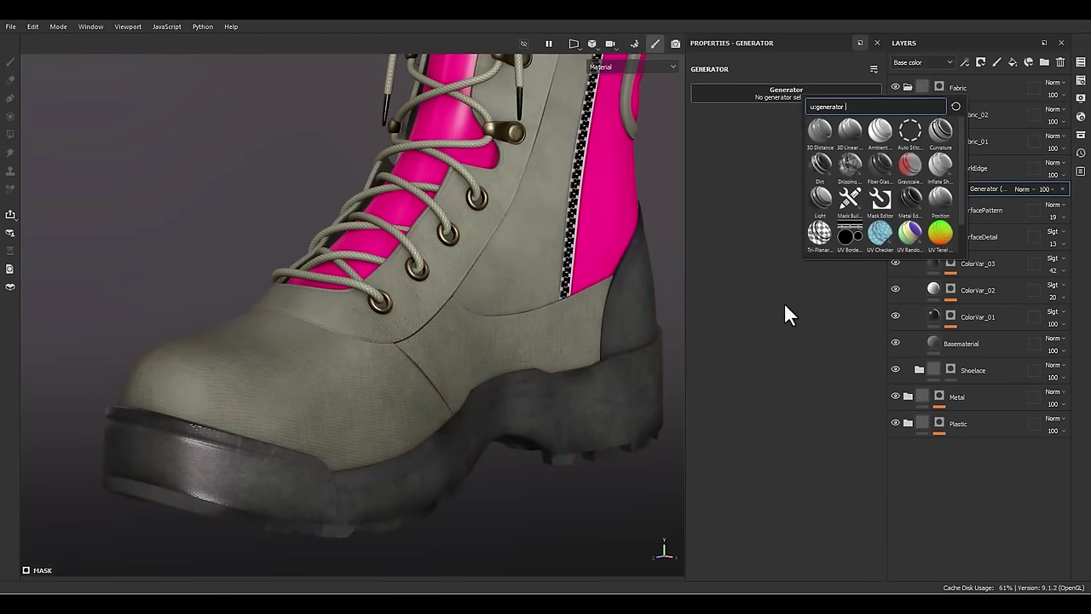
left_click(846, 242)
left_click_drag(482, 341, 414, 394, "alt")
left_click_drag(791, 167, 753, 172)
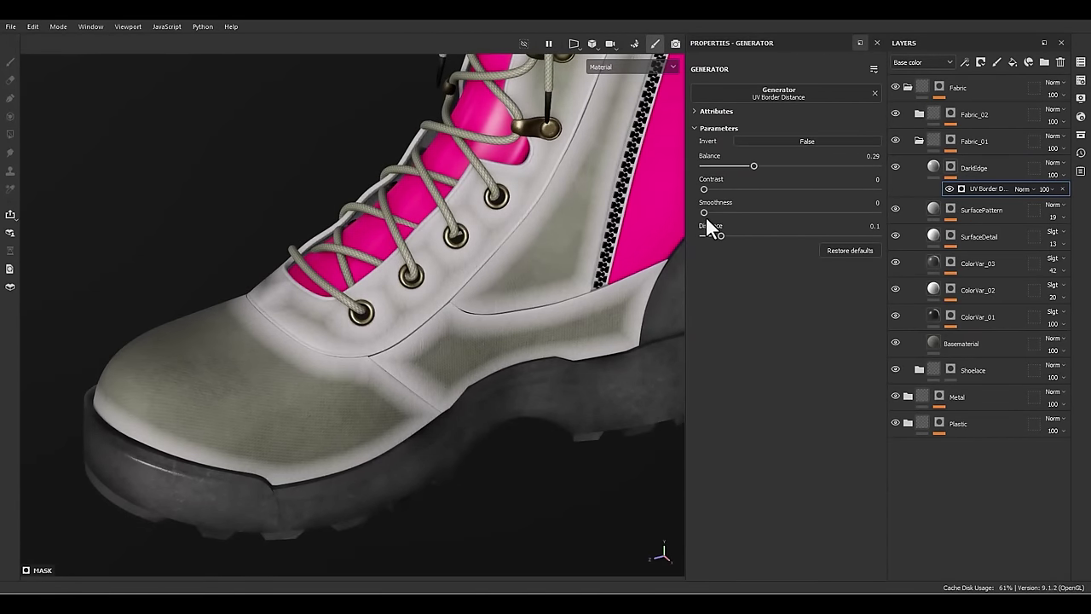
left_click_drag(705, 212, 763, 213)
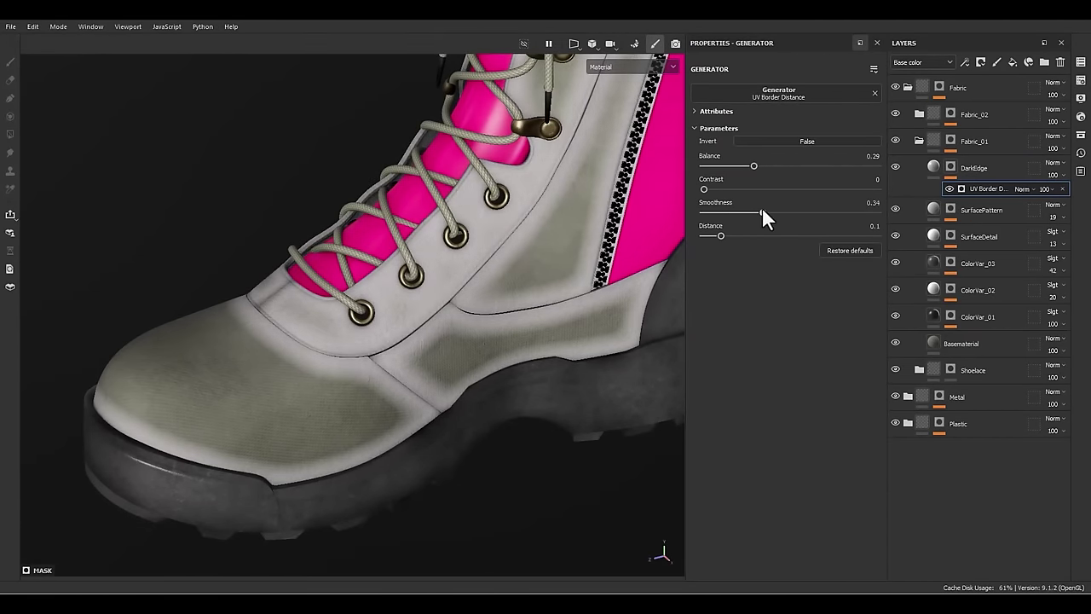
left_click_drag(328, 309, 438, 312, "alt")
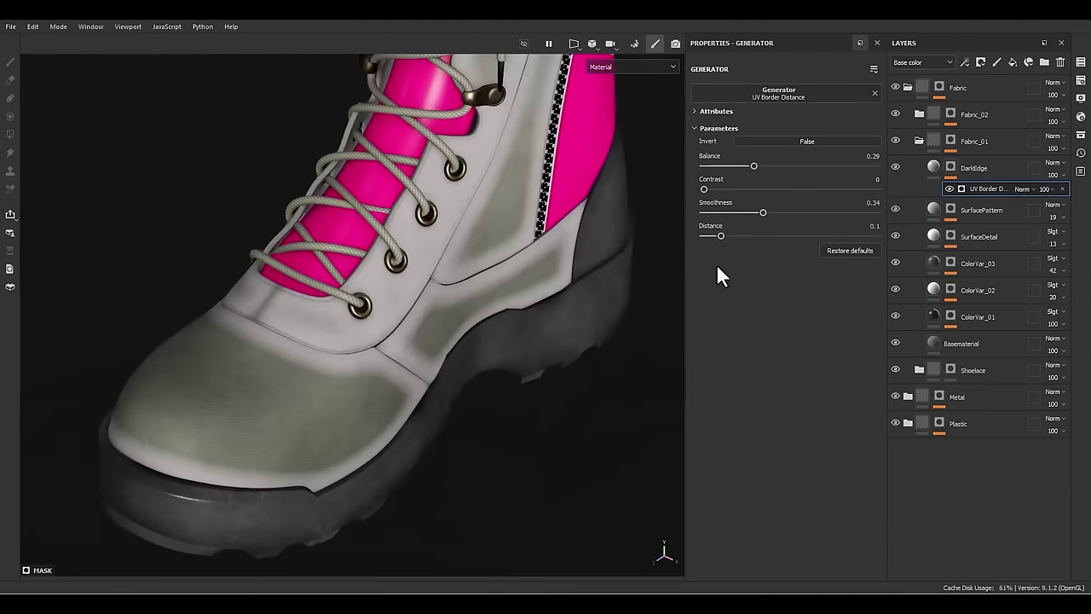
- Limit the DarkEdge layer to the color channel and set its base color to near-black
left_click(926, 168)
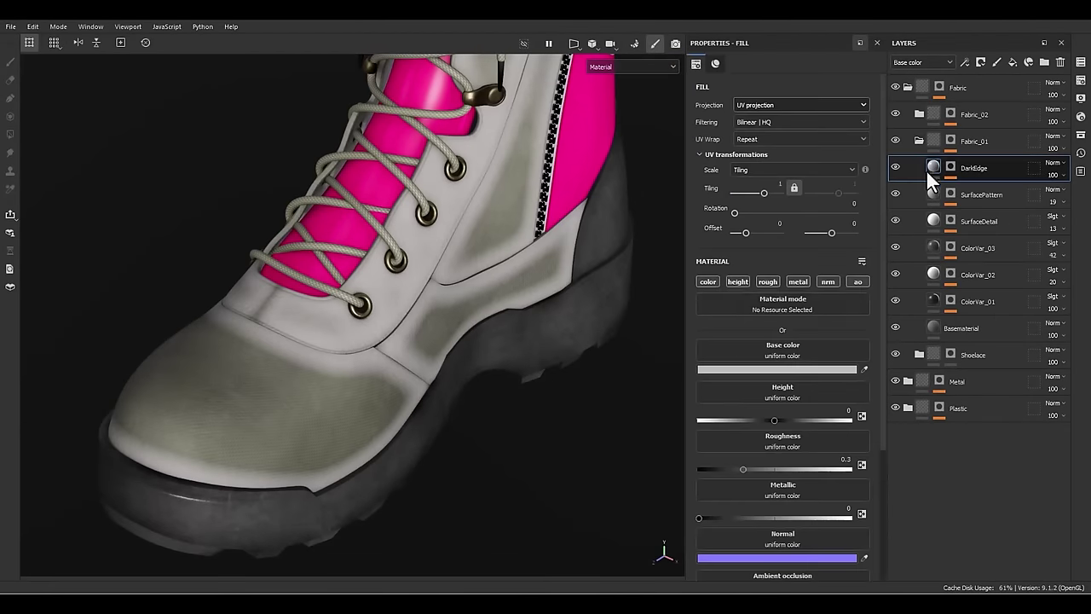
left_click(706, 282)
left_click(753, 369)
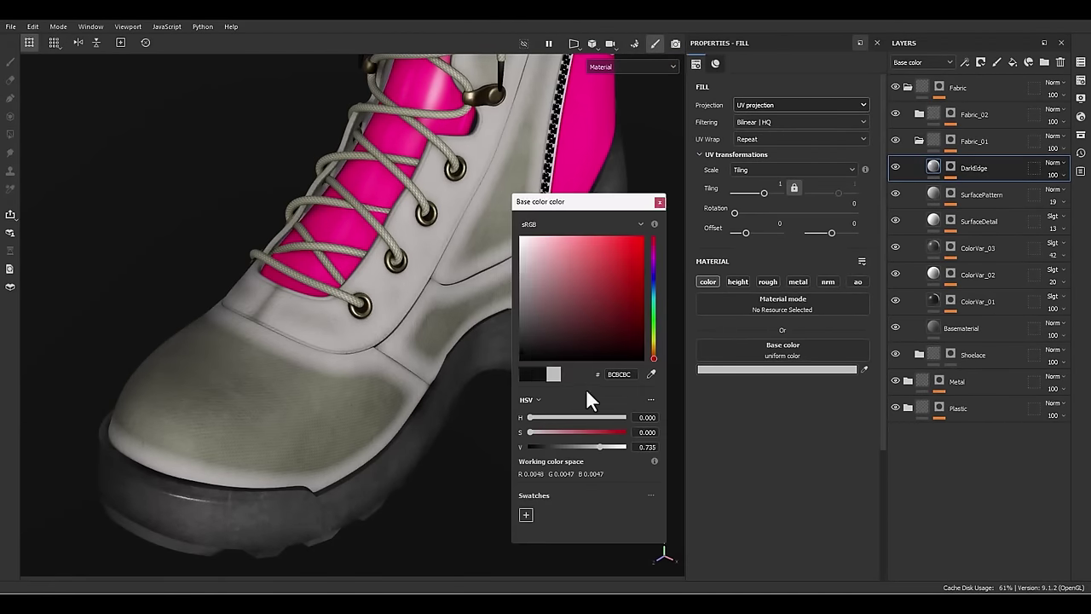
left_click(659, 202)
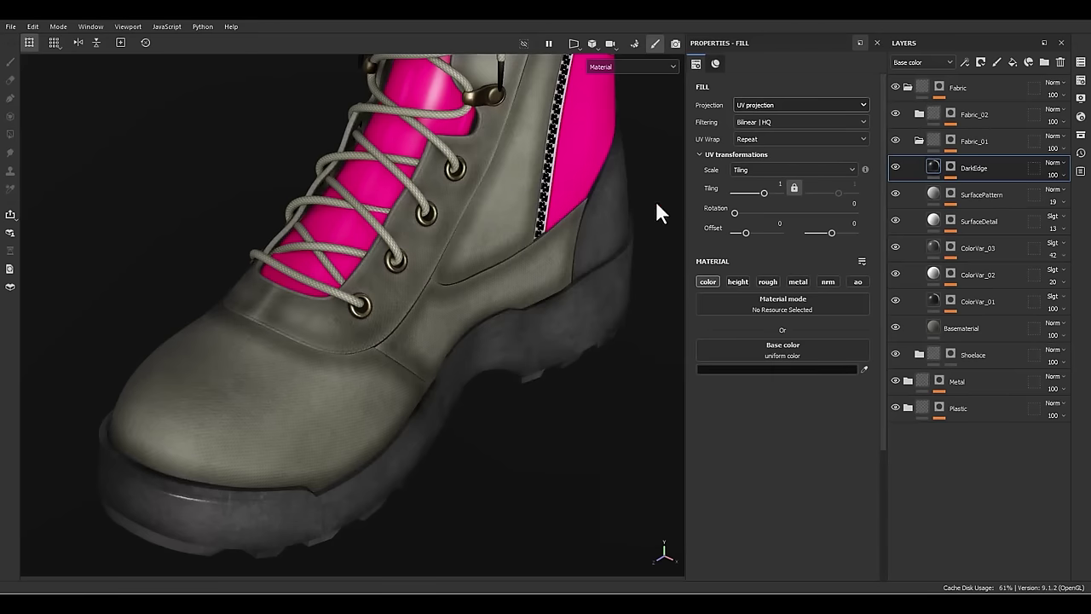
- Set the DarkEdge layer's blending mode to Soft light and its opacity to 50
left_click(1054, 163)
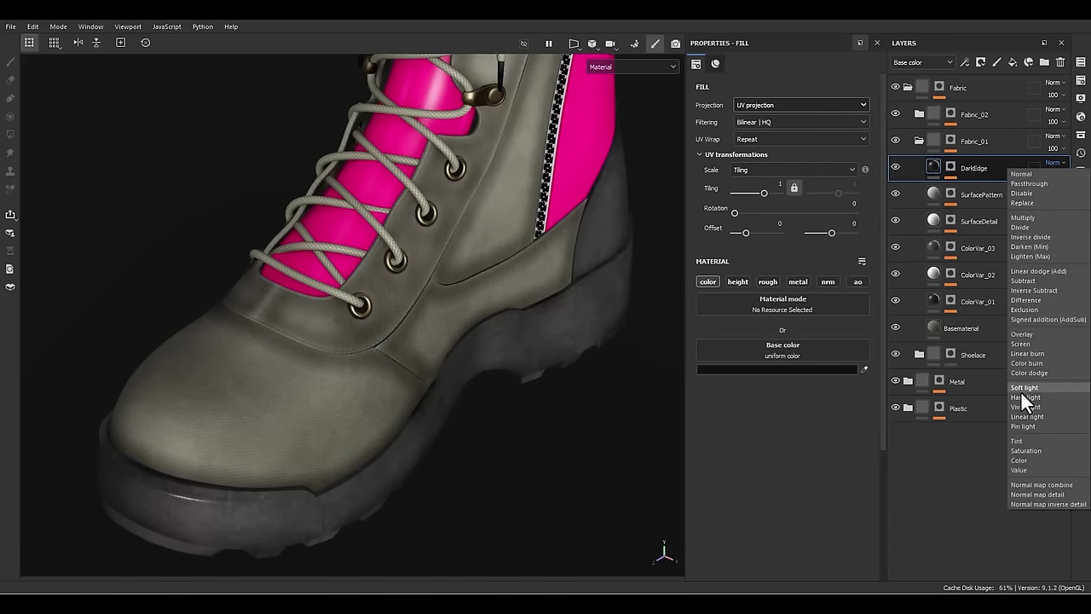
left_click(1024, 388)
left_click_drag(455, 424, 281, 329, "alt")
left_click(1056, 174)
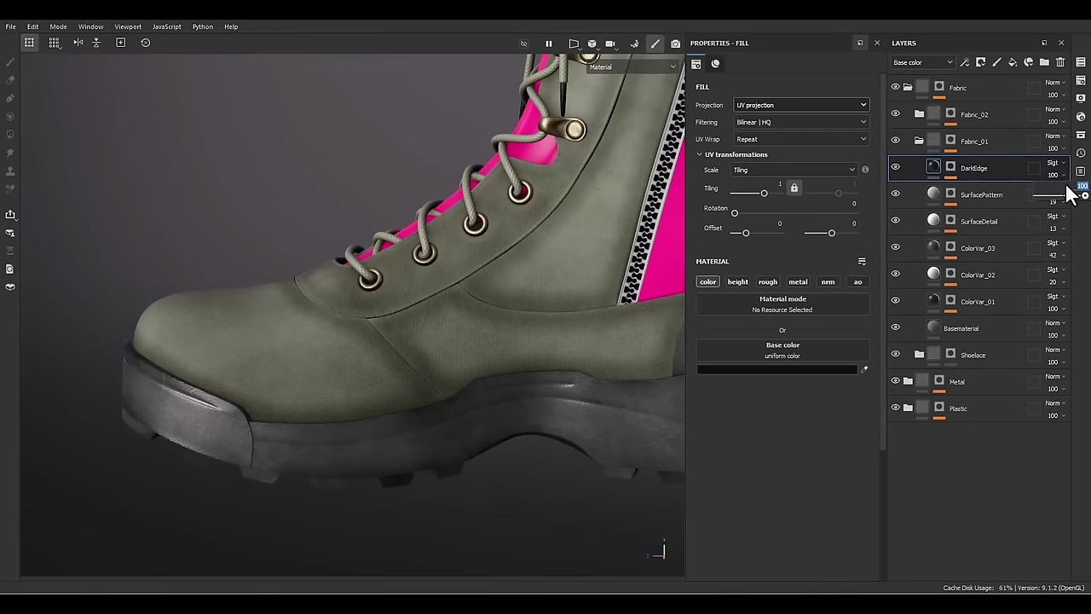
left_click_drag(1072, 195, 1069, 194)
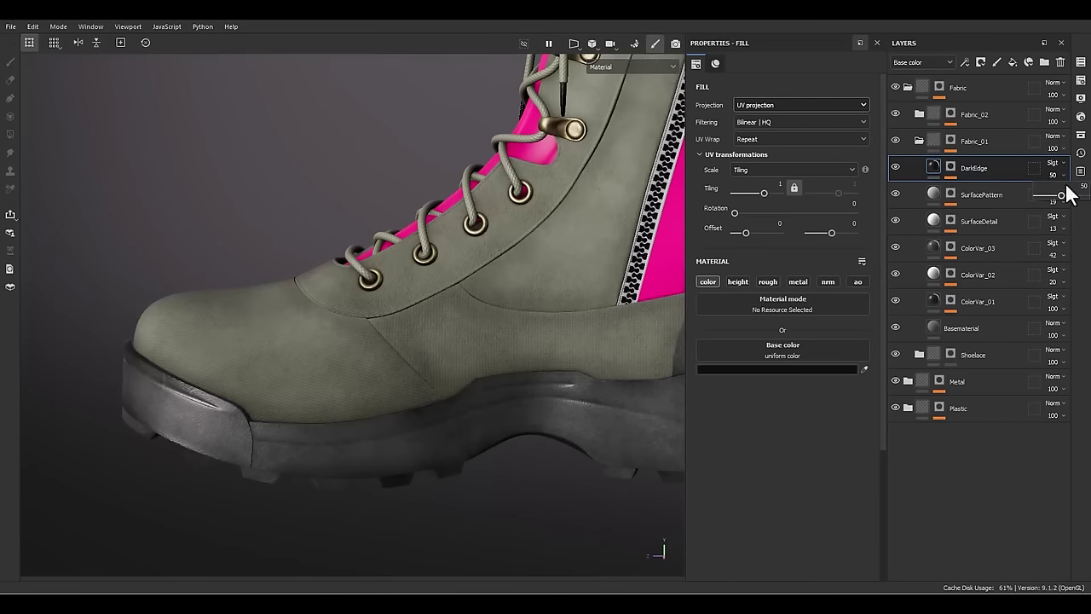
left_click_drag(200, 253, 343, 321, "alt")
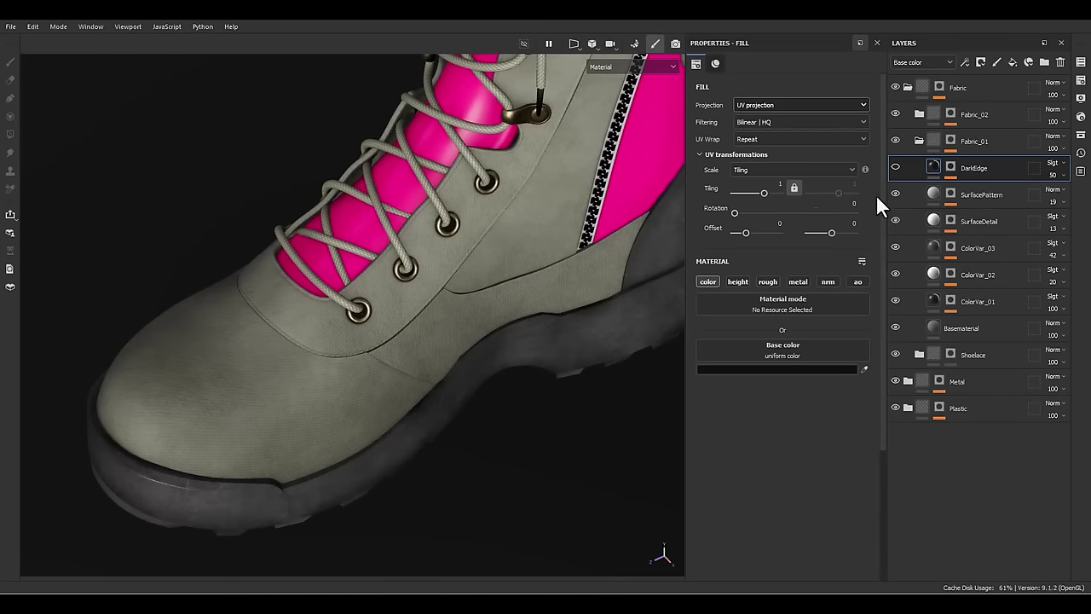
- Fill the uncovered strip under the dark strap beside the zipper into the Fabric_01 mask
left_click_drag(529, 290, 292, 231, "alt")
scroll(500, 182, "up", 6)
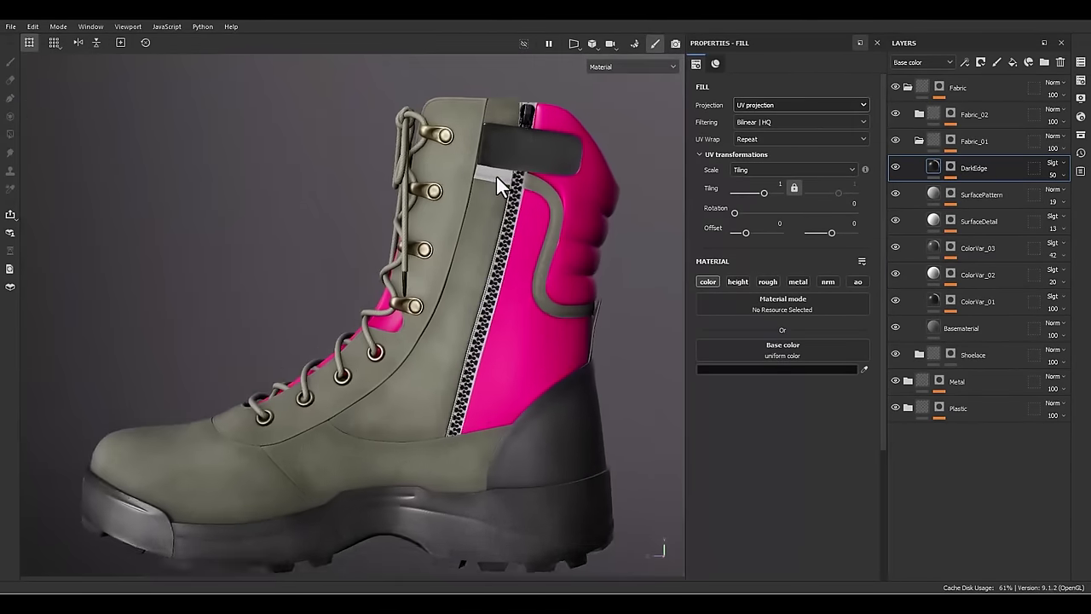
scroll(507, 166, "up", 2)
left_click_drag(505, 202, 456, 201, "alt")
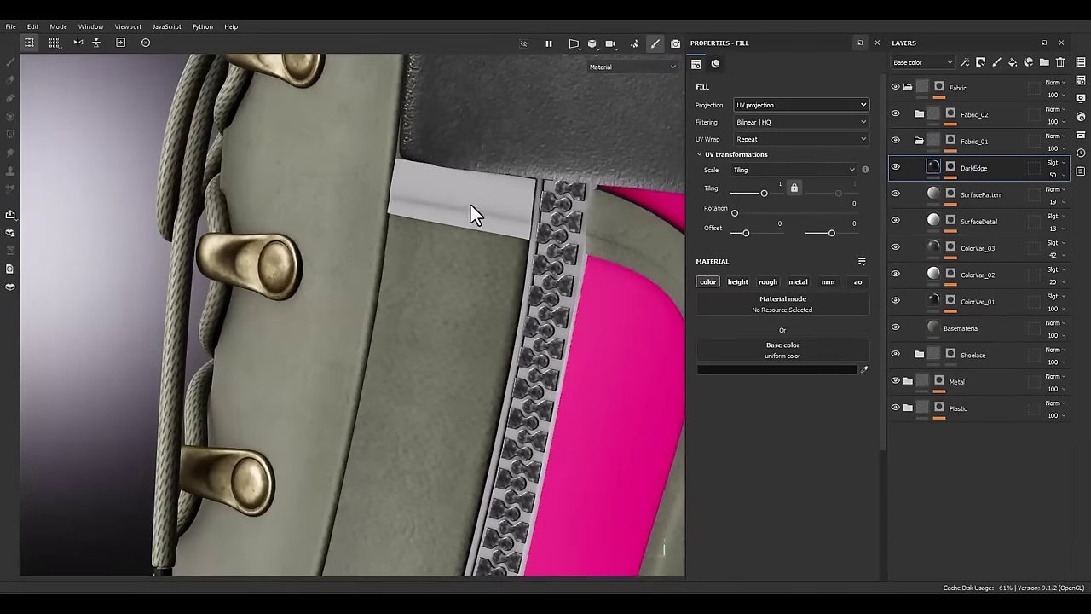
left_click(951, 141)
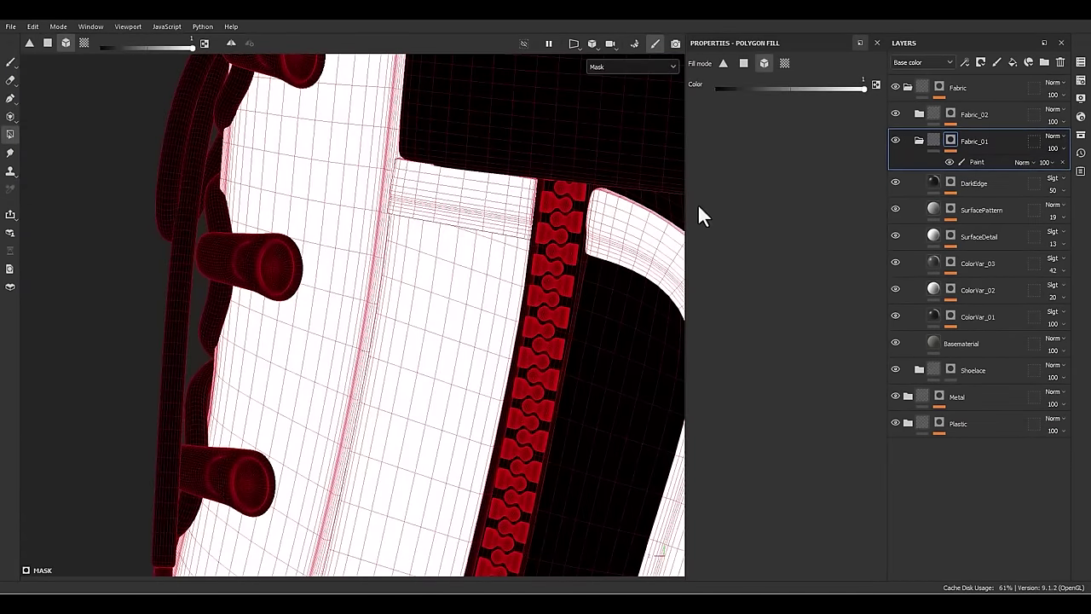
left_click(933, 139)
scroll(512, 380, "down", 3)
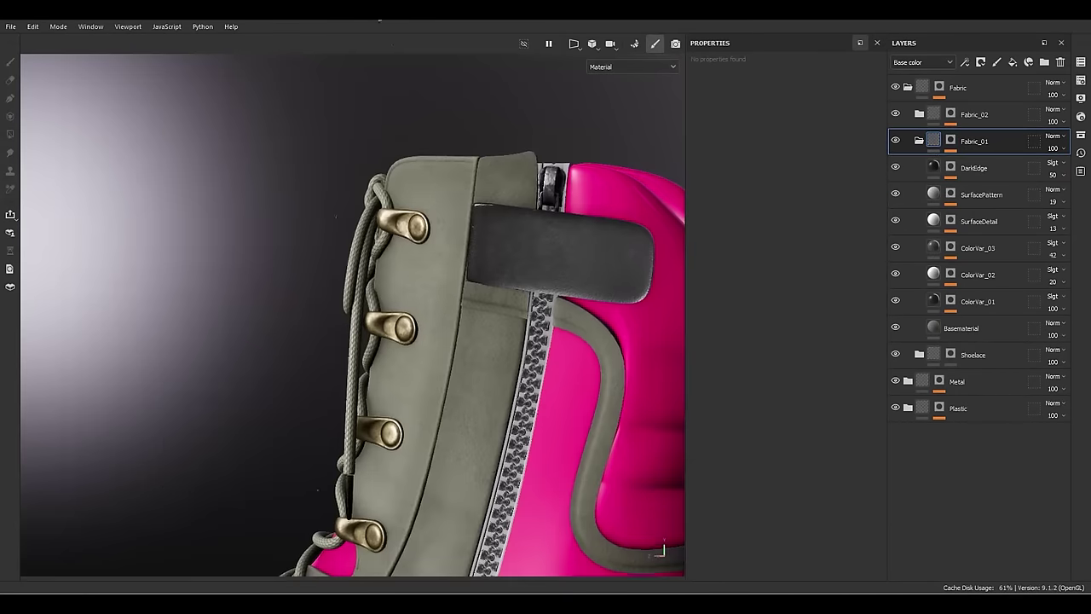
- Fill the zipper tape around the teeth into the Plastic folder's mask
middle_click_drag(472, 346, 492, 241, "alt")
left_click_drag(492, 242, 543, 316, "alt")
scroll(543, 316, "down", 3)
middle_click_drag(578, 406, 554, 258, "alt")
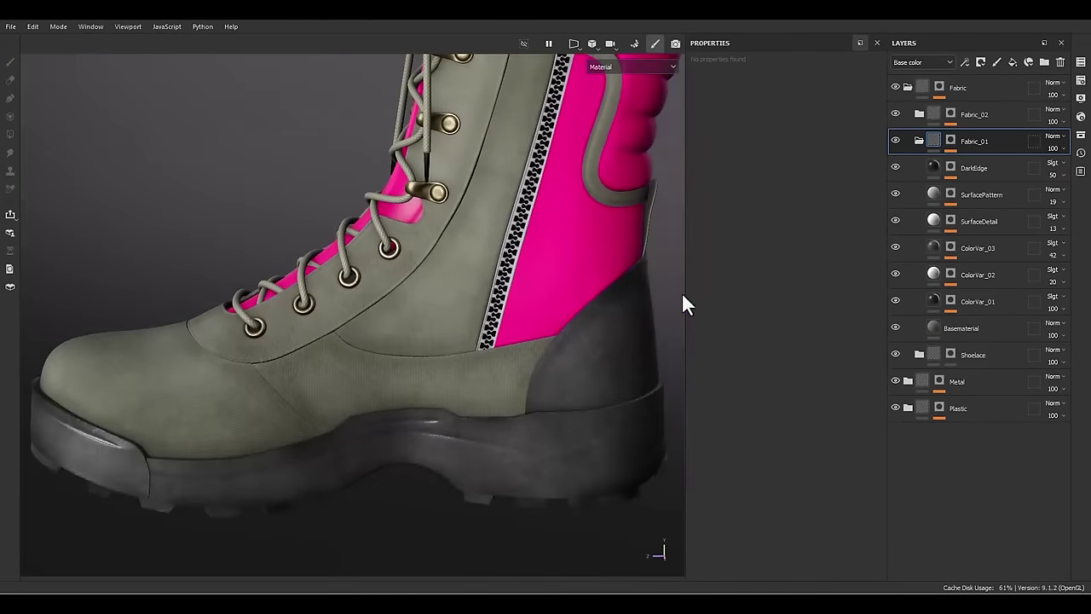
left_click(935, 407)
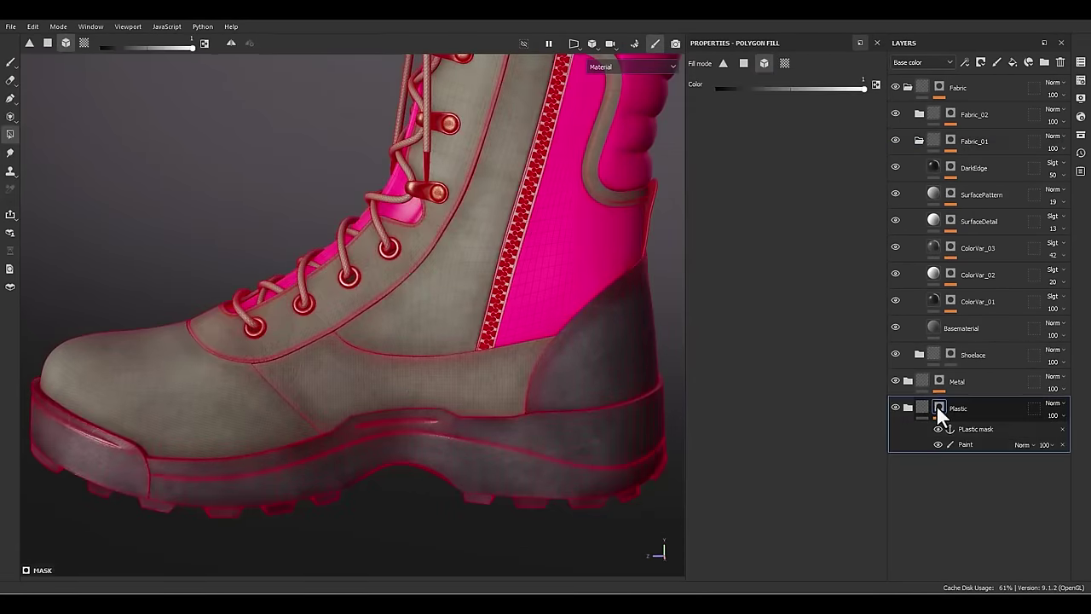
scroll(514, 236, "up", 5)
scroll(533, 168, "up", 3)
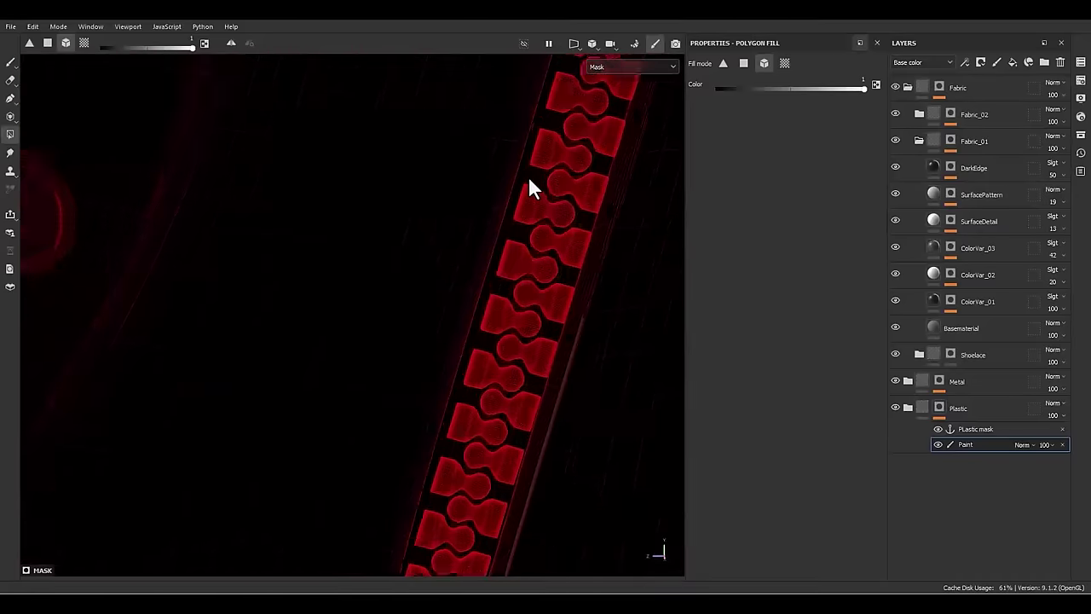
scroll(537, 187, "down", 5)
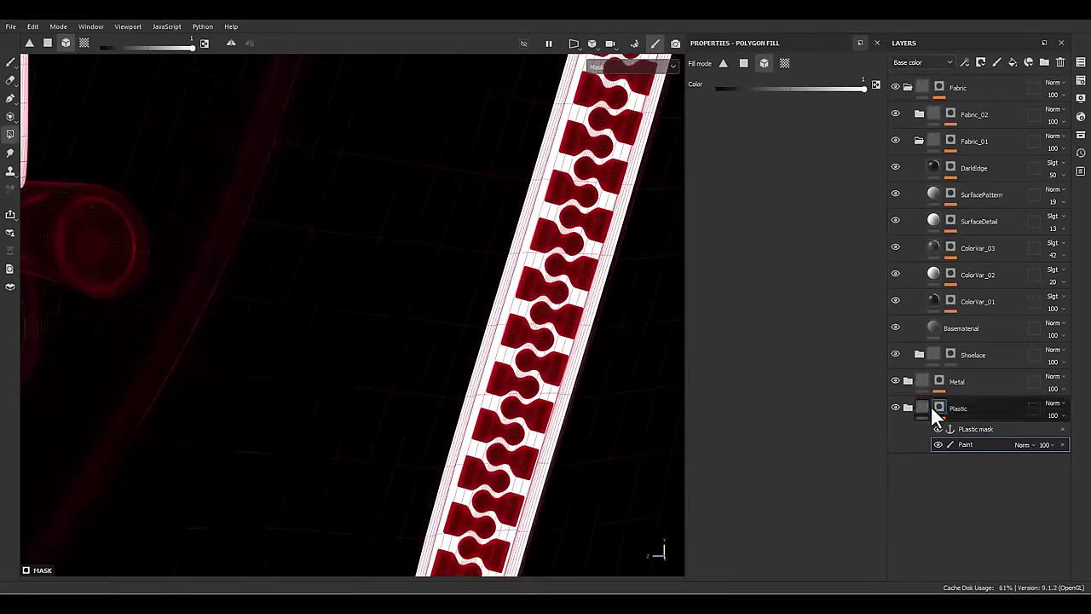
left_click(932, 407)
- Inspect the fabric and zipper from both sides of the boot, check the Basematerial layer's settings, and examine the toe up close
scroll(563, 358, "down", 2)
scroll(499, 335, "down", 2)
middle_click_drag(585, 194, 458, 456, "alt")
scroll(537, 341, "down", 1)
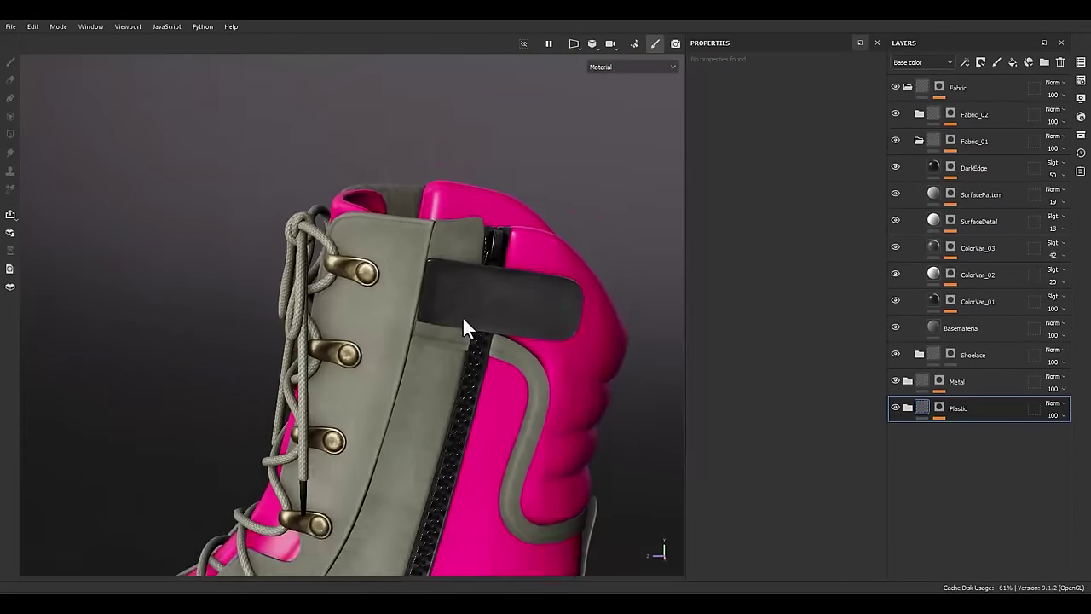
left_click_drag(462, 317, 540, 389, "alt")
scroll(539, 390, "down", 1)
middle_click_drag(452, 414, 518, 190, "alt")
left_click_drag(519, 190, 514, 205, "alt")
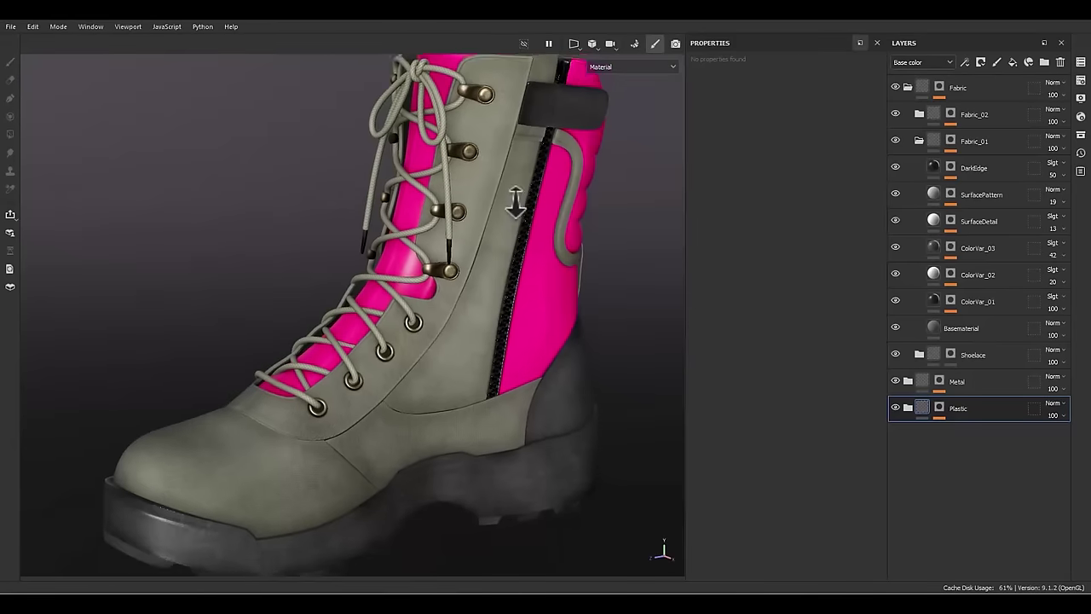
middle_click_drag(408, 315, 494, 283, "alt")
left_click_drag(494, 283, 745, 258, "alt")
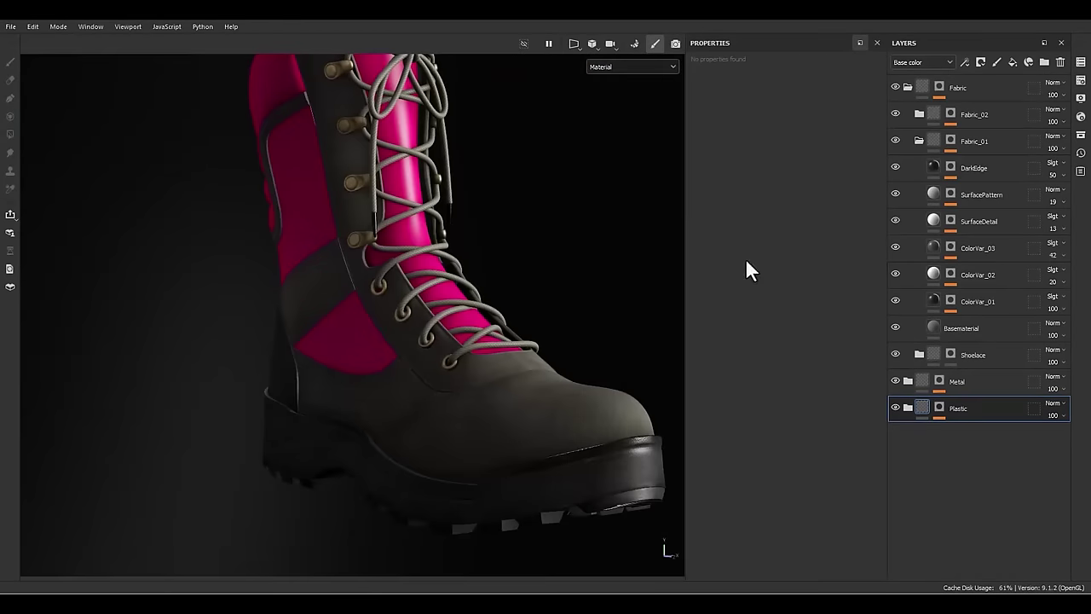
left_click(939, 334)
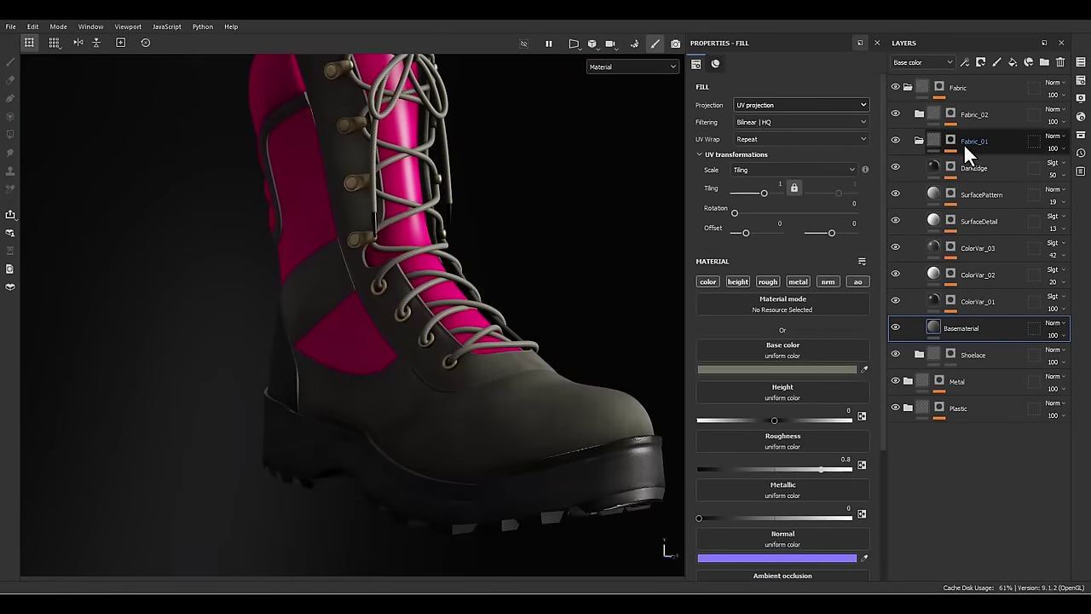
left_click_drag(500, 297, 343, 290, "alt")
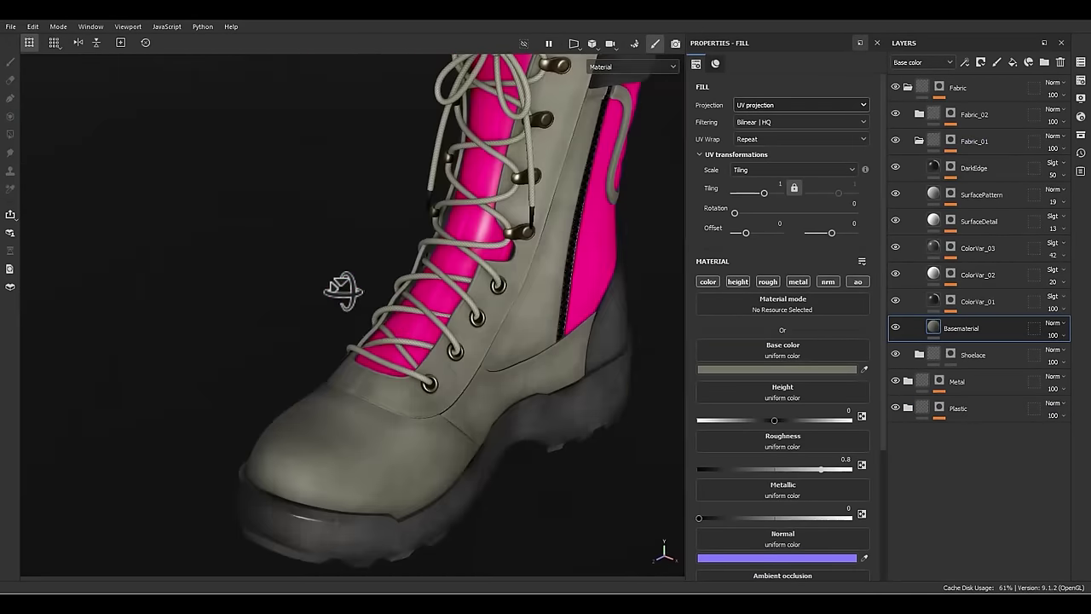
middle_click_drag(439, 360, 467, 194, "alt")
scroll(467, 193, "up", 3)
left_click_drag(607, 317, 577, 321, "alt")
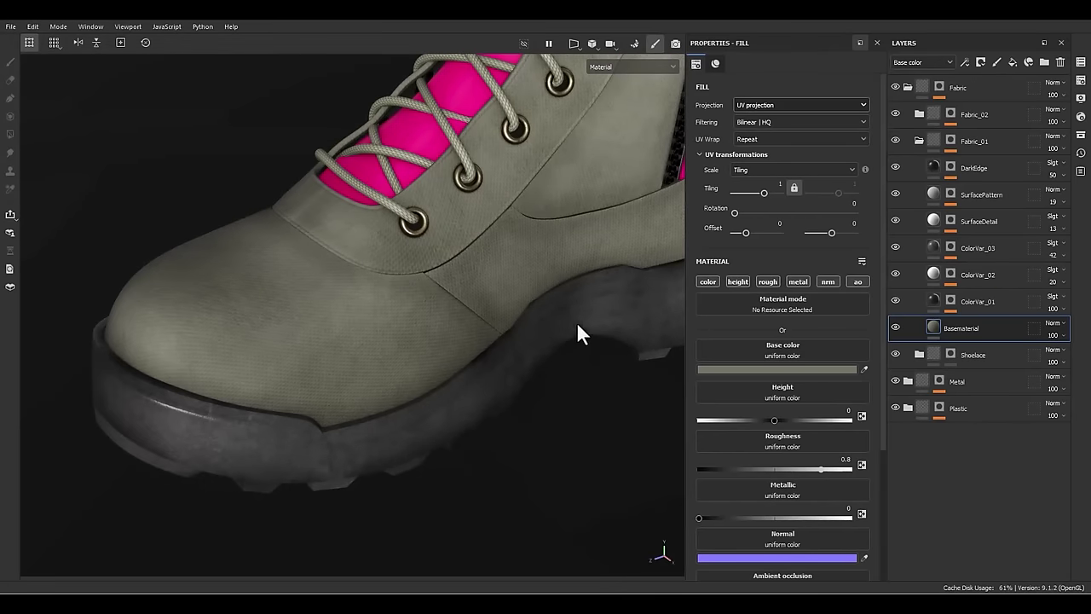
- Add a fill layer named SurfaceDetail_02 above SurfacePattern and give it a black mask
left_click(973, 189)
left_click(1013, 62)
double_click(960, 193)
type("S")
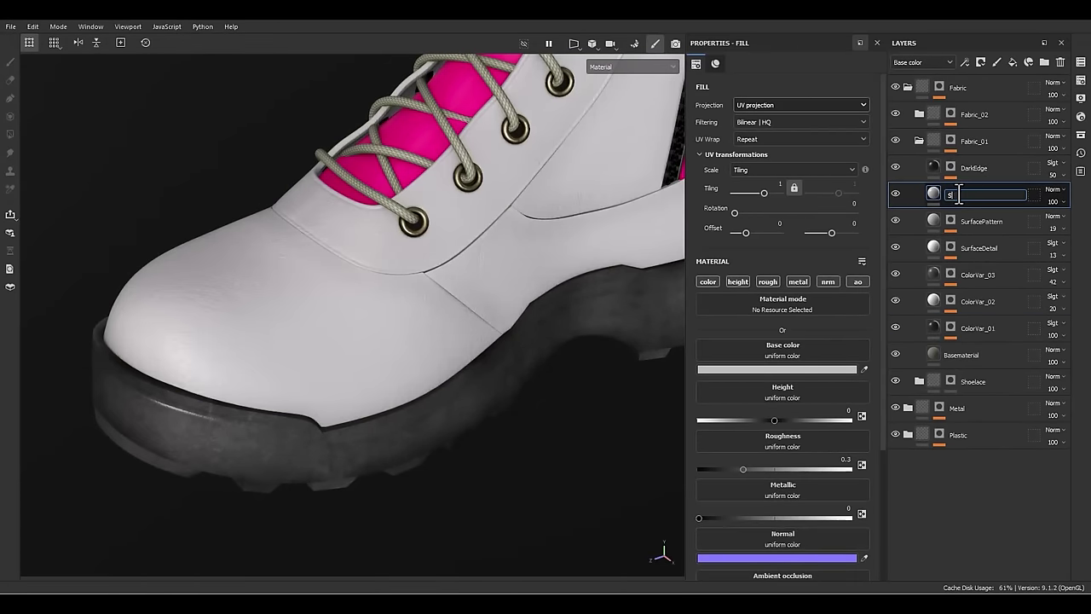
type("urfaceDetail_02")
right_click(958, 192)
left_click(956, 29)
- Add a fill to the SurfaceDetail_02 mask and assign the BnW Spots 1 texture to it
right_click(949, 197)
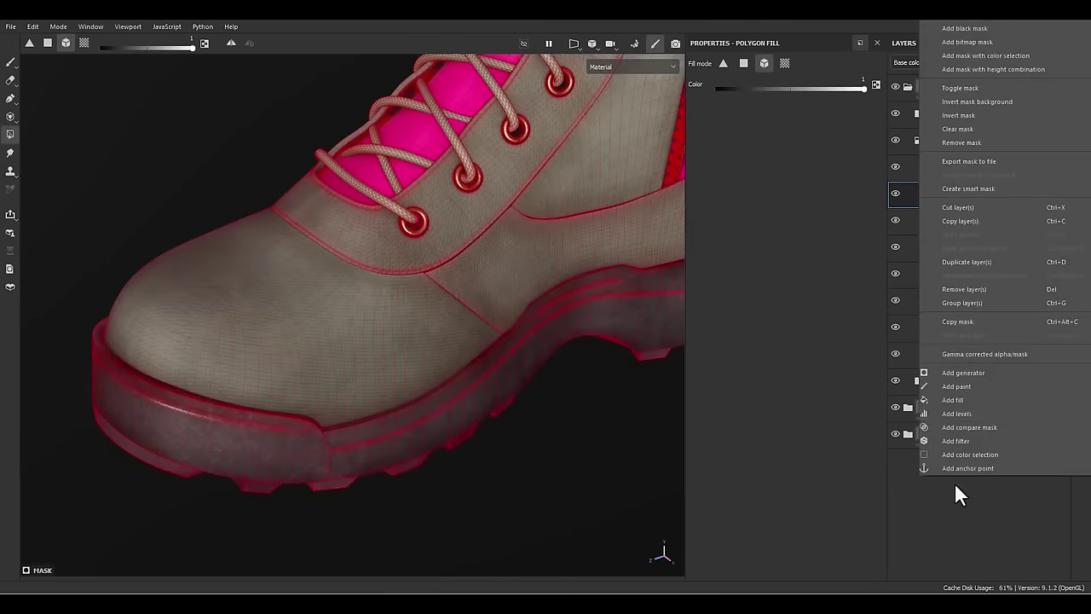
left_click(953, 400)
left_click(770, 286)
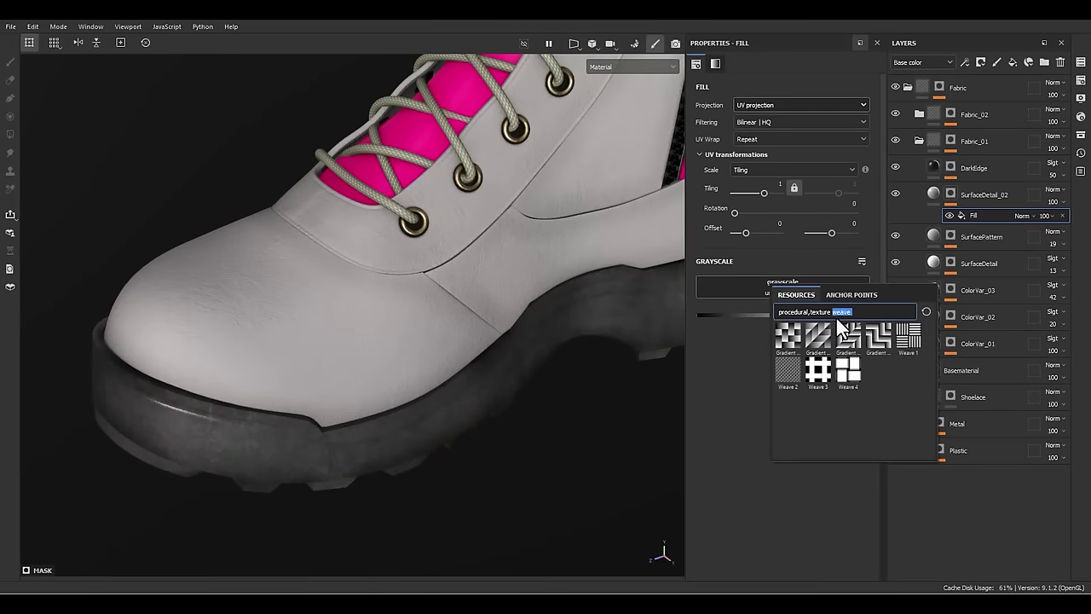
type("bnw")
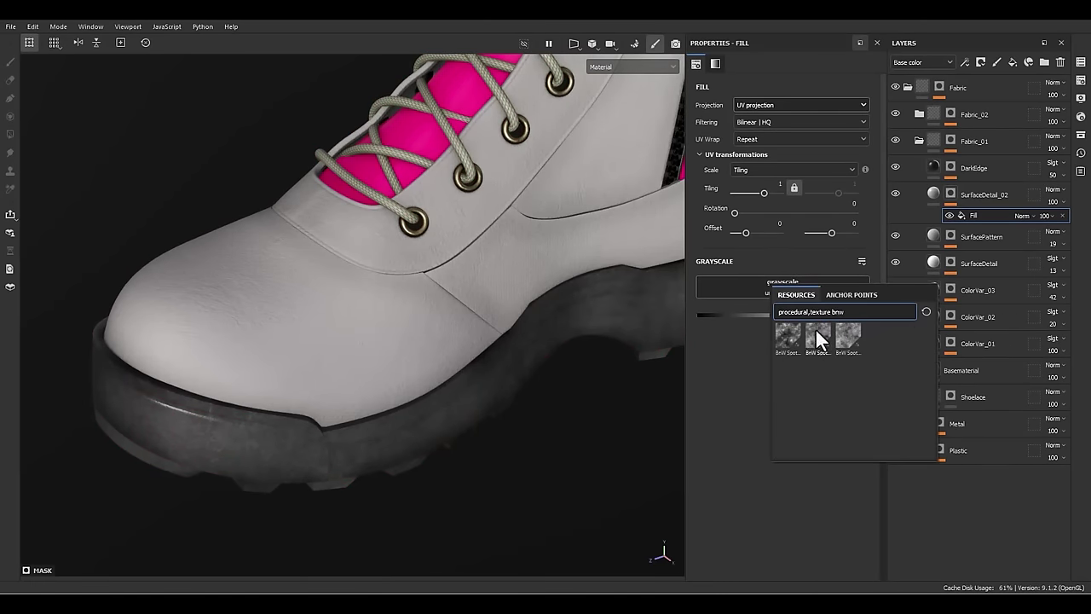
left_click(786, 339)
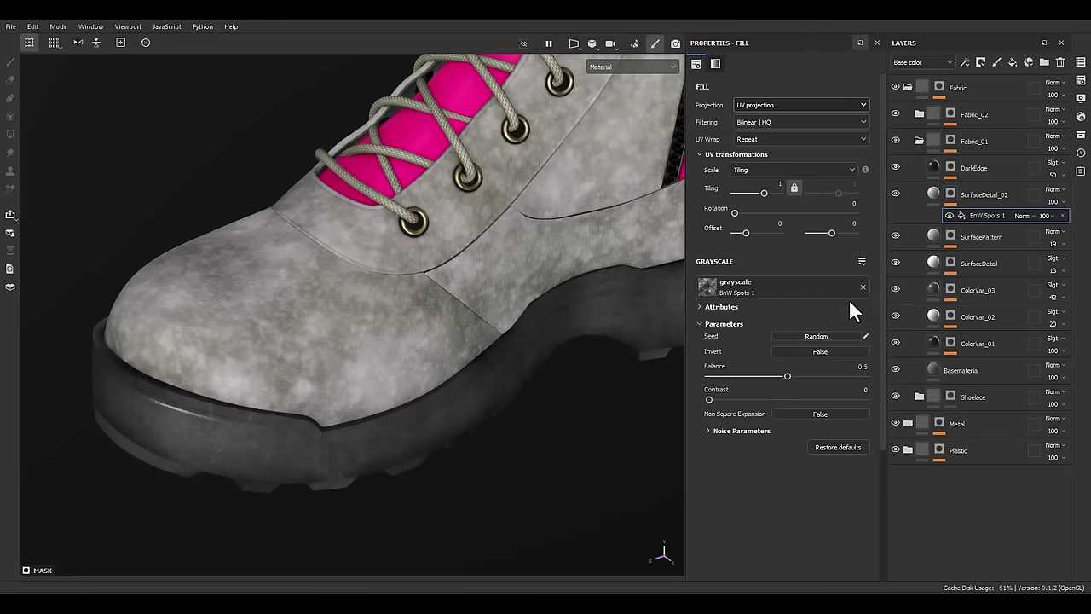
- Add a Highpass filter above the BnW Spots 1 fill in the SurfaceDetail_02 mask
right_click(938, 216)
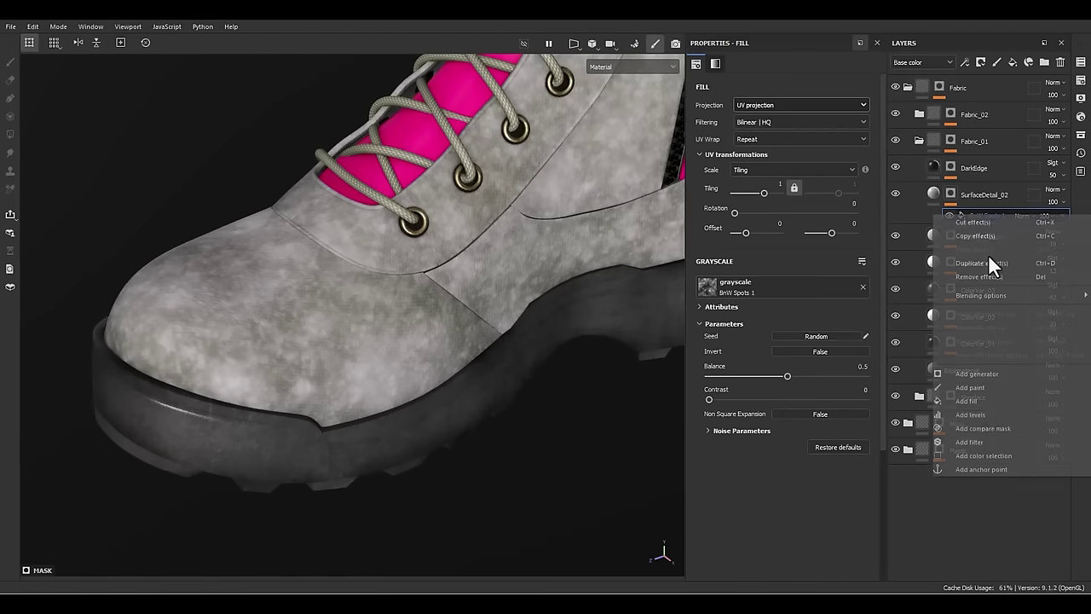
left_click(964, 438)
left_click(778, 99)
type("blu")
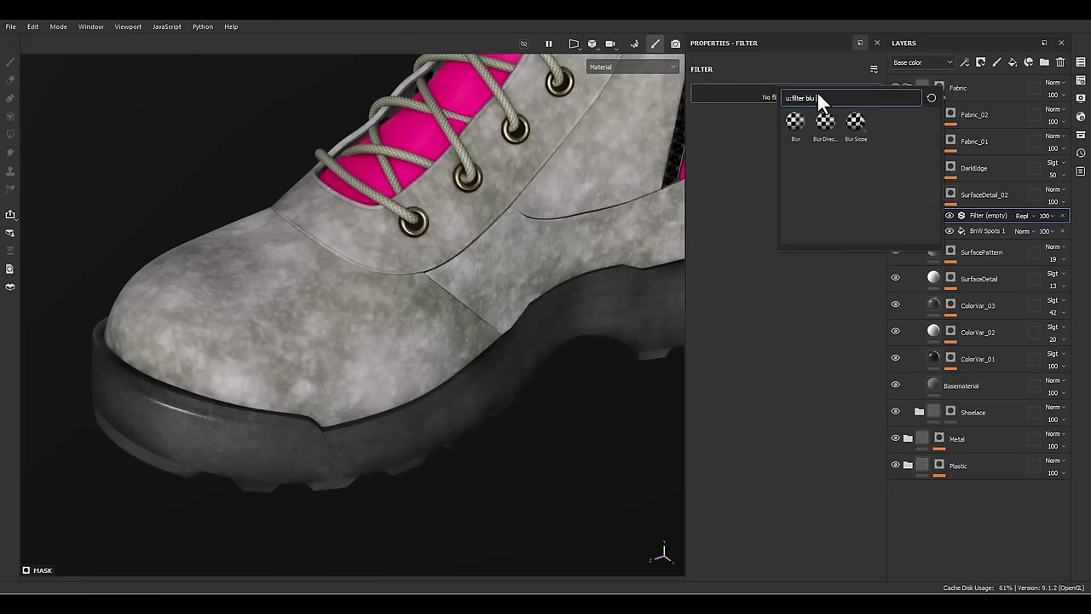
key("BackSpace")
key("BackSpace")
key("BackSpace")
type("high")
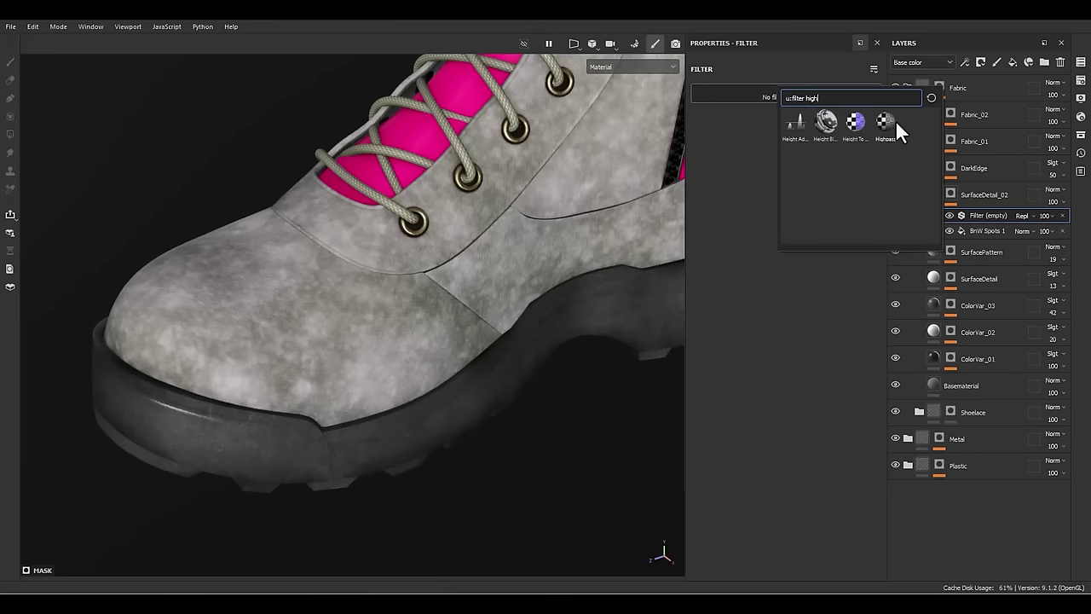
left_click(886, 122)
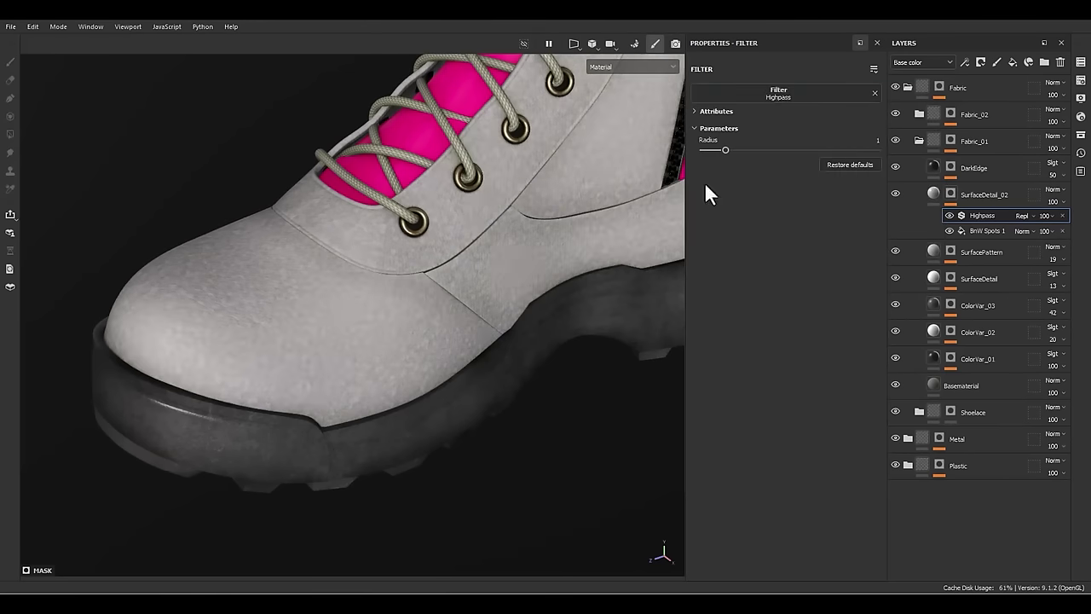
- Set the Highpass radius to 0.37 and, with the SurfaceDetail_02 mask displayed alone, increase the tiling of the BnW Spots 1 fill
middle_click_drag(517, 262, 560, 317, "alt")
right_click_drag(561, 317, 597, 230, "alt")
left_click(949, 198, "alt")
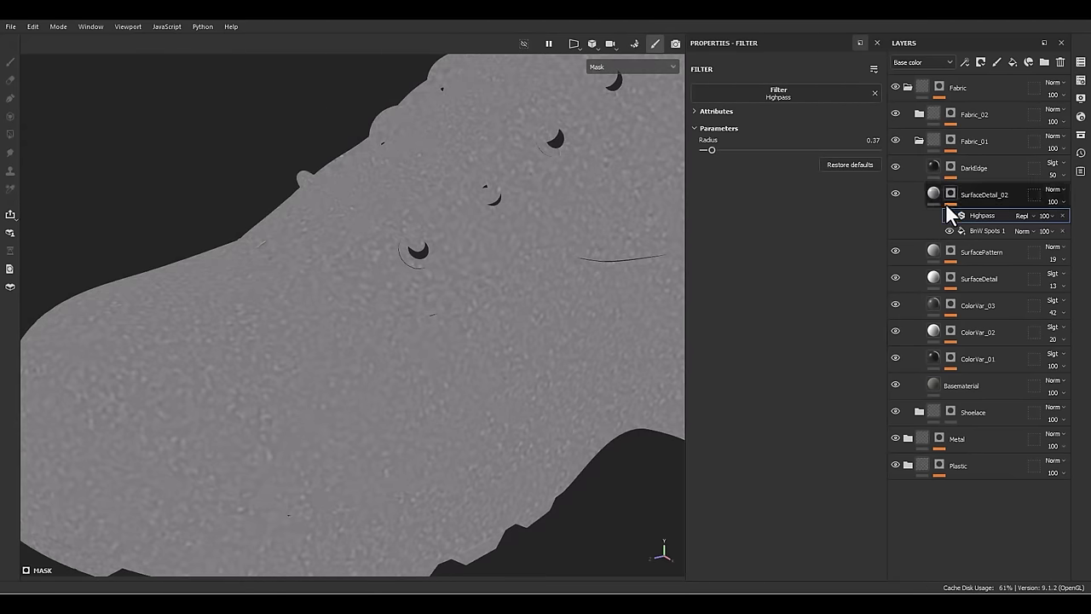
left_click(980, 231)
left_click(771, 186)
type("2")
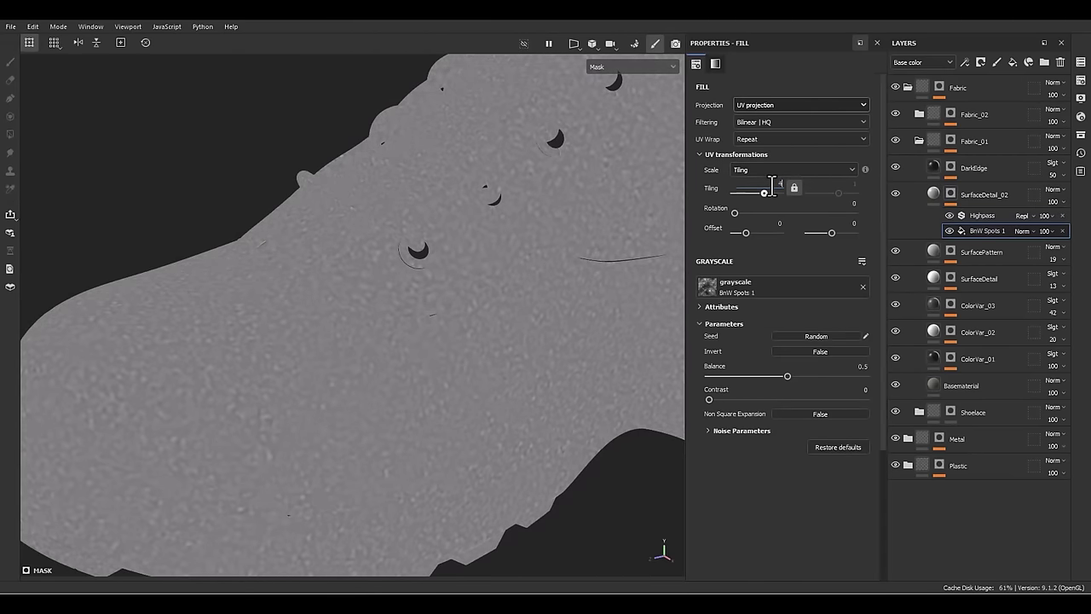
key("Return")
- Add a Histogram Scan filter above Highpass, with contrast about 0.51 and position about 0.24, to isolate sparse specks
left_click(986, 220)
right_click(986, 224)
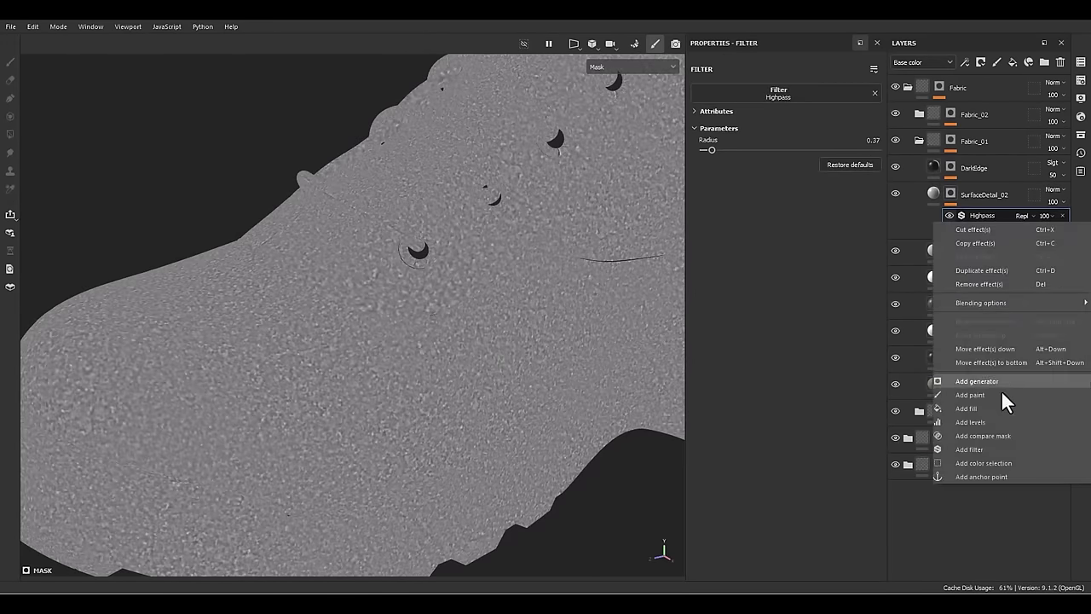
left_click(973, 447)
left_click(756, 91)
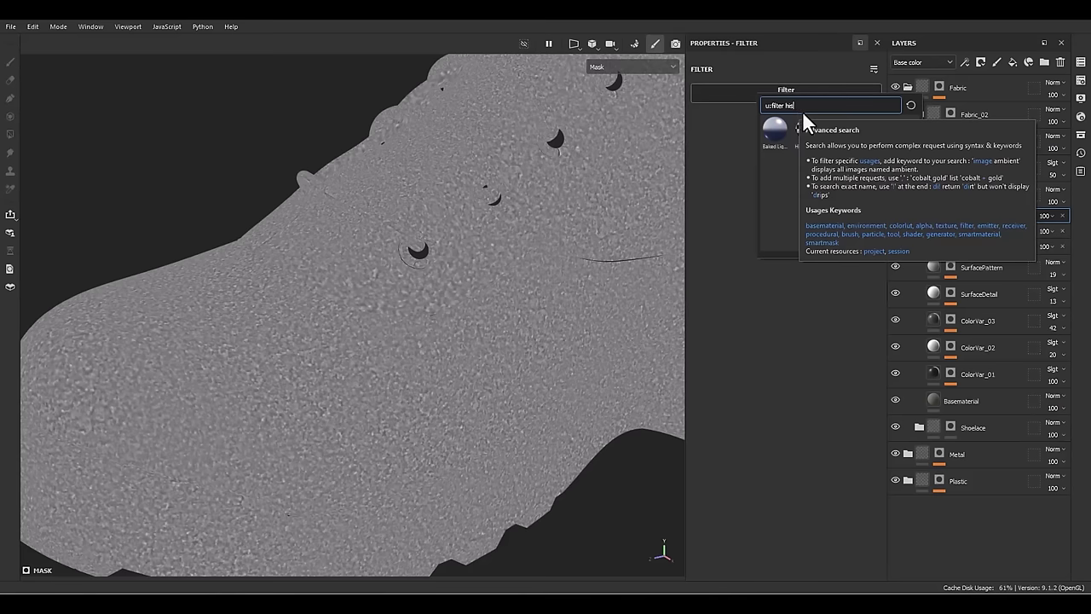
type("his")
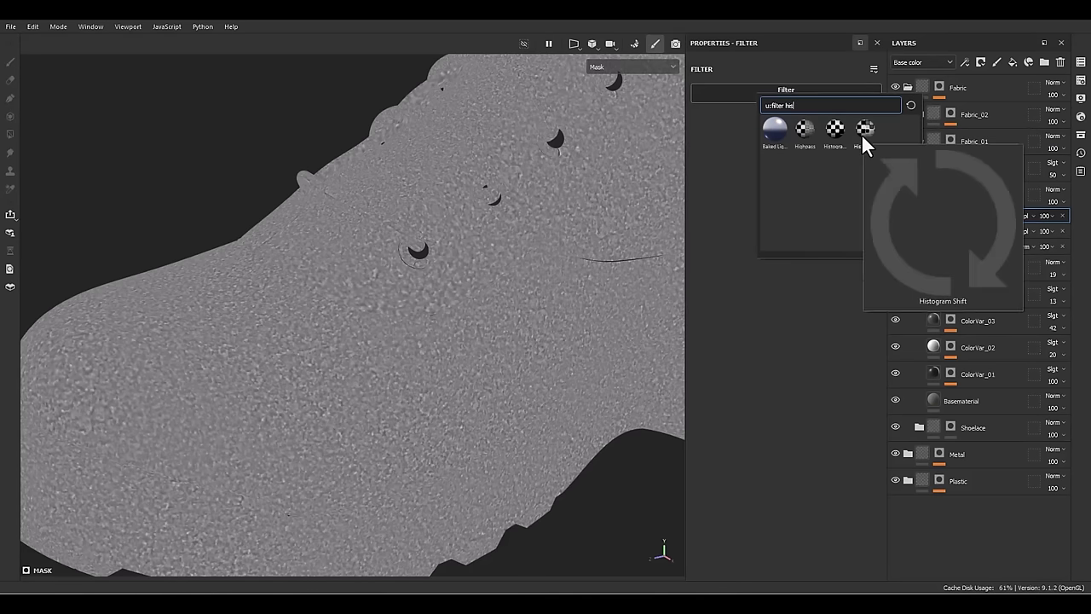
left_click(835, 132)
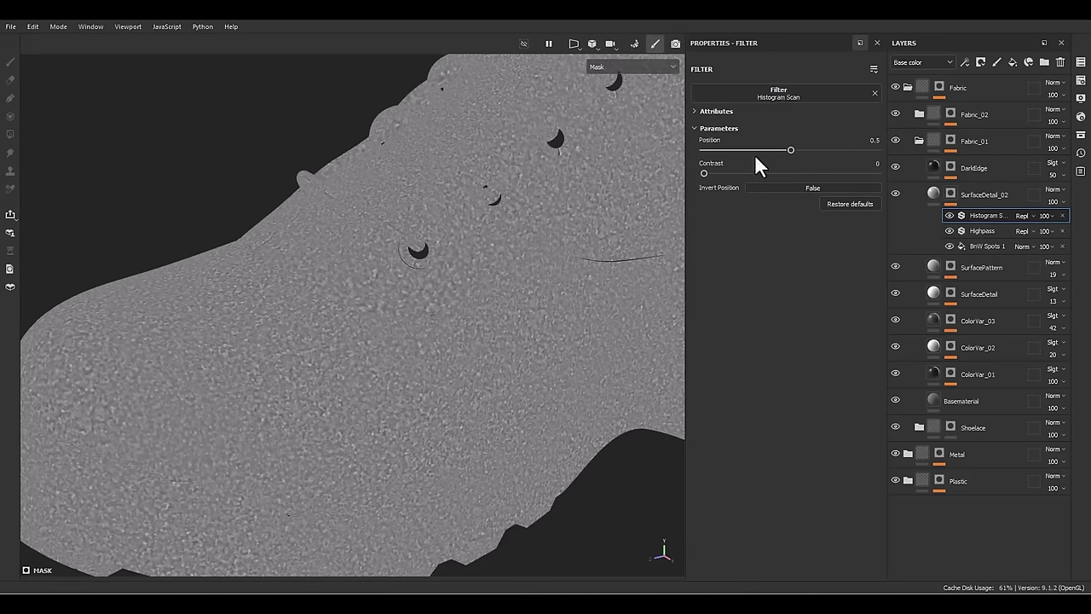
left_click_drag(708, 174, 792, 173)
left_click_drag(748, 150, 743, 150)
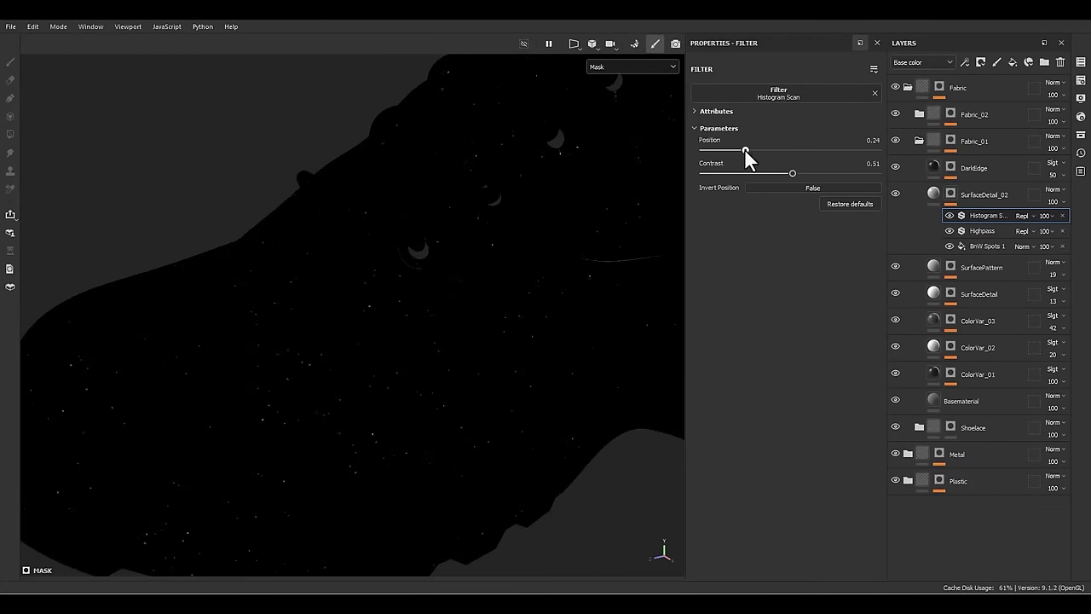
- Return to the material display and set the SurfaceDetail_02 fill's height to 0.2
left_click(924, 193)
left_click_drag(503, 309, 452, 301, "alt")
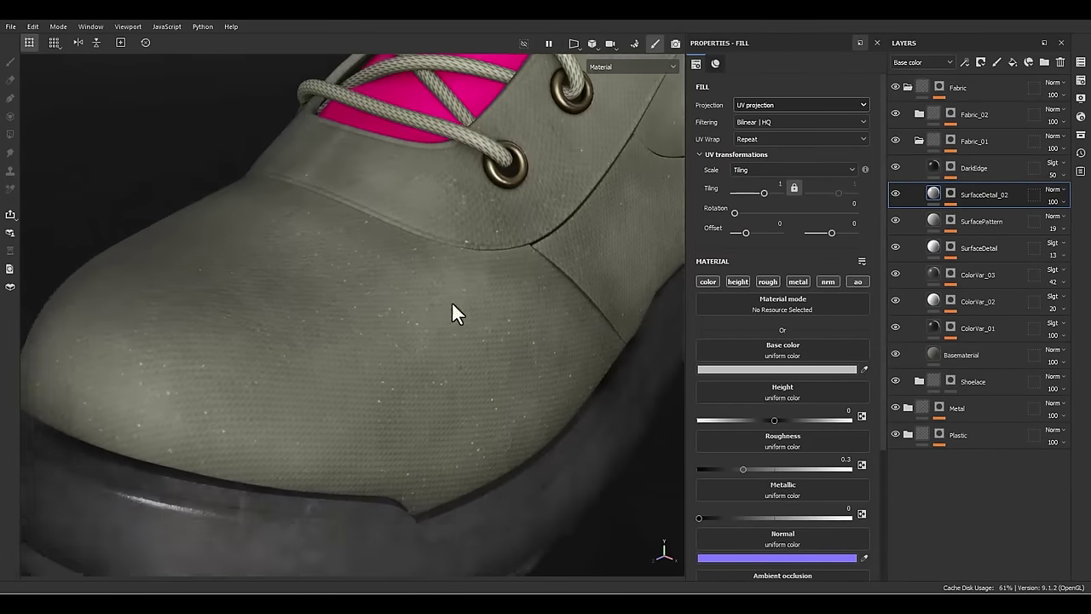
scroll(452, 301, "up", 2)
left_click_drag(849, 413, 834, 413)
type("0.2")
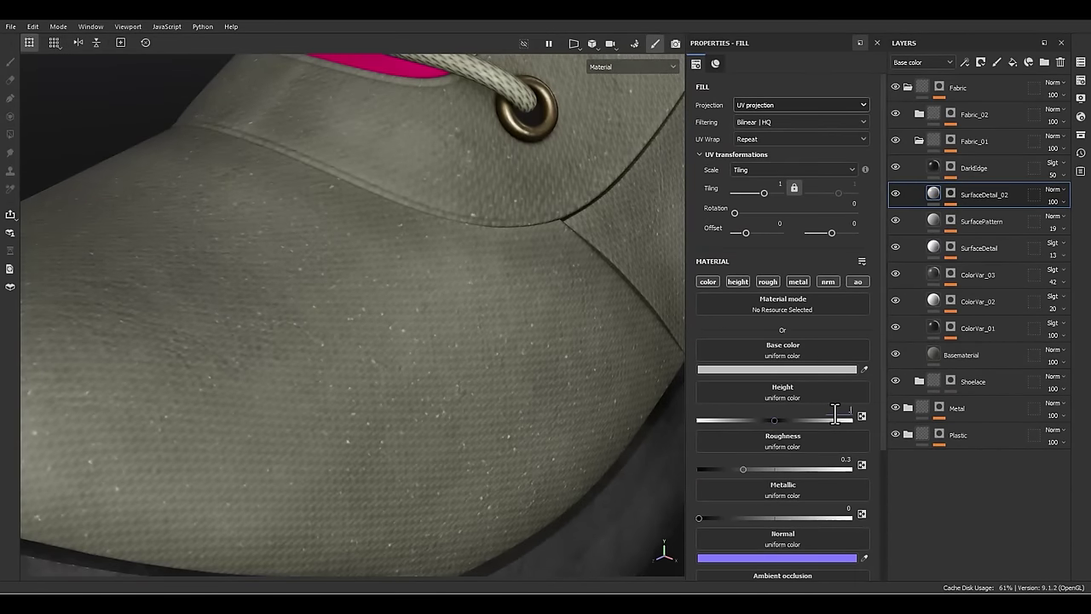
key("Return")
- Reduce the SurfaceDetail_02 height to 0.1 and check the specks on the boot's toe
scroll(385, 349, "up", 5)
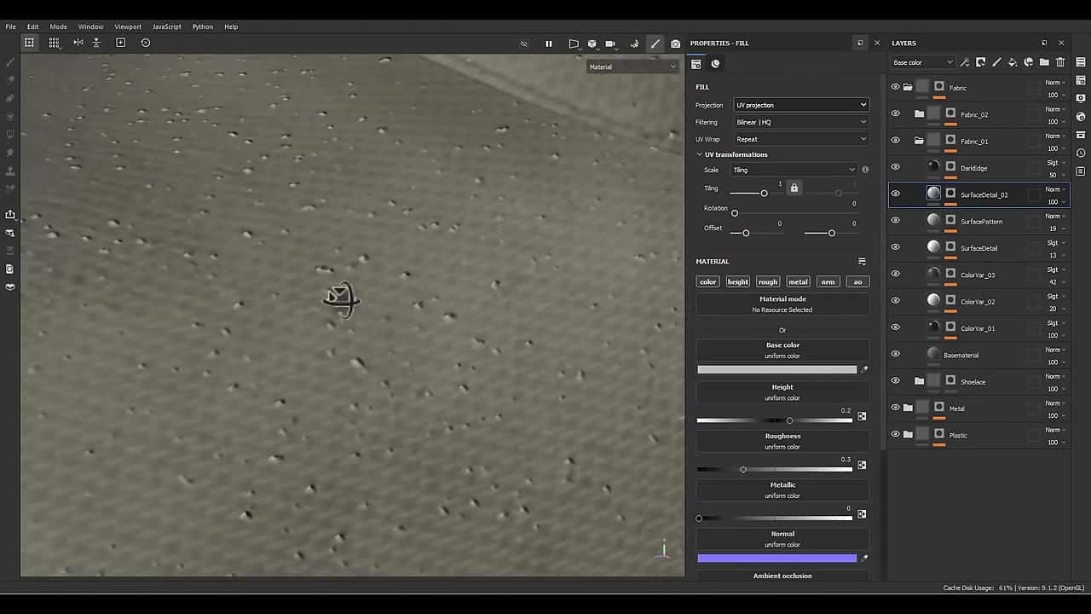
left_click(828, 407)
type("0.1")
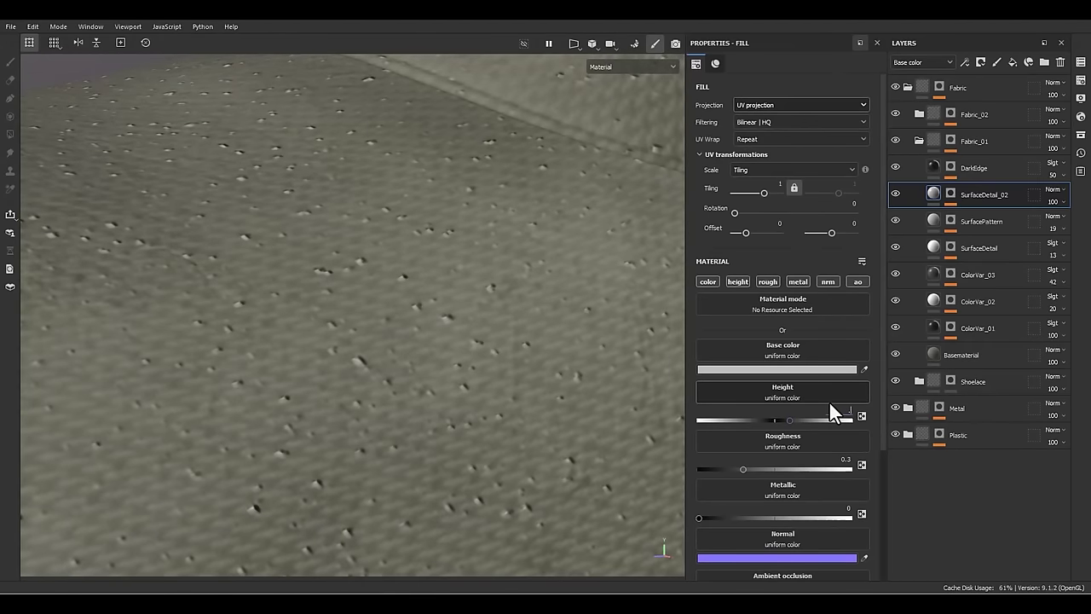
key("Return")
right_click_drag(552, 334, 370, 162, "alt")
left_click_drag(370, 162, 456, 324, "alt")
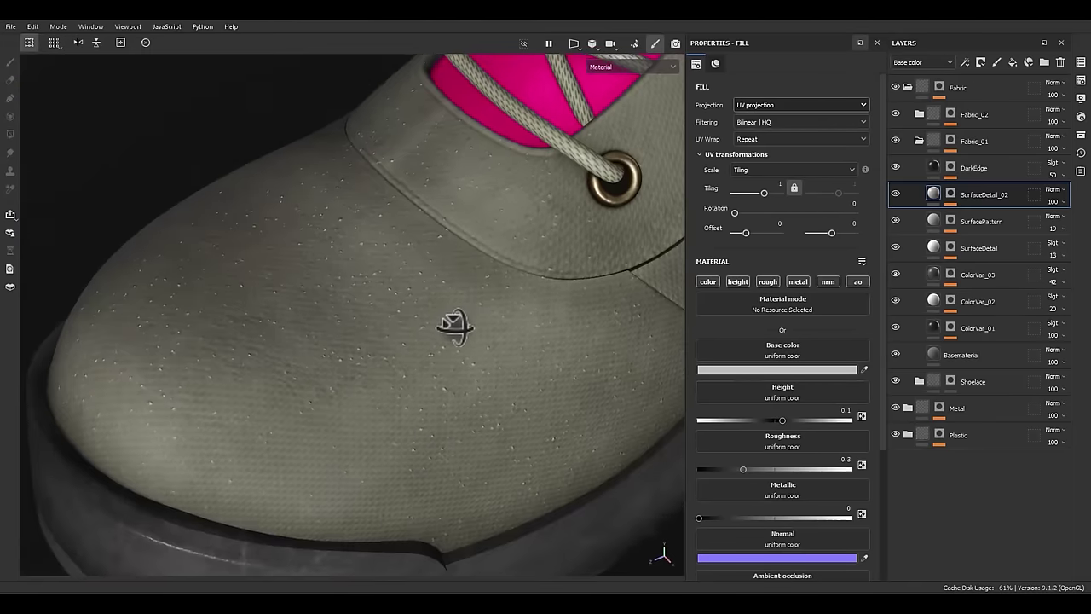
scroll(455, 324, "up", 2)
- Set the height of the SurfaceDetail_02 fill to 0.02 for subtler specks on the fabric
left_click_drag(783, 421, 778, 420)
middle_click_drag(554, 372, 517, 343, "alt")
left_click_drag(517, 344, 480, 291, "alt")
left_click(828, 412)
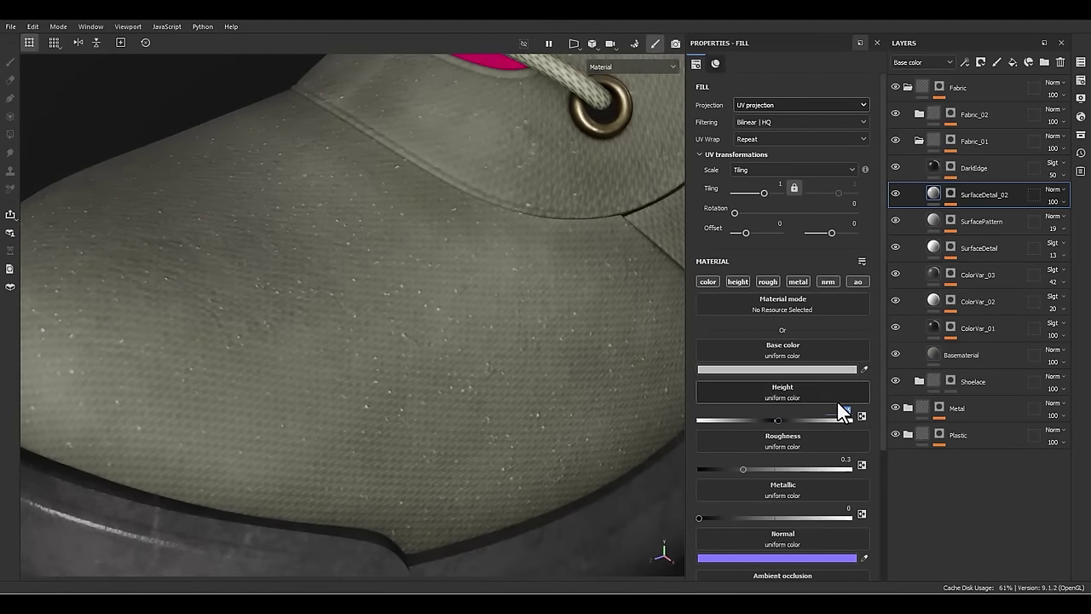
type("0.02")
key("Return")
right_click_drag(596, 366, 496, 295, "alt")
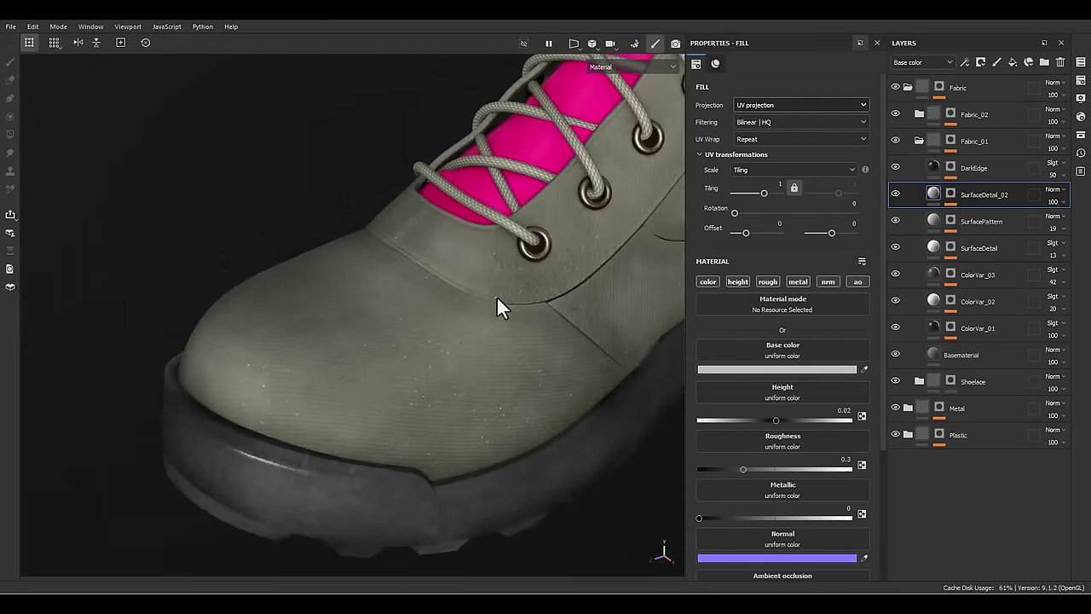
- Raise the SurfaceDetail_02 roughness to about 0.81 and lower the layer's opacity to 55
left_click_drag(496, 295, 554, 407, "alt")
middle_click_drag(555, 409, 525, 363, "alt")
left_click(821, 469)
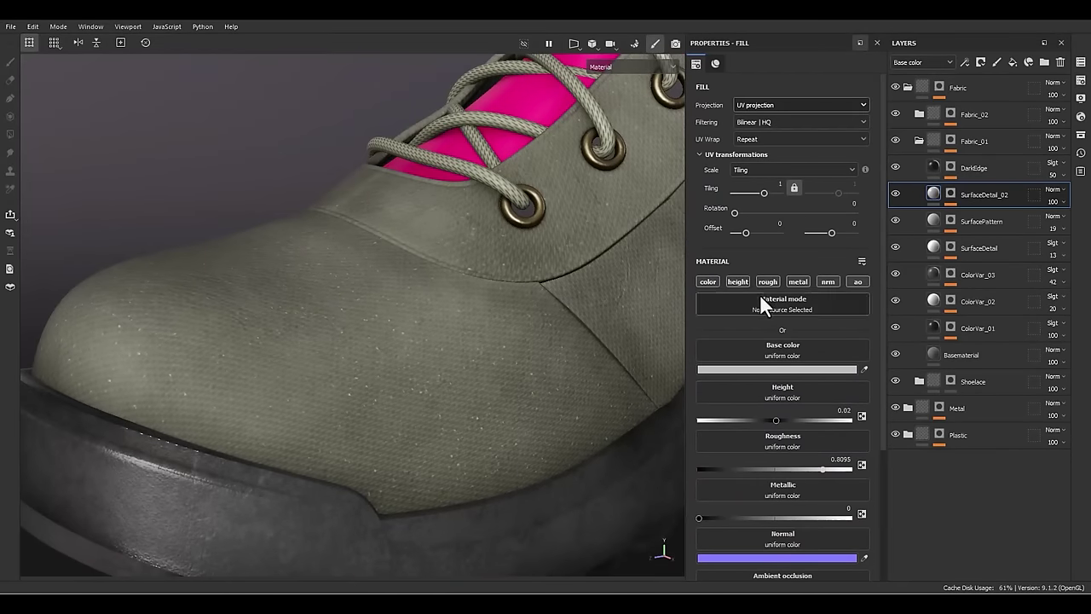
left_click(1054, 203)
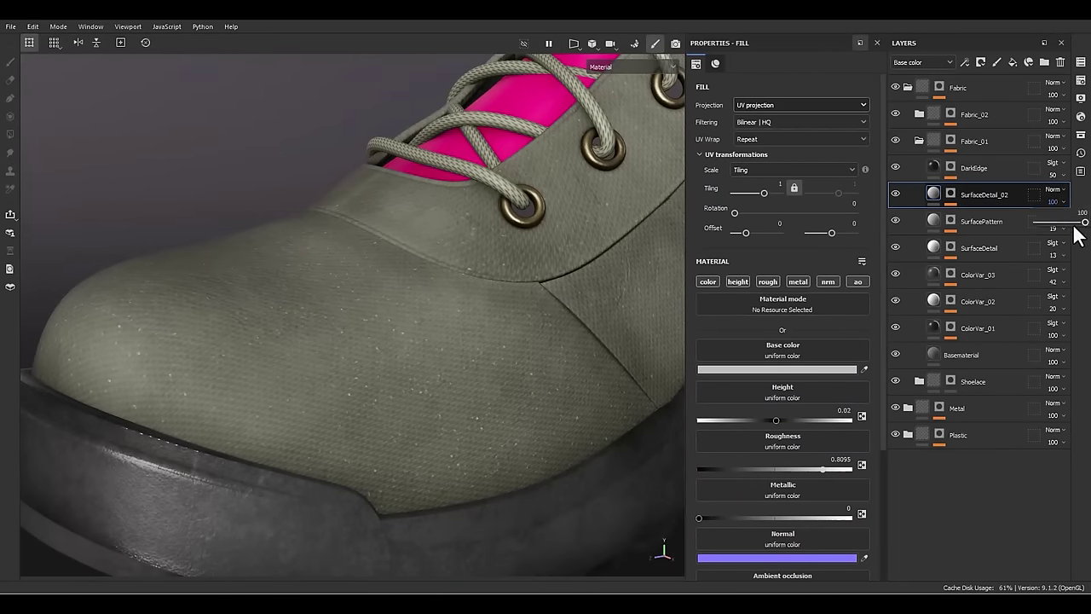
left_click_drag(1082, 223, 1064, 224)
- Deepen the woven texture by setting the SurfacePattern layer's height to -0.05
left_click(933, 229)
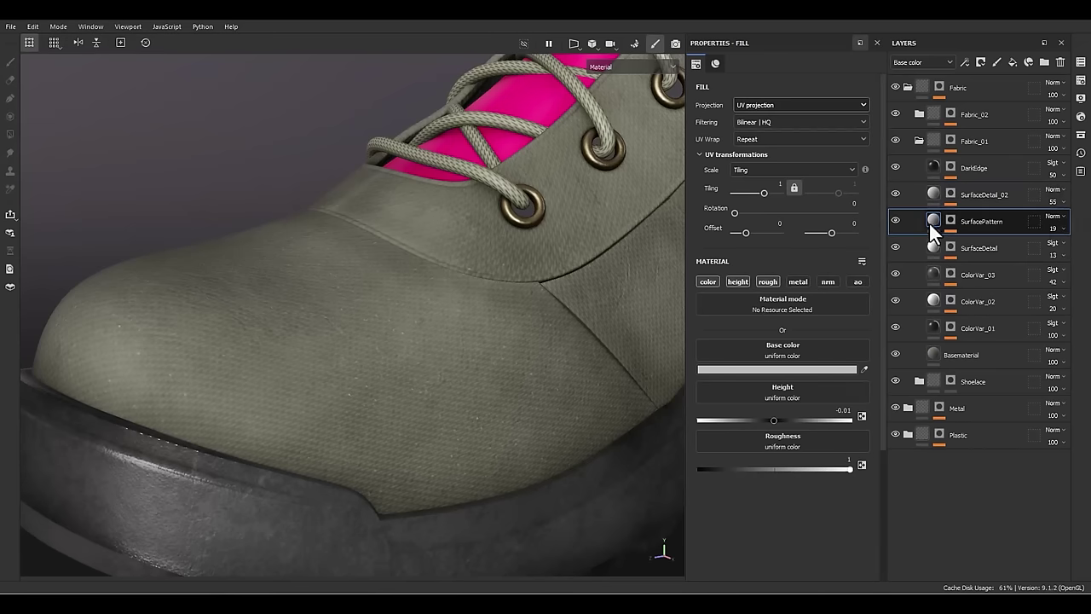
left_click_drag(782, 423, 770, 417)
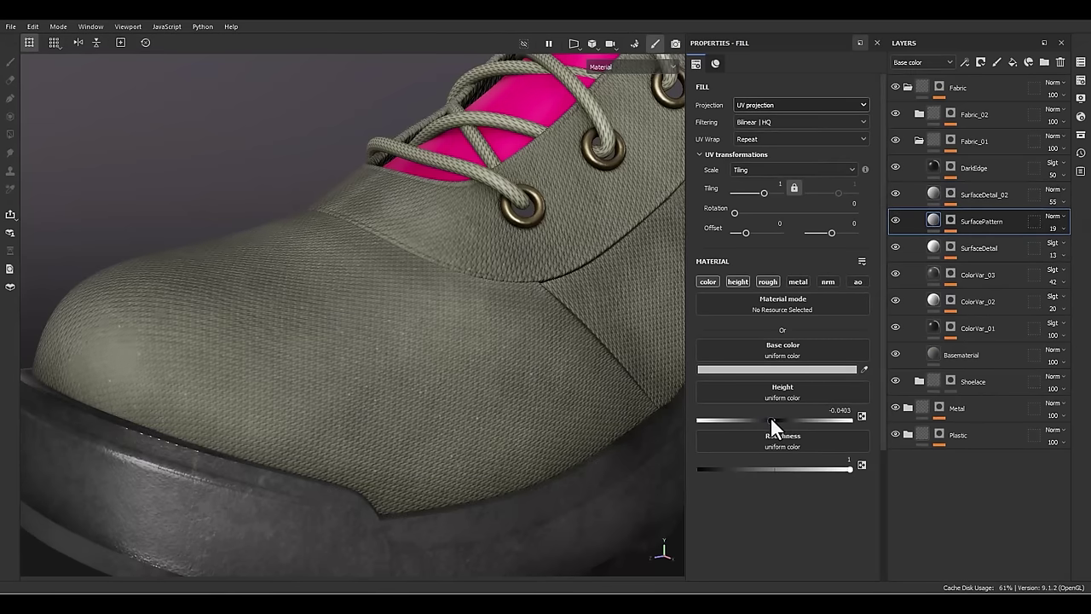
double_click(840, 410)
type("-0.05")
key("Return")
- Rename the pink fill layer inside the Fabric_02 folder as BaseMaterial
mouse_move(477, 361)
left_mouse_down("alt")
mouse_move(414, 390)
mouse_move(519, 309)
mouse_move(541, 332)
mouse_move(504, 299)
mouse_move(236, 332)
mouse_move(316, 263)
mouse_move(412, 384)
mouse_move(477, 358)
left_mouse_up("alt")
right_click_drag(477, 358, 117, 21, "alt")
right_click_drag(648, 401, 539, 297, "alt")
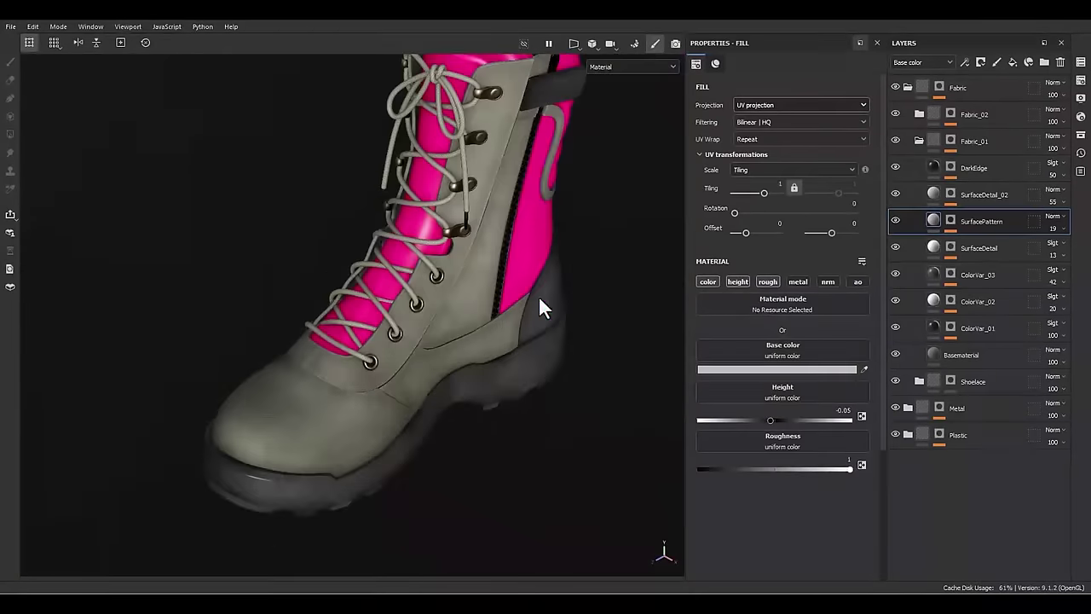
left_click_drag(539, 298, 443, 308, "alt")
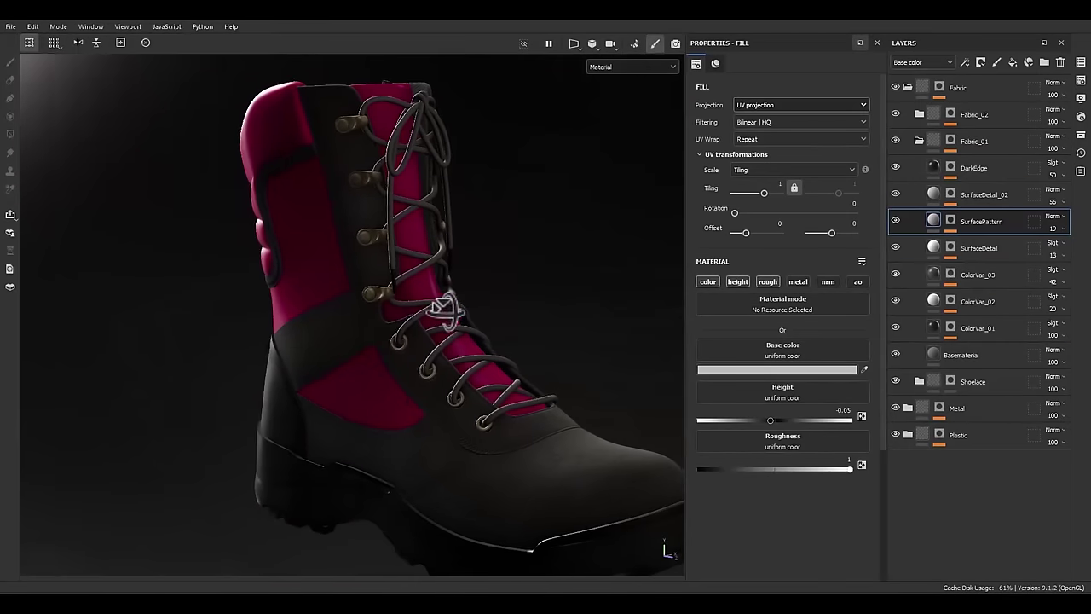
left_click(920, 139)
left_click(936, 139)
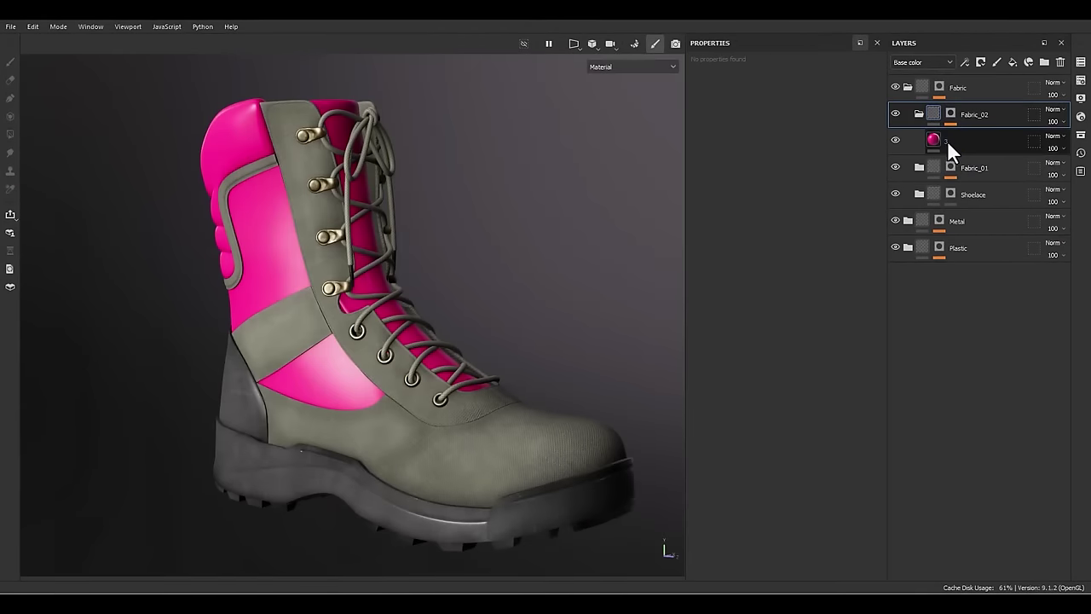
double_click(949, 139)
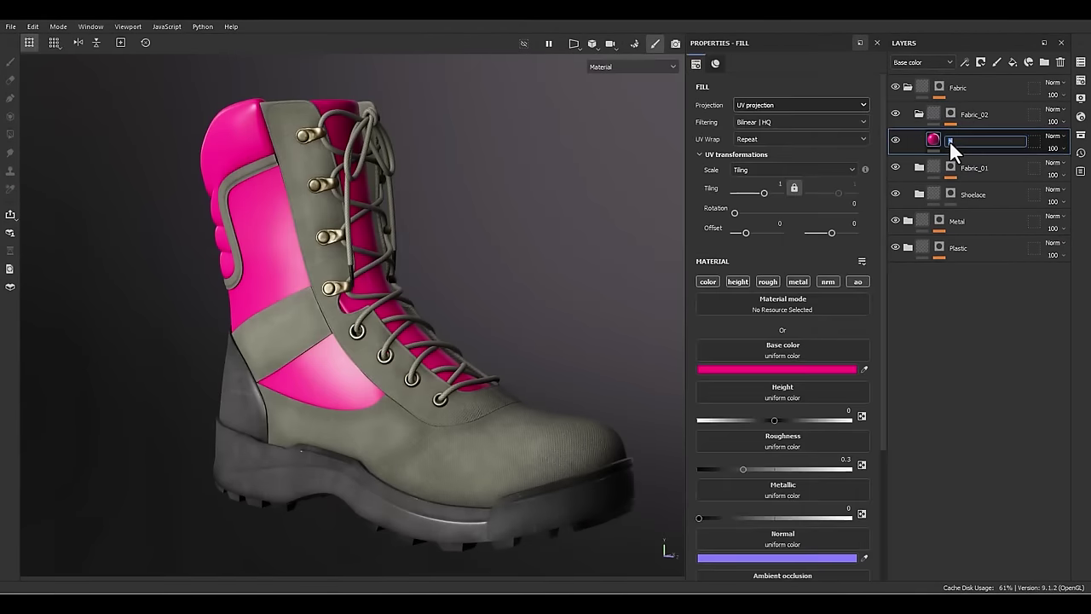
type("BaseMaterial")
key("Return")
- Copy the base colour hex code 727361 from the Basematerial layer in the Fabric_01 folder
left_click(918, 169)
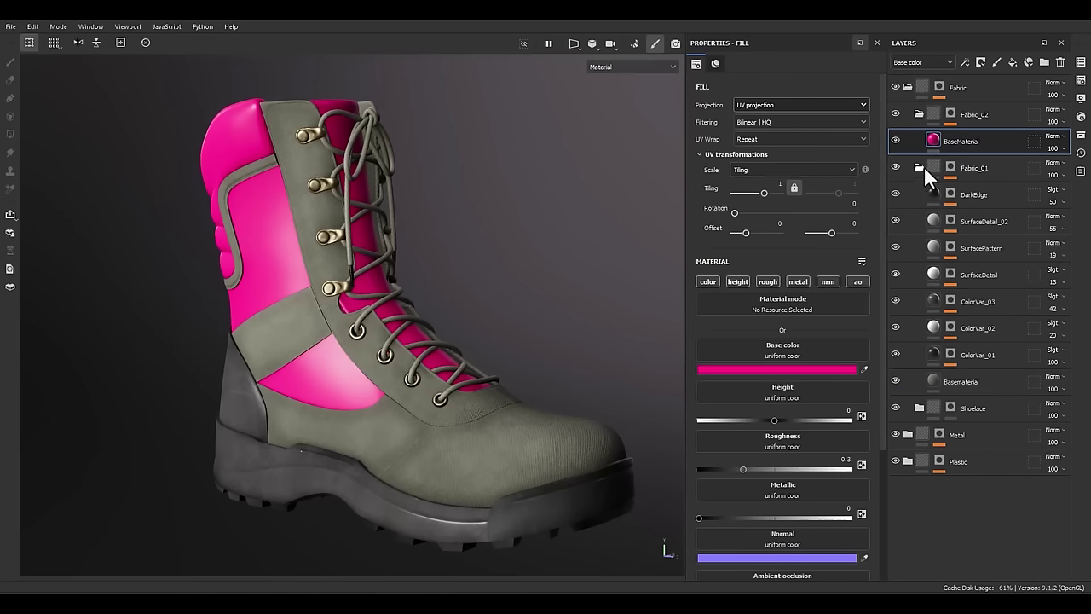
left_click(918, 379)
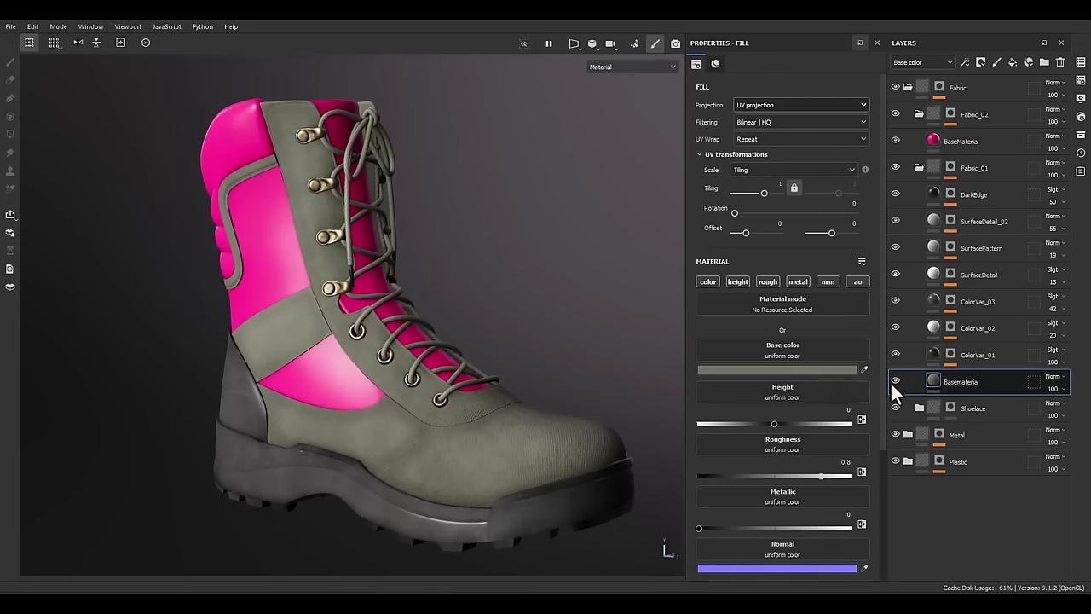
left_click(805, 370)
right_click(619, 374)
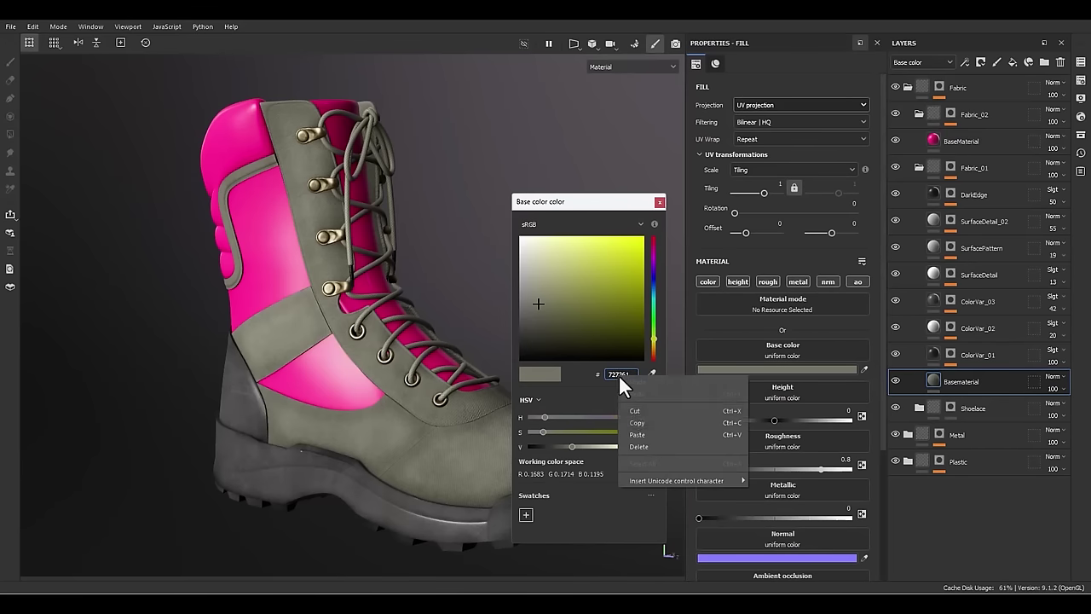
left_click(634, 422)
- Paste 727361 as the base colour of the BaseMaterial layer in the Fabric_02 folder
left_click(952, 141)
left_click(776, 368)
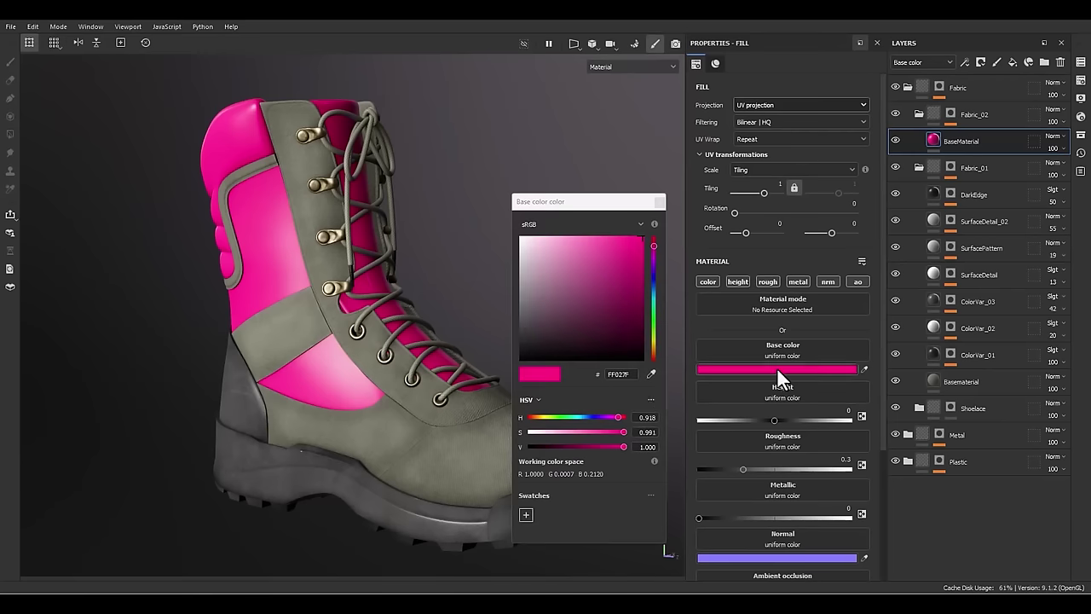
right_click(622, 376)
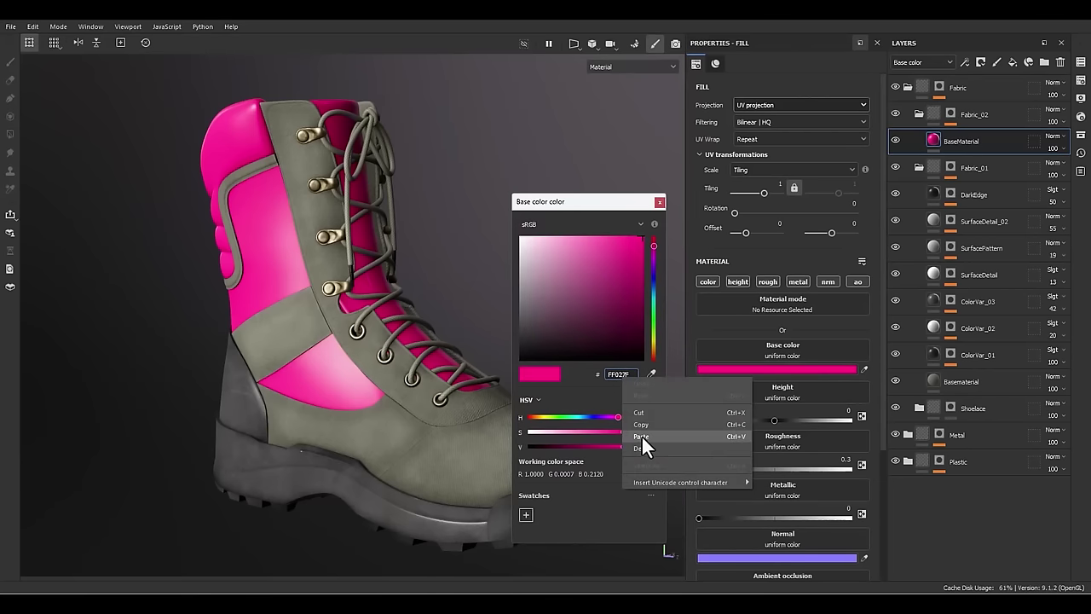
left_click(641, 435)
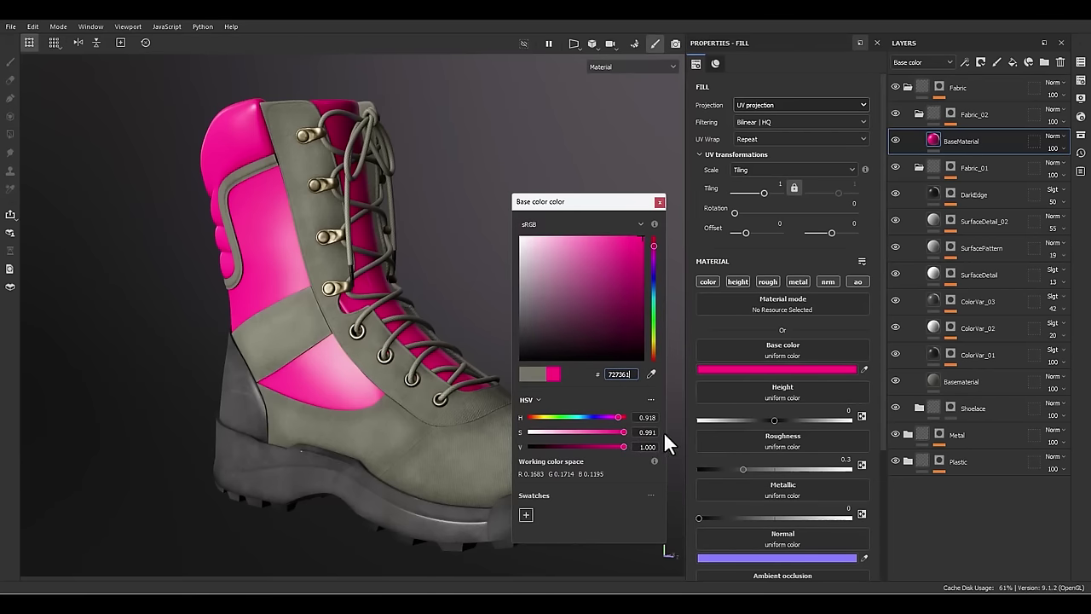
key("Return")
- Darken the Fabric_02 BaseMaterial colour by lowering its HSV value, and check the panels on the boot's side
left_click_drag(560, 446, 556, 445)
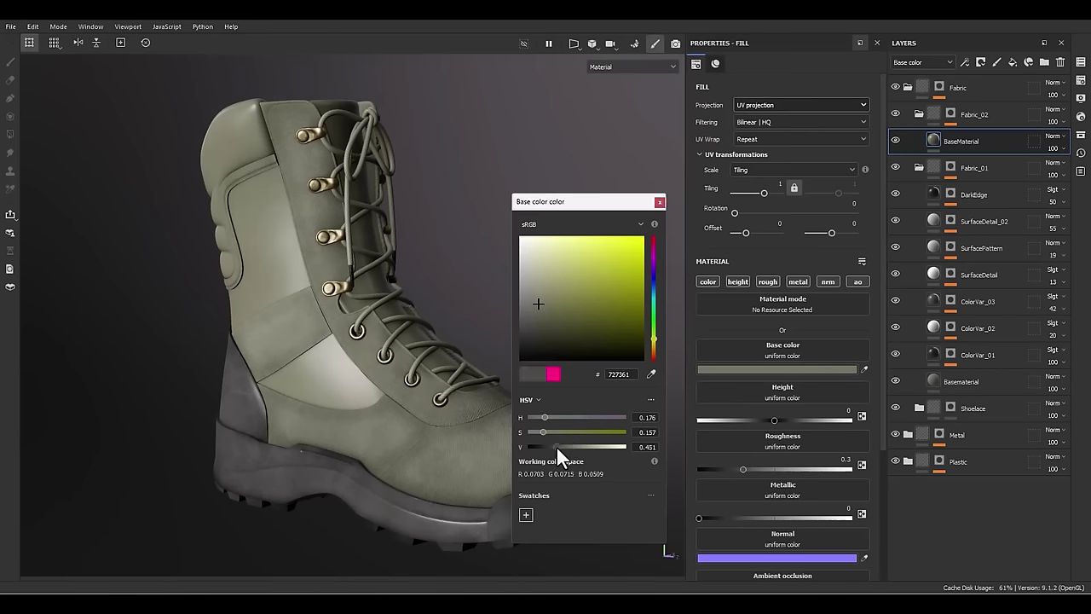
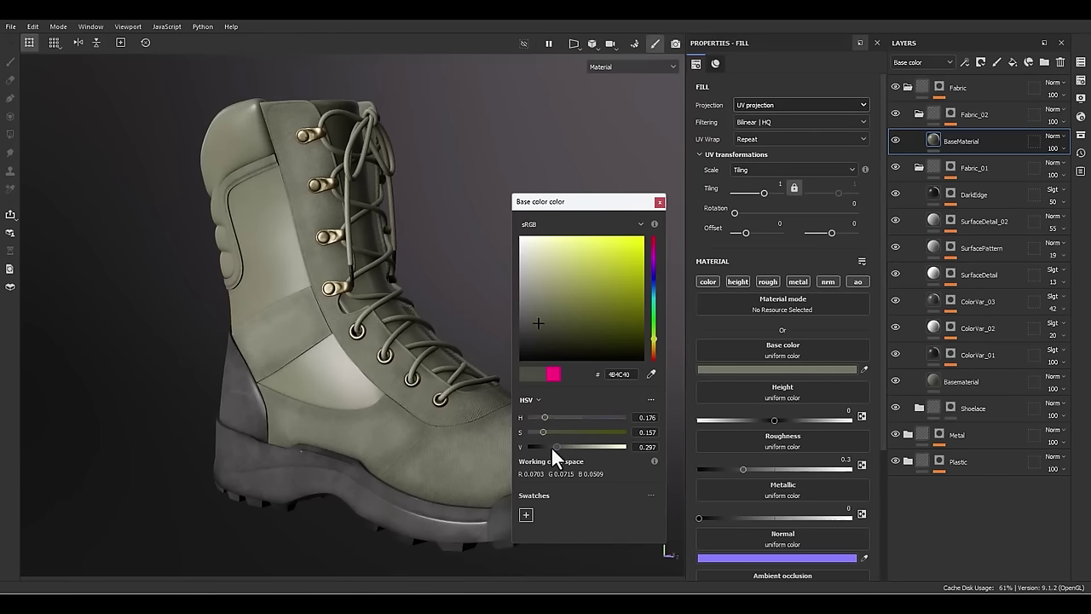
left_click(660, 203)
scroll(219, 266, "up", 3)
left_click_drag(219, 267, 317, 311, "alt")
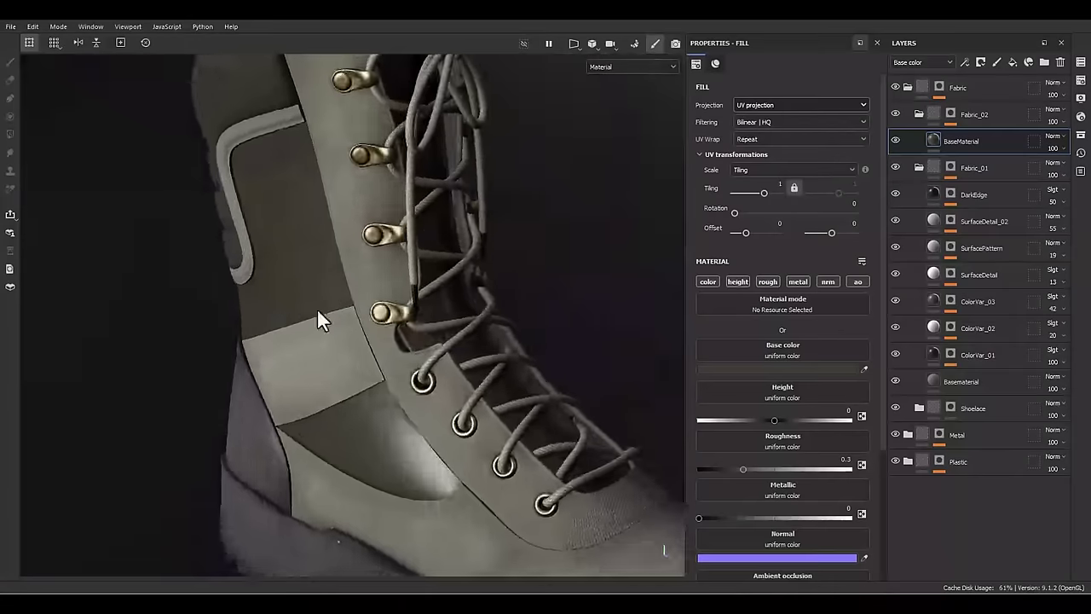
- Set the roughness of the Fabric_02 BaseMaterial layer to 0.5
scroll(320, 308, "down", 3)
right_click_drag(507, 317, 481, 314, "shift")
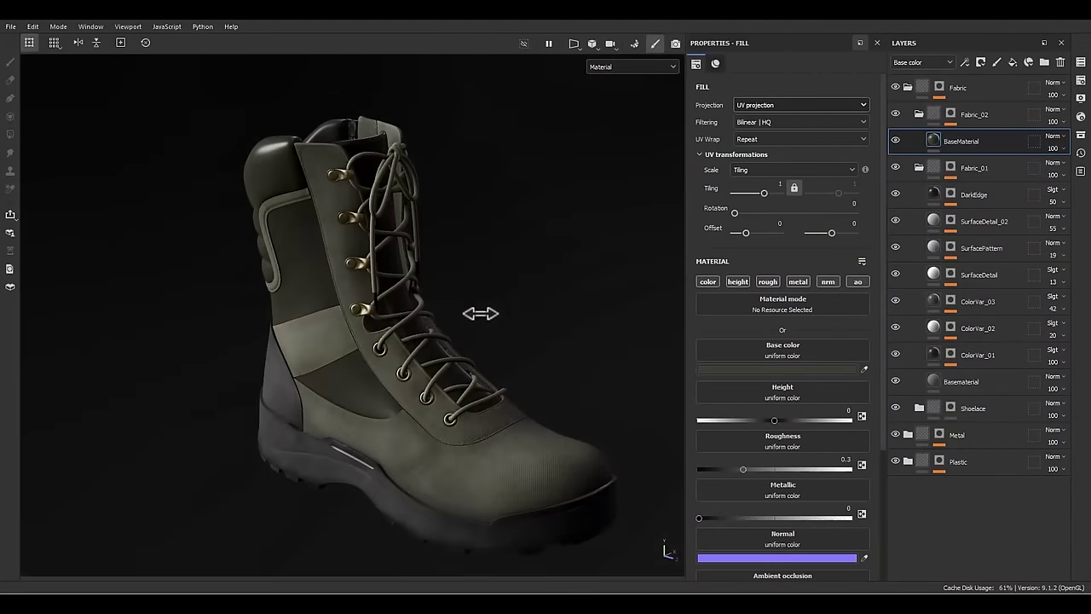
scroll(398, 337, "up", 3)
right_click_drag(398, 336, 417, 324, "shift")
middle_click_drag(417, 324, 455, 302, "alt")
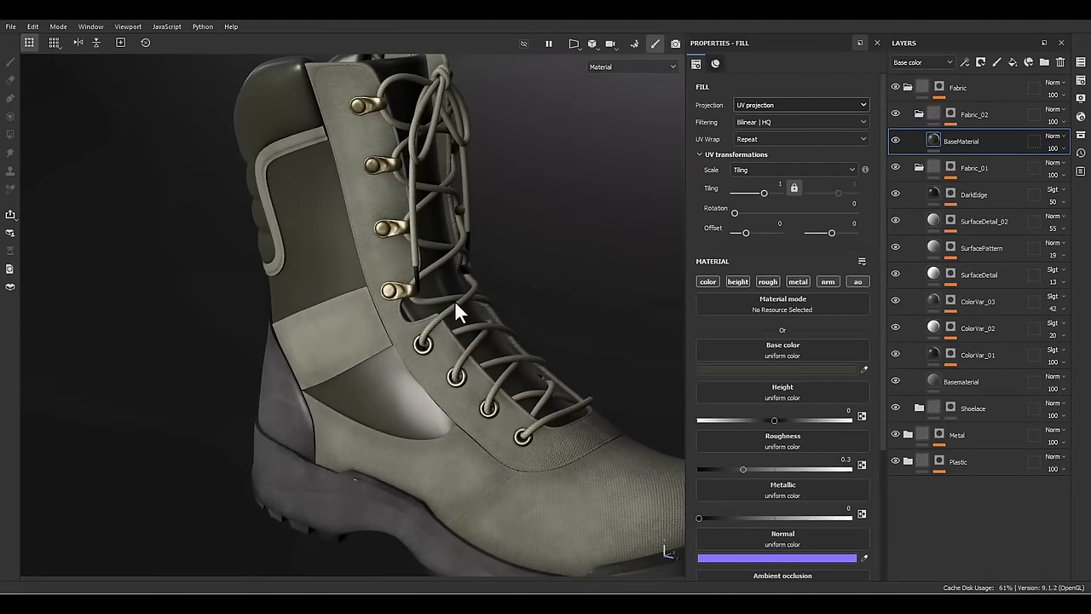
left_click(835, 459)
type("0.5")
key("Return")
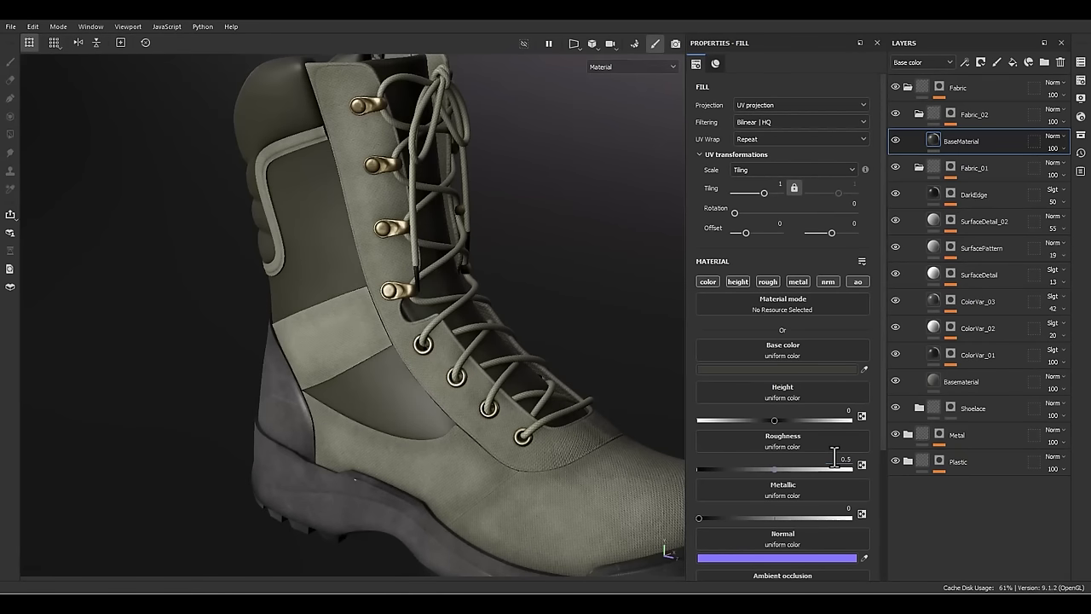
- Add a fill layer above BaseMaterial in the Fabric_02 folder and name it ColorVar_02
scroll(438, 326, "down", 3)
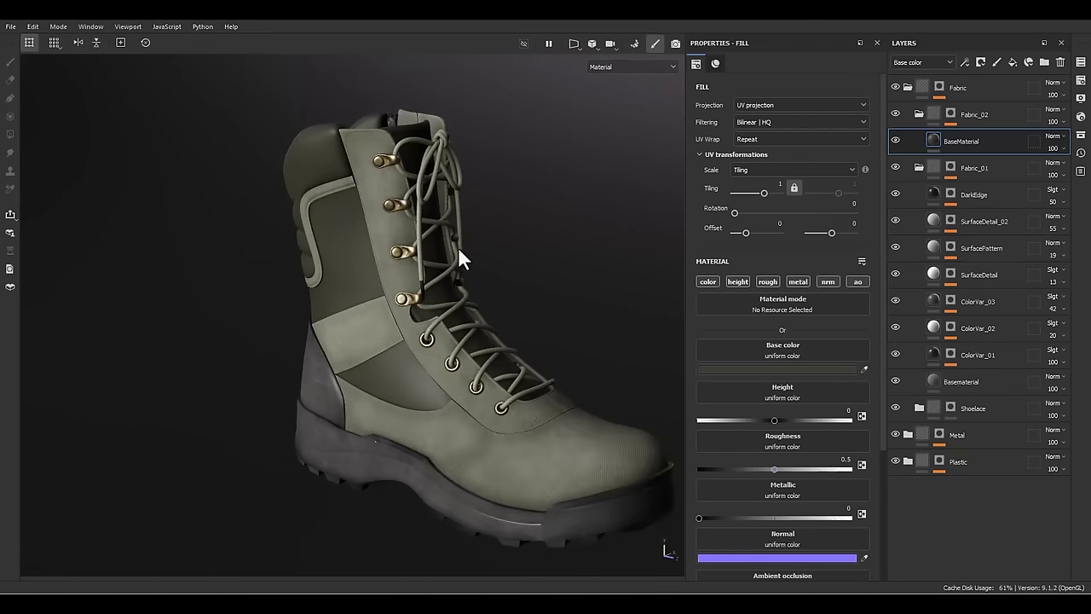
left_click_drag(458, 247, 635, 329, "alt")
scroll(407, 318, "up", 3)
middle_click_drag(501, 299, 426, 317, "alt")
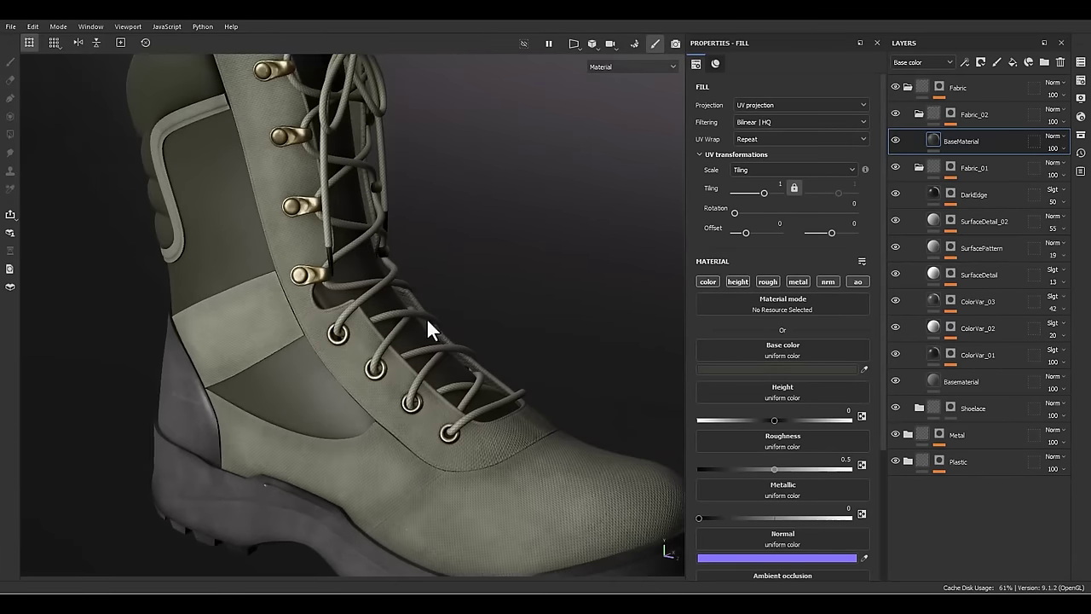
left_click_drag(426, 318, 401, 317, "alt")
left_click(1013, 63)
double_click(955, 140)
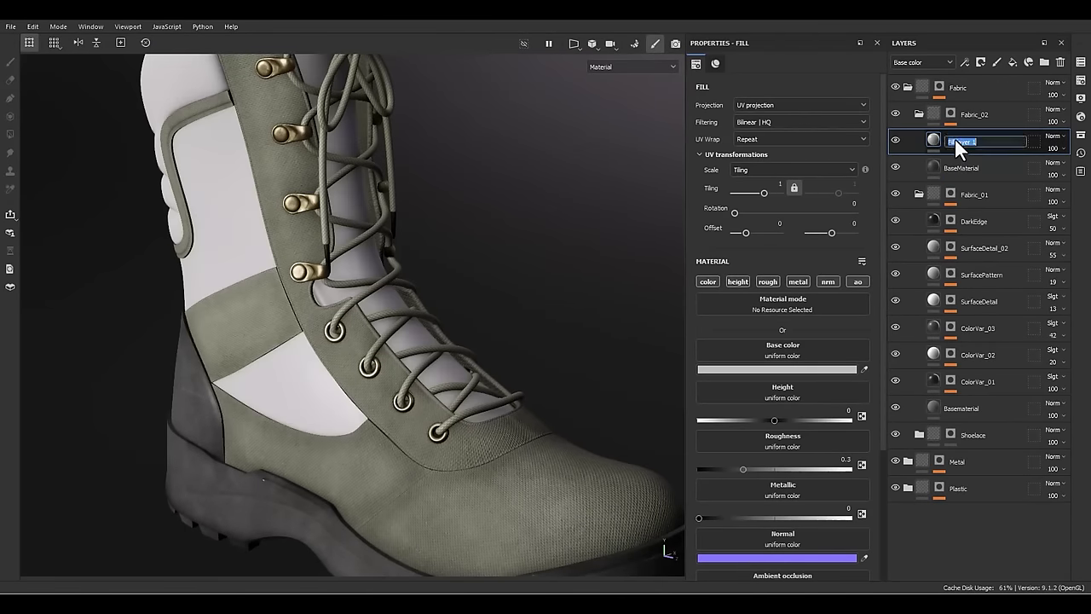
type("ColorVar_02")
key("Return")
- Add a black mask with a fill effect to the ColorVar_02 layer in Fabric_02
right_click(957, 137)
left_click(973, 28)
key("4")
right_click(944, 146)
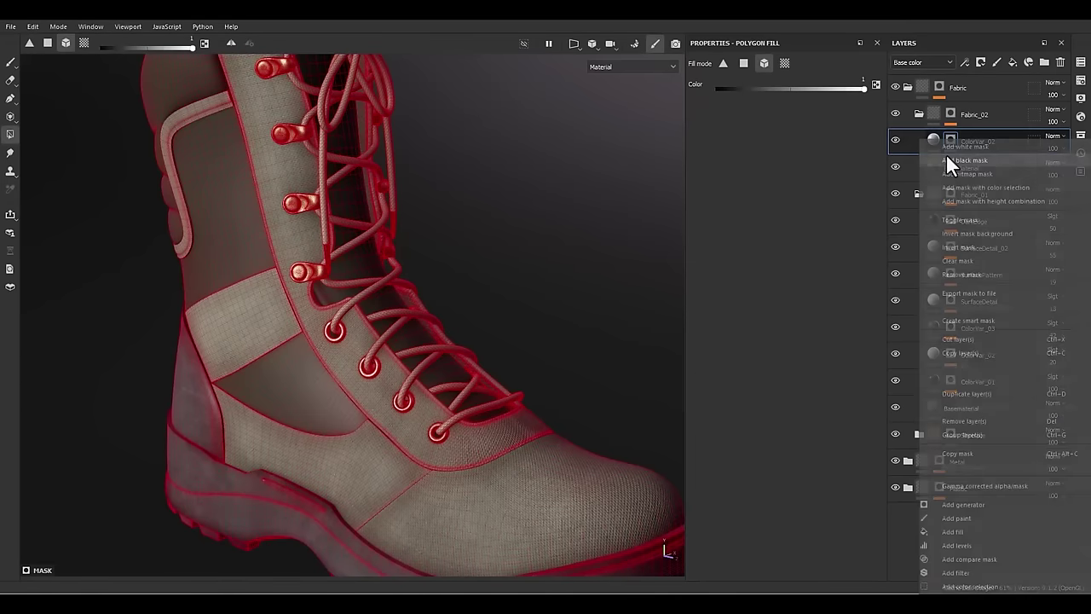
left_click(957, 533)
- Load the Creased procedural texture as the grayscale of the ColorVar_02 mask fill
left_click(739, 284)
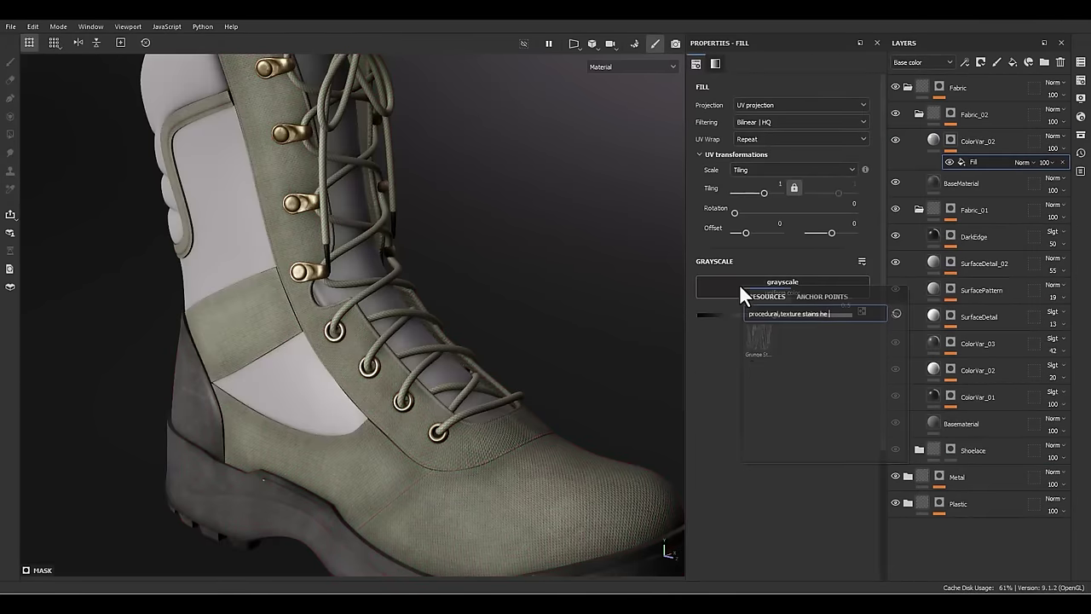
left_click_drag(812, 312, 804, 312)
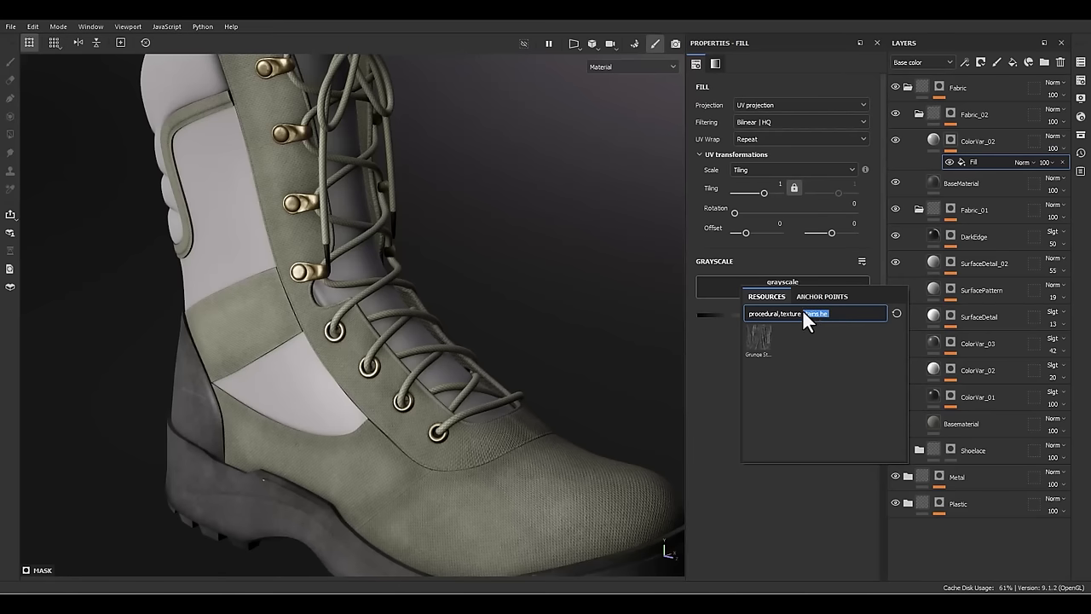
key("BackSpace")
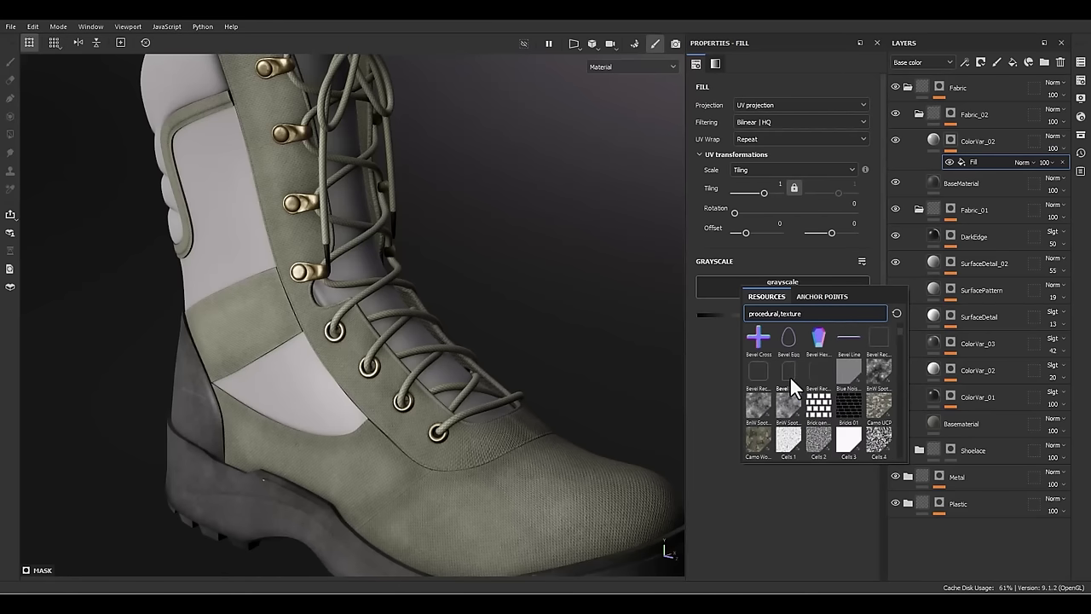
scroll(829, 385, "down", 3)
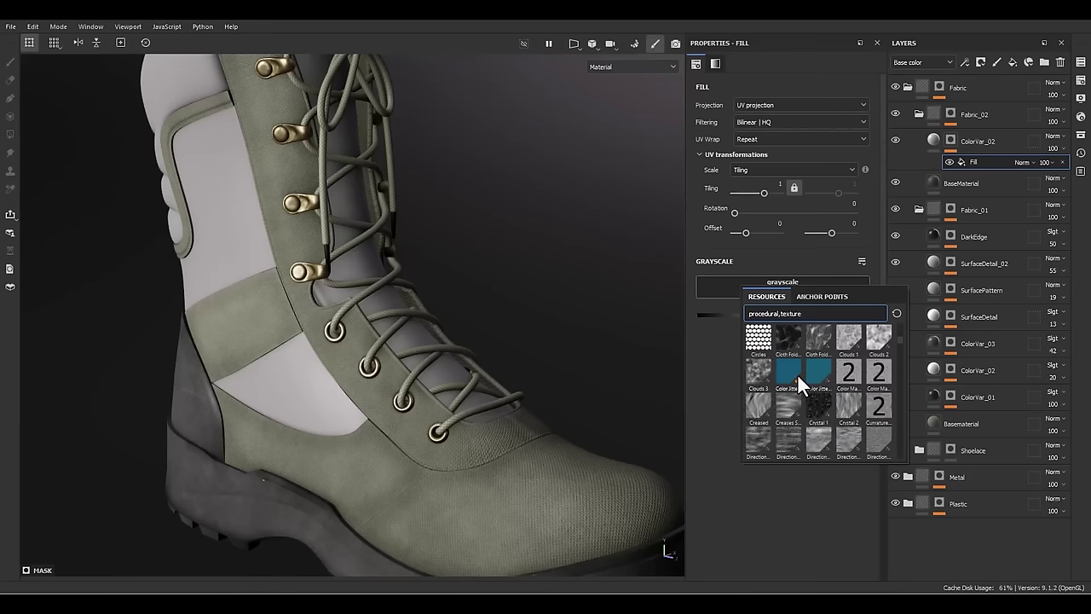
left_click(758, 407)
middle_click_drag(242, 332, 307, 324, "alt")
- Display the ColorVar_02 mask on the boot and set its fill's tiling to 4
left_click(969, 160, "alt")
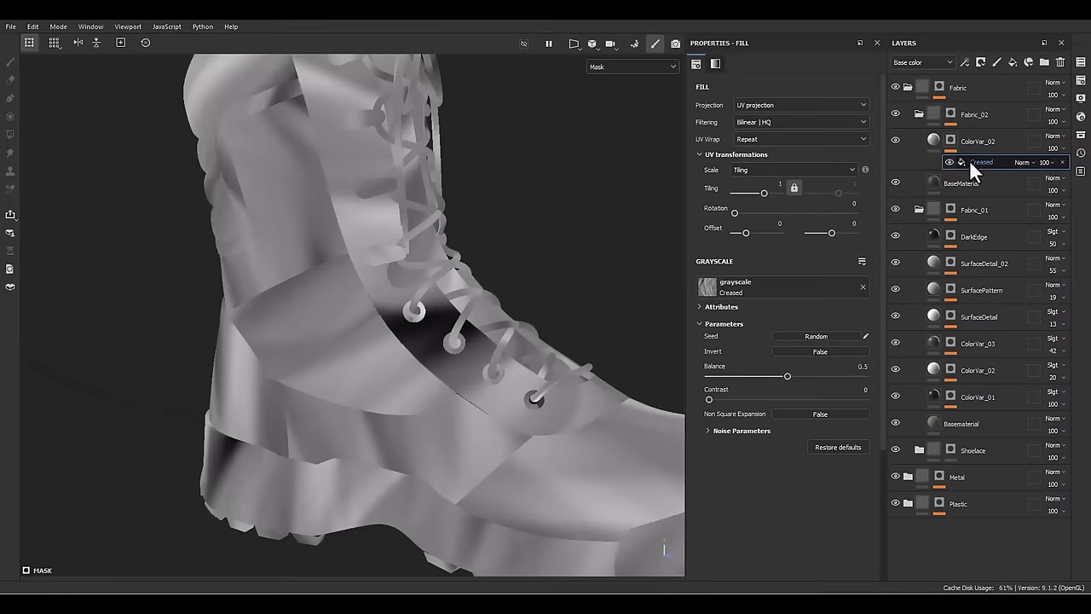
left_click(774, 185)
type("4")
key("Return")
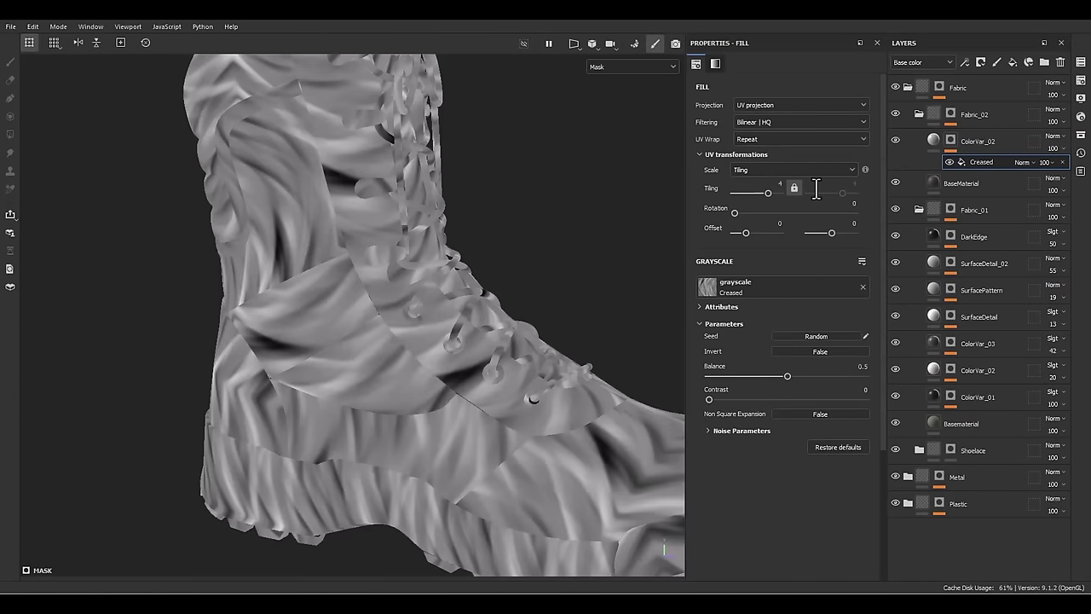
- Restrict the Fabric_02 ColorVar_02 layer to the color channel and give it a dark grey base color
left_click(935, 139)
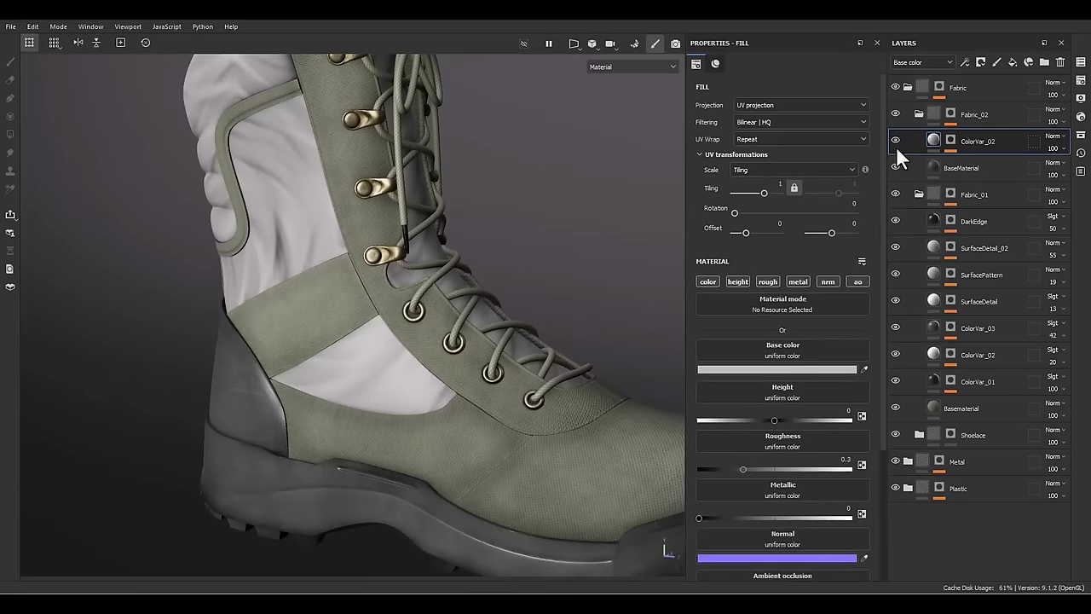
left_click(708, 281)
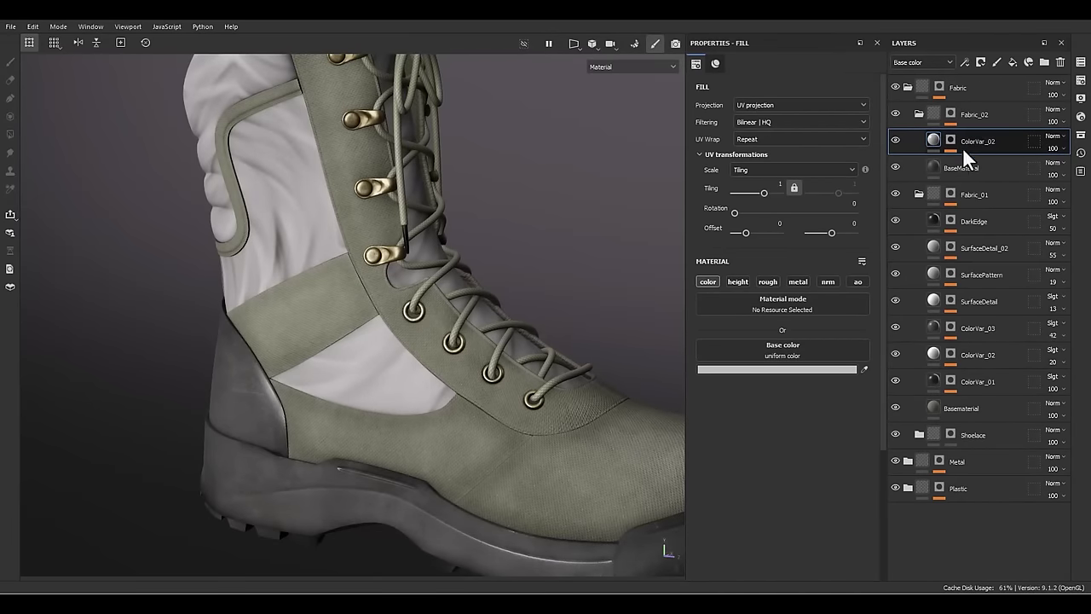
left_click(743, 372)
left_click(520, 329)
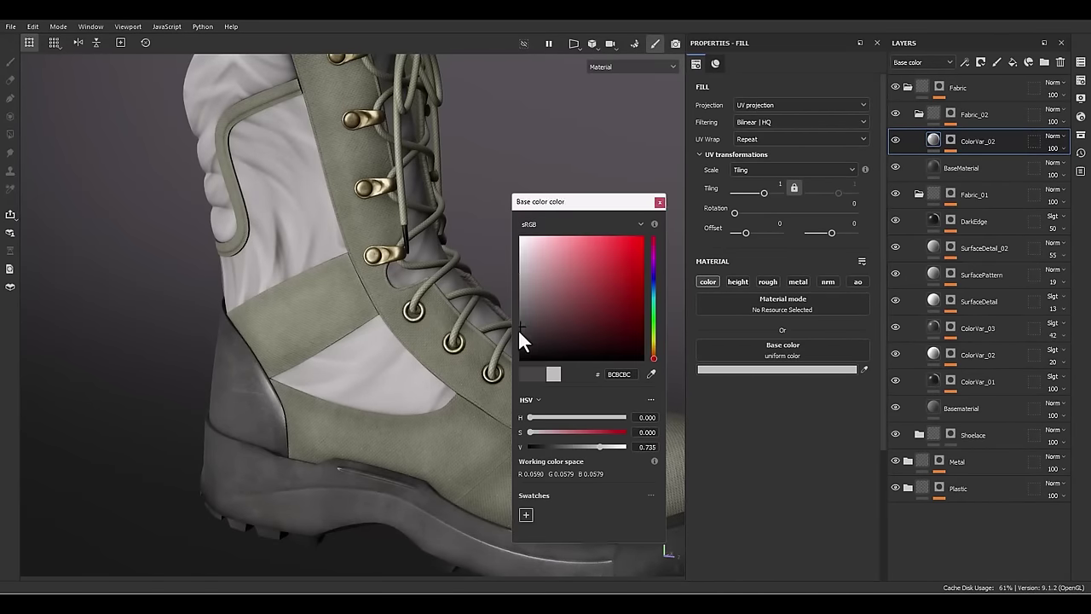
left_click(658, 201)
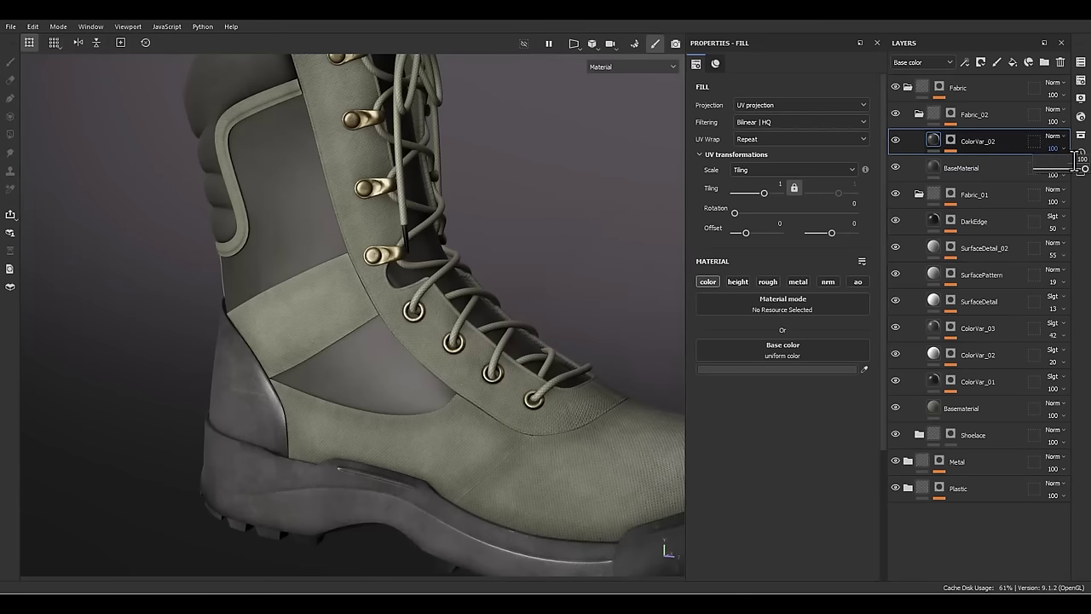
- Set the opacity of the Fabric_02 ColorVar_02 layer to 50
left_click(1057, 147)
type("50")
key("Return")
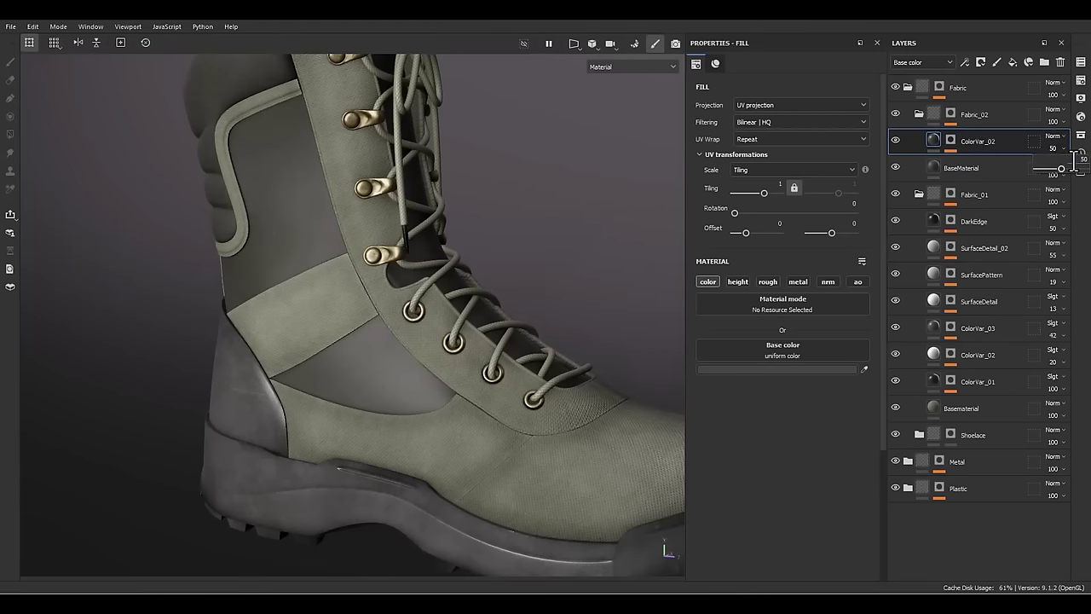
left_click_drag(395, 202, 401, 298, "alt")
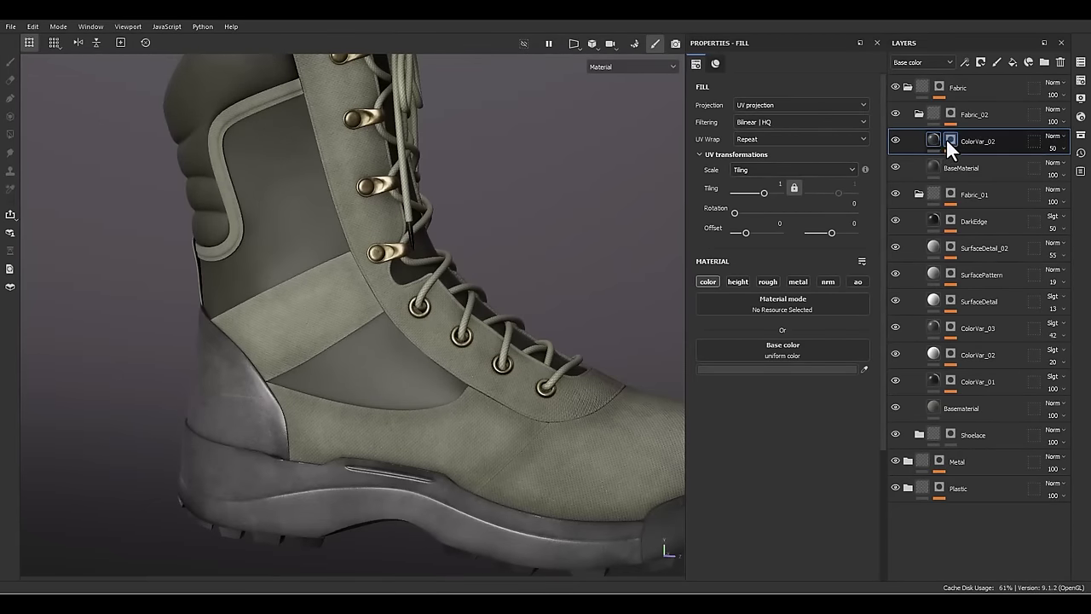
- Replace the Creased texture in the ColorVar_02 mask fill with Dirt 4
left_click(972, 162)
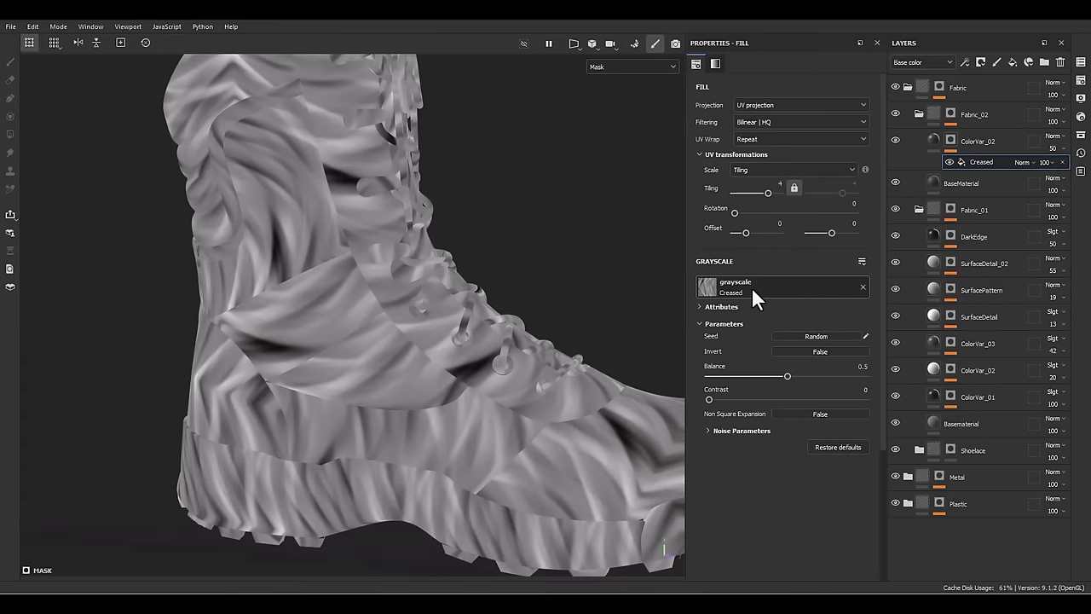
left_click(751, 286)
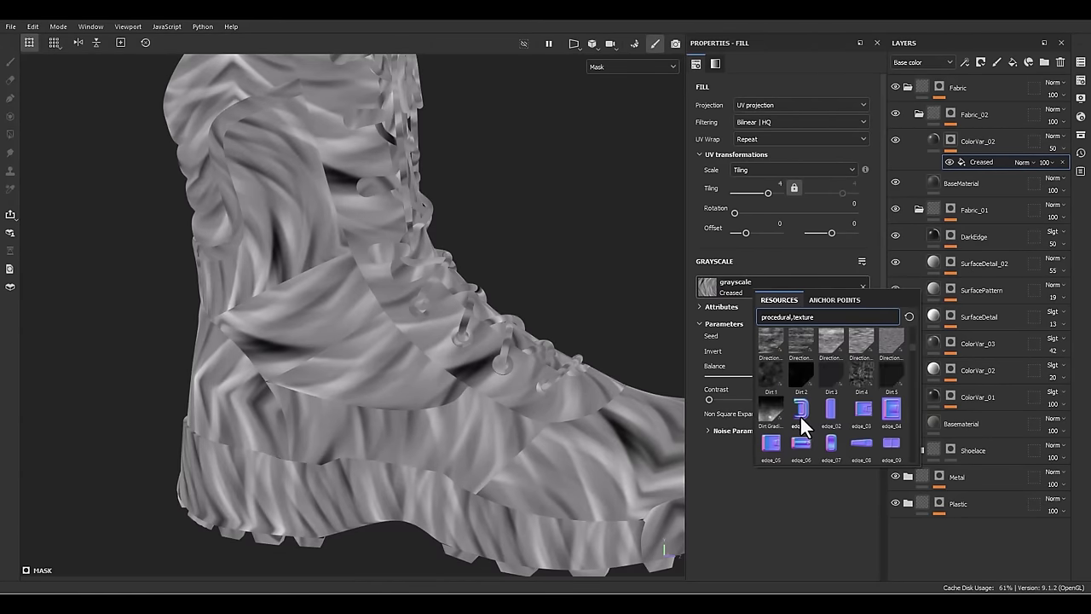
left_click(862, 372)
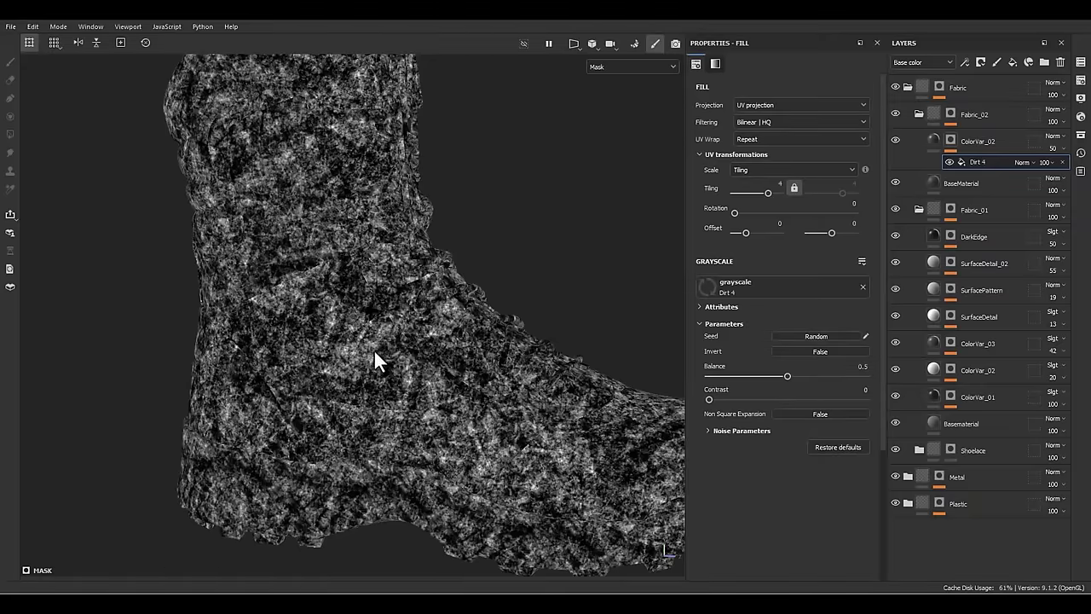
- Enable the roughness channel on the Fabric_02 ColorVar_02 layer, set it to about 0.42, and check the panels on the boot's side
left_click(932, 138)
mouse_move(152, 266)
right_mouse_down("alt")
mouse_move(280, 252)
mouse_move(244, 238)
right_mouse_up("alt")
left_click(766, 281)
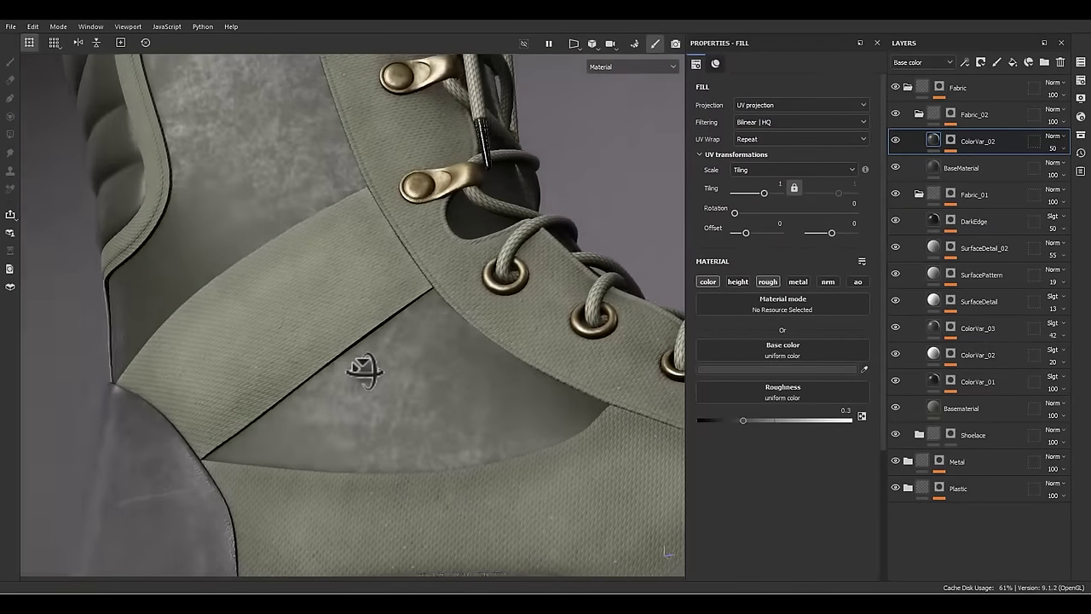
left_click_drag(365, 371, 348, 383, "alt")
left_click_drag(743, 420, 761, 421)
left_click_drag(319, 261, 353, 263, "alt")
middle_click_drag(353, 264, 395, 390, "alt")
left_click_drag(394, 390, 367, 438, "alt")
right_click_drag(367, 438, 283, 22, "alt")
middle_click_drag(341, 261, 353, 220, "alt")
right_click_drag(352, 220, 367, 423, "alt")
left_click_drag(368, 423, 519, 239, "alt")
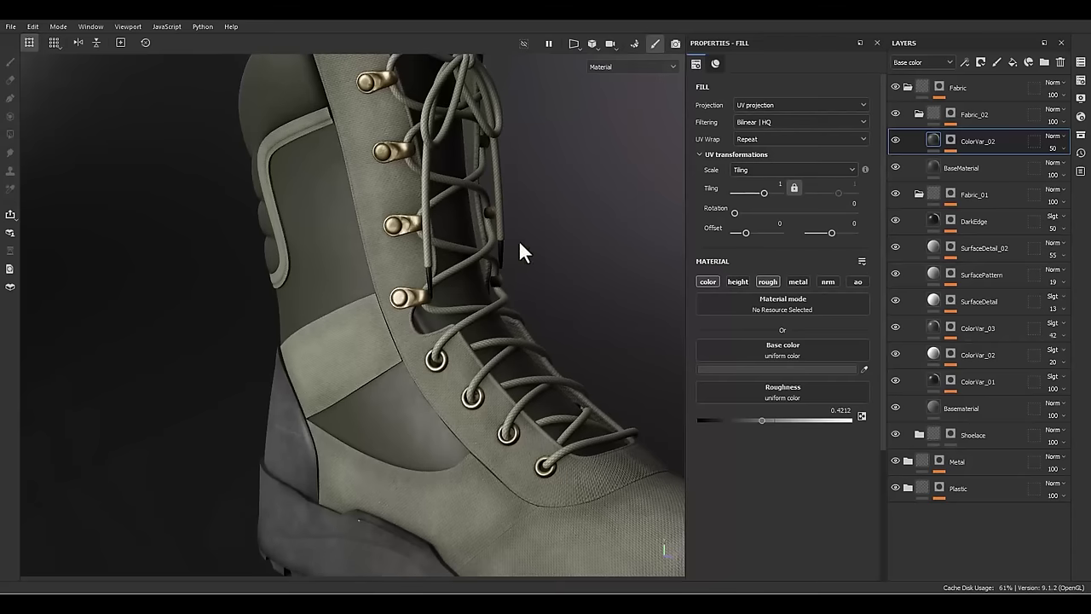
- Add a fill layer above ColorVar_02 in the Fabric_02 folder and name it SurfacePattern
left_click(1012, 62)
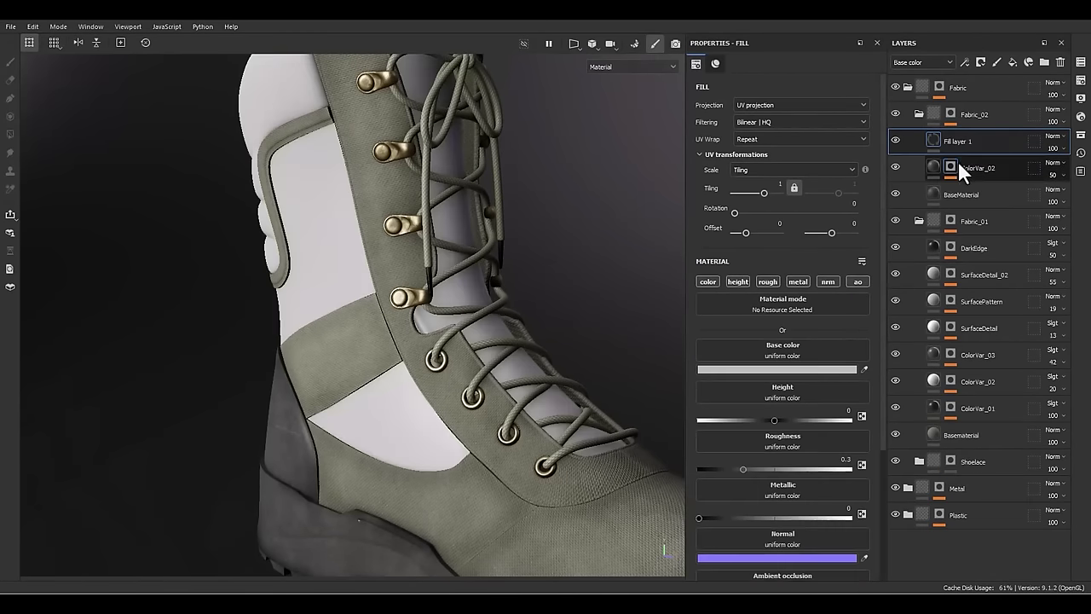
double_click(961, 141)
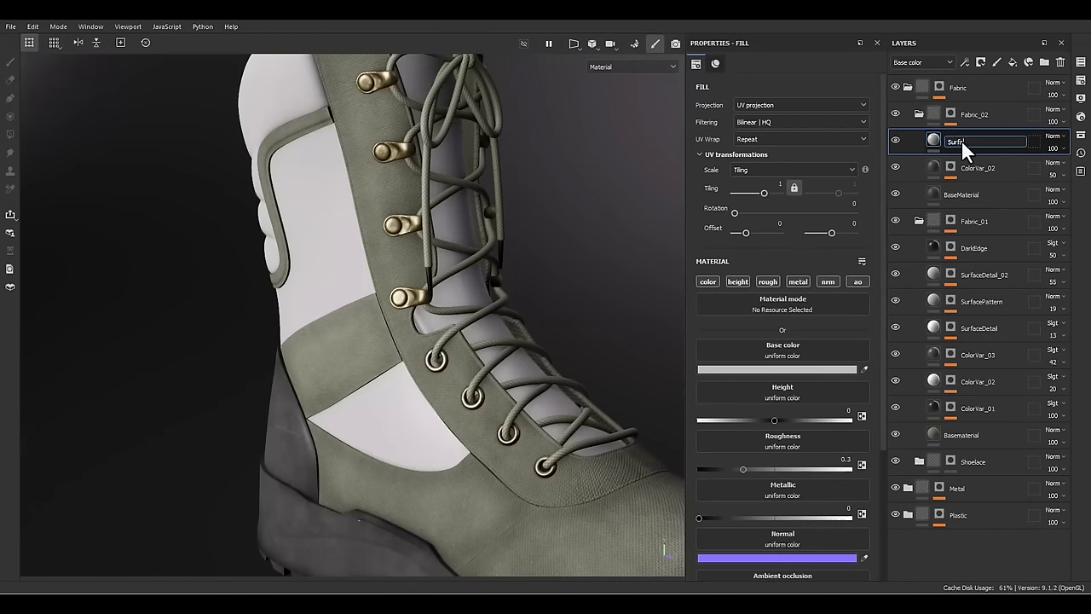
type("SurfacePattern")
key("Return")
- Give the Fabric_02 SurfacePattern layer a black mask with a fill effect that uses the Circles texture
left_click_drag(546, 366, 478, 355, "alt")
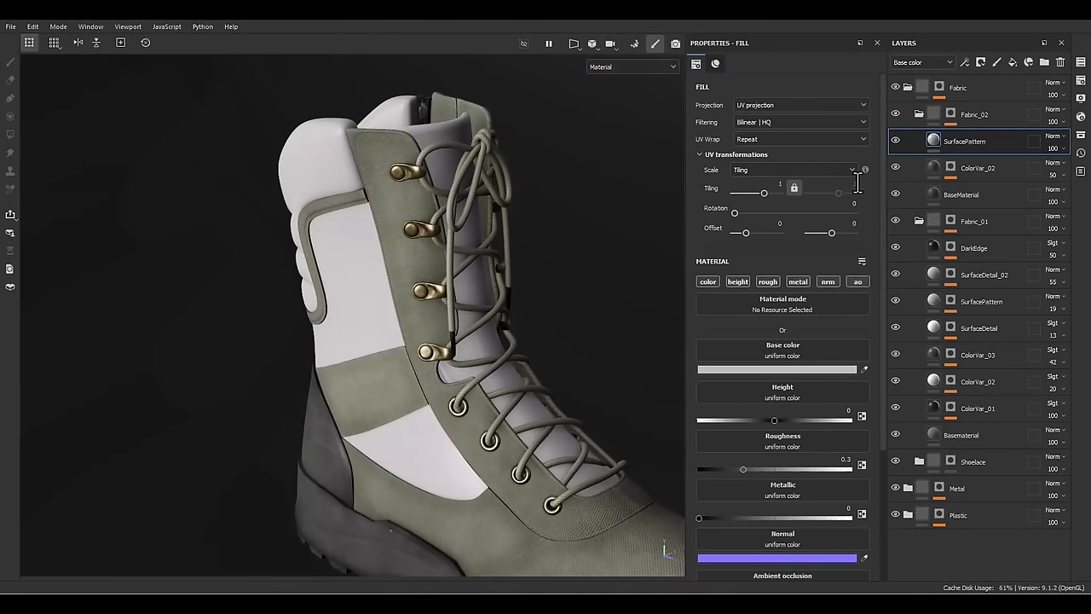
right_click(977, 143)
left_click(968, 29)
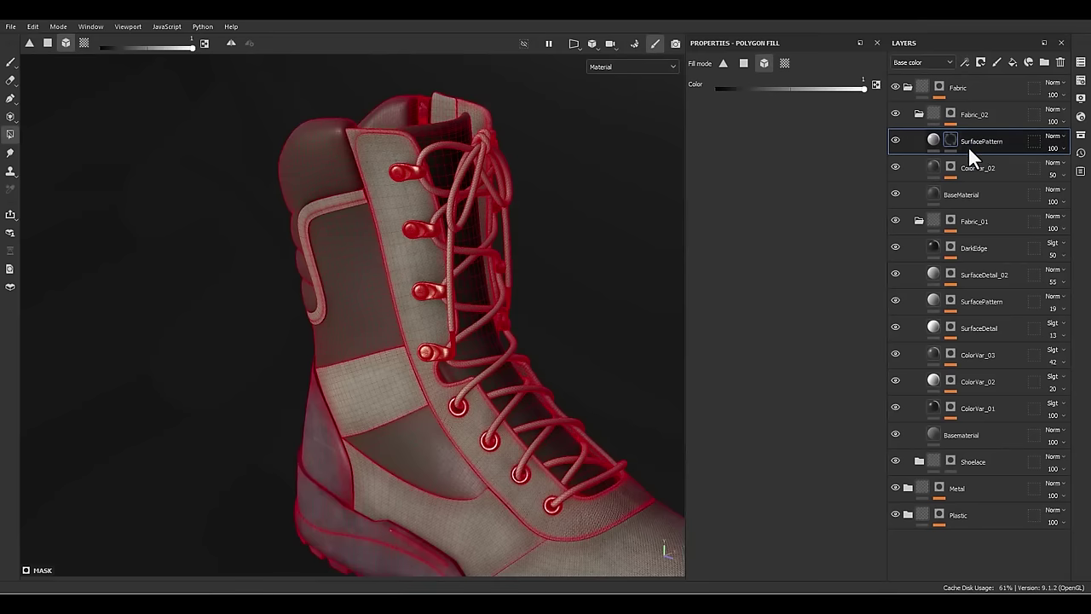
right_click(968, 145)
left_click(959, 456)
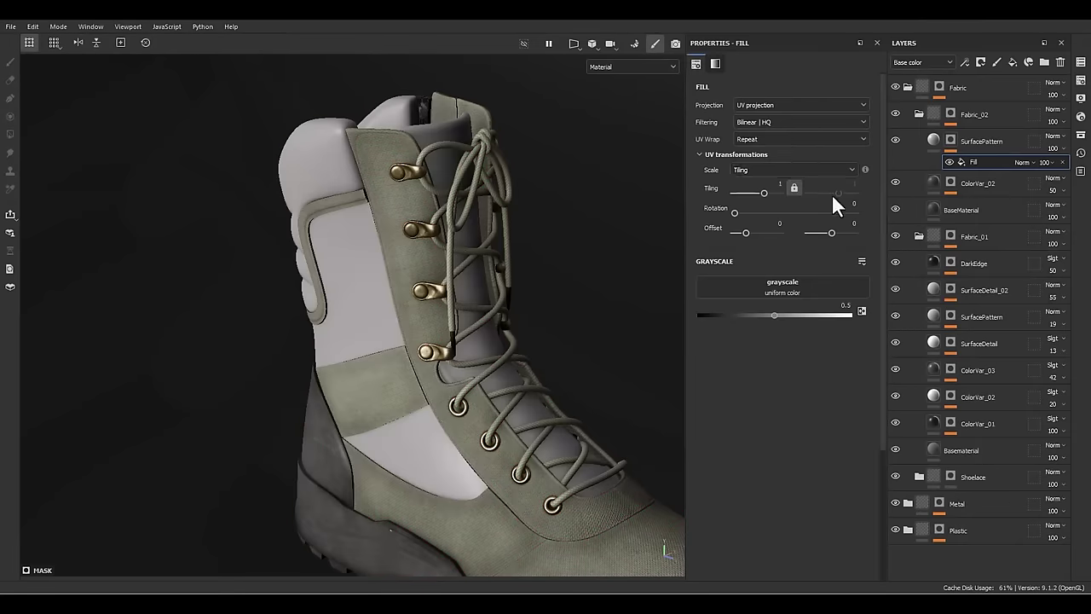
left_click(782, 290)
type("circ")
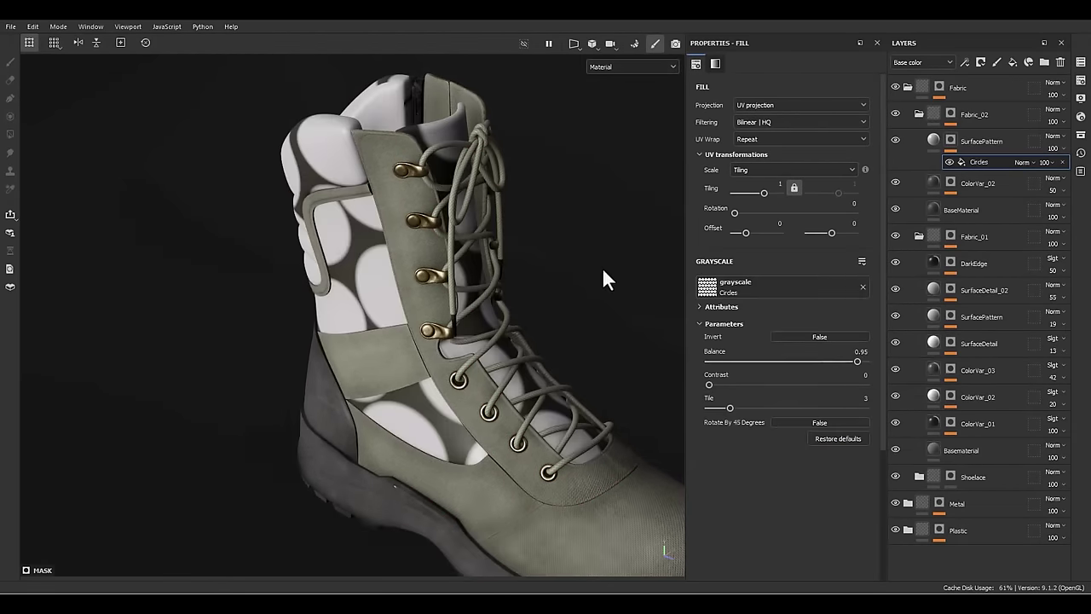
- Set the tiling of the Circles mask fill to 5 and inspect the pattern on the boot's collar and lining
right_click_drag(603, 270, 514, 214, "alt")
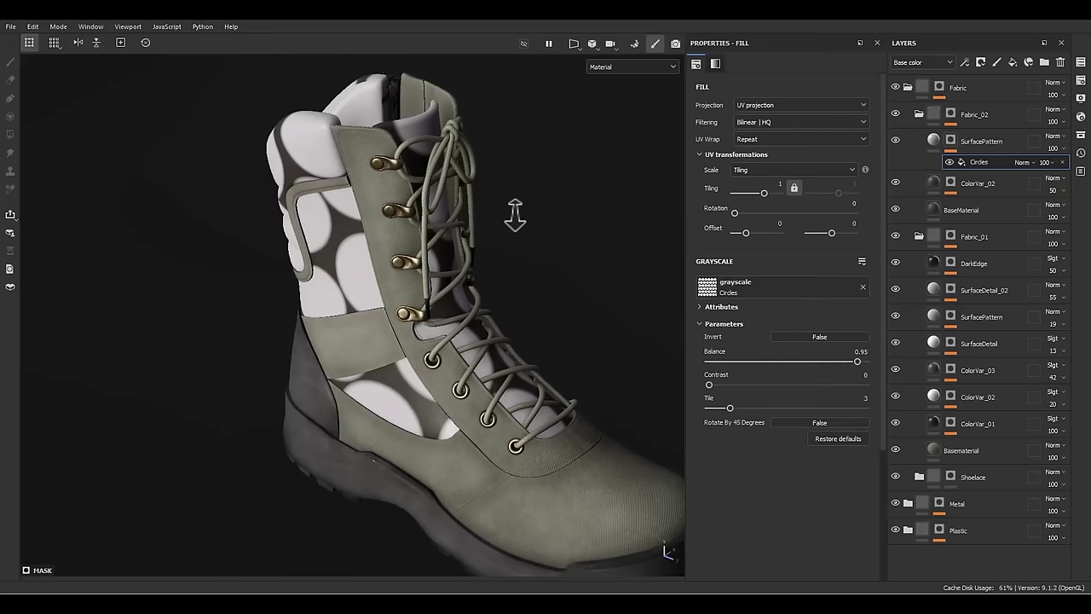
left_click(777, 184)
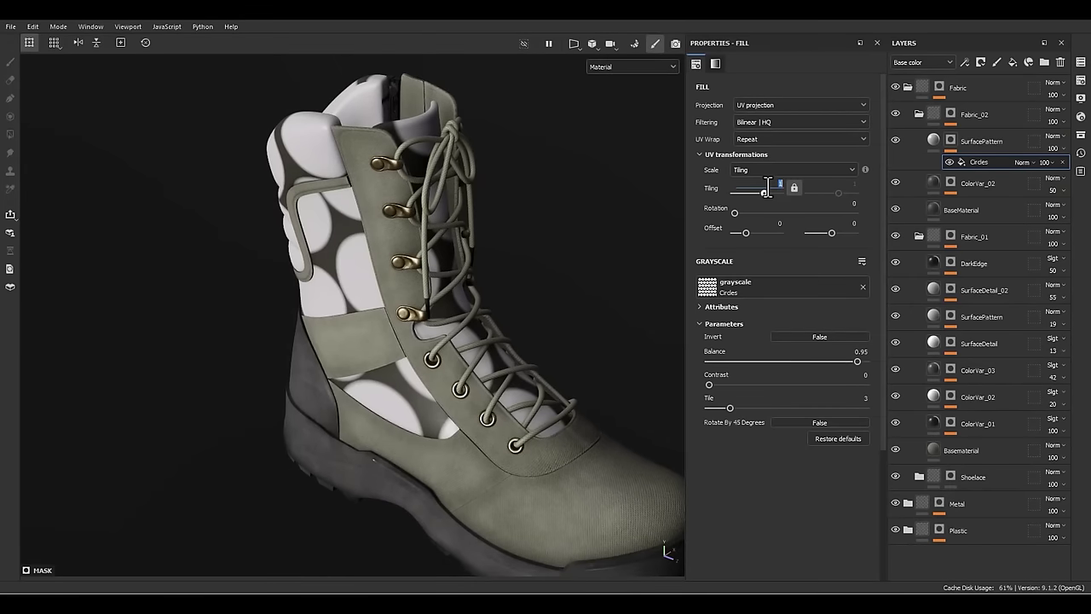
type("5")
key("Return")
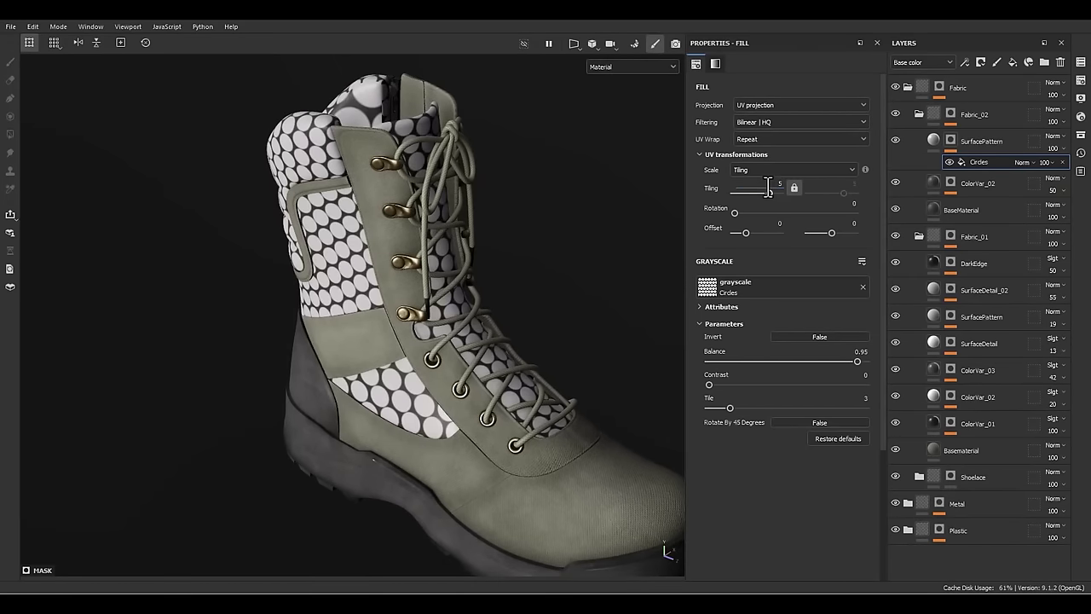
left_click_drag(603, 253, 418, 374, "alt")
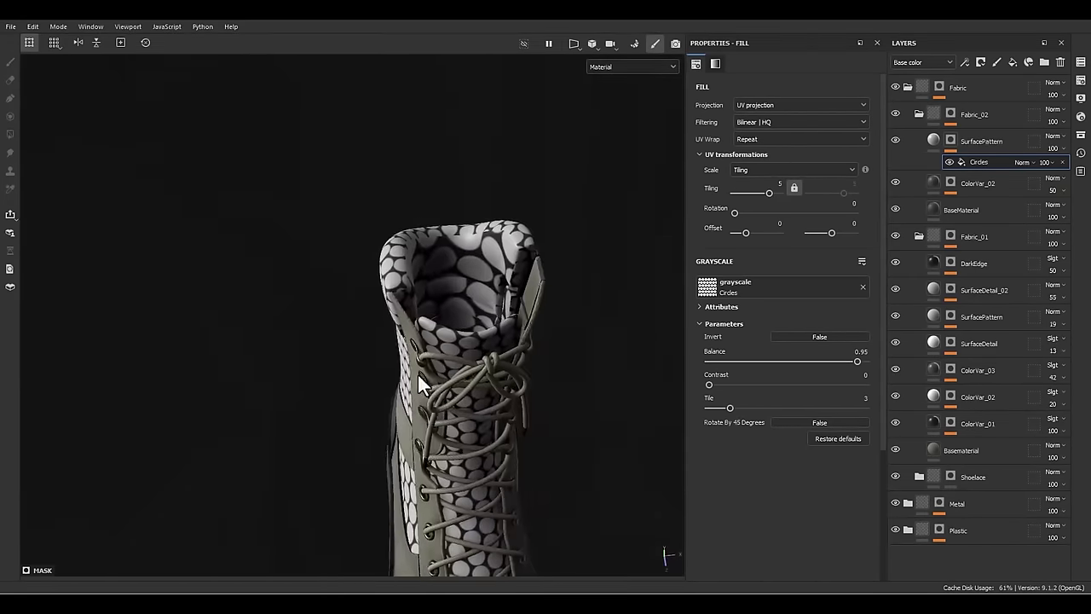
scroll(474, 275, "up", 4)
middle_click_drag(533, 261, 486, 300, "alt")
left_click_drag(486, 301, 577, 283, "alt")
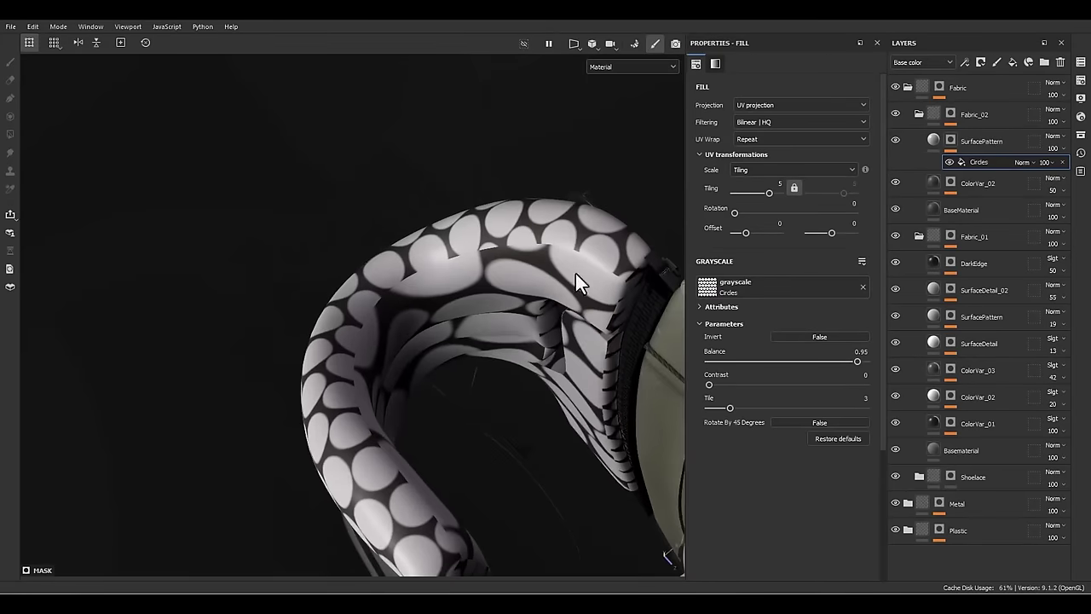
- Change the Circles mask fill on the Fabric_02 SurfacePattern to UV set to UV set projection with UV set 1 as source
left_click_drag(512, 295, 481, 254, "alt")
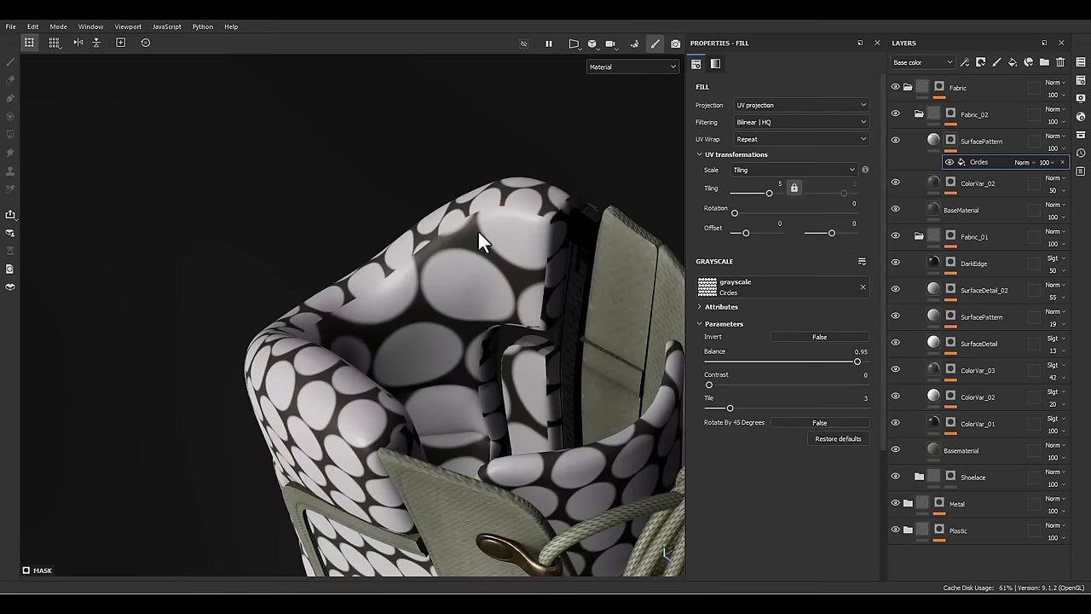
mouse_move(500, 244)
left_mouse_down("alt")
mouse_move(438, 266)
mouse_move(505, 240)
mouse_move(558, 241)
mouse_move(512, 247)
left_mouse_up("alt")
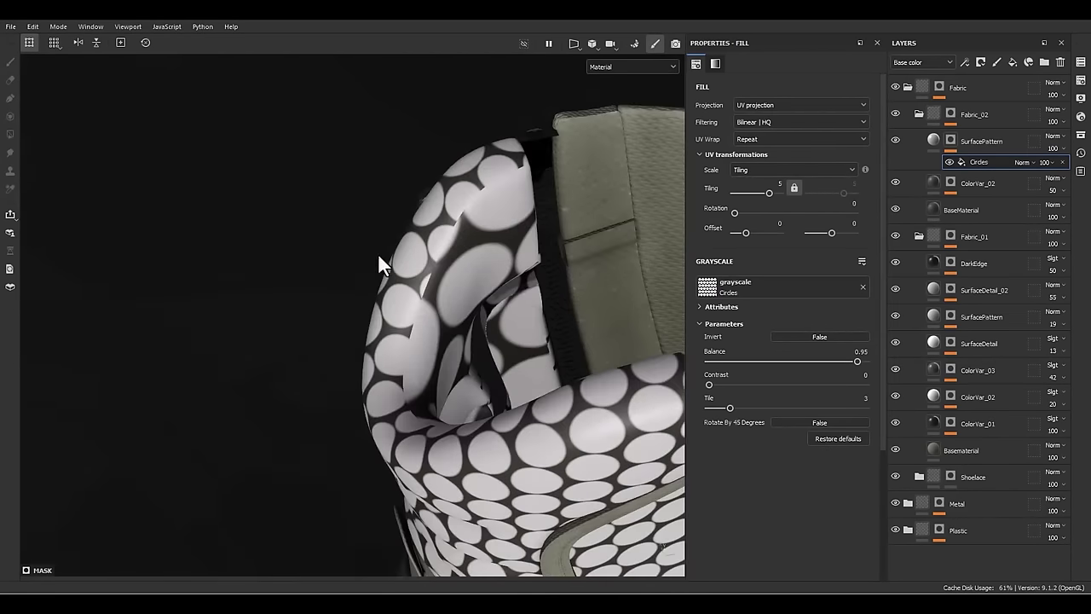
left_click_drag(378, 253, 349, 285, "alt")
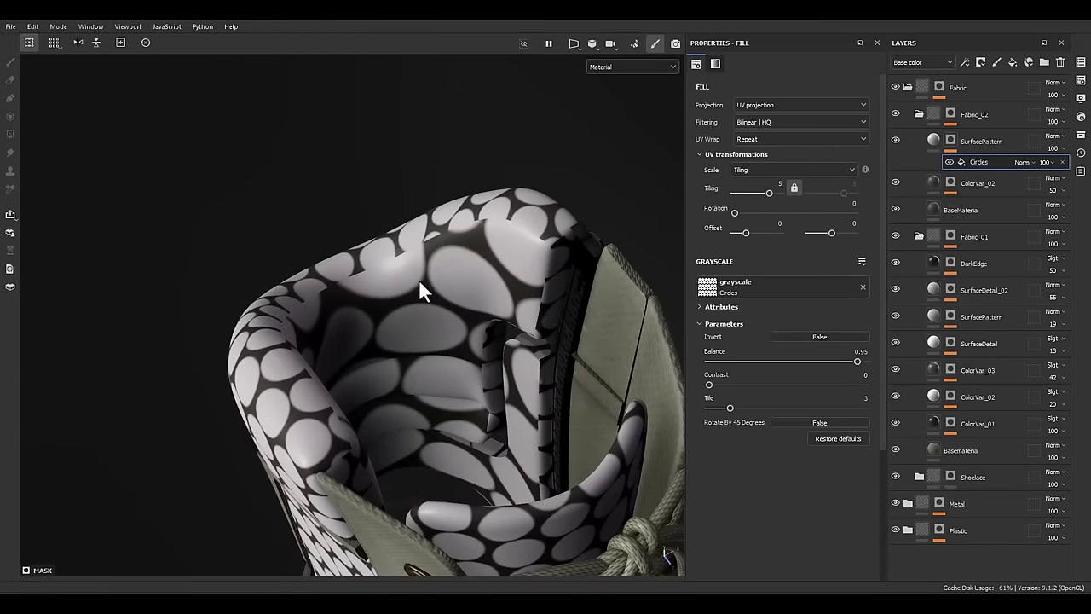
left_click(757, 105)
left_click(740, 200)
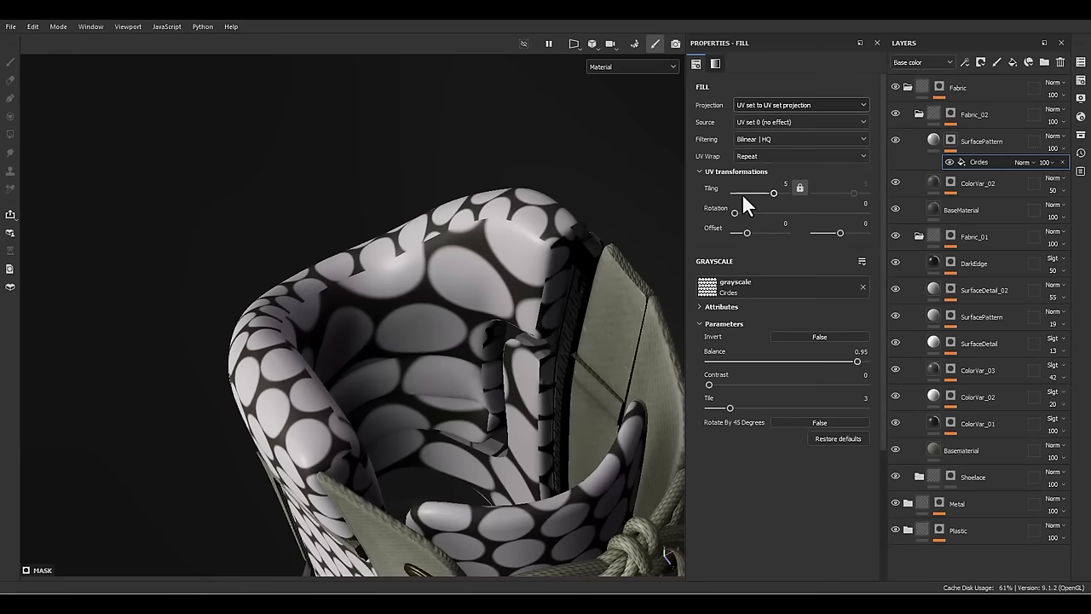
left_click(760, 121)
left_click(750, 147)
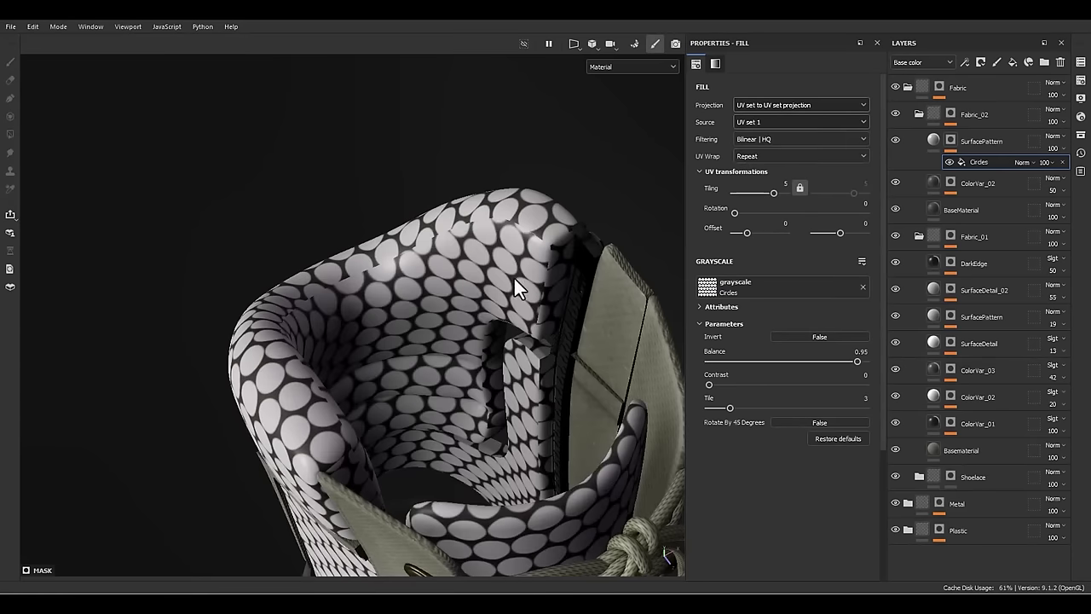
- Examine the reprojected circle pattern on the boot's collar, lining, side panels and tongue
scroll(491, 175, "down", 3)
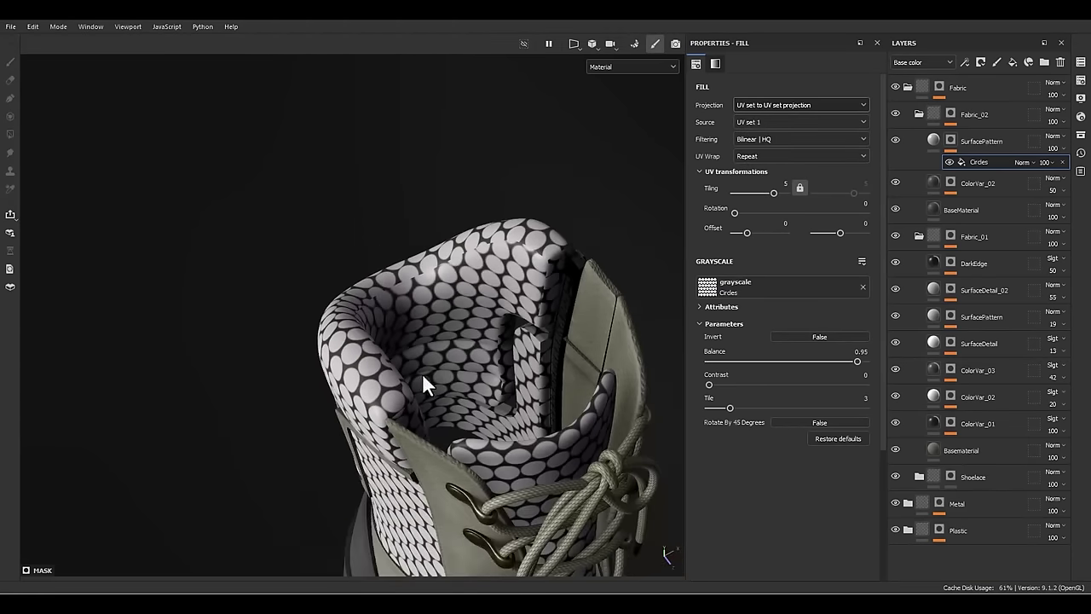
left_click_drag(422, 373, 424, 260, "alt")
scroll(463, 232, "down", 1)
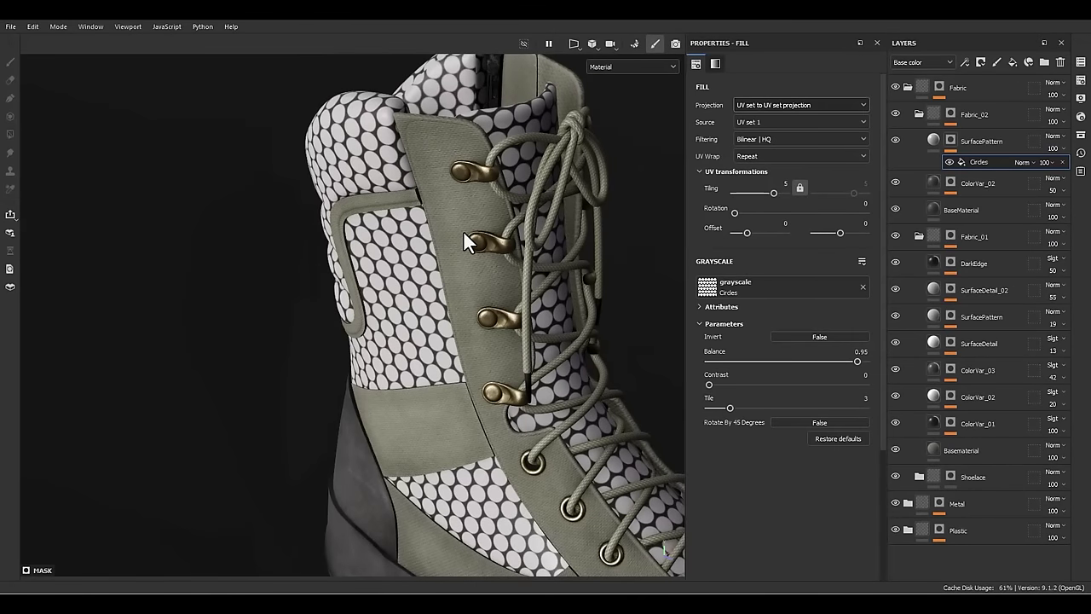
scroll(411, 303, "down", 3)
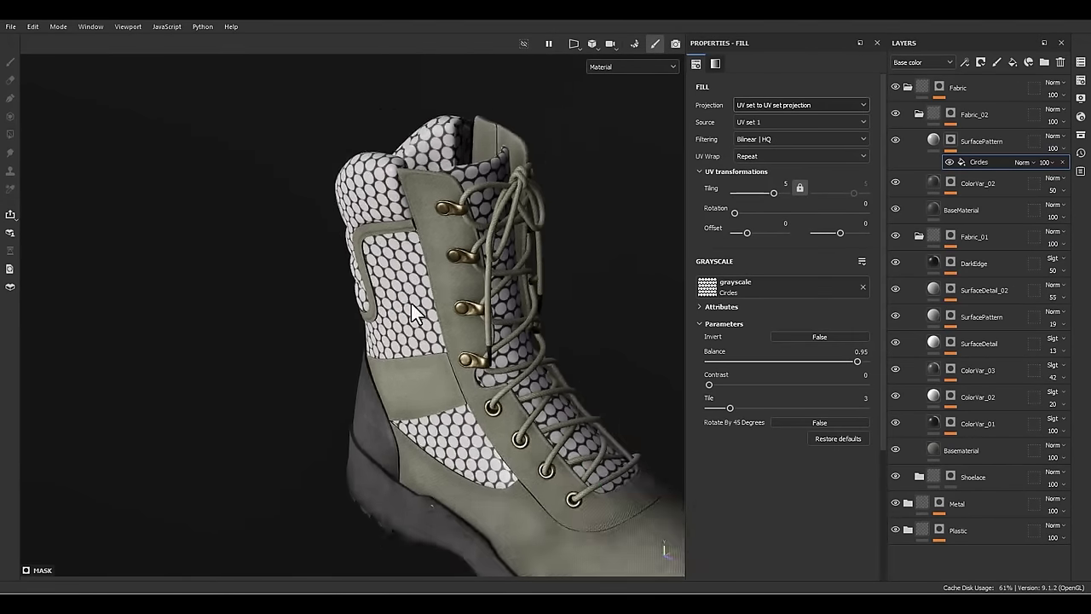
scroll(411, 303, "down", 3)
left_click_drag(463, 316, 426, 390, "alt")
scroll(540, 272, "up", 3)
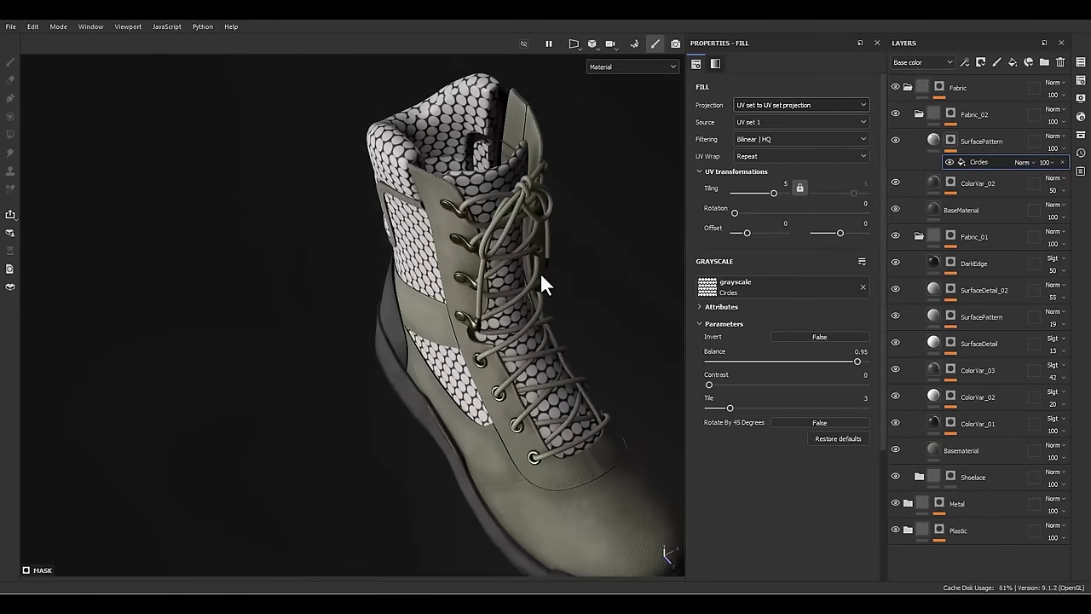
middle_click_drag(539, 272, 514, 370, "alt")
scroll(516, 369, "up", 3)
left_click_drag(514, 370, 443, 196, "alt")
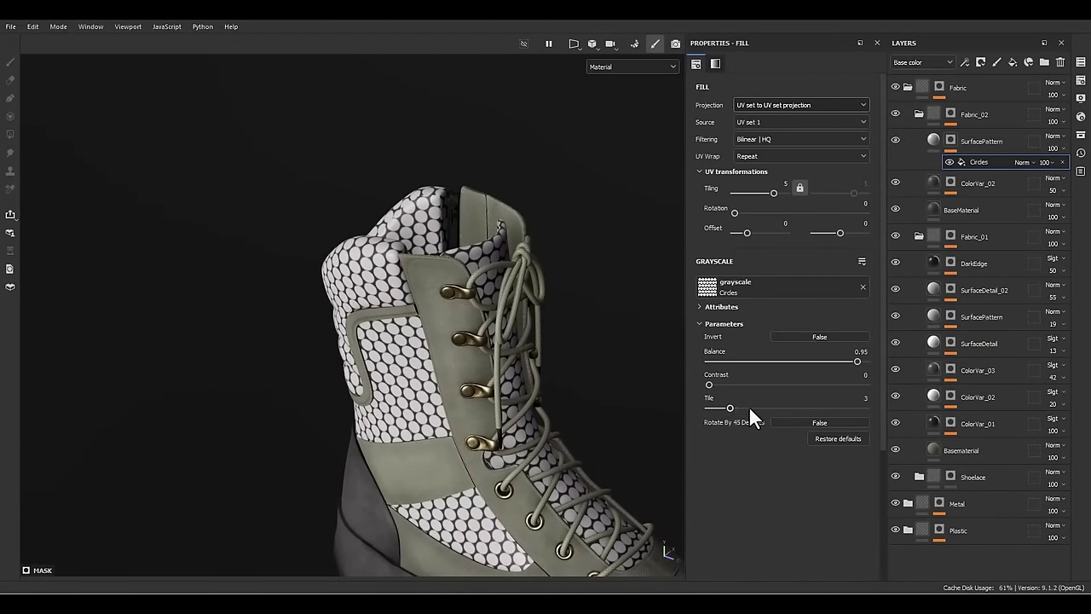
- Set the Circles texture's Tile parameter to 14 and the mask fill's tiling to 6, checking the side panels
left_click_drag(749, 406, 841, 406)
scroll(282, 268, "up", 3)
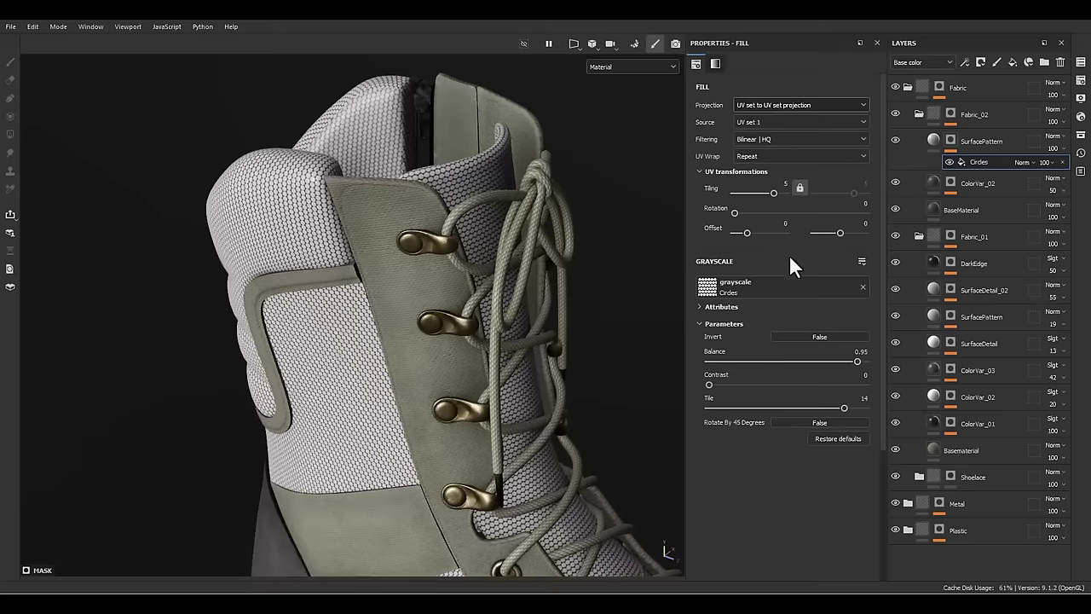
type("6")
key("Return")
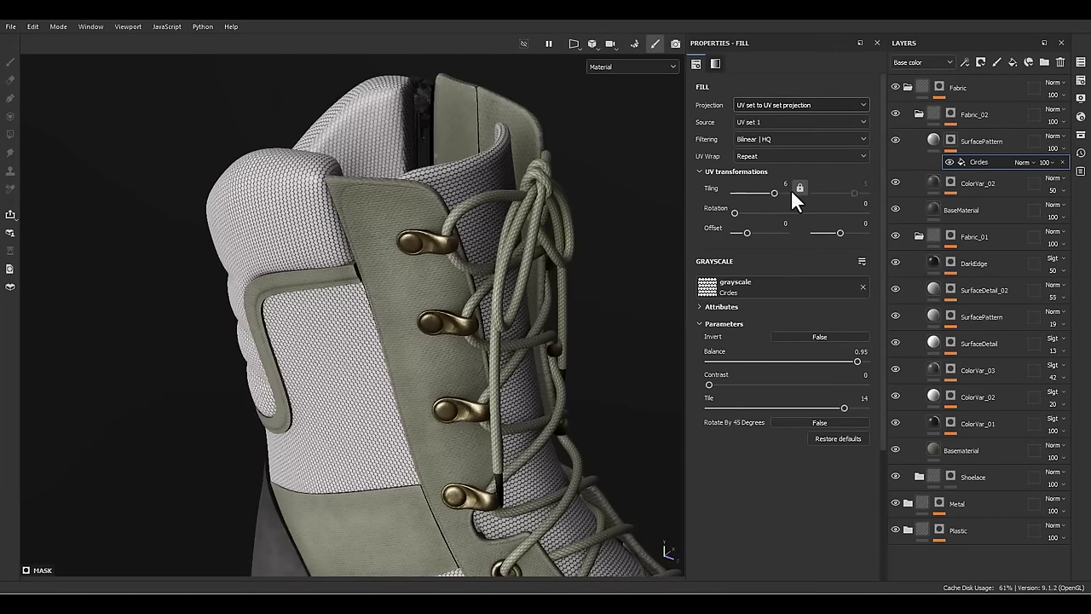
scroll(446, 439, "down", 3)
scroll(496, 536, "up", 3)
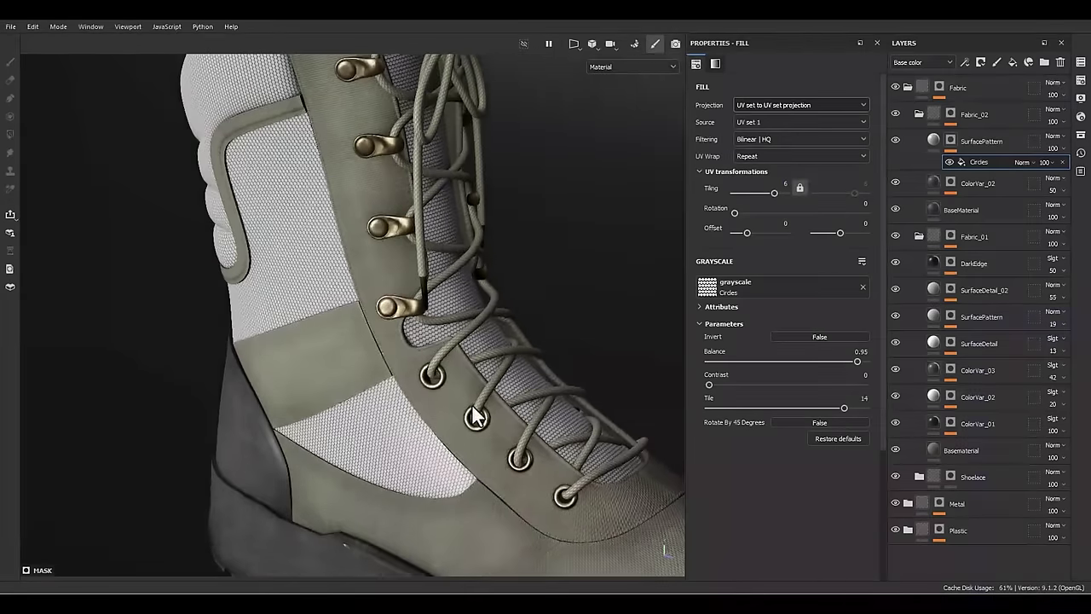
left_click_drag(475, 414, 512, 402, "alt")
- Restrict the Fabric_02 SurfacePattern layer to the color, height and roughness channels
left_click(931, 141)
left_click(931, 141)
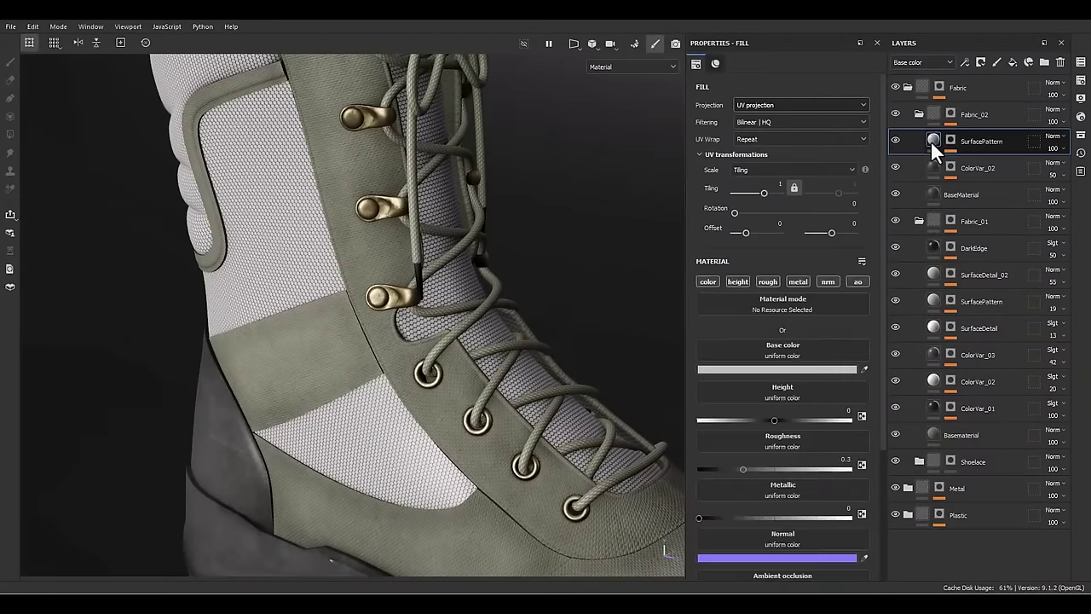
left_click(728, 278, "alt")
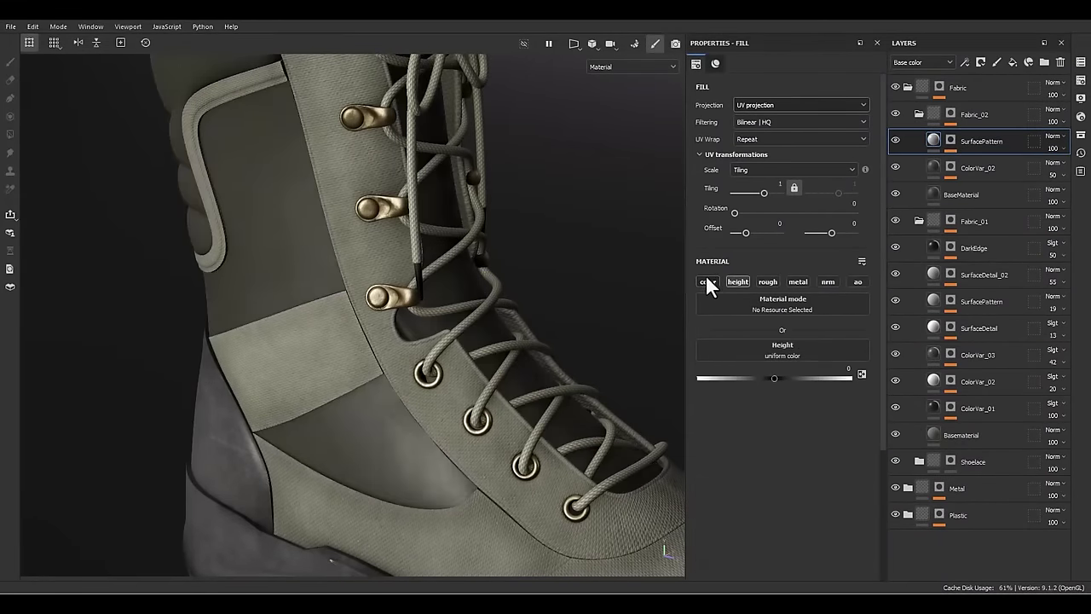
left_click(707, 280, "alt")
left_click(767, 279, "alt")
left_click(737, 278)
left_click(707, 281)
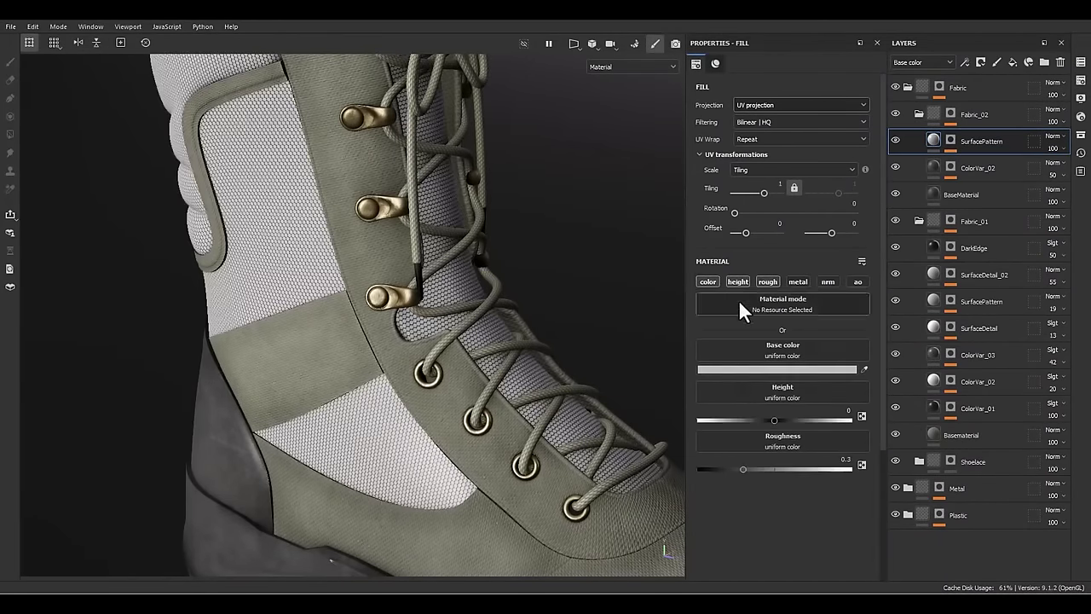
- Set the SurfacePattern base color to hex 727361, and raise its HSV value to about 0.70
left_click_drag(249, 271, 401, 365, "alt")
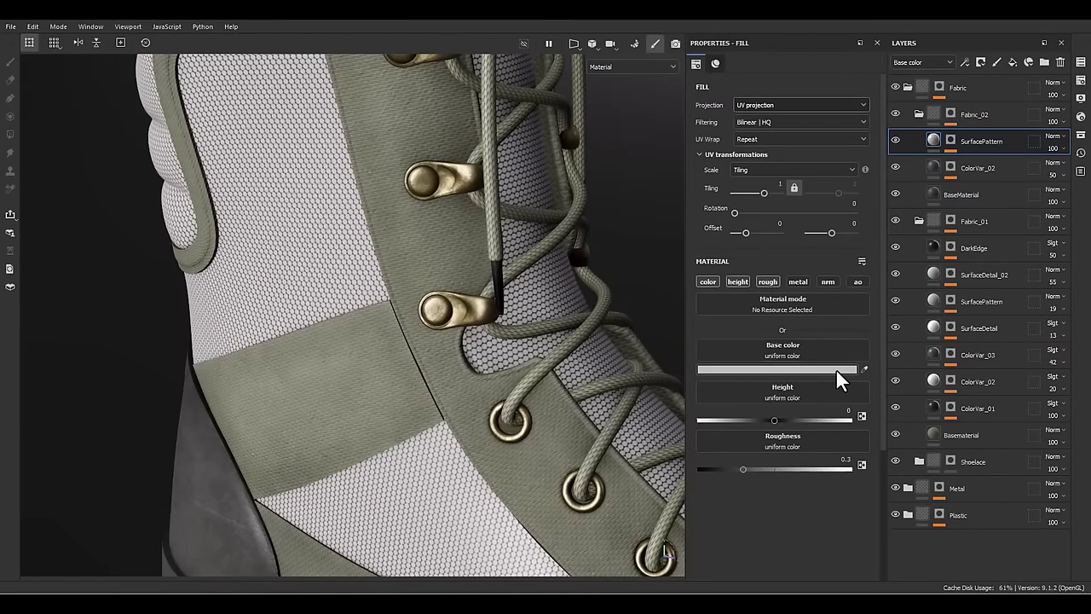
left_click(839, 369)
double_click(635, 375)
type("727361")
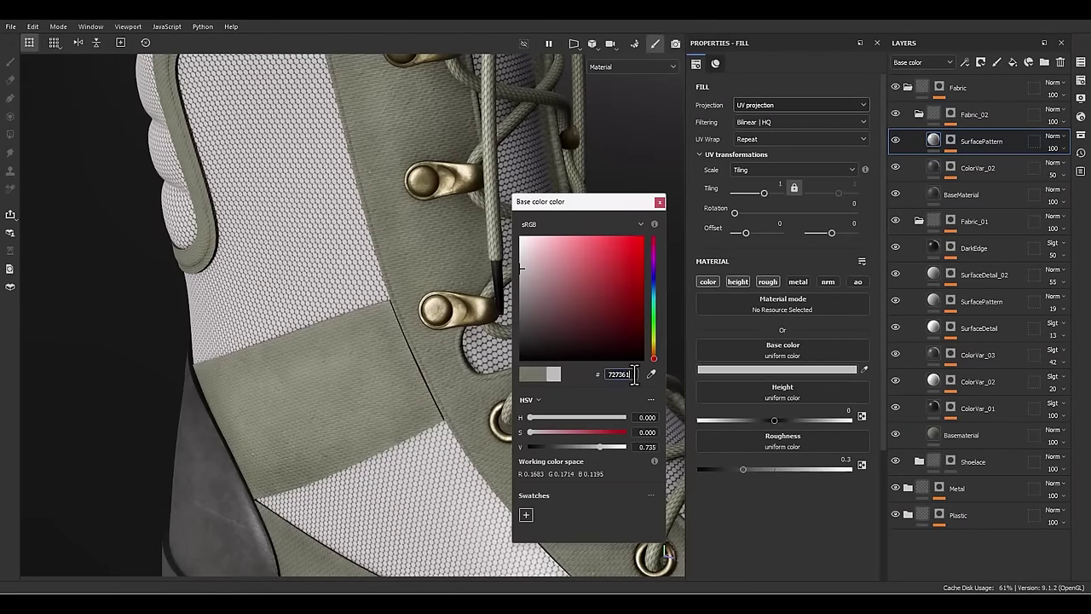
key("Return")
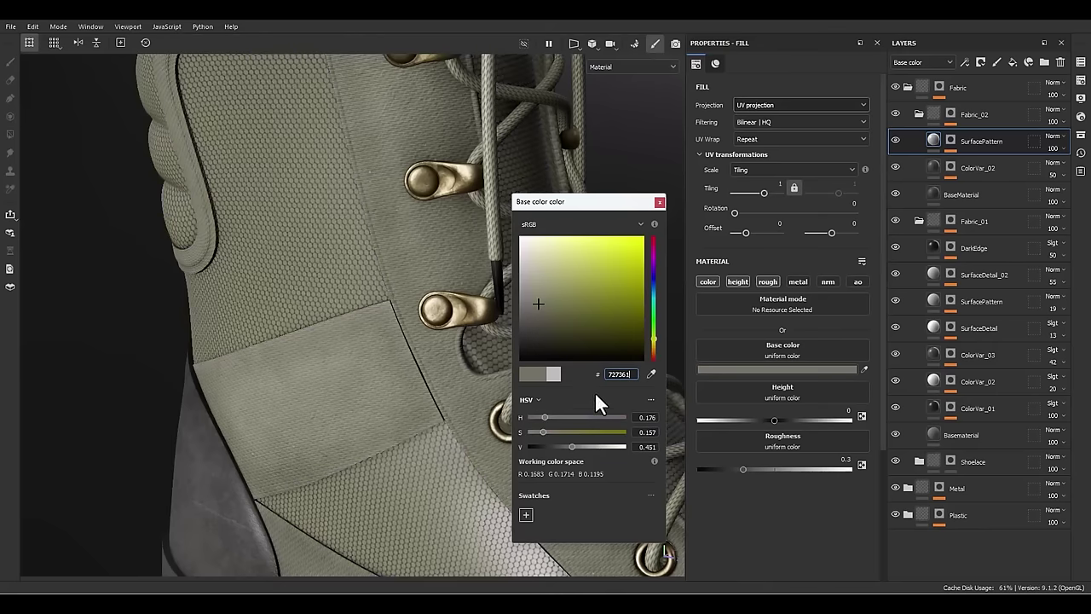
left_click(596, 447)
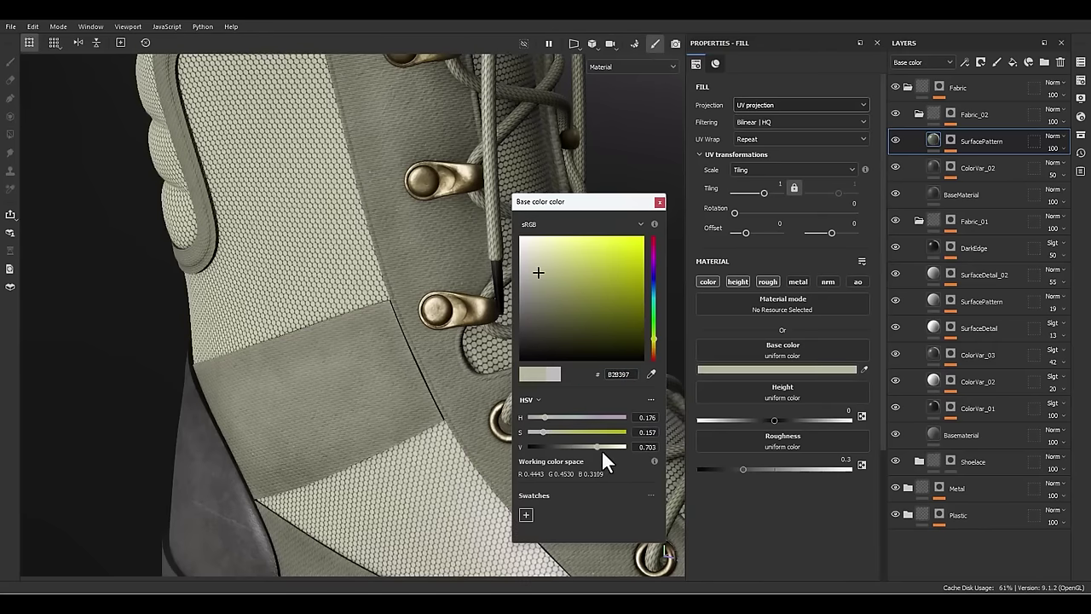
left_click(659, 202)
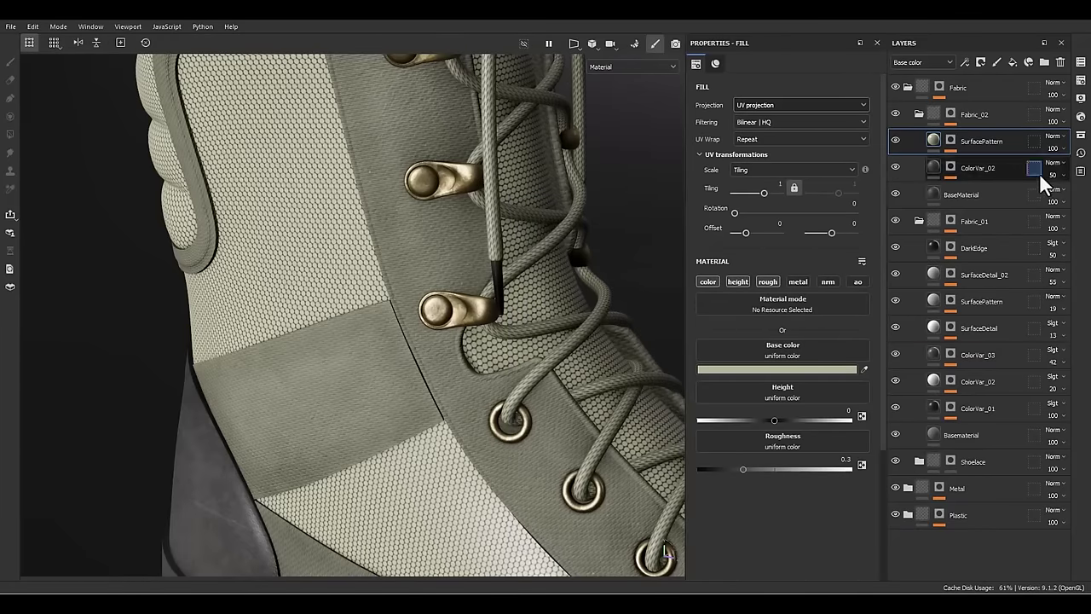
- Reduce the SurfacePattern layer's opacity to 55 and the Circles mask's balance to about 0.33
left_click(1059, 149)
mouse_move(1076, 168)
left_mouse_down()
mouse_move(1053, 168)
mouse_move(1062, 176)
left_mouse_up()
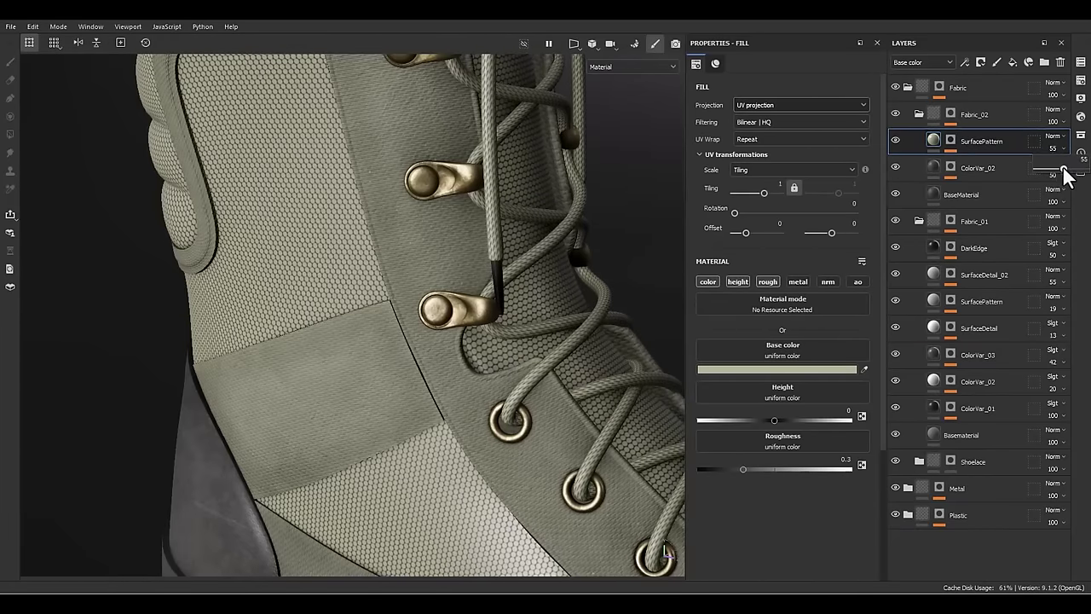
left_click(951, 141)
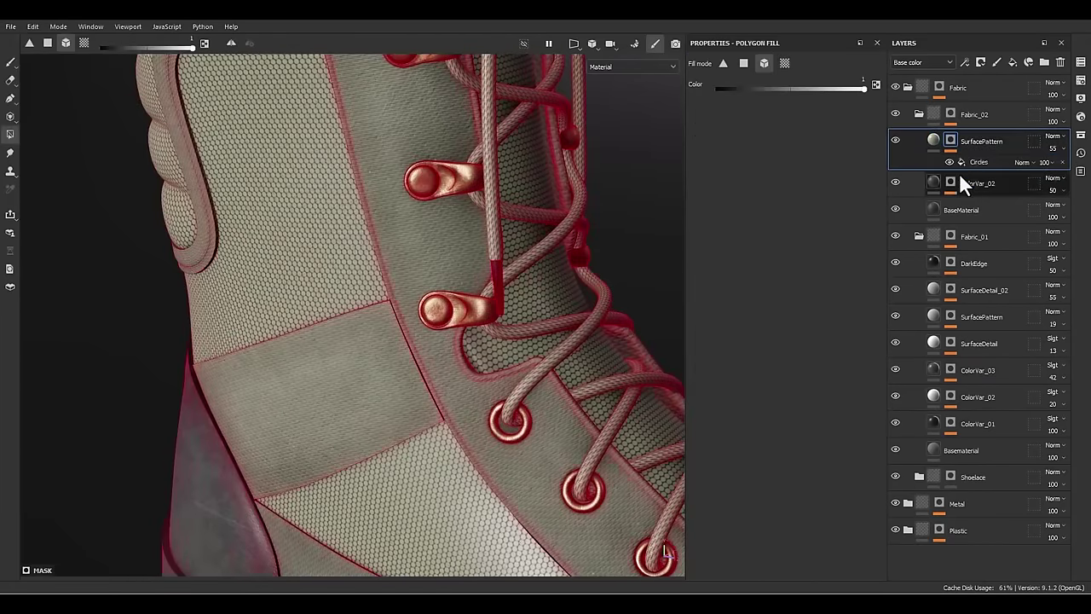
left_click(981, 164)
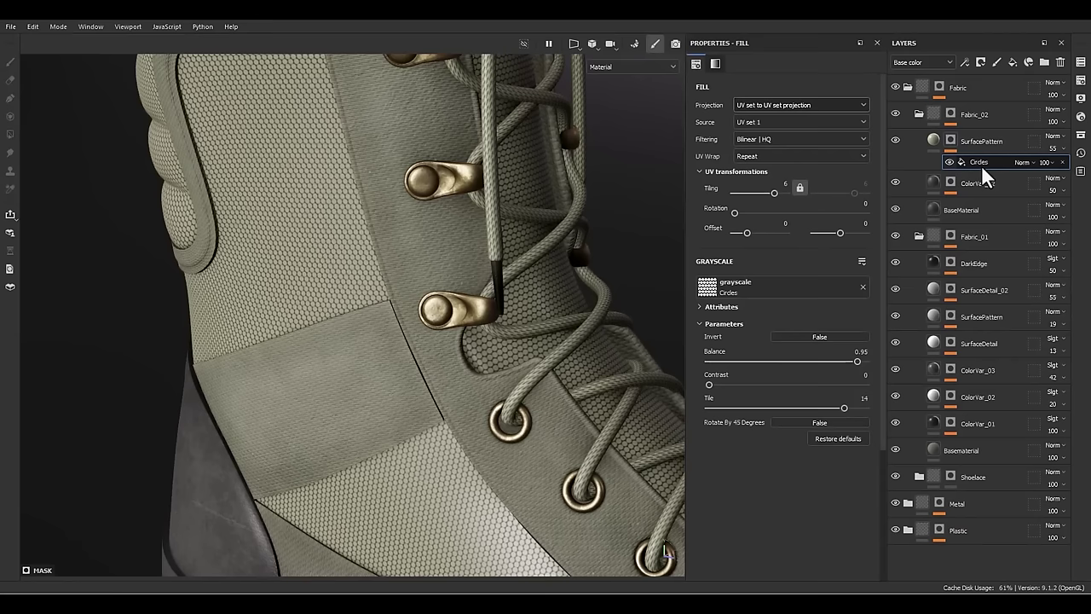
left_click_drag(751, 359, 769, 359)
left_click_drag(769, 359, 759, 362)
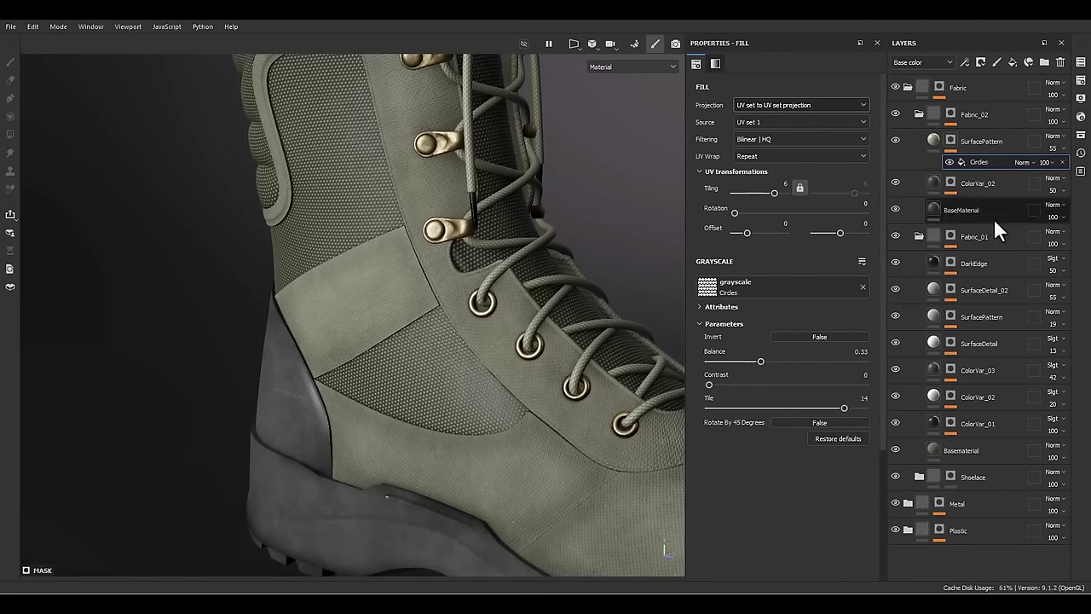
- Lower the SurfacePattern layer's opacity to 21 and fine-tune the Circles balance to about 0.38
left_click(1055, 148)
left_click_drag(1064, 168, 1048, 171)
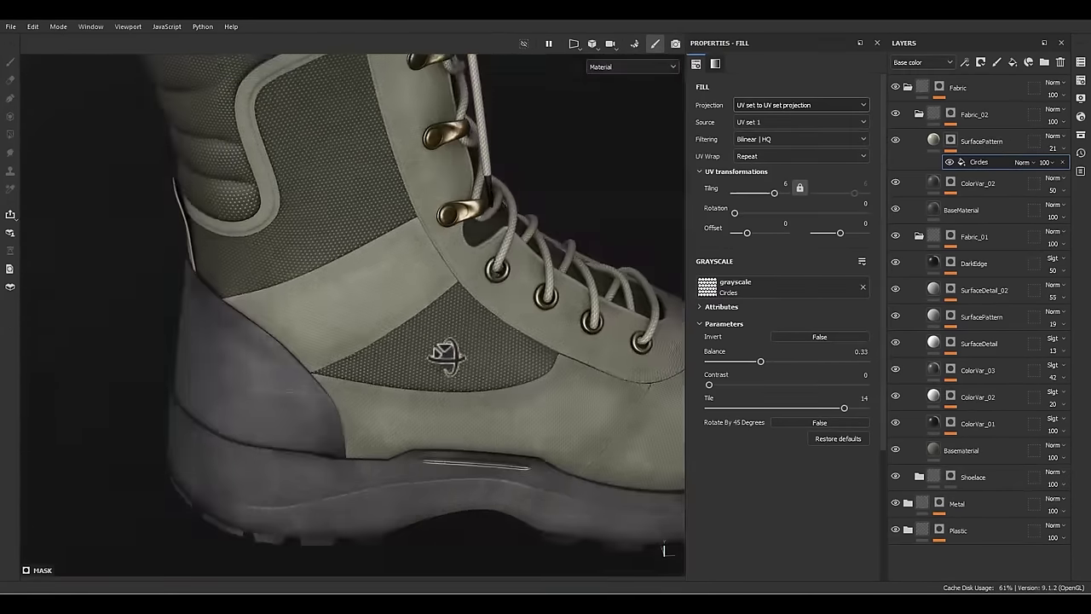
left_click_drag(446, 356, 314, 318, "alt")
scroll(314, 318, "up", 2)
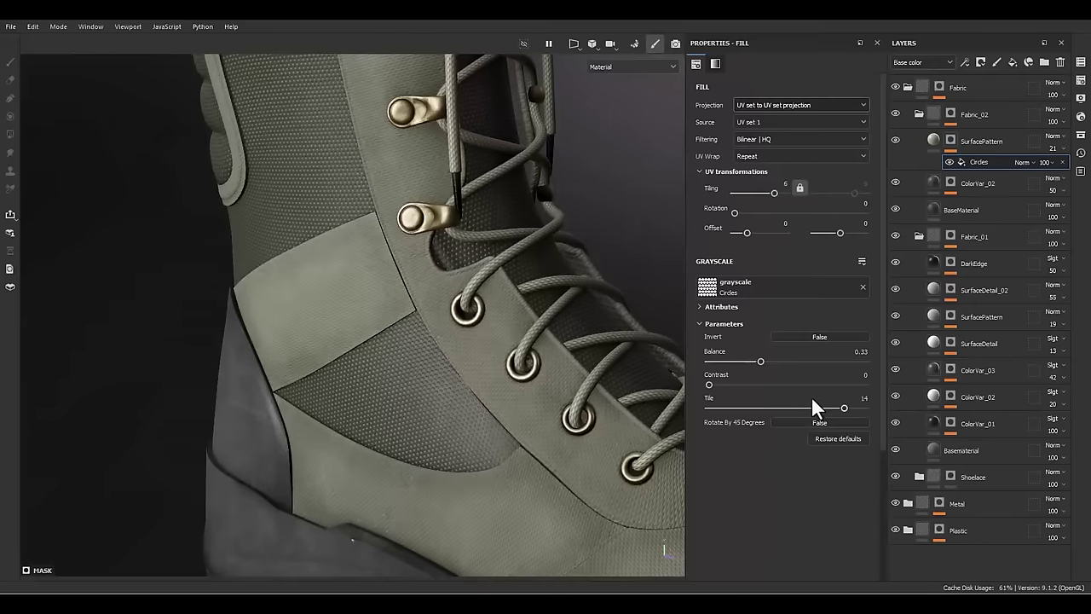
mouse_move(767, 361)
left_mouse_down()
mouse_move(758, 365)
mouse_move(777, 364)
mouse_move(767, 367)
left_mouse_up()
left_click_drag(512, 324, 300, 366, "alt")
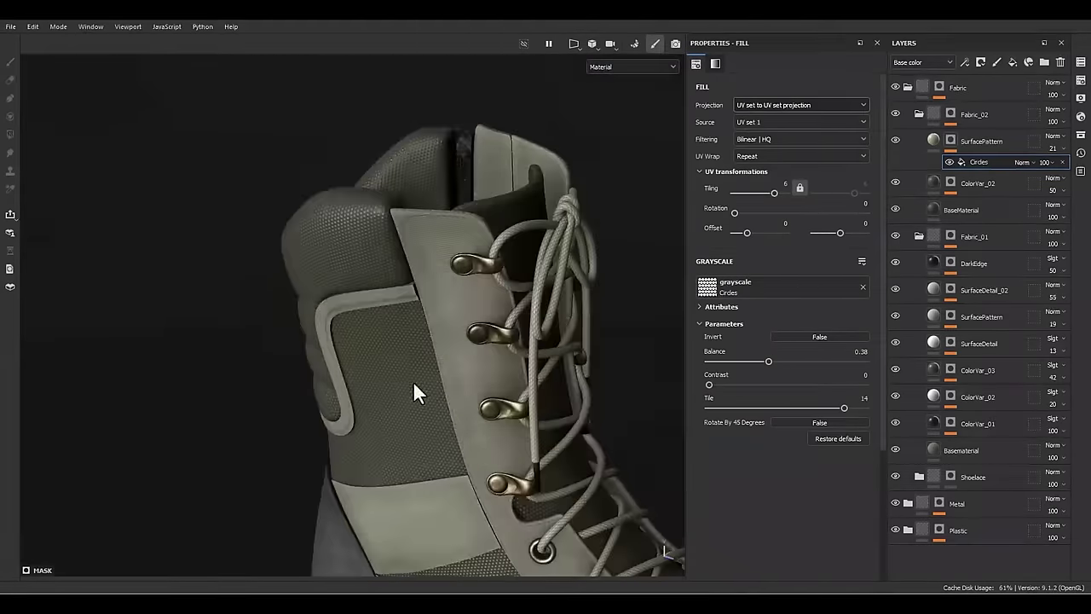
- Set the SurfacePattern layer's roughness to 0.75 and check the side panels up close
middle_click_drag(486, 461, 433, 227, "alt")
scroll(435, 273, "down", 1)
left_click(955, 139)
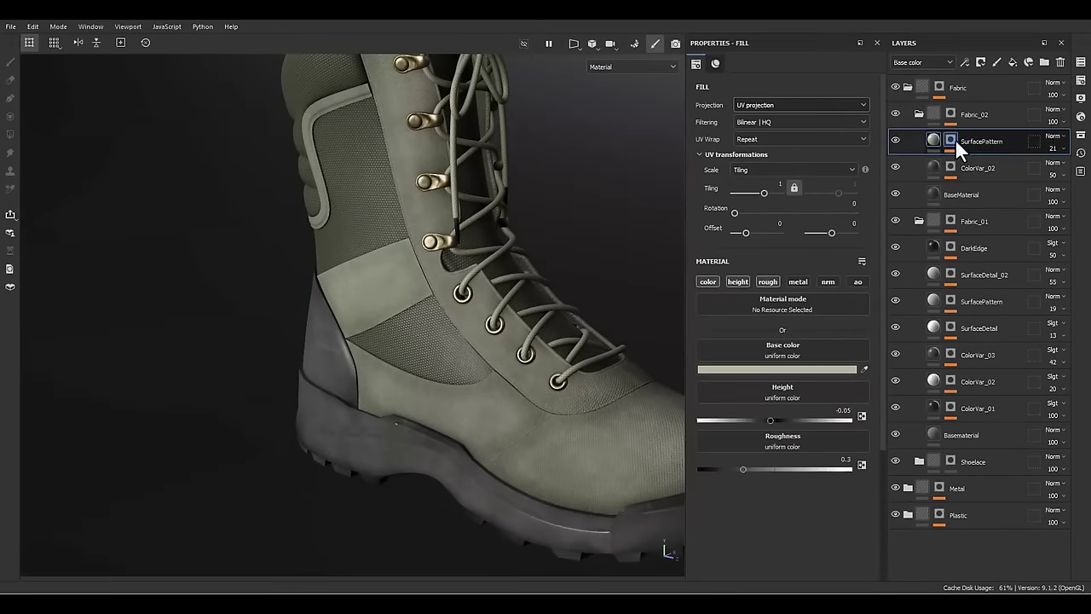
left_click_drag(748, 467, 793, 466)
double_click(832, 460)
type(".75")
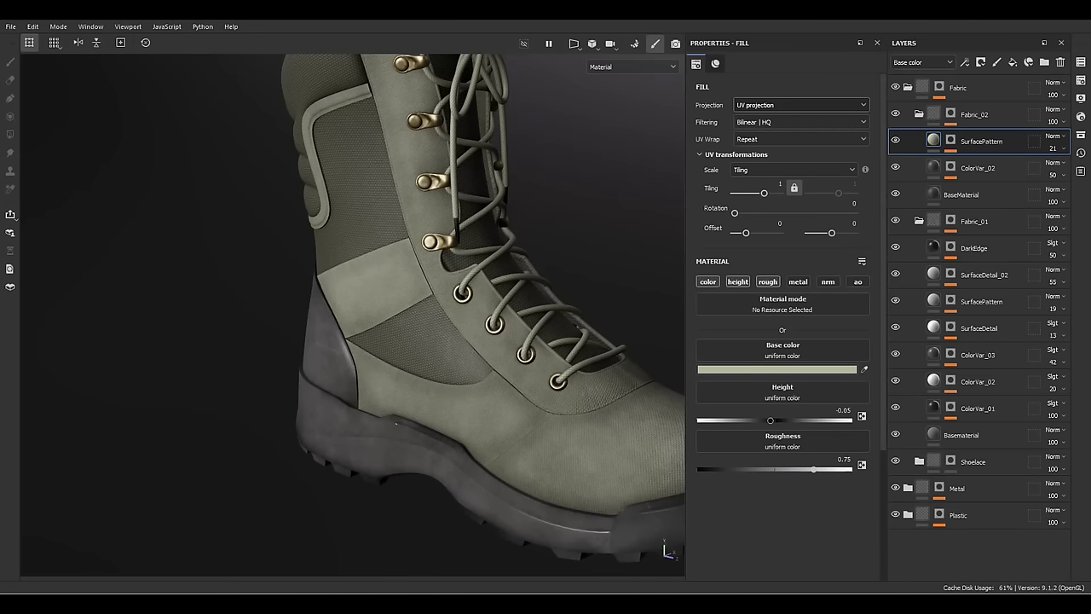
left_click_drag(280, 307, 403, 221, "alt")
right_click_drag(404, 222, 519, 378, "alt")
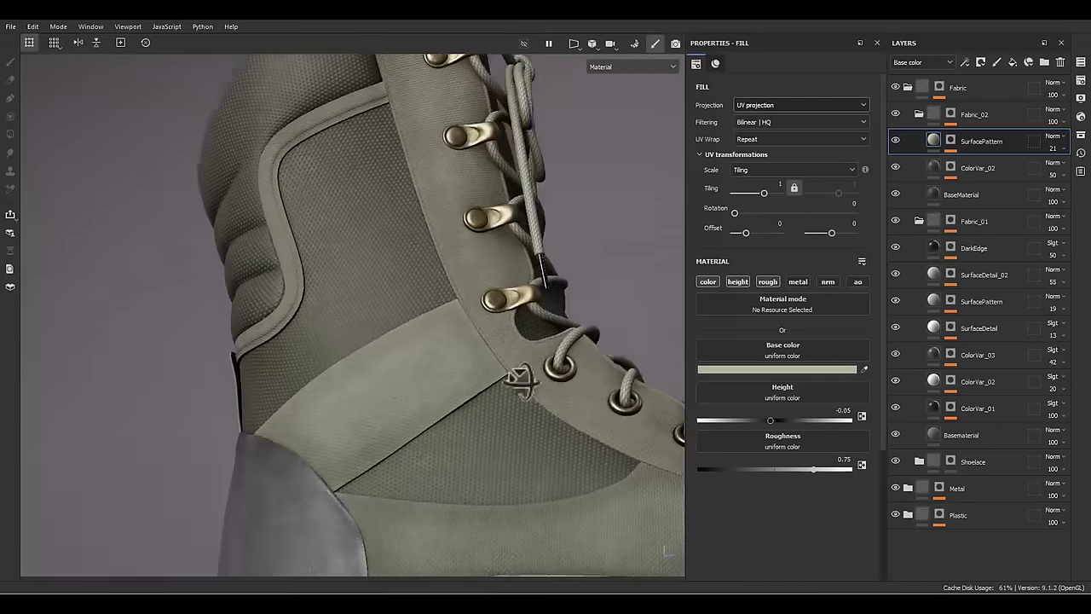
middle_click_drag(519, 378, 501, 348, "alt")
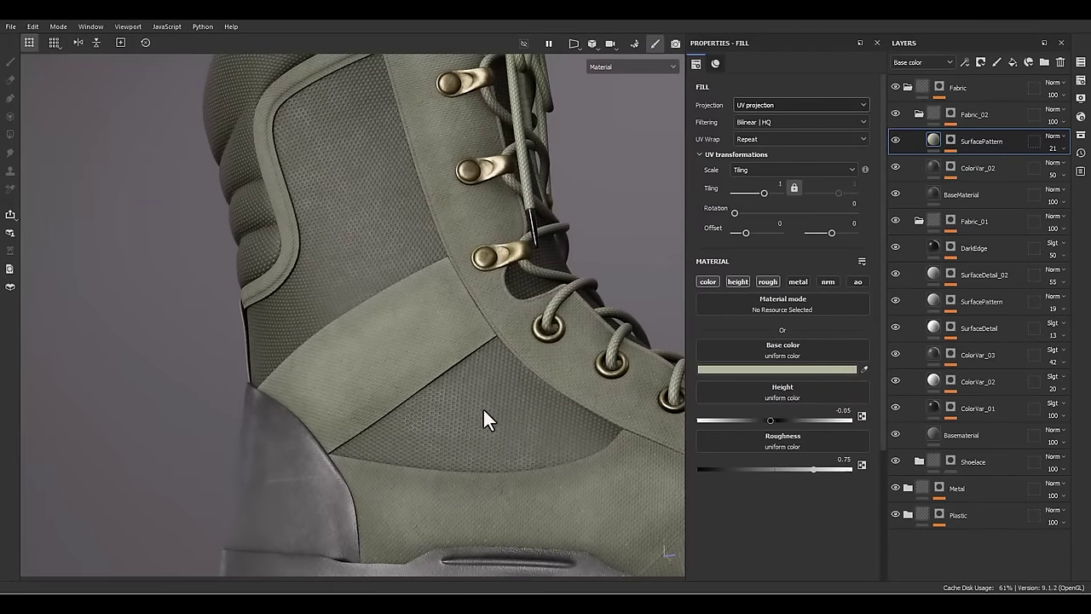
- Add a fill layer above SurfacePattern in the Fabric_02 folder and name it Wrinkles
left_click(1017, 65)
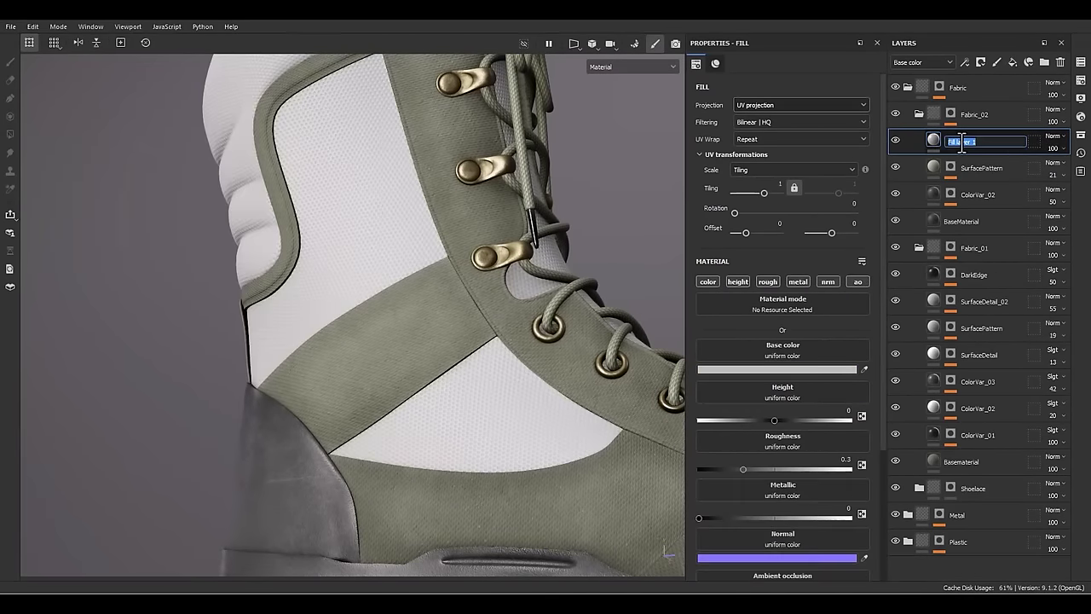
type("Wrinkles")
key("Return")
- Add a black mask to Fabric_02's Wrinkles layer and drive it with an Inflate Shrinkwrap generator
right_click(962, 141)
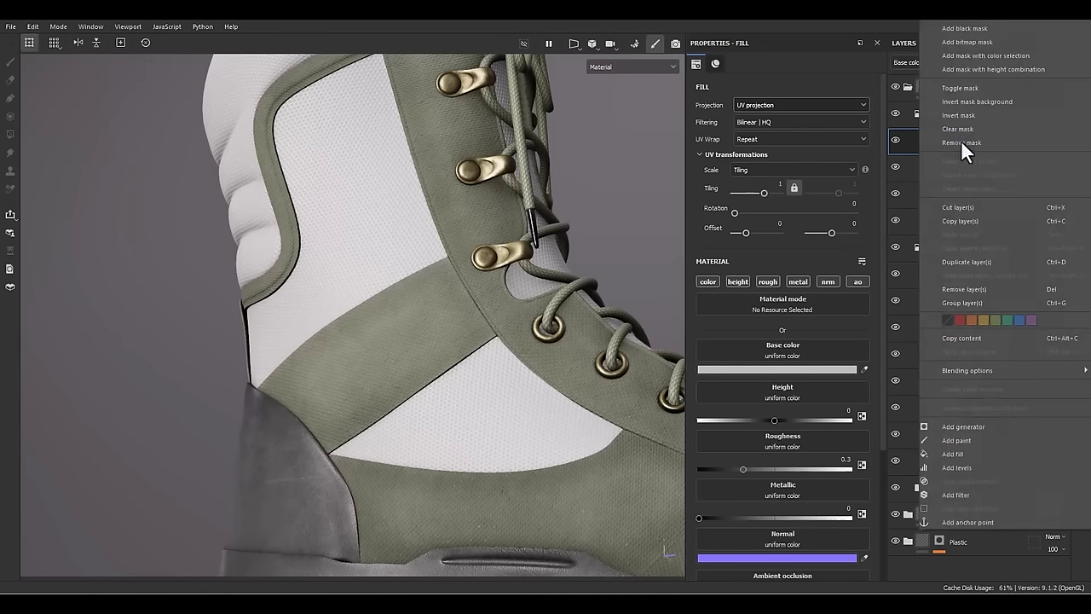
left_click(961, 32)
right_click(963, 161)
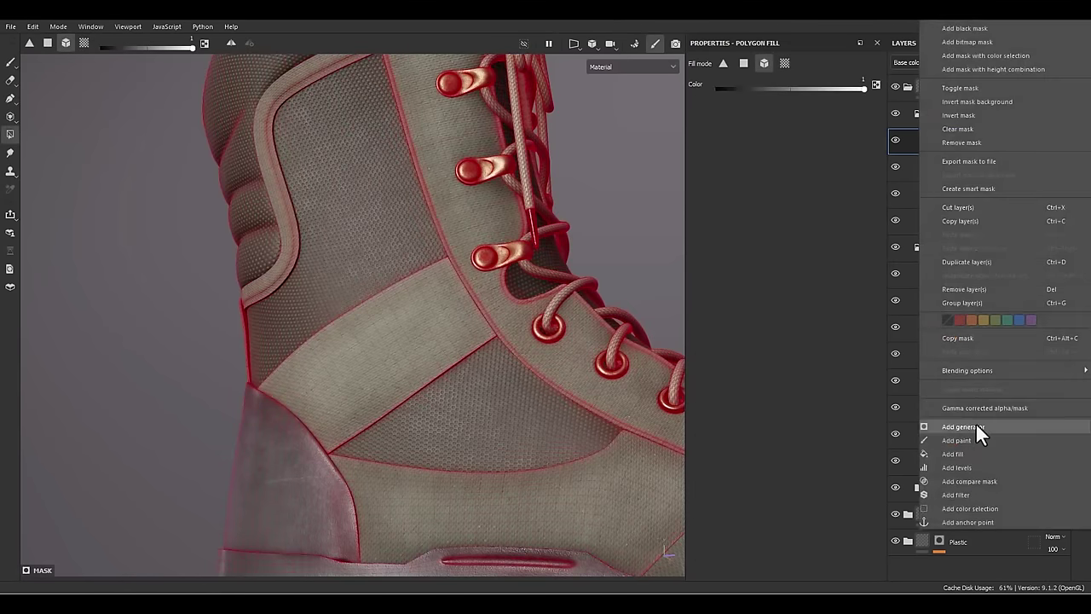
left_click(974, 426)
left_click(783, 94)
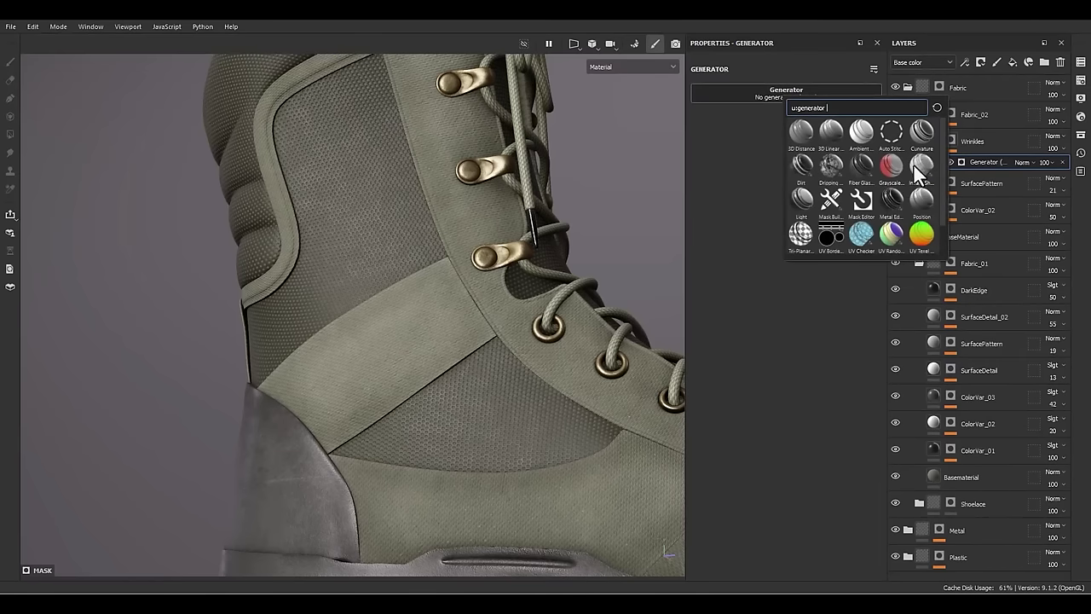
mouse_move(926, 177)
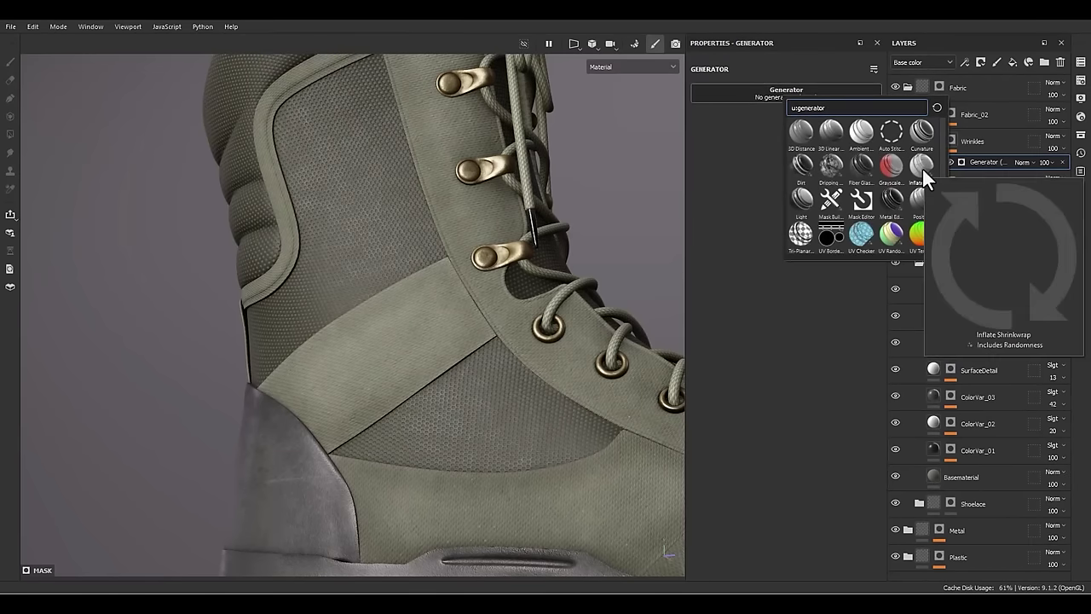
left_click(926, 176)
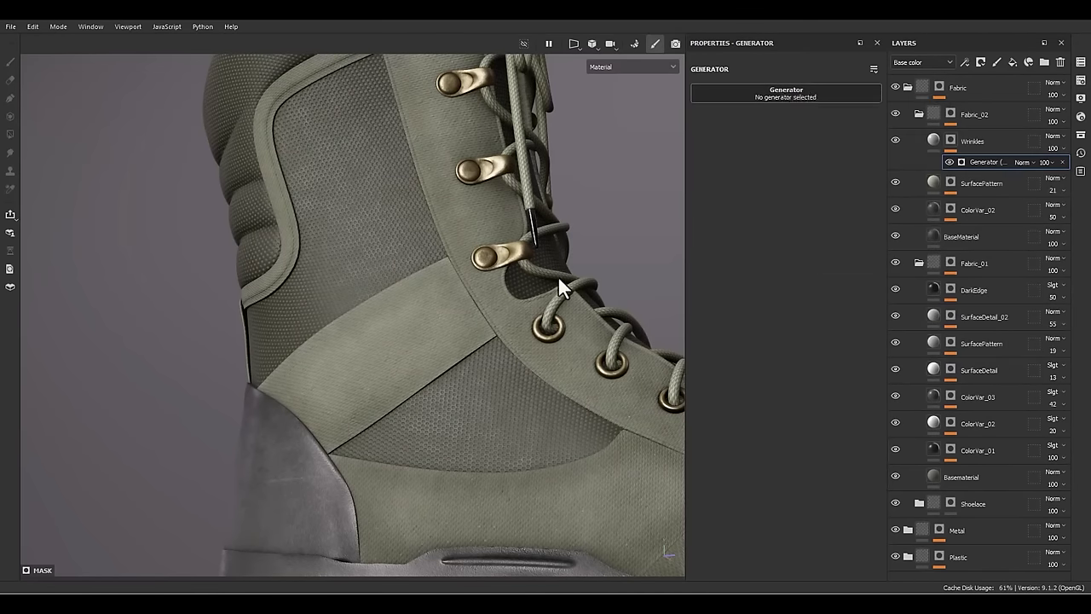
left_click_drag(500, 312, 460, 358, "alt")
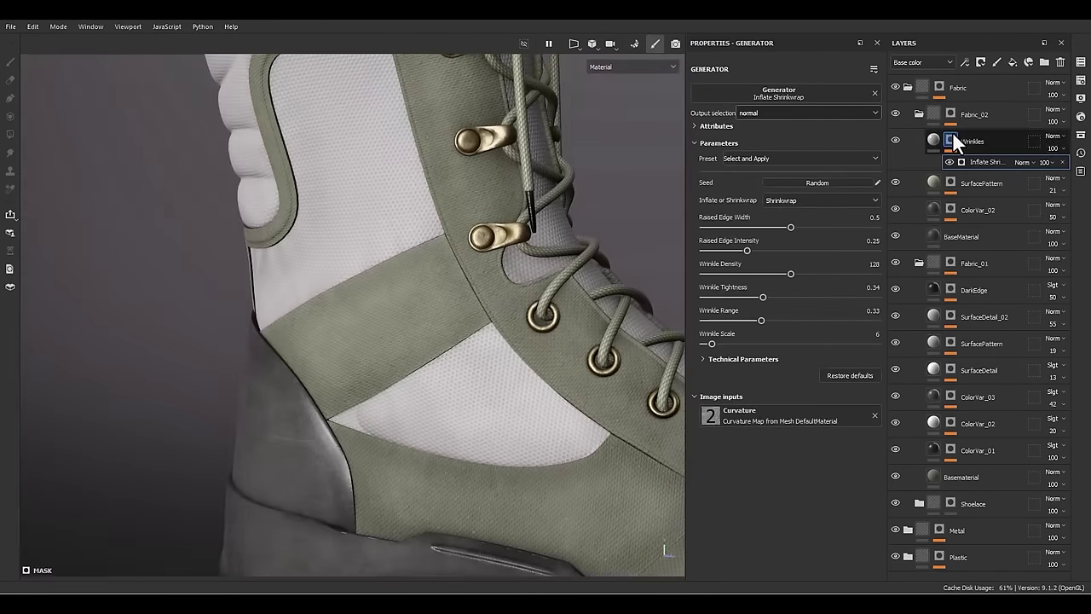
- Preview the Wrinkles mask on the boot and apply the Tight preset to the Inflate Shrinkwrap generator
left_click(952, 135, "alt")
mouse_move(512, 315)
left_mouse_down("alt")
mouse_move(449, 317)
mouse_move(520, 314)
left_mouse_up("alt")
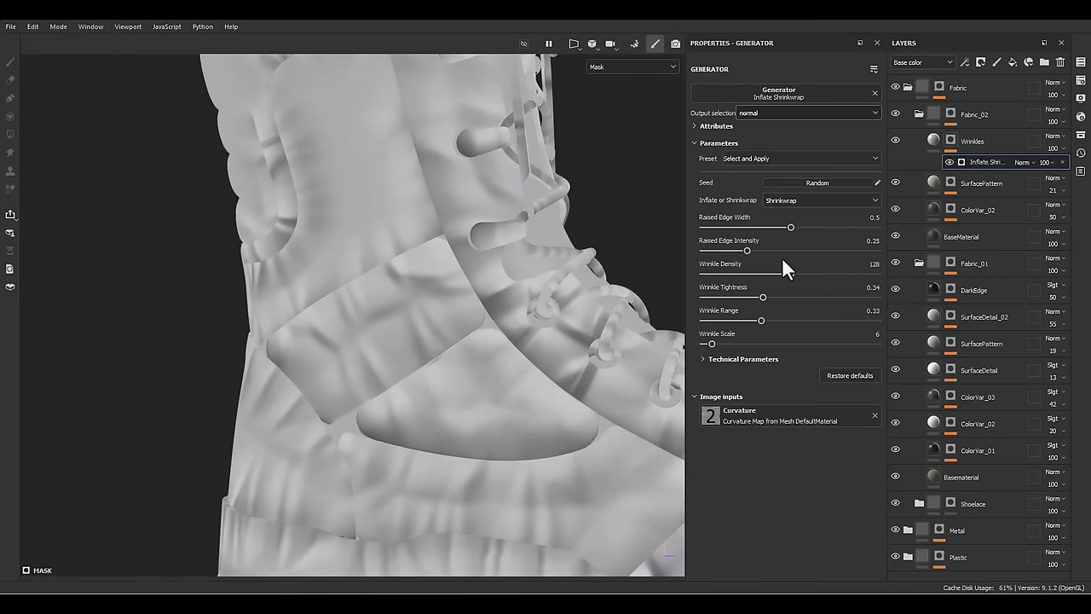
left_click(754, 160)
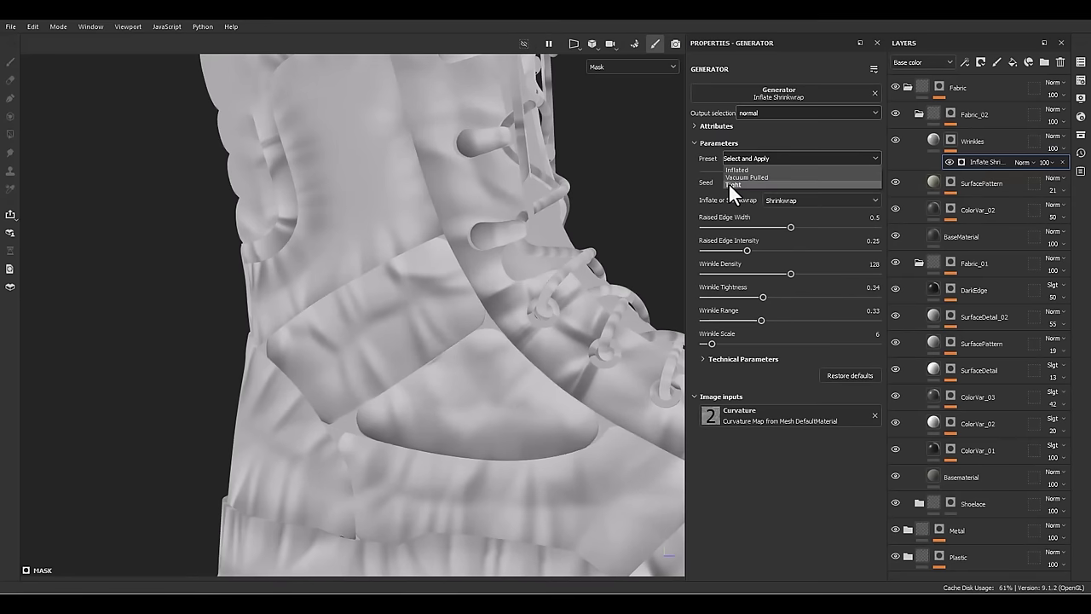
left_click(731, 184)
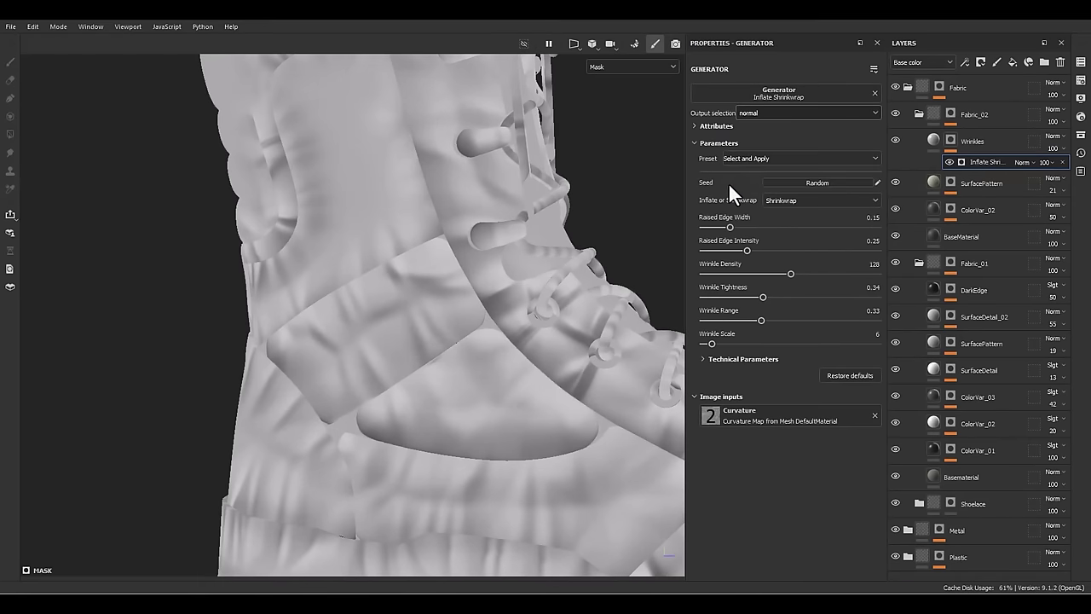
- Limit Fabric_02's Wrinkles layer to the height channel and set its height to about 0.38
left_click(931, 140)
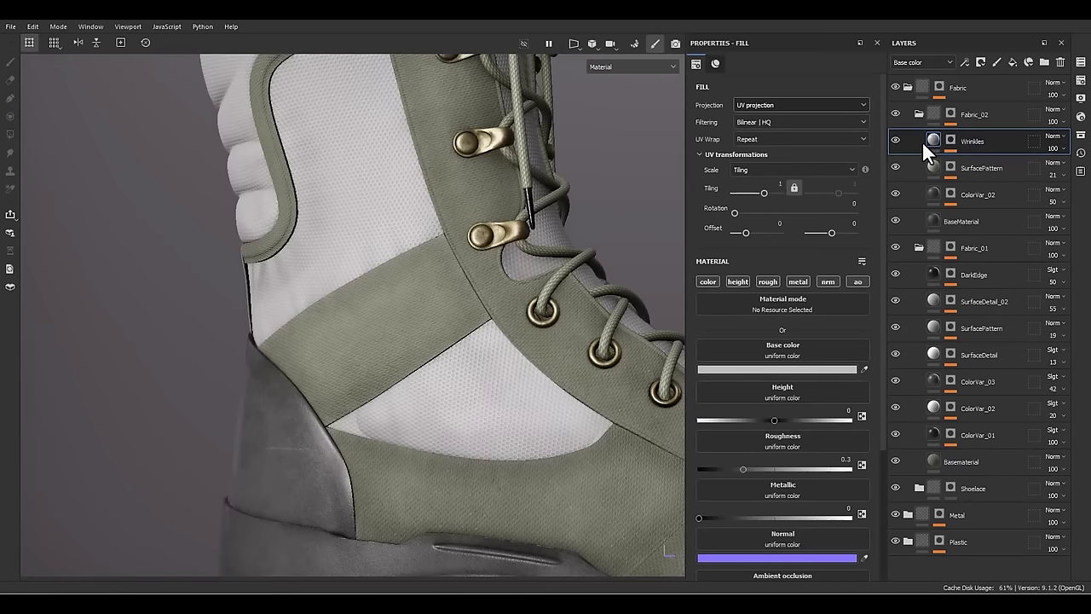
left_click(738, 282)
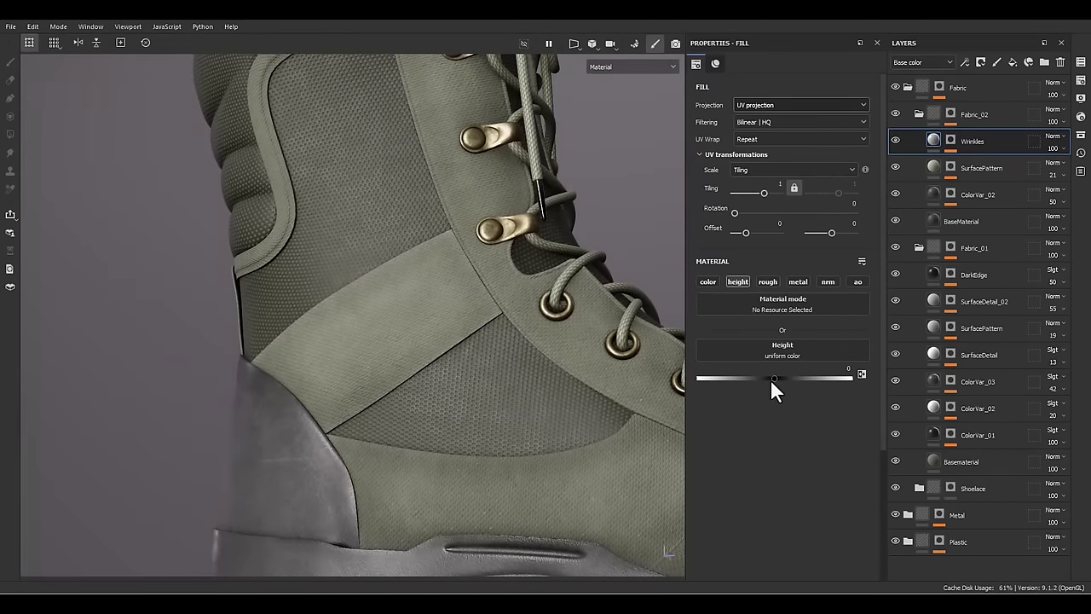
left_click_drag(774, 379, 804, 376)
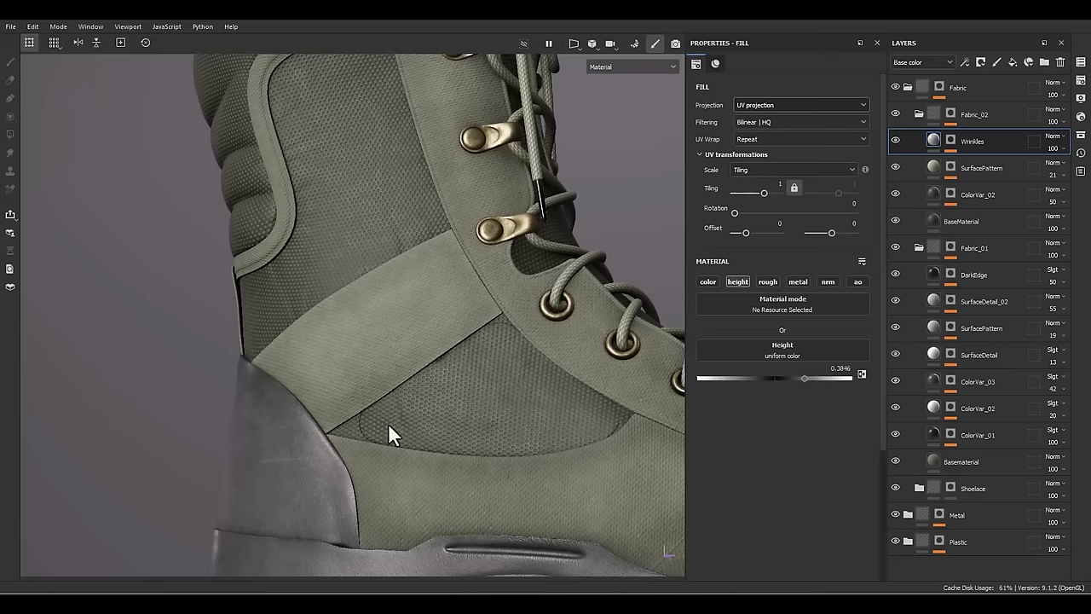
scroll(392, 424, "down", 3)
left_click_drag(438, 336, 680, 385, "alt")
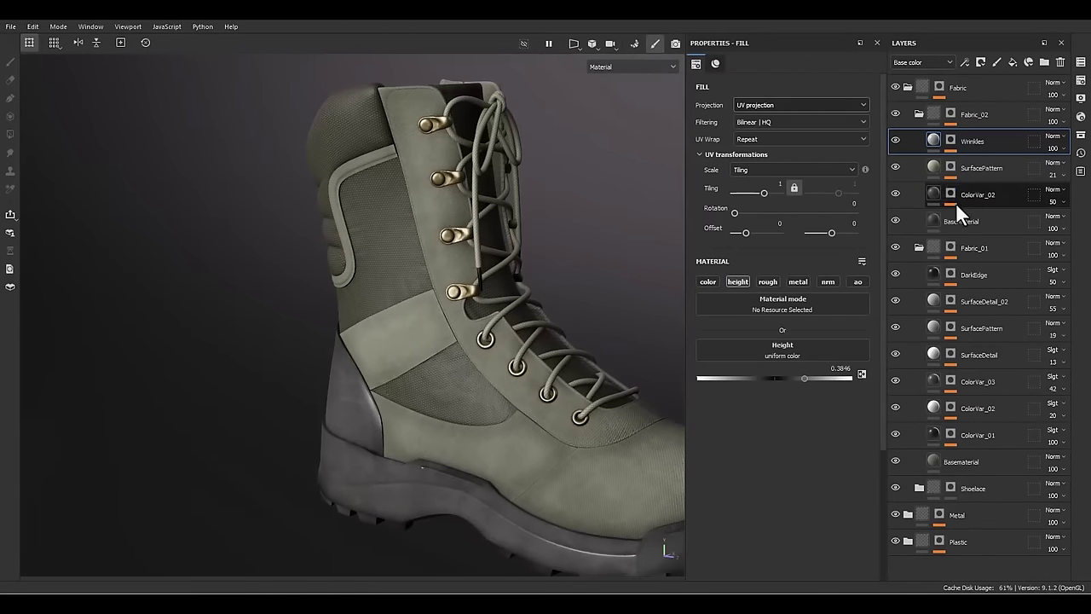
- Add a fill layer above DarkEdge in the Fabric_01 folder and name it Wrinkles
left_click(977, 273)
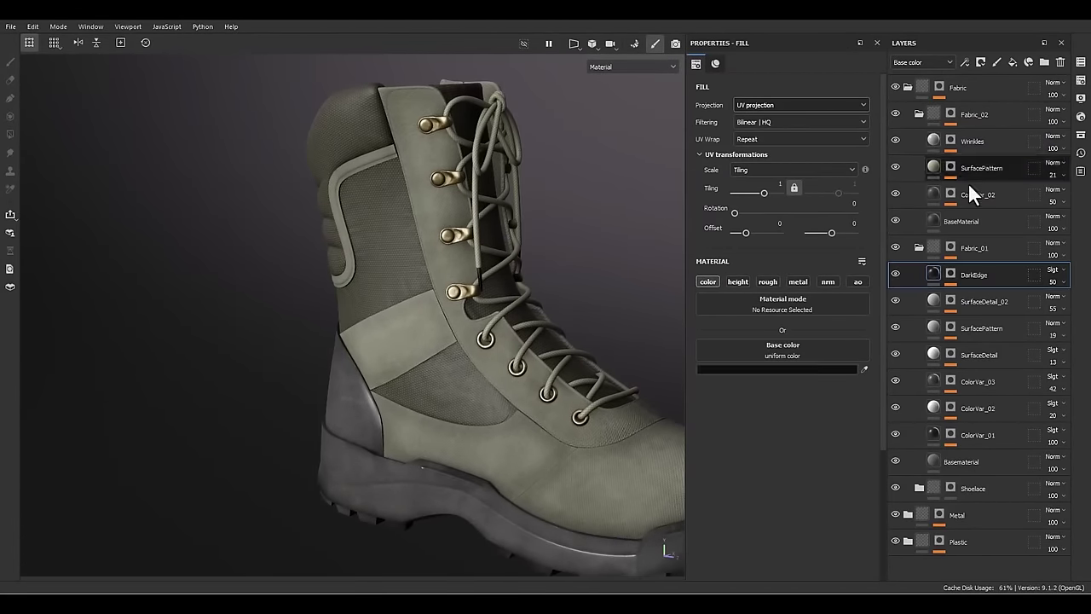
left_click(1015, 64)
double_click(955, 270)
type("W")
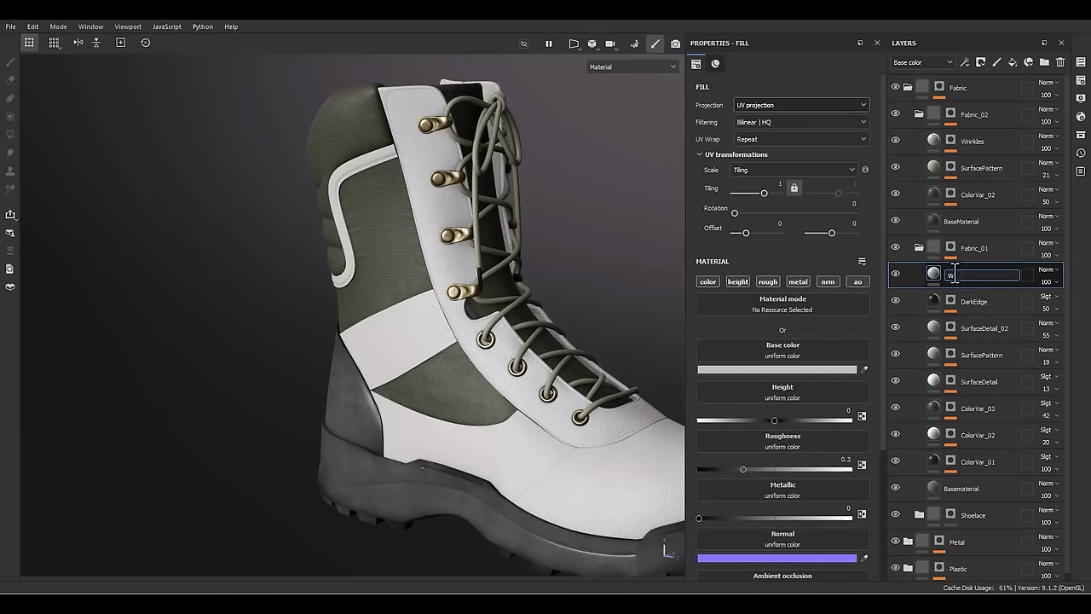
type("rinkles")
key("Return")
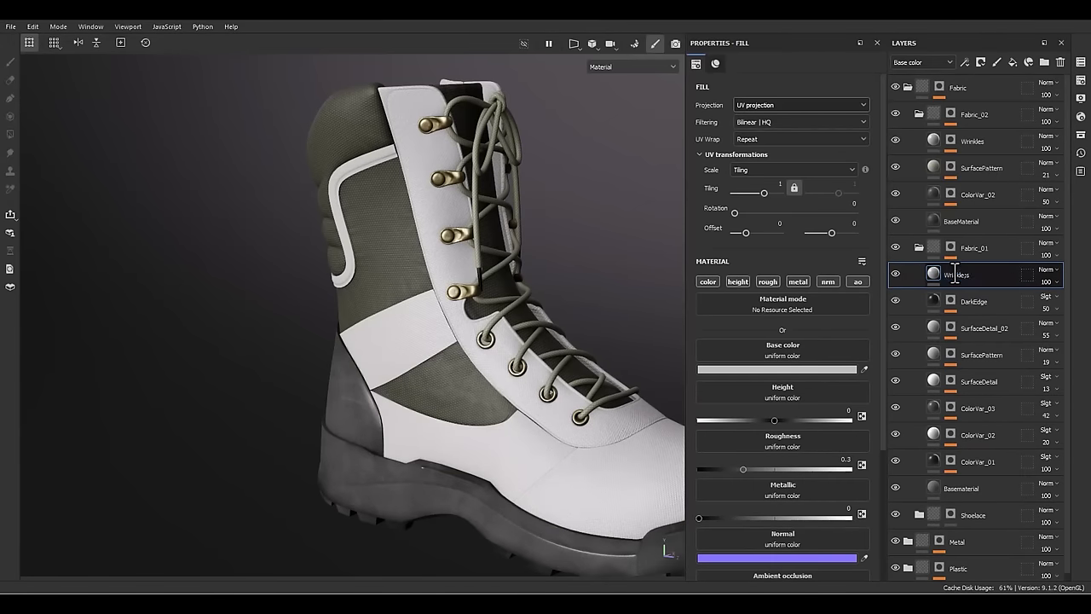
double_click(960, 274)
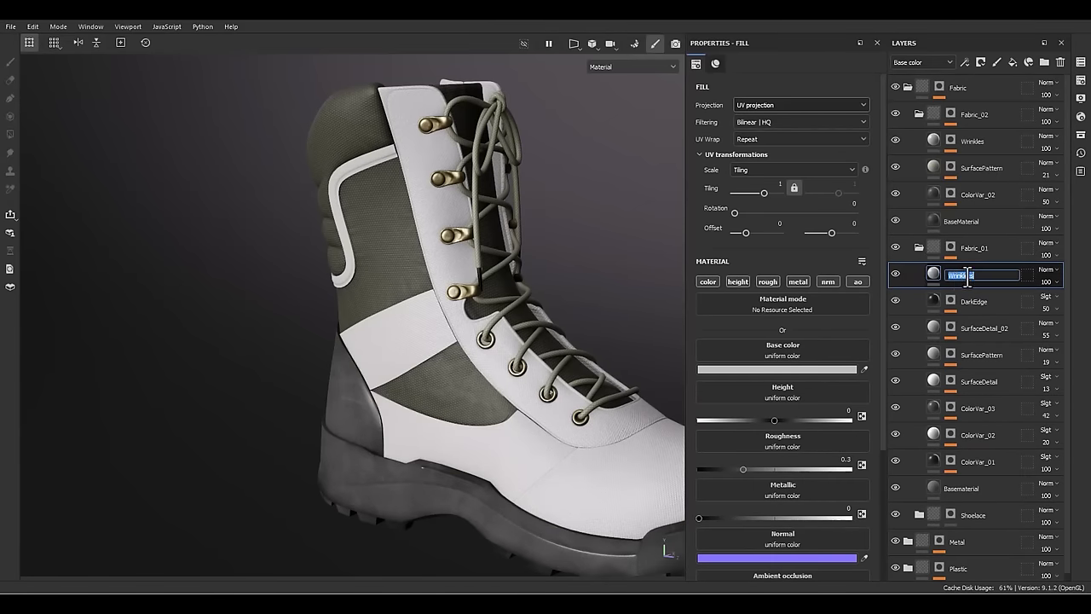
left_click_drag(967, 276, 973, 278)
type("s")
key("Return")
- Add a black mask to Fabric_01's Wrinkles layer and give the mask a fill using the Creases Soft texture
right_click(971, 283)
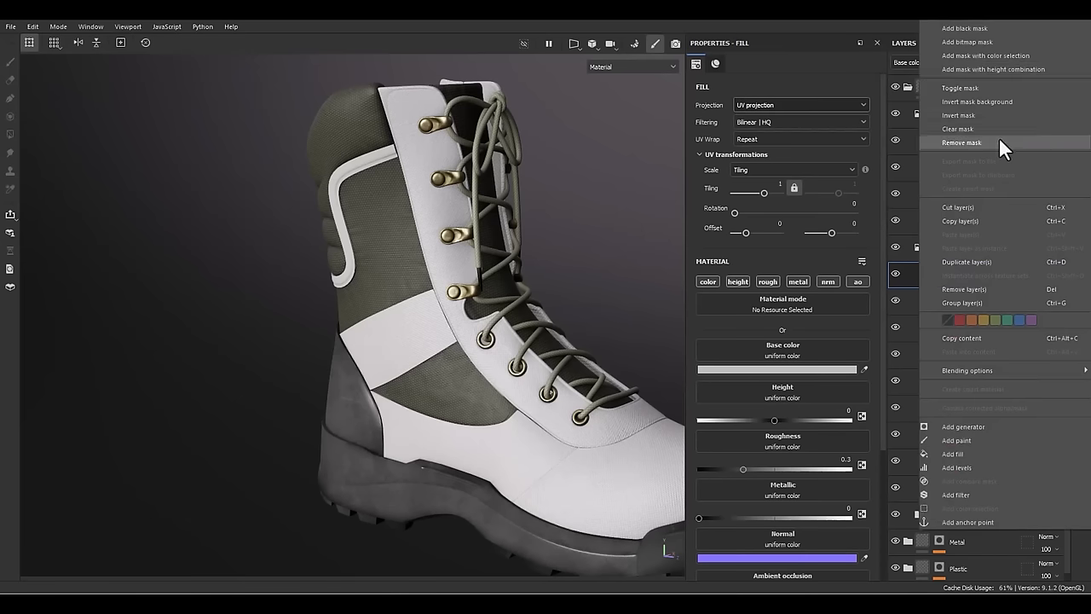
left_click(973, 30)
right_click(956, 271)
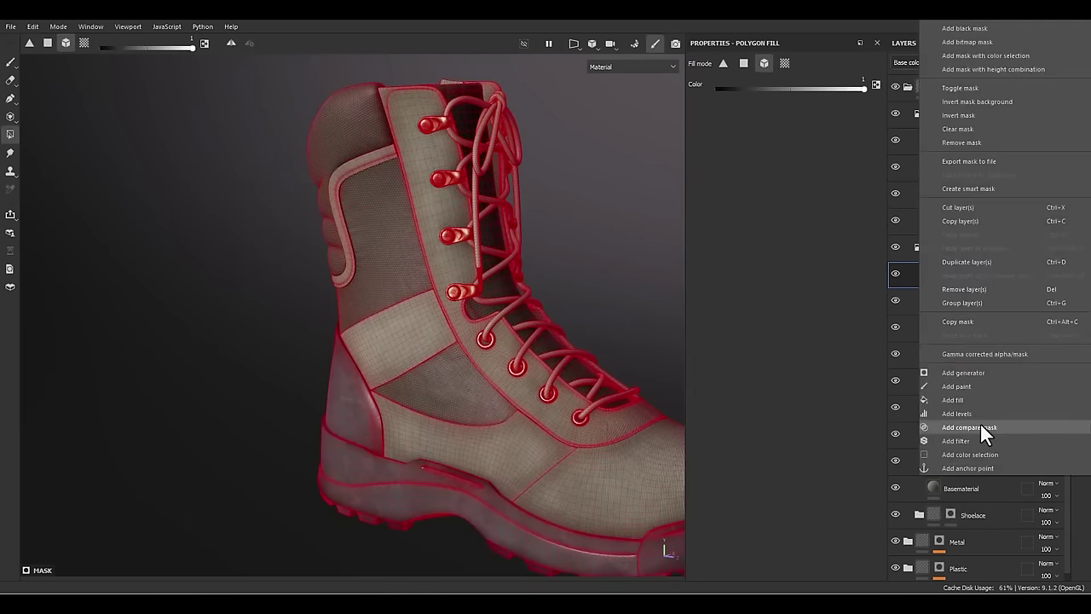
left_click(971, 396)
left_click(774, 280)
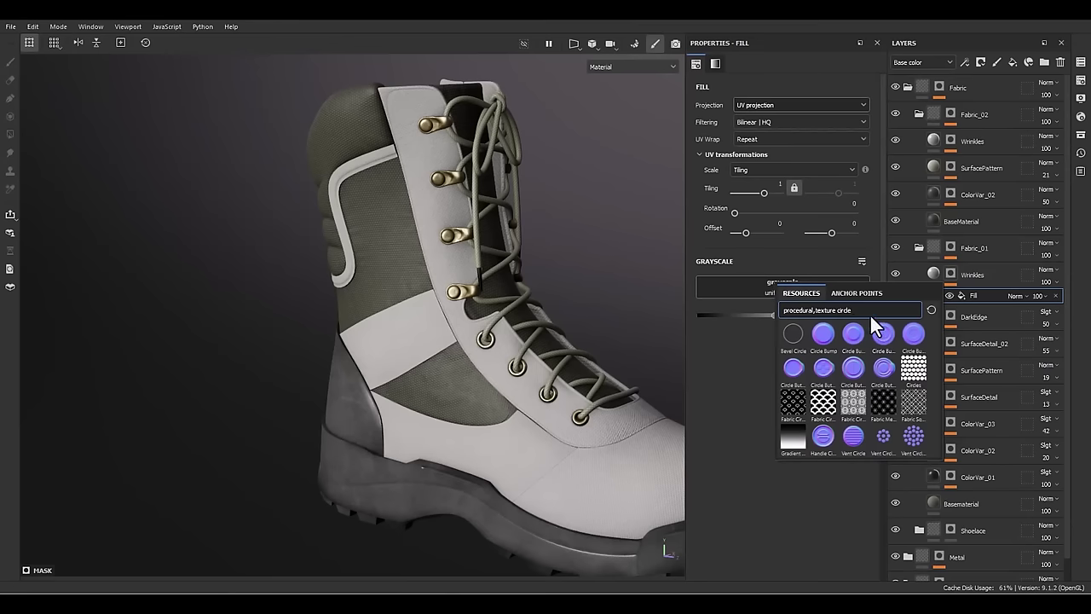
type("crea")
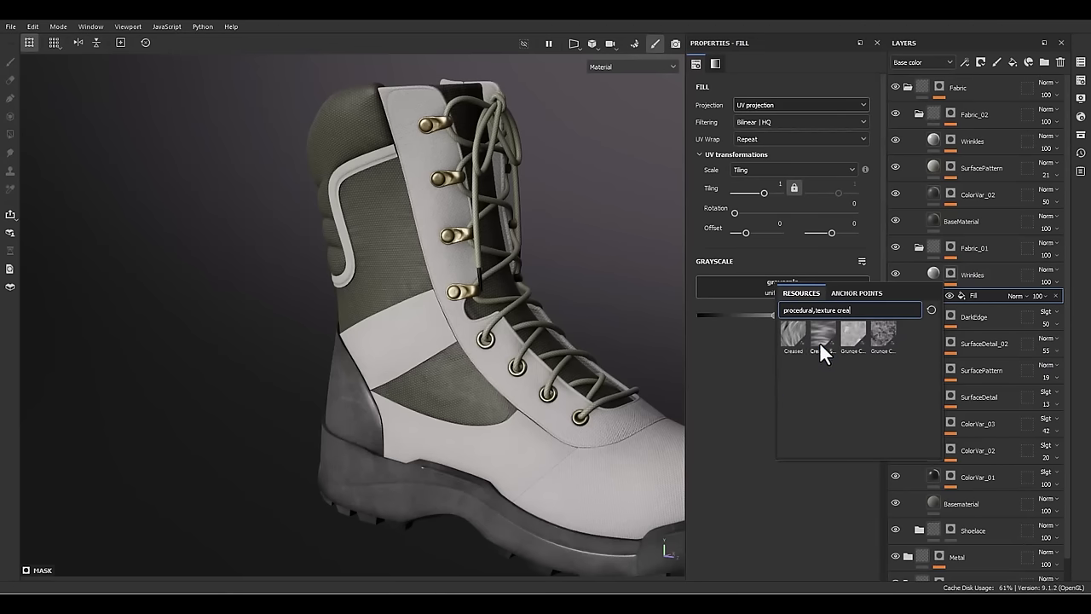
left_click(822, 334)
middle_click_drag(491, 418, 504, 395, "alt")
left_click_drag(504, 395, 580, 359, "alt")
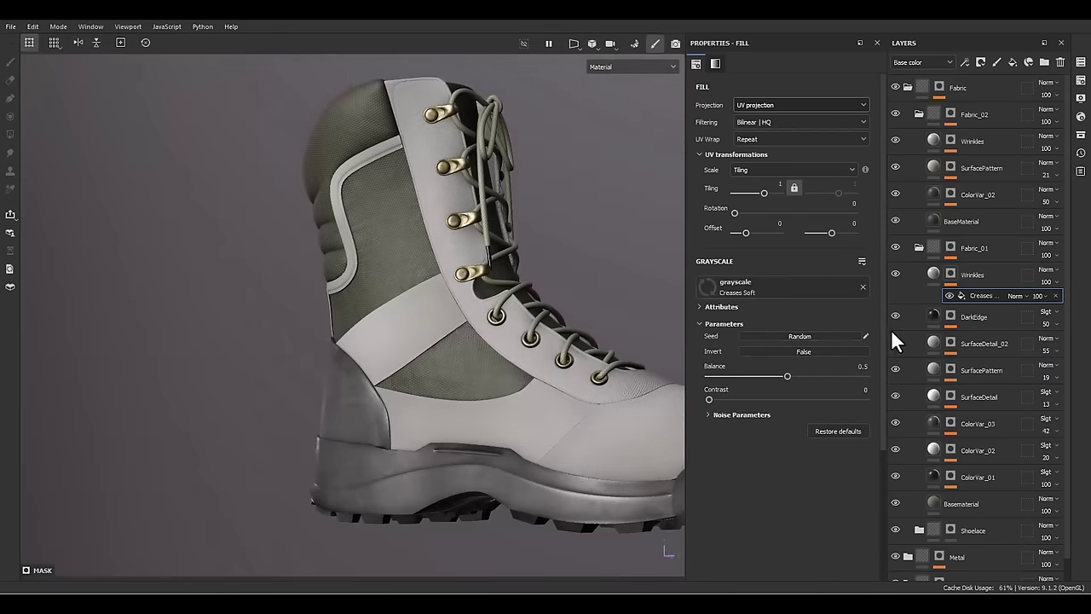
- Preview the Creases Soft mask on the boot and set its tiling to 5
left_click(952, 274, "alt")
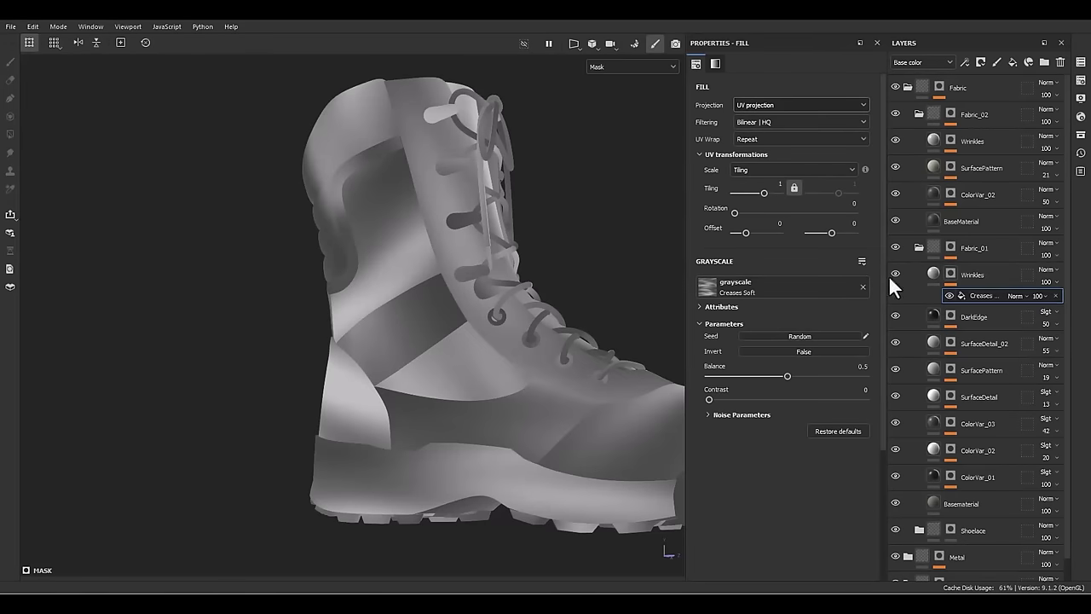
left_click_drag(764, 193, 776, 195)
double_click(772, 184)
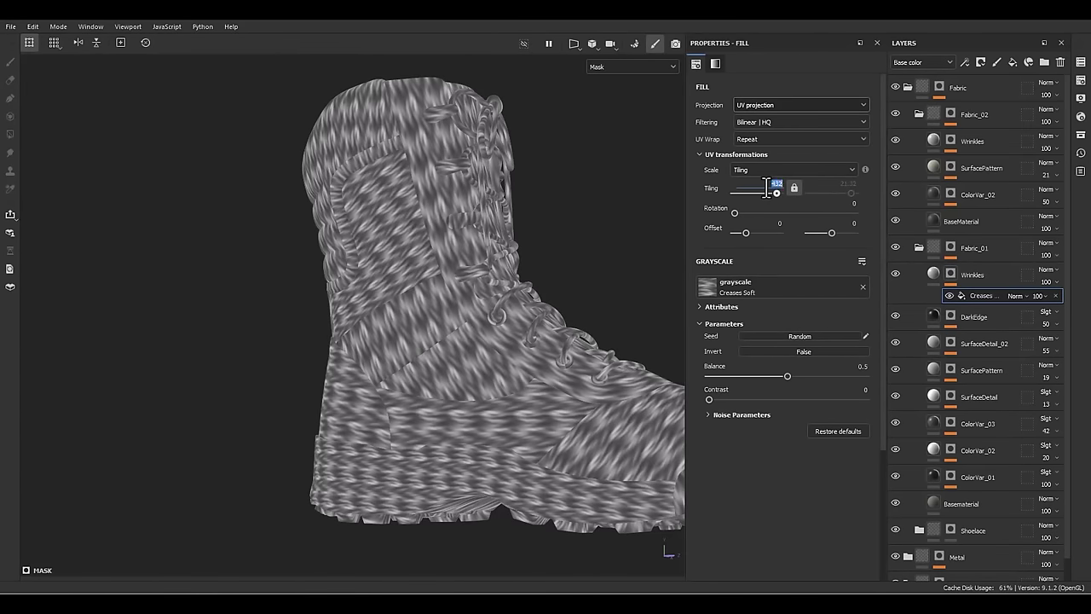
type("3")
key("Return")
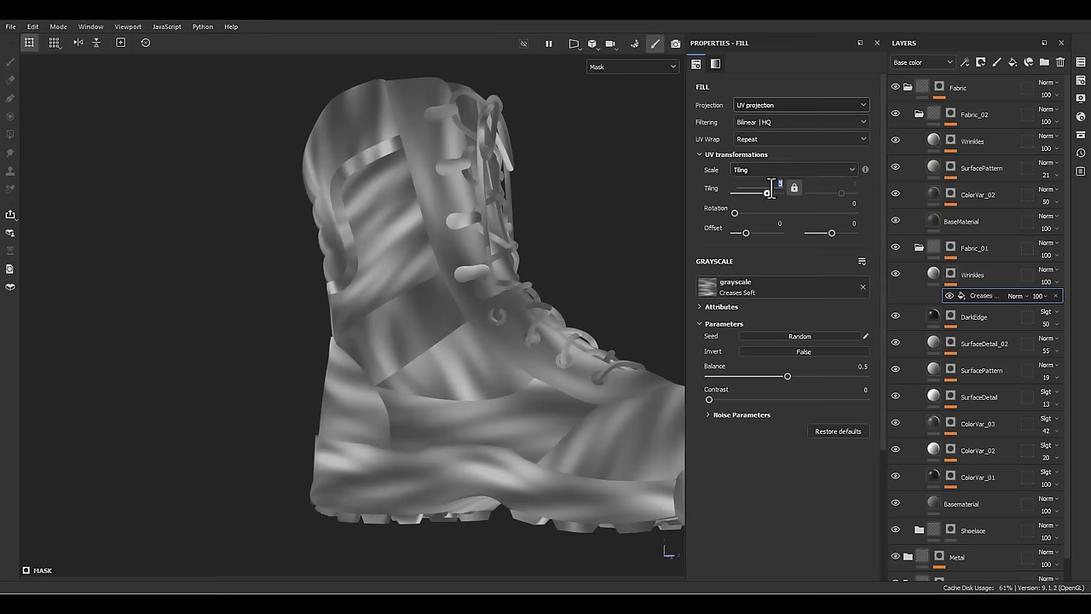
double_click(773, 184)
type("5")
key("Return")
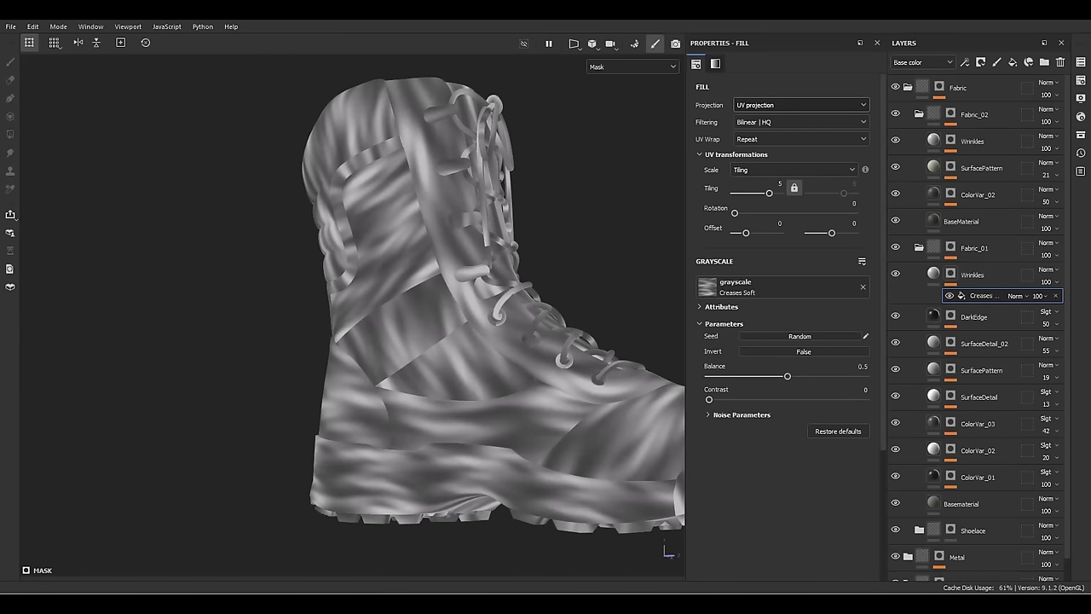
- Limit Fabric_01's Wrinkles layer to the height channel and set its height to 0.5
left_click(938, 277)
scroll(510, 389, "up", 5)
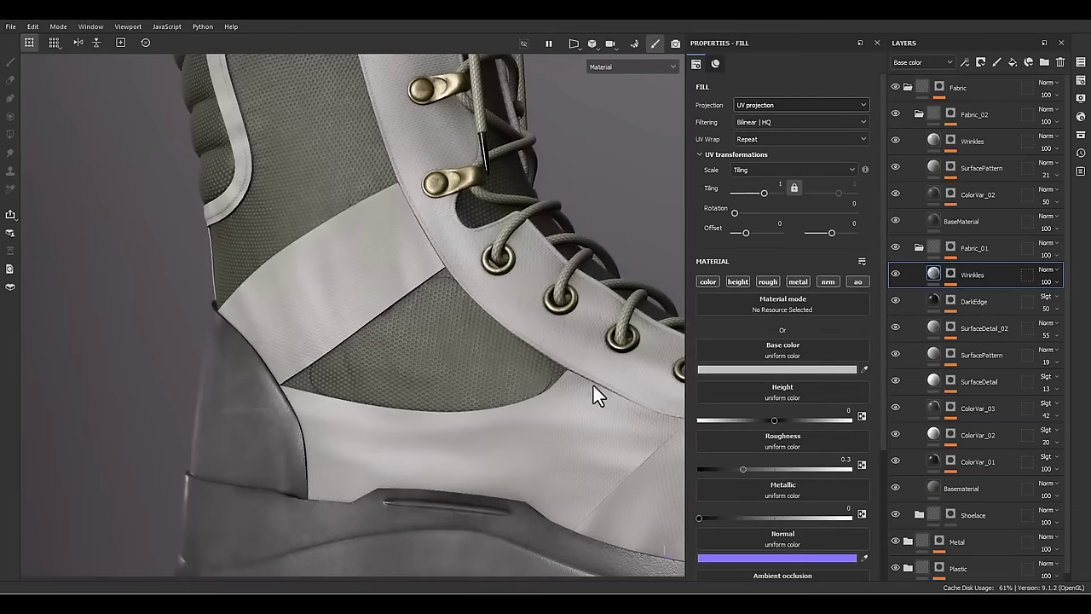
left_click(735, 281)
mouse_move(773, 383)
left_mouse_down()
mouse_move(793, 383)
mouse_move(745, 378)
mouse_move(799, 378)
mouse_move(775, 378)
mouse_move(787, 377)
left_mouse_up()
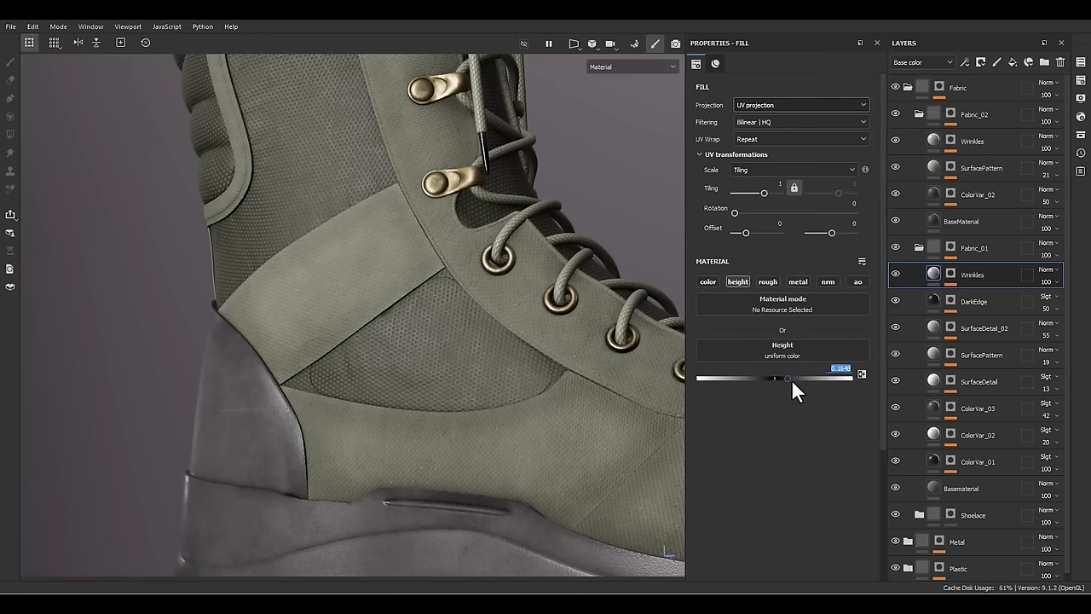
type("0.5")
key("Return")
scroll(356, 460, "down", 4)
left_click_drag(358, 324, 384, 303, "alt")
- Set the Creases Soft fill's tiling to 6 and its opacity to 46 in the mask of Fabric_01's Wrinkles layer
left_click(953, 273)
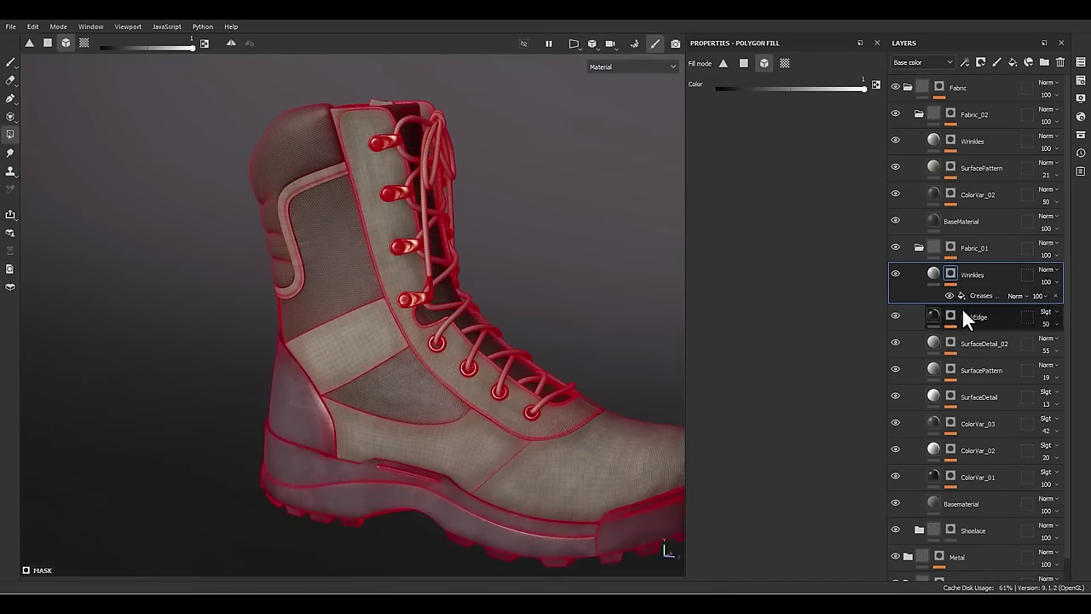
left_click_drag(779, 188, 774, 189)
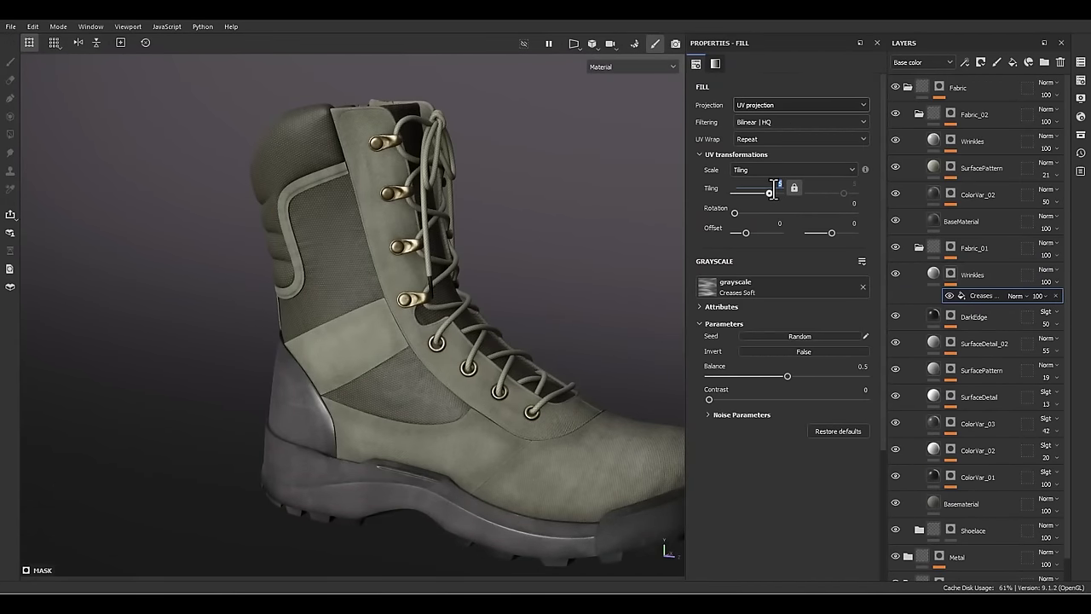
key("Return")
left_click_drag(504, 449, 456, 435, "alt")
middle_click_drag(369, 343, 455, 374, "alt")
left_click(1037, 295)
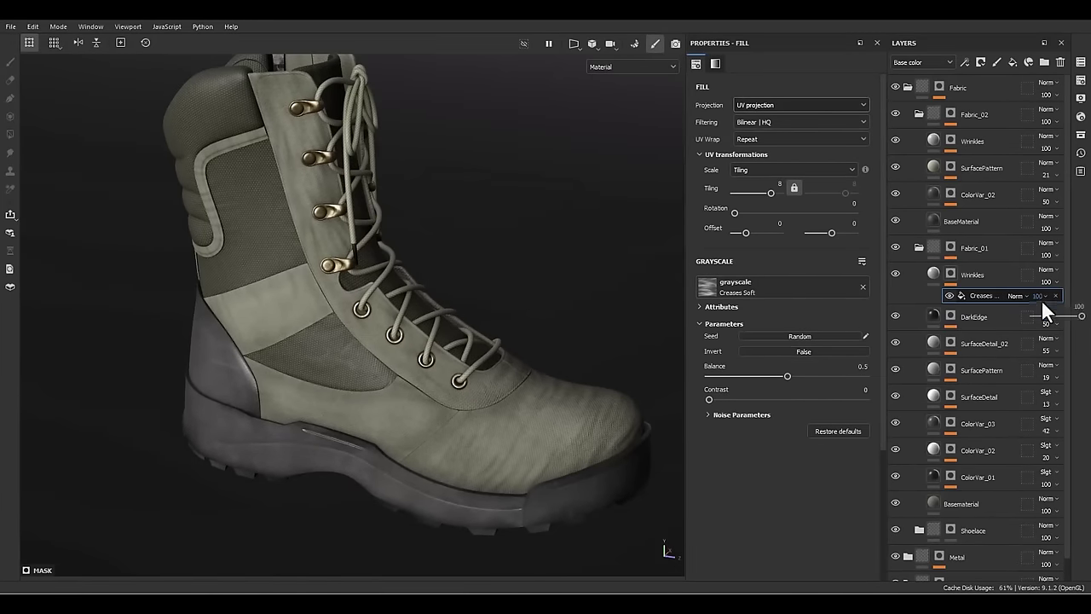
left_click_drag(1066, 323, 1058, 328)
mouse_move(512, 427)
left_mouse_down("alt")
mouse_move(312, 419)
mouse_move(316, 475)
mouse_move(523, 436)
left_mouse_up("alt")
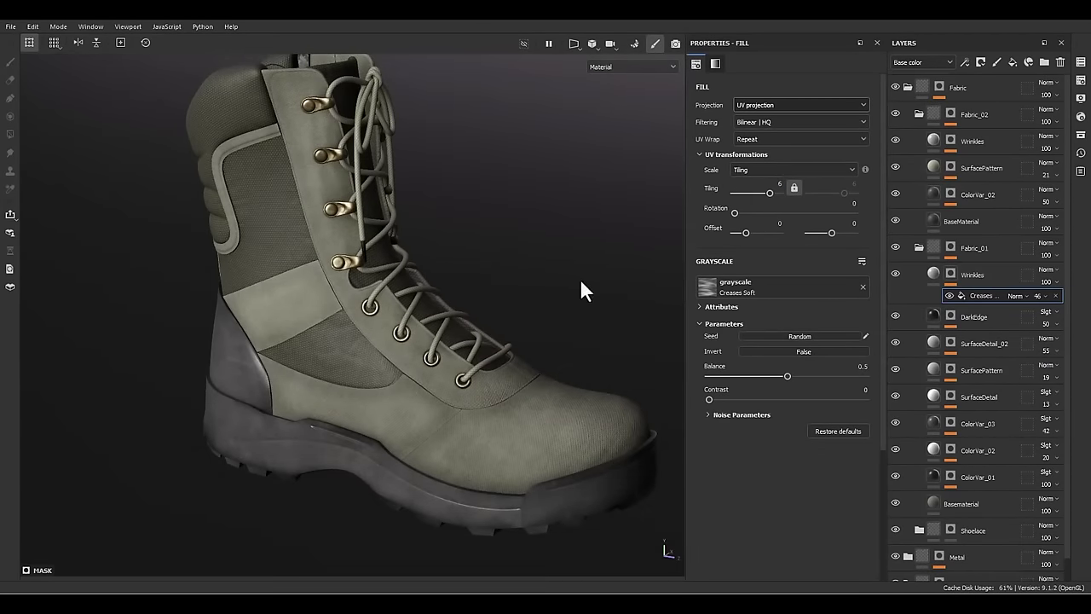
- Examine the wrinkled fabrics on the boot's toe, side panels and lacing area up close
left_click_drag(580, 290, 457, 277, "alt")
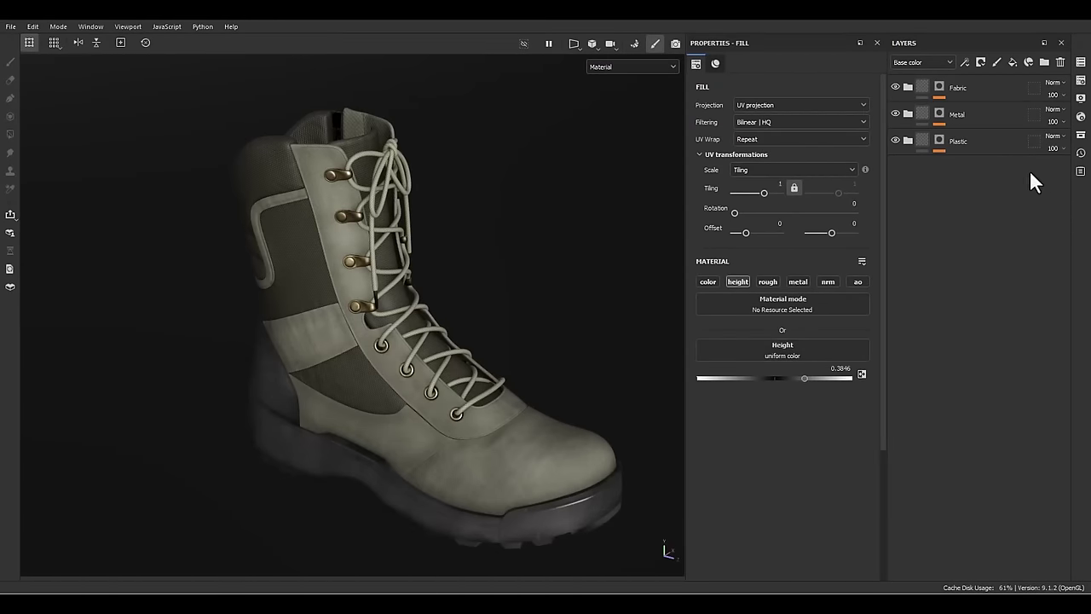
scroll(492, 456, "up", 1)
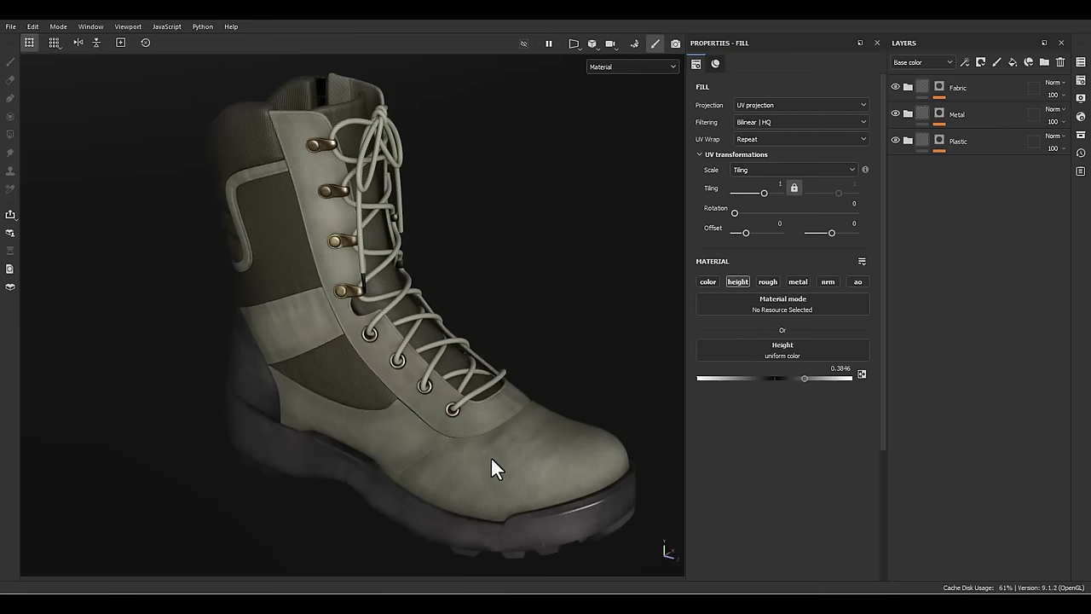
scroll(490, 460, "up", 3)
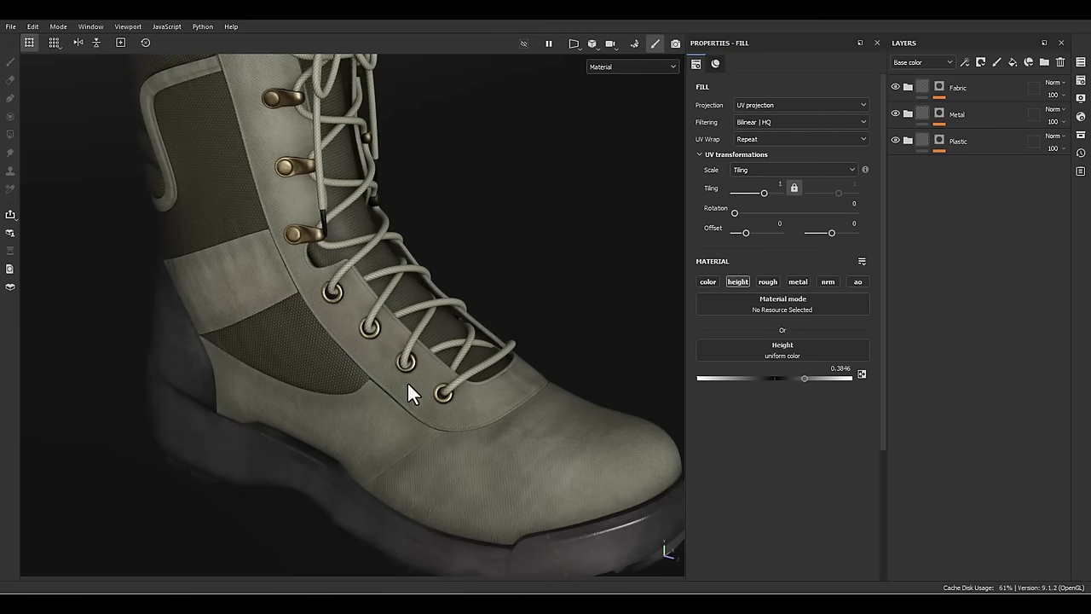
- Add a paint layer above the Fabric folder and name it Stitches
left_click(1000, 87)
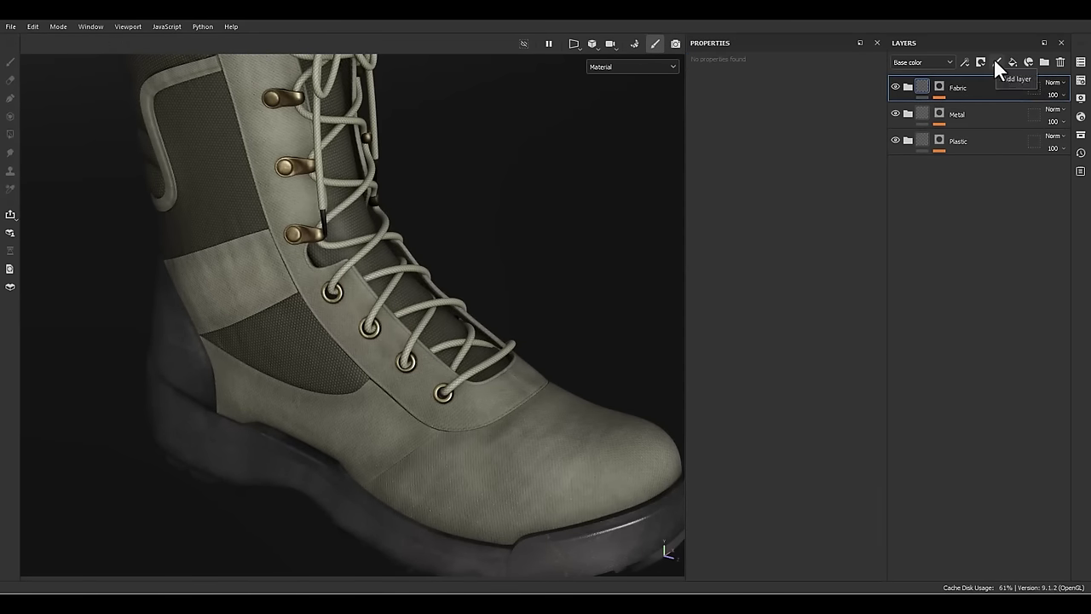
left_click(996, 62)
double_click(939, 87)
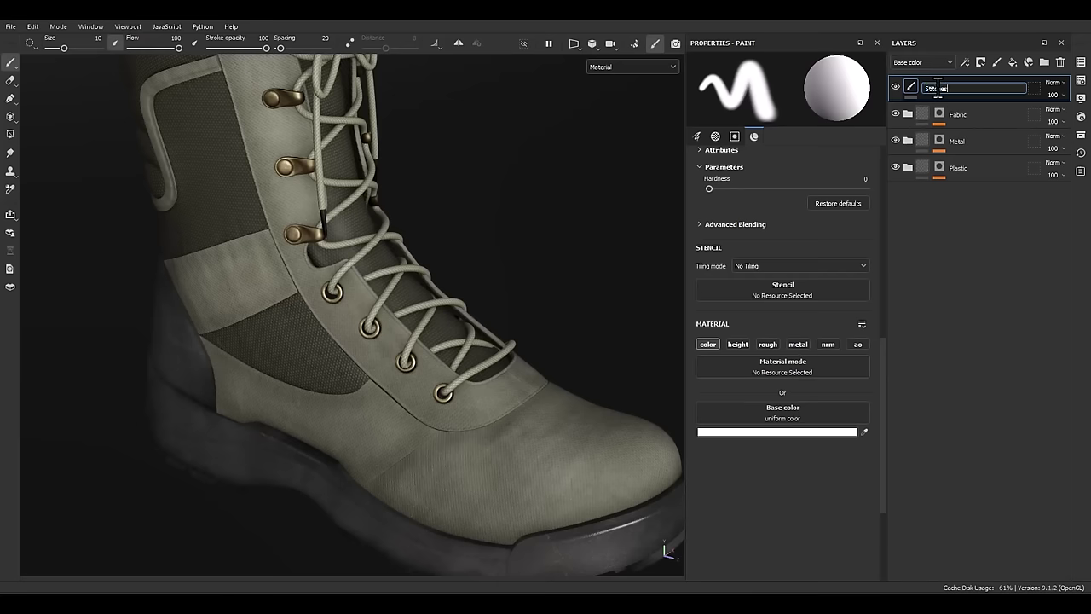
type("Stitches")
key("Return")
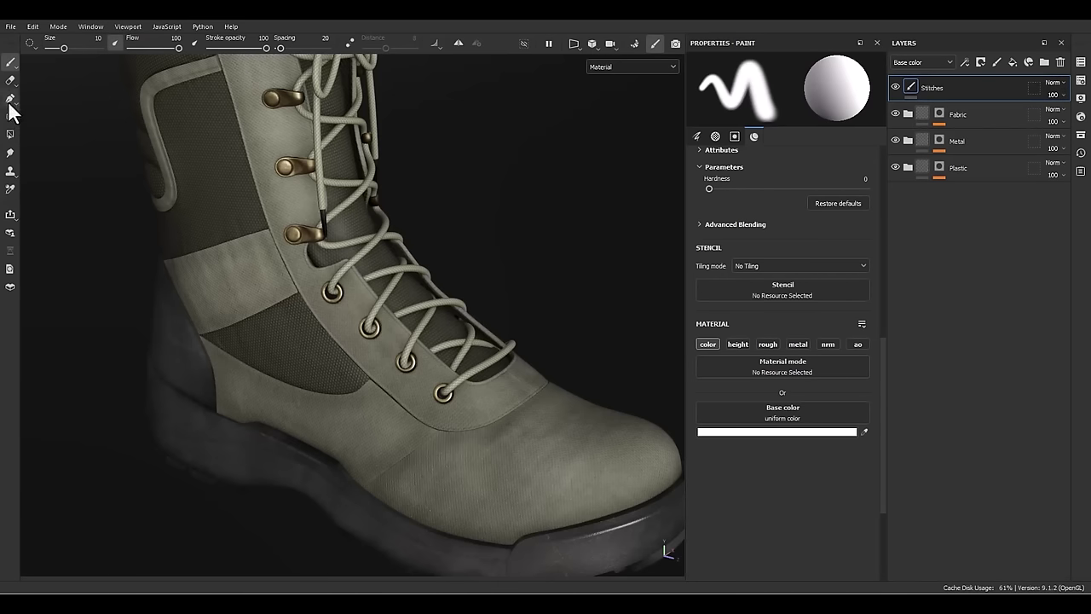
- Load the Topstitching brush from the asset library for painting along a path on the Stitches layer
left_click(1080, 134)
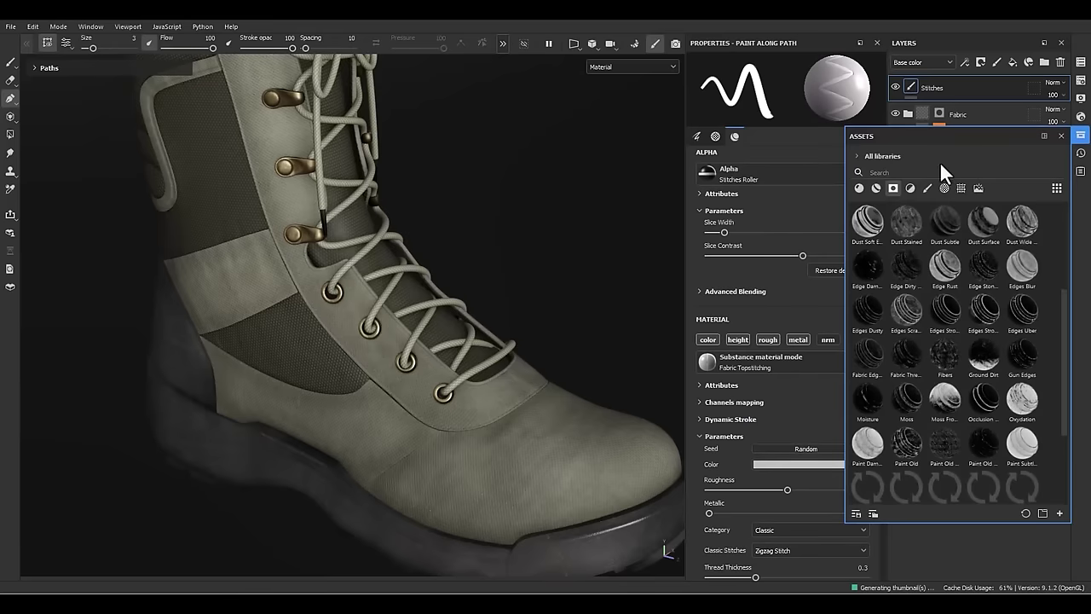
left_click(929, 187)
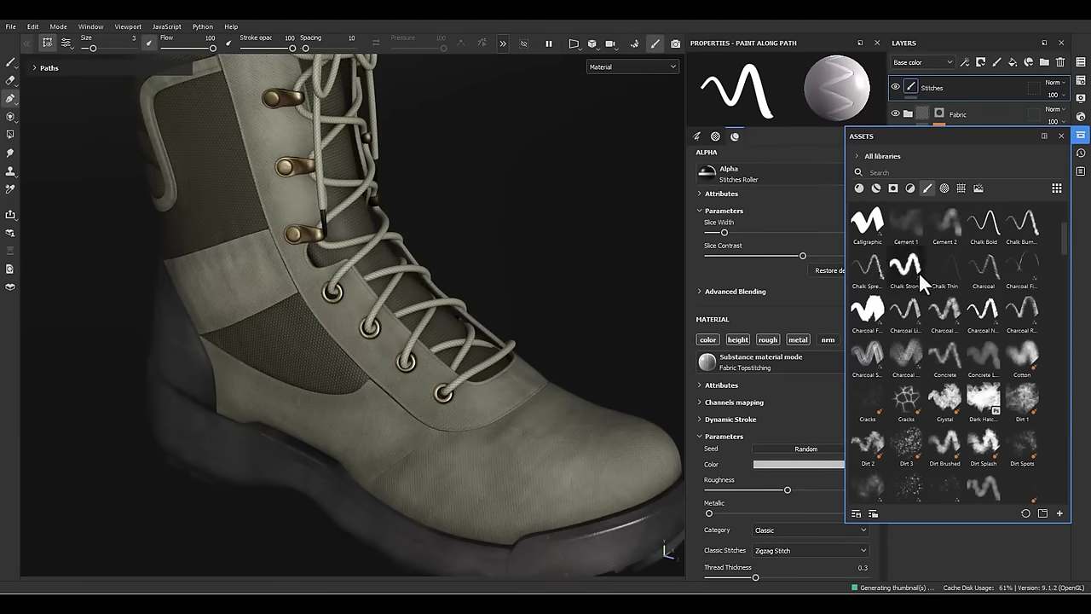
scroll(919, 272, "up", 4)
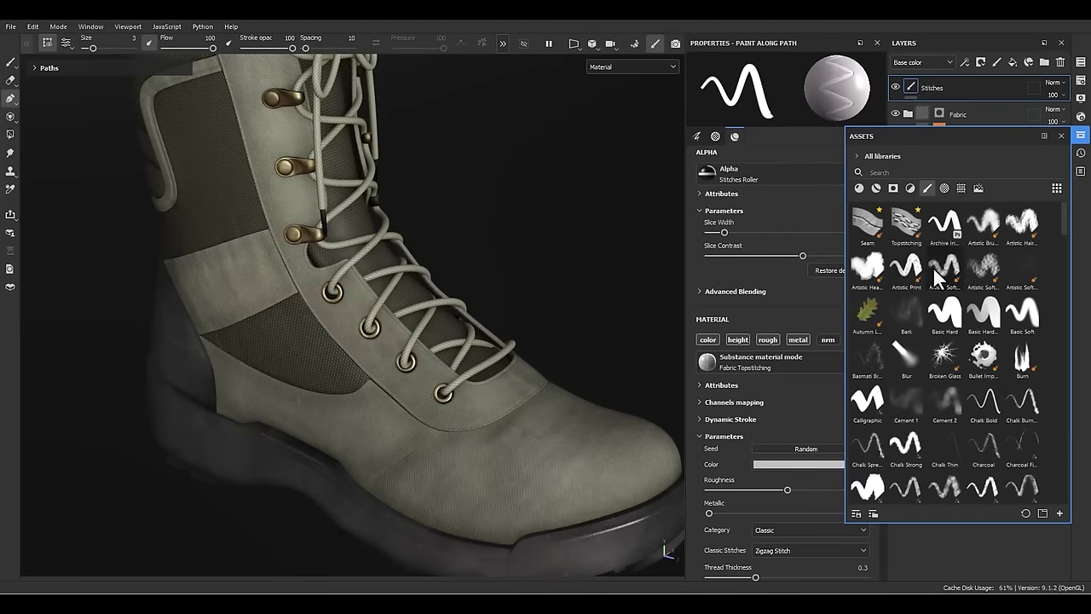
left_click(908, 230)
left_click(1076, 135)
- Draw a straight stitch path along the diagonal side seam, from the sole's edge up to the lacing panel, and adjust its upper end point
scroll(452, 397, "up", 3)
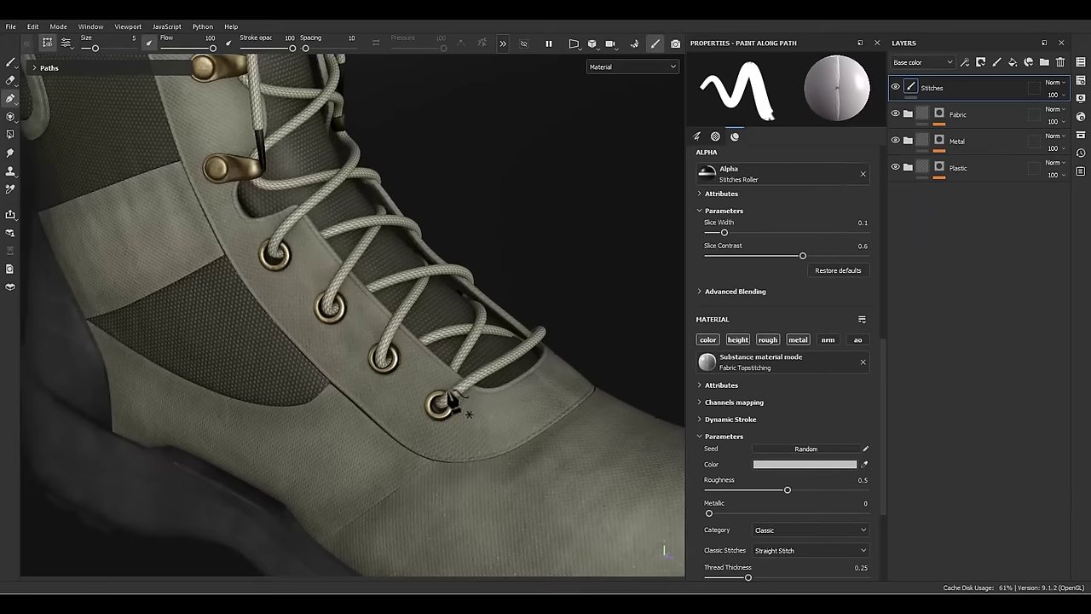
middle_click_drag(448, 402, 483, 327, "alt")
left_click_drag(436, 336, 505, 332, "alt")
middle_click_drag(360, 477, 427, 403, "alt")
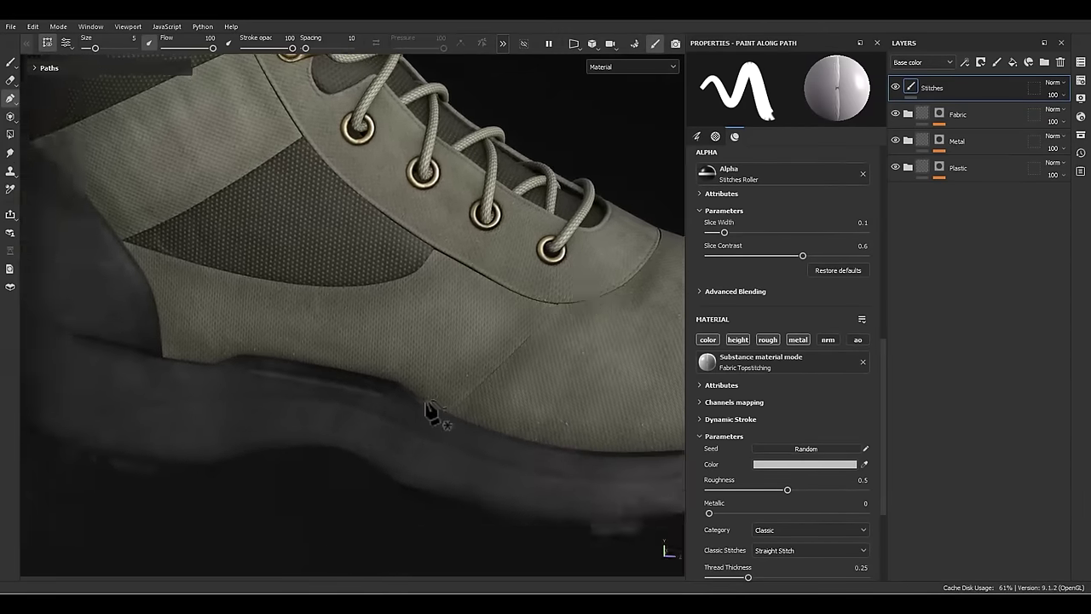
scroll(430, 412, "up", 5)
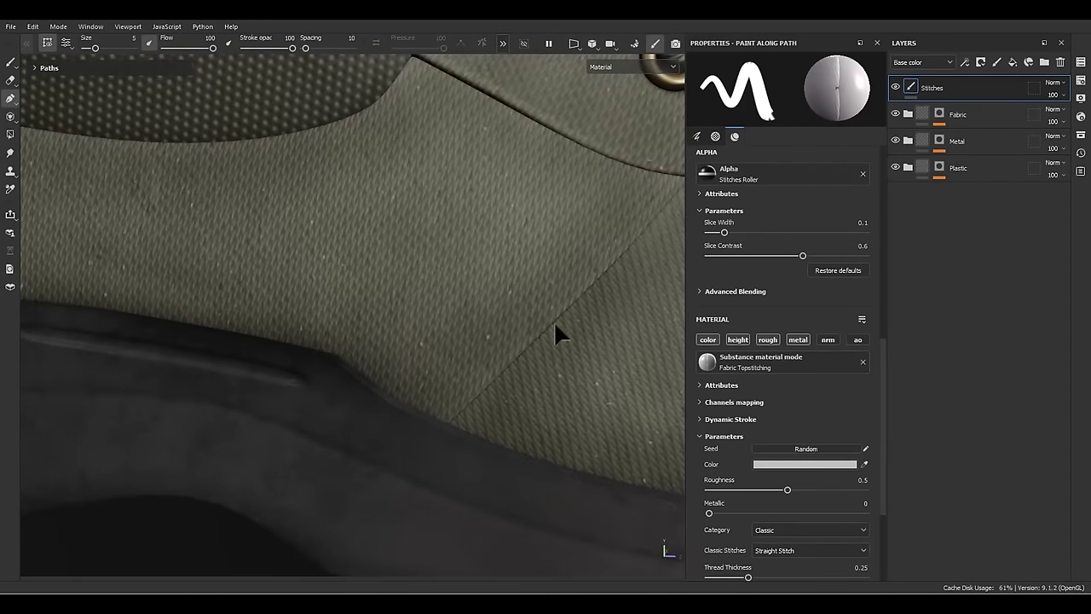
left_click(439, 417)
left_click(669, 181)
middle_click_drag(555, 258, 446, 323, "alt")
left_click_drag(524, 261, 417, 332, "alt")
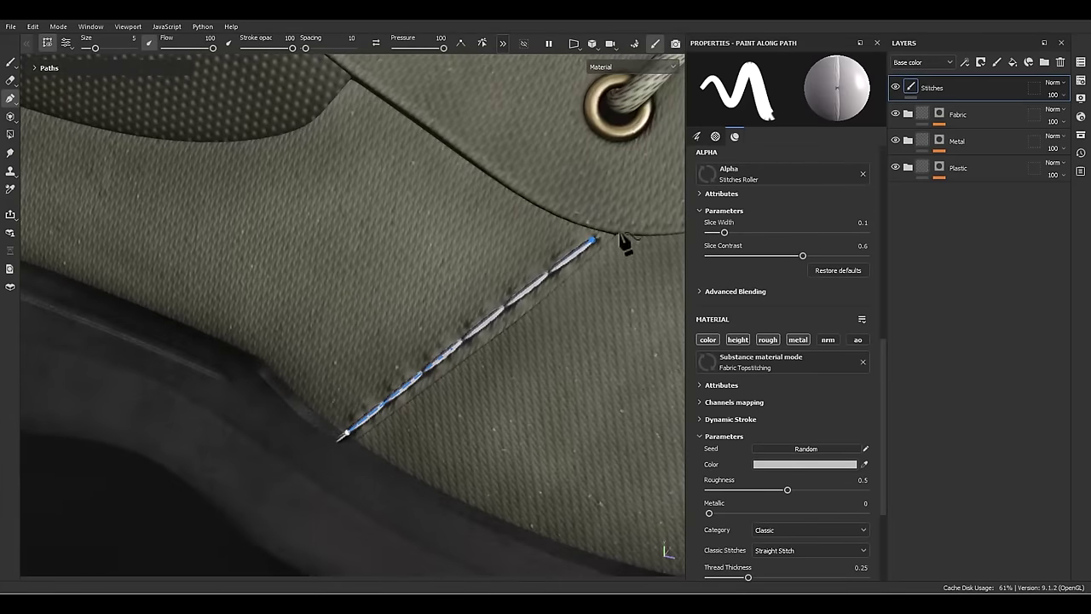
mouse_move(594, 243)
left_mouse_down()
mouse_move(599, 231)
mouse_move(591, 263)
left_mouse_up()
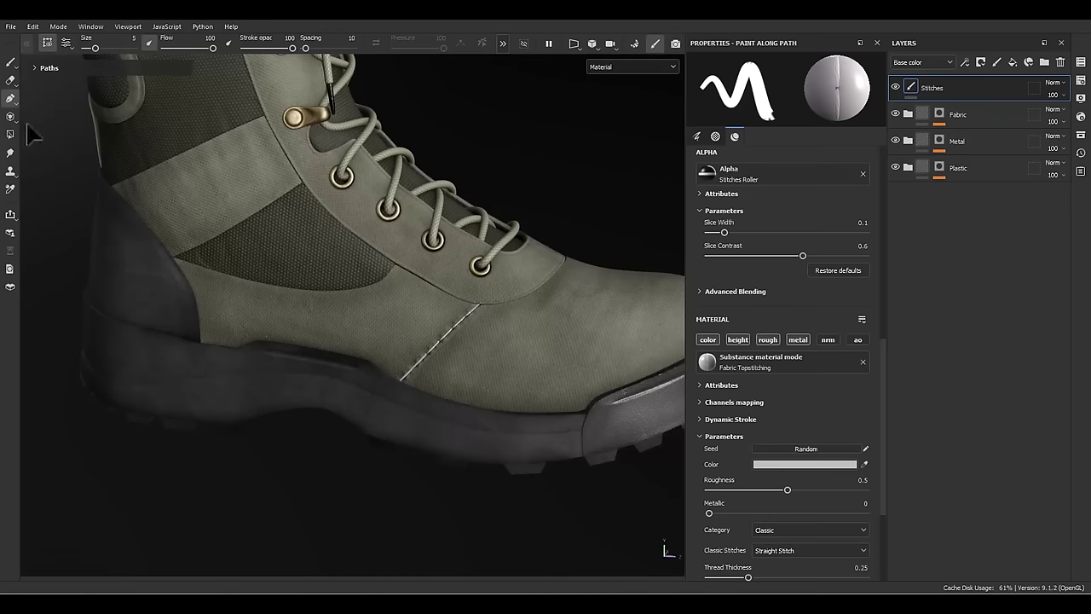
- Set the diagonal stitch path's brush size to 3 and its thread thickness to 0.35
type("3")
key("Return")
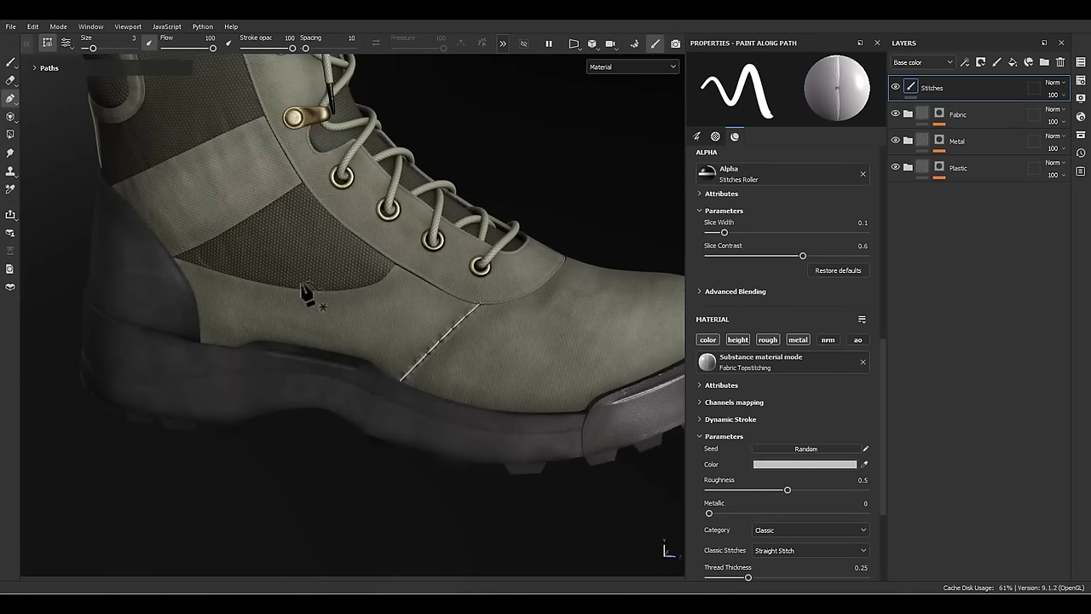
scroll(491, 343, "up", 4)
left_click(493, 346)
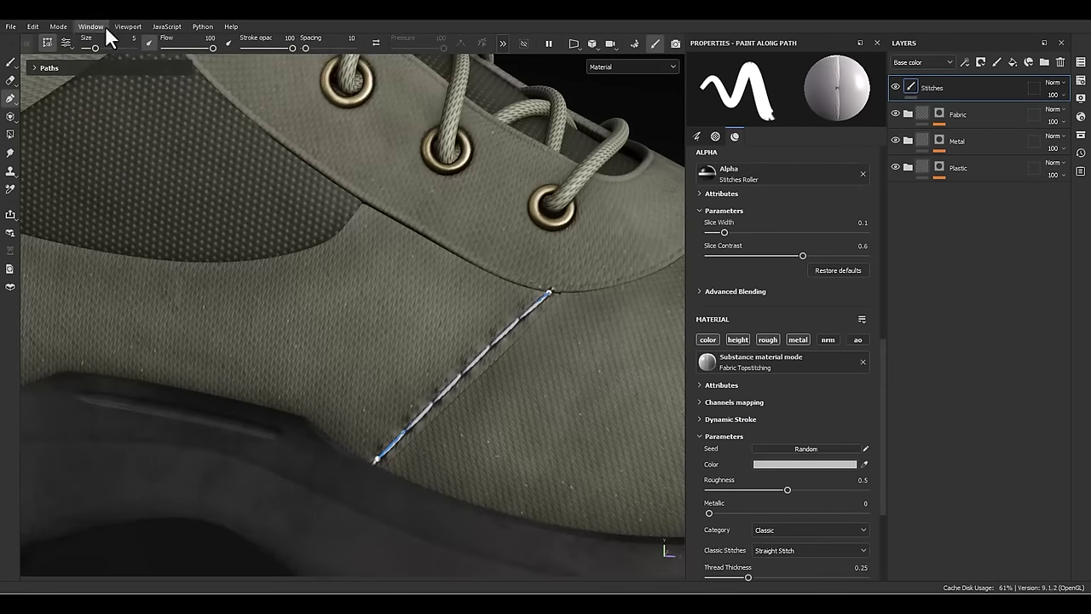
key("Return")
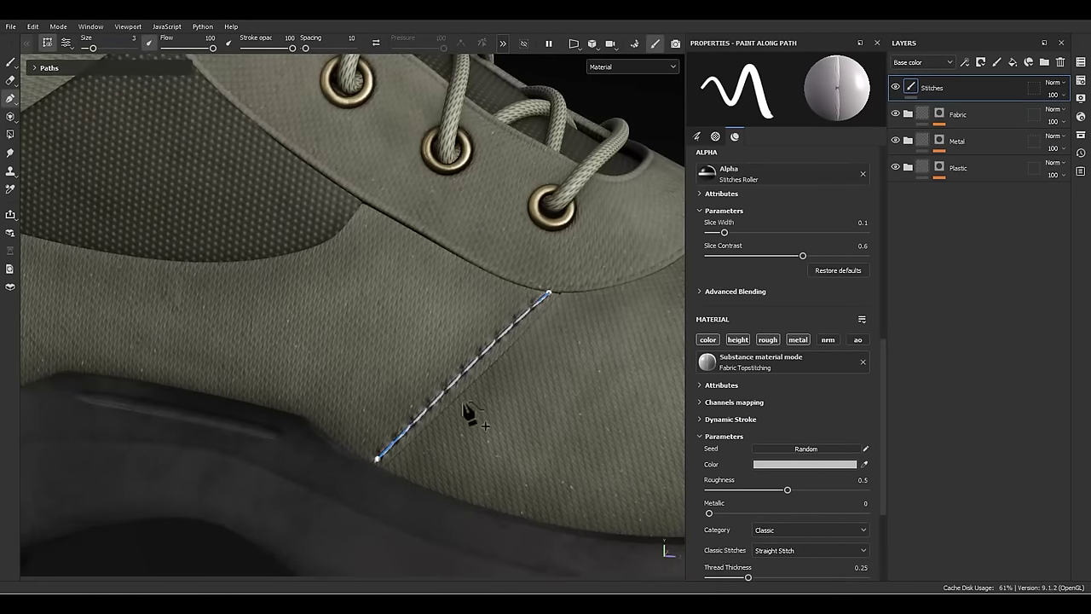
scroll(749, 529, "down", 4)
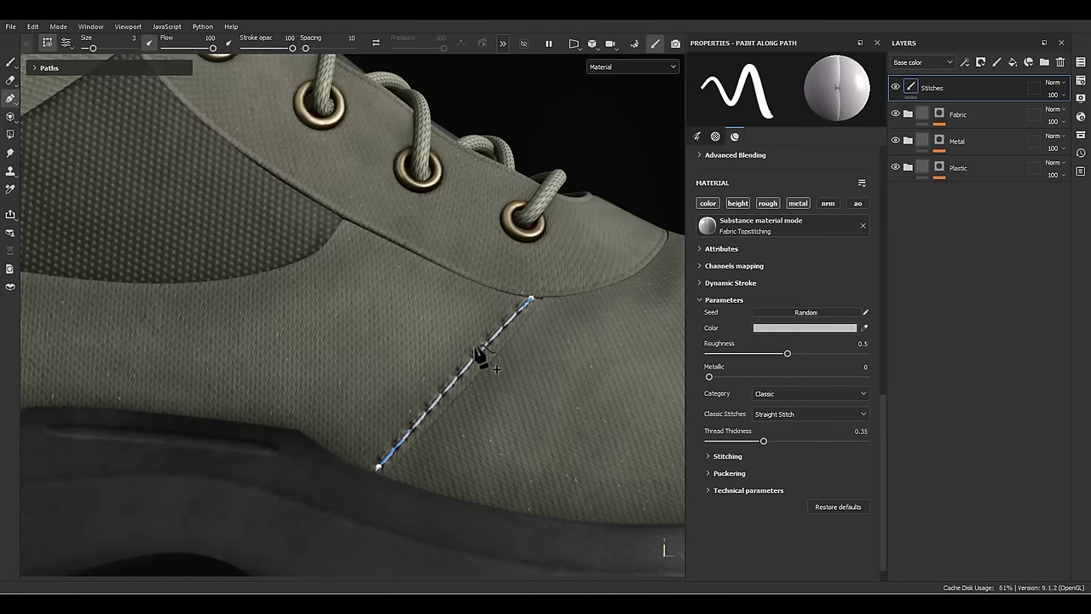
- Try a horizontal stitch size of 0.75, settle on 0.9, and shift the middle of the stitch path slightly toward the seam
scroll(482, 367, "up", 8)
left_click_drag(452, 391, 502, 441, "alt")
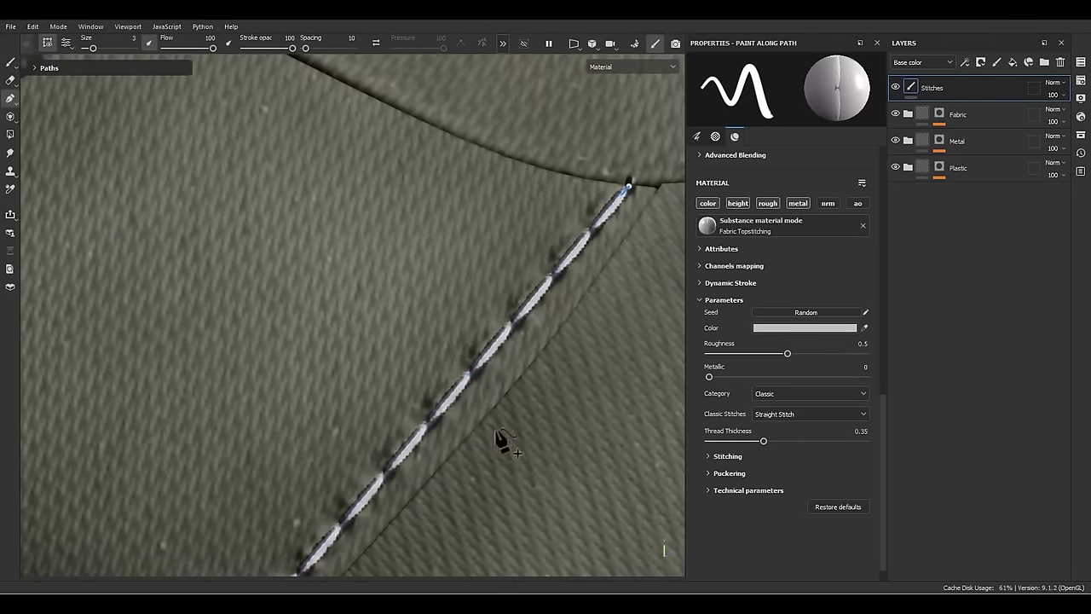
scroll(503, 441, "down", 2)
middle_click_drag(486, 394, 474, 262, "alt")
left_click(727, 456)
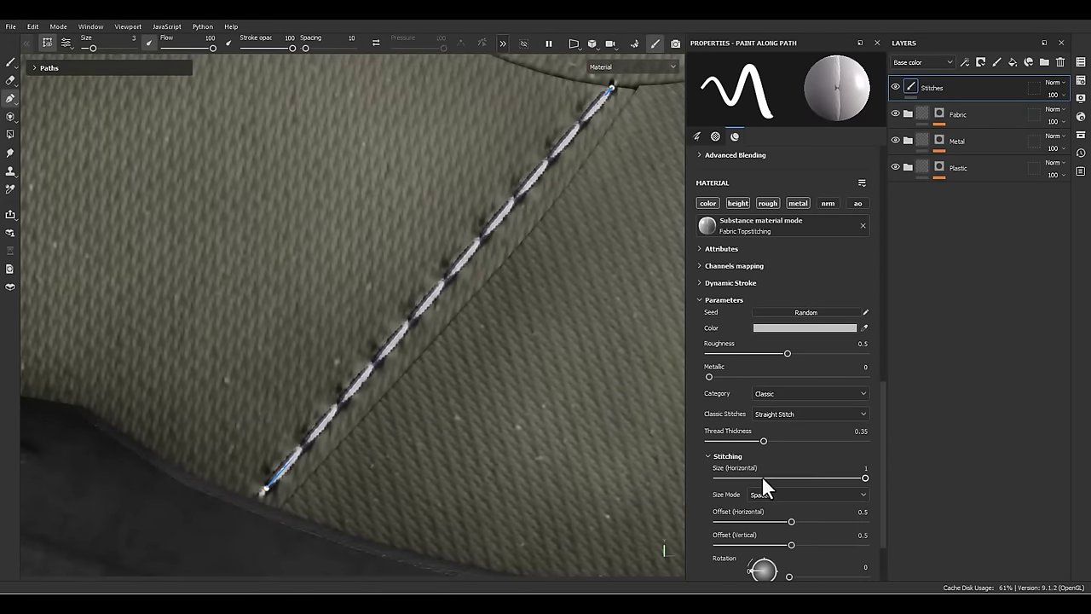
left_click(847, 469)
type("0.75")
key("Return")
left_click_drag(512, 401, 482, 356, "alt")
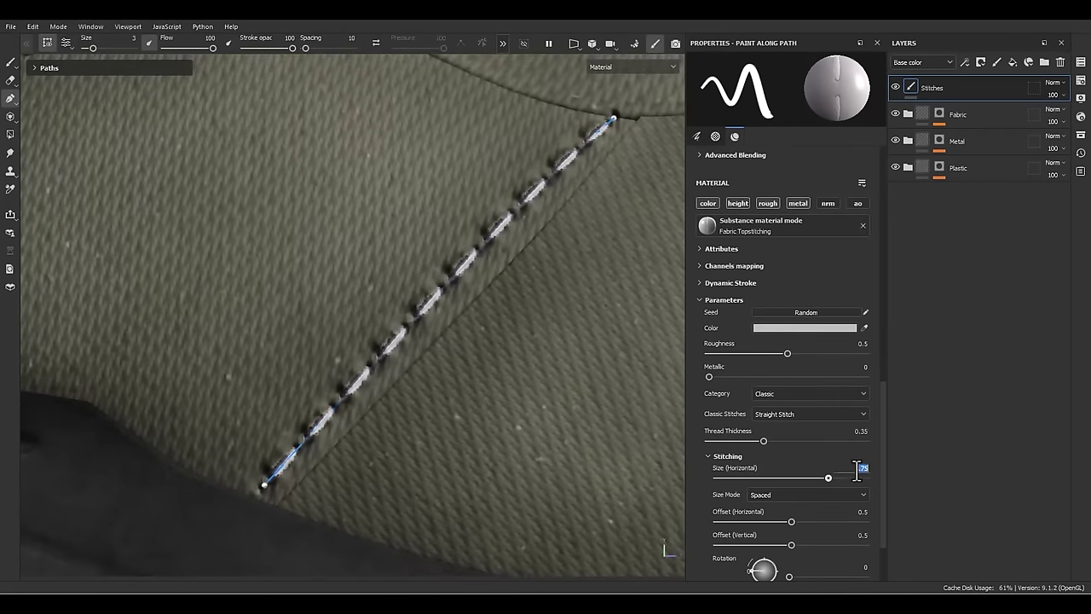
left_click_drag(526, 309, 558, 341, "alt")
left_click_drag(476, 280, 484, 286)
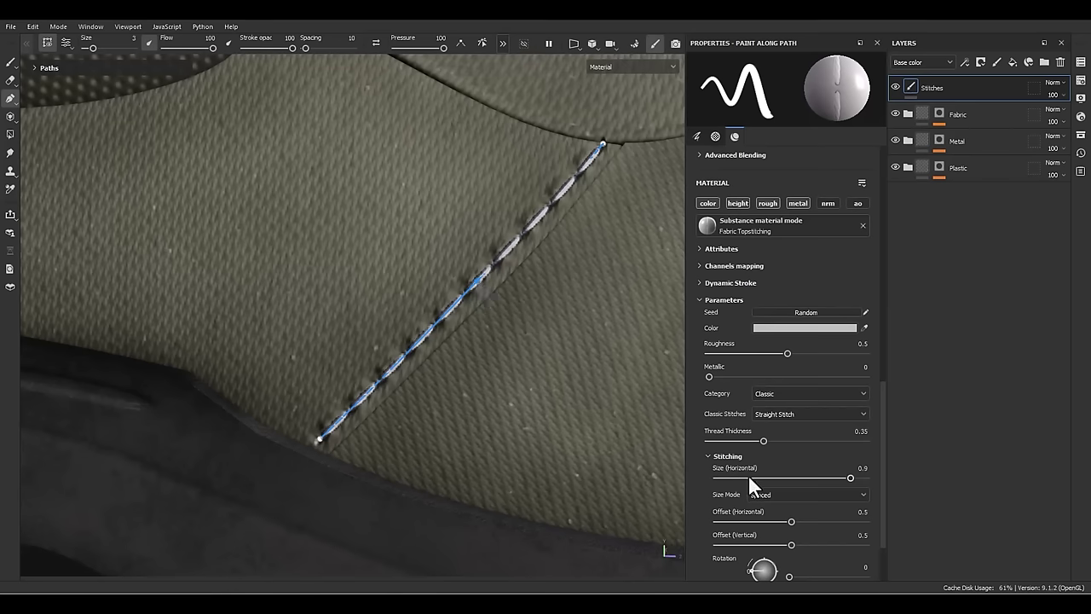
- Set the puckering type of the topstitching material to Leather
scroll(747, 482, "down", 3)
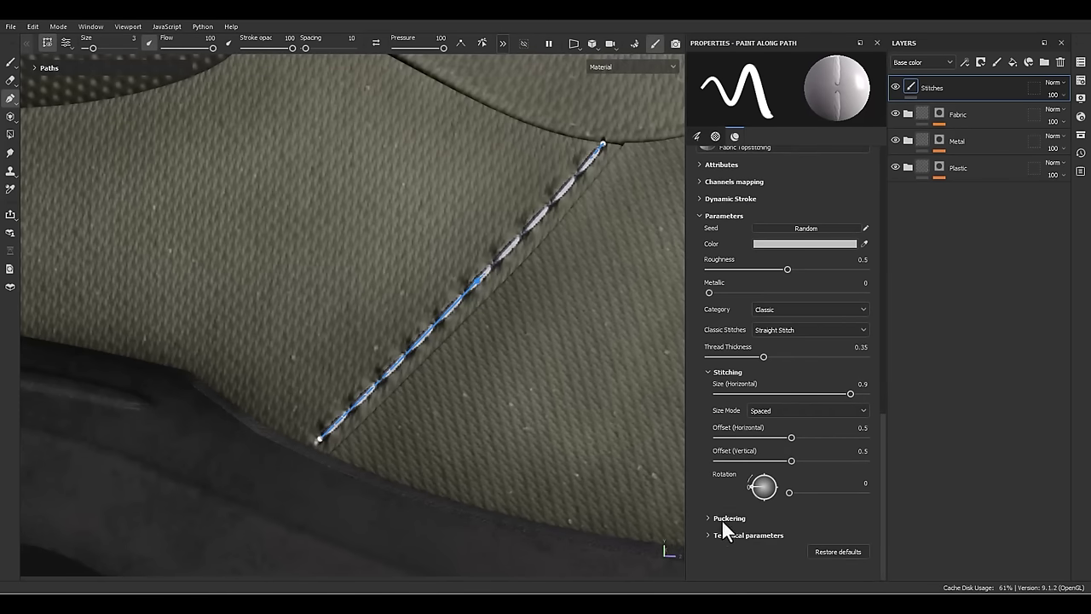
left_click(721, 519)
scroll(756, 473, "down", 3)
left_click(748, 446)
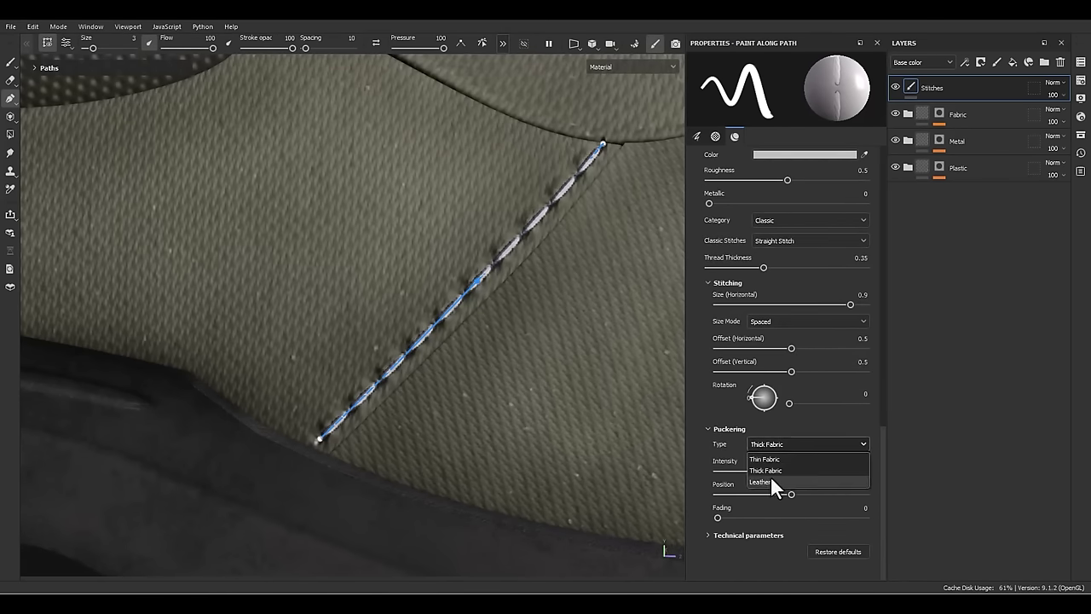
left_click(767, 477)
scroll(513, 399, "down", 3)
left_click_drag(465, 316, 551, 256, "alt")
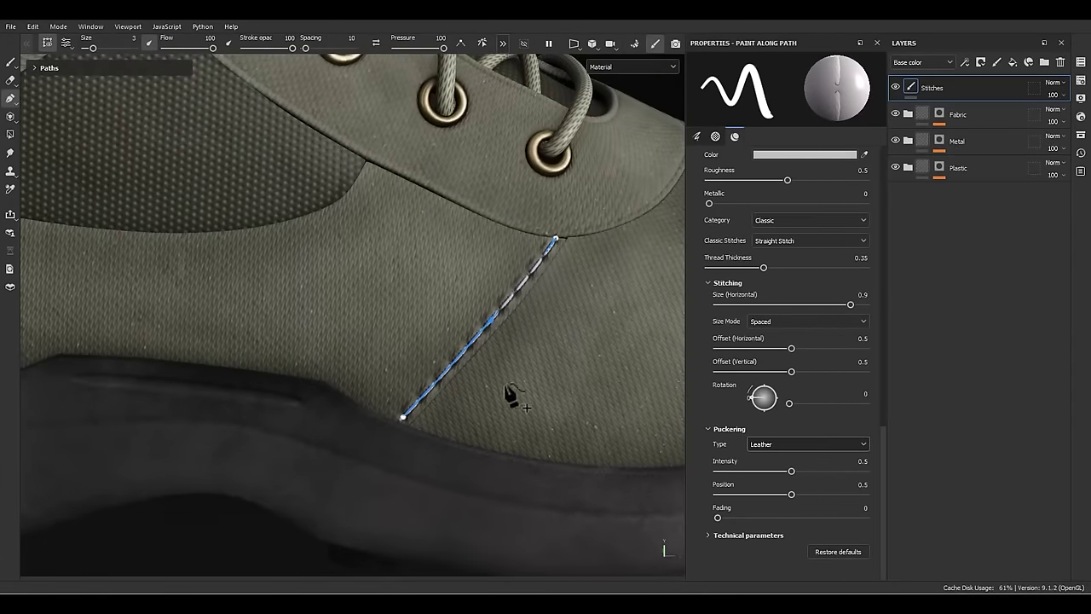
- Examine the topstitching across the whole boot and up close on the side panels
scroll(513, 394, "down", 5)
mouse_move(485, 333)
left_mouse_down("alt")
mouse_move(438, 273)
mouse_move(486, 341)
left_mouse_up("alt")
scroll(484, 342, "up", 2)
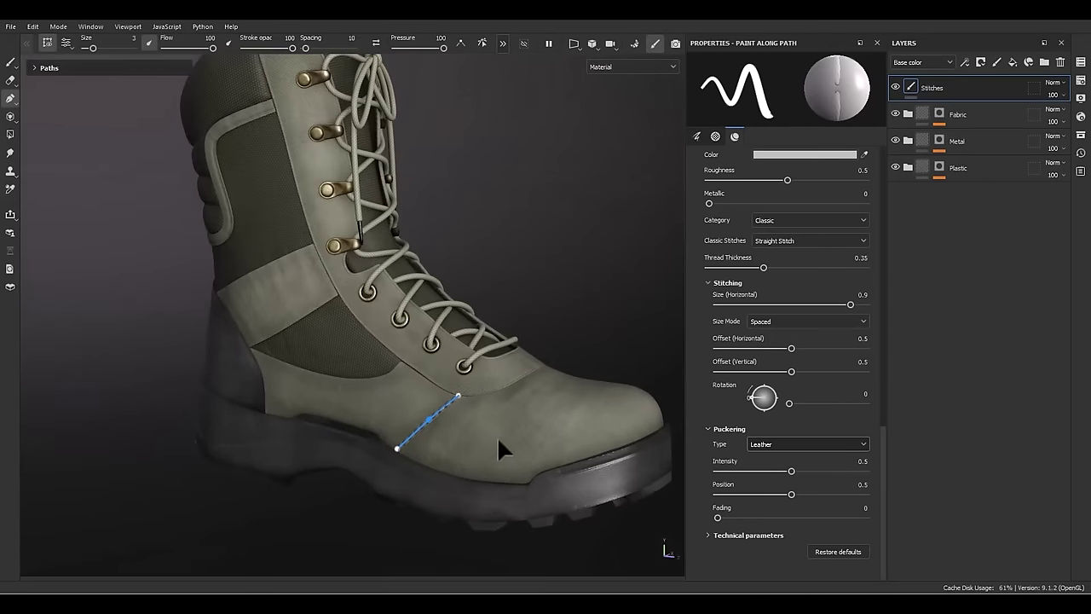
left_click_drag(497, 437, 475, 435, "alt")
middle_click_drag(435, 393, 426, 433, "alt")
scroll(426, 434, "down", 1)
left_click_drag(426, 397, 408, 394, "alt")
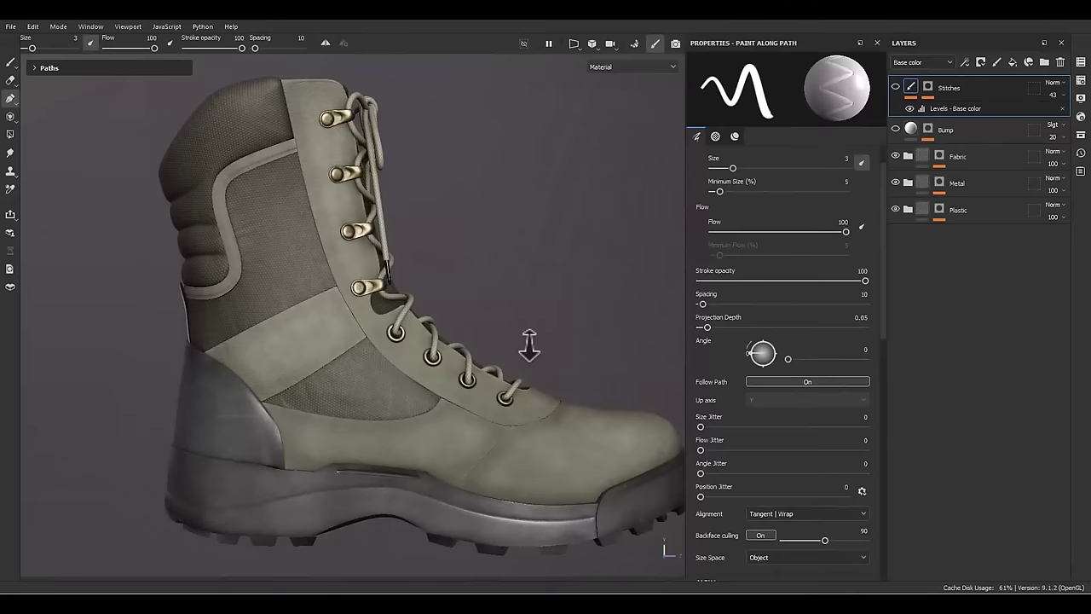
right_click_drag(526, 346, 497, 328, "alt")
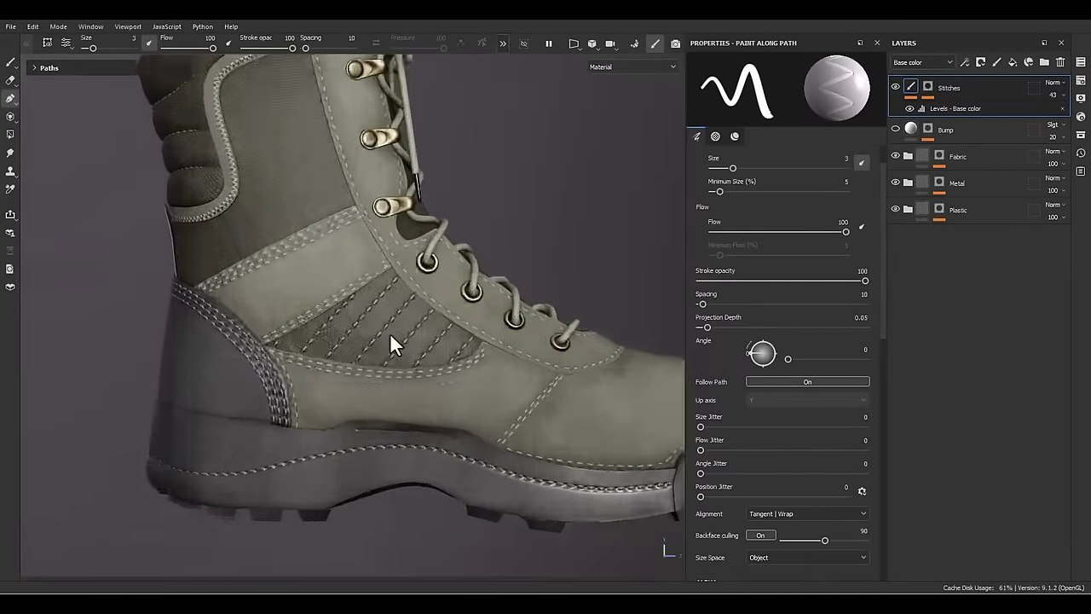
scroll(394, 345, "up", 6)
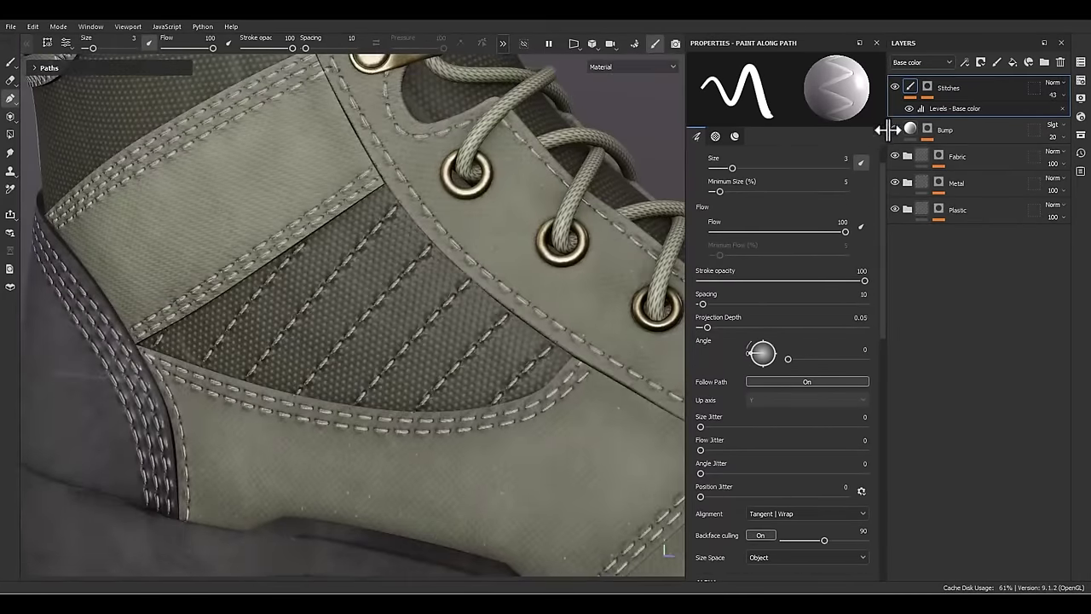
- Inspect the Bump layer's mask with its Gradient Linear 2 fill off and on, and bring up the layer's fill settings
left_click(927, 129)
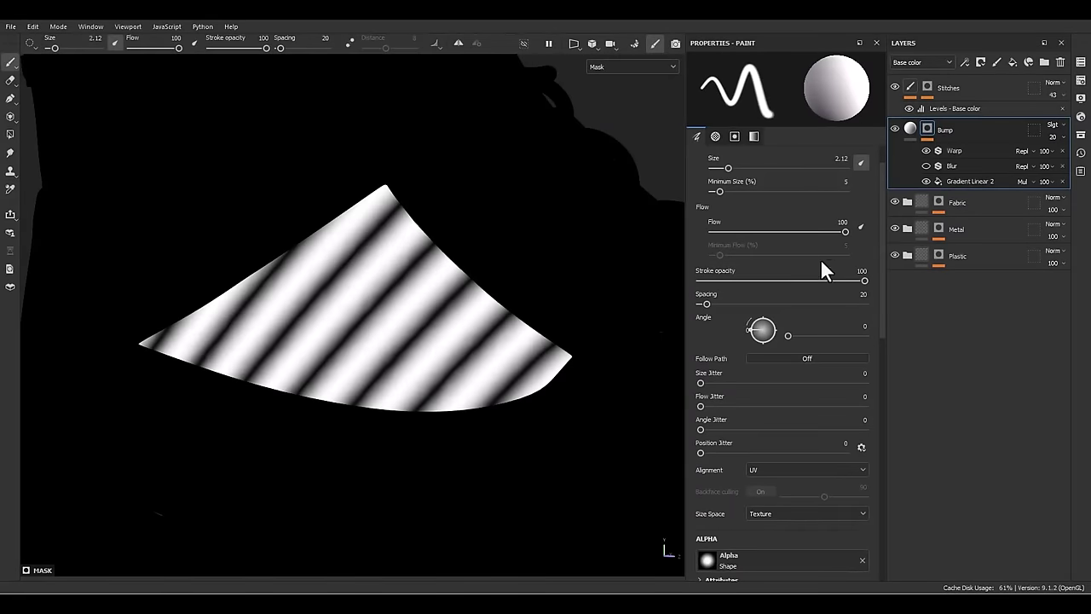
left_click(928, 180)
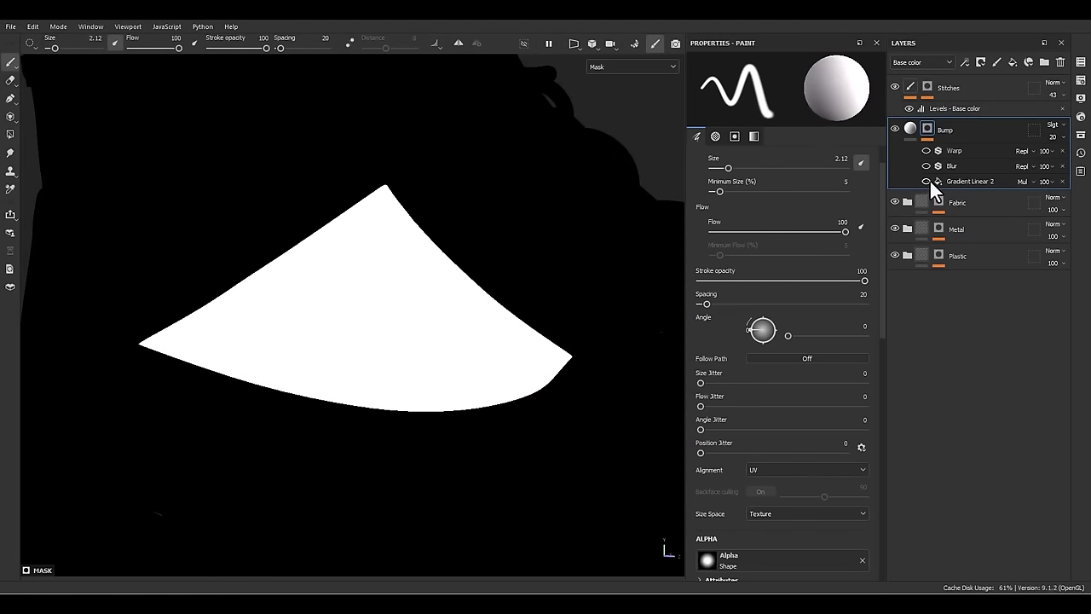
left_click(928, 180)
left_click(928, 180)
left_click(929, 179)
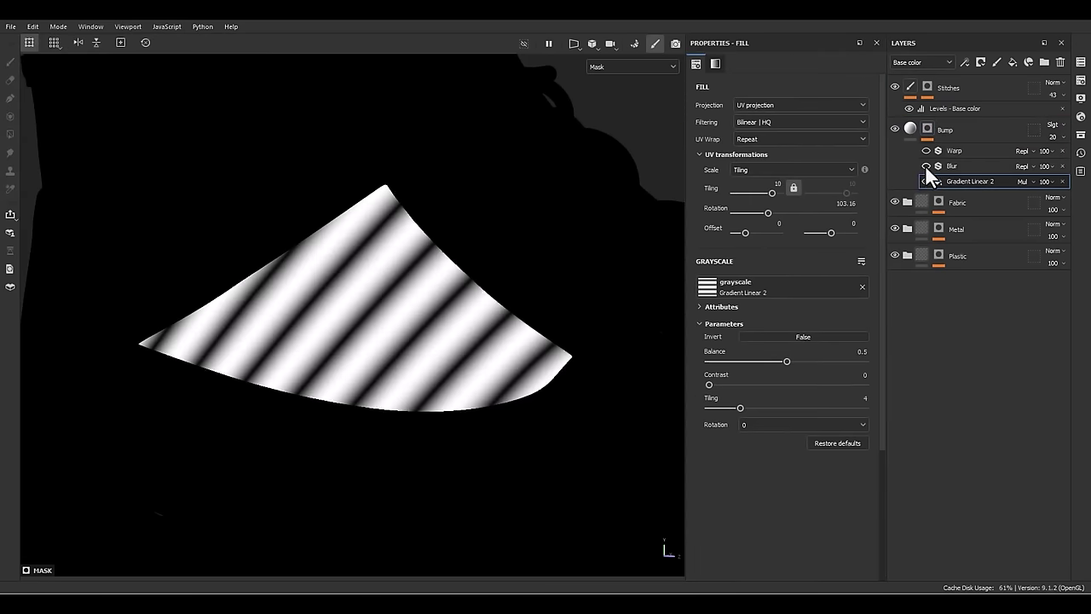
left_click(918, 126)
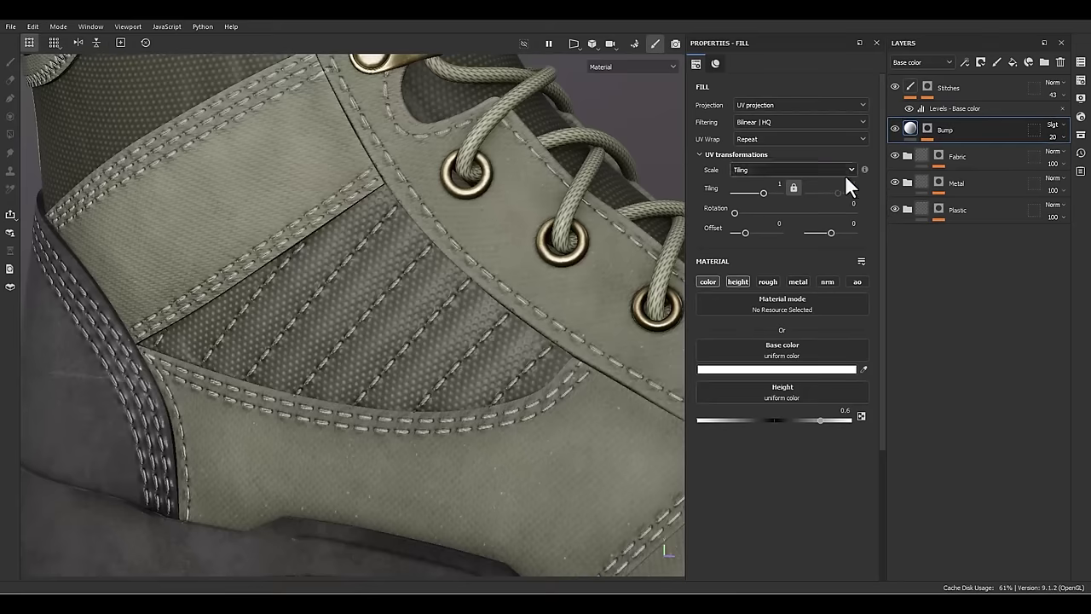
- Compare the bumped mesh side panel with the Stitches layer hidden and shown
left_click_drag(522, 341, 580, 332, "alt")
left_click(895, 87)
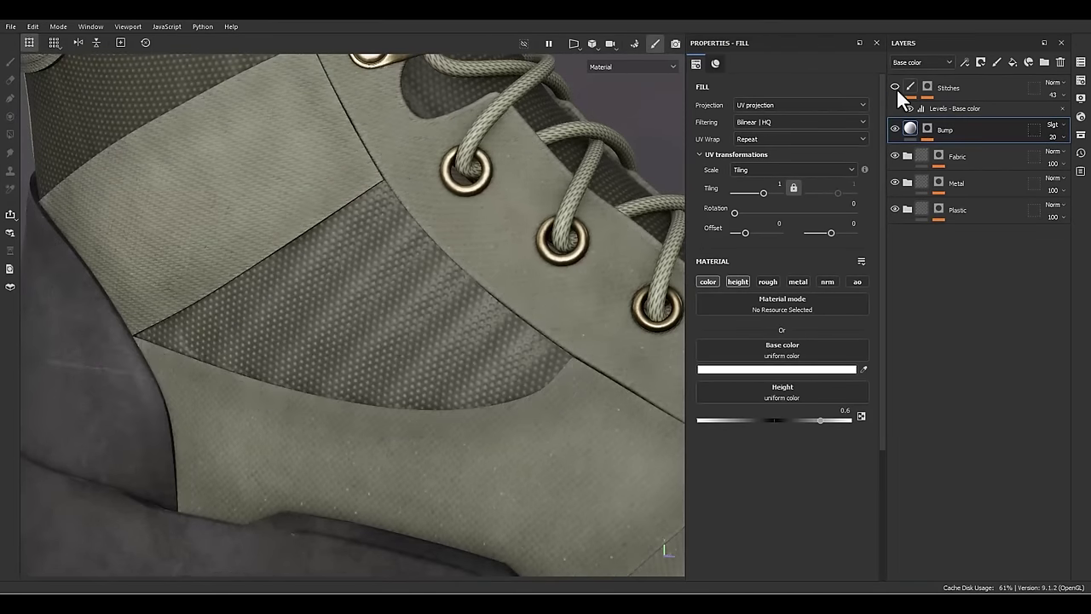
left_click(895, 88)
scroll(401, 440, "down", 6)
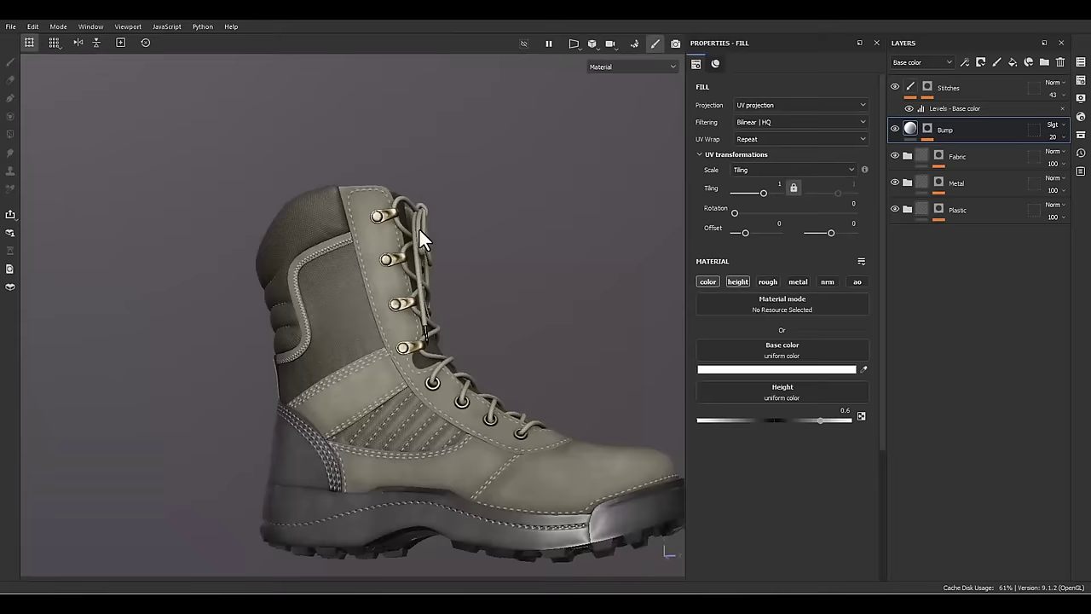
- Examine the complete stitched boot from the side and front three-quarter angles
left_click_drag(419, 227, 324, 282, "alt")
middle_click_drag(422, 314, 426, 204, "alt")
left_click_drag(435, 315, 517, 348, "alt")
right_click_drag(517, 349, 468, 280, "alt")
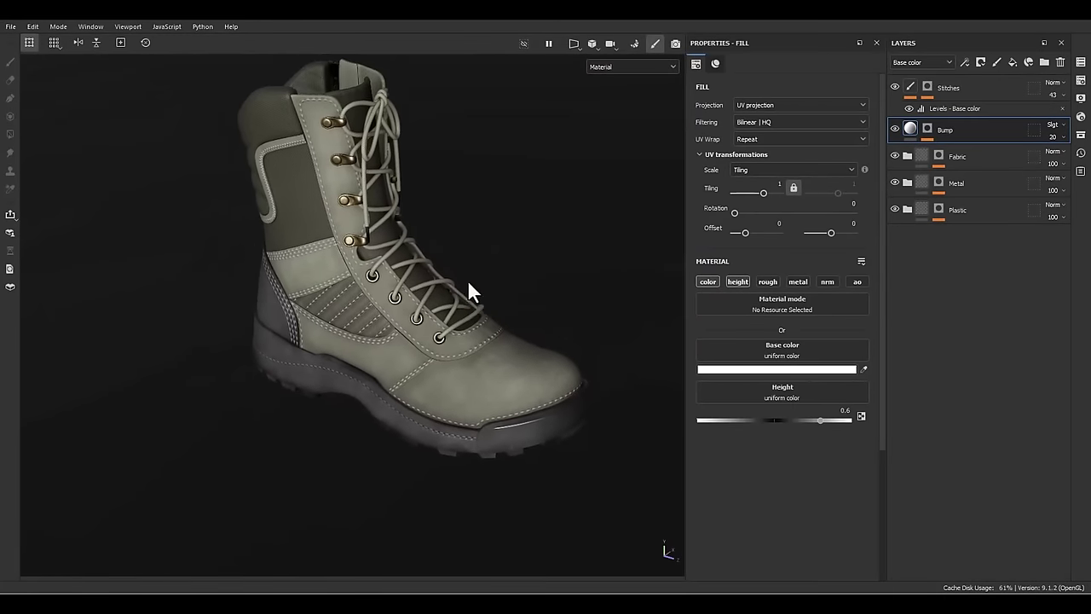
middle_click_drag(468, 280, 460, 341, "alt")
left_click_drag(460, 341, 475, 331, "alt")
right_click_drag(475, 331, 420, 415, "alt")
middle_click_drag(452, 393, 468, 373, "alt")
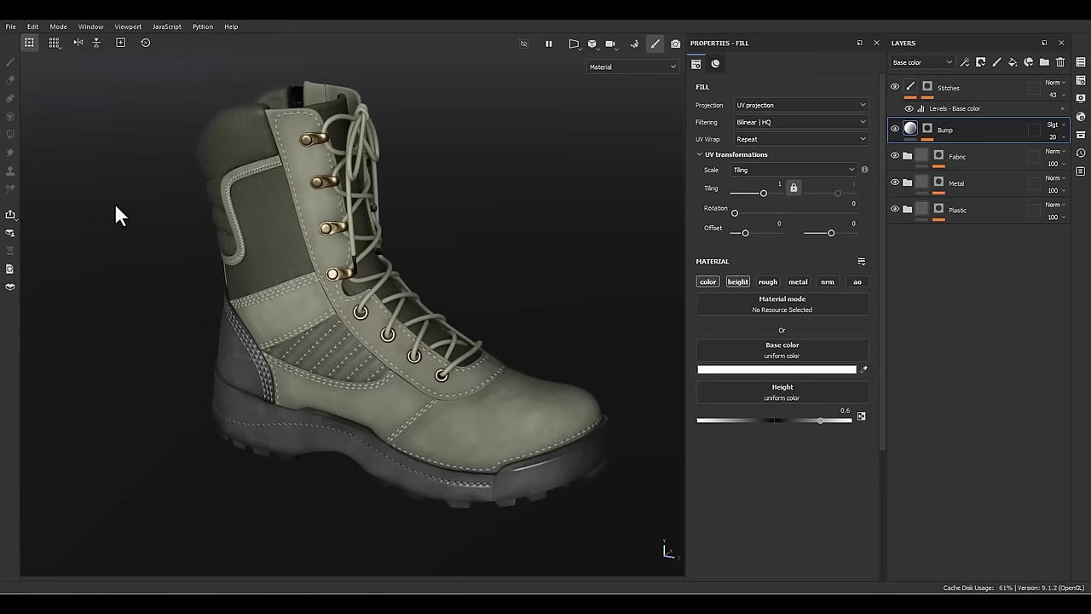
scroll(381, 325, "up", 2)
left_click(10, 250)
left_click_drag(460, 329, 438, 318, "alt")
middle_click_drag(439, 322, 444, 348, "alt")
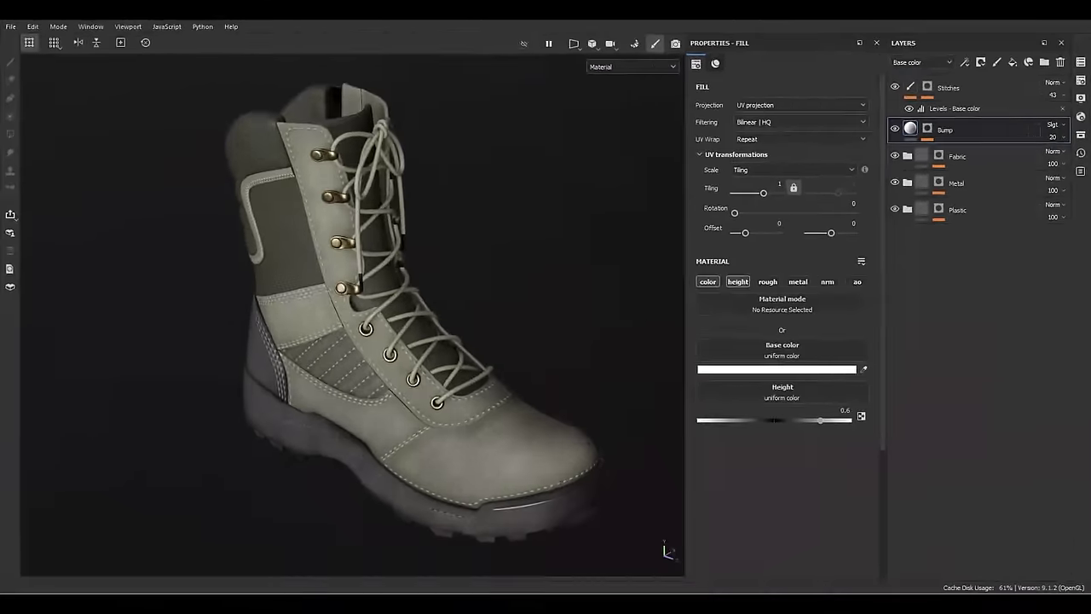
left_click_drag(1090, 110, 733, 159)
left_click_drag(811, 344, 544, 249)
left_click_drag(628, 154, 1090, 154)
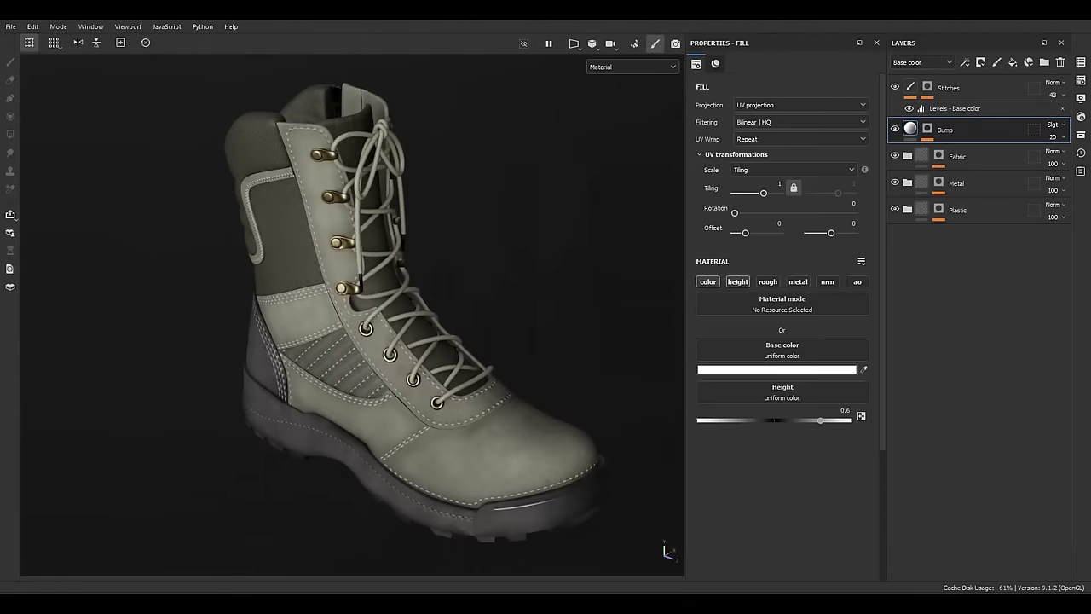
- Import Logo1.png, Logo2.png and Logo3.png as textures into the project 'TacticalBoots'
left_click(1080, 138)
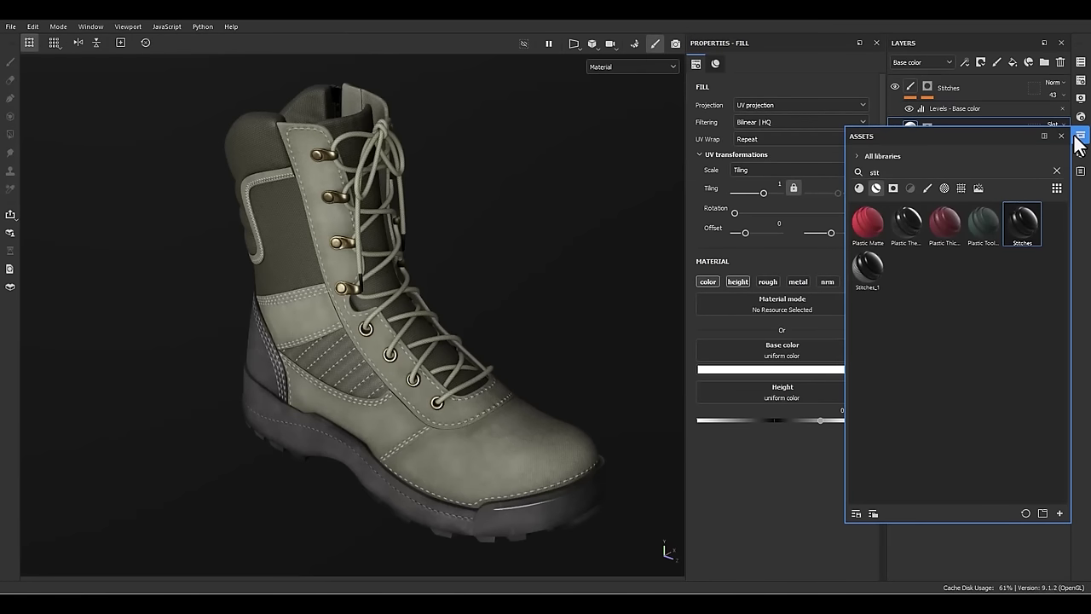
left_click_drag(1080, 138, 935, 308)
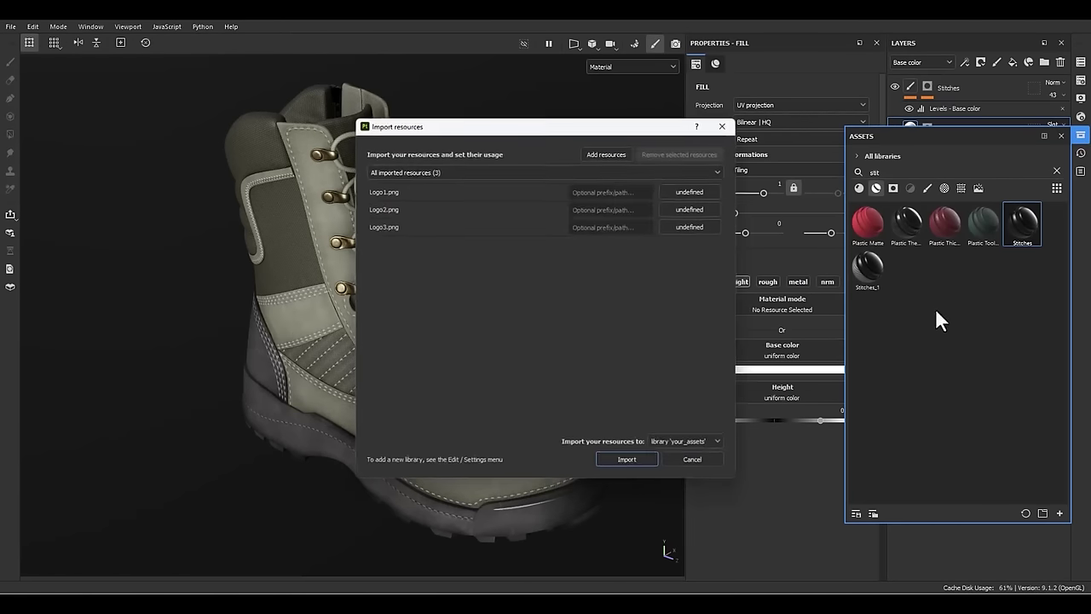
left_click(699, 228)
left_click(722, 268)
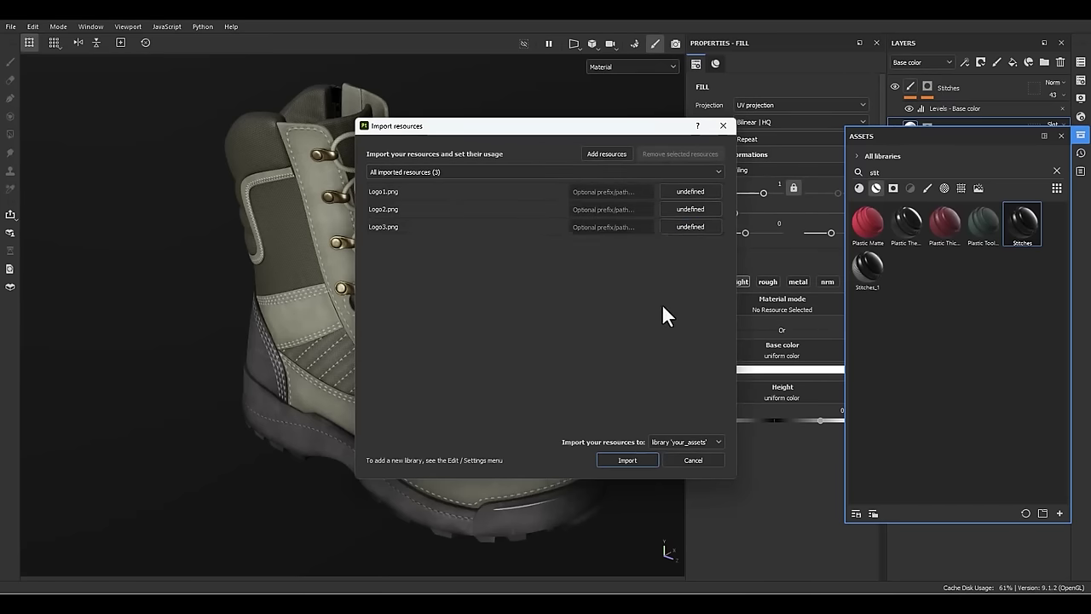
left_click(695, 193)
left_click(724, 233)
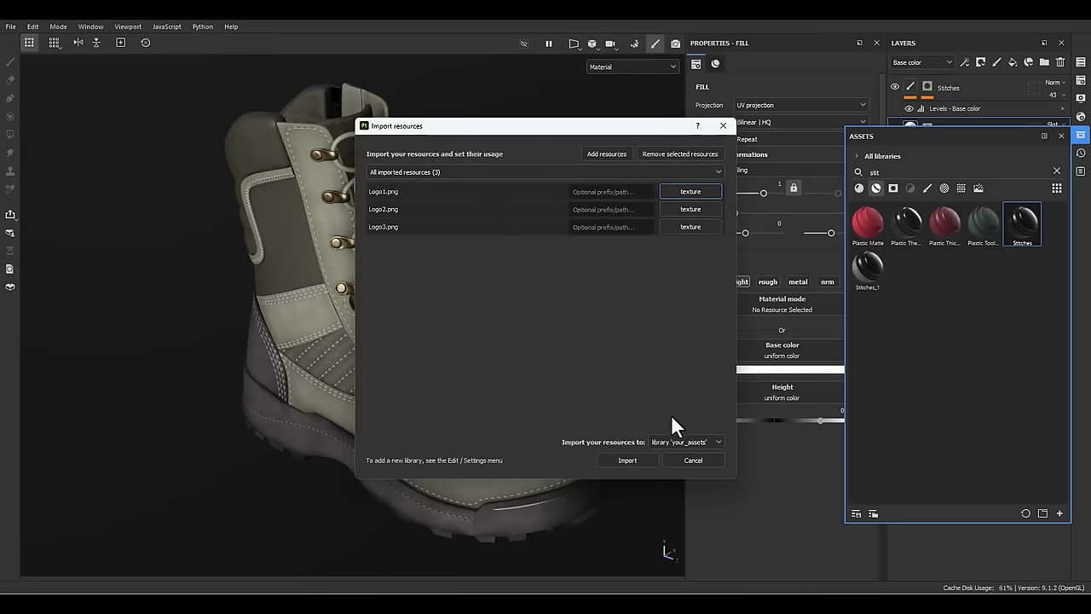
left_click(660, 439)
left_click(671, 469)
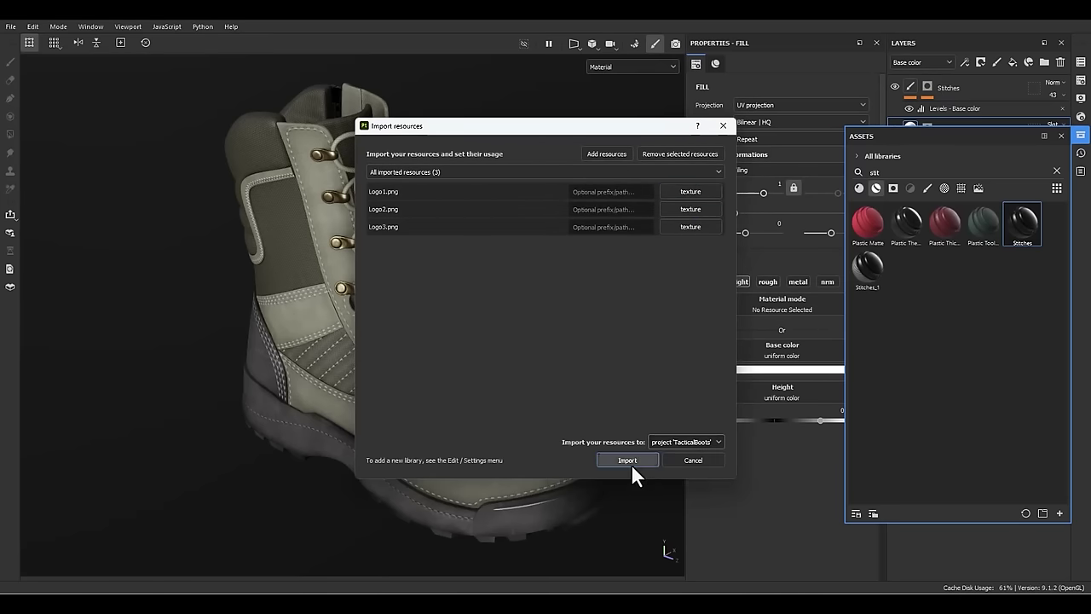
left_click(631, 462)
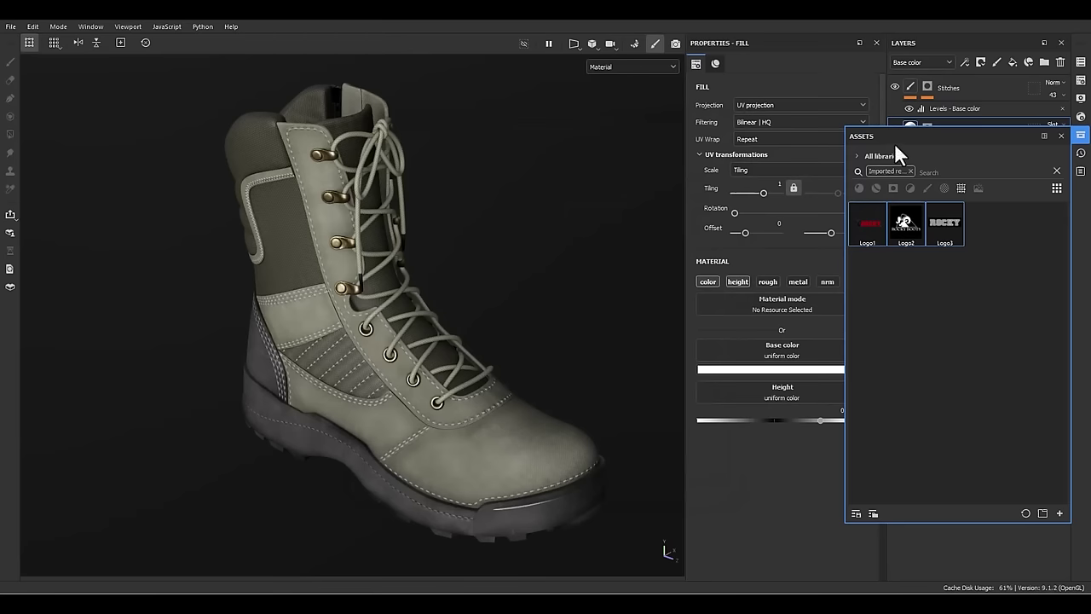
left_click_drag(895, 142, 1090, 213)
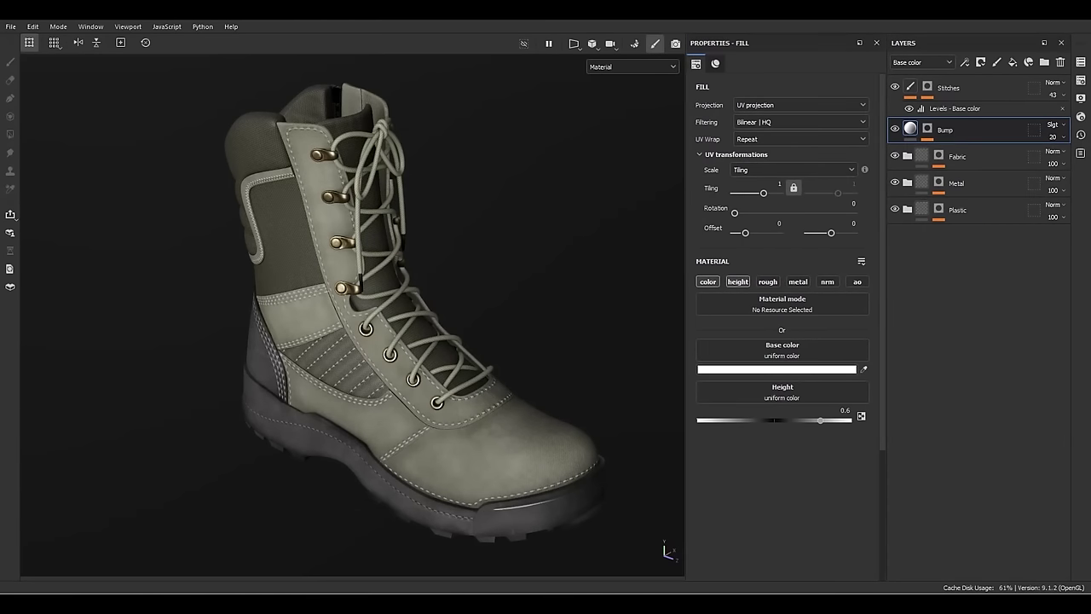
- Create a fill layer directly above the Bump layer and name it Logo_01
left_click(1013, 62)
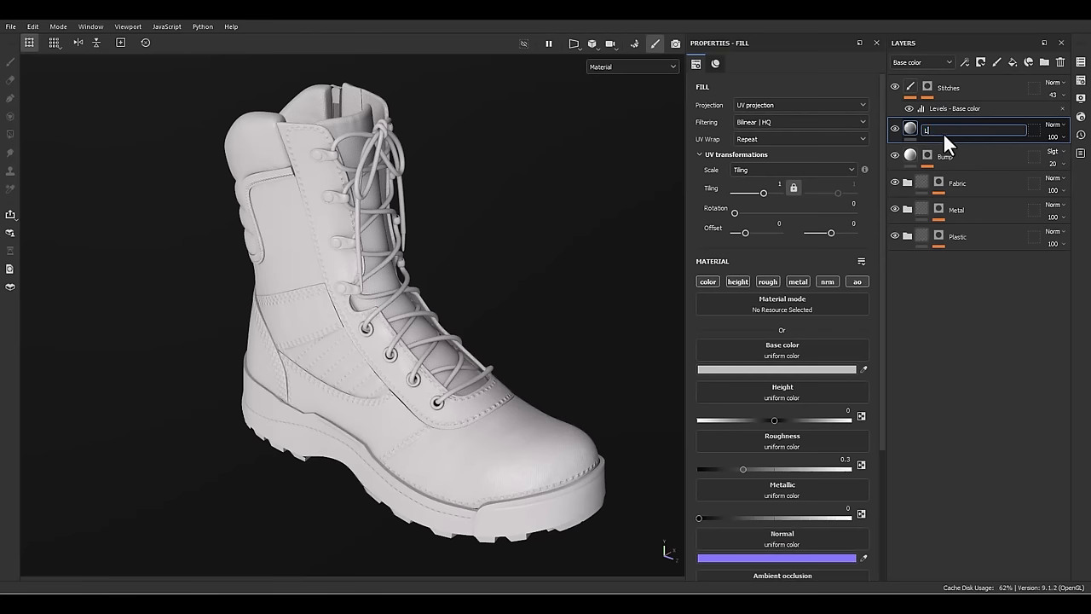
type("Logo_01")
key("Return")
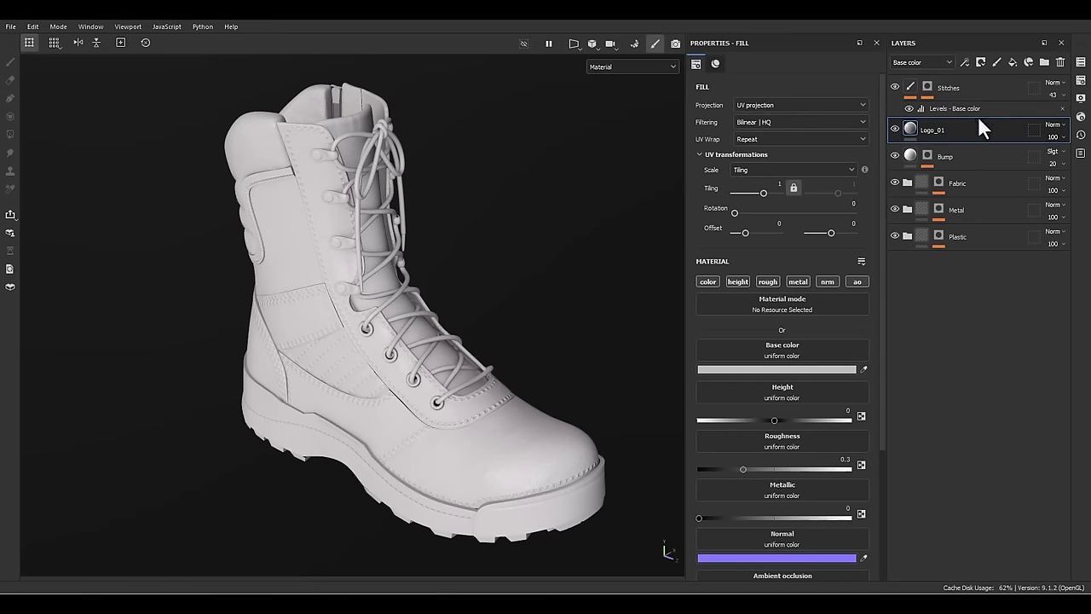
- Assign the Logo1 texture to the Logo_01 layer's base color and set its UV wrap to None
left_click_drag(797, 322, 745, 358)
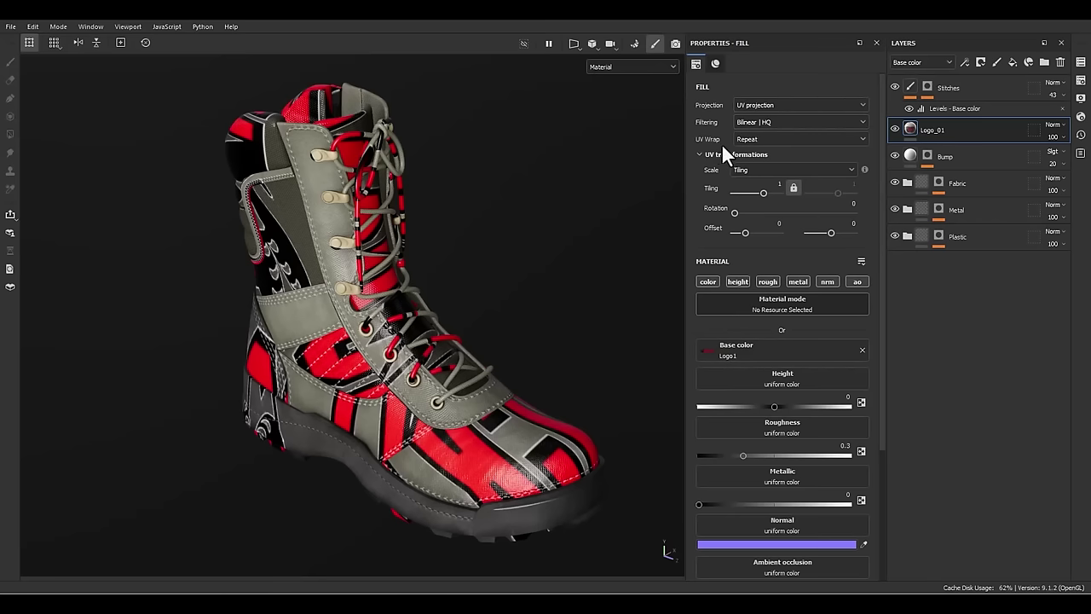
left_click(747, 140)
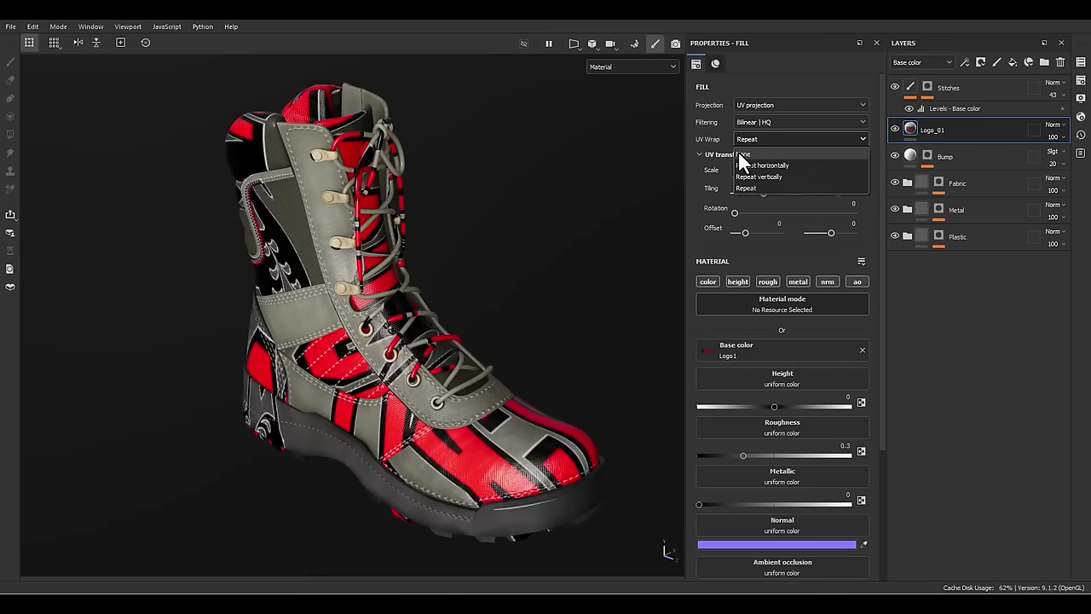
left_click(738, 153)
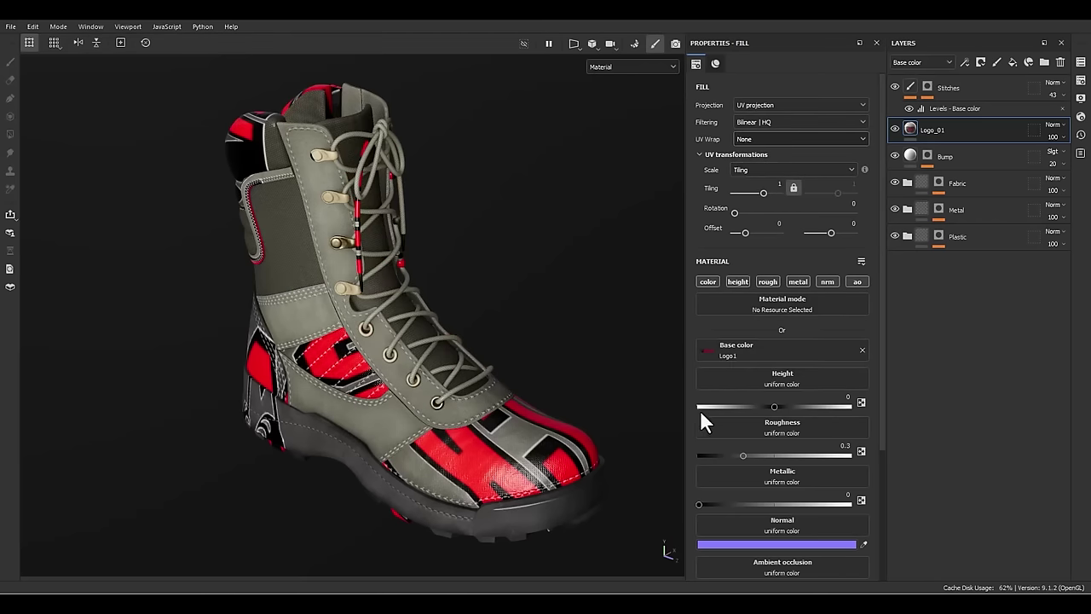
- Add an anchor point to the Logo_01 layer's content and give the layer a black mask
right_click(916, 128)
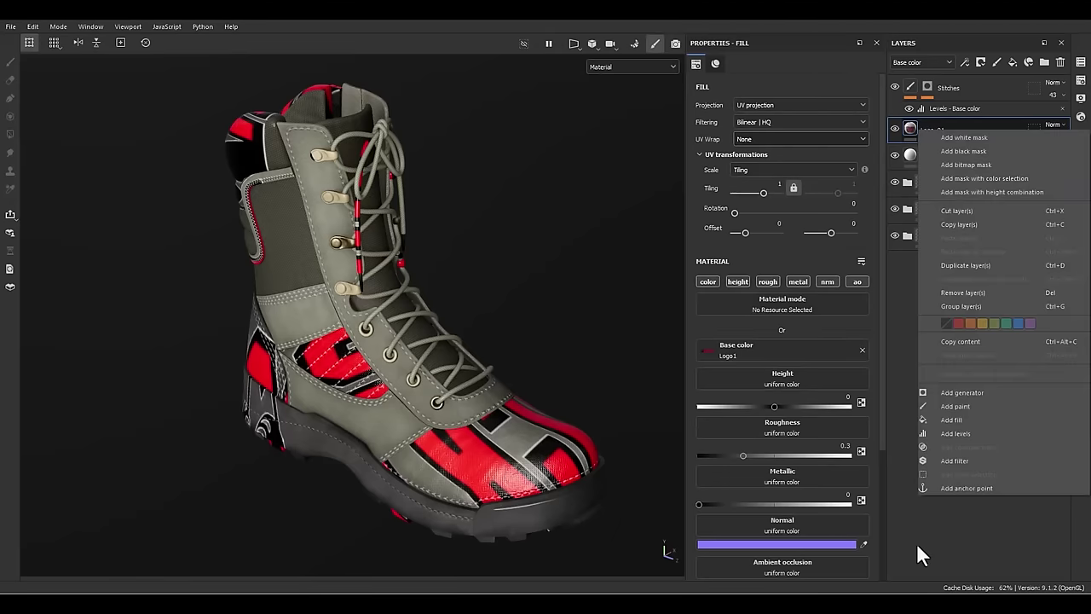
left_click(953, 491)
right_click(933, 149)
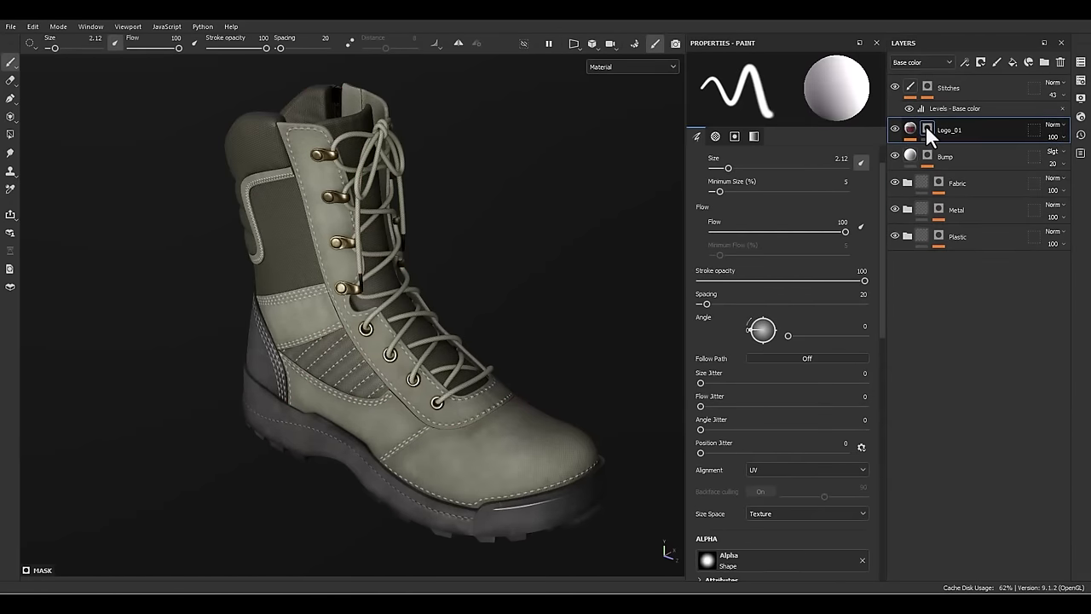
- Add a fill to the Logo_01 mask that references the Logo_01 anchor point with Extract alpha, and check the resulting mask
right_click(924, 126)
left_click(947, 521)
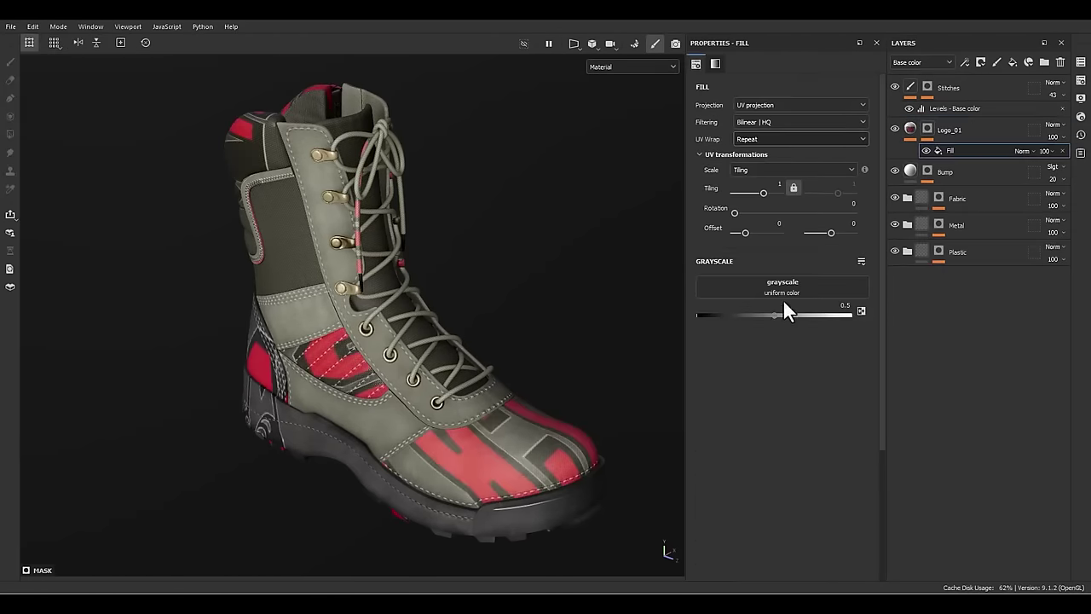
left_click(783, 288)
left_click(848, 304)
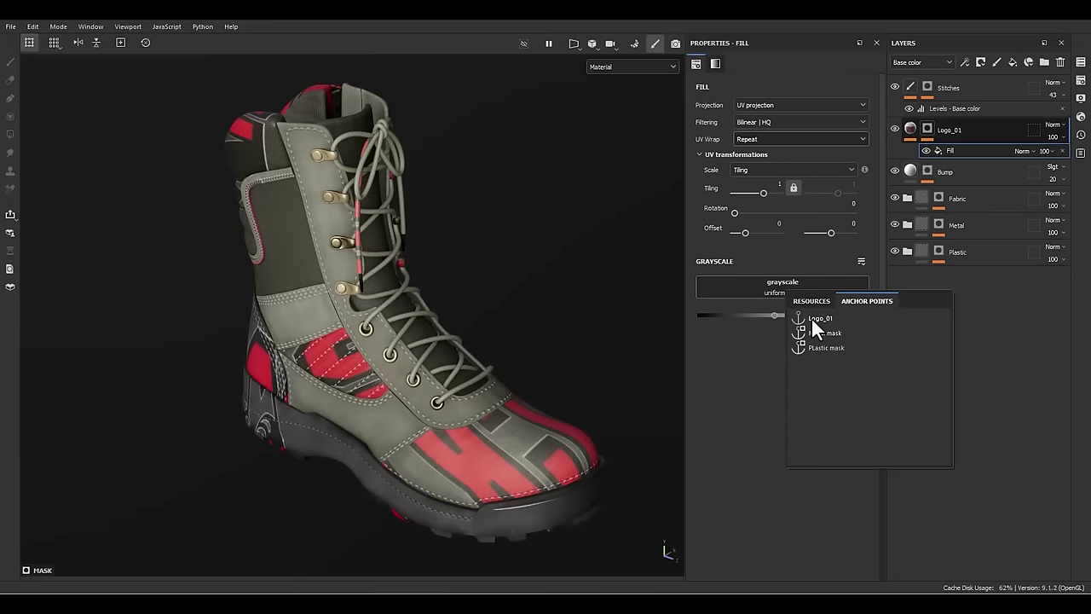
left_click(819, 318)
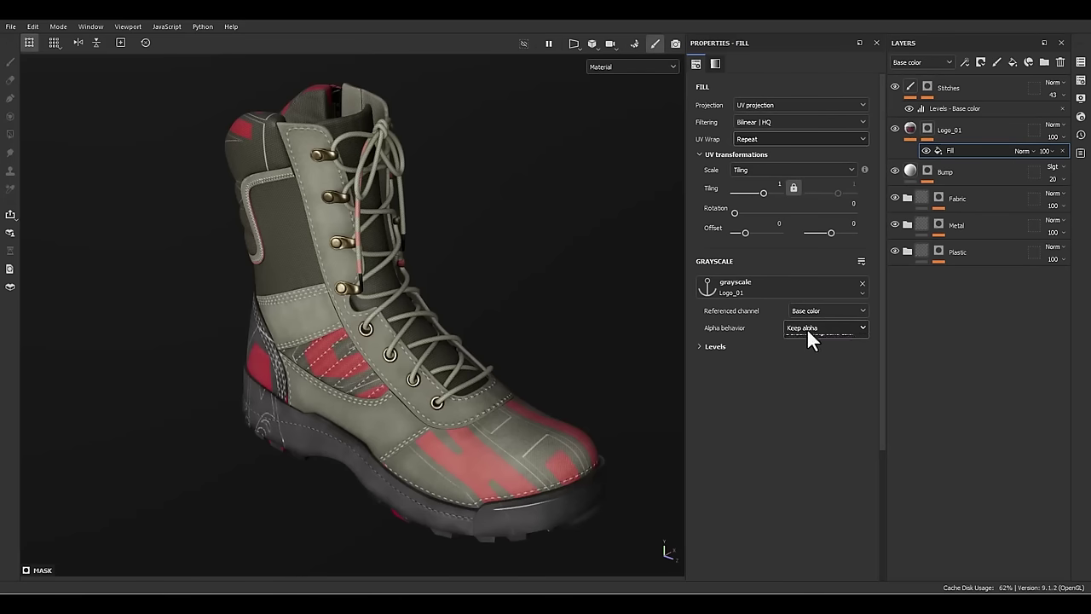
left_click(801, 356)
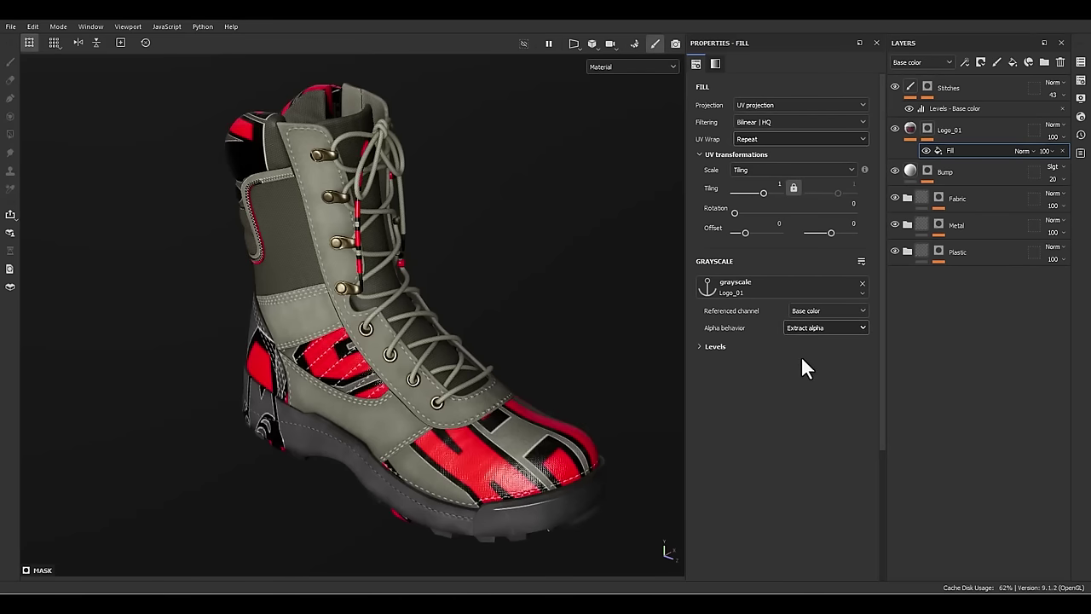
left_click(929, 134, "alt")
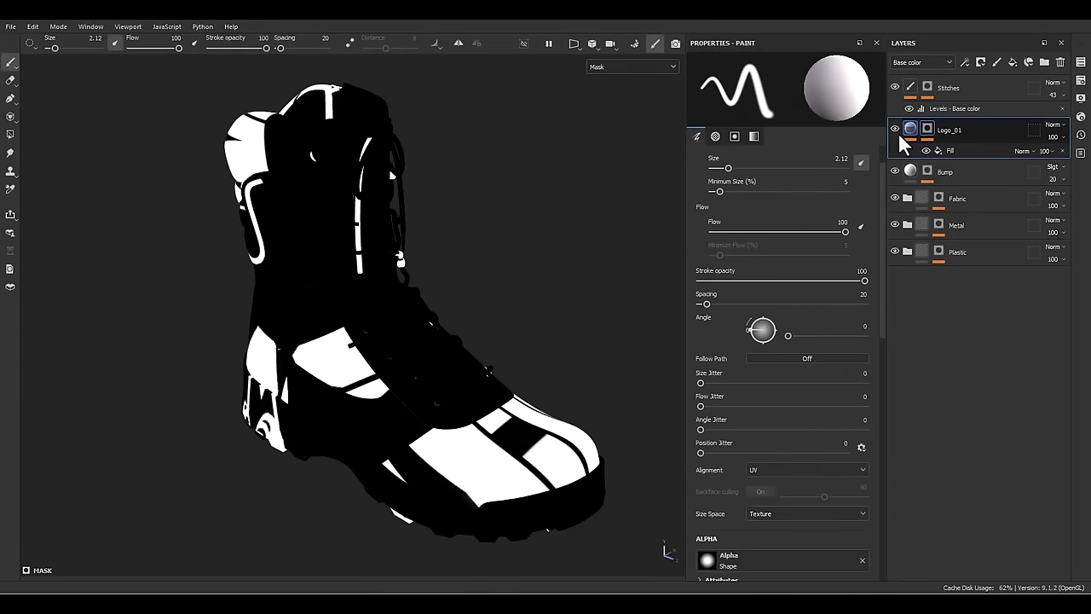
left_click(902, 138)
- Shrink the Logo_01 projection in UV space to a tiling of about 1.23 by 4.05 and shift it near the zigzag-stitched patch
left_click_drag(524, 471, 384, 443, "alt")
left_click_drag(518, 461, 524, 454, "alt")
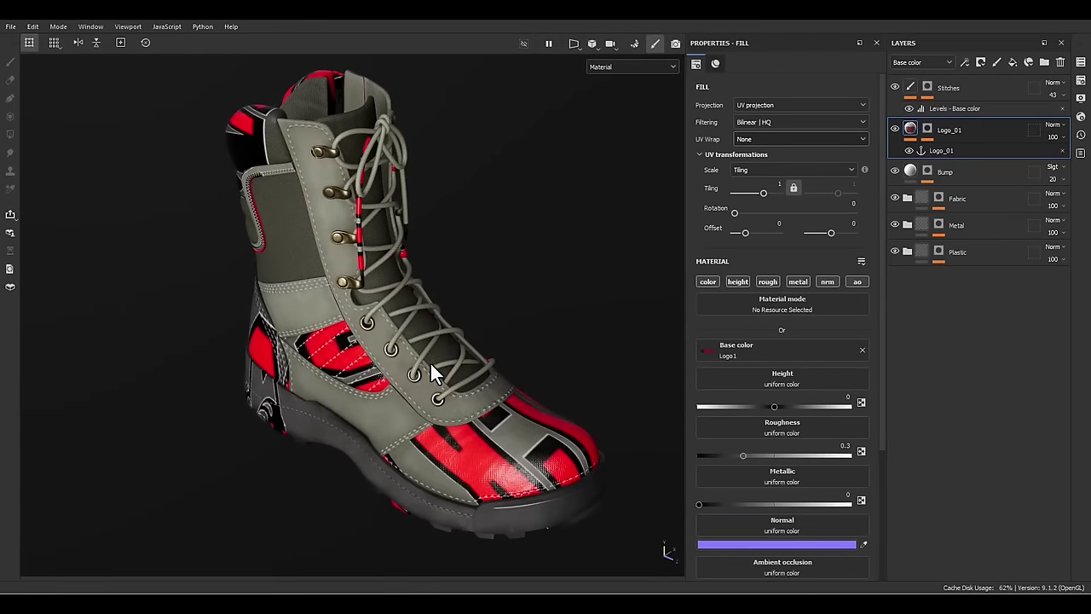
key("F3")
scroll(410, 360, "down", 10)
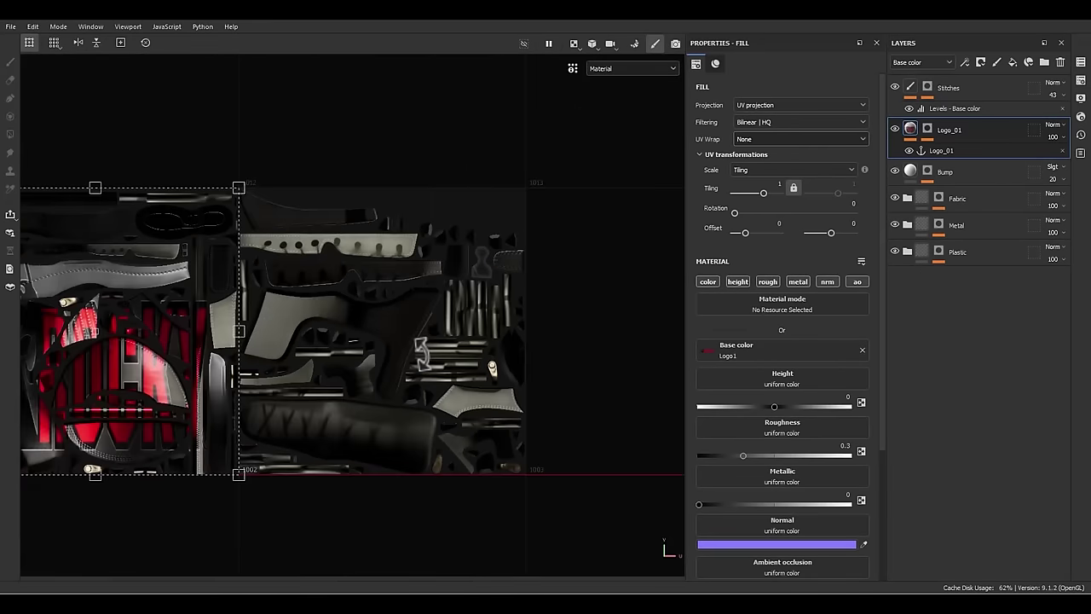
middle_click_drag(321, 382, 511, 344, "alt")
scroll(361, 309, "up", 5)
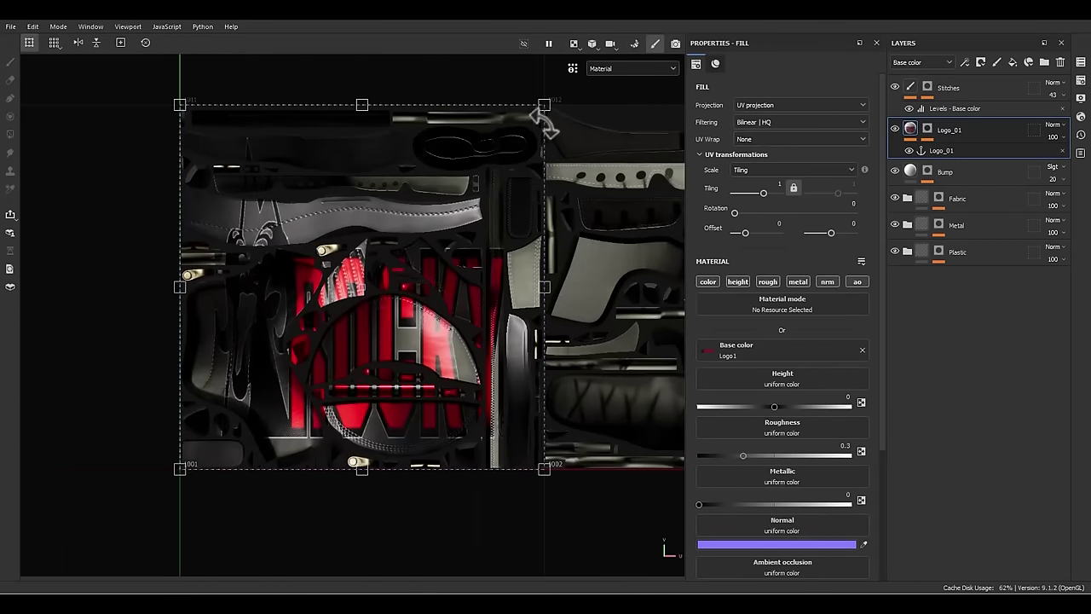
left_click_drag(543, 114, 478, 381)
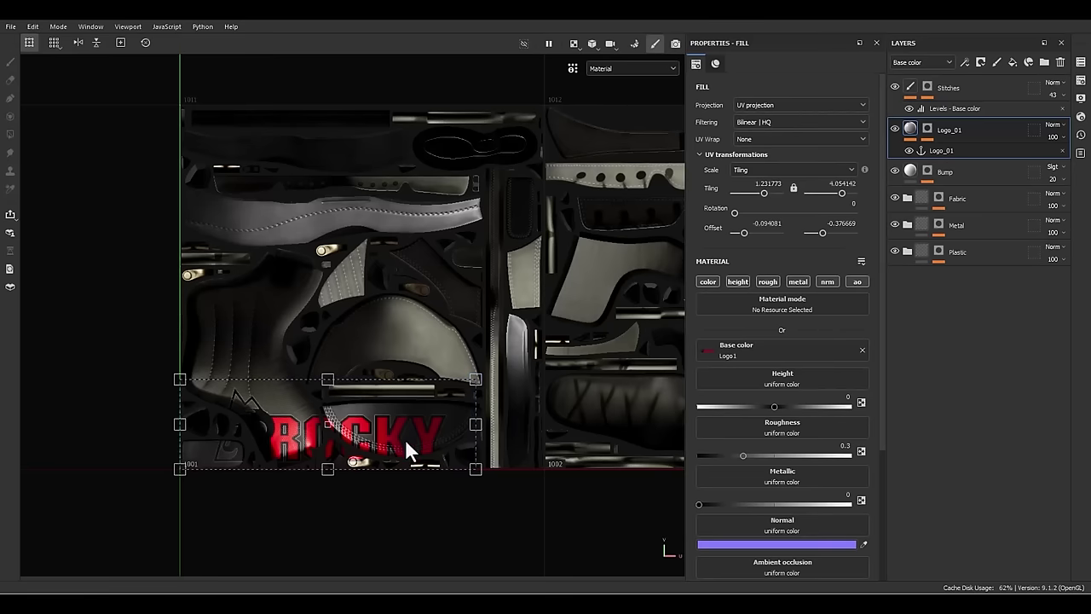
left_click_drag(404, 446, 470, 341)
scroll(427, 383, "up", 2)
left_click_drag(426, 410, 549, 238)
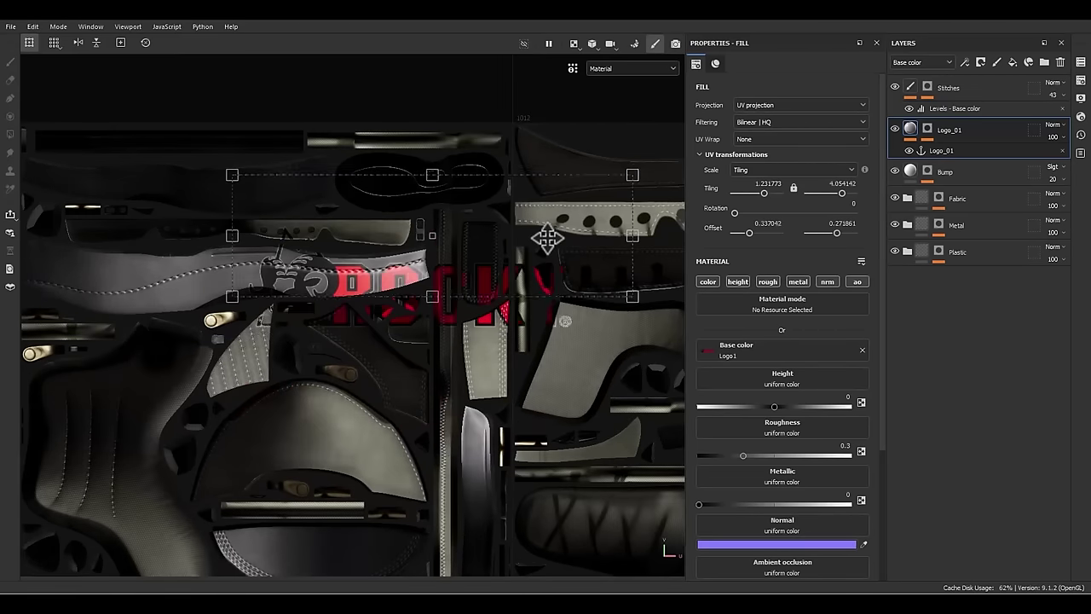
- Rotate the logo 270 degrees, reduce it to a tiling of about 3.05 by 10.05 and move it over the zigzag-stitched patch
left_click_drag(645, 147, 475, 391)
middle_click_drag(460, 211, 427, 292, "alt")
left_click_drag(453, 116, 413, 271, "shift")
scroll(404, 350, "up", 2)
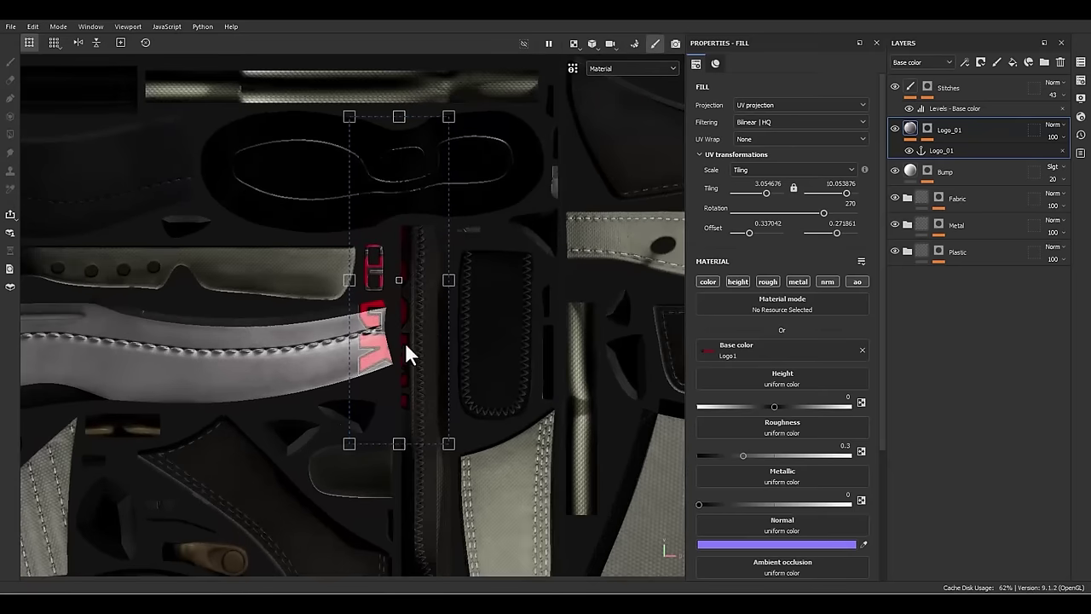
left_click_drag(405, 342, 527, 348)
scroll(576, 224, "up", 2)
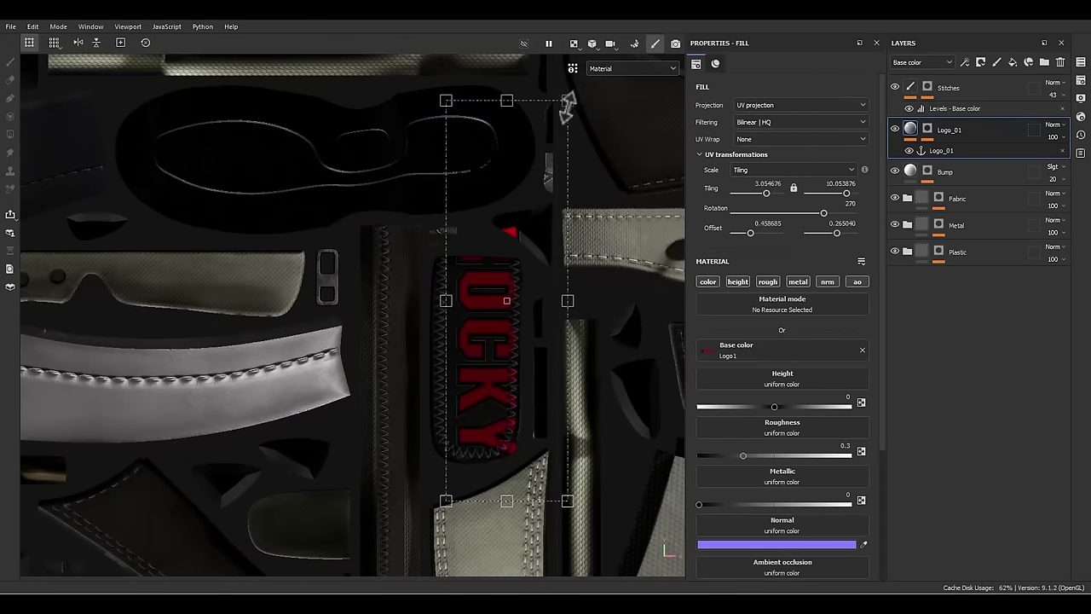
- Shrink the logo to a tiling of about 6.16 by 20.29 and fit it inside the patch's zigzag stitching
left_click_drag(568, 106, 536, 203, "shift")
scroll(469, 341, "up", 1)
left_click_drag(506, 366, 478, 419)
- Center the logo on the patch using the 3D and UV views together, enlarging it to a tiling of about 5.55 by 18.27
key("F1")
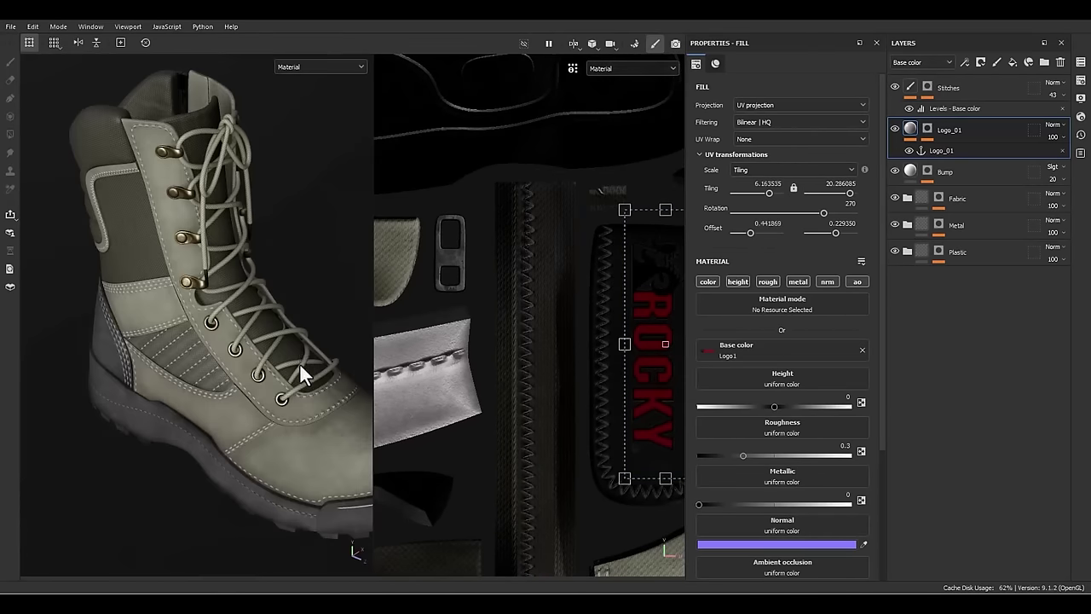
left_click_drag(311, 237, 286, 432, "alt")
right_click_drag(285, 433, 278, 438, "shift")
scroll(277, 438, "up", 5)
left_click_drag(275, 415, 230, 379, "alt")
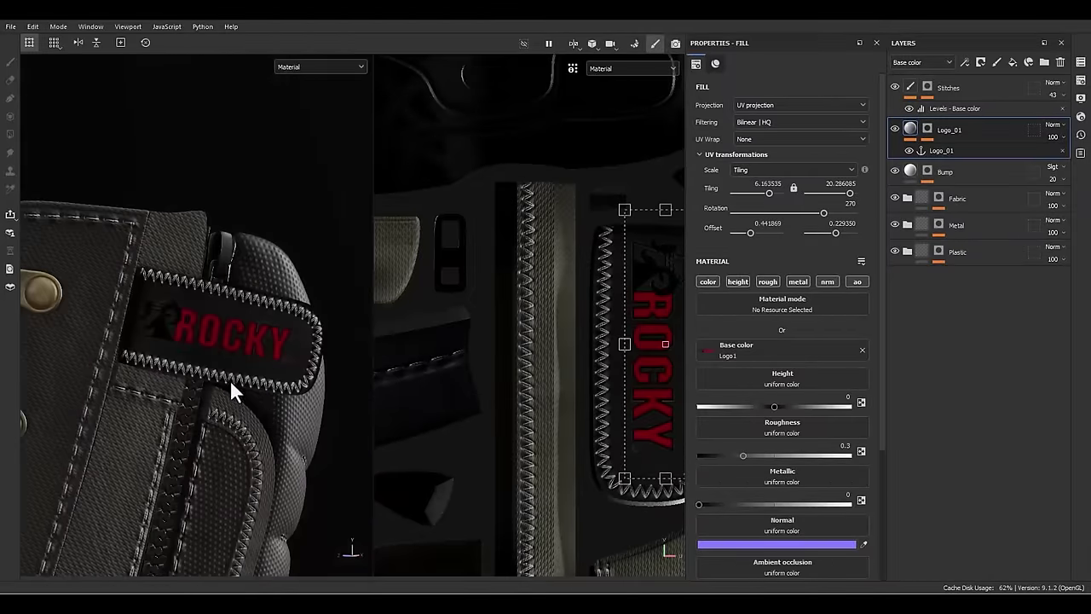
mouse_move(229, 379)
right_mouse_down("shift")
mouse_move(252, 389)
mouse_move(243, 385)
right_mouse_up("shift")
left_click_drag(243, 385, 229, 376, "alt")
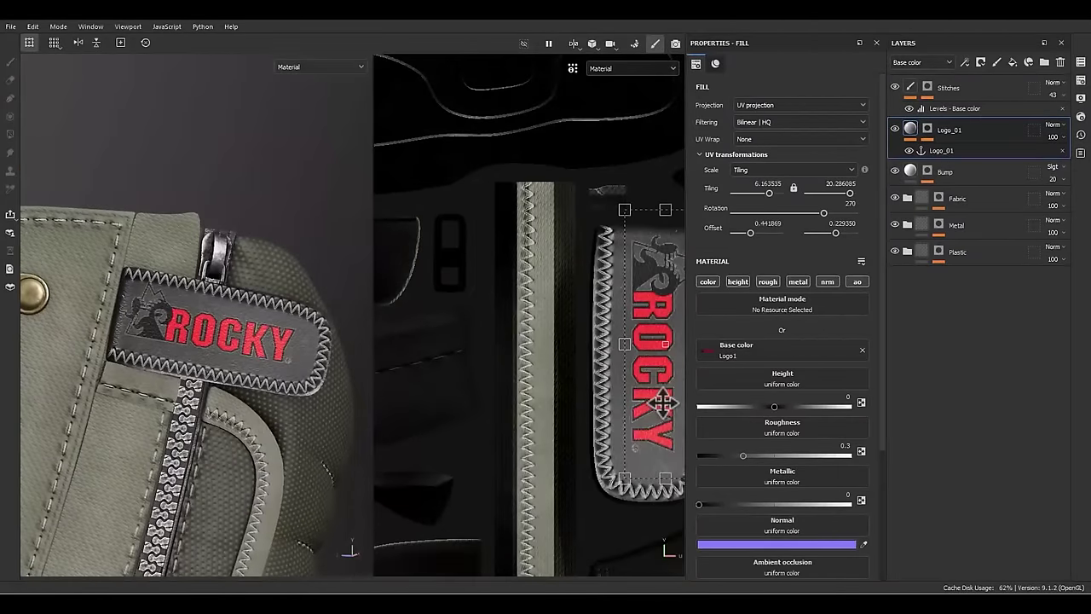
middle_click_drag(662, 401, 585, 388, "alt")
scroll(584, 388, "down", 1)
scroll(585, 388, "up", 1)
left_click_drag(585, 388, 579, 376)
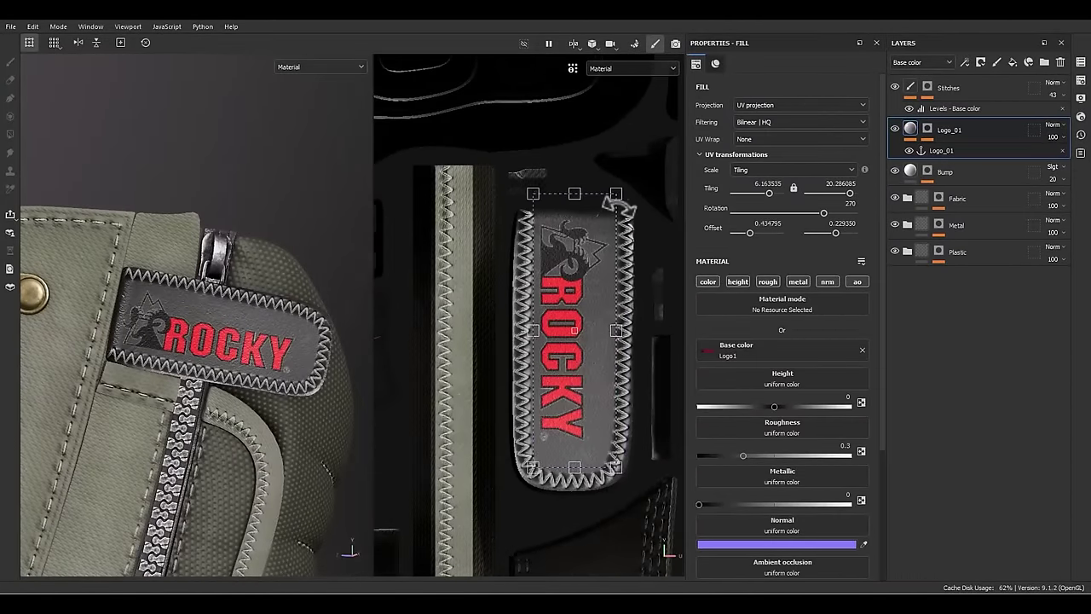
left_click_drag(616, 198, 627, 189)
left_click_drag(564, 294, 573, 307)
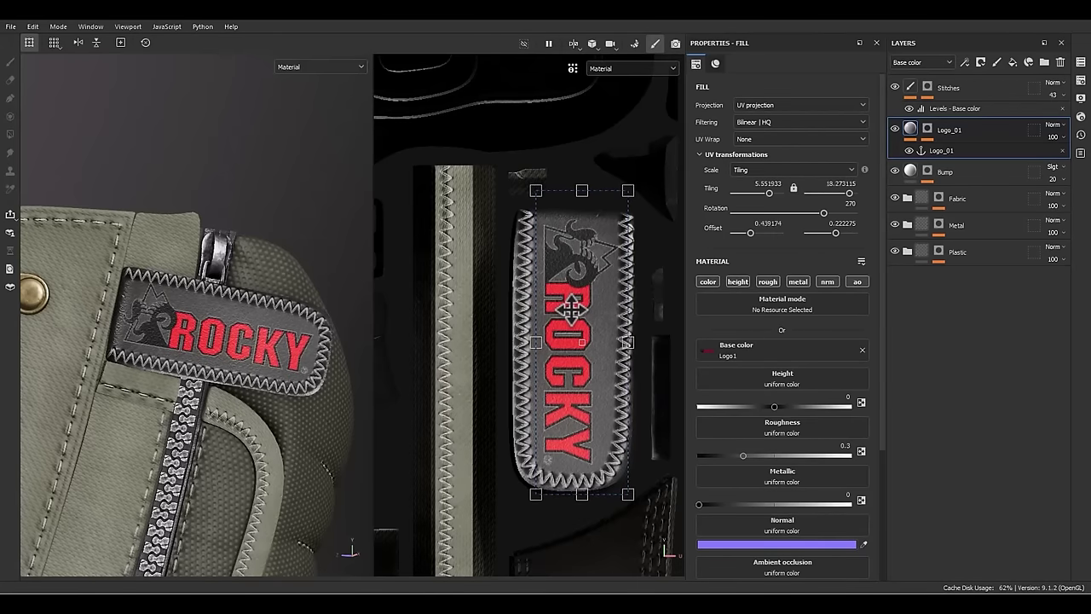
- Set the Logo_01 layer's height to 0.1 to emboss the logo on the patch
scroll(251, 350, "up", 6)
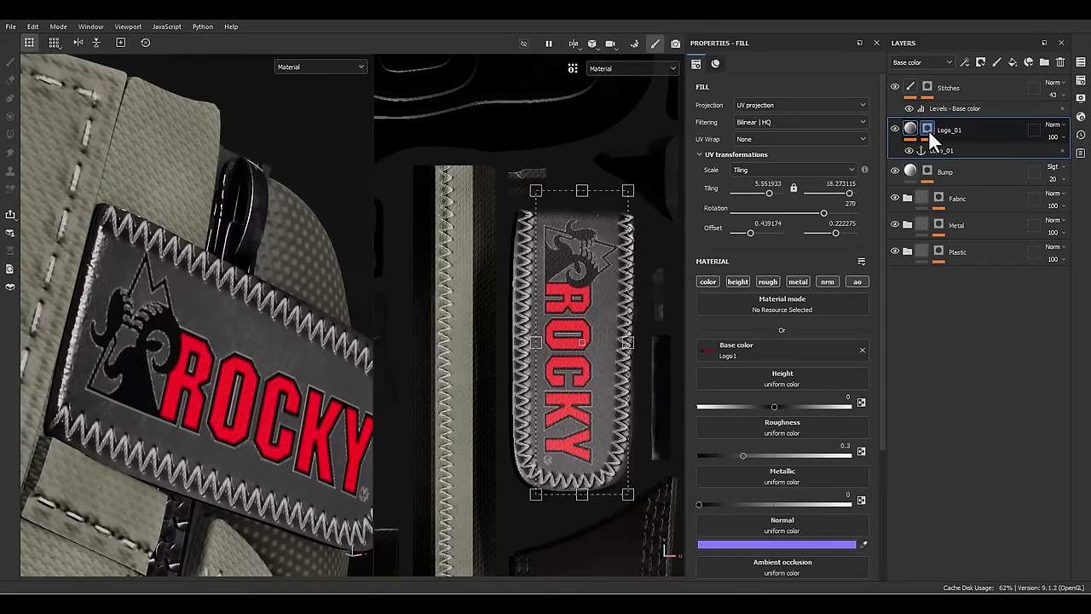
left_click(928, 130, "alt")
left_click(905, 129)
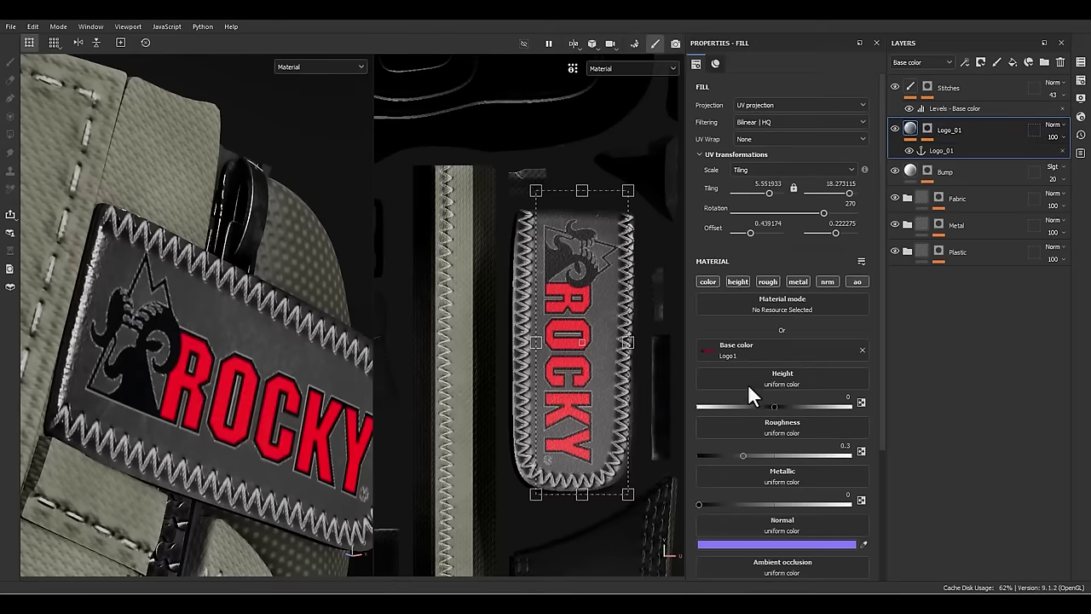
left_click_drag(770, 402, 788, 405)
left_click(827, 398)
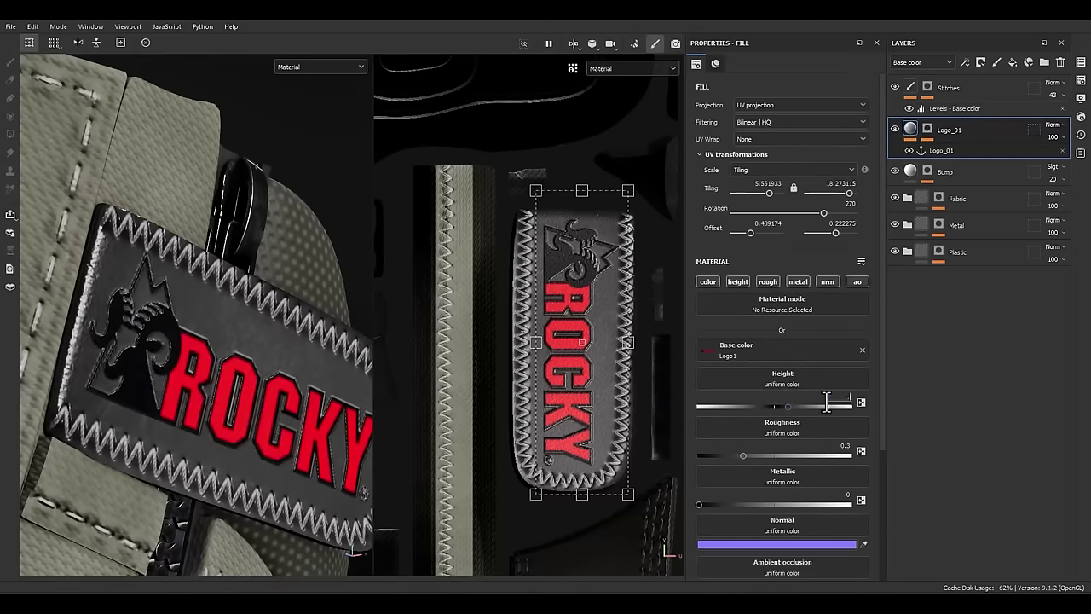
type("0.1")
key("Return")
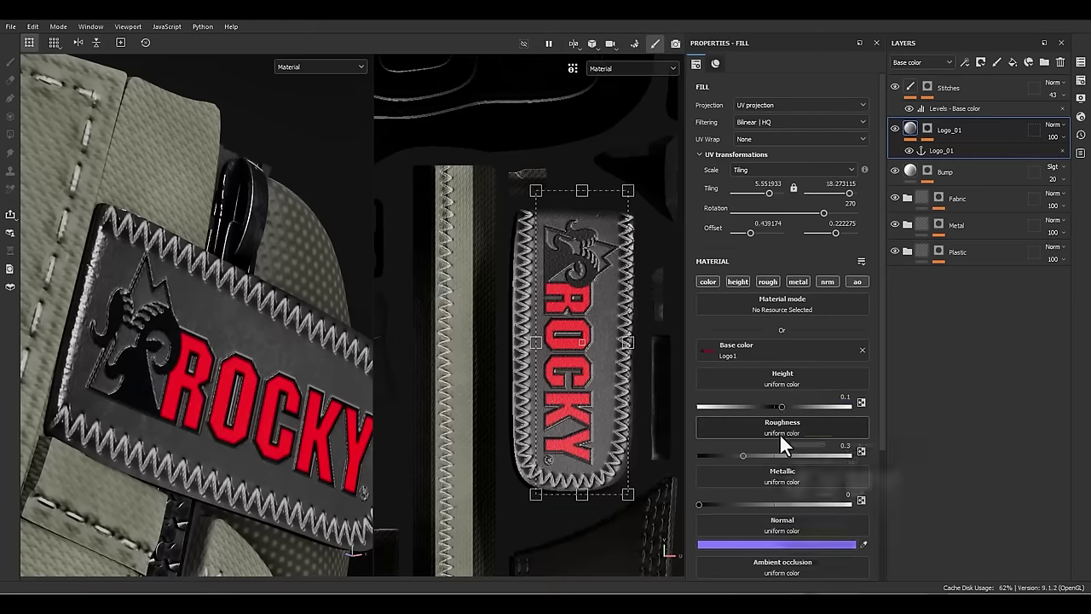
- Assign the Grunge Concrete Paint Leak texture to the Logo_01 layer's roughness channel
left_click(780, 433)
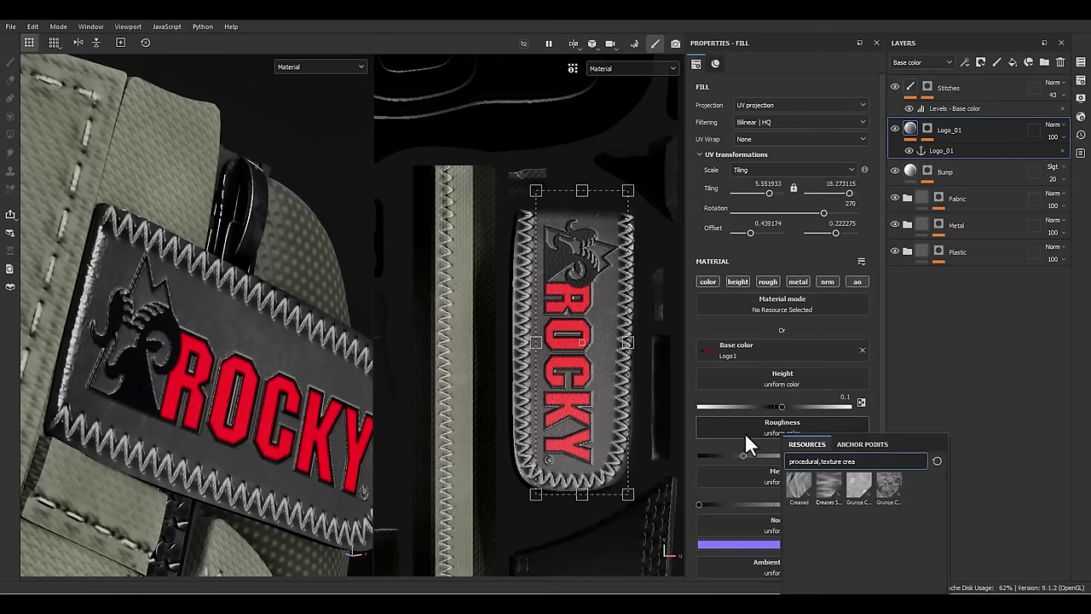
left_click(890, 493)
left_click_drag(300, 418, 283, 419, "alt")
right_click_drag(284, 419, 239, 392, "alt")
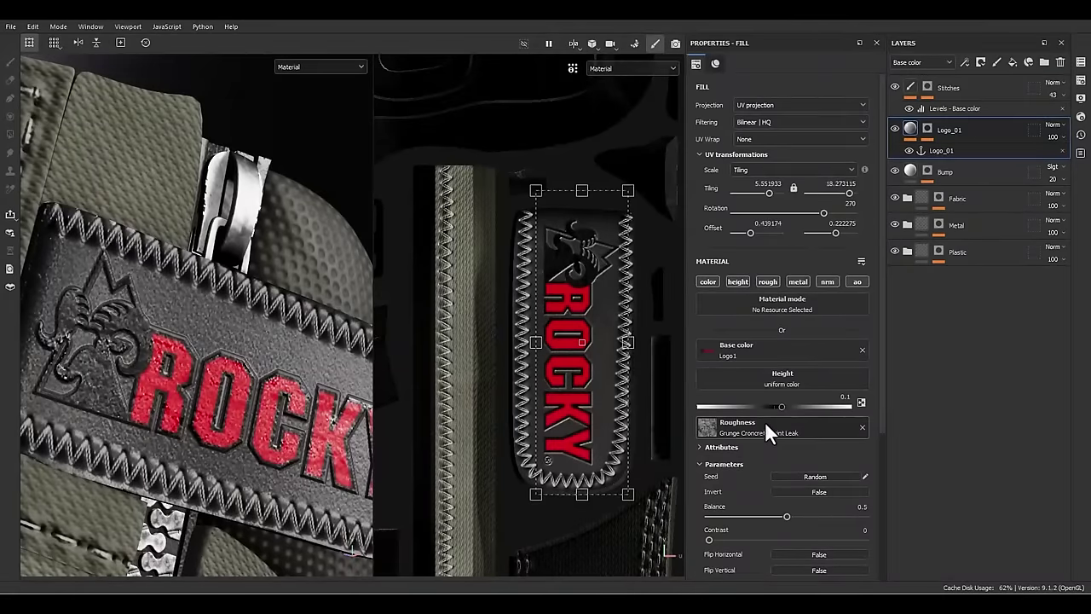
scroll(775, 435, "down", 4)
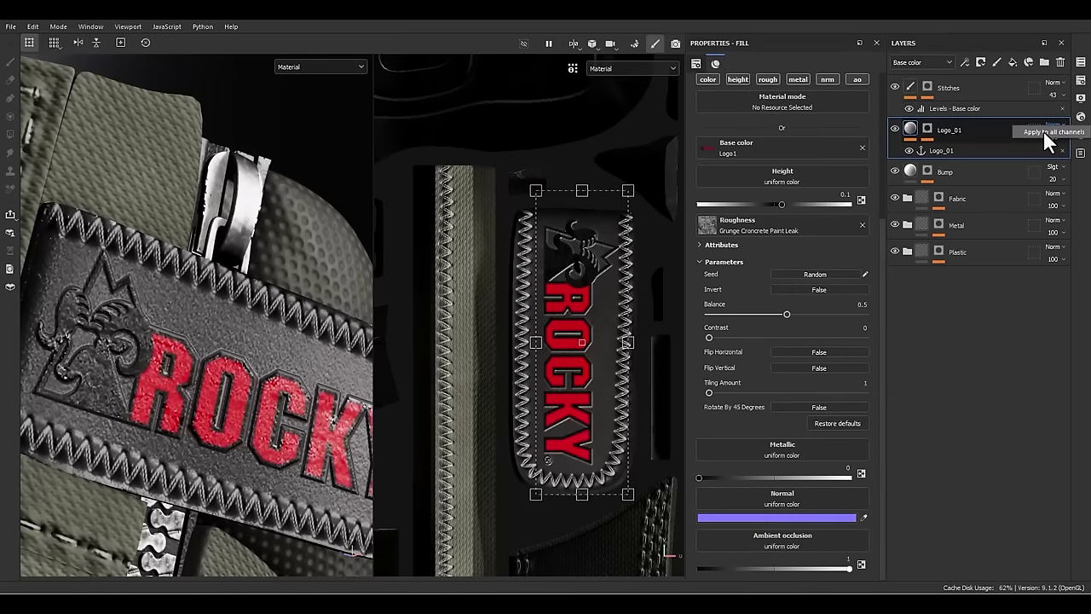
- Apply the Logo_01 layer's blending mode to all channels and inspect the logo patch from close up and farther away
left_click(1044, 131)
mouse_move(258, 365)
left_mouse_down("alt")
mouse_move(153, 385)
mouse_move(230, 375)
left_mouse_up("alt")
right_click_drag(230, 375, 96, 377, "shift")
scroll(96, 377, "up", 3)
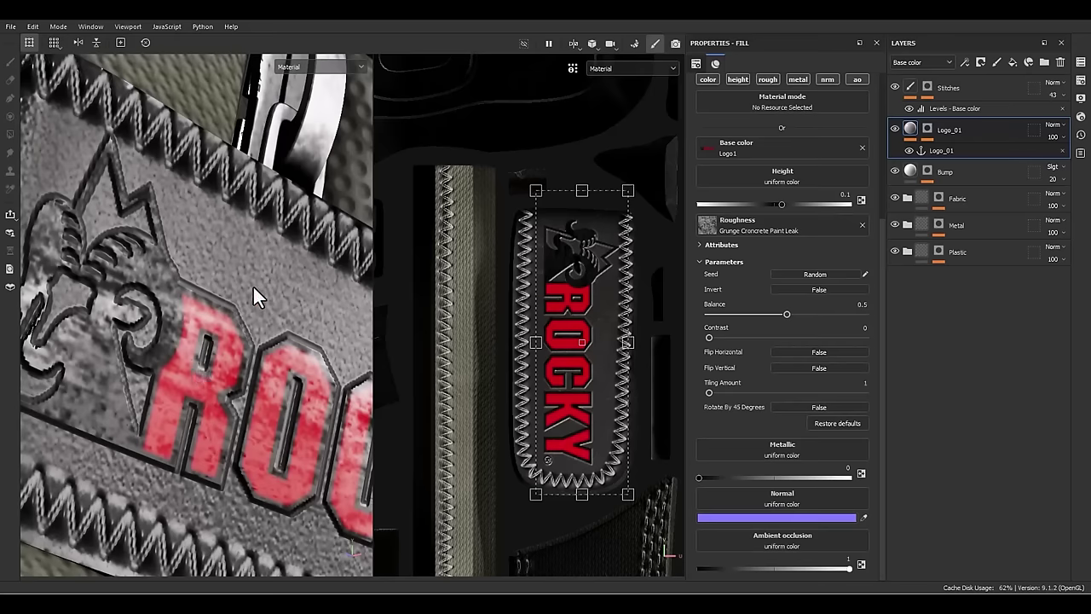
scroll(158, 355, "down", 3)
left_click_drag(158, 354, 209, 365, "alt")
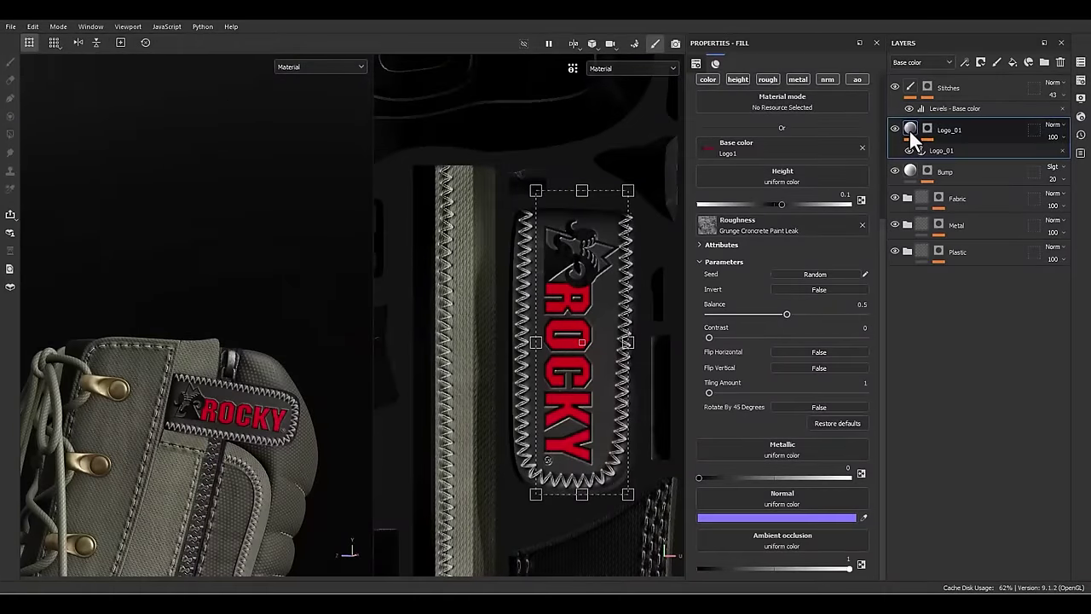
- Add a fill effect to the Logo_01 layer's content and use the Logo1 image as its base color
left_click(932, 151)
right_click(932, 152)
left_click(972, 341)
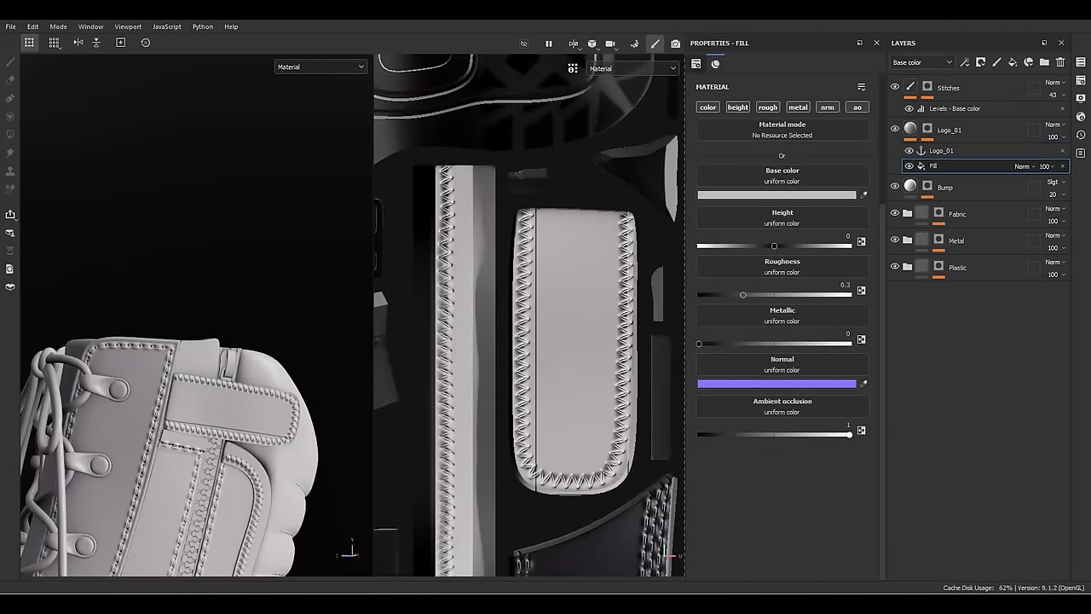
left_click_drag(1088, 187, 786, 173)
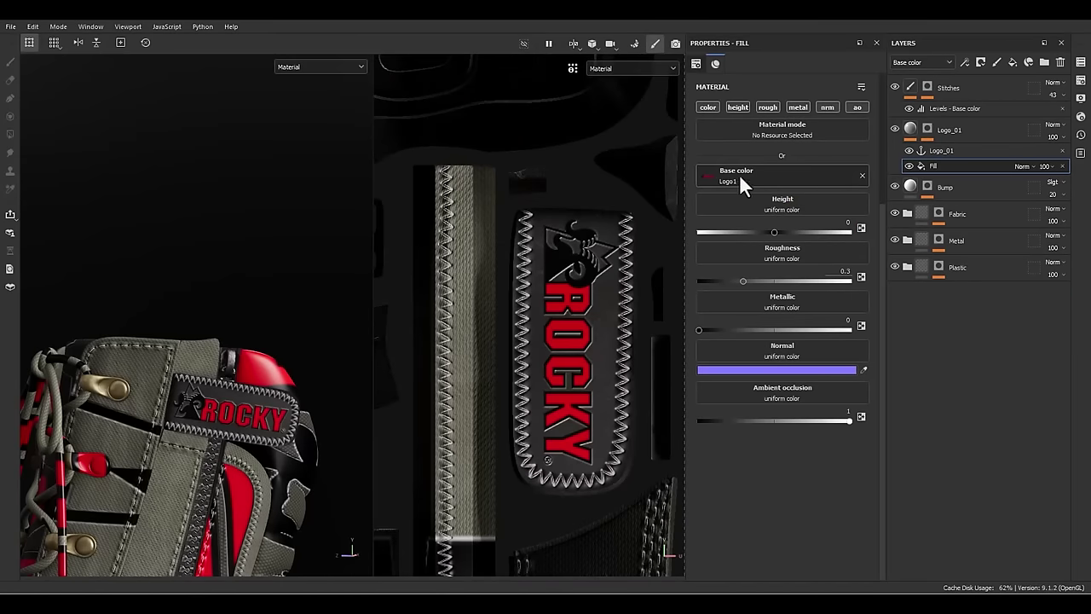
- Set the new fill effect's UV wrap to None so the logo does not repeat across the boot
right_click_drag(244, 483, 217, 203, "alt")
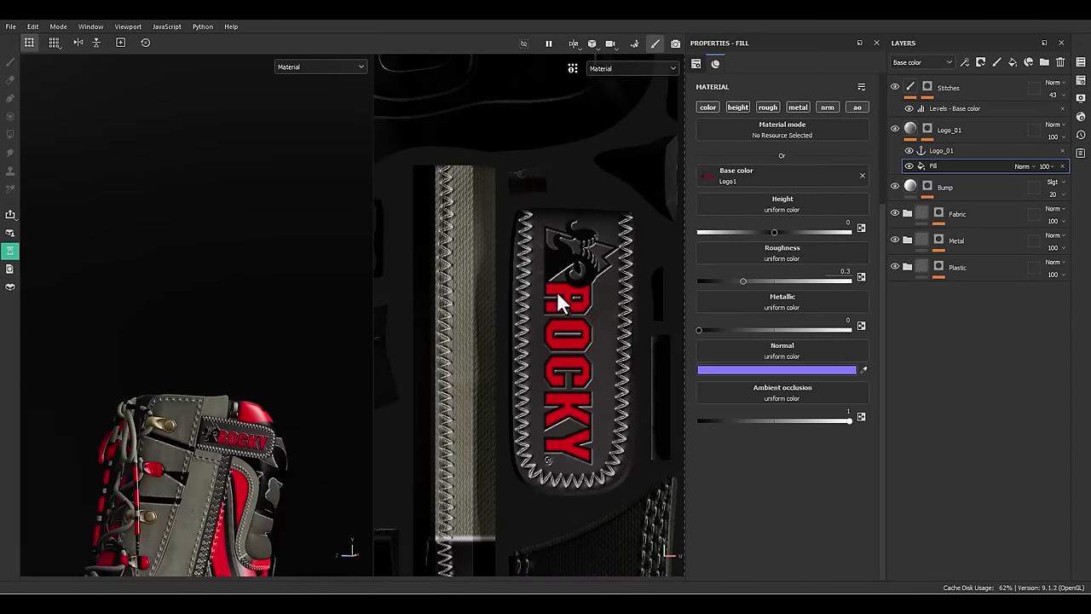
right_click_drag(590, 307, 530, 302, "alt")
scroll(742, 267, "up", 5)
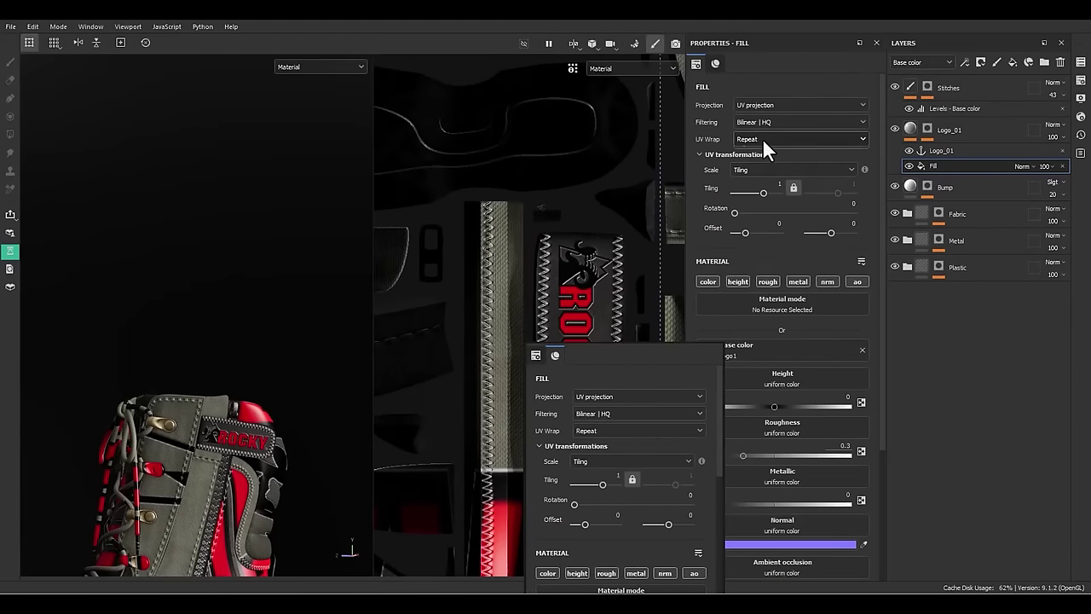
left_click(762, 139)
left_click(755, 154)
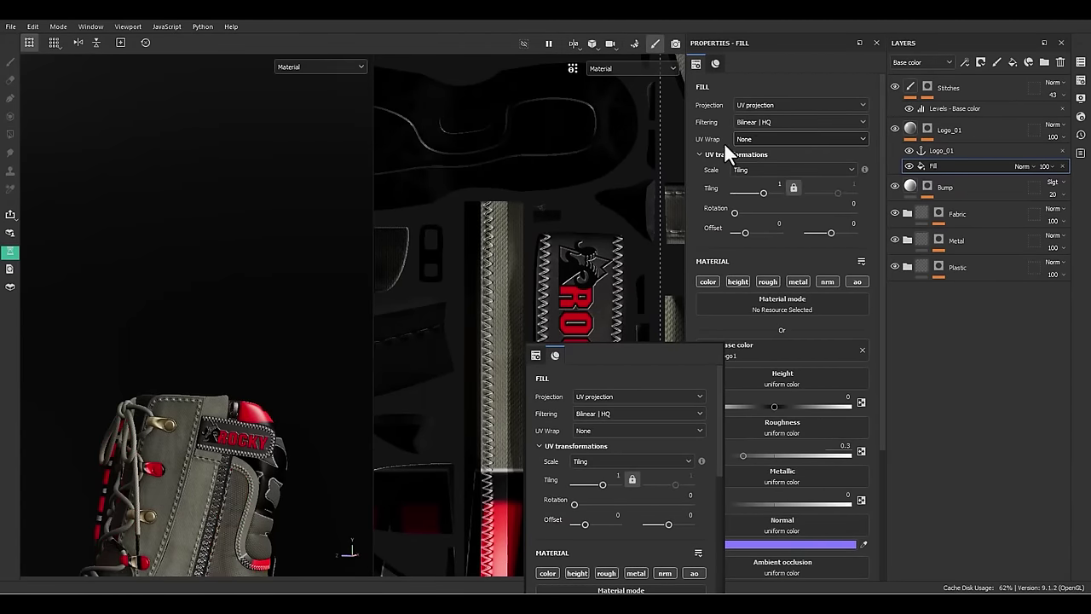
- Shrink the second logo to a tiling of about 3.95 by 13.40 and move it onto the heel panel in UV space
scroll(530, 283, "up", 1)
scroll(530, 283, "down", 3)
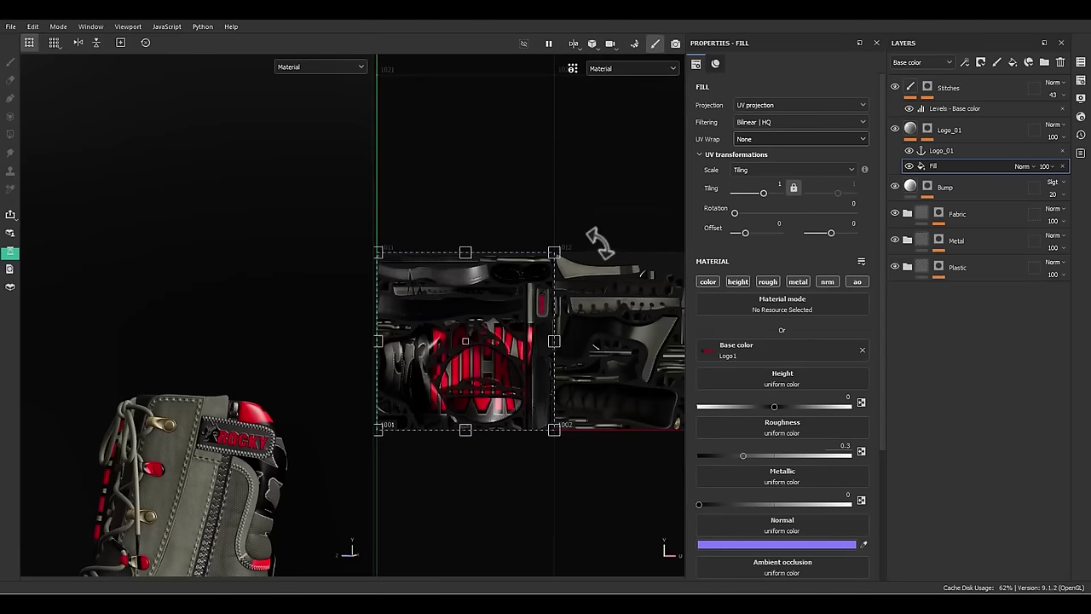
left_click_drag(465, 254, 450, 377)
left_click_drag(554, 377, 490, 397)
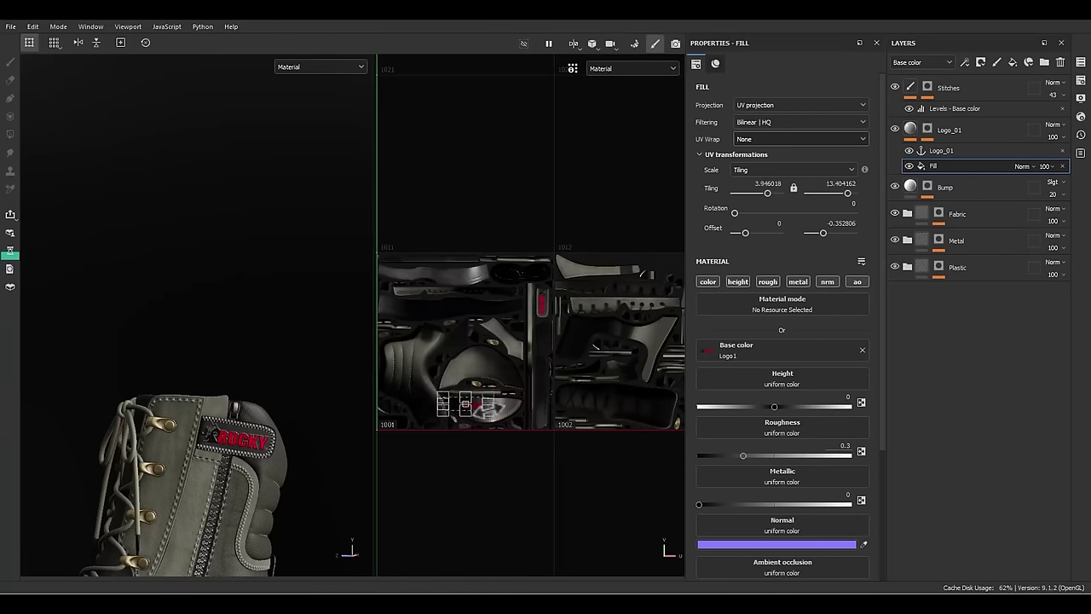
scroll(491, 399, "up", 3)
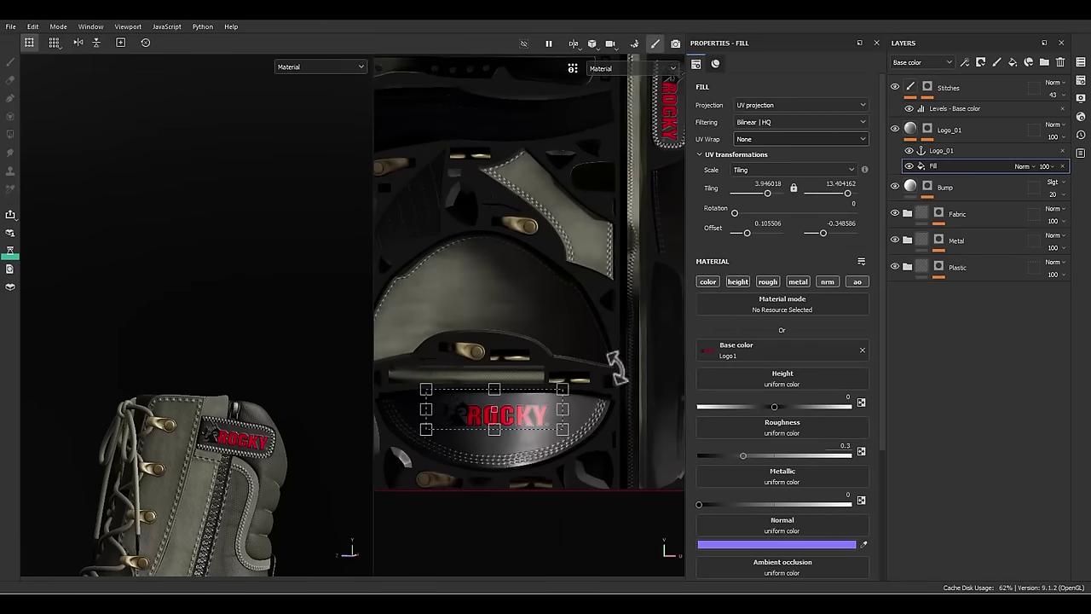
- Rotate the second logo 180 degrees so it reads upright on the boot's heel
left_click_drag(571, 339, 308, 436)
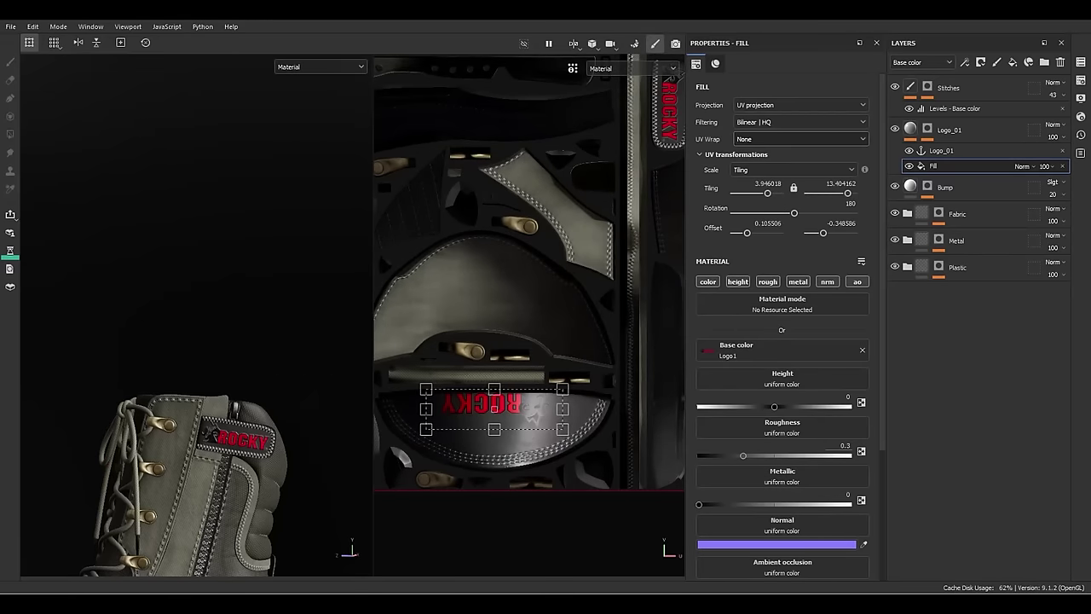
left_click_drag(127, 444, 201, 344, "alt")
right_click_drag(201, 345, 264, 344, "alt")
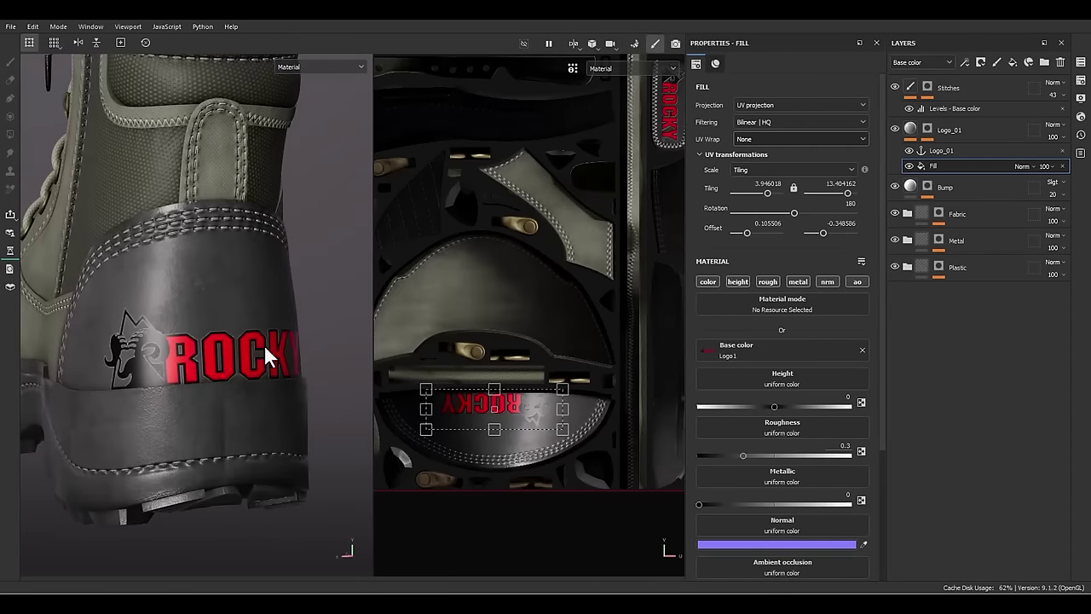
- Enlarge the heel logo to a tiling of about -3.08 by -10.45 and reposition it within the stitched heel panel
mouse_move(258, 361)
left_mouse_down("alt")
mouse_move(278, 387)
mouse_move(275, 373)
left_mouse_up("alt")
right_click_drag(275, 373, 267, 373, "shift")
scroll(518, 423, "up", 2)
left_click_drag(529, 419, 583, 441)
scroll(510, 432, "up", 2)
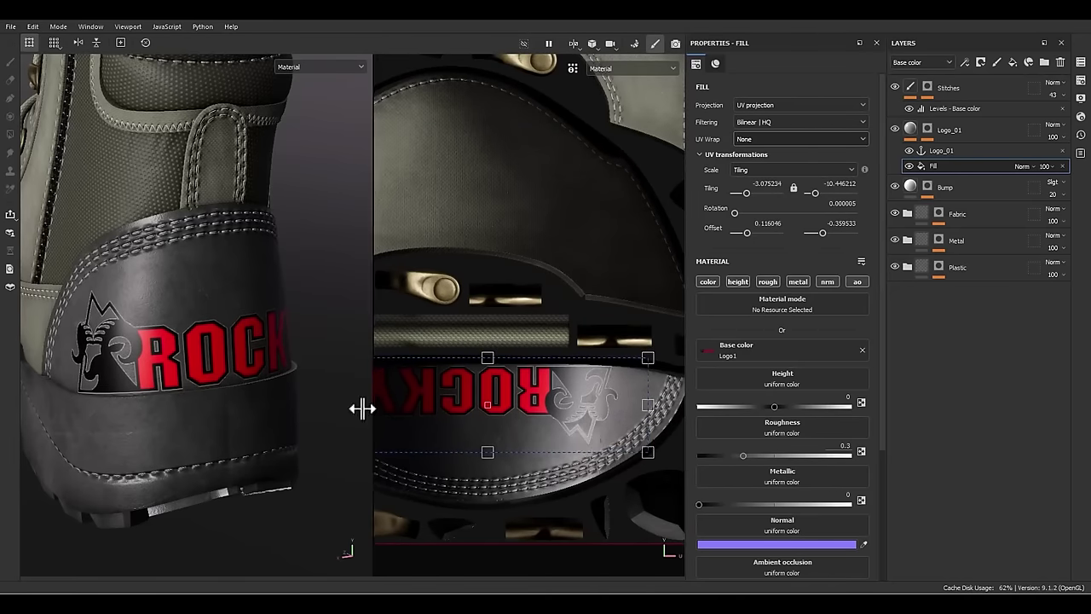
- Set the heel logo fill's height to 0.1 and inspect its embossed edges
left_click_drag(362, 410, 358, 320, "alt")
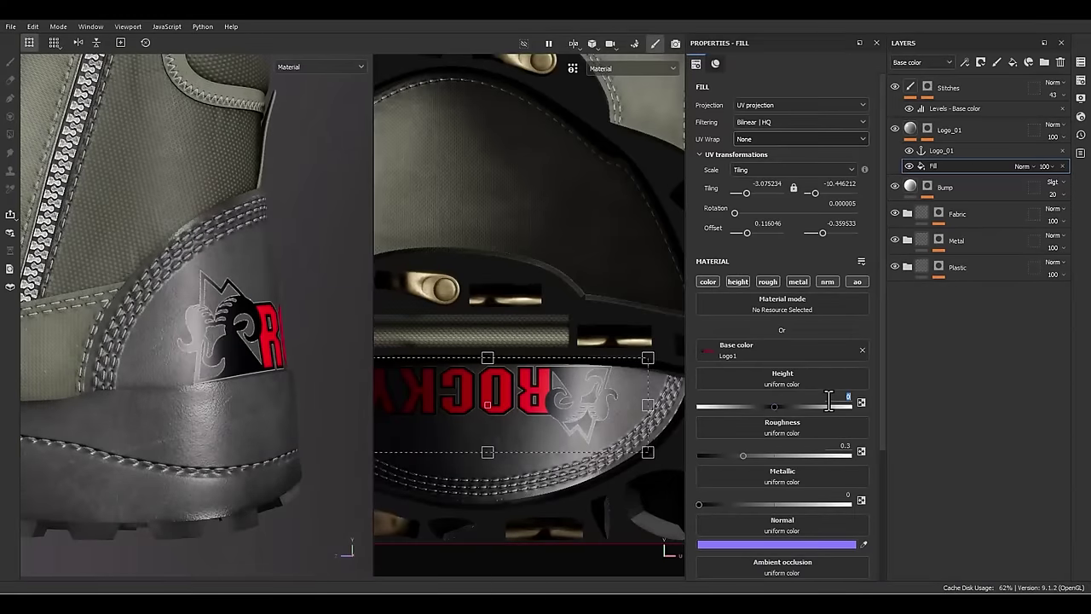
key("Return")
right_click_drag(335, 411, 223, 324, "alt")
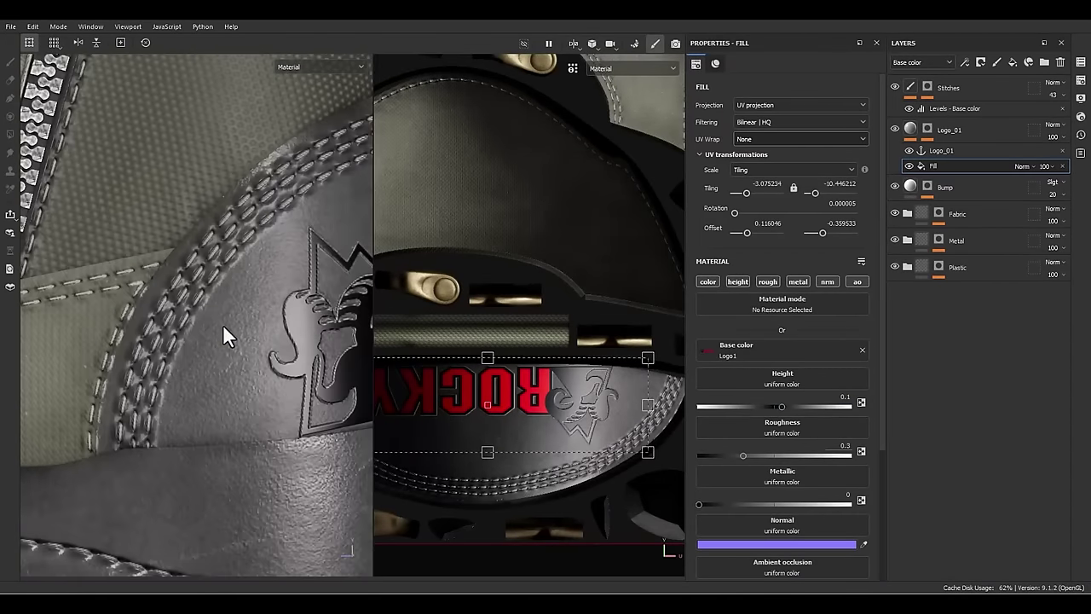
left_click_drag(223, 324, 226, 350, "alt")
scroll(241, 356, "up", 2)
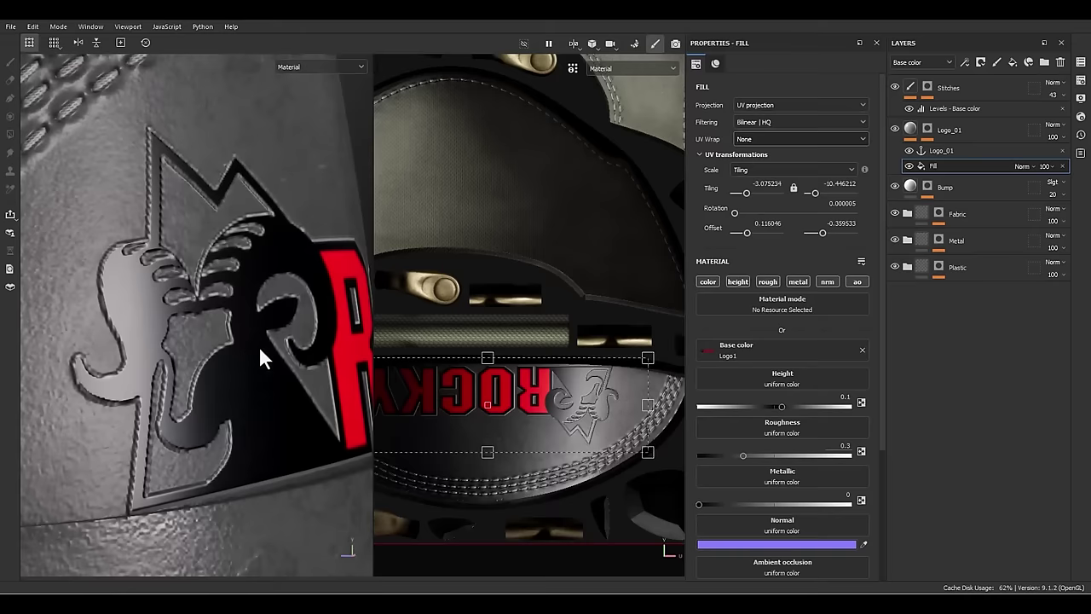
- Find the BnW Spots 2 texture and assign it to the heel logo fill's roughness channel
left_click(801, 433)
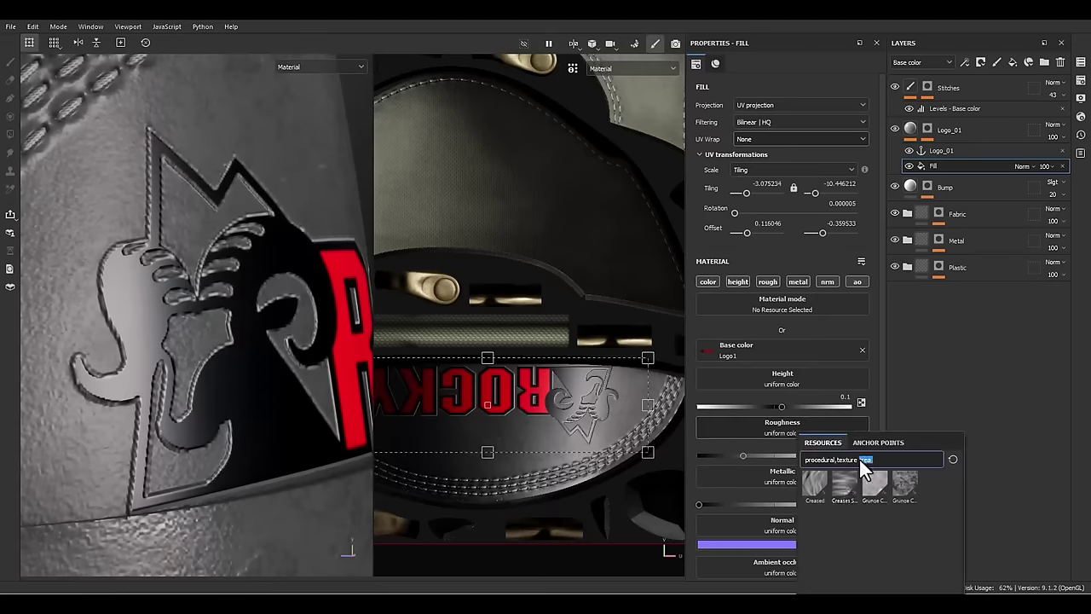
key("BackSpace")
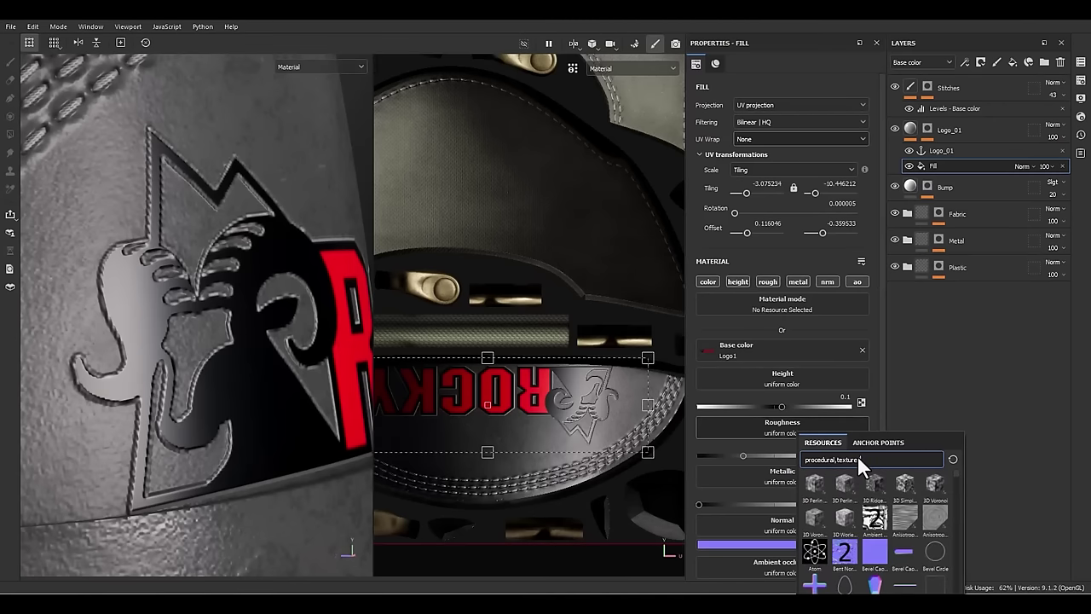
type(",bnw")
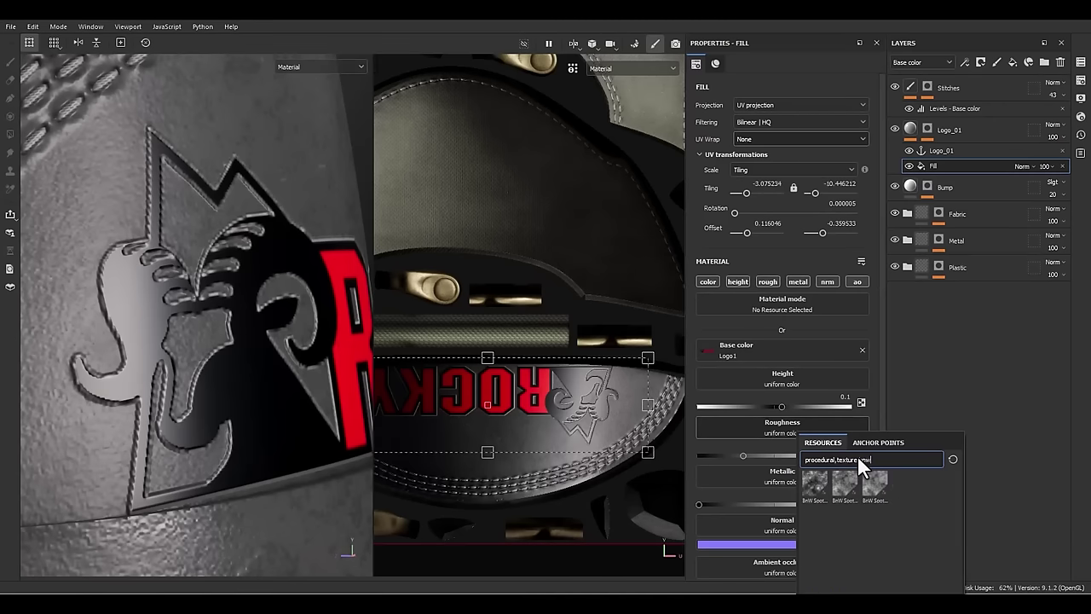
left_click(821, 479)
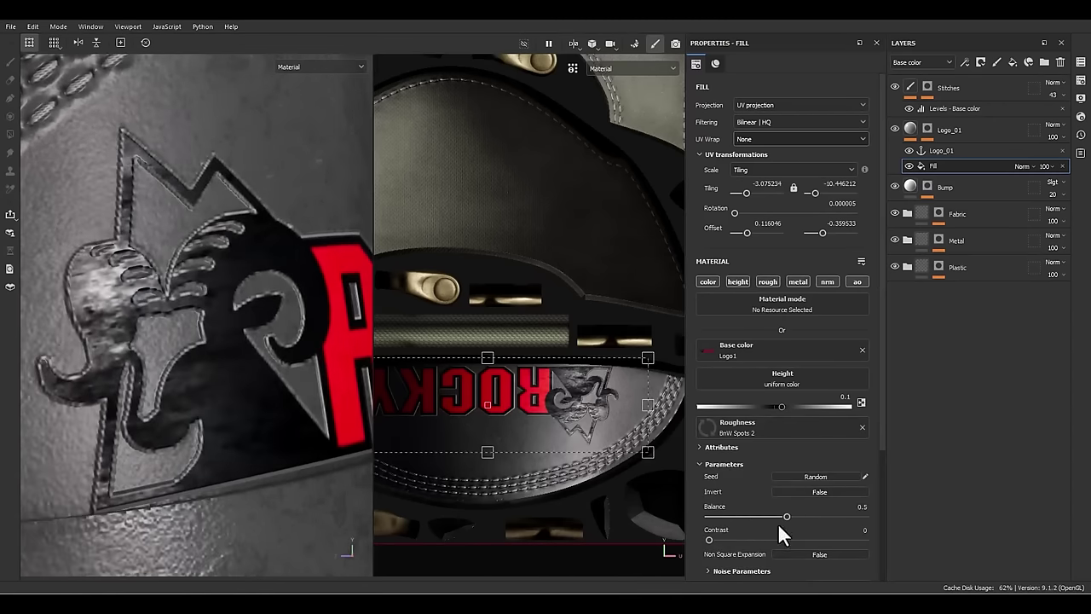
- Set the BnW Spots 2 noise scale to 2 and check the logo's roughness variation on the heel
scroll(729, 546, "down", 3)
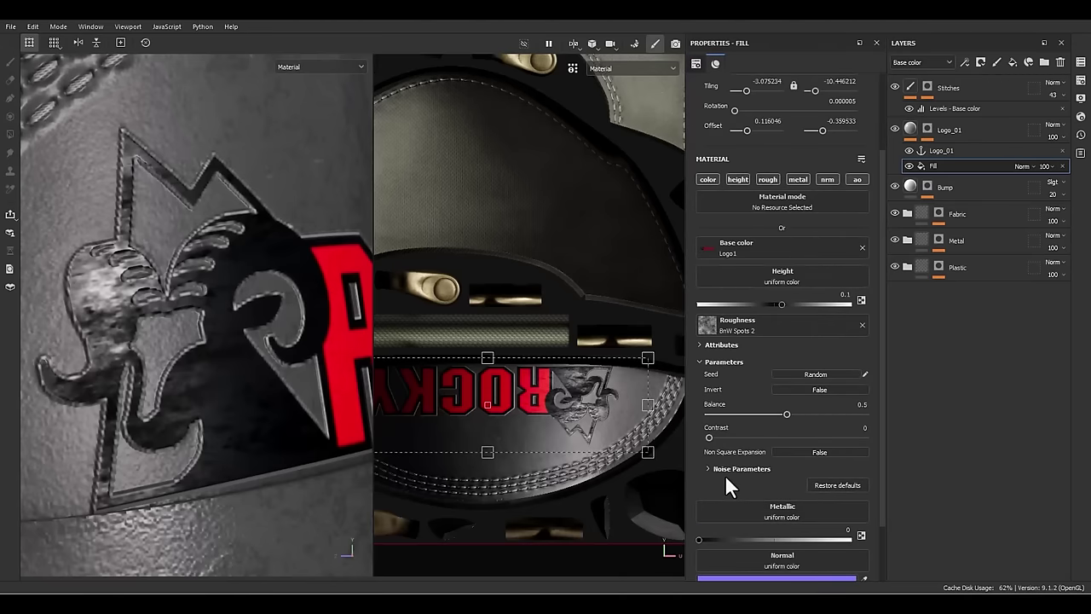
left_click(734, 469)
mouse_move(738, 492)
left_mouse_down()
mouse_move(729, 489)
mouse_move(746, 489)
left_mouse_up()
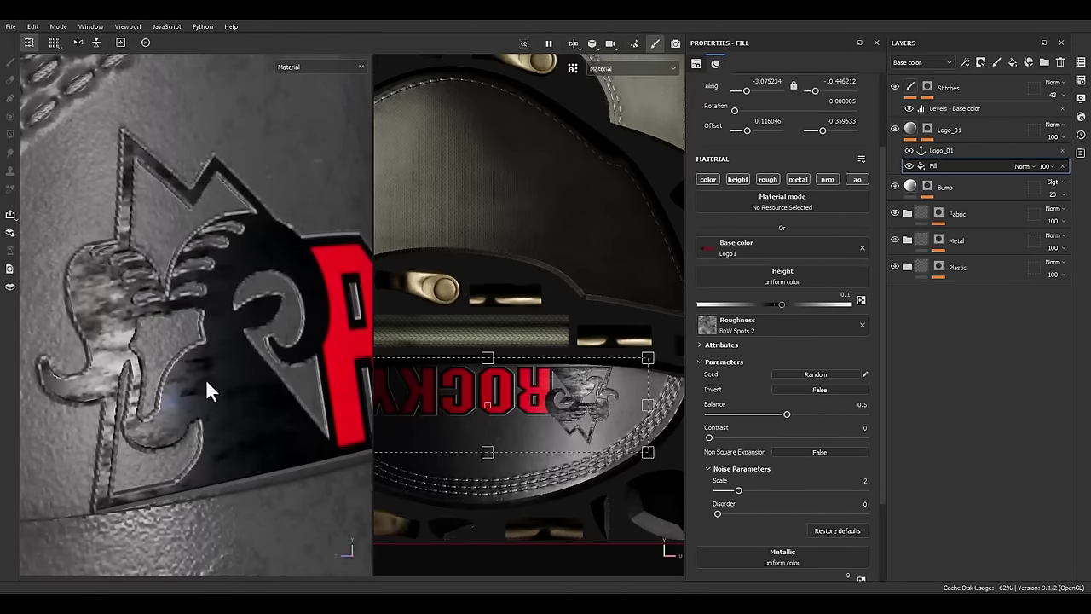
left_click_drag(206, 380, 146, 382, "alt")
scroll(158, 267, "down", 3)
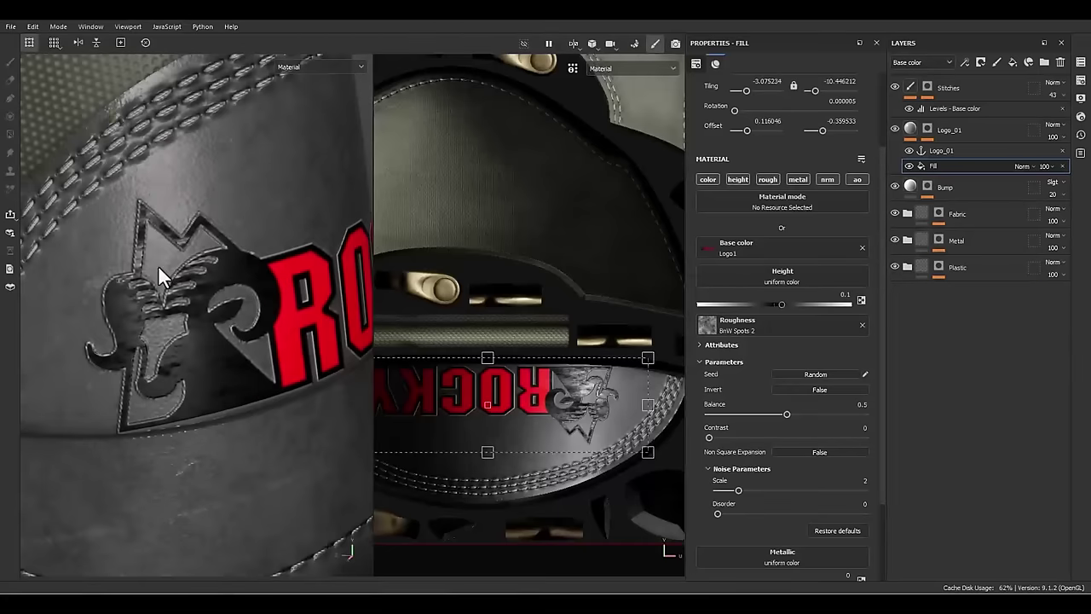
left_click_drag(157, 265, 230, 316, "alt")
scroll(750, 544, "down", 3)
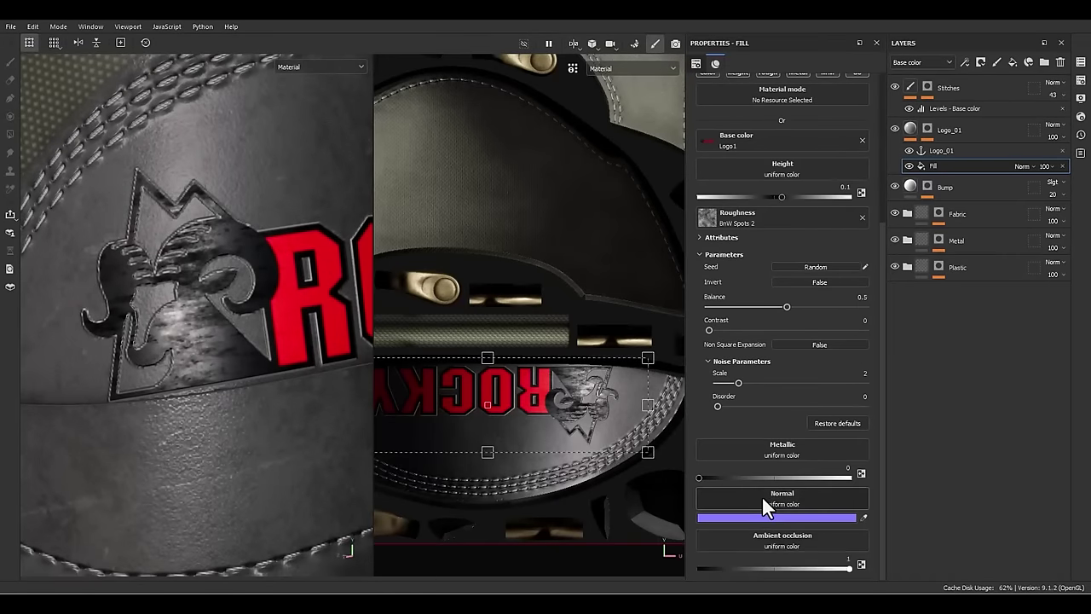
scroll(763, 506, "up", 4)
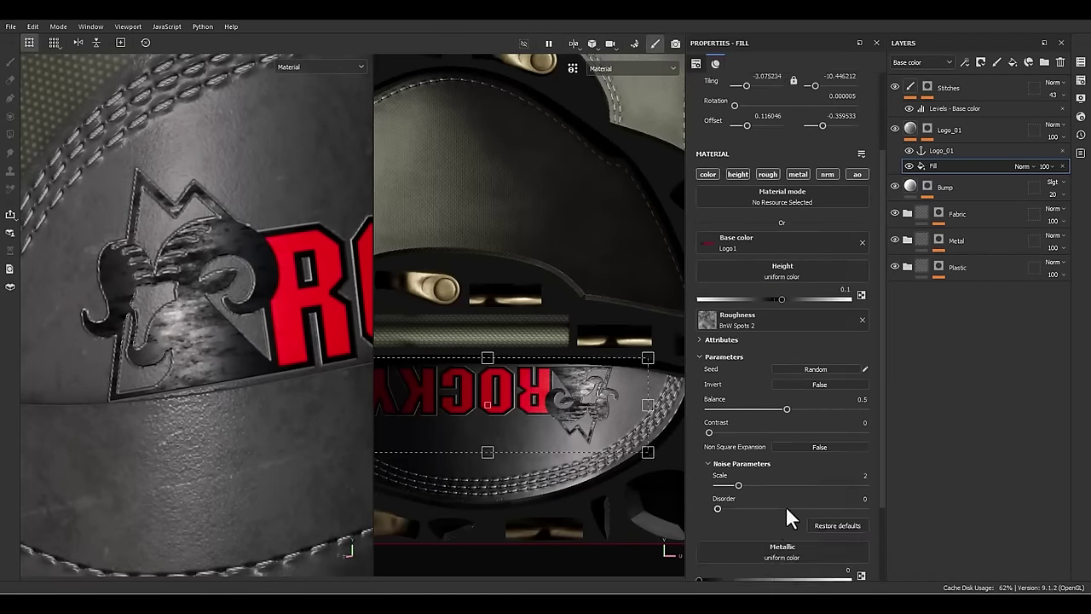
- Add a Blur filter with an intensity of 0.16 to the Logo_01 mask and return to the material view
left_click(930, 126)
left_click(930, 127, "alt")
left_click(948, 154)
right_click(953, 152)
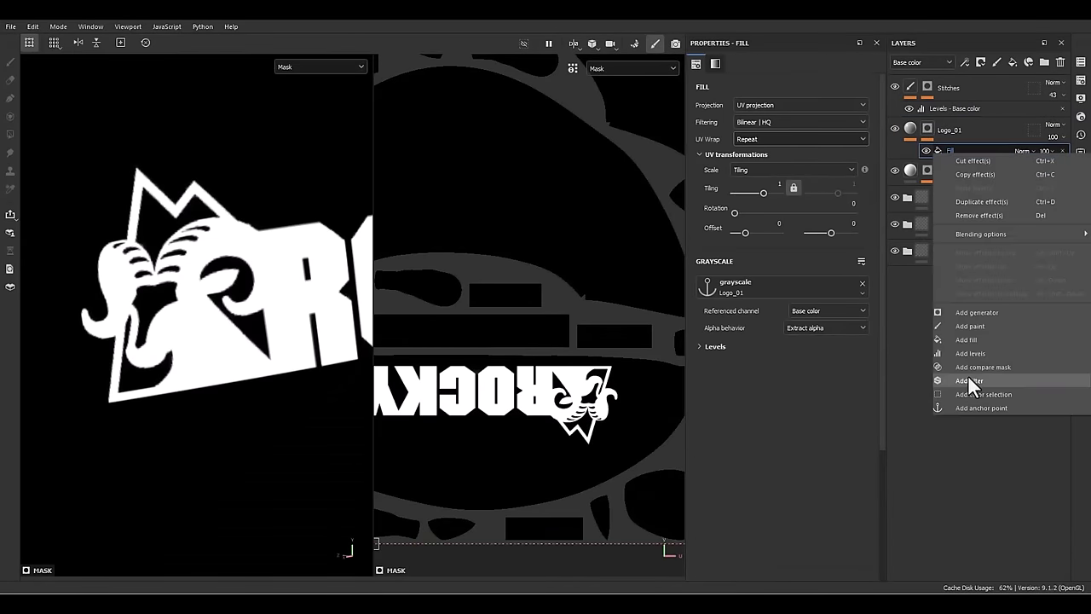
left_click(970, 380)
left_click(786, 94)
type("blu")
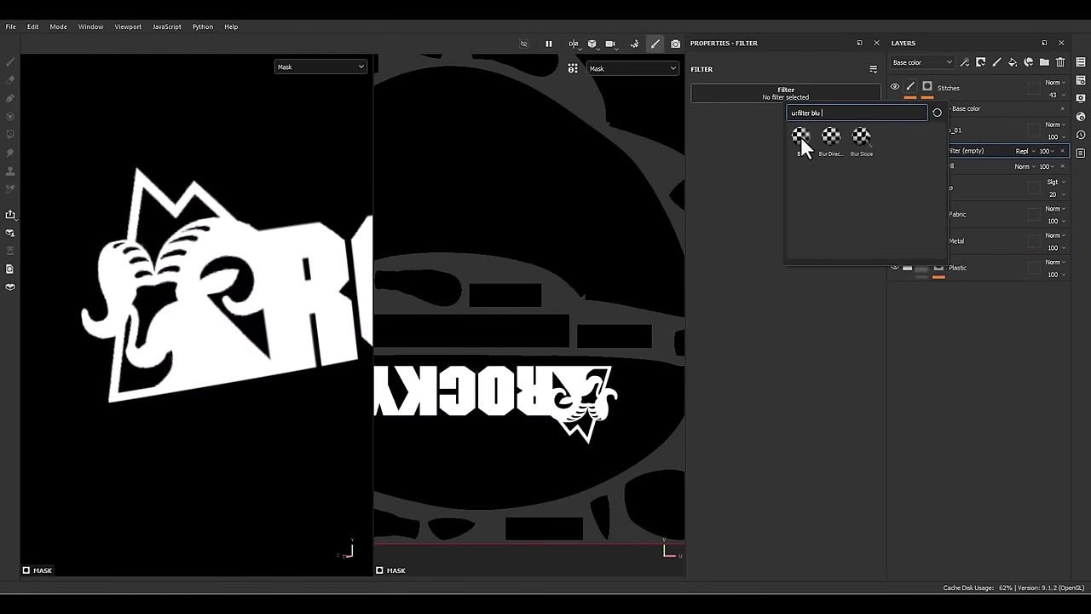
left_click(801, 138)
left_click_drag(706, 152, 705, 154)
key("m")
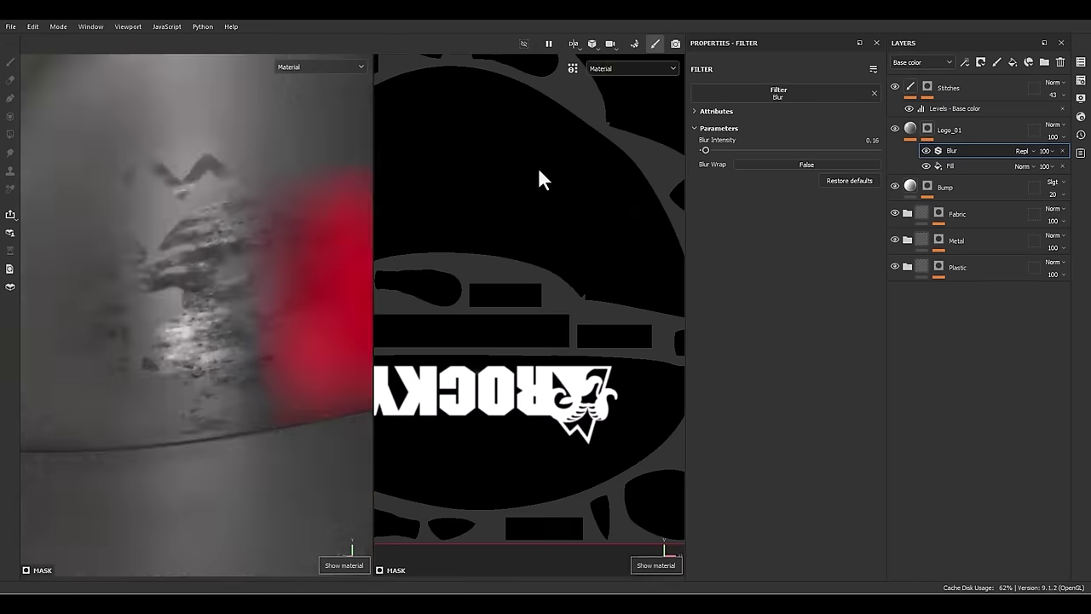
- Add an HSL Perceptive filter above the anchor point on the Logo_01 layer's content
scroll(202, 378, "down", 10)
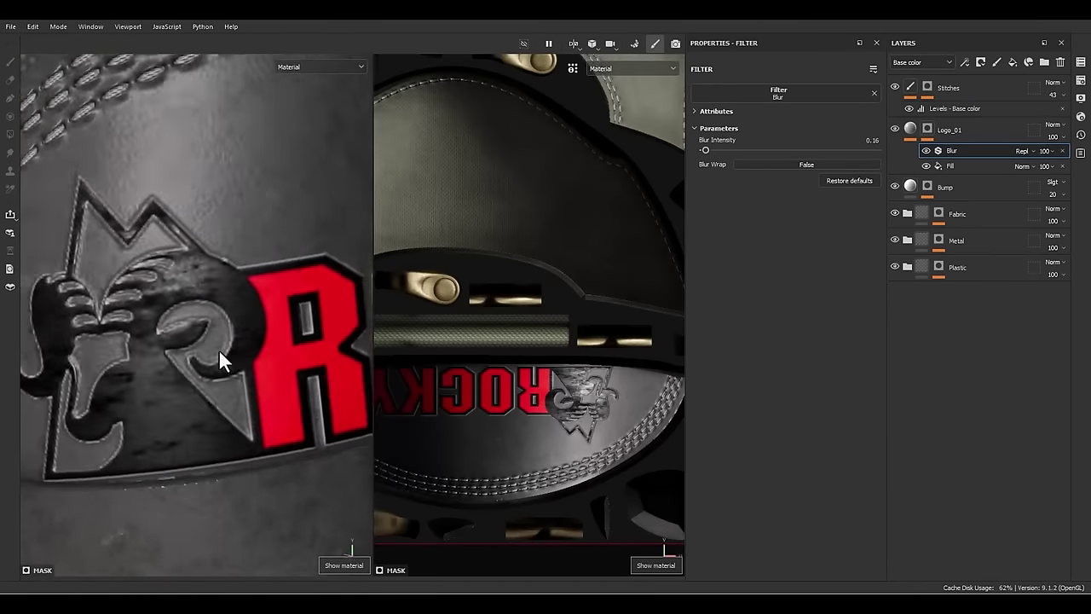
scroll(155, 264, "down", 5)
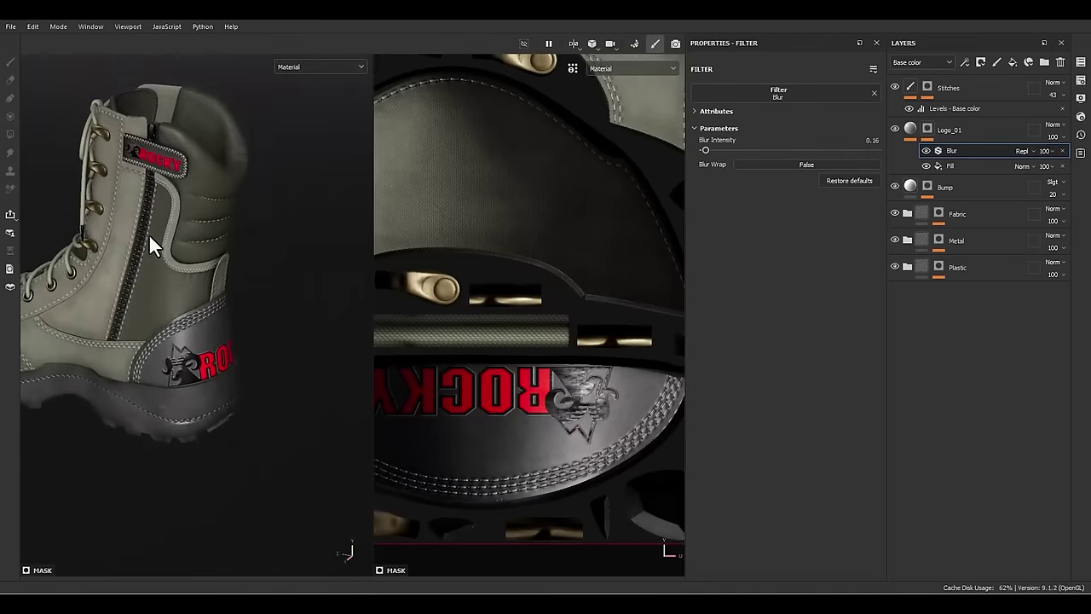
left_click_drag(906, 128, 935, 153)
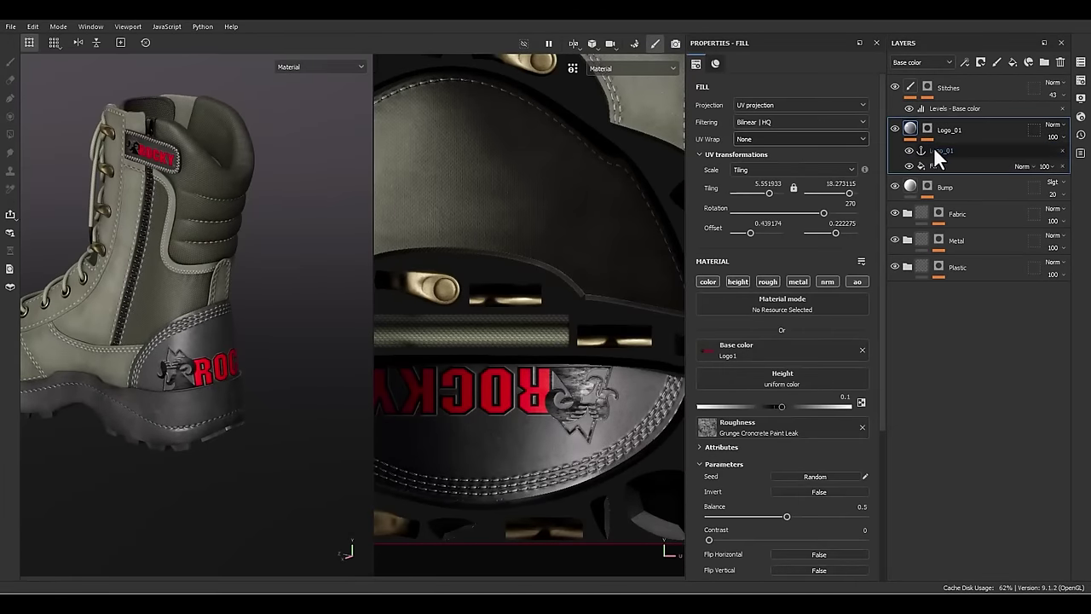
right_click(940, 152)
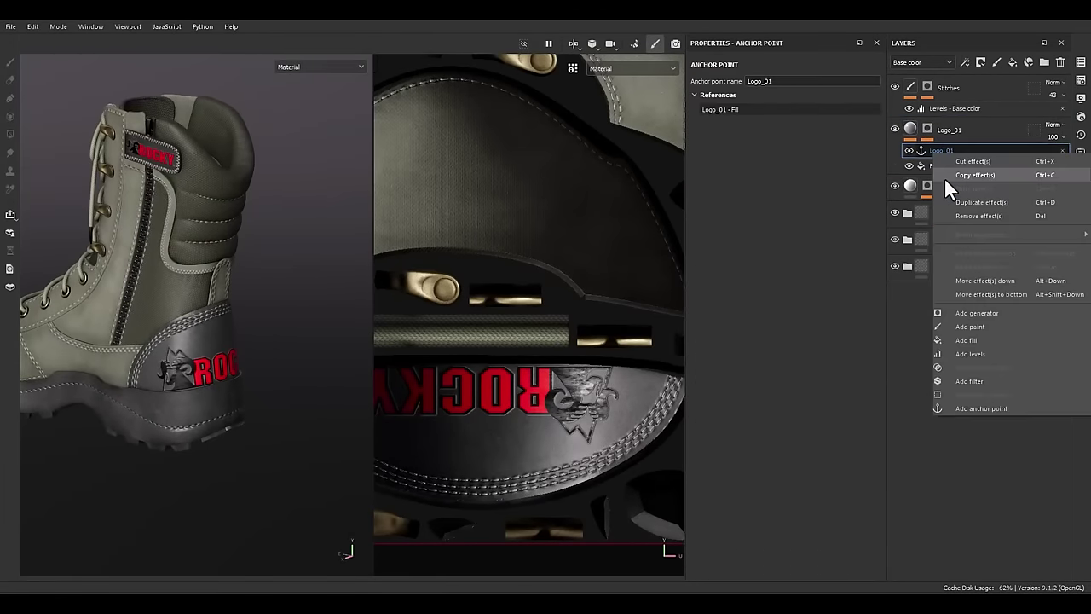
left_click(970, 383)
left_click(785, 108)
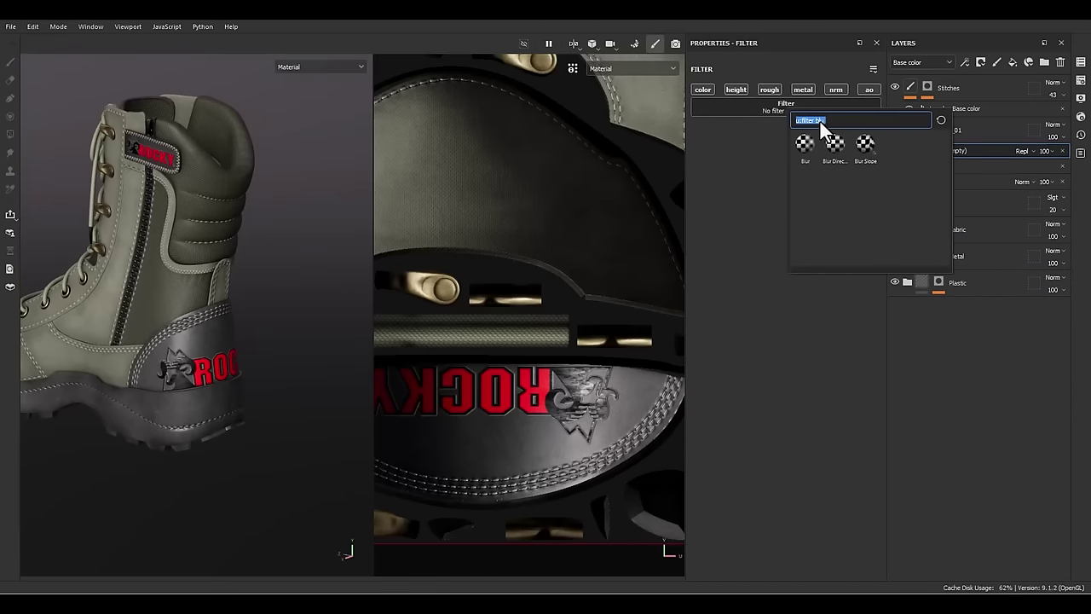
key("BackSpace")
key("BackSpace")
key("BackSpace")
type("hs")
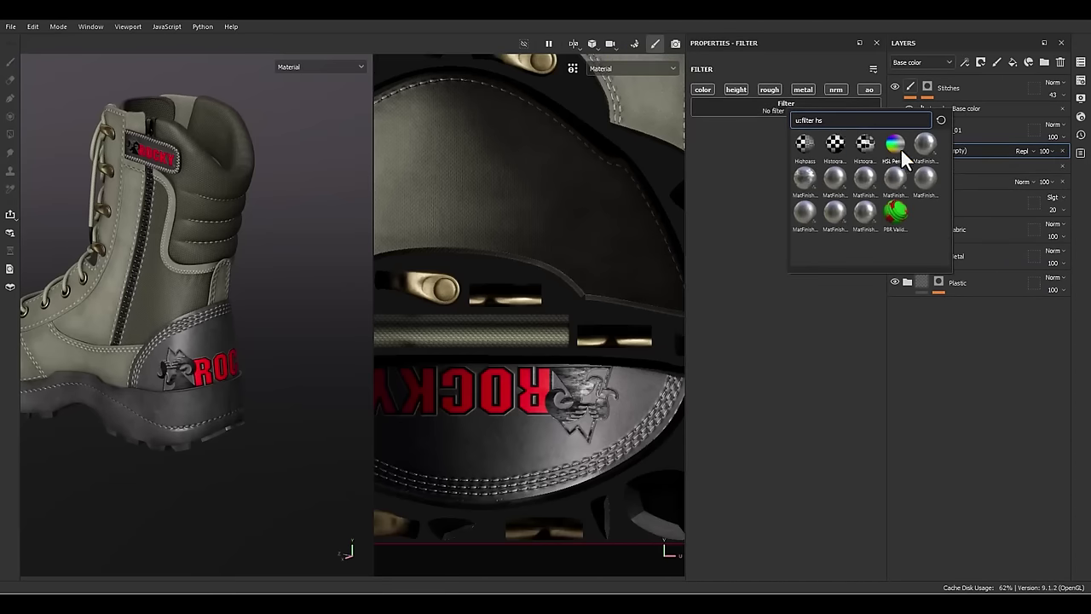
left_click(899, 152)
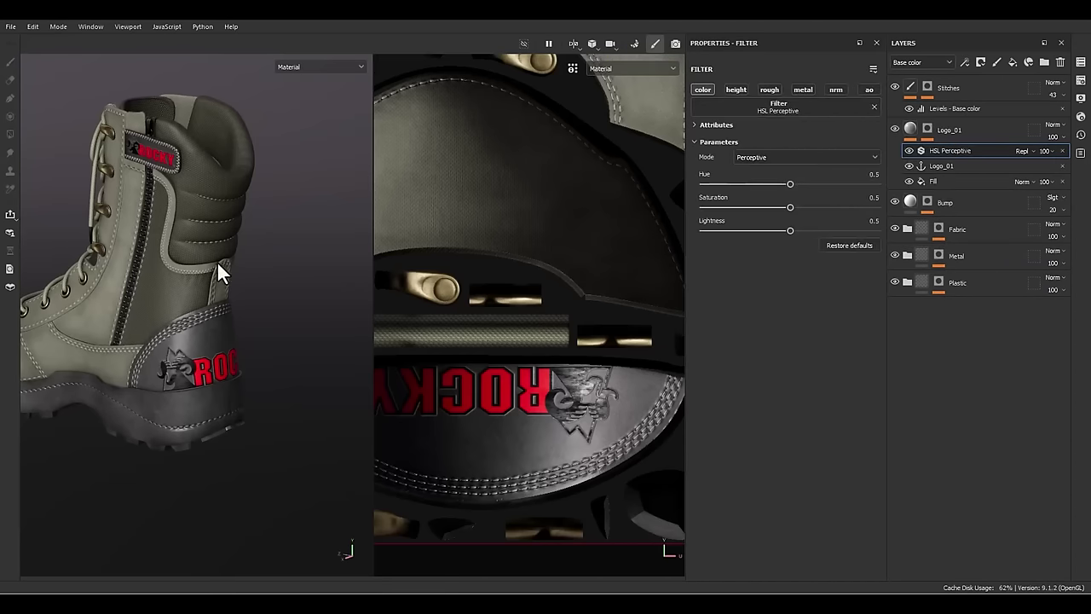
- Set the logo's HSL Perceptive hue to 0.056 and saturation to 0.293, and check the colour on the patch and heel
right_click_drag(217, 262, 386, 334, "alt")
left_click_drag(778, 183, 717, 194)
middle_click_drag(326, 260, 320, 378, "alt")
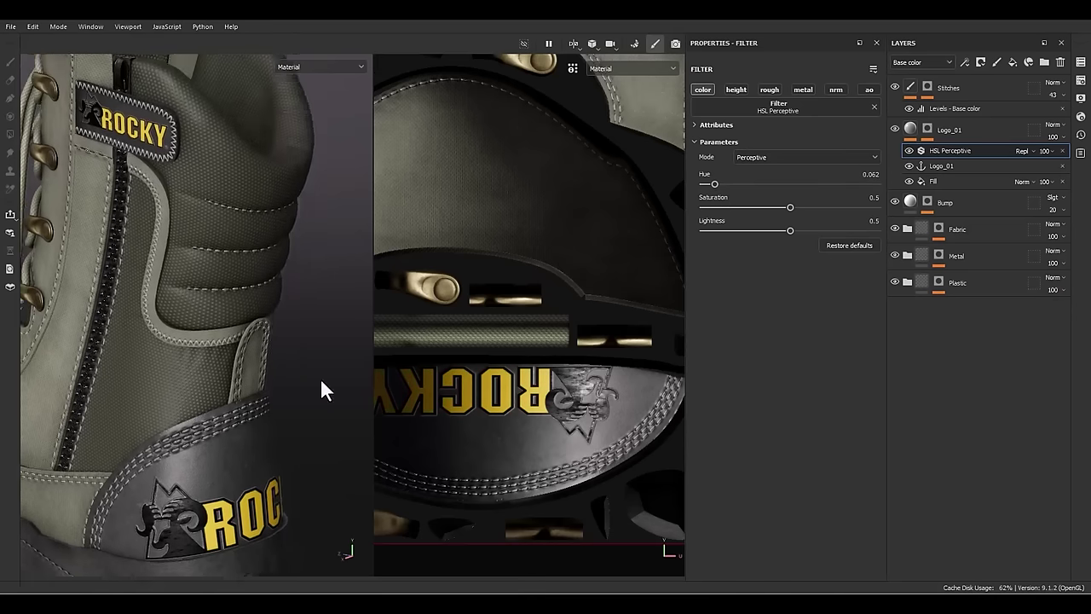
left_click_drag(320, 377, 193, 204, "alt")
right_click_drag(192, 205, 146, 235, "alt")
left_click_drag(146, 235, 204, 246, "alt")
left_click_drag(713, 183, 714, 184)
left_click_drag(790, 207, 750, 207)
scroll(228, 252, "down", 5)
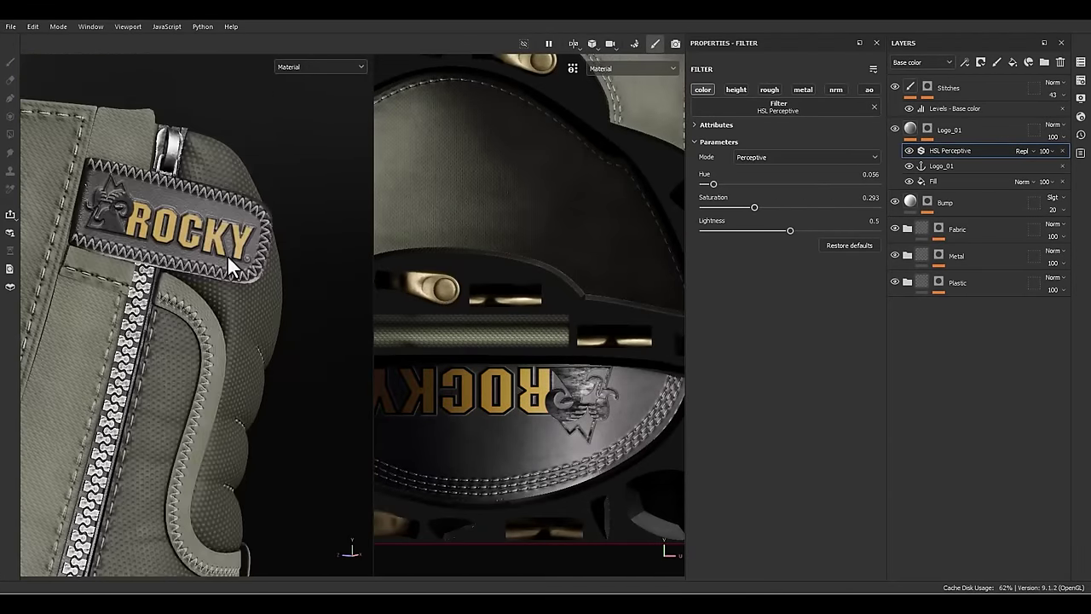
middle_click_drag(228, 262, 203, 208, "alt")
left_click_drag(204, 208, 116, 255, "alt")
scroll(304, 230, "up", 3)
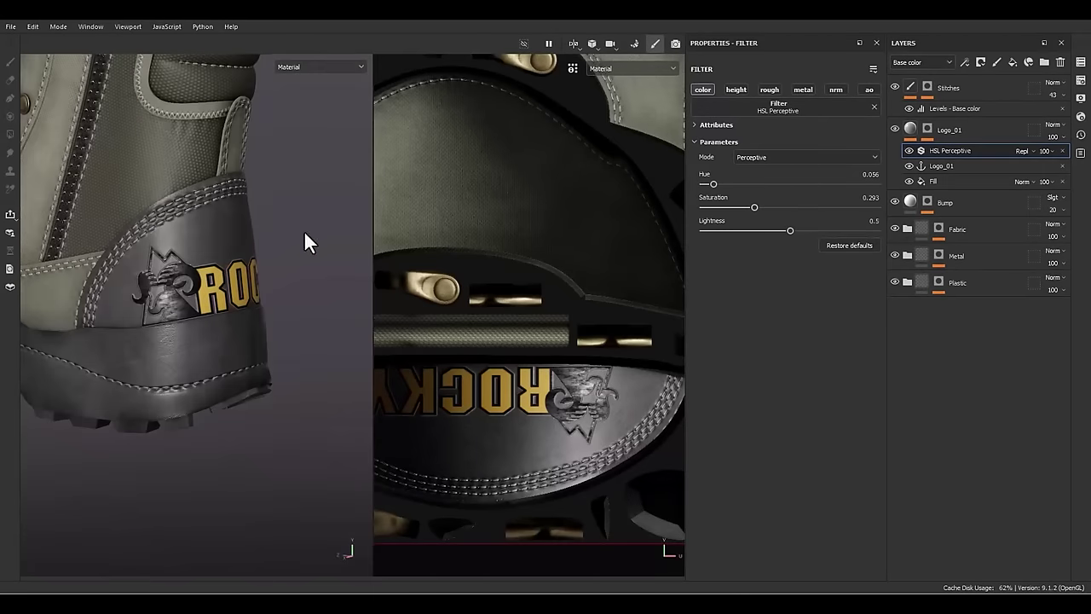
- Add a Levels adjustment to the Logo_01 layer with Roughness as its affected channel
right_click(937, 148)
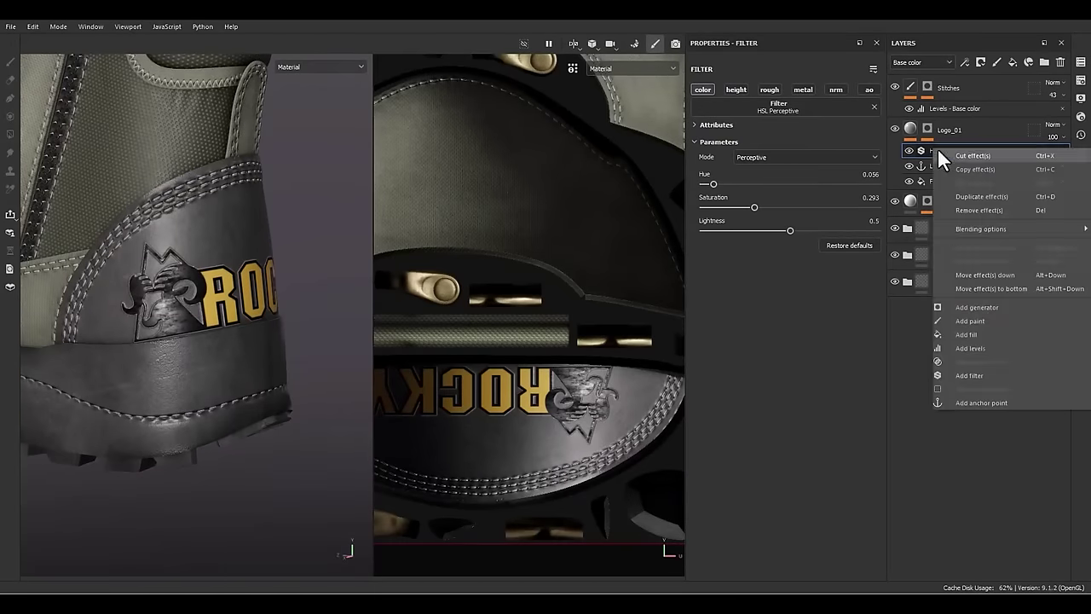
left_click(975, 345)
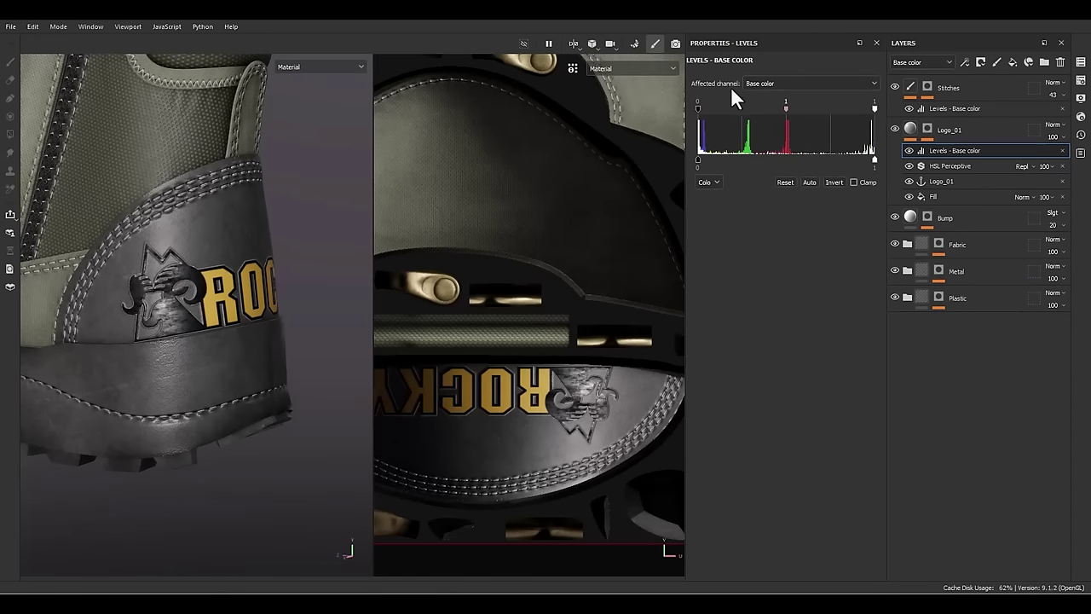
left_click(766, 83)
left_click(765, 124)
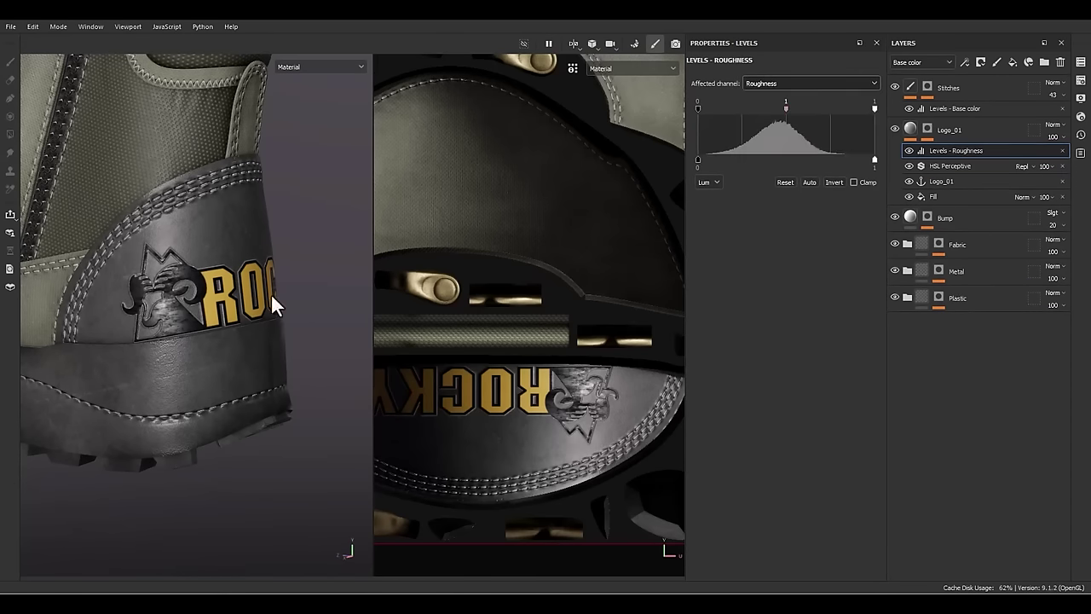
- View the logos in the roughness channel and raise the Levels output black point to 0.695
middle_click_drag(232, 234, 253, 402, "alt")
key("c")
key("c")
key("c")
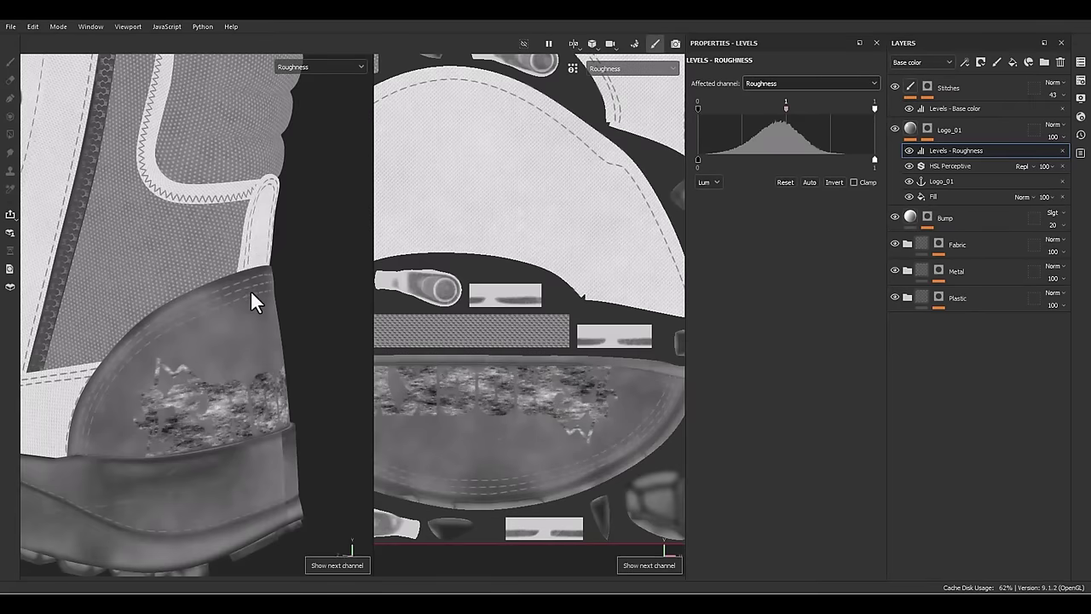
middle_click_drag(205, 94, 237, 263, "alt")
left_click_drag(236, 264, 203, 241, "alt")
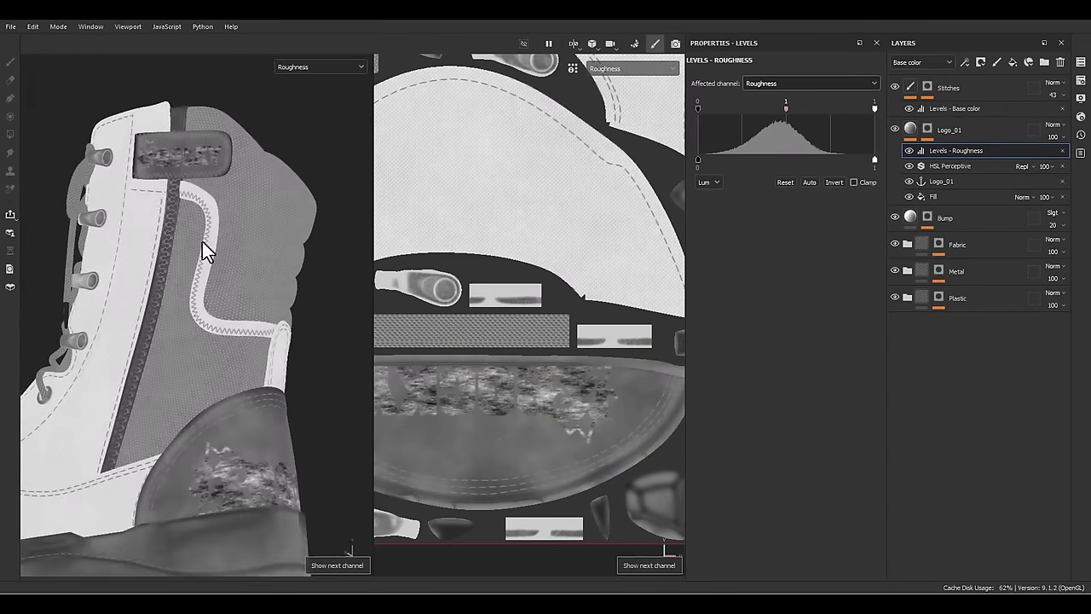
right_click_drag(202, 241, 210, 289, "alt")
left_click_drag(209, 289, 231, 428, "alt")
left_click_drag(180, 405, 215, 300, "alt")
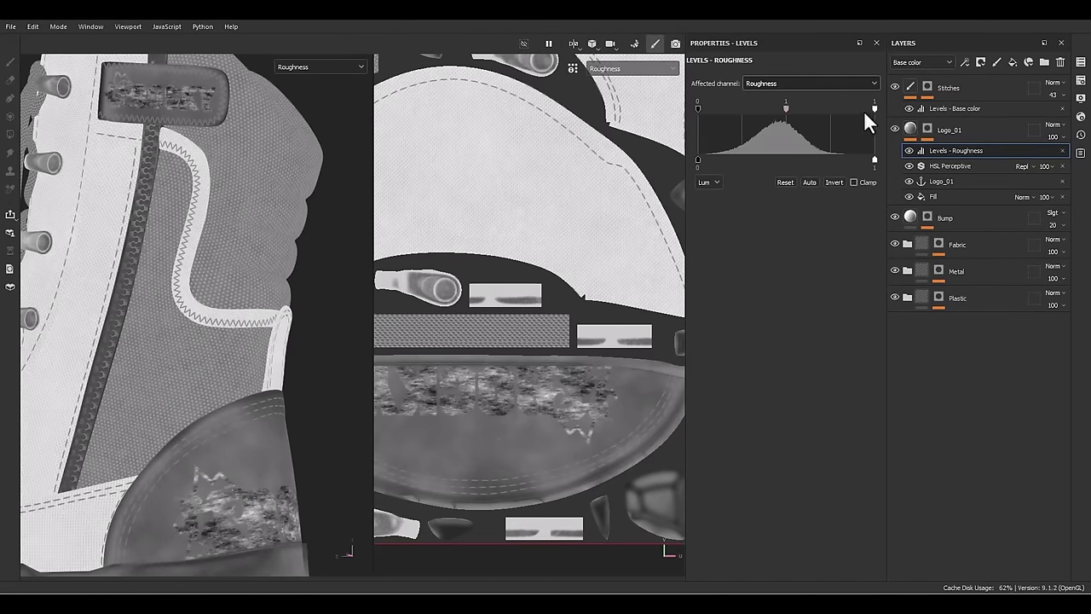
left_click_drag(705, 161, 782, 162)
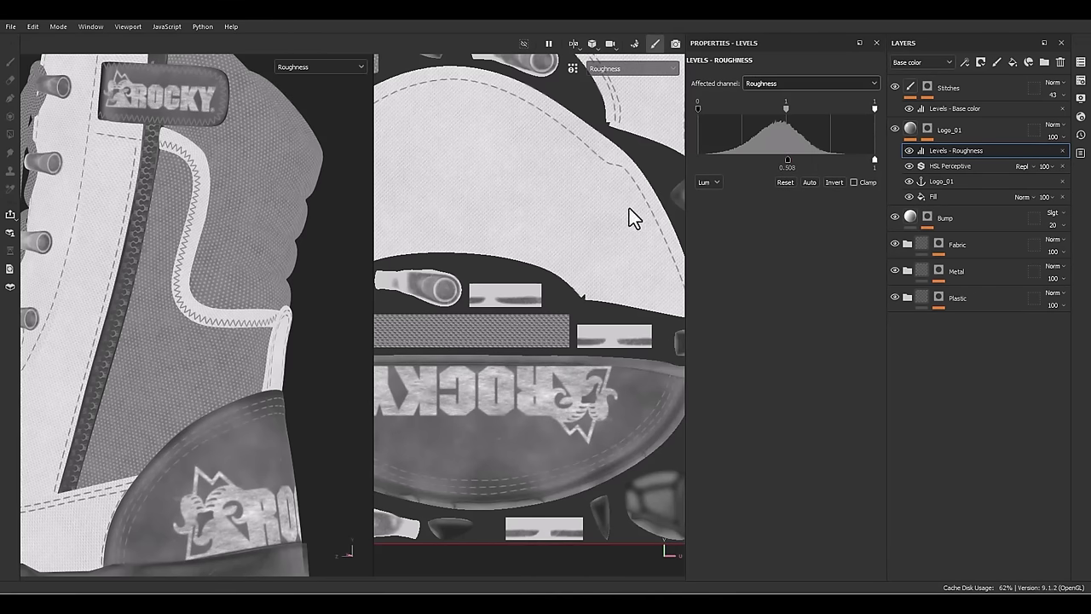
left_click_drag(789, 162, 832, 161)
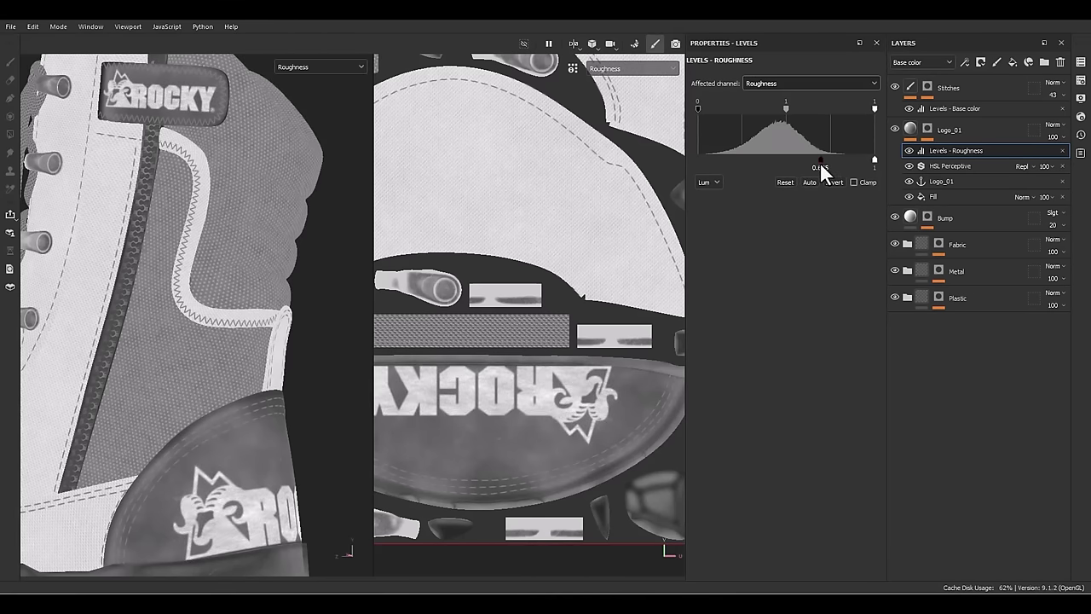
- Return to the material view and set the logo's roughness Levels output range to 0.421–0.569
key("m")
scroll(293, 353, "up", 6)
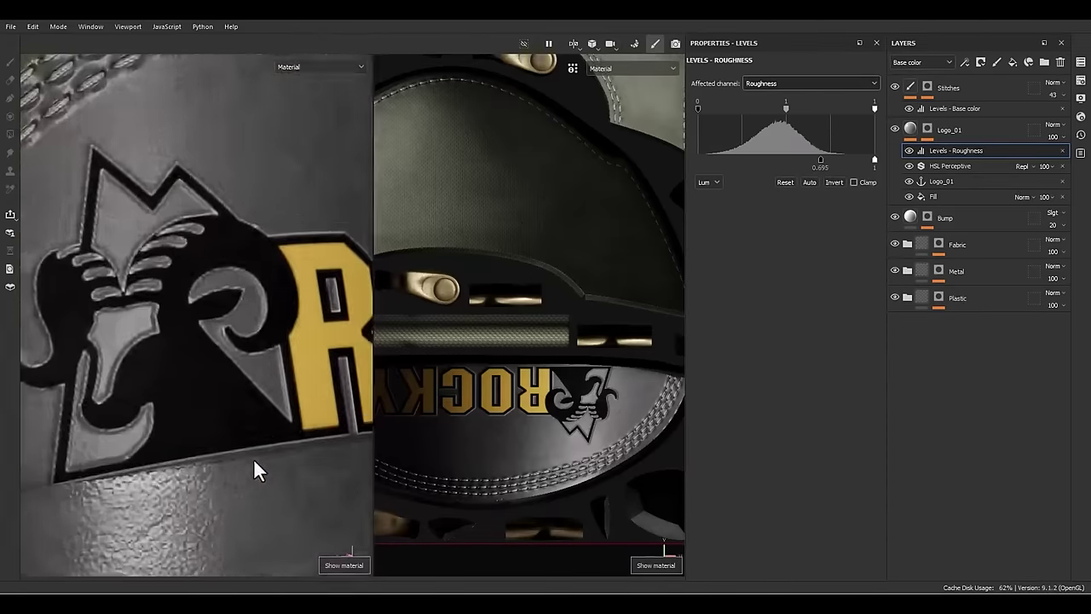
right_click_drag(254, 461, 307, 397, "shift")
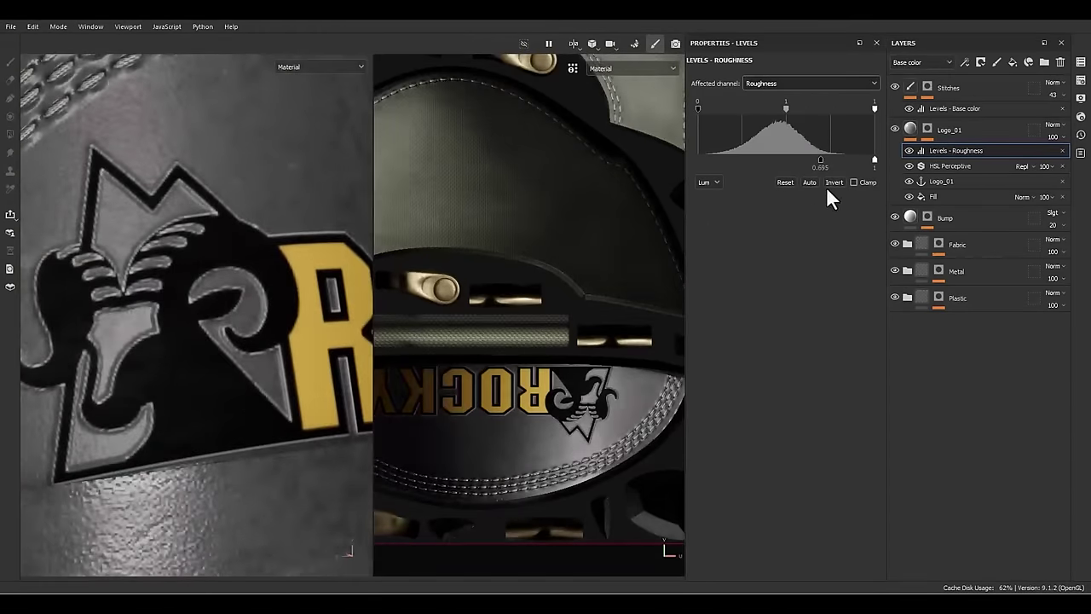
mouse_move(823, 162)
left_mouse_down()
mouse_move(759, 155)
mouse_move(773, 157)
left_mouse_up()
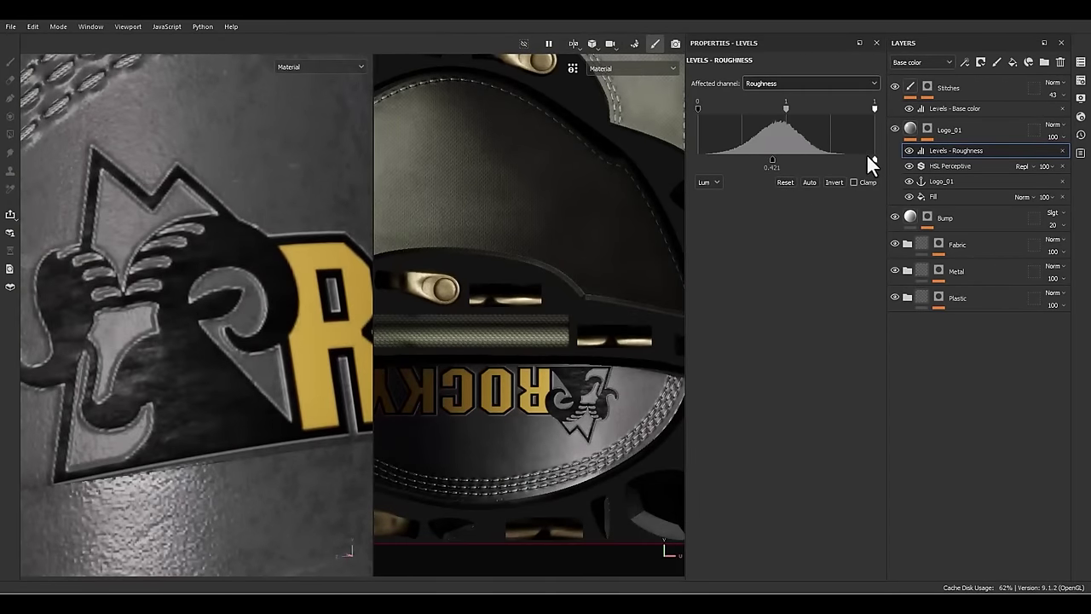
left_click_drag(846, 158, 798, 154)
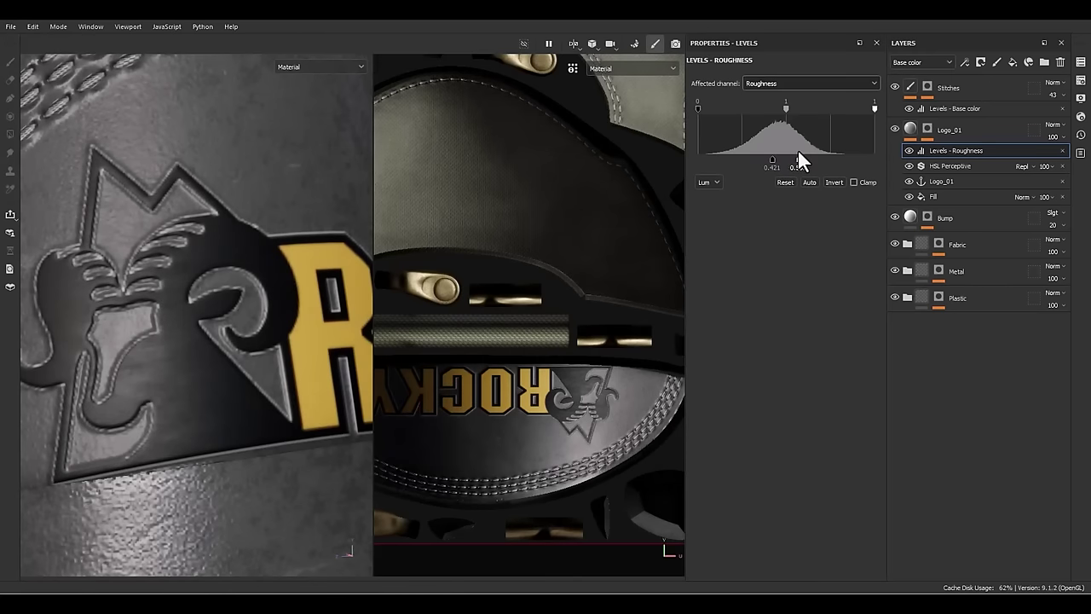
- Inspect the logo's finish on the heel and patch under changed lighting, and view the upper boot
scroll(217, 347, "down", 6)
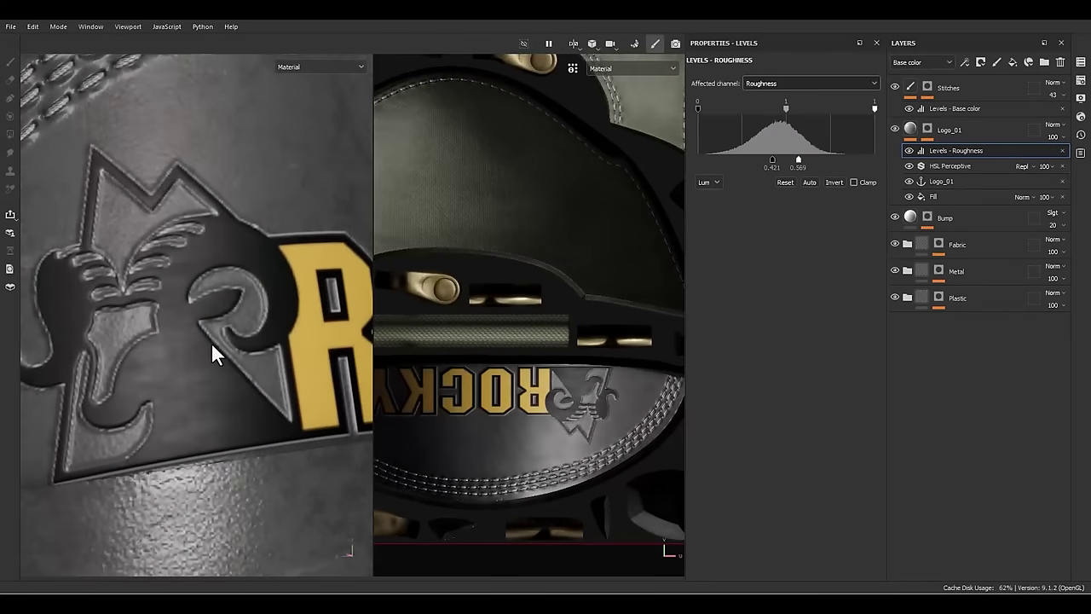
middle_click_drag(182, 237, 199, 381, "alt")
scroll(180, 228, "up", 6)
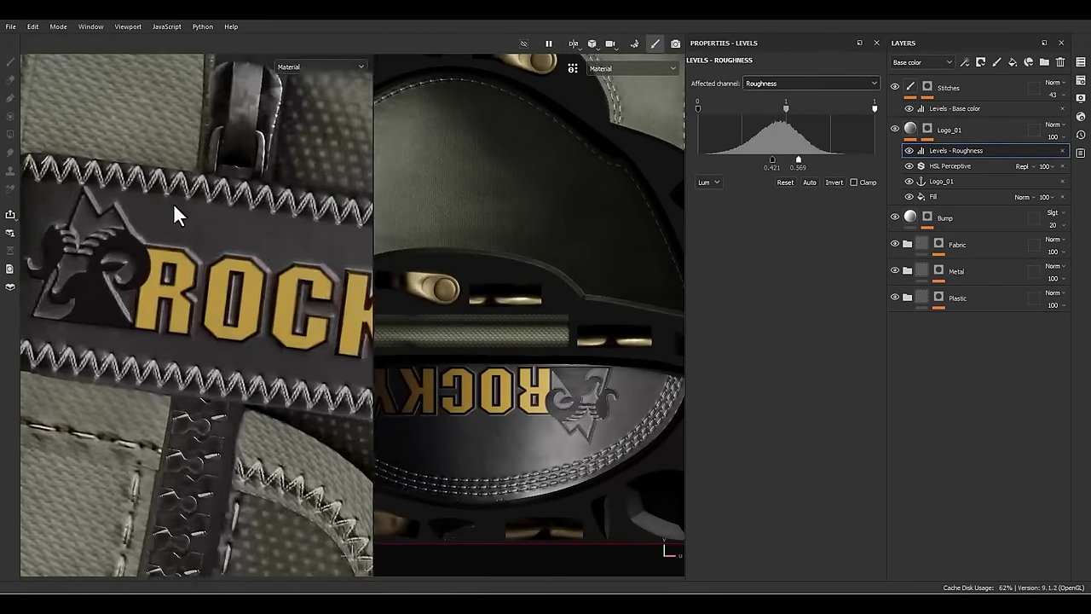
right_click_drag(157, 261, 163, 272, "shift")
scroll(171, 268, "down", 6)
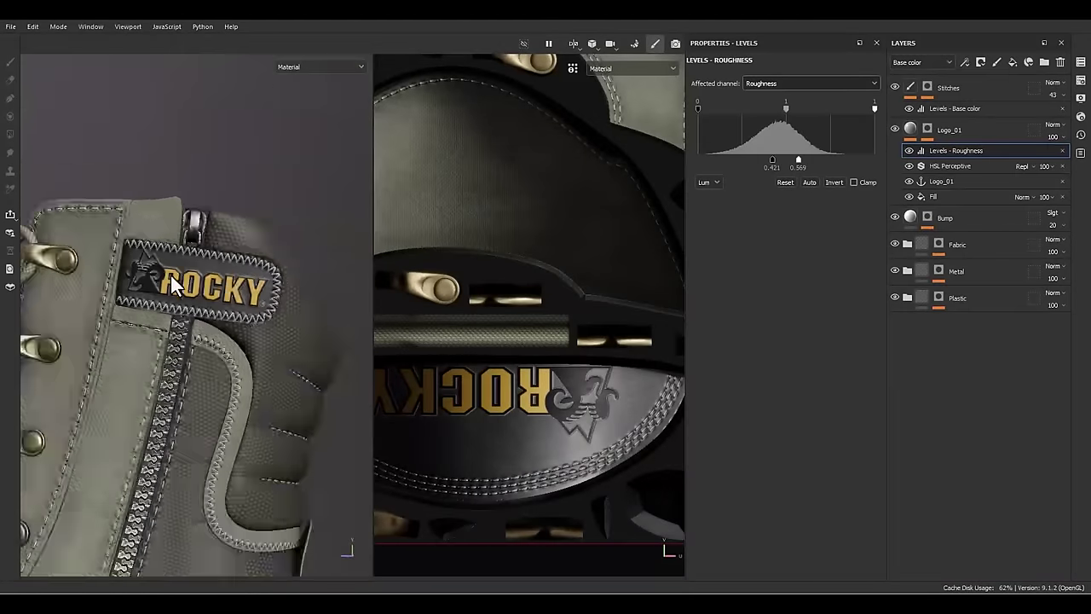
middle_click_drag(240, 418, 185, 332, "alt")
mouse_move(185, 332)
left_mouse_down("alt")
mouse_move(192, 344)
mouse_move(248, 345)
mouse_move(389, 332)
mouse_move(201, 345)
left_mouse_up("alt")
scroll(188, 336, "down", 3)
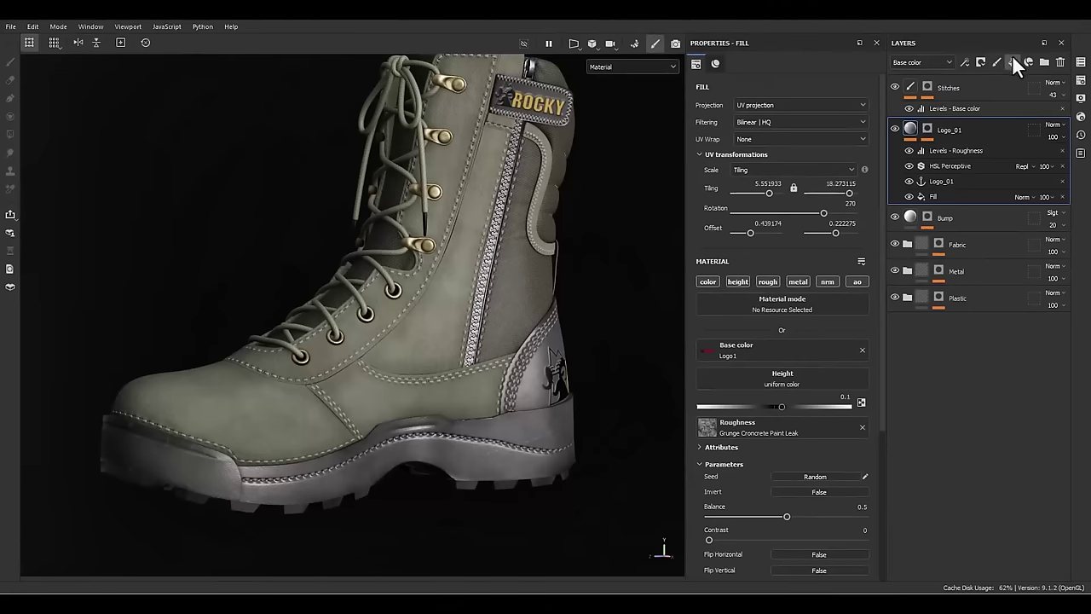
- Add a fill layer named Text above Logo_01 and give it a black mask
left_click(1012, 62)
double_click(941, 131)
type("Text")
key("Return")
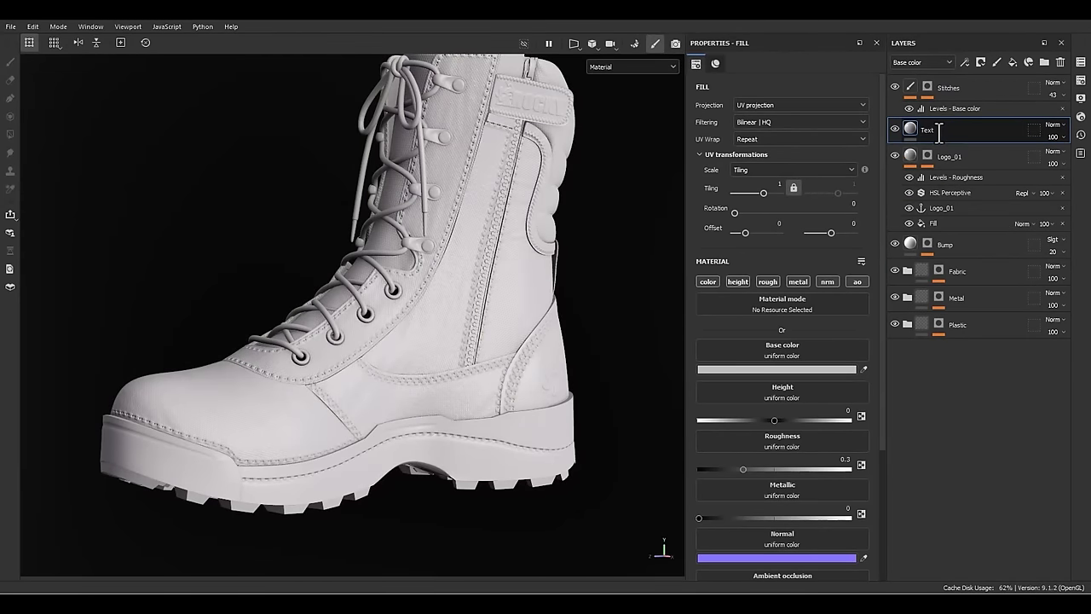
mouse_move(1090, 166)
left_mouse_down()
mouse_move(470, 168)
mouse_move(465, 129)
mouse_move(1090, 166)
left_mouse_up()
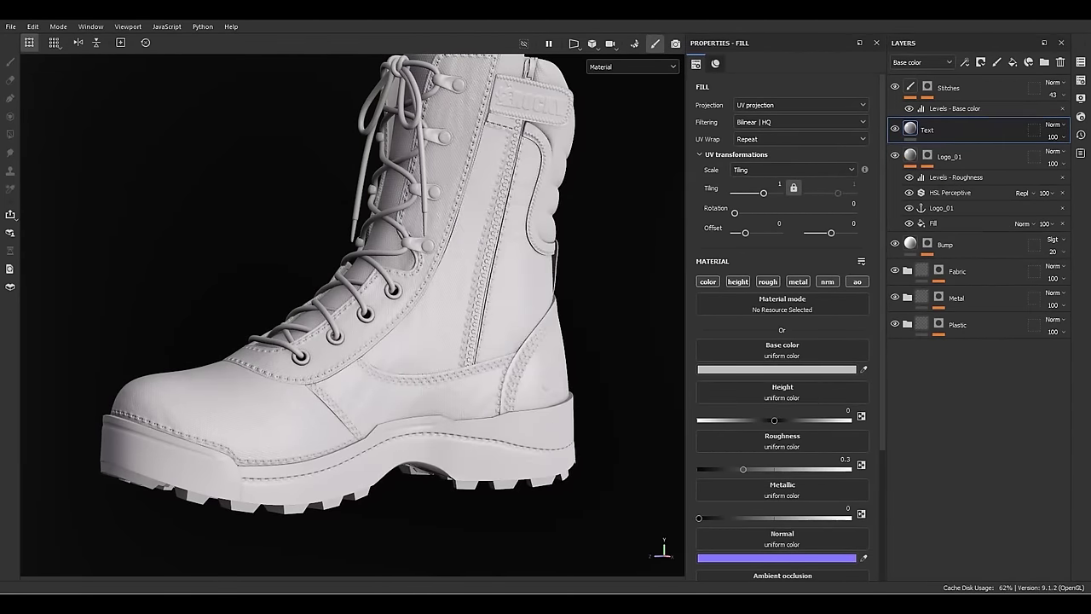
right_click(918, 123)
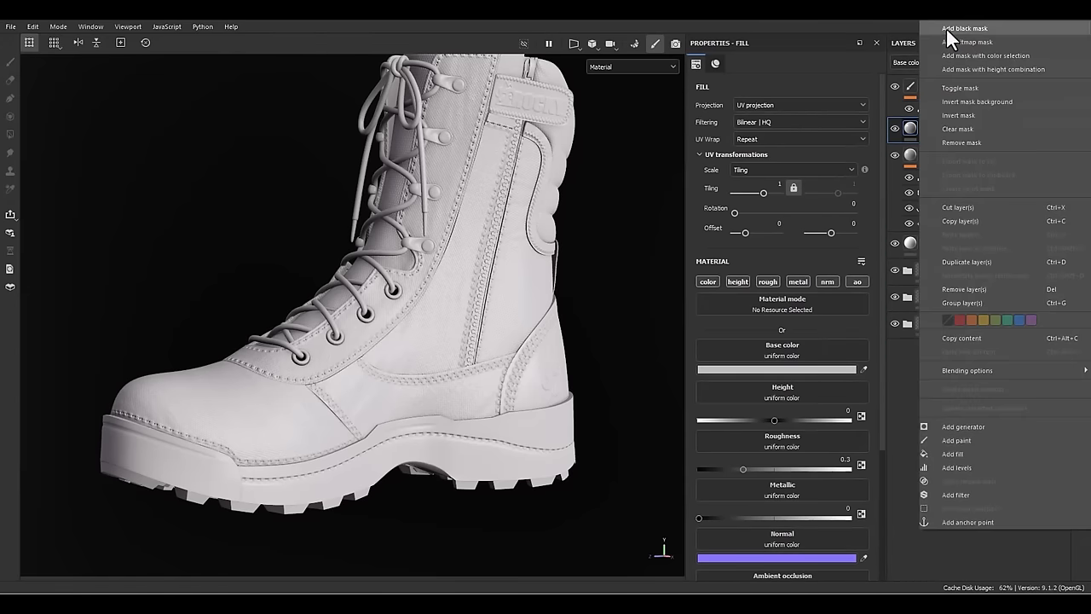
left_click(947, 27)
- Add a fill to the Text layer's mask and assign the Logo2 image as its grayscale source
right_click(926, 125)
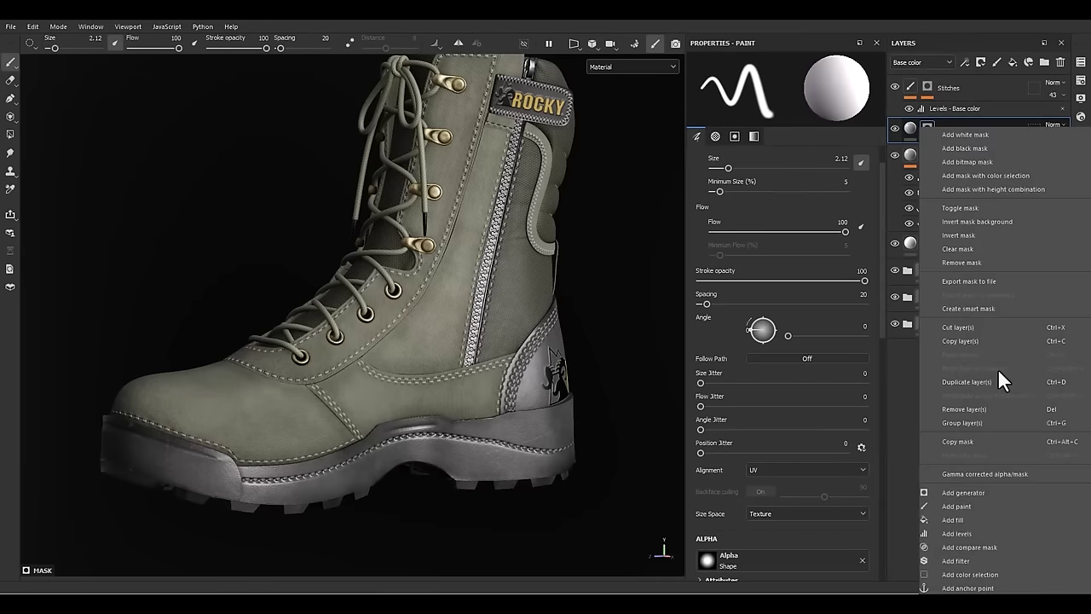
left_click(958, 519)
left_click_drag(1090, 367, 815, 291)
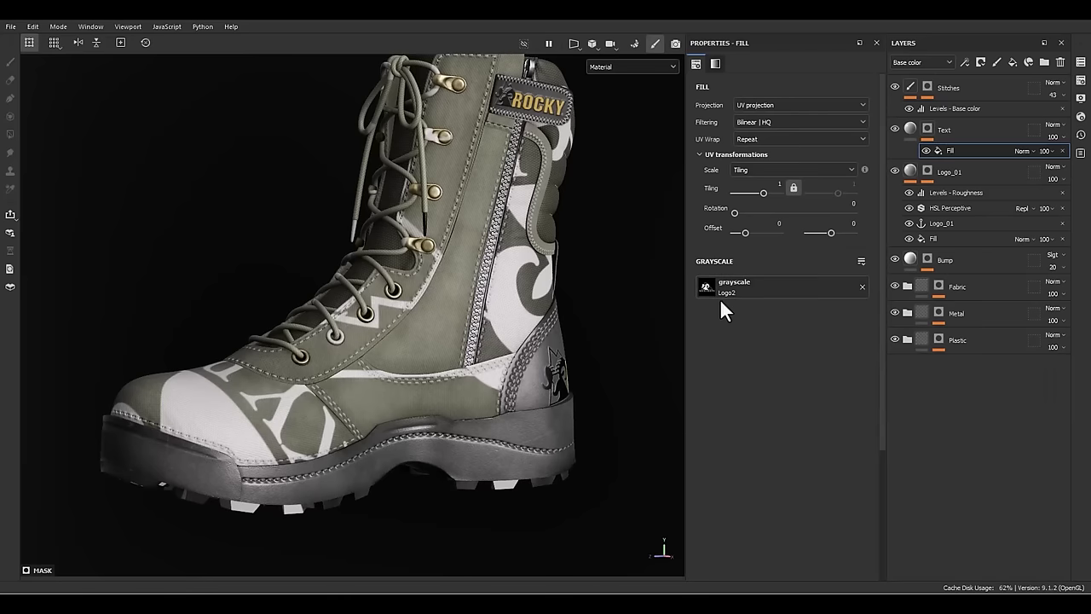
- Show the 2D UV view and set the Text mask fill's UV wrap to None
scroll(536, 366, "down", 5)
key("F3")
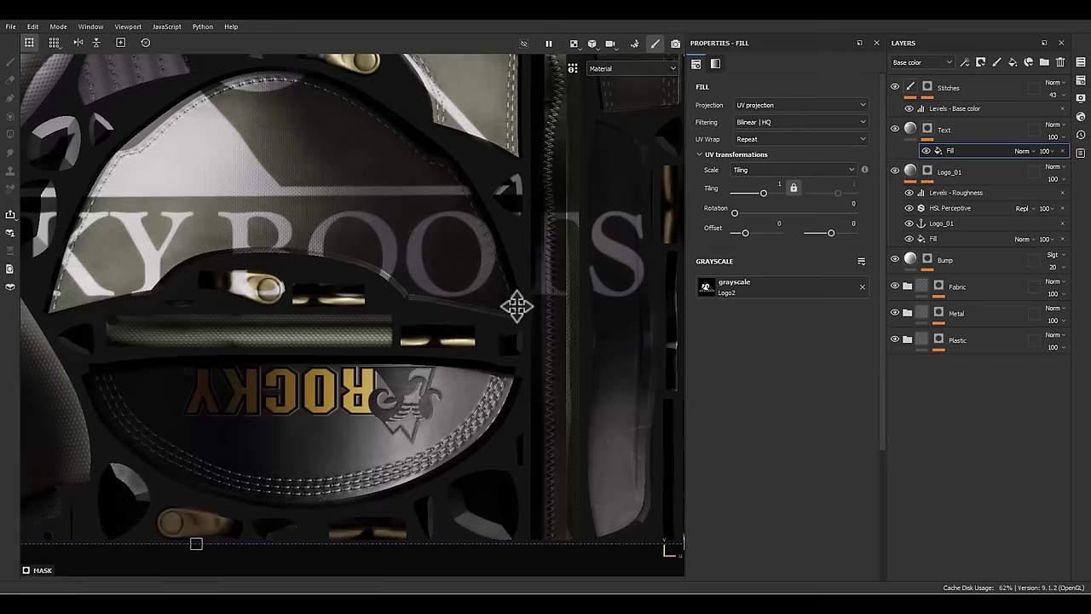
scroll(495, 303, "down", 4)
scroll(474, 300, "down", 2)
left_click(756, 138)
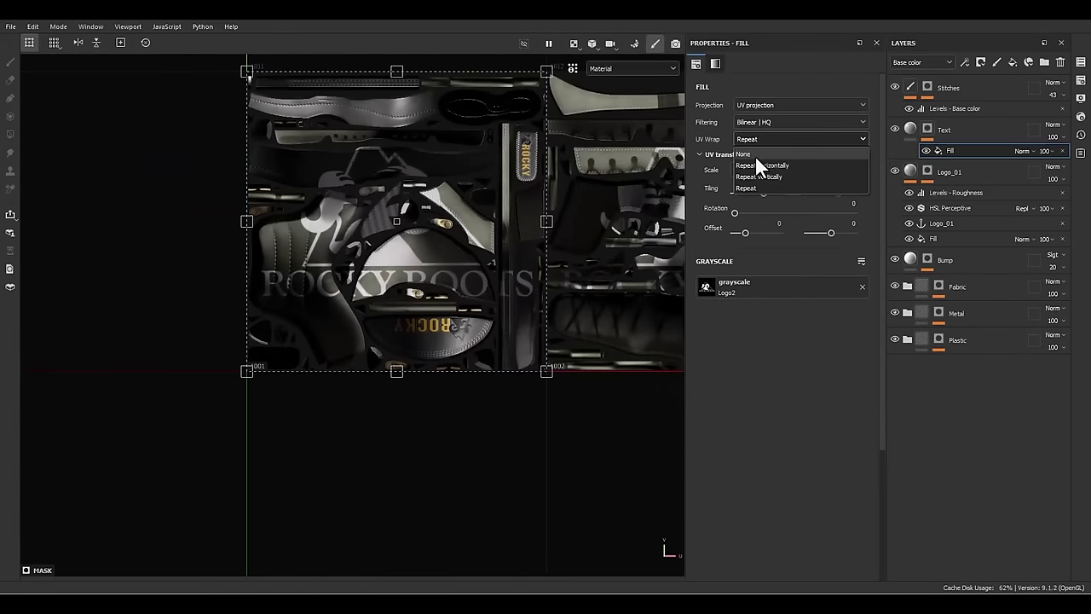
left_click(754, 154)
- Shrink the Logo2 image, rotate it to about 131 degrees and place it over the curved fabric panel in the UV layout
middle_click_drag(434, 255, 424, 291, "alt")
left_click_drag(536, 131, 421, 223)
scroll(435, 266, "up", 2)
left_click_drag(445, 262, 304, 141)
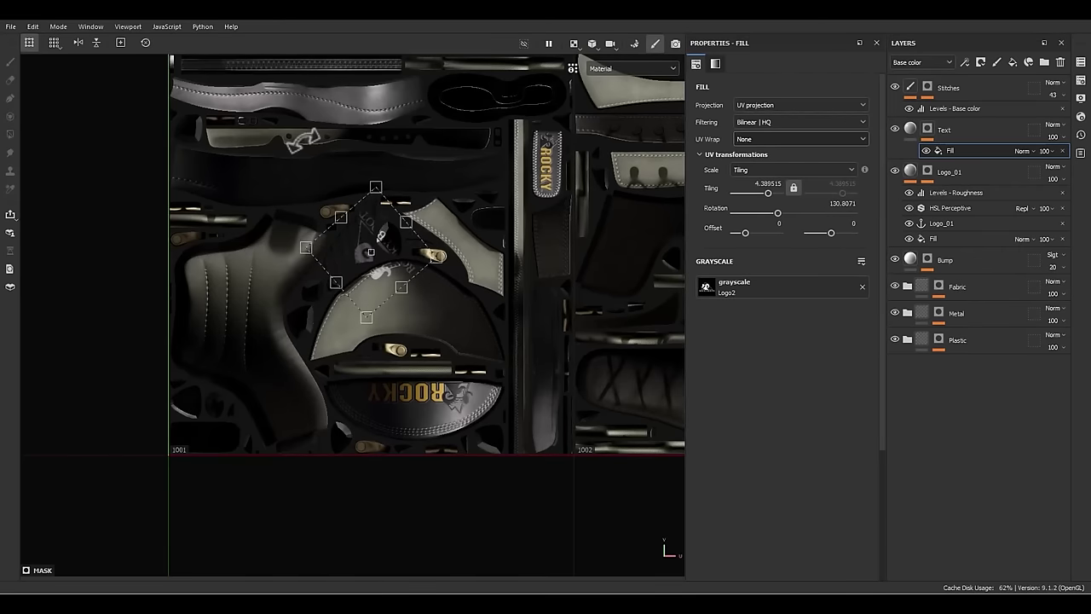
left_click_drag(374, 271, 466, 247)
scroll(523, 246, "up", 2)
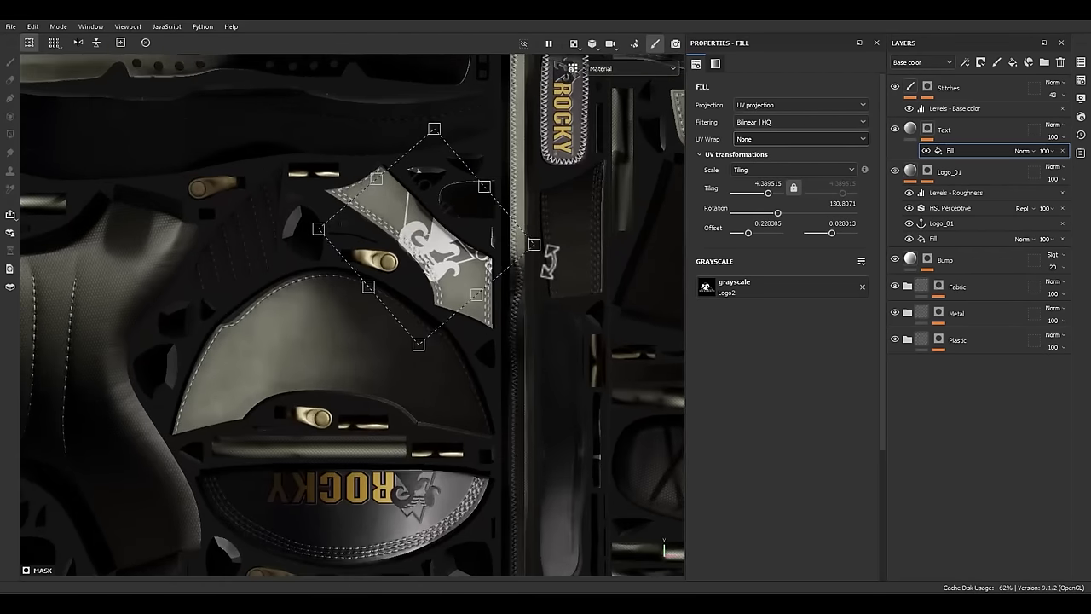
- Fit the Logo2 image inside the curved panel's stitching at about -11.9 tiling and 319 degrees rotation, and check its placement in 3D
left_click_drag(531, 241, 455, 266)
scroll(454, 251, "up", 2)
left_click_drag(542, 249, 475, 267)
scroll(437, 266, "up", 3)
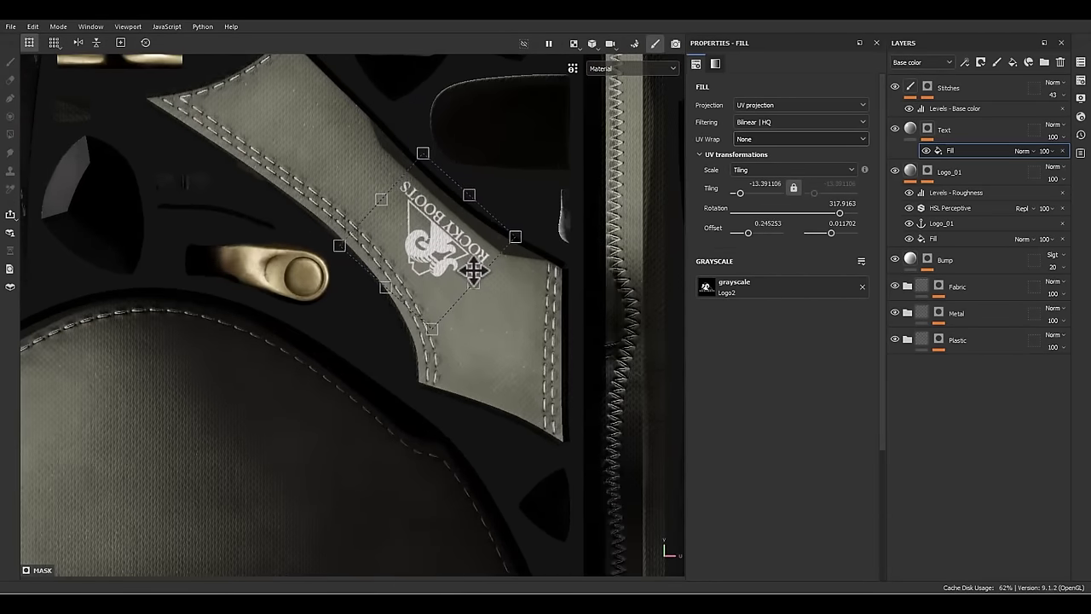
left_click_drag(539, 242, 526, 231)
left_click_drag(465, 257, 461, 258)
left_click_drag(572, 214, 569, 218)
key("F2")
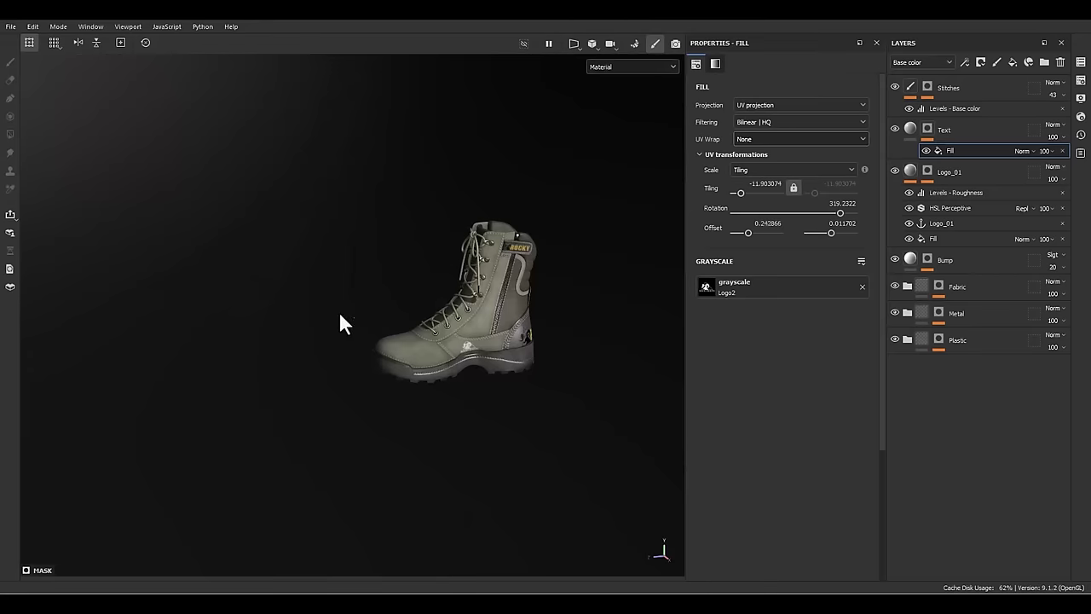
scroll(458, 334, "up", 6)
left_click_drag(497, 306, 537, 283, "alt")
scroll(464, 401, "down", 10)
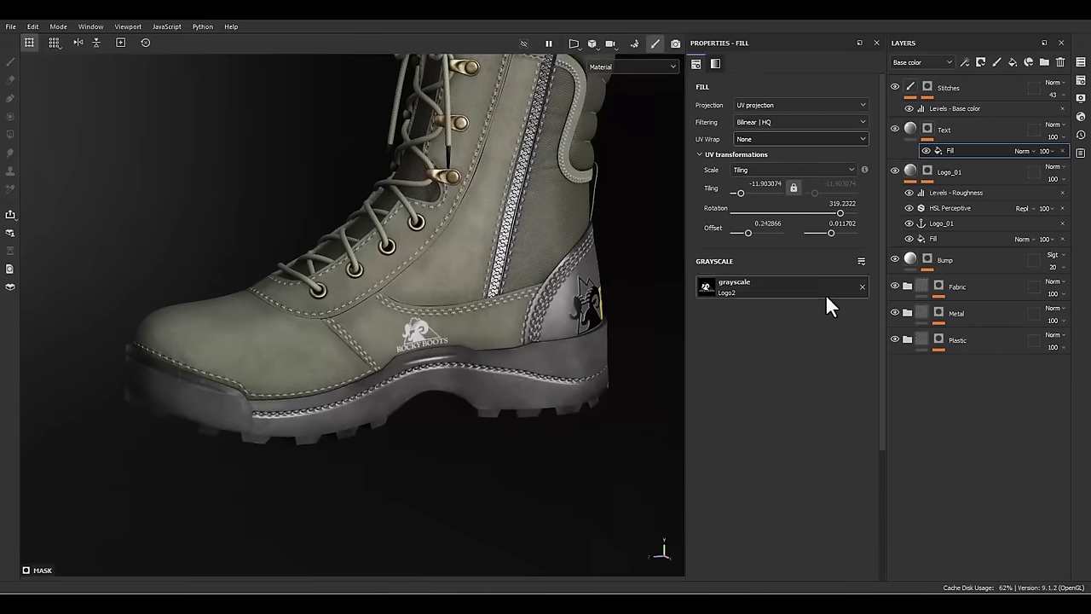
- Add a second fill to the Text mask and assign the Logo3 image as its grayscale source
right_click(953, 151)
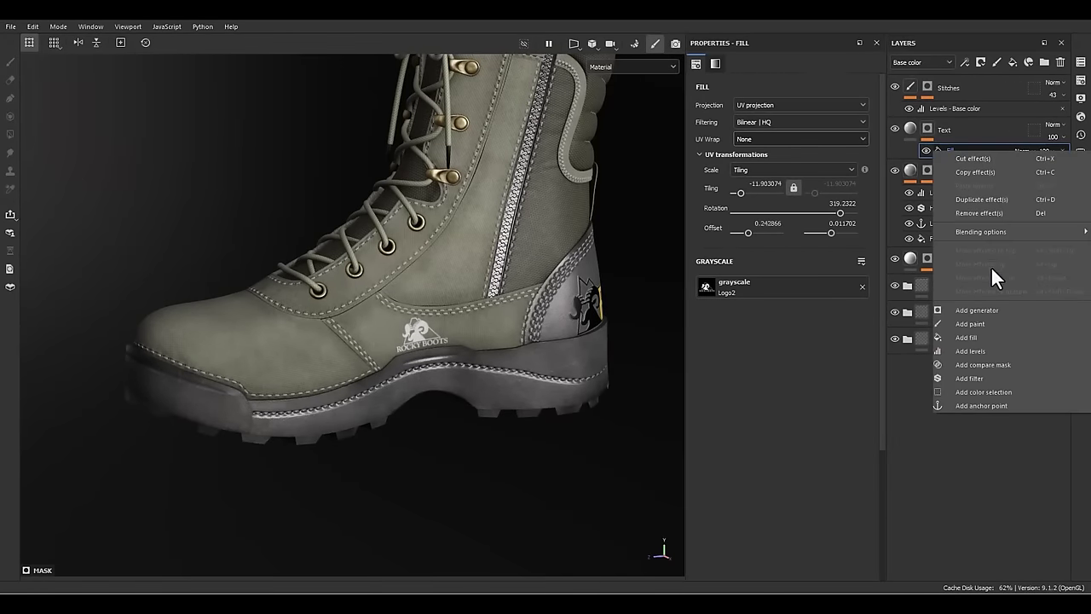
left_click(969, 338)
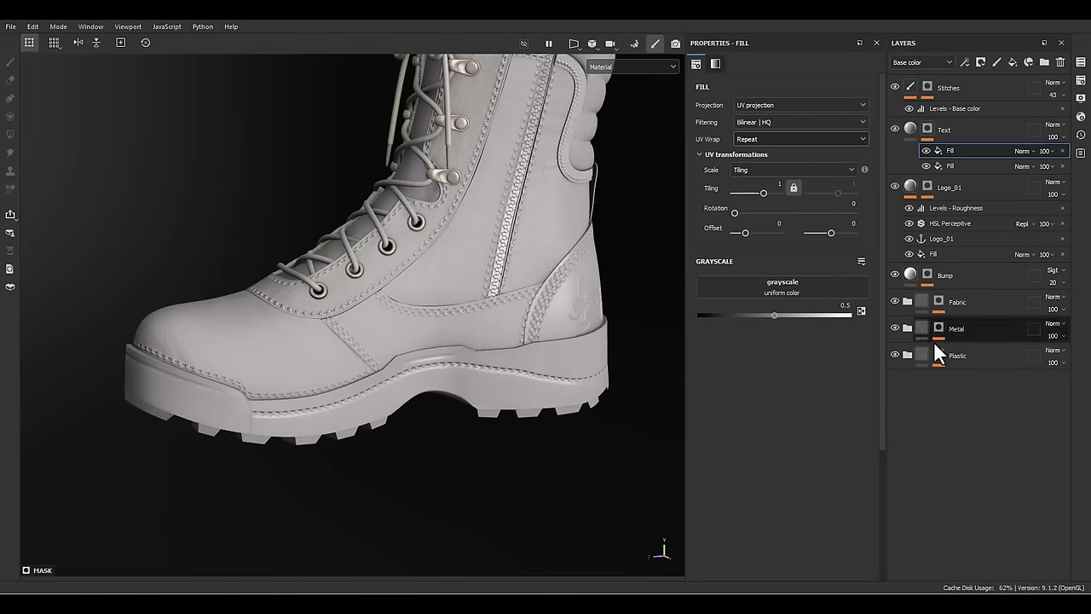
left_click_drag(838, 375, 768, 287)
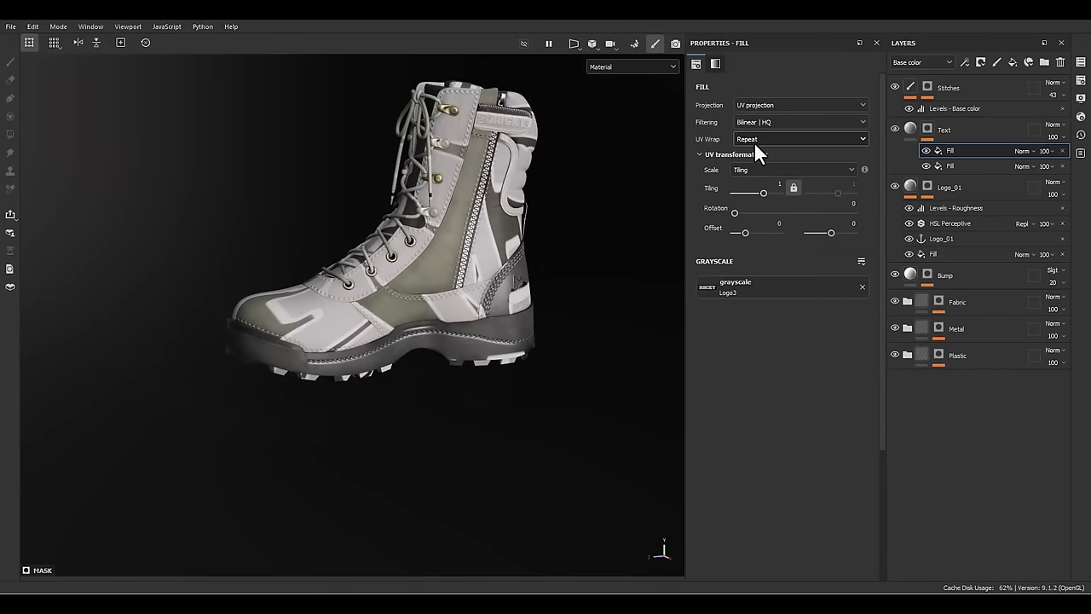
left_click(754, 141)
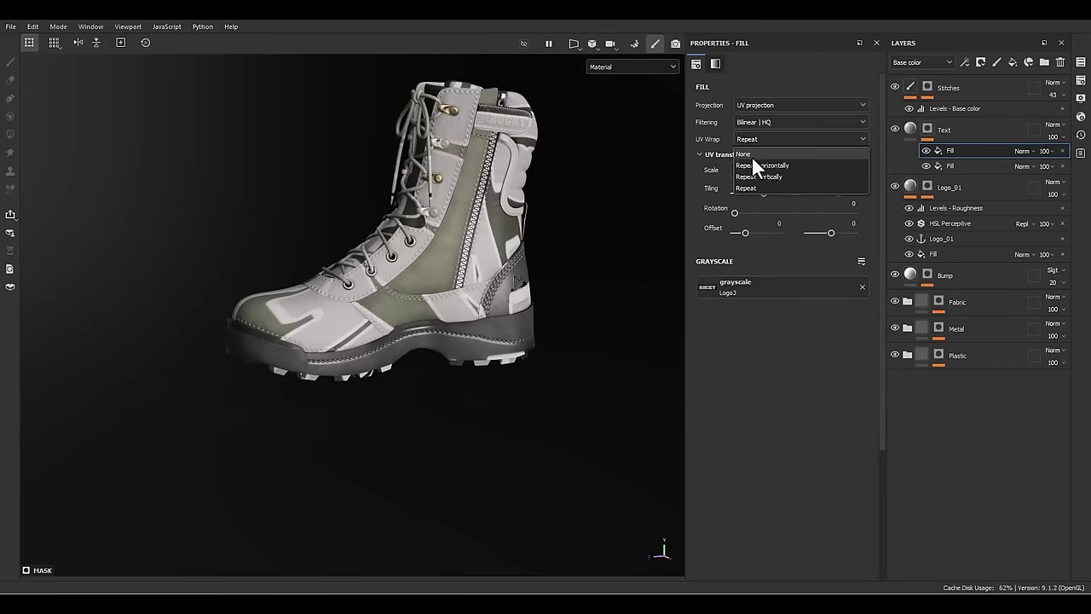
left_click(752, 155)
middle_click_drag(521, 248, 476, 282, "alt")
left_click_drag(476, 282, 446, 297, "alt")
- Set the Logo3 fill's blending mode to Linear dodge (Add) and its UV wrap to None in the 2D view
left_click(1022, 151)
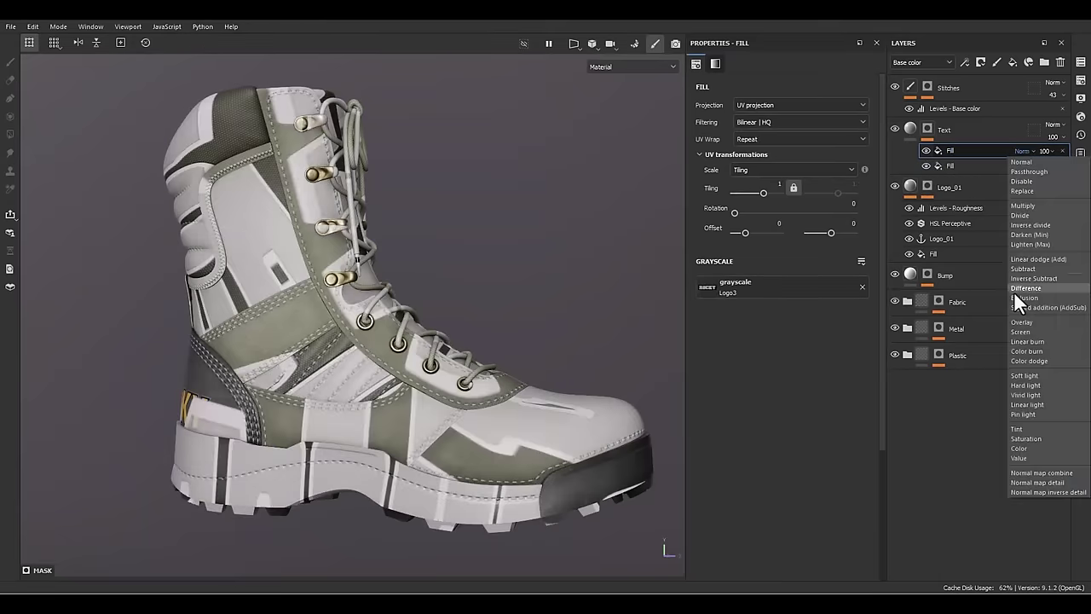
left_click(1014, 290)
key("F3")
left_click(801, 139)
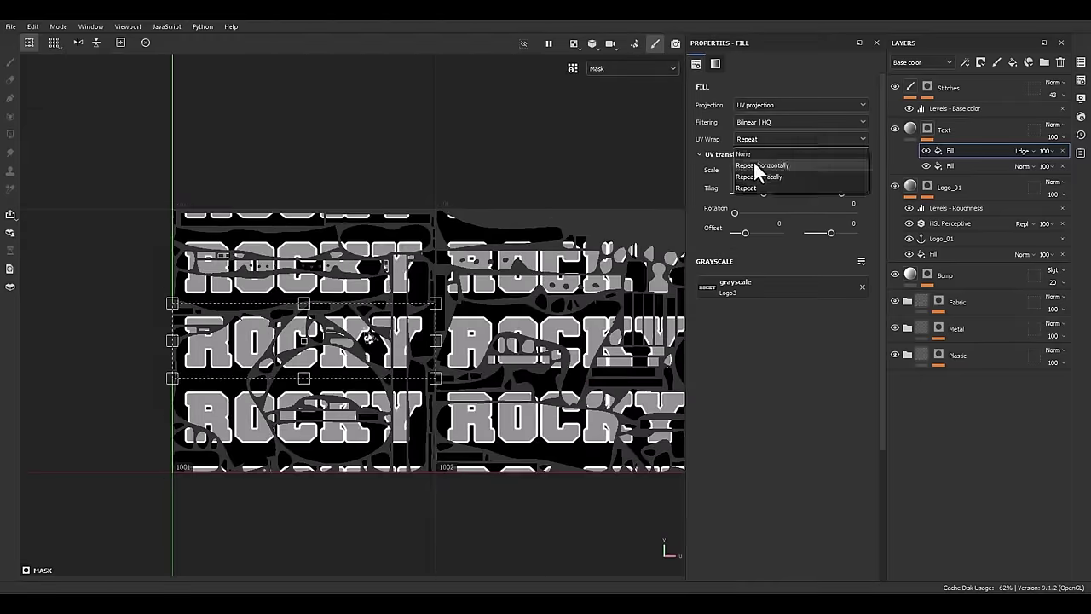
left_click(755, 166)
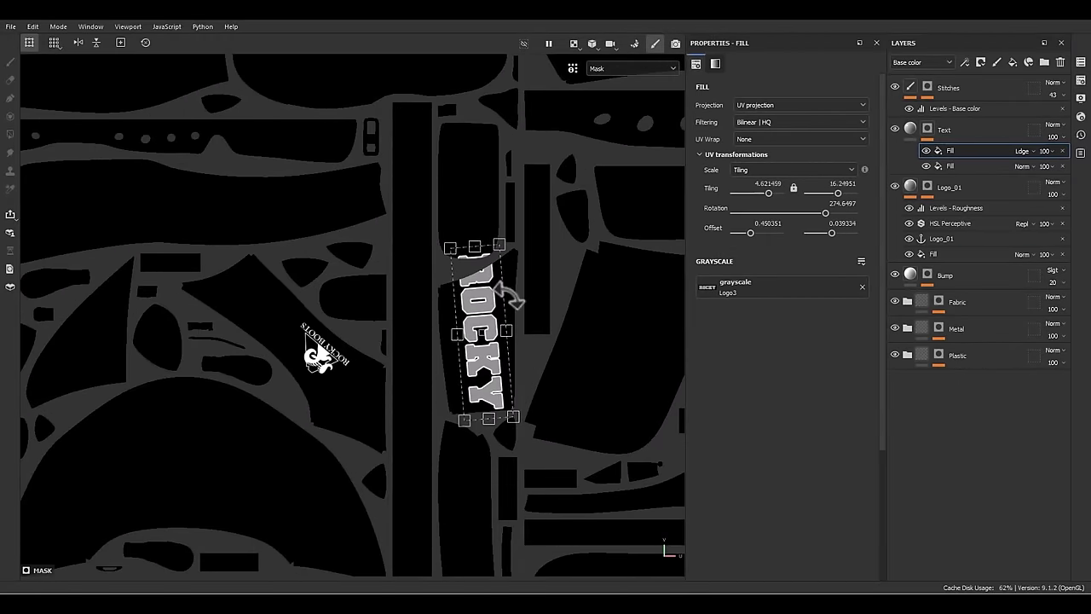
- Fit the ROCKY lettering lengthwise onto the stitched side panel, using about 6.34 by 22.28 tiling
left_click_drag(511, 256, 488, 362)
key("F2")
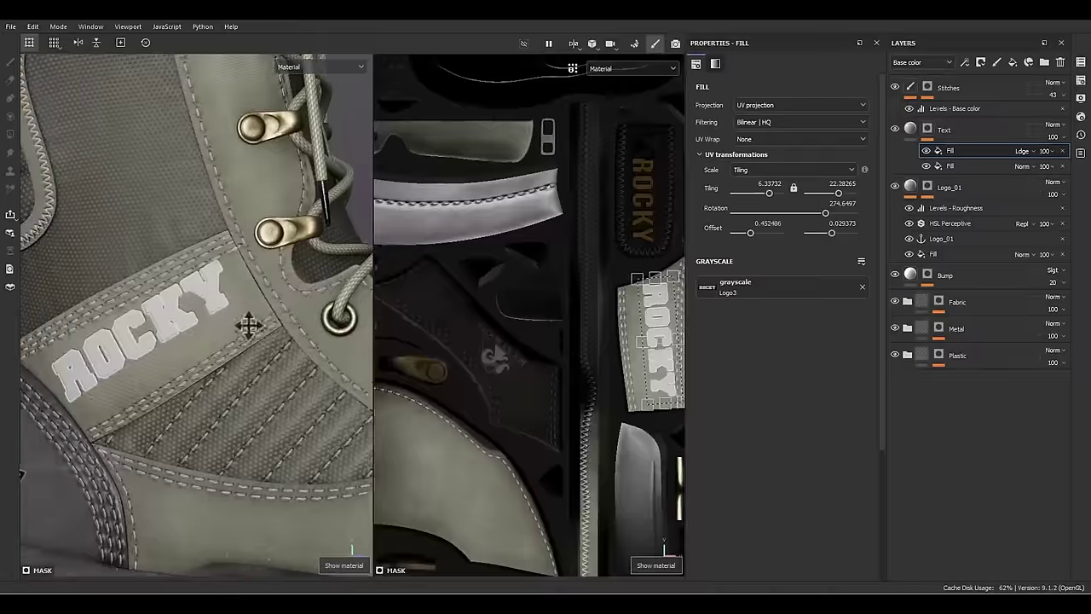
left_click_drag(574, 389, 574, 366)
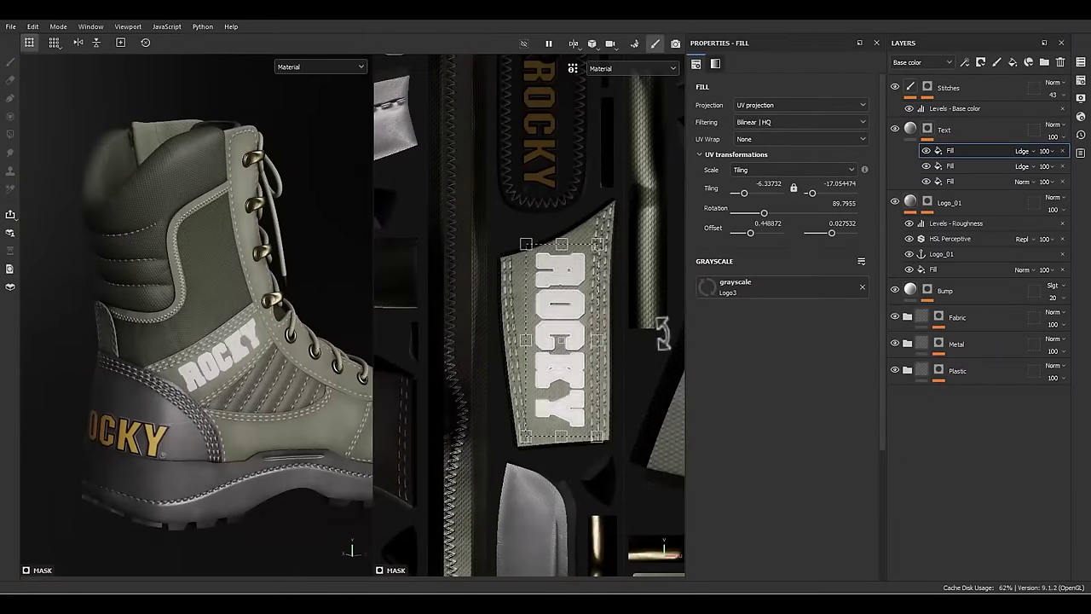
- Move the copied ROCKY fill onto the rounded heel tab in the UV layout and rotate it to 180 degrees
scroll(426, 314, "down", 8)
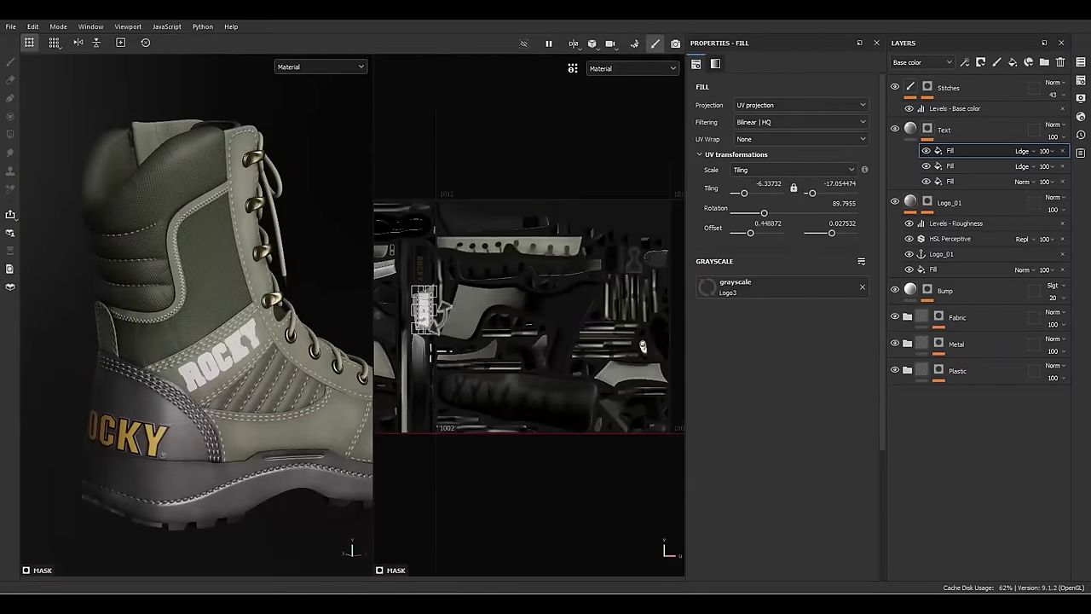
scroll(426, 349, "up", 1)
left_click_drag(426, 312, 580, 268)
scroll(602, 281, "up", 5)
left_click_drag(631, 293, 556, 225, "shift")
scroll(624, 277, "up", 3)
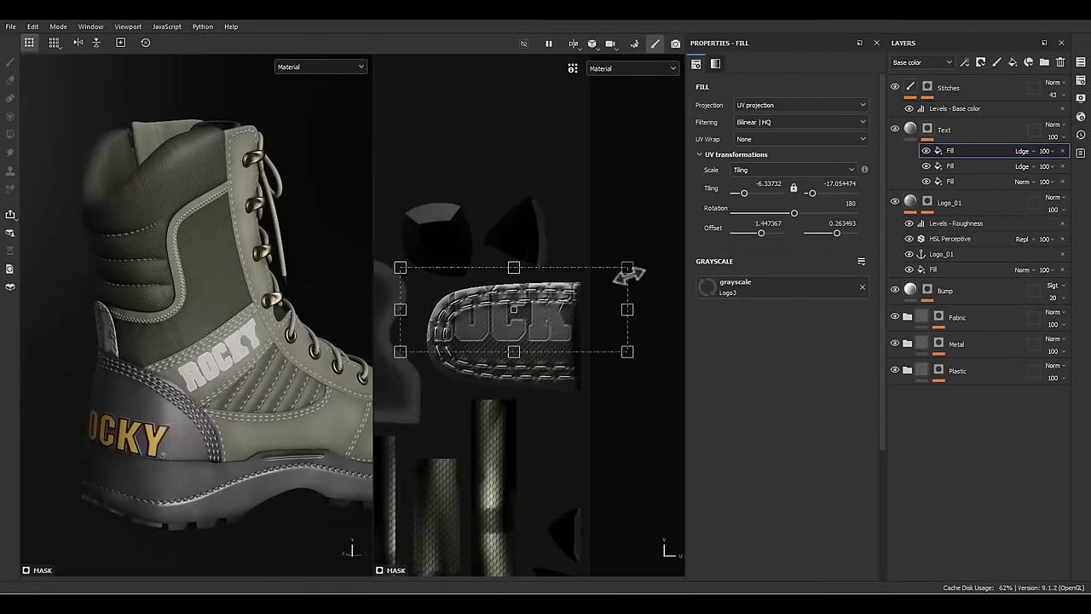
- Scale the heel tab's ROCKY lettering to about 11.23 by 30.23 tiling and position it inside the stitched border
left_click_drag(628, 271, 600, 279)
left_click_drag(519, 298, 543, 320)
scroll(544, 321, "up", 2)
left_click_drag(650, 292, 619, 303)
left_click_drag(572, 329, 554, 329)
left_click_drag(598, 301, 590, 307)
left_click_drag(538, 332, 536, 334)
left_click_drag(585, 365, 591, 367)
- Check the ROCKY lettering on the heel tab in 3D and nudge it into its final position
left_click_drag(68, 333, 120, 335, "alt")
scroll(120, 335, "up", 5)
right_click_drag(120, 335, 201, 335, "shift")
middle_click_drag(202, 335, 278, 338, "alt")
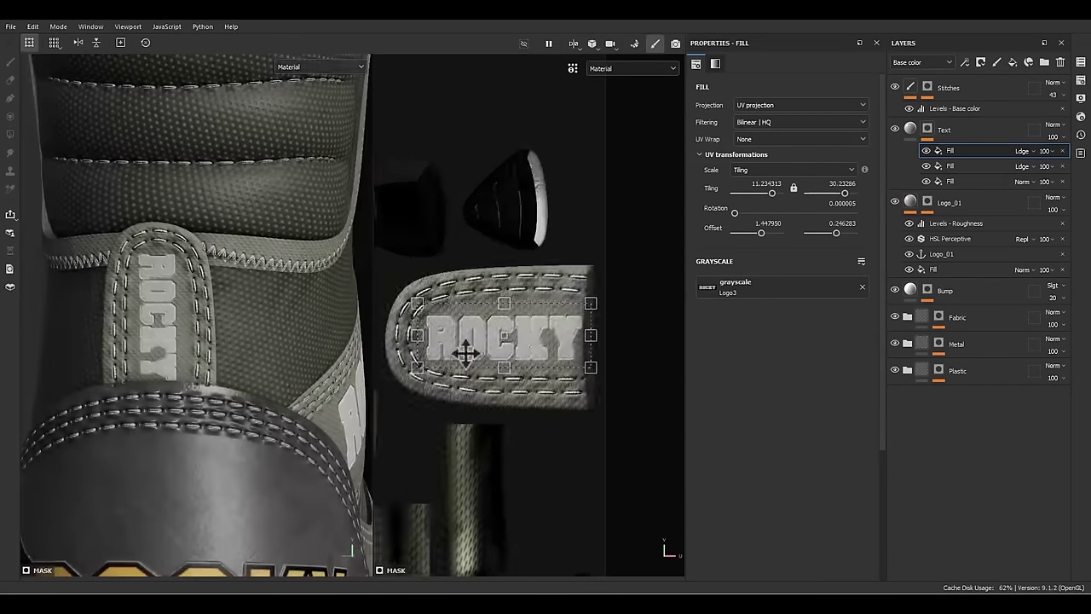
scroll(524, 352, "up", 2)
left_click_drag(542, 351, 546, 349)
- Turn off the Text layer's metal channel and set its base color to near-white
left_click(910, 129)
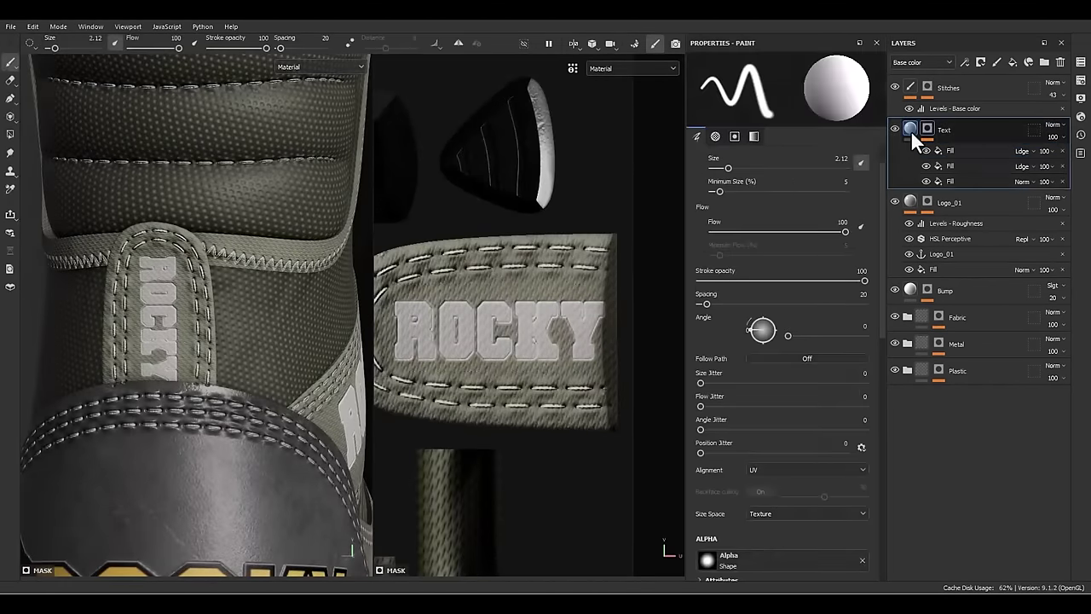
scroll(523, 358, "down", 2)
scroll(271, 345, "down", 5)
left_click_drag(209, 341, 278, 341, "alt")
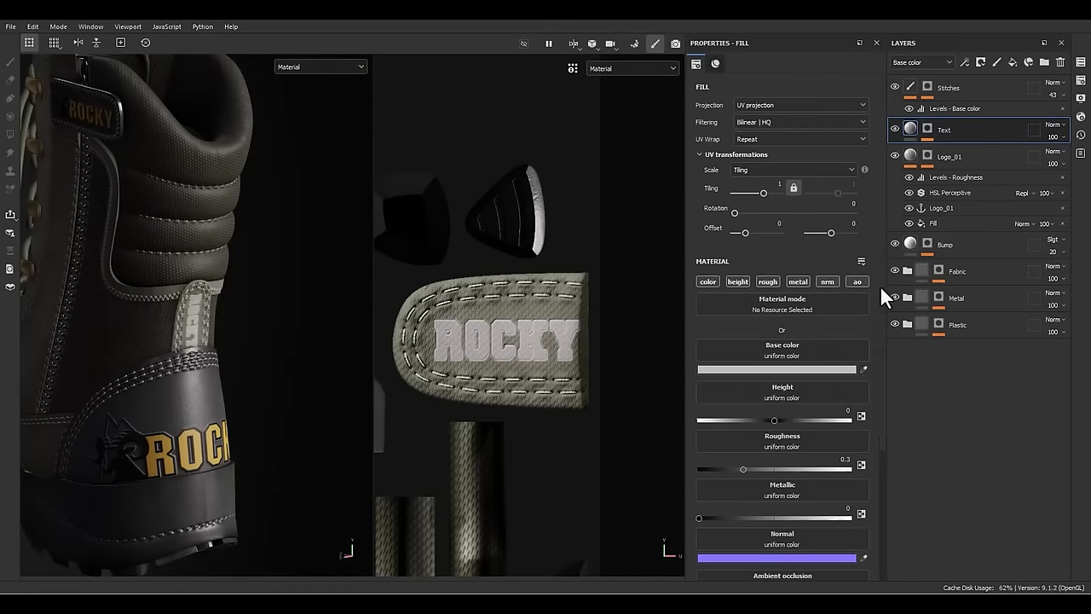
left_click(794, 282)
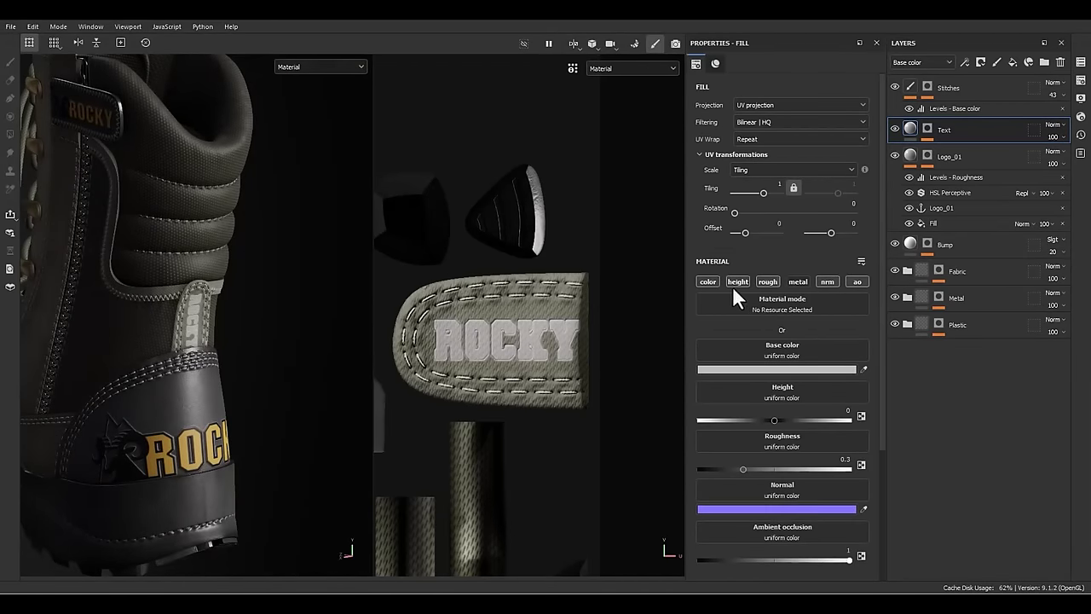
left_click(758, 370)
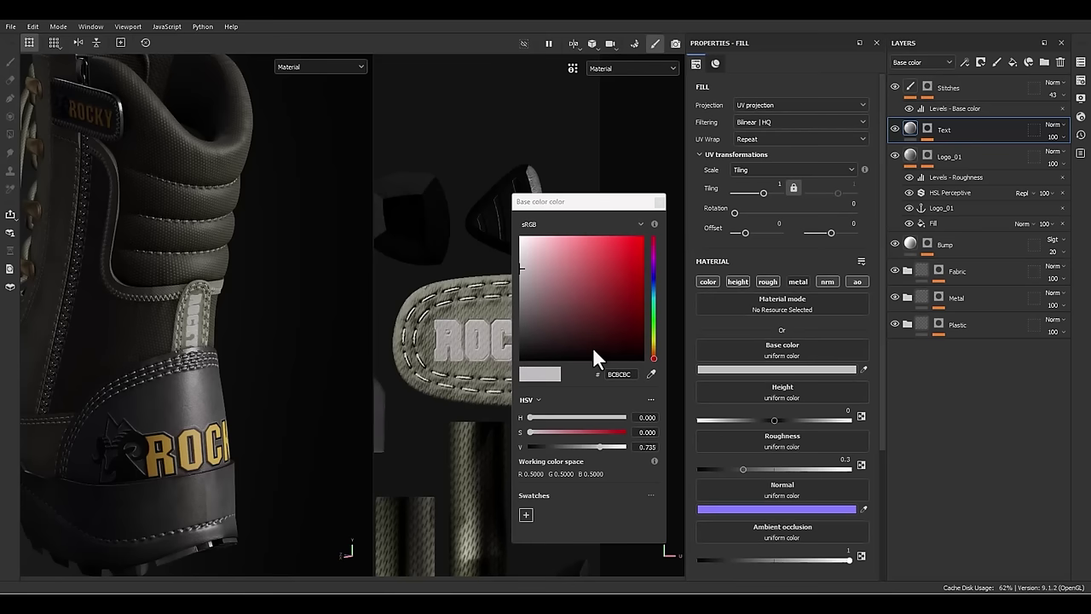
left_click(522, 240)
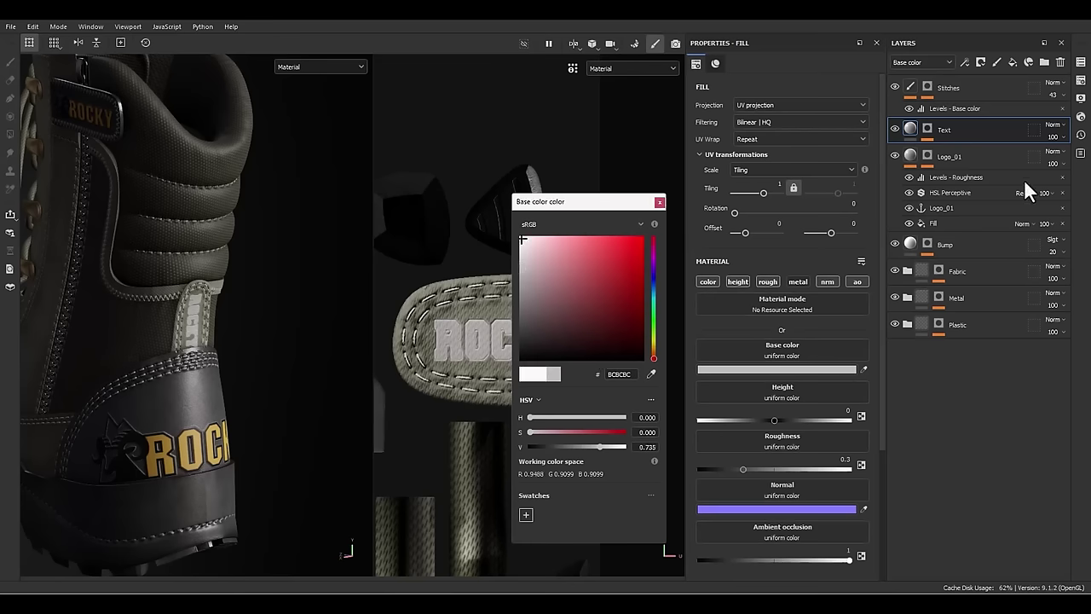
- Set the Text layer's blending mode to Soft light and its opacity to 30
left_click(1057, 127)
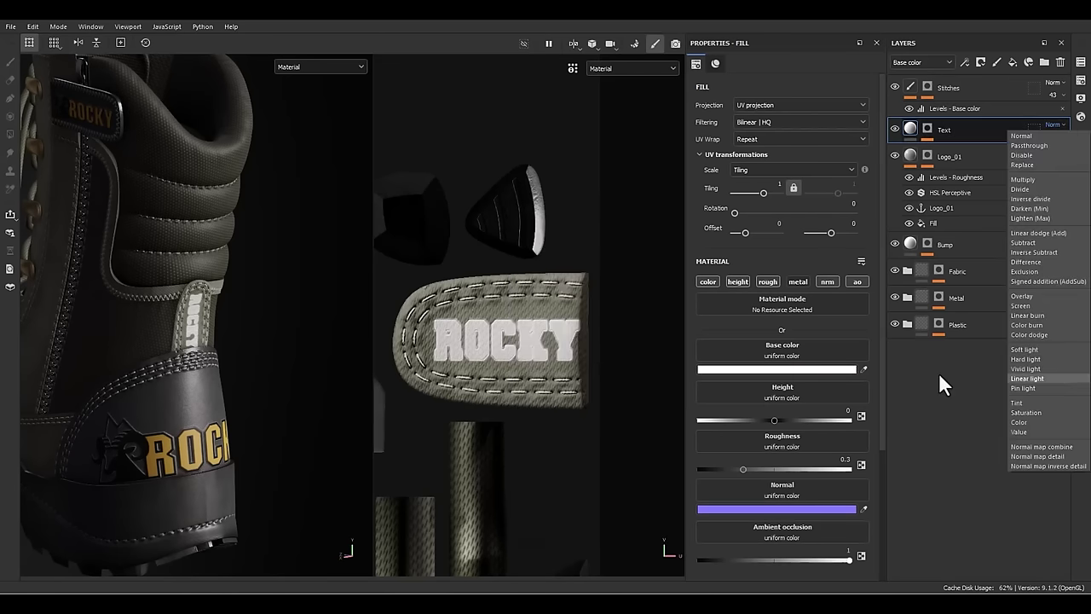
left_click(1019, 349)
scroll(250, 324, "up", 3)
left_click(1054, 137)
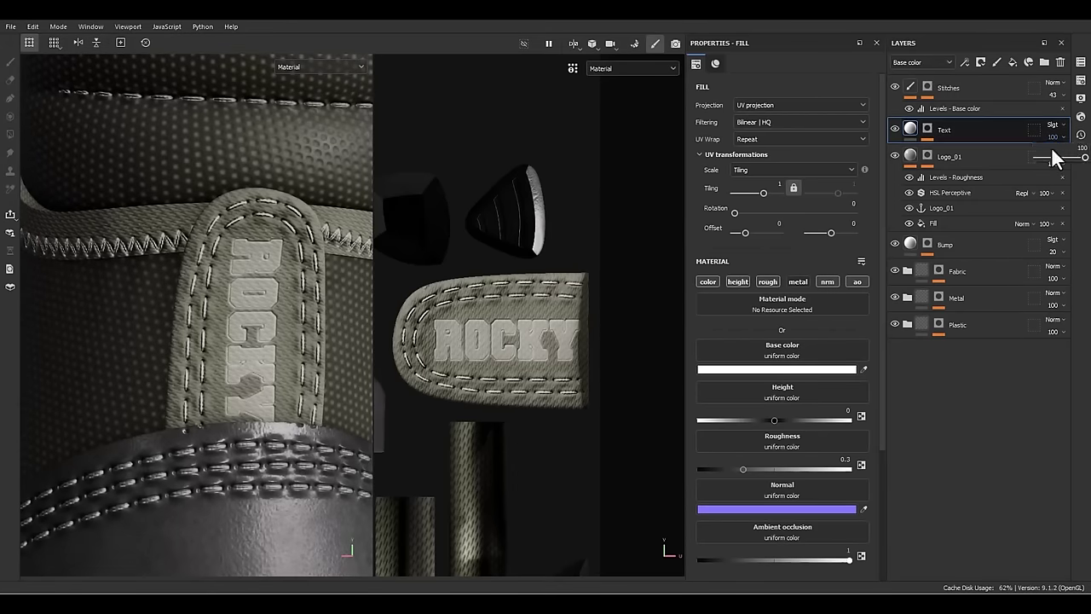
left_click_drag(1058, 158, 1051, 158)
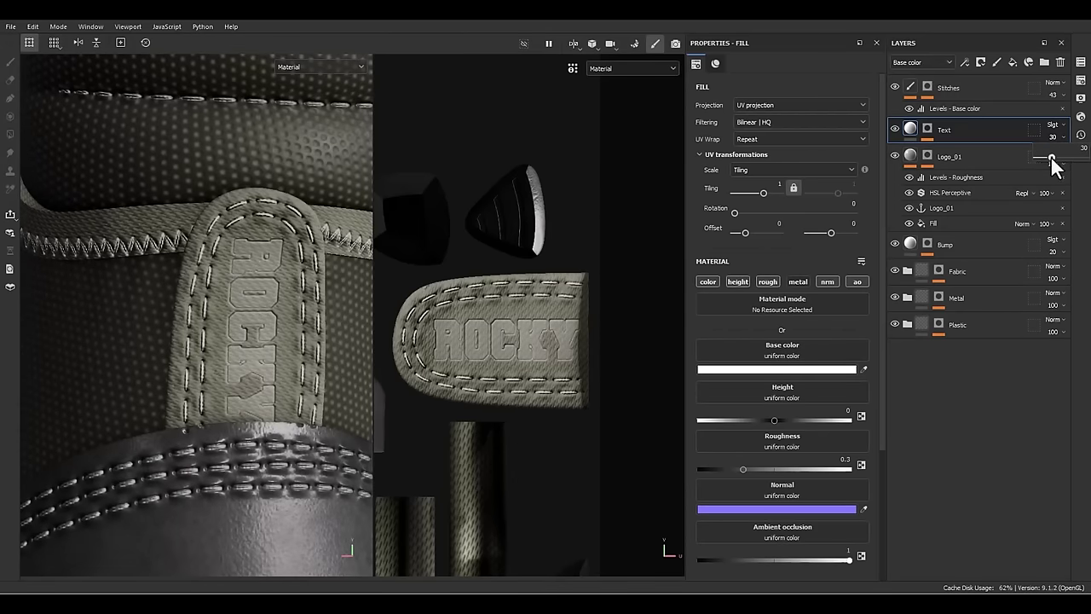
mouse_move(295, 335)
left_mouse_down("alt")
mouse_move(302, 342)
mouse_move(286, 346)
left_mouse_up("alt")
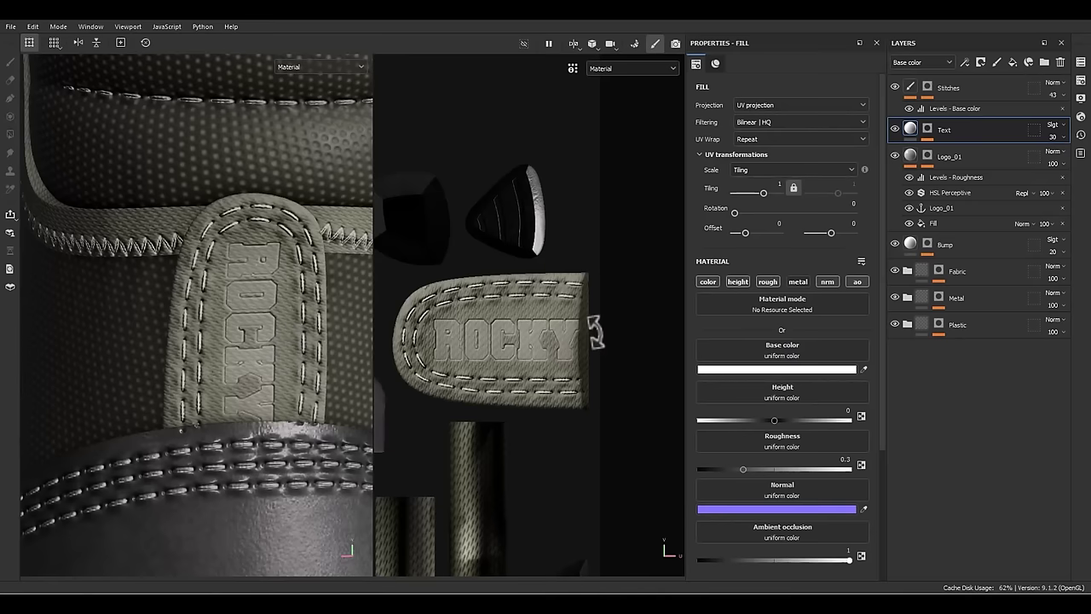
- Set the Text layer's height to -0.1 to deboss the lettering
left_click(833, 409)
type("-0.1")
key("Return")
- Inspect the debossed lettering and the whole boot from several angles and under changed lighting in the 3D view
right_click_drag(273, 260, 134, 475, "alt")
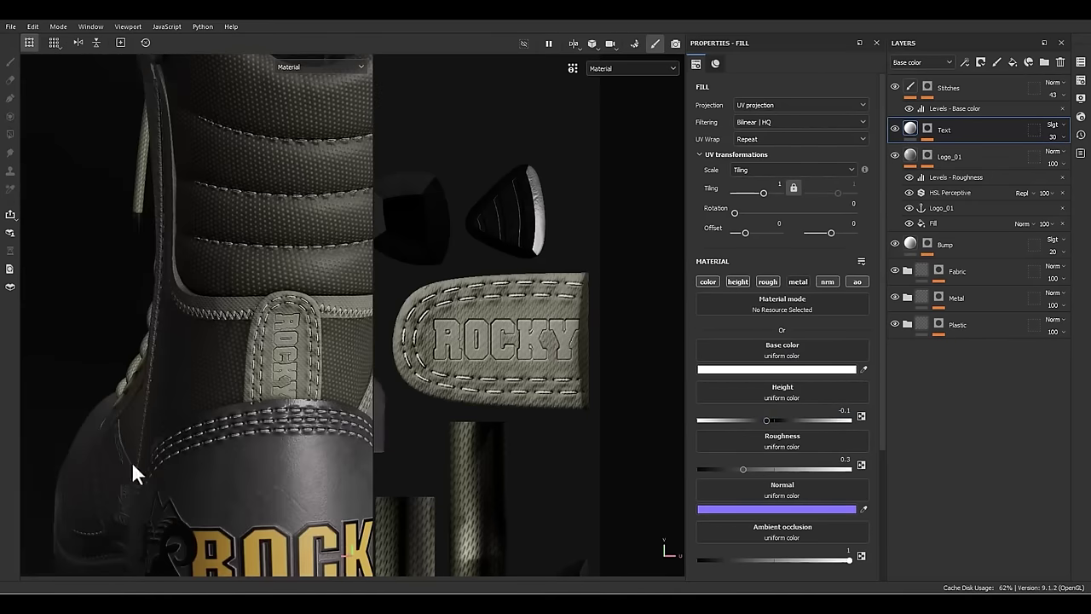
left_click_drag(134, 475, 613, 354, "alt")
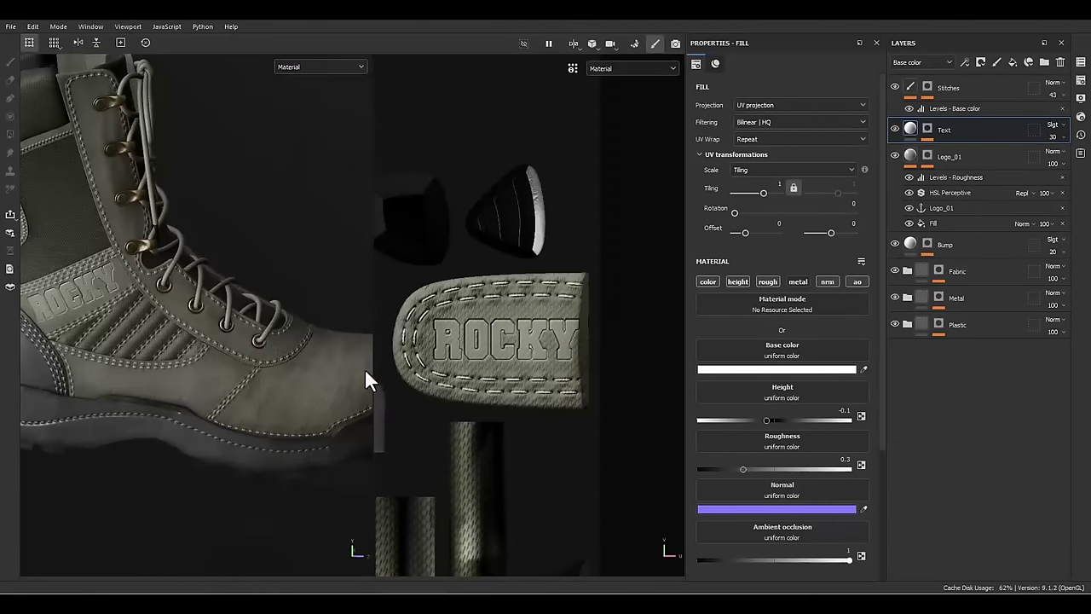
right_click_drag(365, 370, 208, 376, "shift")
key("F2")
scroll(365, 356, "down", 2)
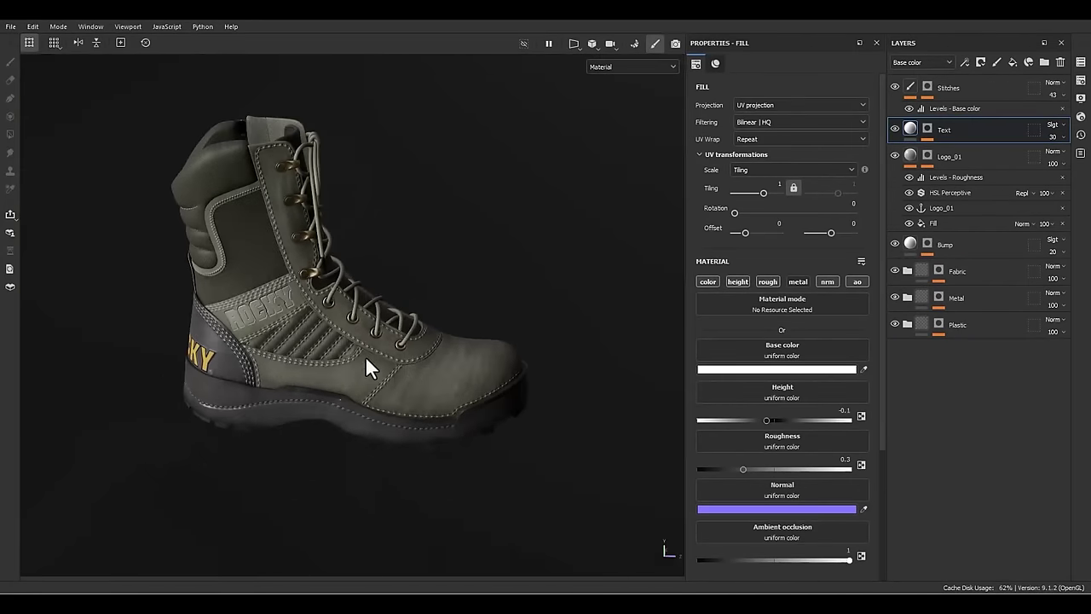
left_click_drag(365, 356, 139, 333, "alt")
middle_click_drag(423, 350, 349, 373, "alt")
left_click_drag(349, 374, 465, 380, "alt")
right_click_drag(270, 375, 347, 438, "alt")
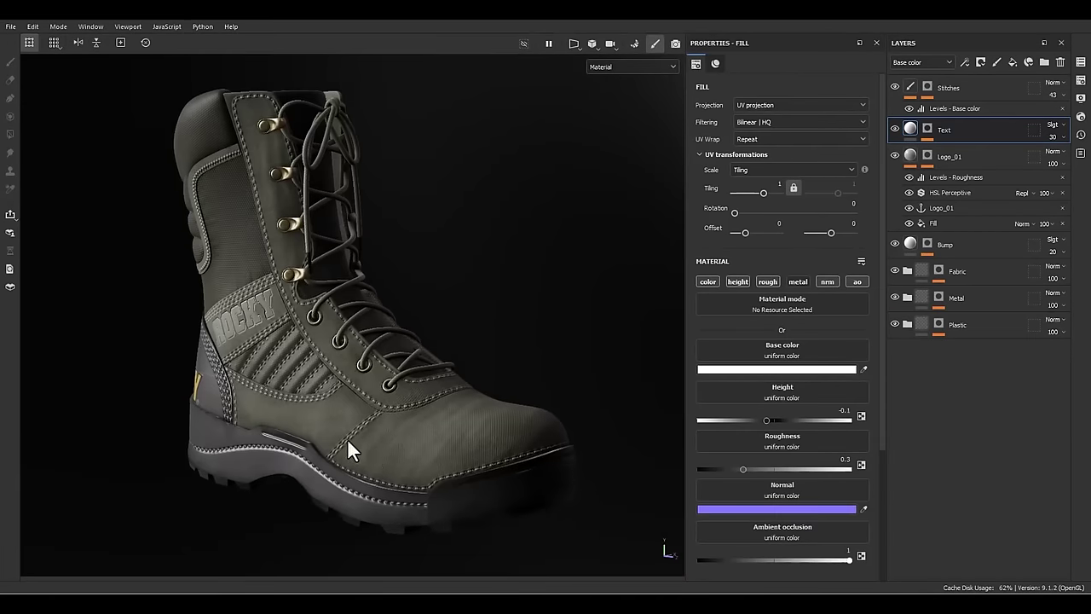
left_click_drag(347, 438, 434, 426, "alt")
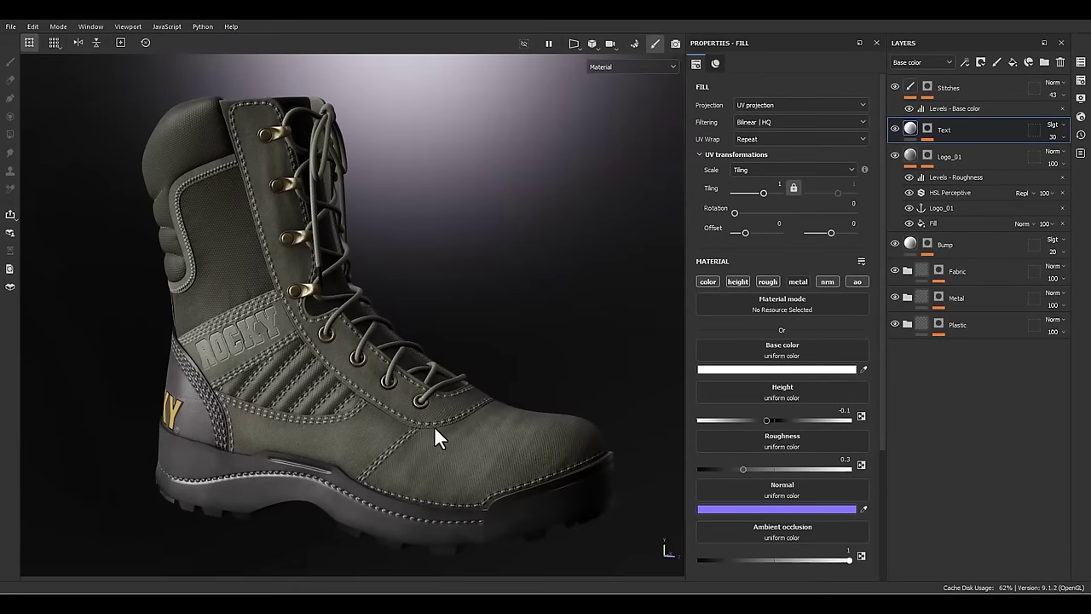